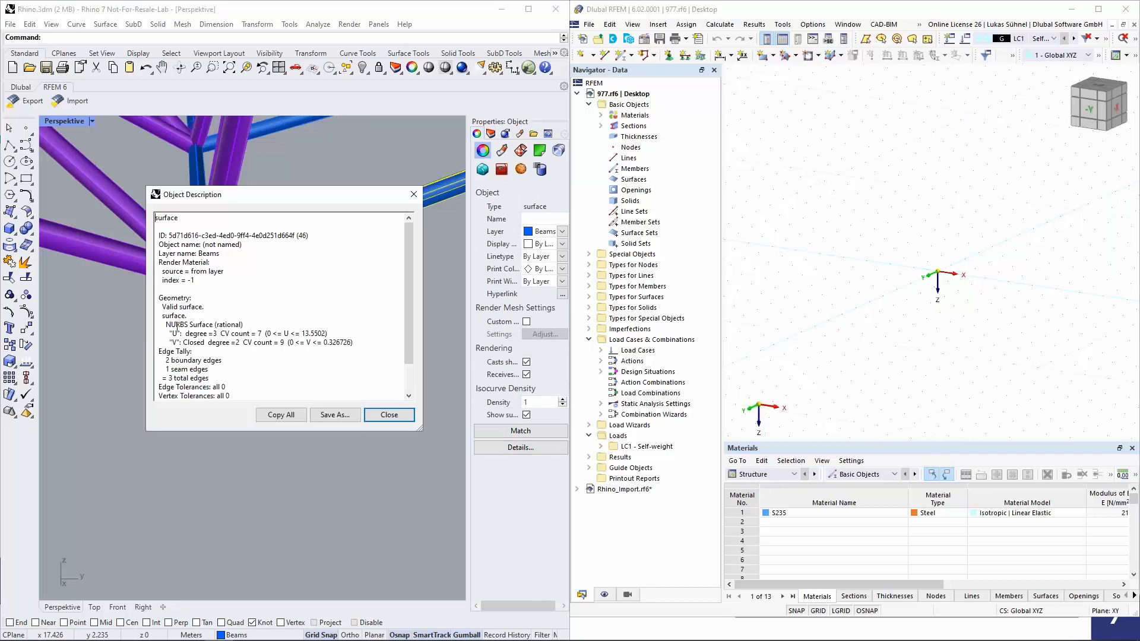
# Close the object description, deselect the beam surface and display the model's layer list.
pyautogui.click(414, 197)
pyautogui.click(286, 351)
pyautogui.scroll(-15, 204, 407)
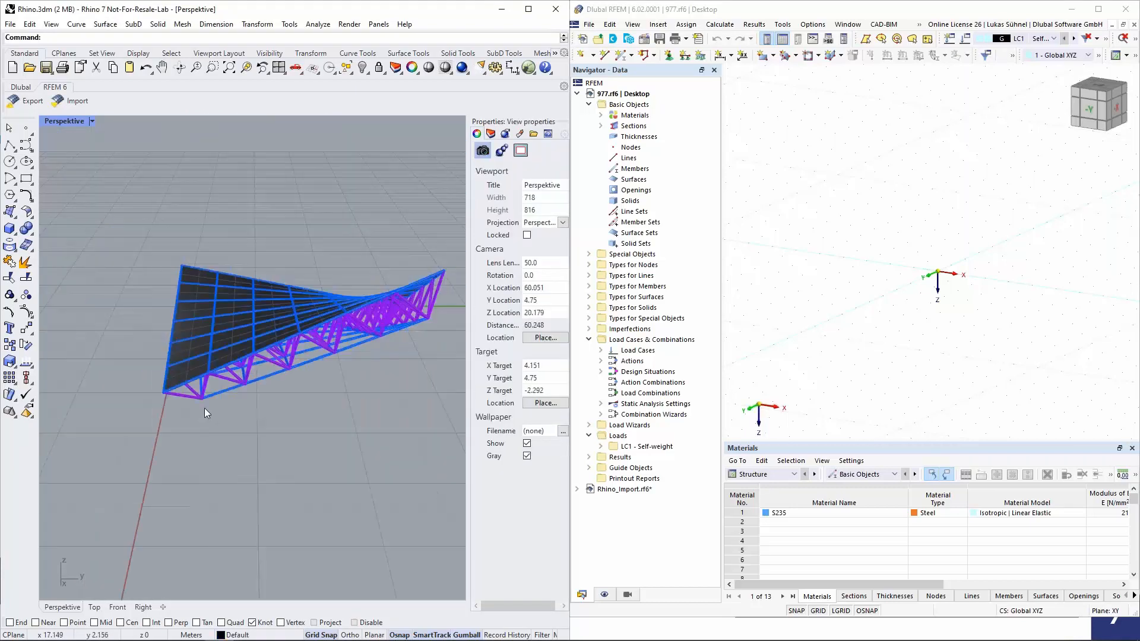
pyautogui.click(491, 133)
pyautogui.scroll(-1, 140, 262)
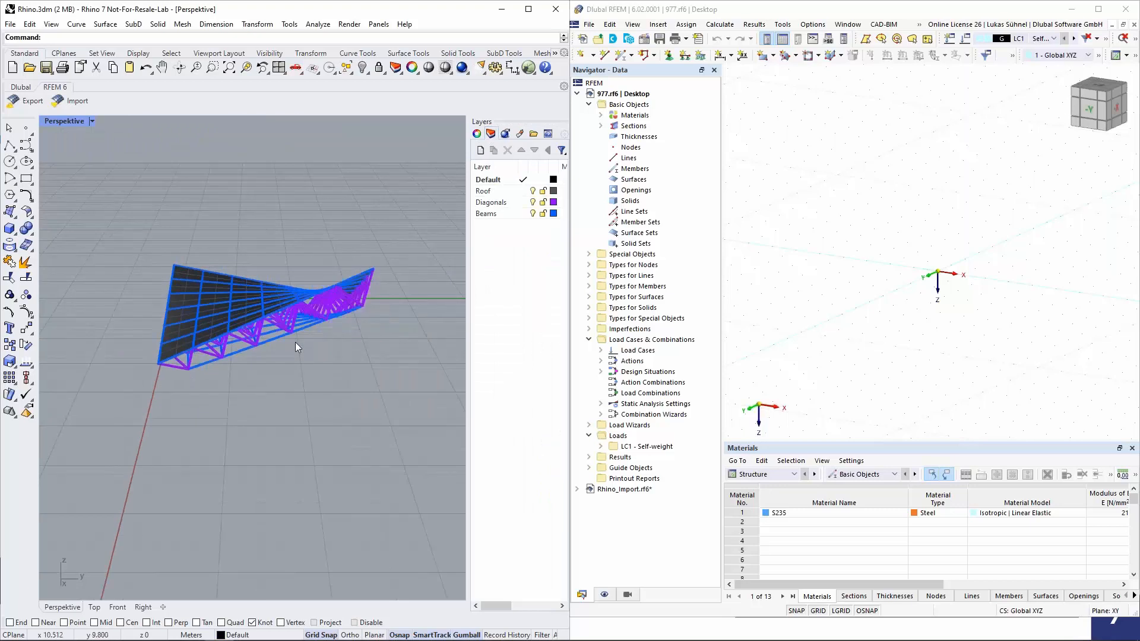
# Hide the Diagonals and Beams layers to inspect the roof surfaces alone, and turn both layers back on.
pyautogui.scroll(2, 294, 341)
pyautogui.moveTo(244, 361); pyautogui.dragTo(257, 366, button='right')
pyautogui.scroll(2, 258, 365)
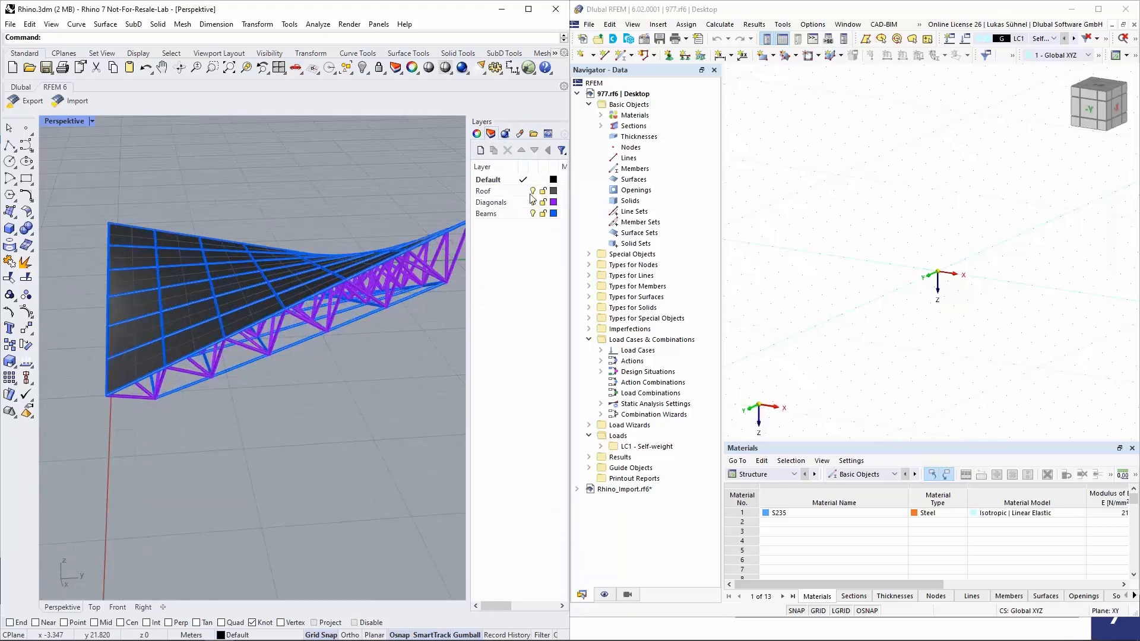
pyautogui.click(532, 201)
pyautogui.click(533, 213)
pyautogui.moveTo(277, 291)
pyautogui.mouseDown(button='right')
pyautogui.moveTo(277, 344)
pyautogui.moveTo(272, 283)
pyautogui.mouseUp(button='right')
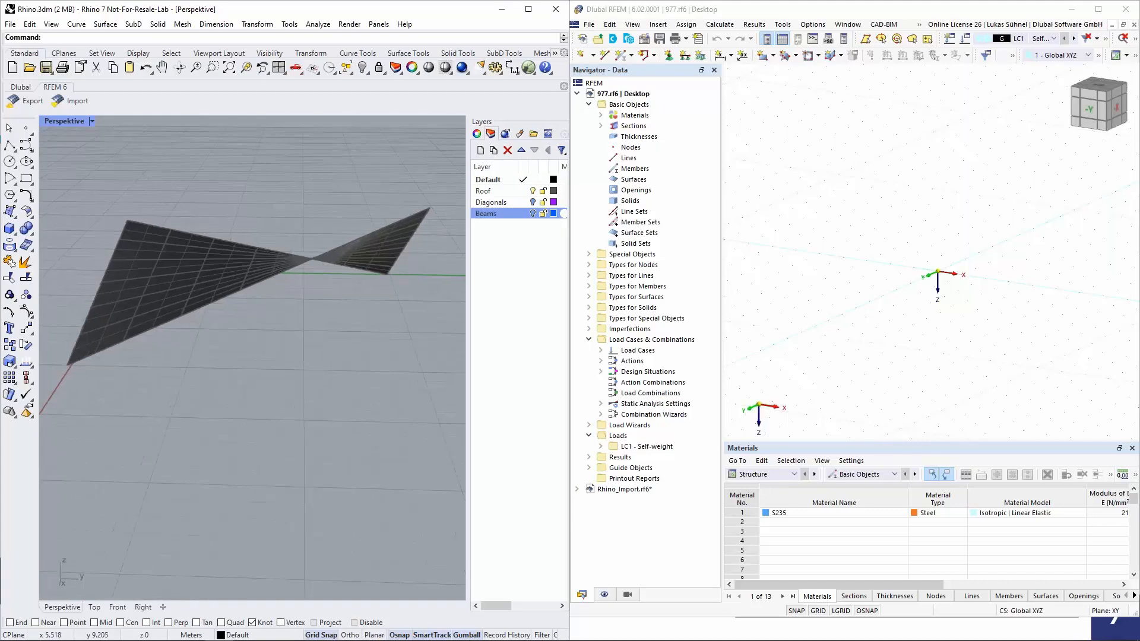
pyautogui.click(533, 202)
pyautogui.click(532, 213)
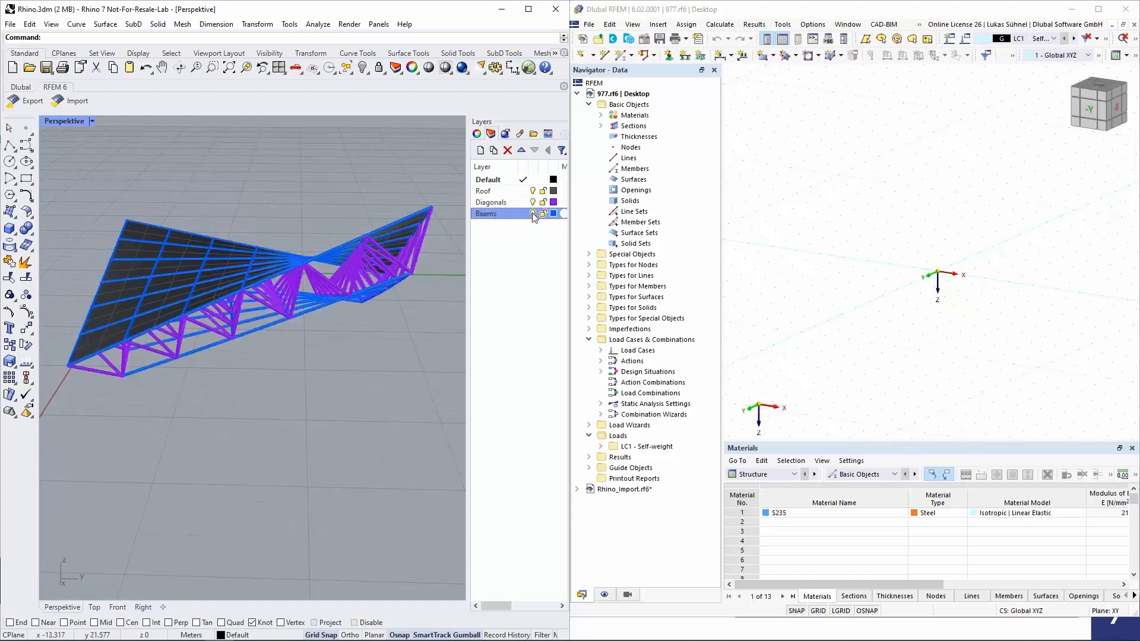
pyautogui.moveTo(208, 392); pyautogui.dragTo(247, 383, button='right')
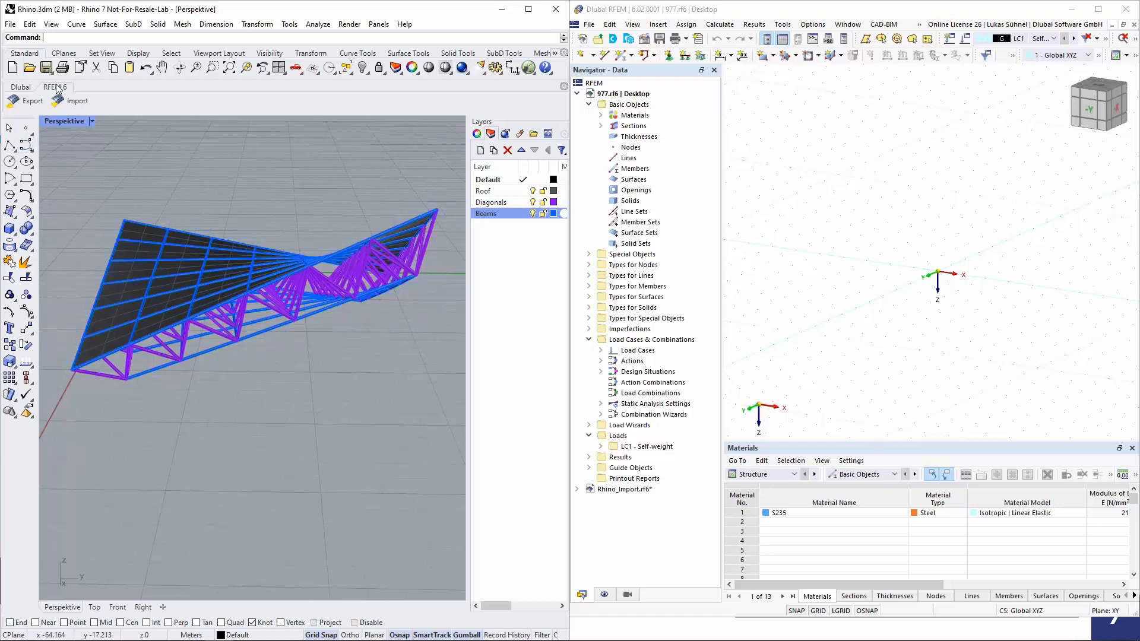
# Undock the RFEM 6 toolbar as a floating window and dock it again beside the Dlubal toolbar.
pyautogui.moveTo(55, 88); pyautogui.dragTo(199, 177)
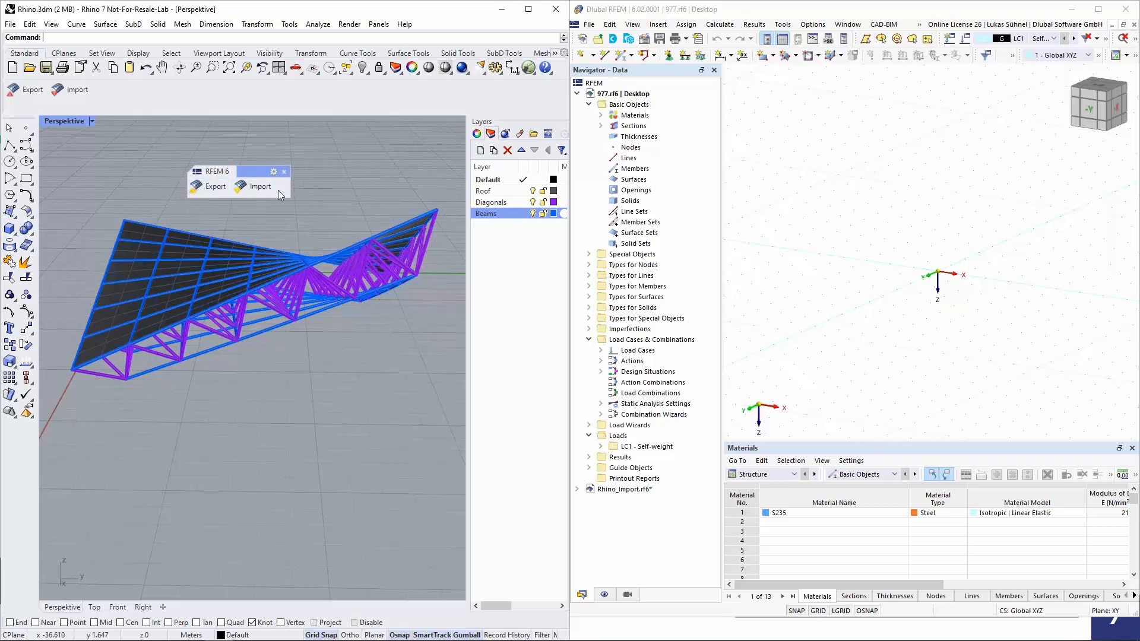
pyautogui.moveTo(215, 172); pyautogui.dragTo(39, 90)
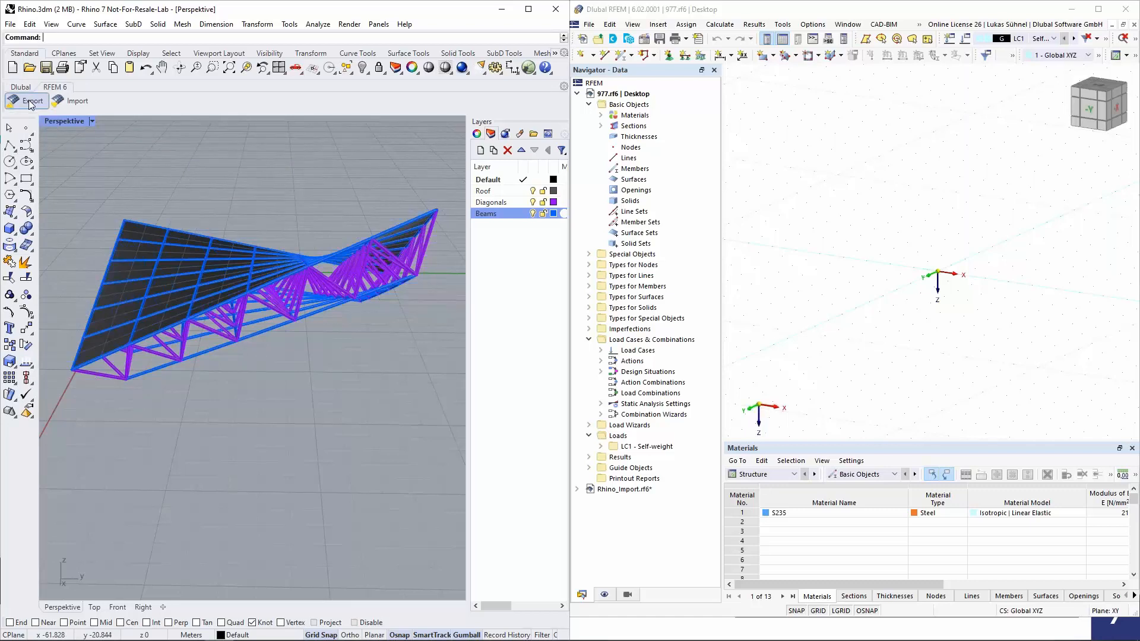
pyautogui.click(32, 105)
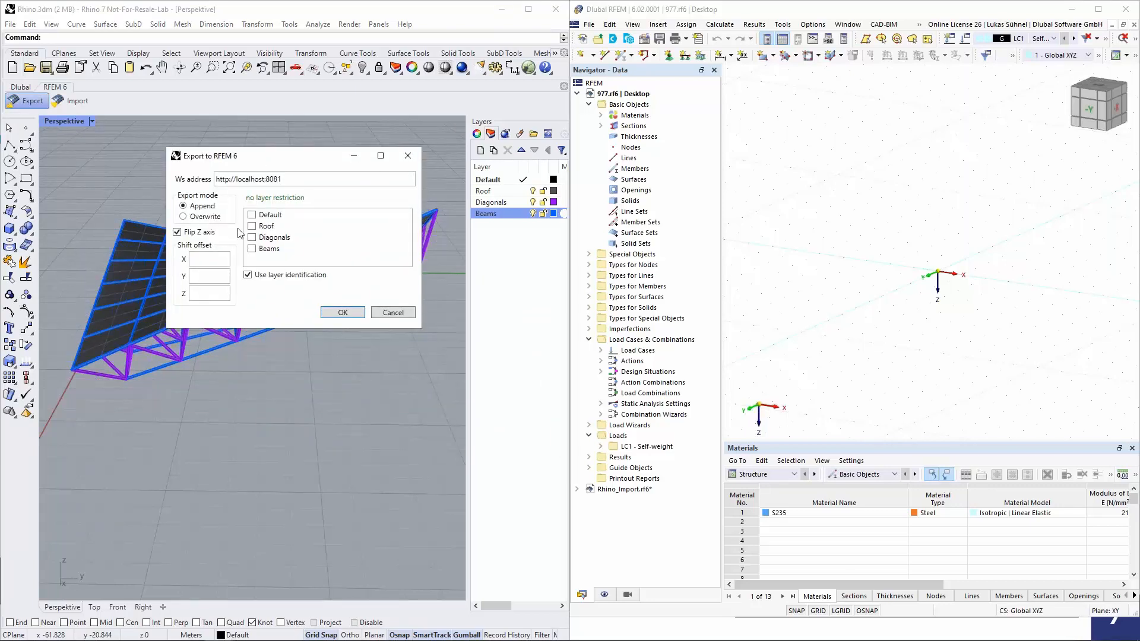
pyautogui.click(183, 216)
pyautogui.click(184, 206)
pyautogui.click(177, 232)
pyautogui.moveTo(239, 159); pyautogui.dragTo(308, 159)
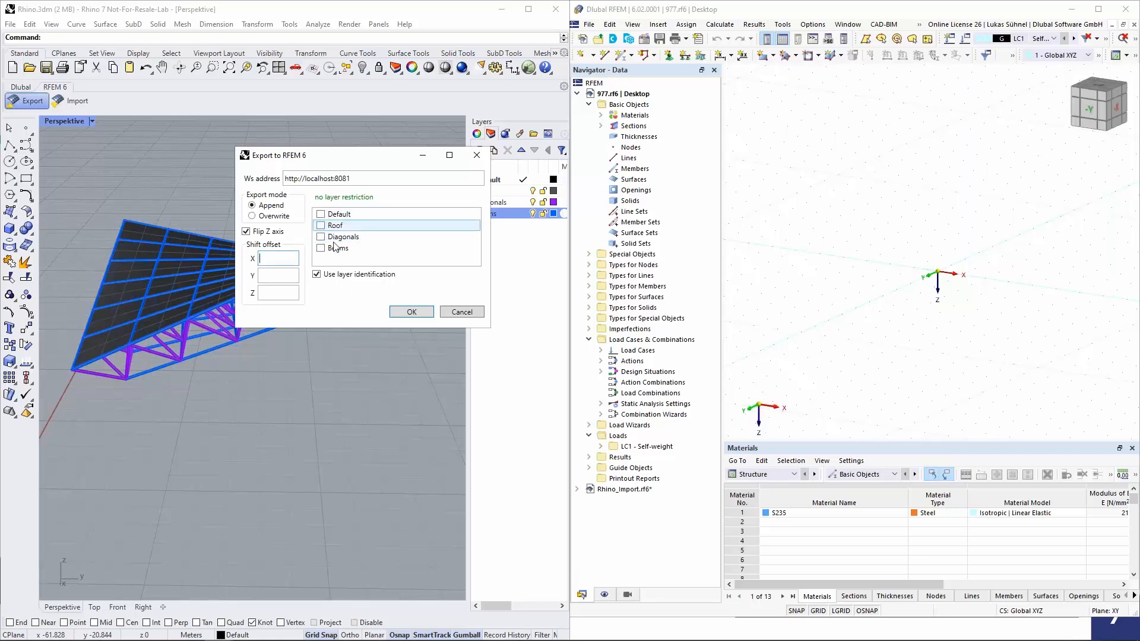
pyautogui.click(321, 226)
pyautogui.click(321, 238)
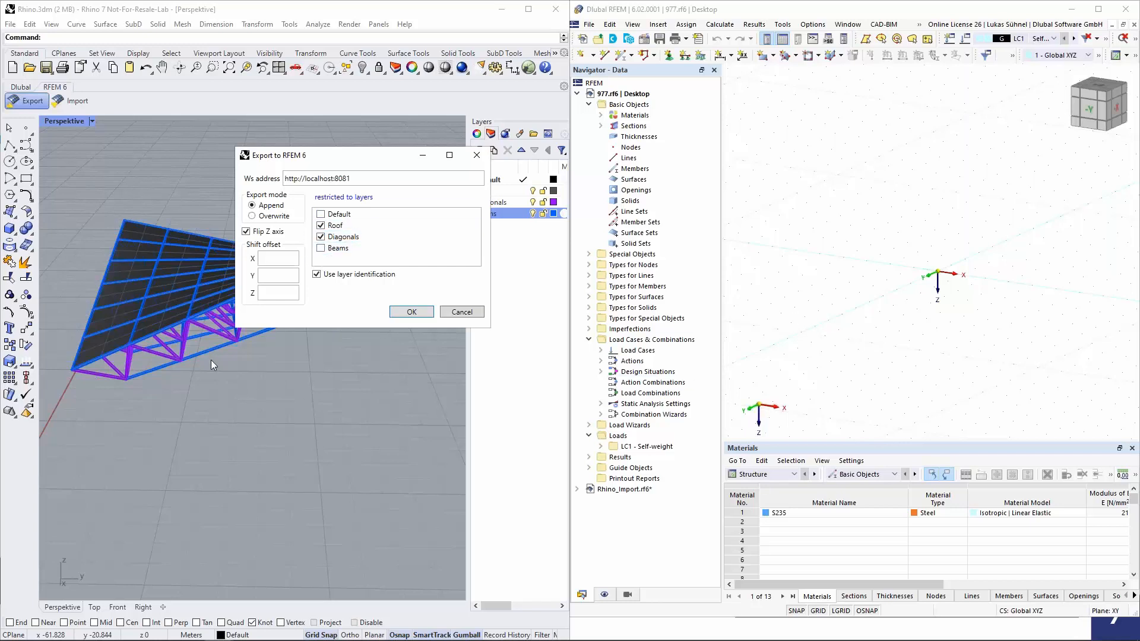
pyautogui.click(462, 312)
pyautogui.moveTo(461, 310); pyautogui.dragTo(297, 343, button='right')
pyautogui.moveTo(75, 206); pyautogui.dragTo(173, 323)
pyautogui.moveTo(195, 175); pyautogui.dragTo(204, 228, button='right')
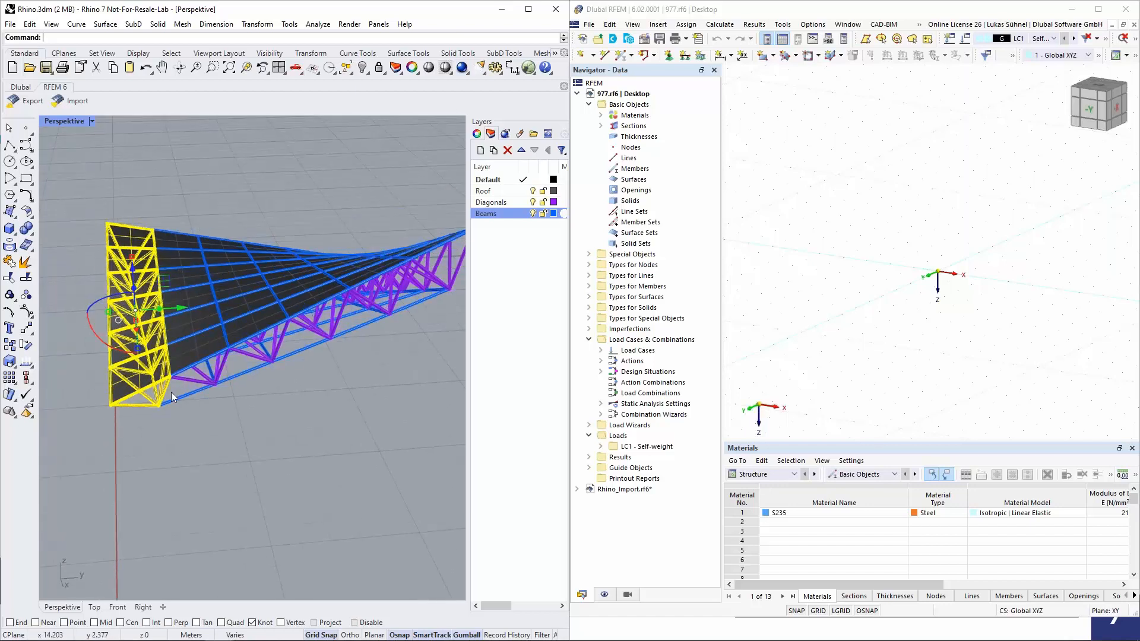
pyautogui.press('Delete')
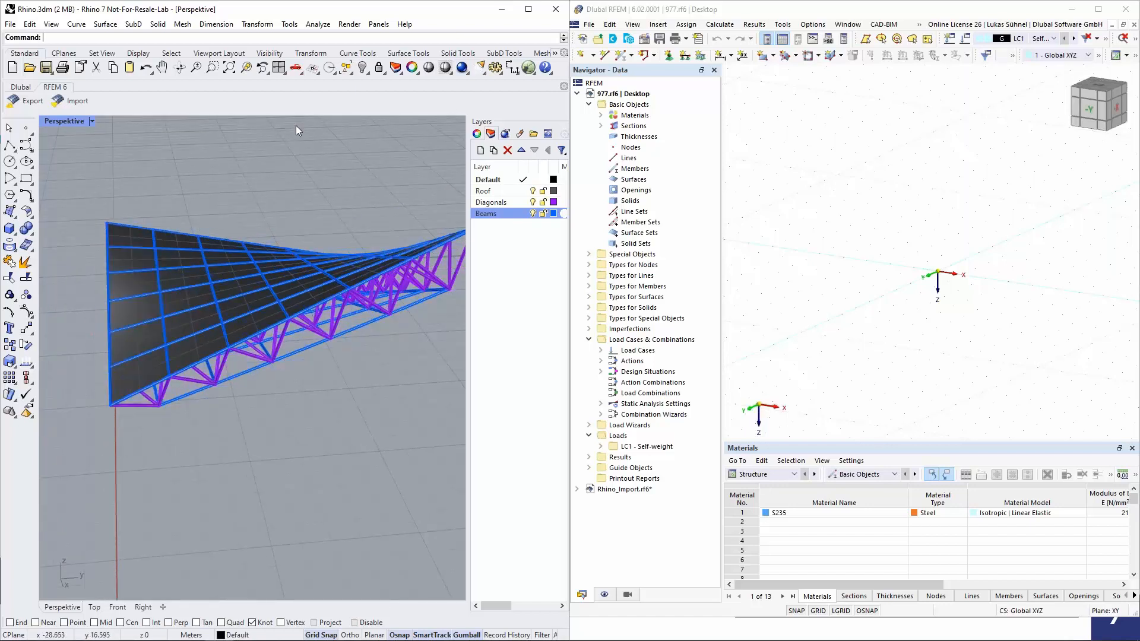
# Hide the roof surfaces and truss members at one end of the structure and show them again.
pyautogui.moveTo(76, 187); pyautogui.dragTo(212, 443)
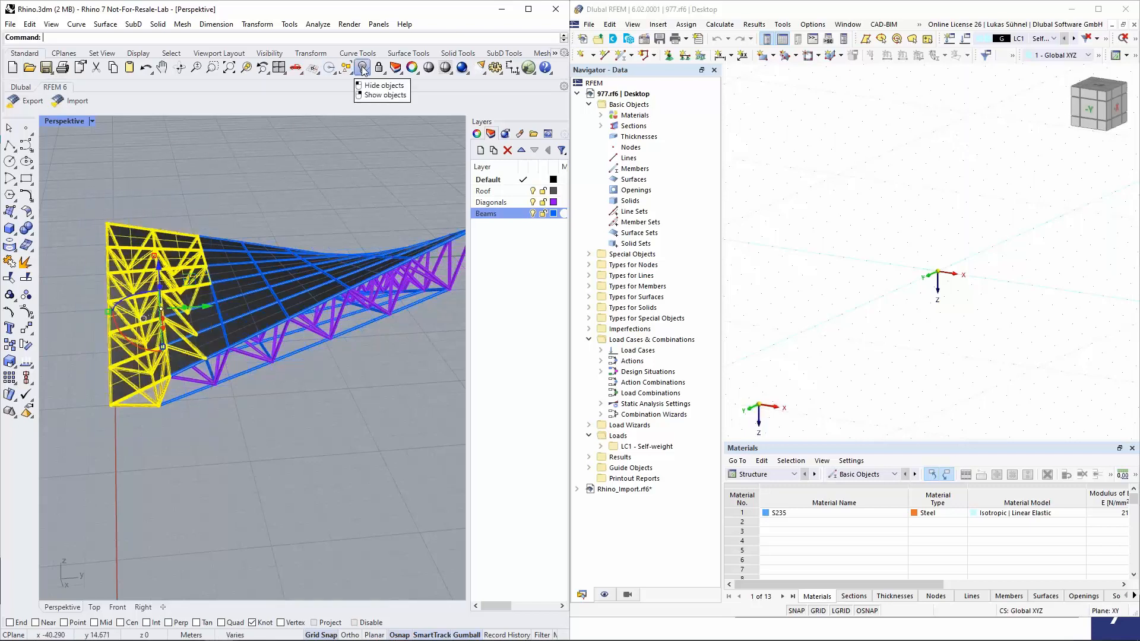
pyautogui.click(363, 67)
pyautogui.moveTo(288, 200); pyautogui.dragTo(438, 286, button='right')
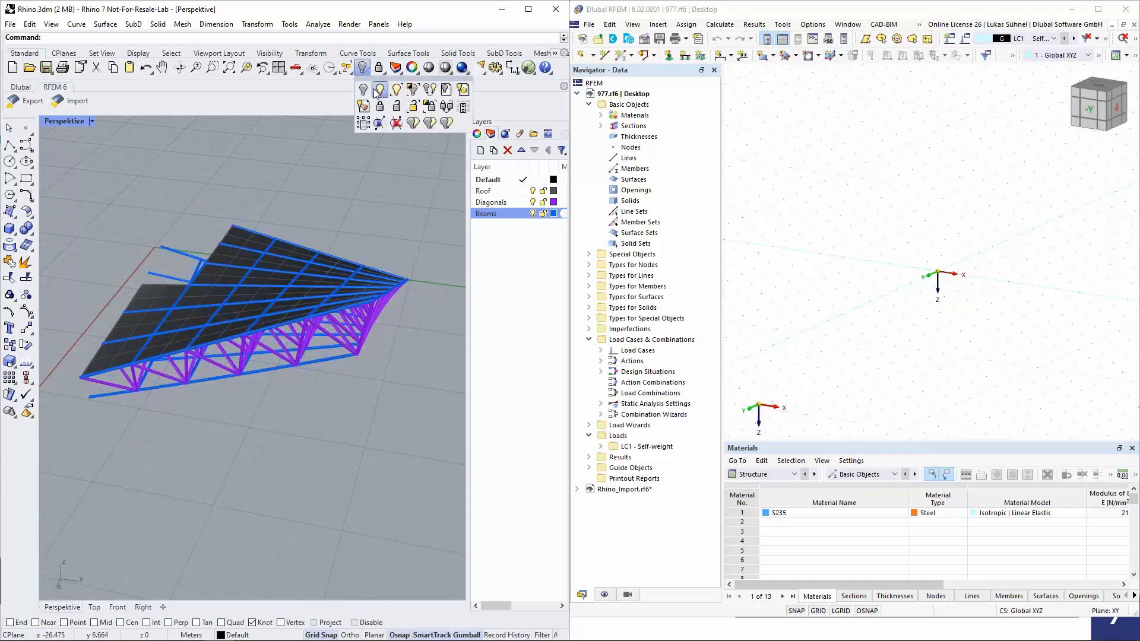
pyautogui.moveTo(194, 179); pyautogui.dragTo(66, 184, button='right')
pyautogui.moveTo(66, 184); pyautogui.dragTo(187, 421)
pyautogui.click(159, 209)
pyautogui.moveTo(174, 209); pyautogui.dragTo(114, 205, button='right')
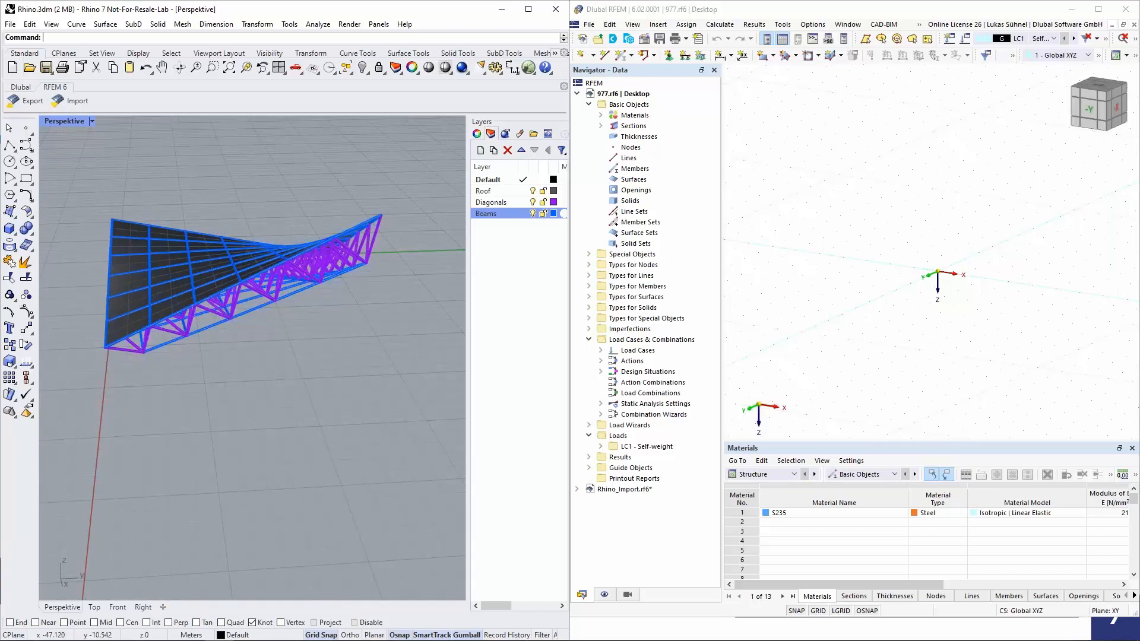
# Export the Roof and Diagonals layers to RFEM 6 in Append mode with the Z axis flipped and layer identification used.
pyautogui.click(31, 101)
pyautogui.click(387, 377)
pyautogui.click(387, 389)
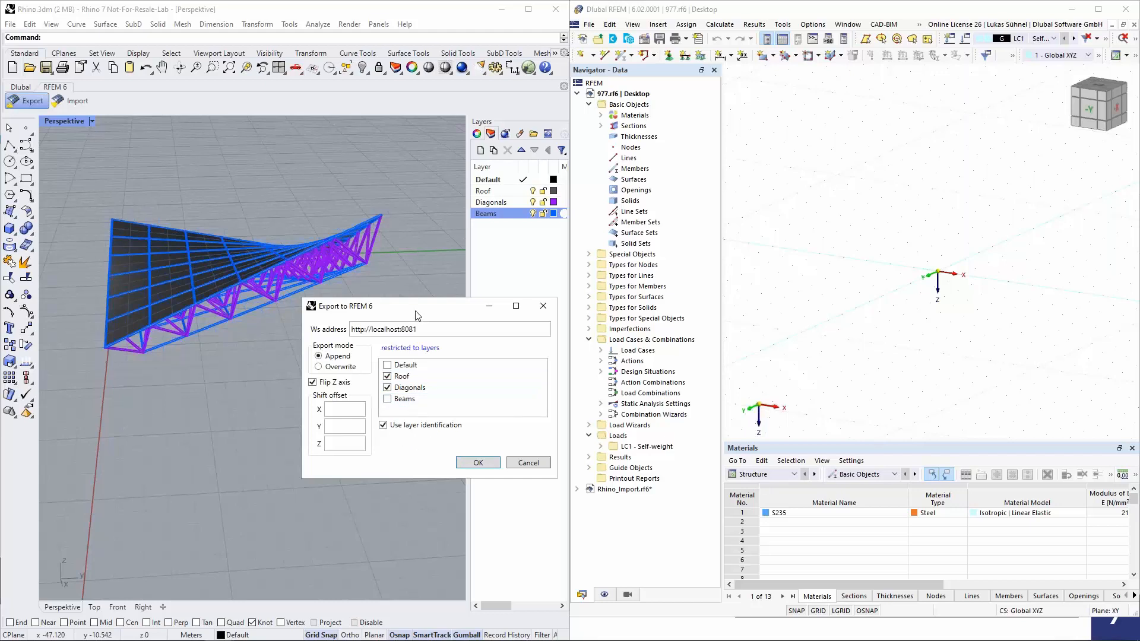
pyautogui.moveTo(417, 307); pyautogui.dragTo(361, 233)
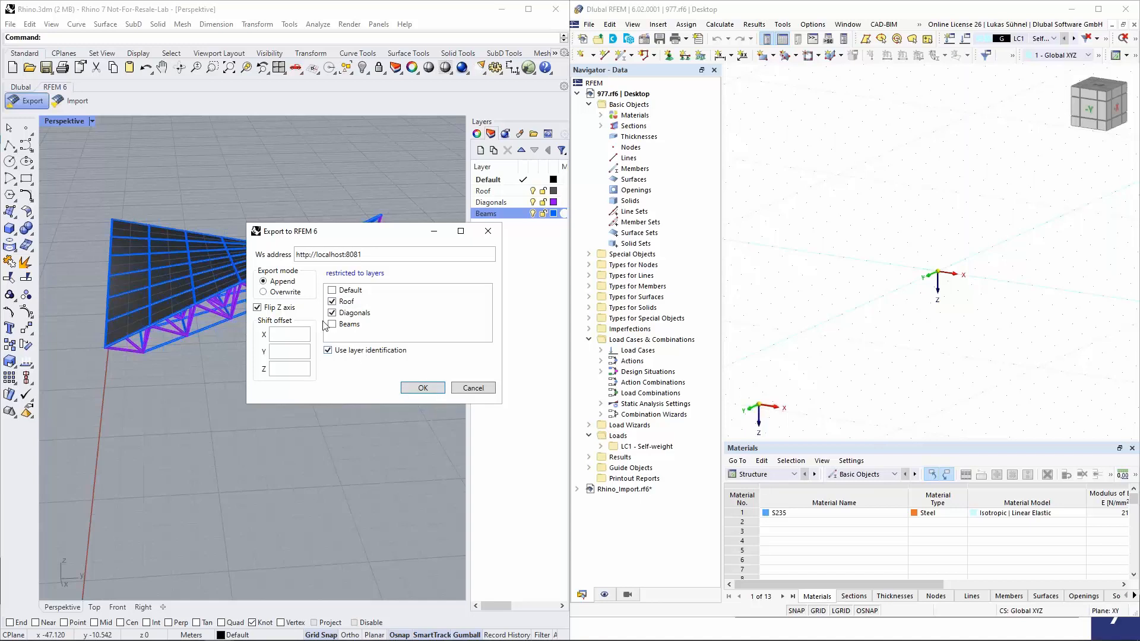
pyautogui.click(423, 387)
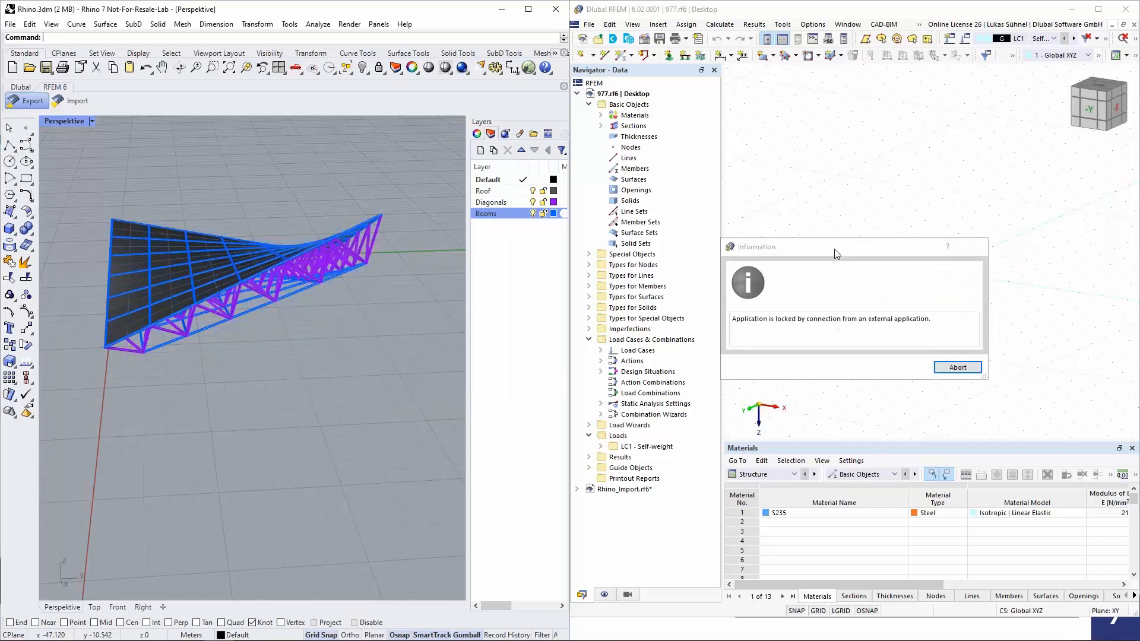
# Abort the external application's connection that locks RFEM and confirm the abort.
pyautogui.moveTo(835, 248); pyautogui.dragTo(857, 212)
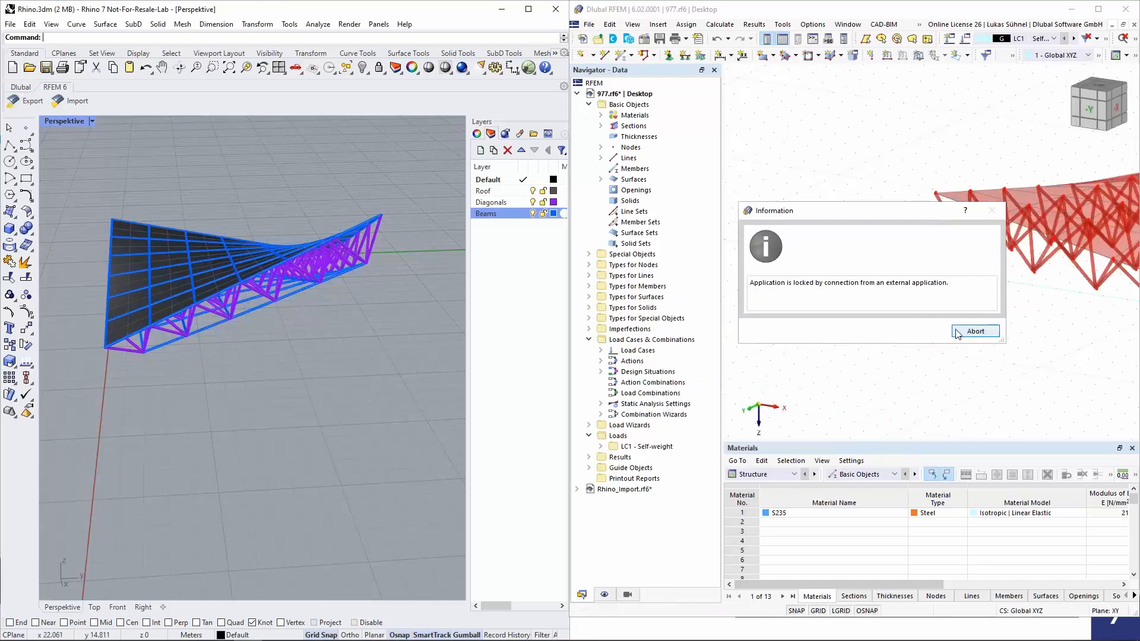
pyautogui.click(971, 336)
pyautogui.click(978, 332)
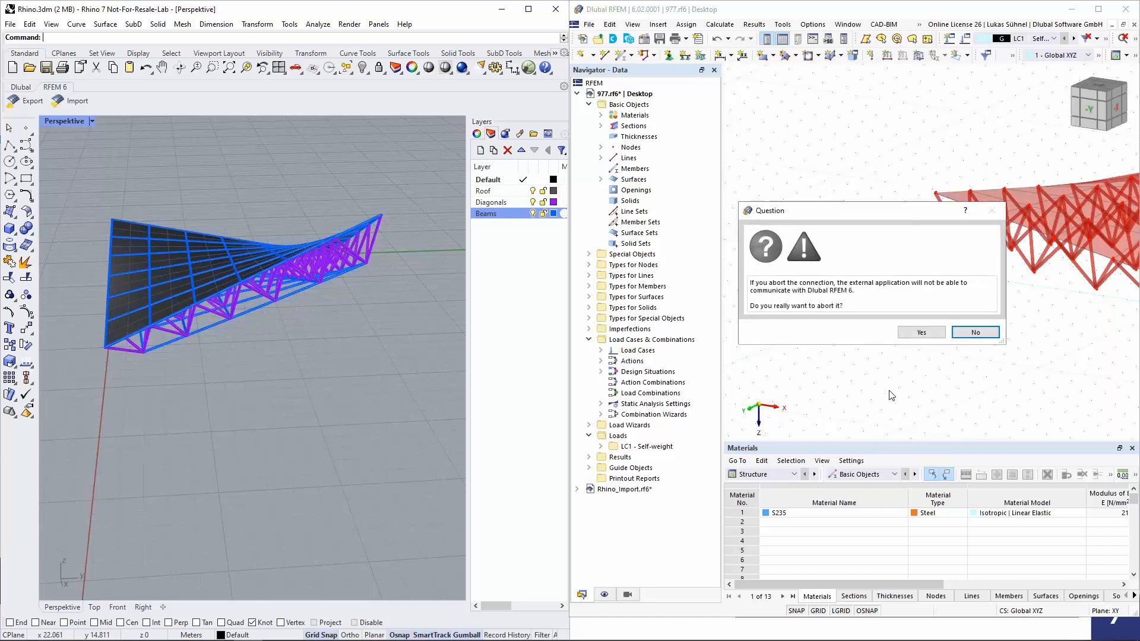
pyautogui.click(921, 331)
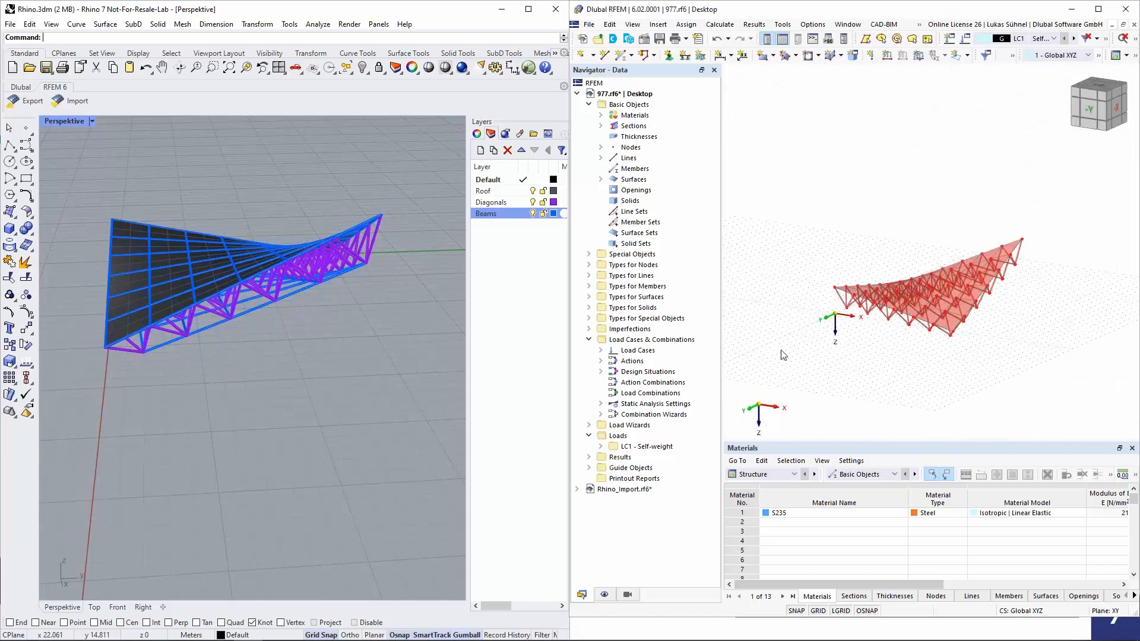
# Hide the Beams layer in Rhino and compare the remaining geometry with the structure exported to RFEM.
pyautogui.scroll(3, 992, 320)
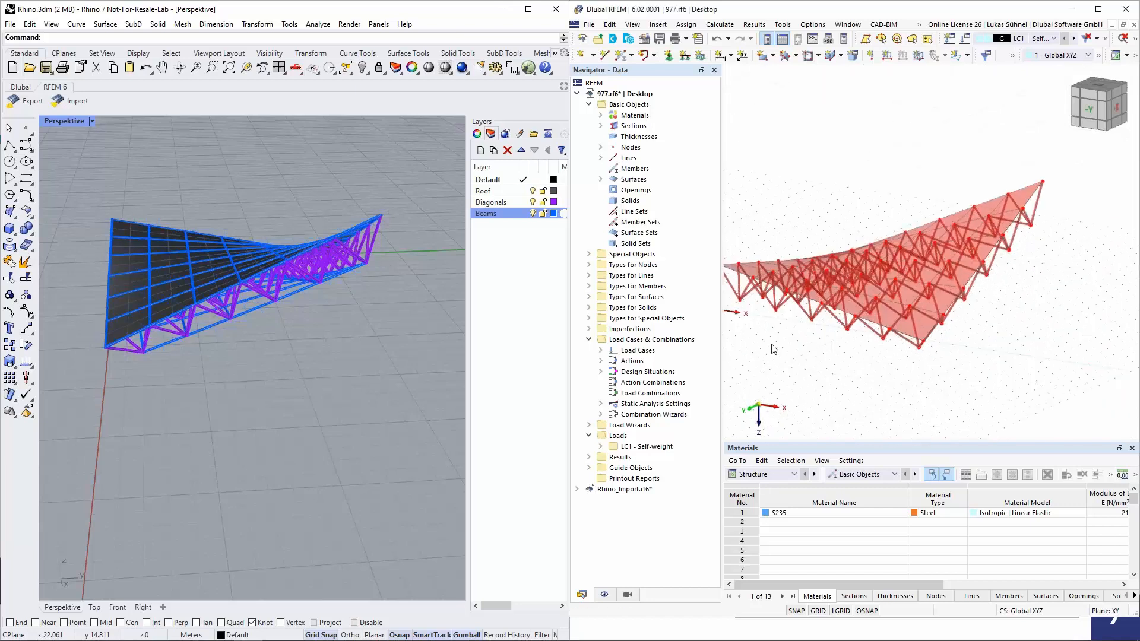
pyautogui.keyDown('ctrl'); pyautogui.moveTo(771, 336); pyautogui.dragTo(824, 273, button='middle'); pyautogui.keyUp('ctrl')
pyautogui.scroll(3, 846, 262)
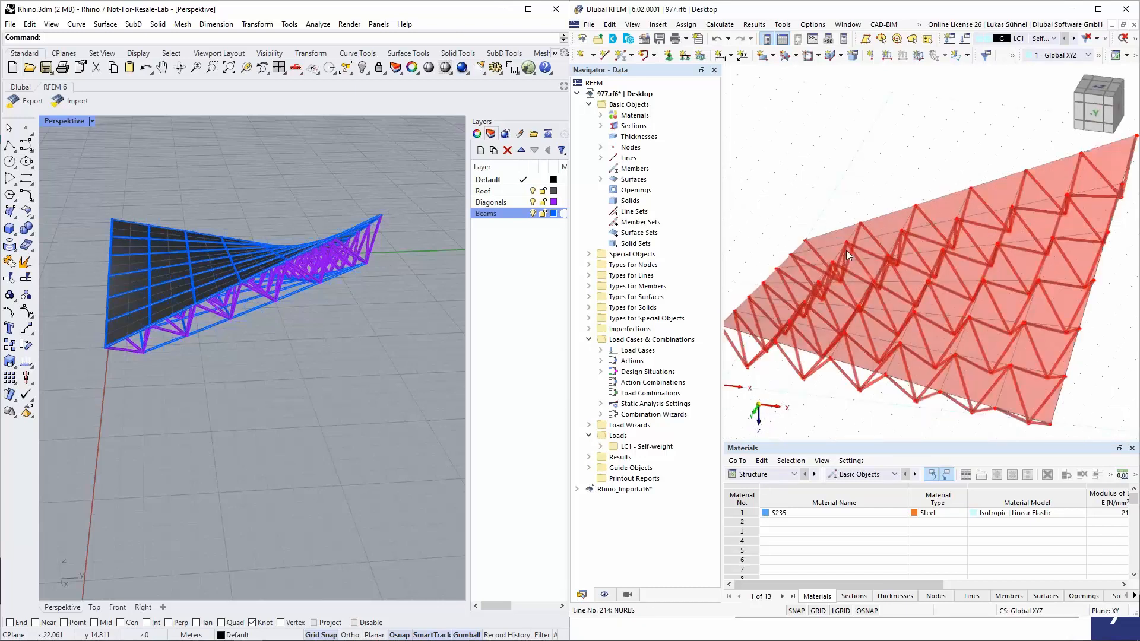
pyautogui.click(514, 213)
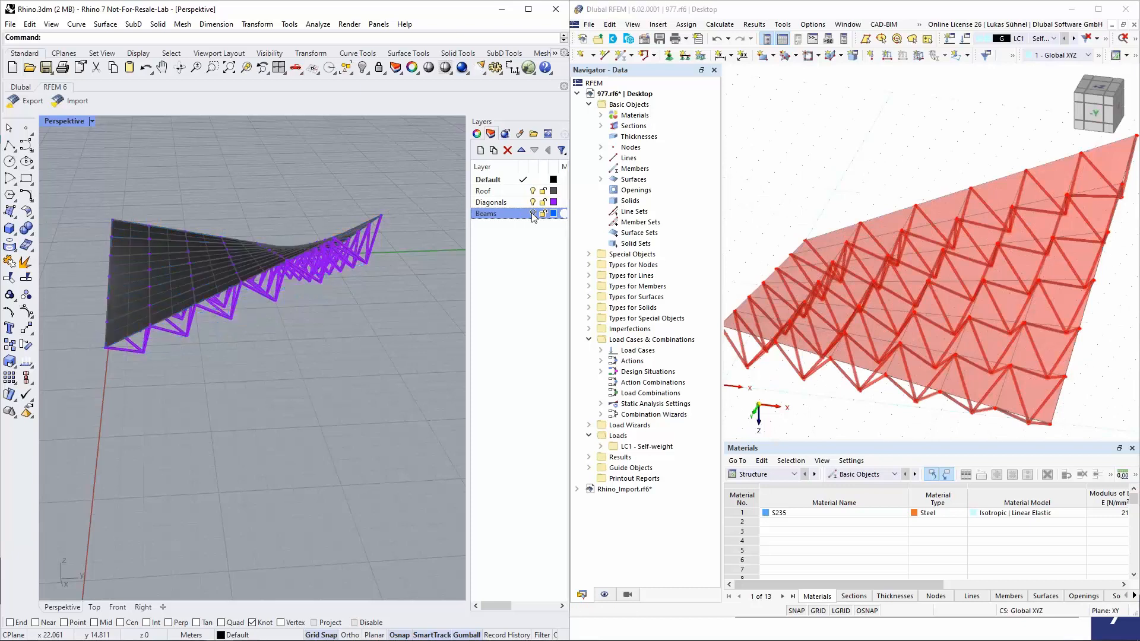
pyautogui.keyDown('ctrl'); pyautogui.moveTo(817, 397); pyautogui.dragTo(1013, 340, button='middle'); pyautogui.keyUp('ctrl')
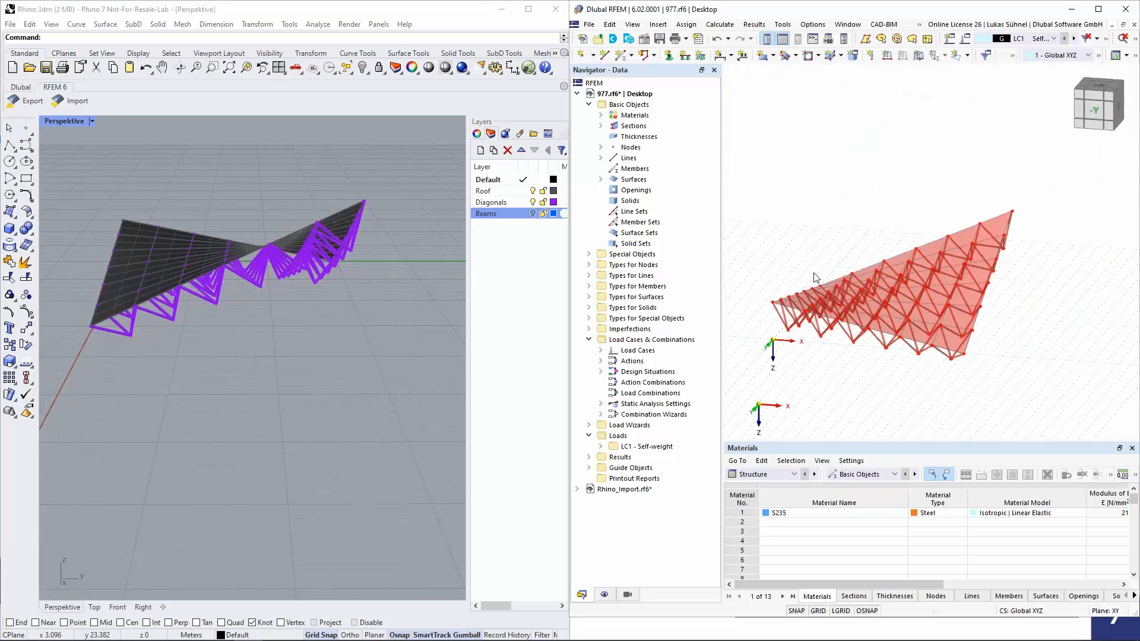
pyautogui.moveTo(850, 374); pyautogui.dragTo(849, 336, button='middle')
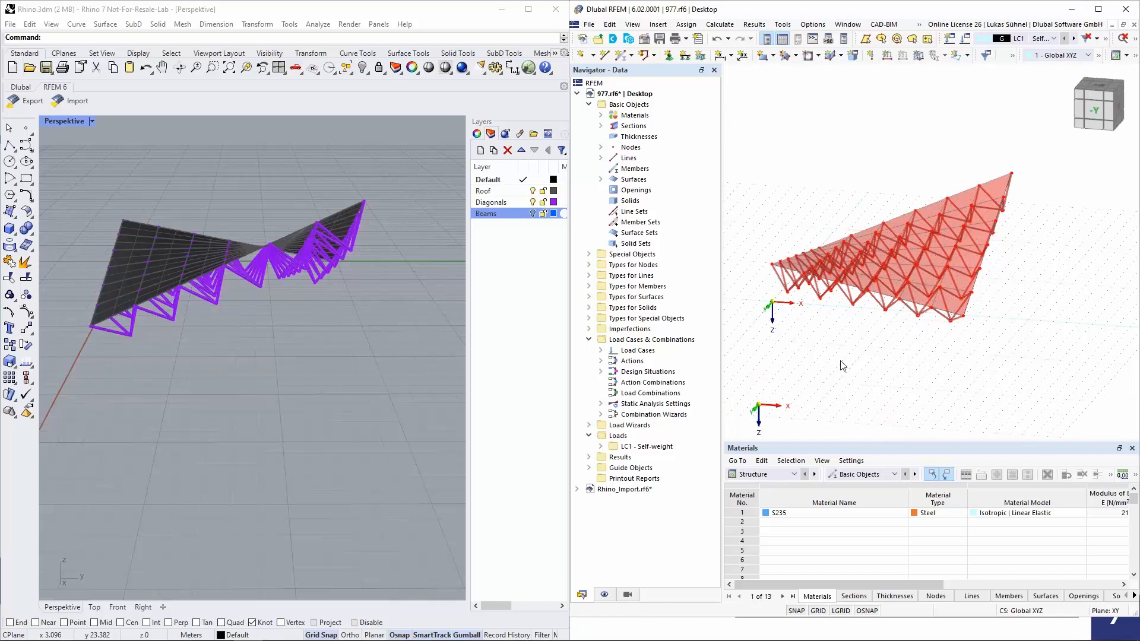
# Open RFEM's Surfaces table and examine the comments assigned to the roof and diagonal surfaces.
pyautogui.moveTo(908, 588); pyautogui.dragTo(1056, 579)
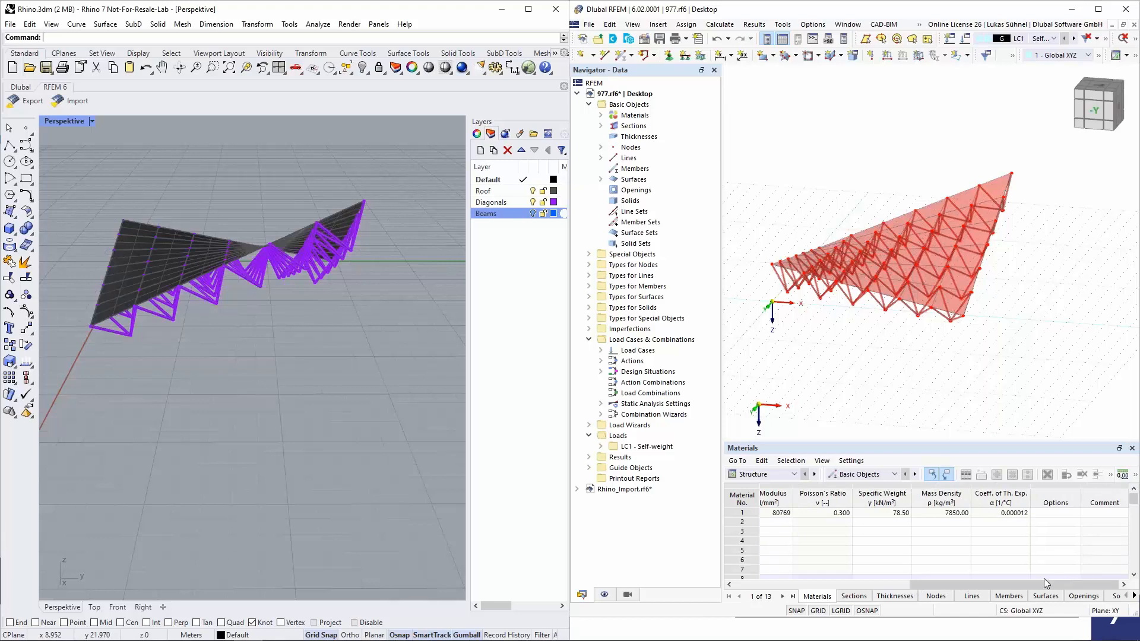
pyautogui.click(1046, 596)
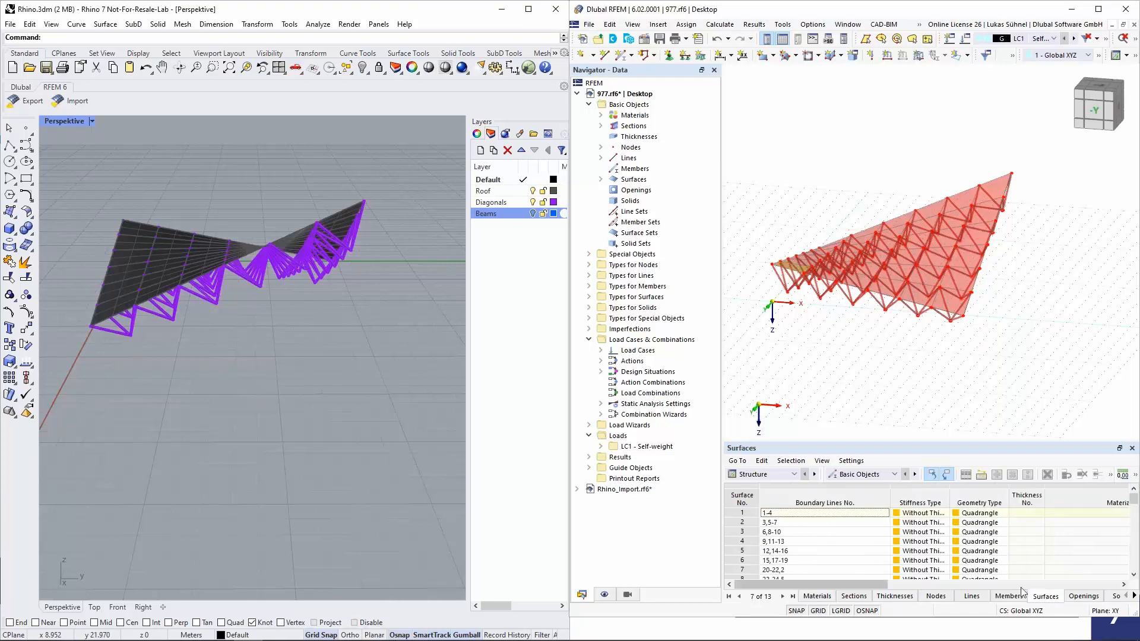
pyautogui.moveTo(866, 586); pyautogui.dragTo(1106, 586)
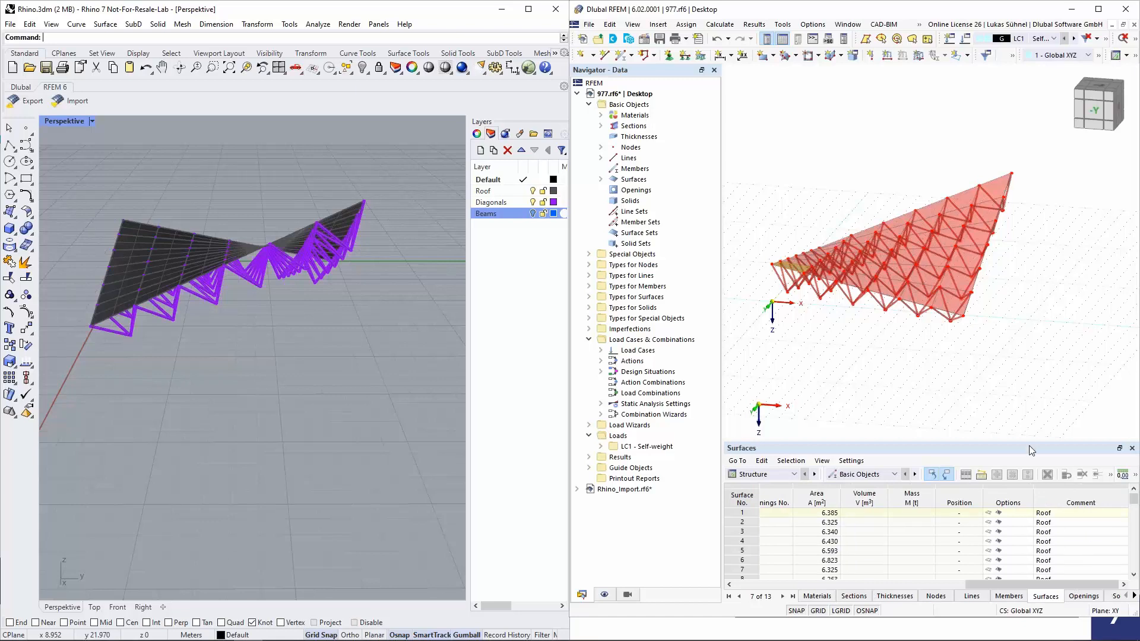
pyautogui.click(1080, 508)
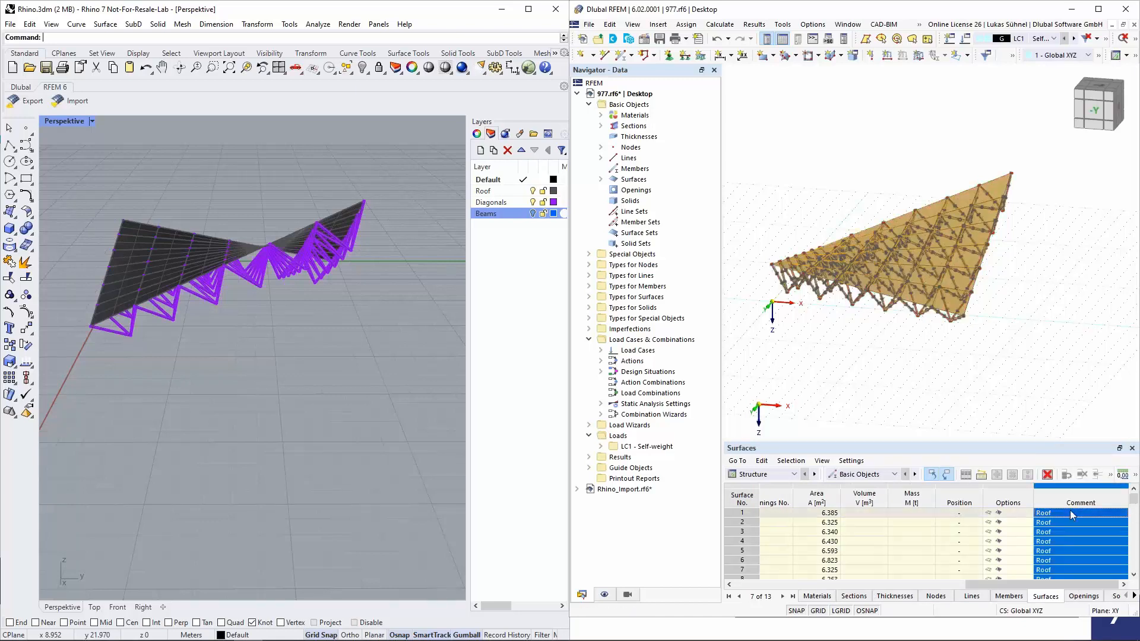
pyautogui.doubleClick(1098, 541)
pyautogui.moveTo(1133, 502); pyautogui.dragTo(1133, 511)
pyautogui.doubleClick(1063, 530)
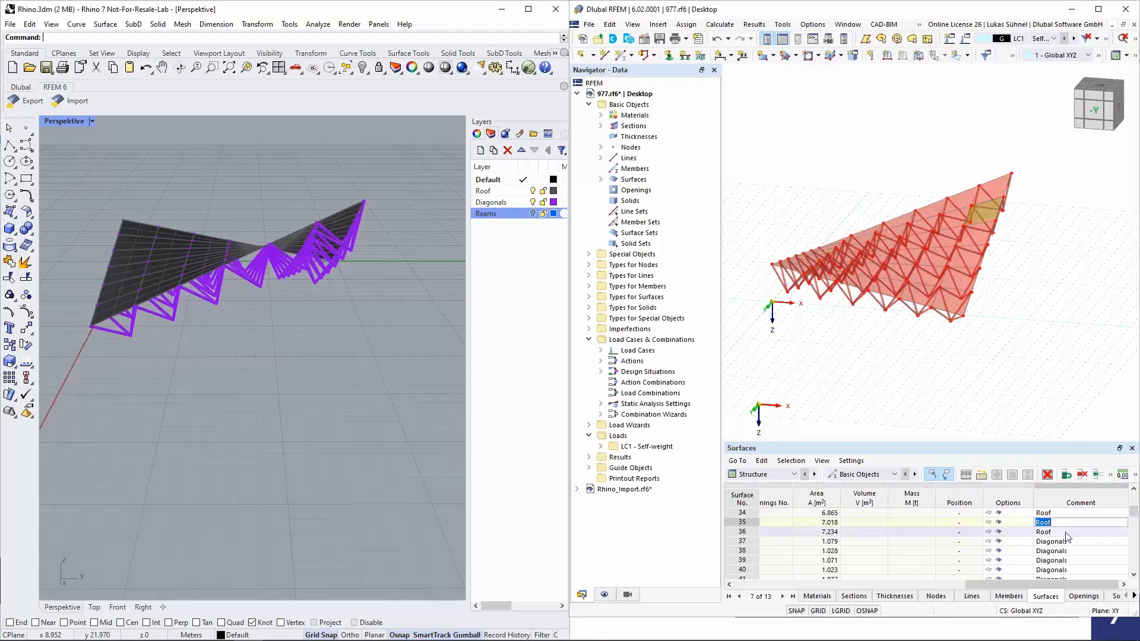
pyautogui.doubleClick(1075, 550)
pyautogui.doubleClick(1076, 542)
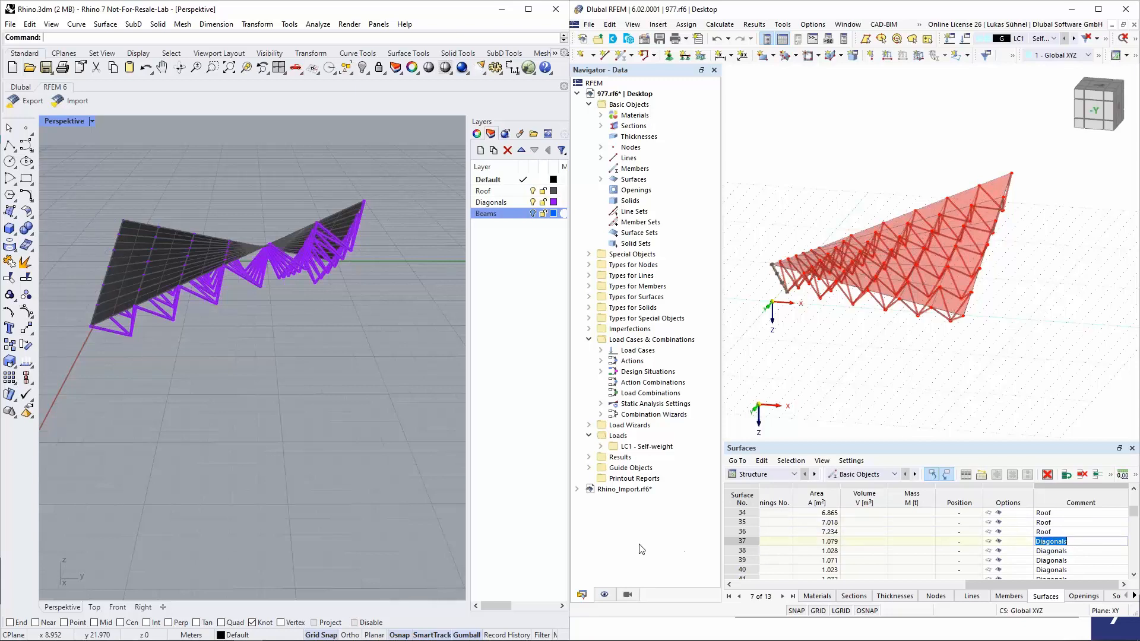
# Create an object selection named Roof that collects the surfaces whose comment equals Roof.
pyautogui.click(627, 596)
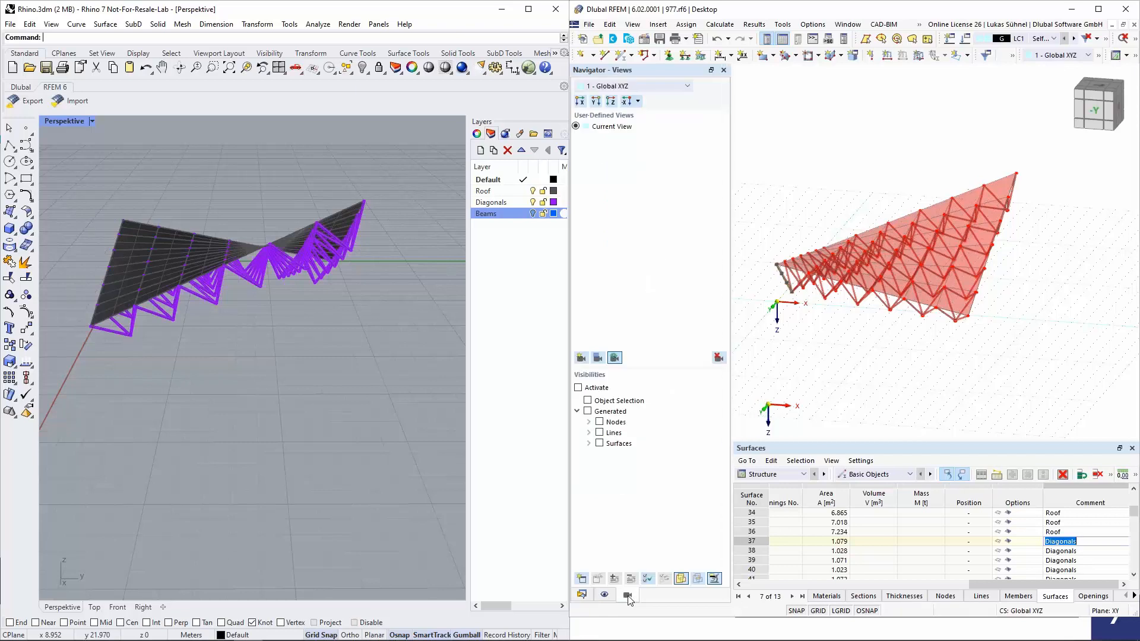
pyautogui.click(581, 579)
pyautogui.moveTo(646, 100); pyautogui.dragTo(457, 44)
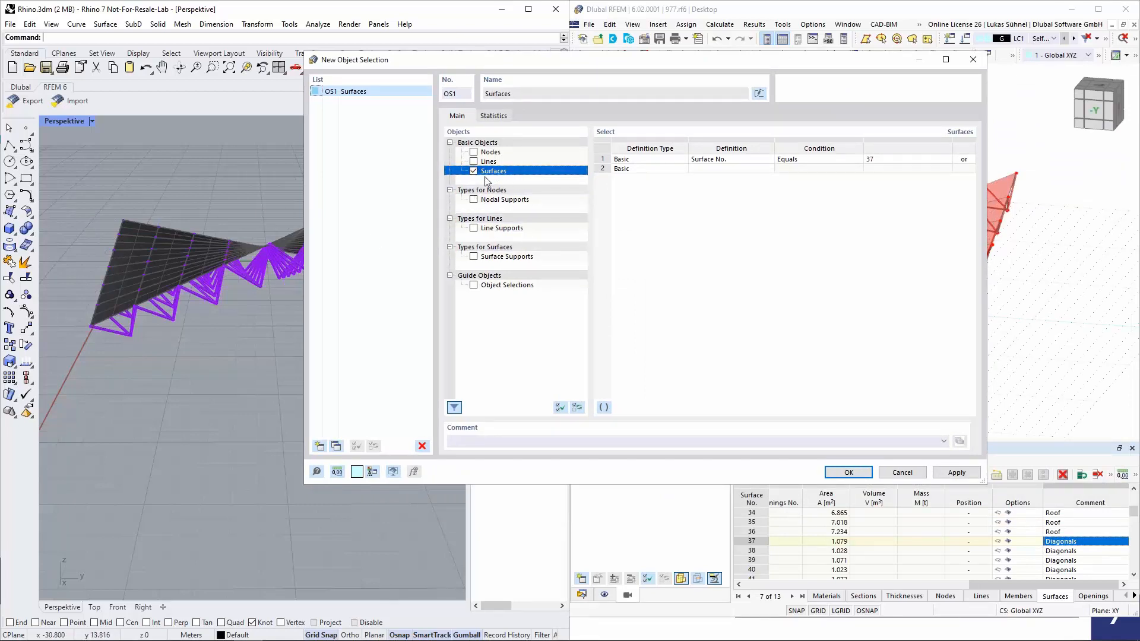
pyautogui.click(759, 94)
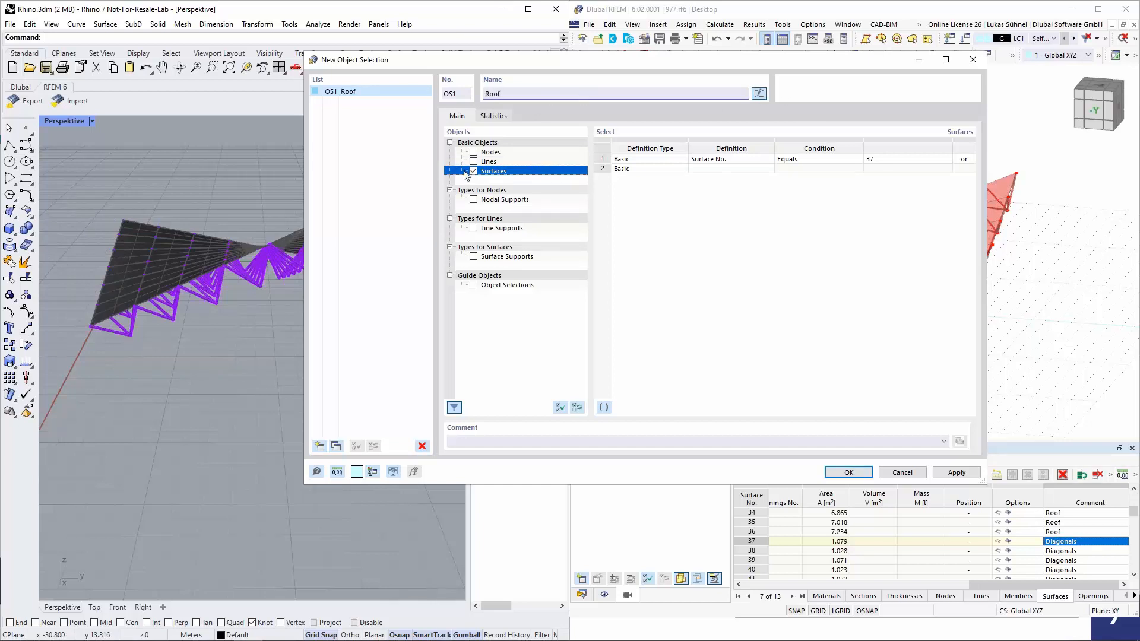
pyautogui.click(736, 161)
pyautogui.click(745, 159)
pyautogui.click(712, 226)
pyautogui.click(896, 159)
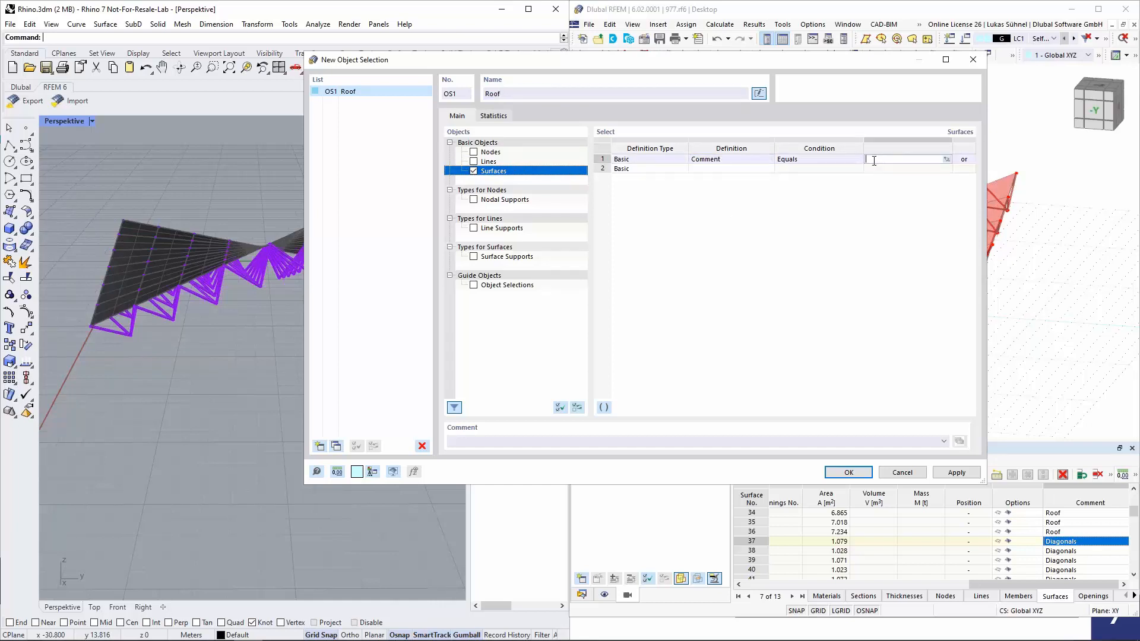
pyautogui.write('Roof')
pyautogui.press('Return')
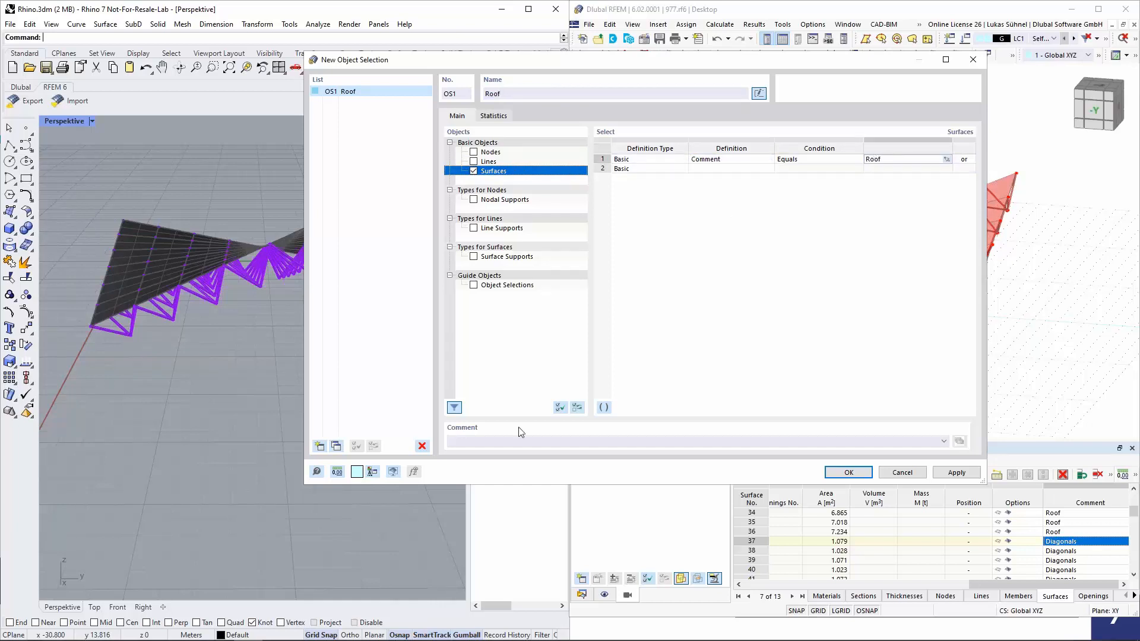
# Copy the Roof object selection as Diagonals, with the condition that the surface comment equals Diagonals, and confirm both selections.
pyautogui.click(336, 445)
pyautogui.click(521, 95)
pyautogui.write('Dig')
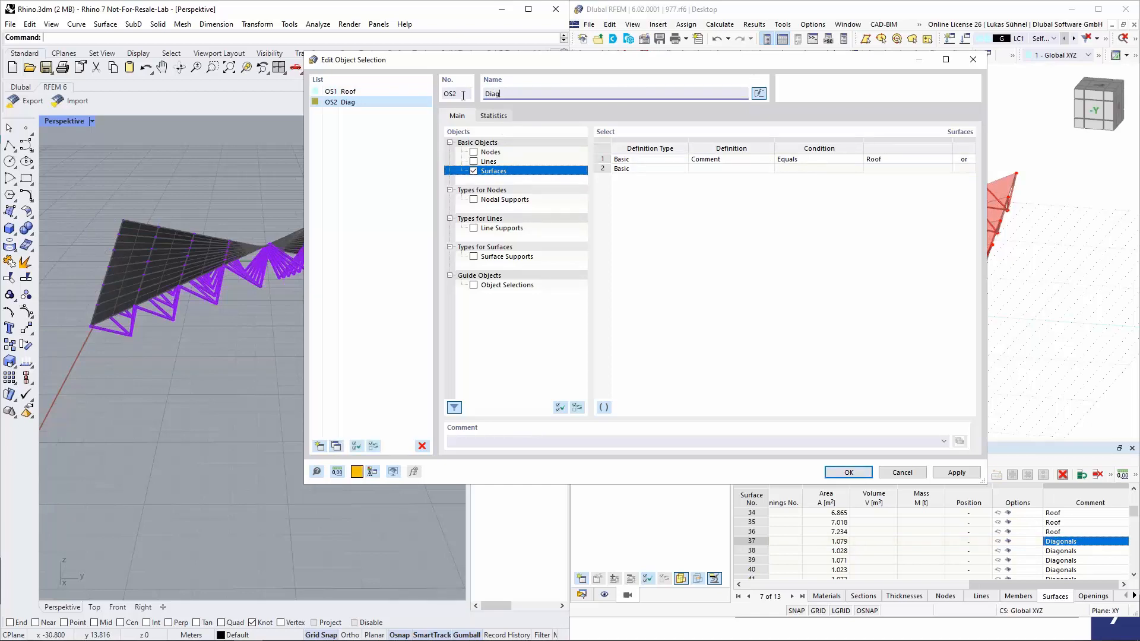
pyautogui.click(814, 159)
pyautogui.click(881, 159)
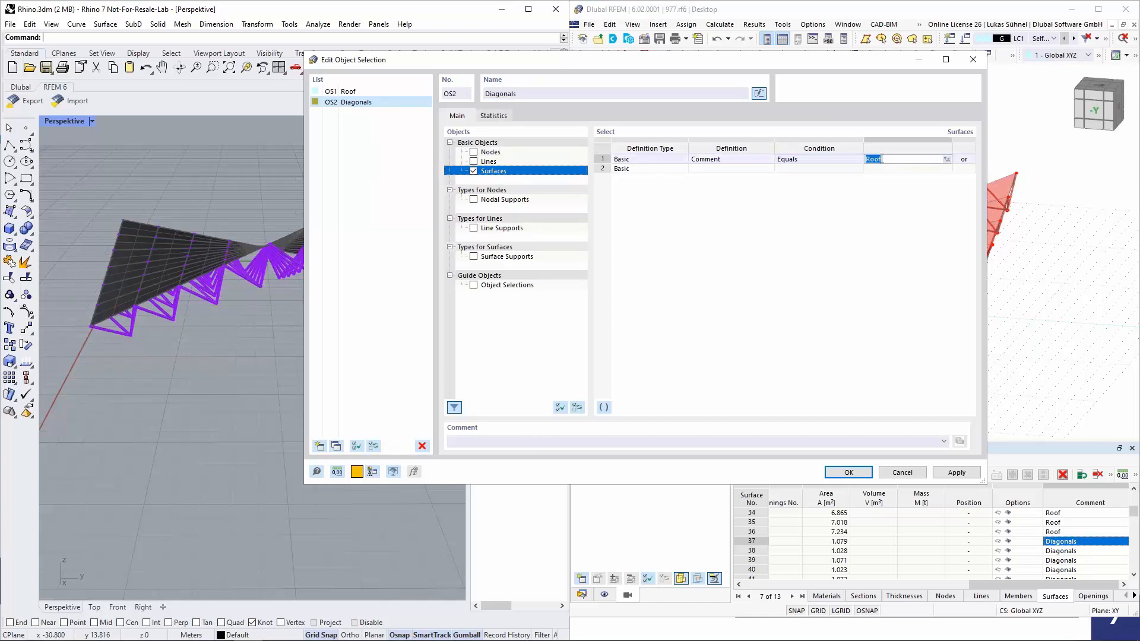
pyautogui.write('Diagonals')
pyautogui.click(847, 473)
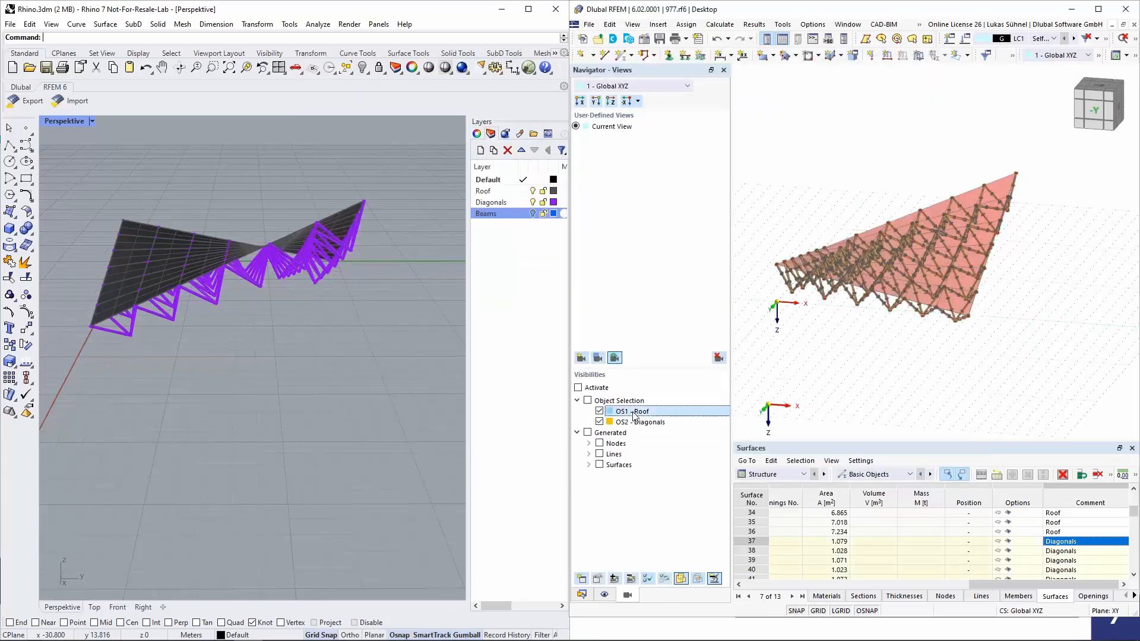
# Activate the object selection visibilities and show only Diagonals, with hidden objects no longer displayed in the background.
pyautogui.click(588, 400)
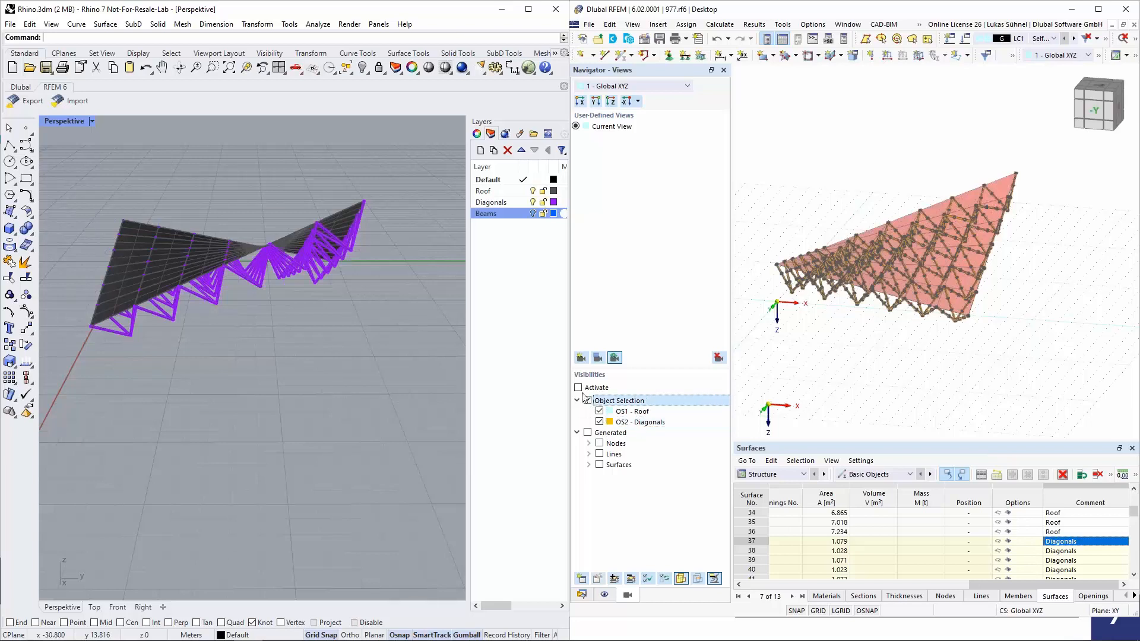
pyautogui.click(600, 422)
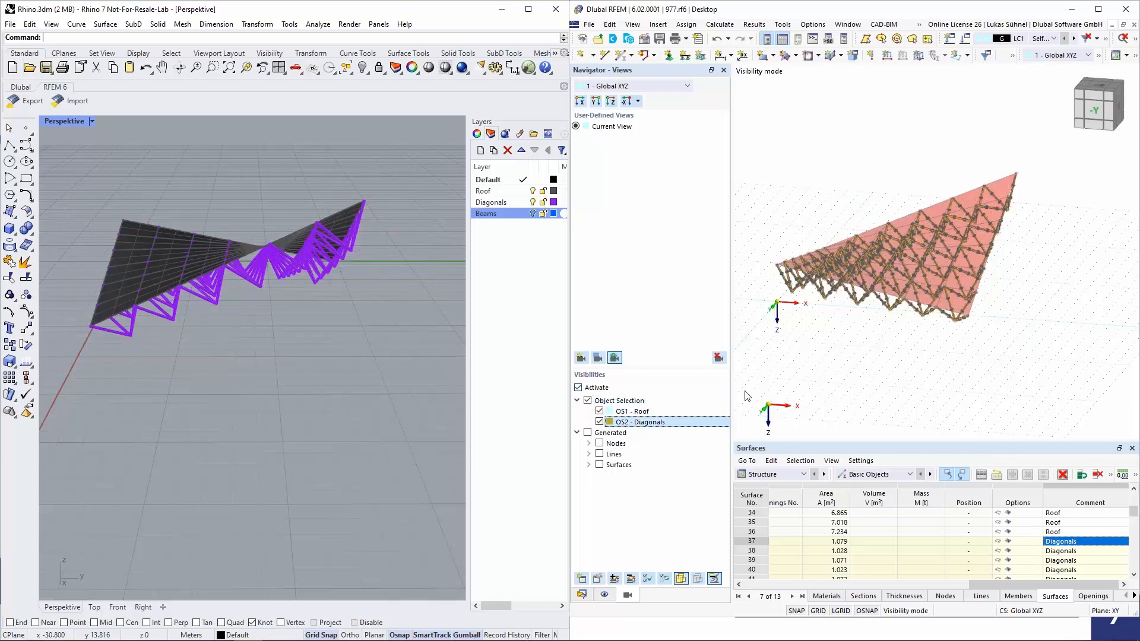
pyautogui.rightClick(809, 336)
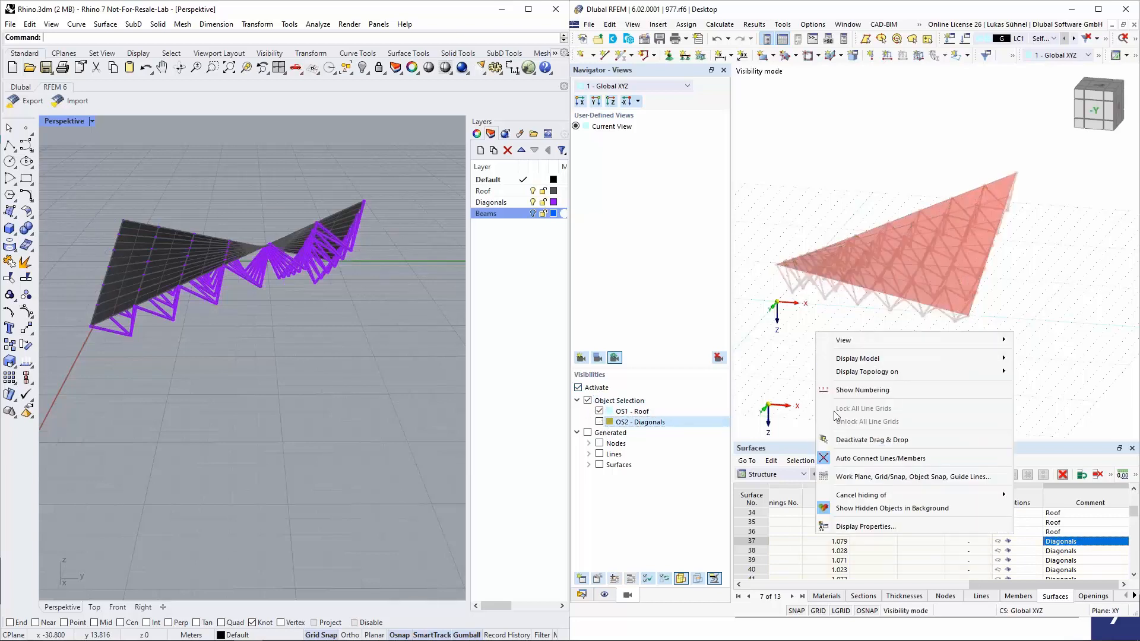
pyautogui.click(843, 511)
pyautogui.click(600, 421)
pyautogui.click(599, 411)
pyautogui.keyDown('ctrl'); pyautogui.moveTo(872, 309); pyautogui.dragTo(819, 256, button='middle'); pyautogui.keyUp('ctrl')
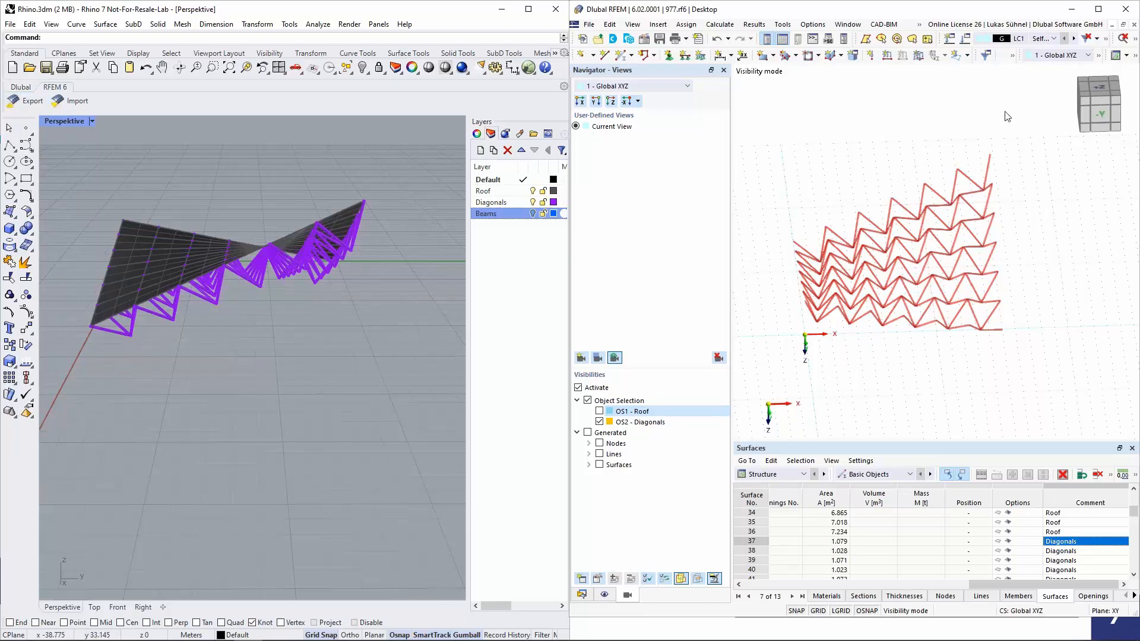
# Switch to the Rhino_Import.rf6 model and view its ring-shaped membrane roof at an angle.
pyautogui.click(1133, 24)
pyautogui.click(903, 368)
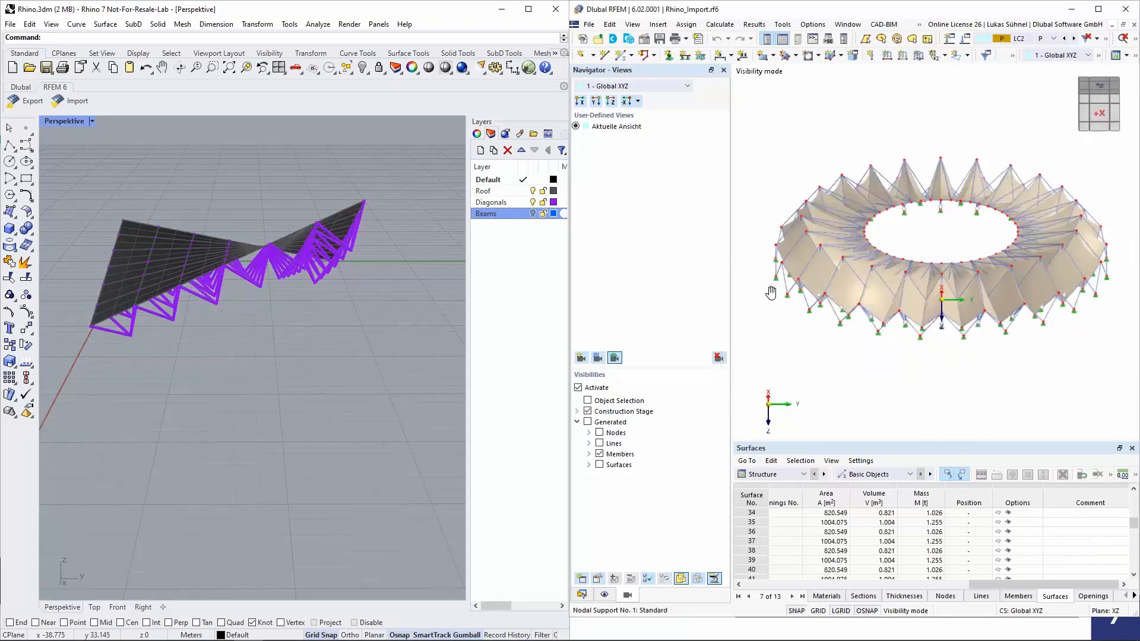
pyautogui.keyDown('ctrl'); pyautogui.moveTo(764, 321); pyautogui.dragTo(822, 329, button='middle'); pyautogui.keyUp('ctrl')
# Switch to the browser, look through Dlubal's downloadable structural analysis models for tensile membrane structures, and return to the modelling programs.
pyautogui.moveTo(108, 636)
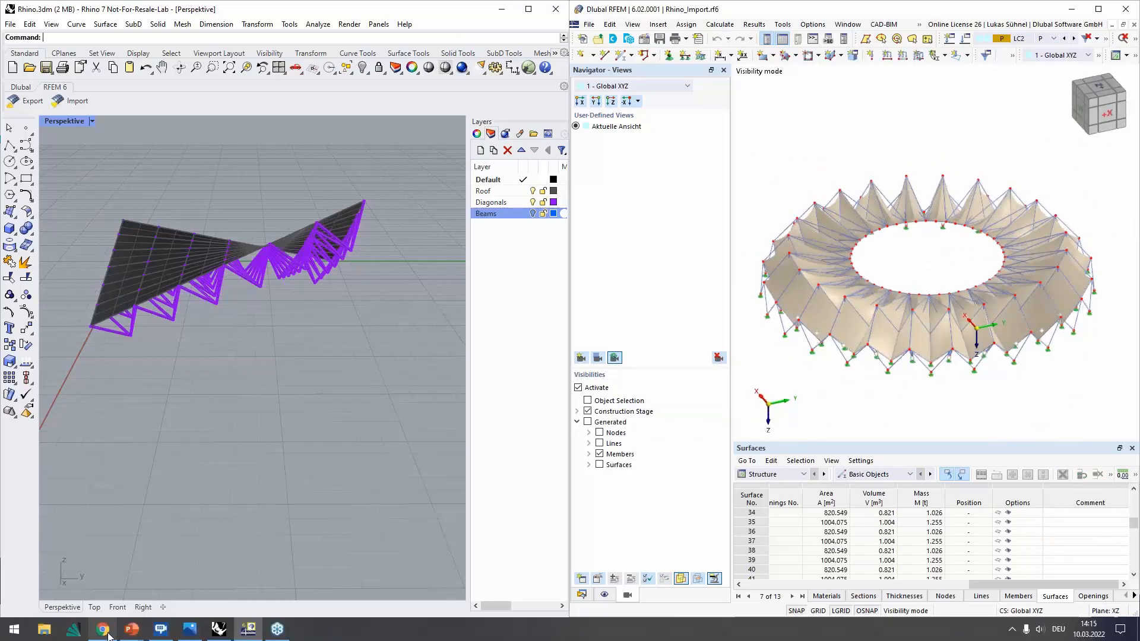
pyautogui.click(108, 635)
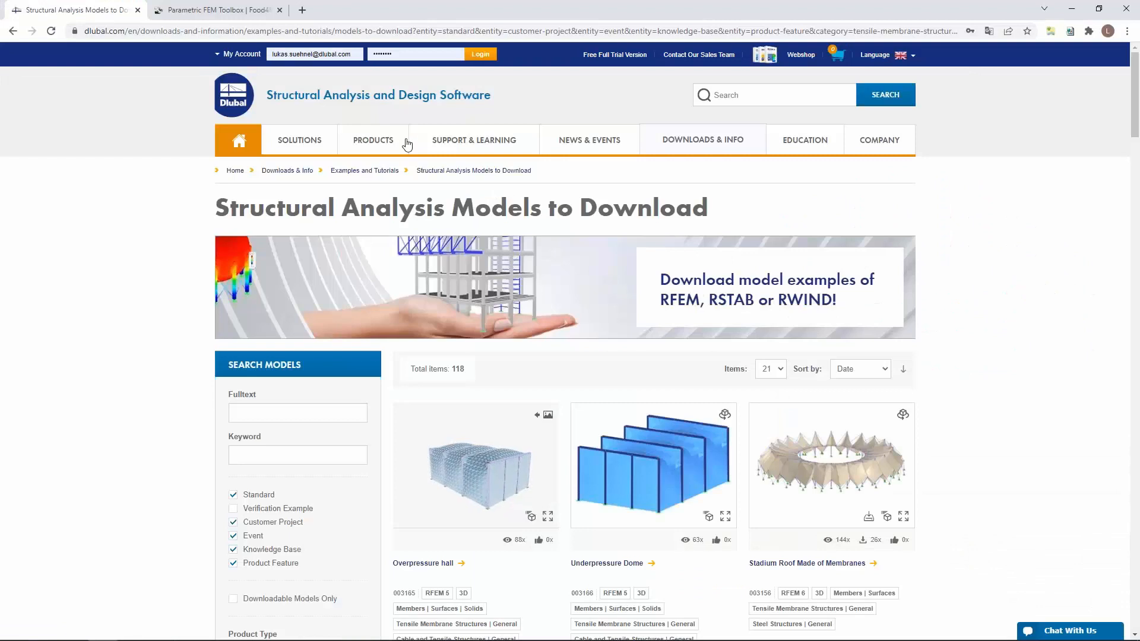
pyautogui.moveTo(694, 146)
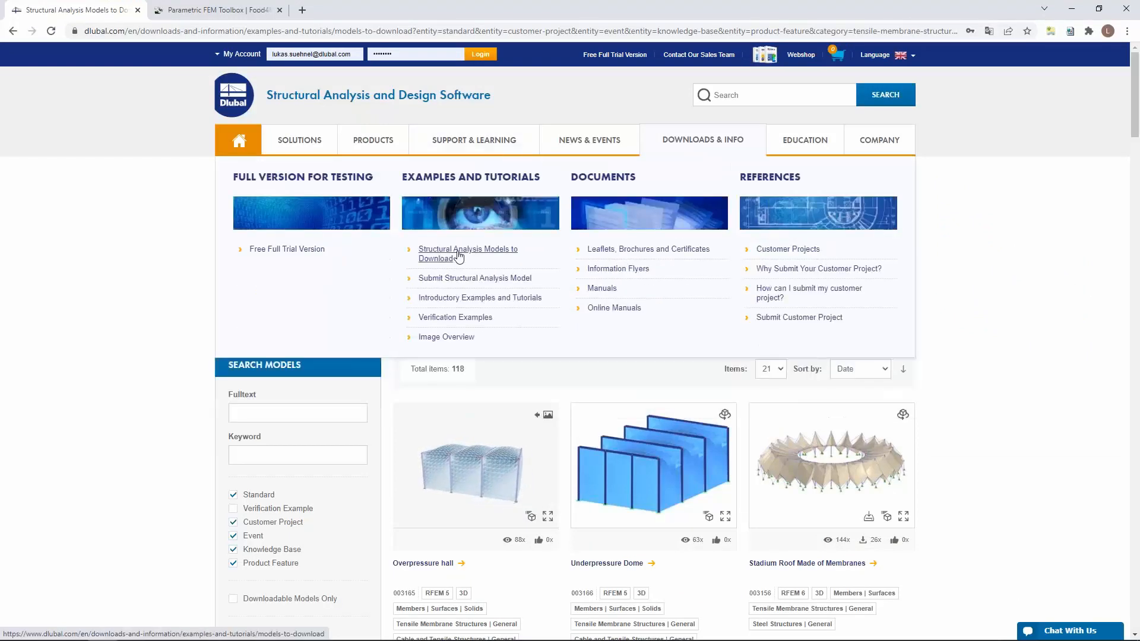
pyautogui.scroll(-6, 189, 323)
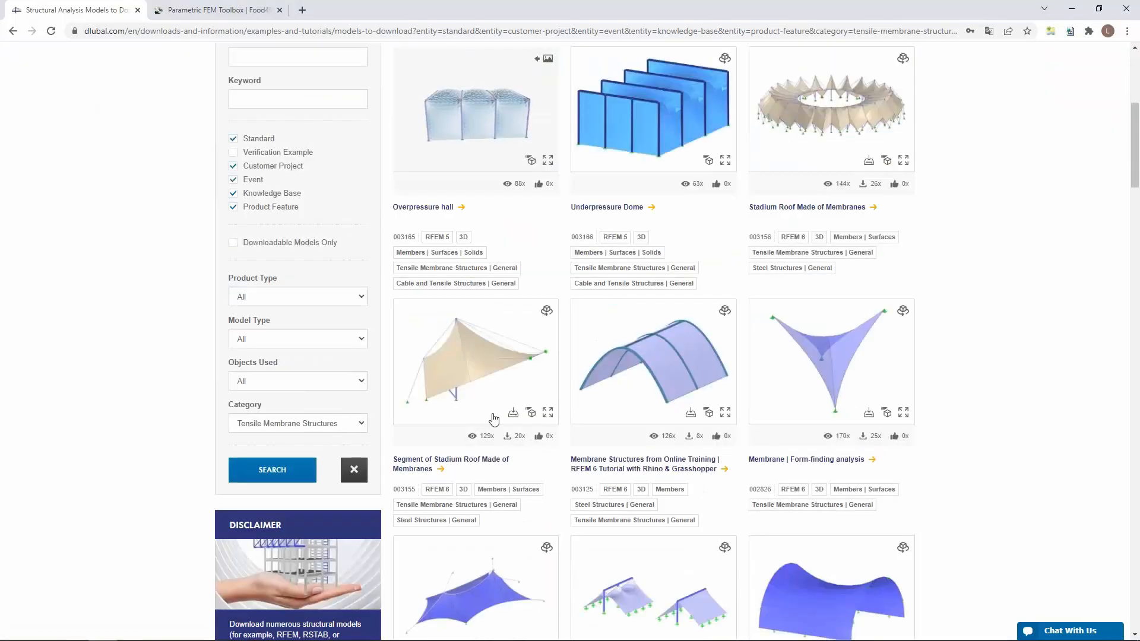
pyautogui.scroll(1, 493, 419)
pyautogui.scroll(1, 493, 419)
pyautogui.scroll(1, 494, 419)
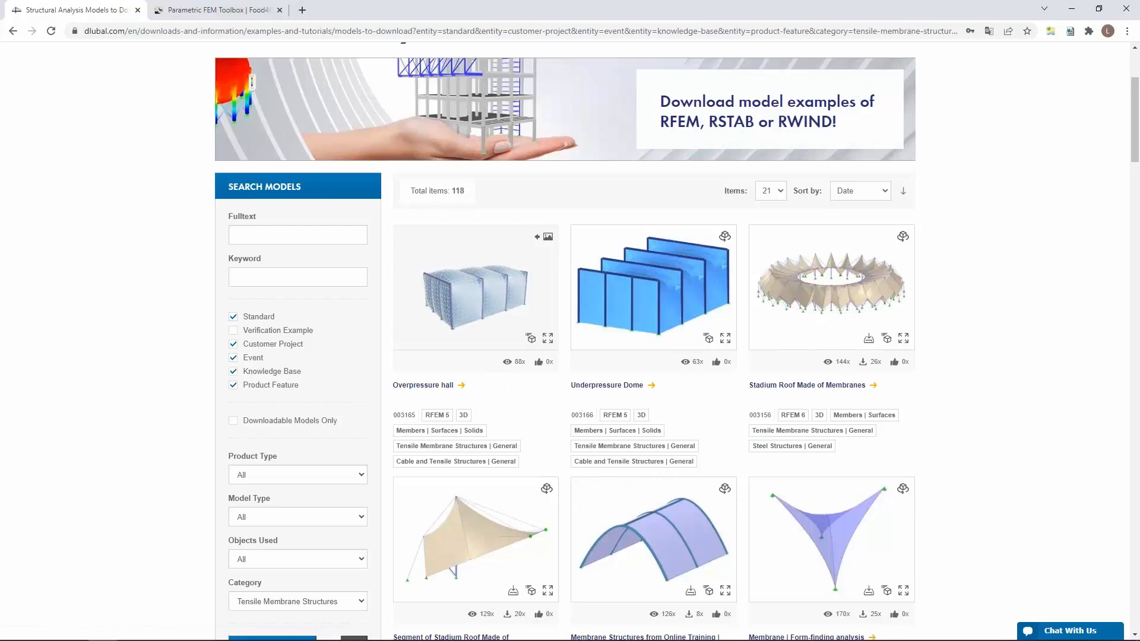
pyautogui.scroll(-3, 906, 404)
pyautogui.scroll(-10, 910, 324)
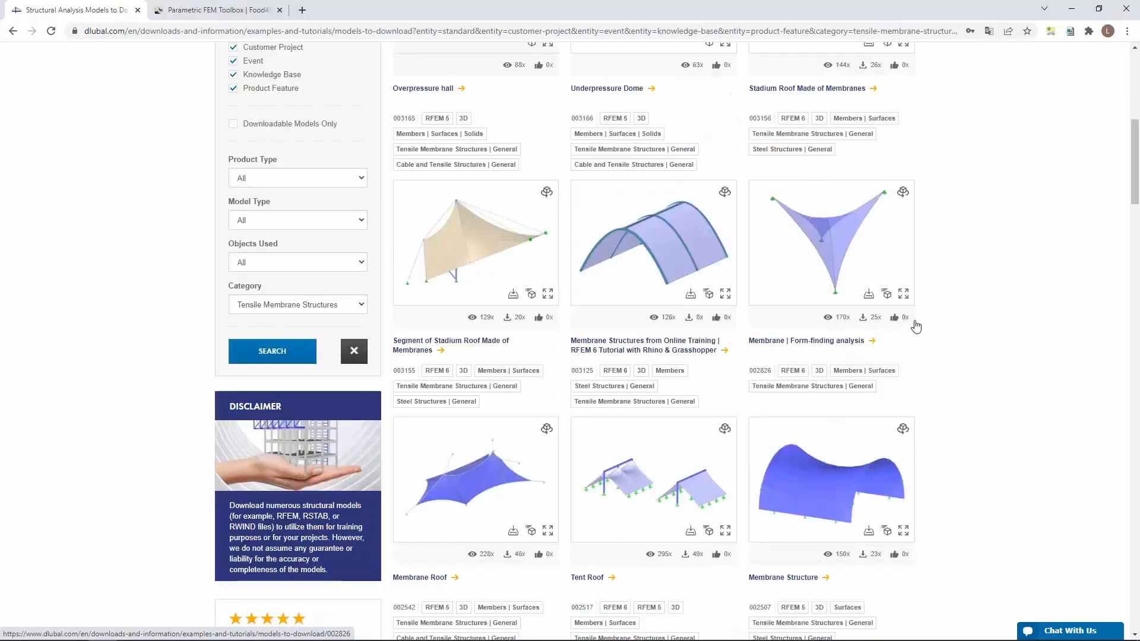
pyautogui.scroll(-10, 908, 315)
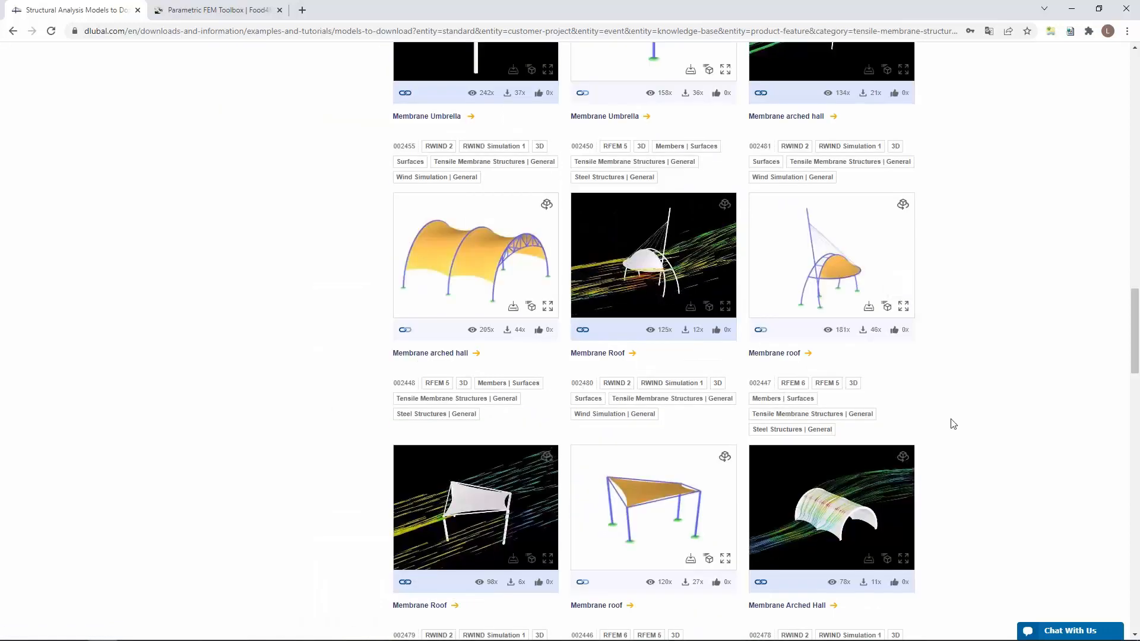
pyautogui.scroll(12, 953, 356)
pyautogui.scroll(15, 958, 323)
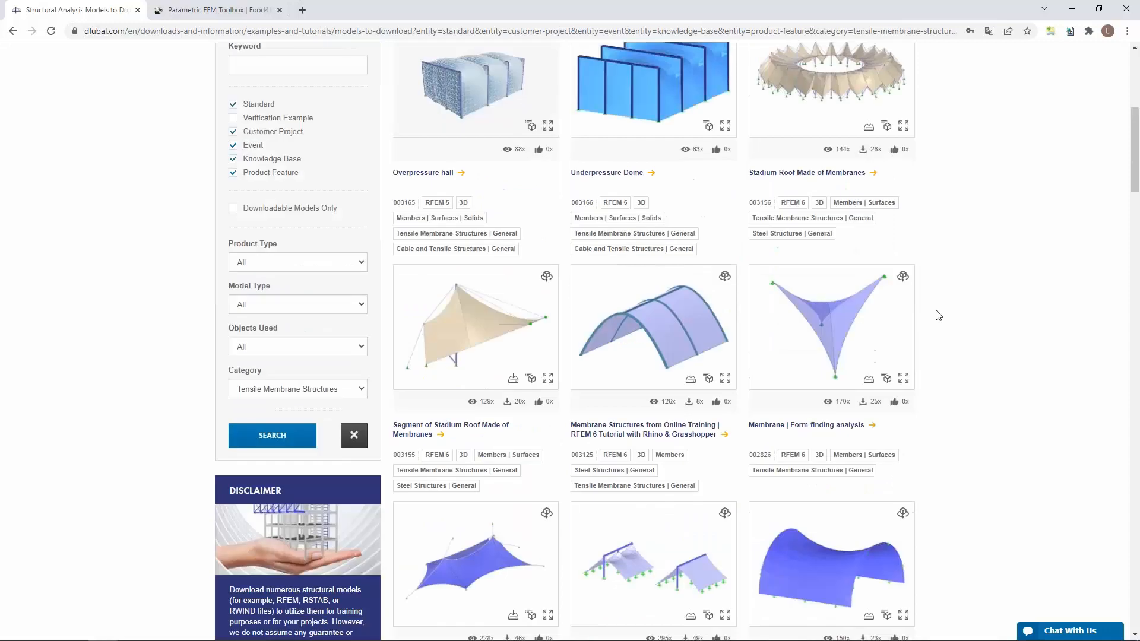
pyautogui.click(1072, 13)
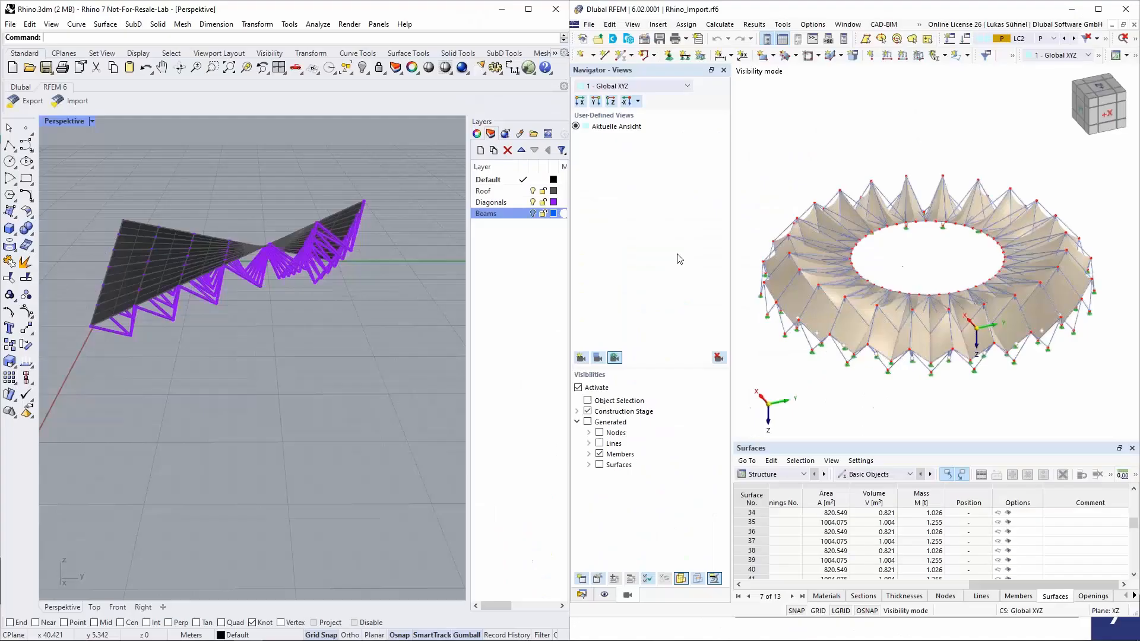
# Import the RFEM model into Rhino on the specific layer Roof with the Z axis flipped, and abort the locking external connection.
pyautogui.scroll(-4, 350, 294)
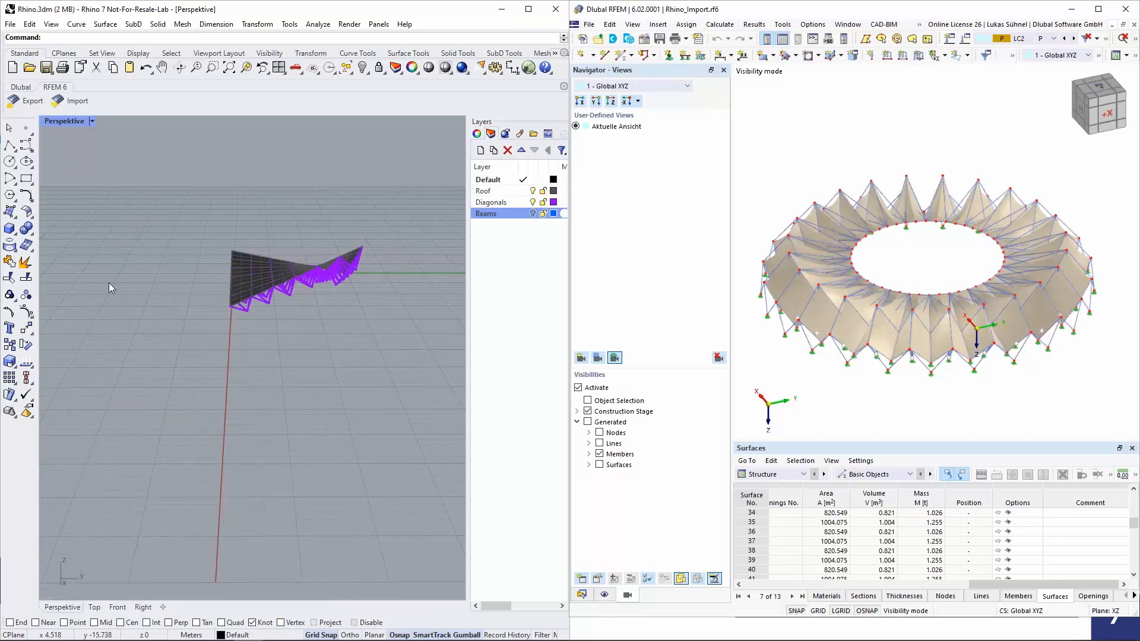
pyautogui.scroll(-1, 109, 286)
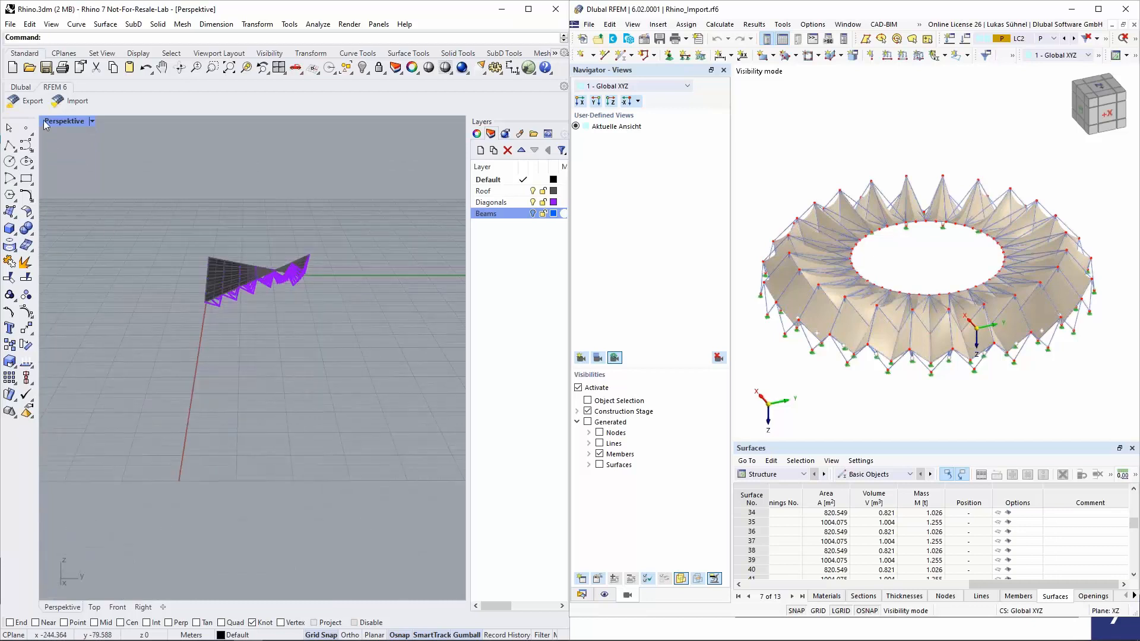
pyautogui.click(70, 102)
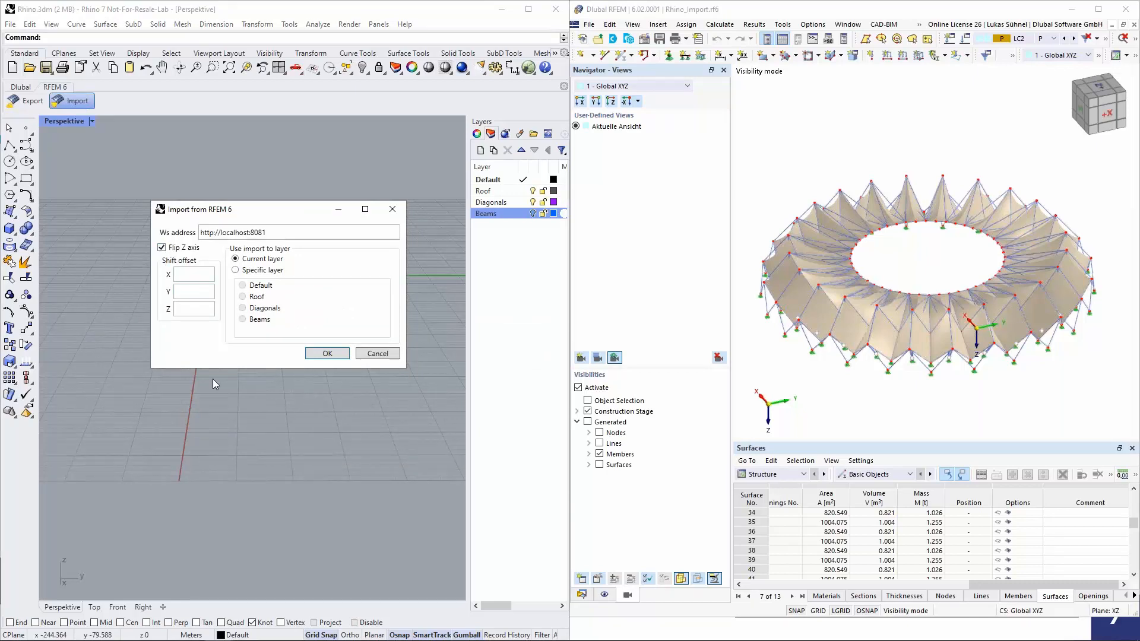
pyautogui.click(237, 271)
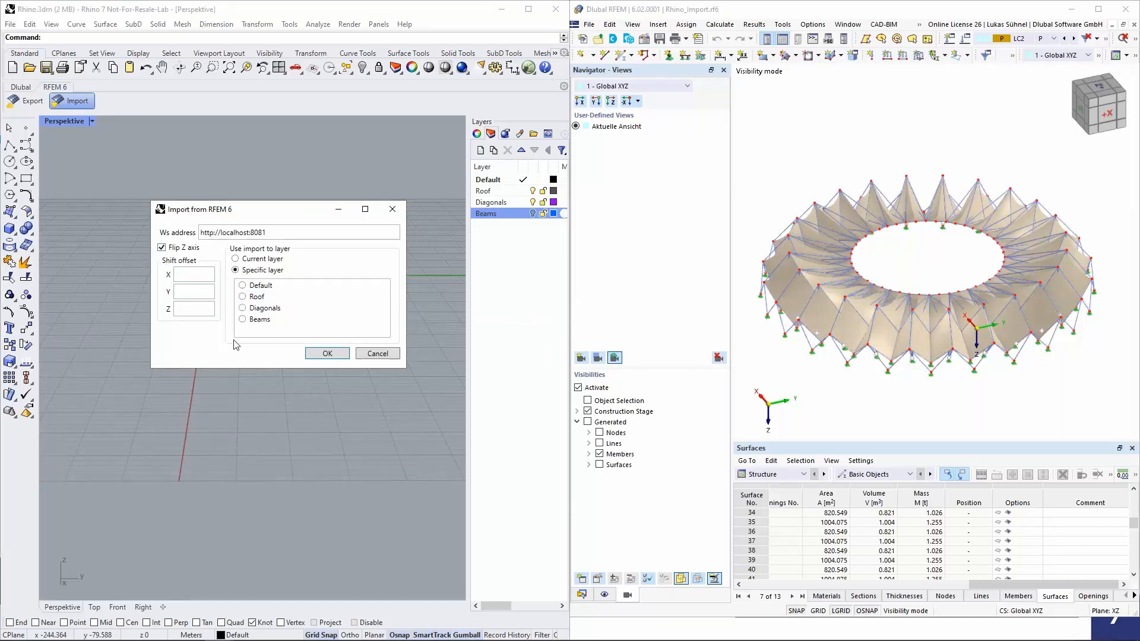
pyautogui.click(243, 297)
pyautogui.moveTo(294, 212); pyautogui.dragTo(342, 291)
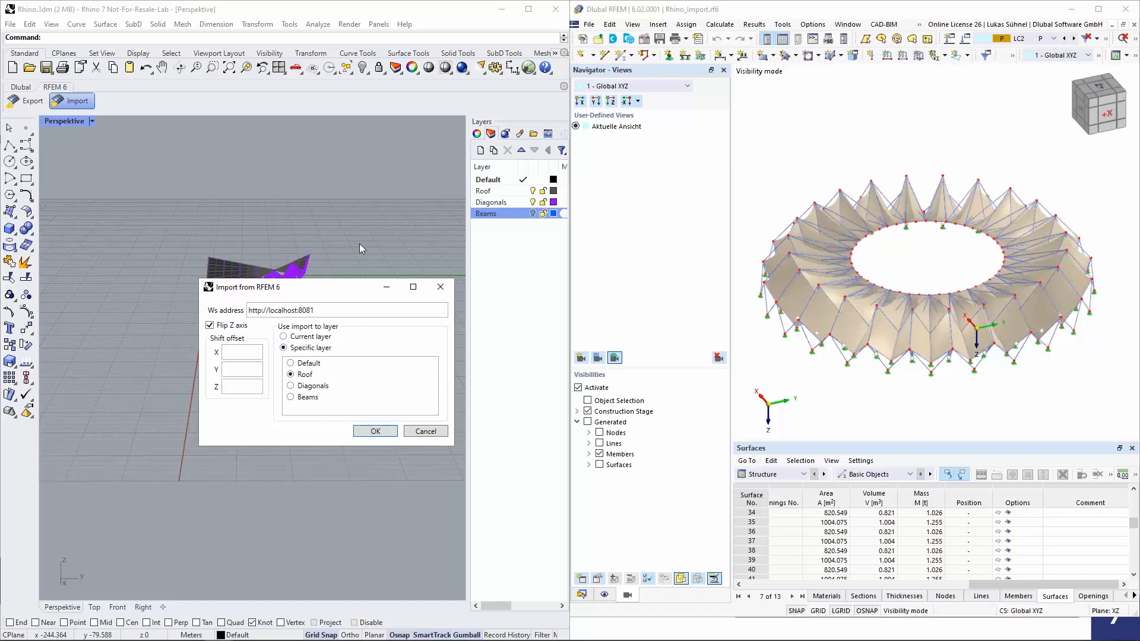
pyautogui.moveTo(272, 290); pyautogui.dragTo(258, 257)
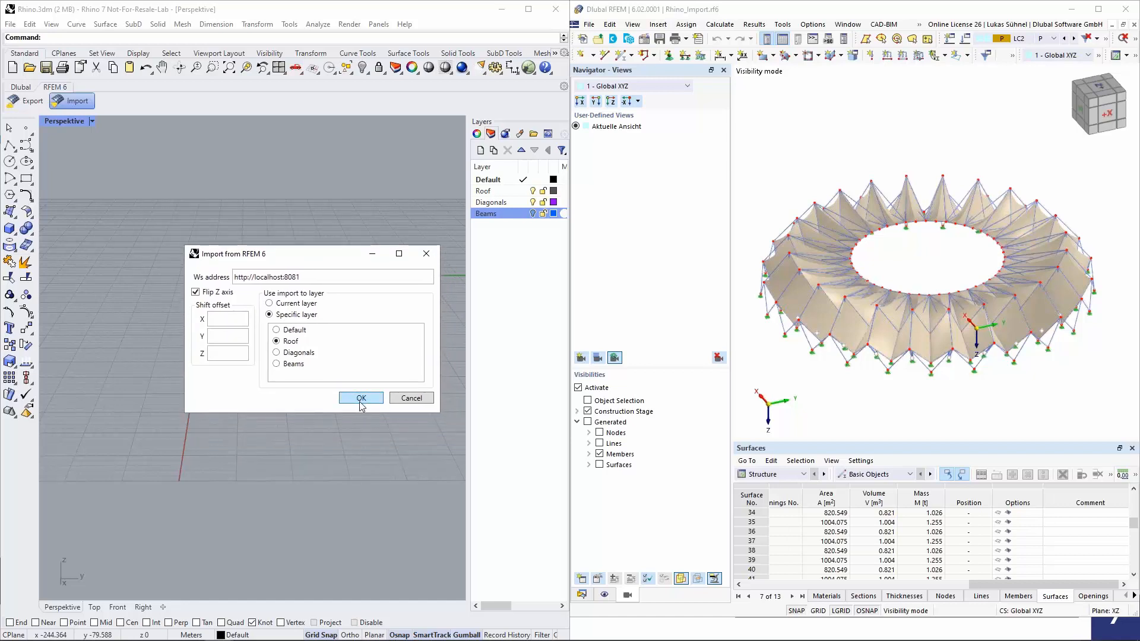
pyautogui.click(360, 397)
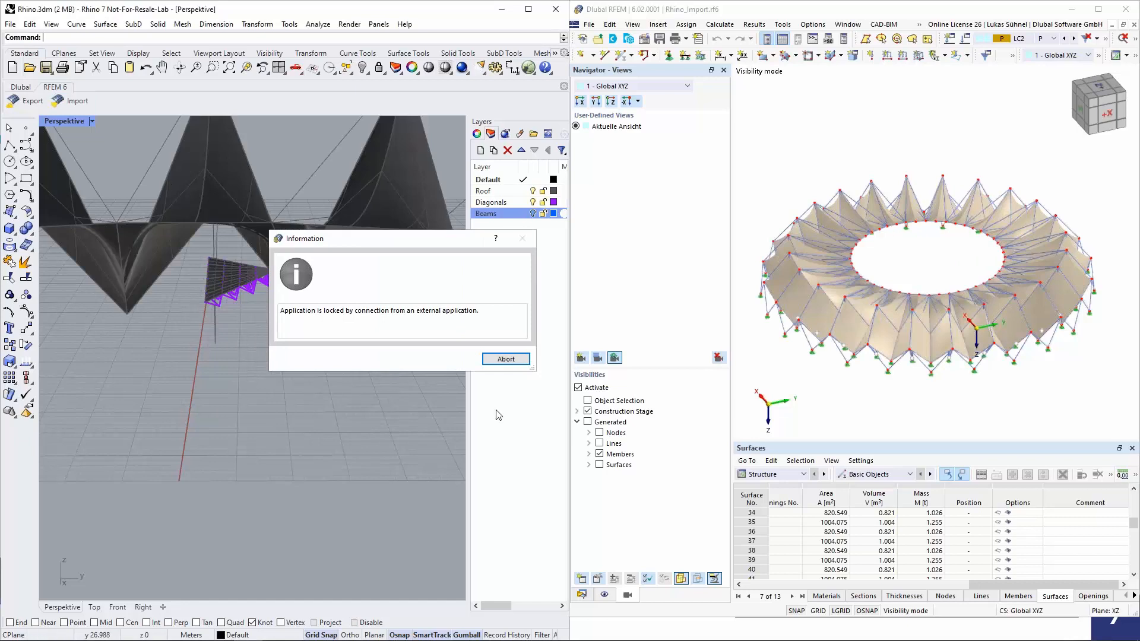
pyautogui.click(505, 359)
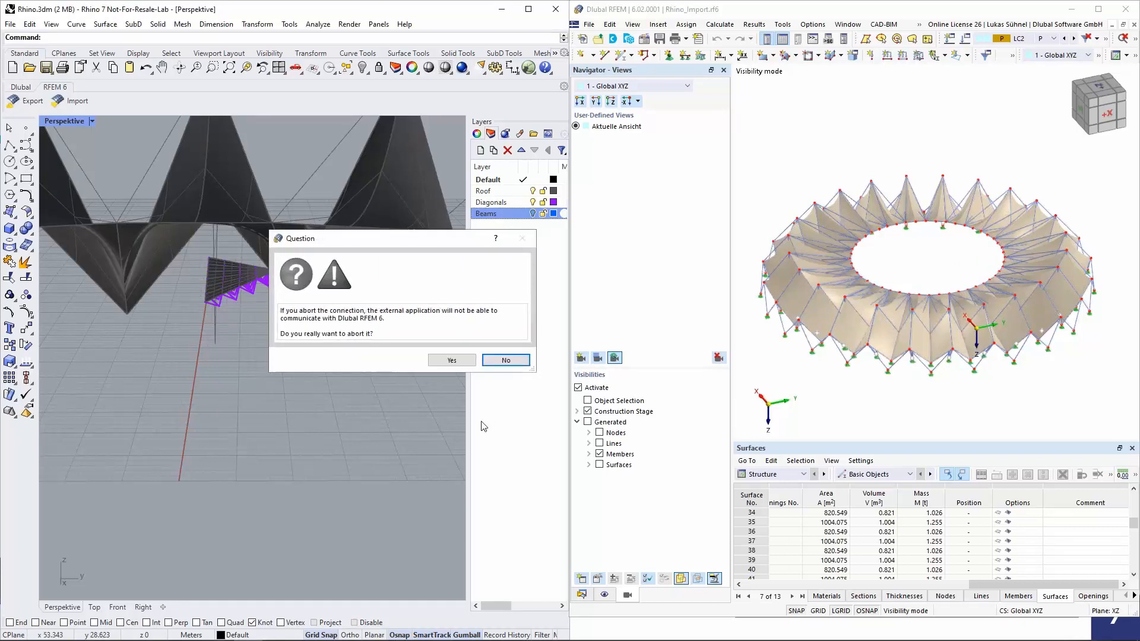
pyautogui.click(452, 360)
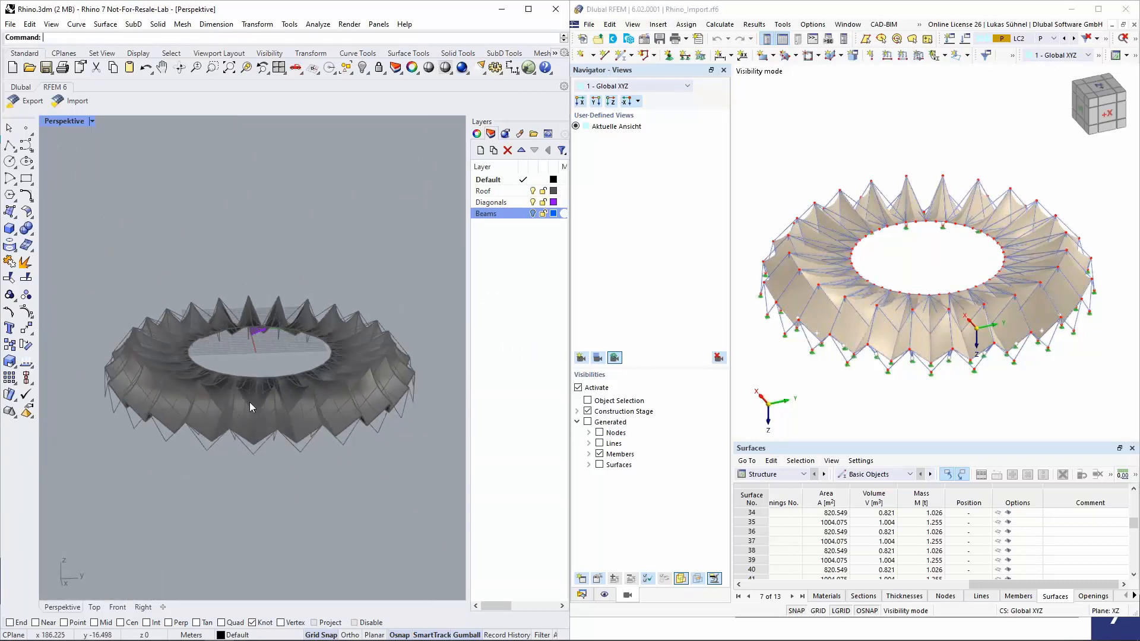
# Inspect the imported stadium roof in Rhino's perspective view and delete all the geometry there.
pyautogui.scroll(7, 250, 401)
pyautogui.click(250, 402)
pyautogui.click(284, 330)
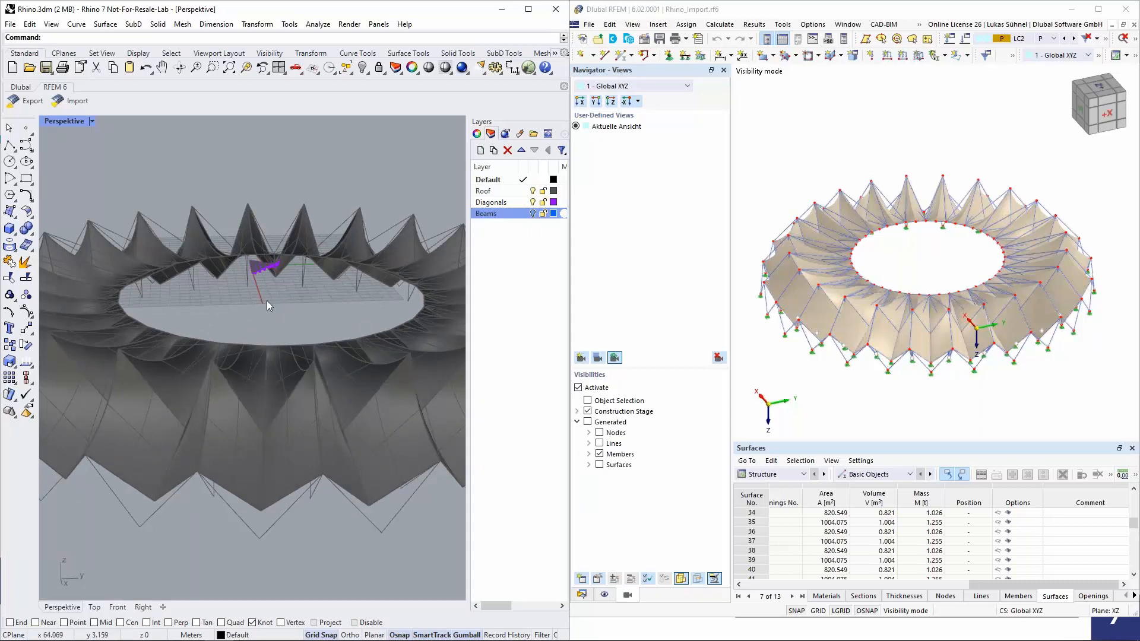
pyautogui.scroll(-5, 267, 301)
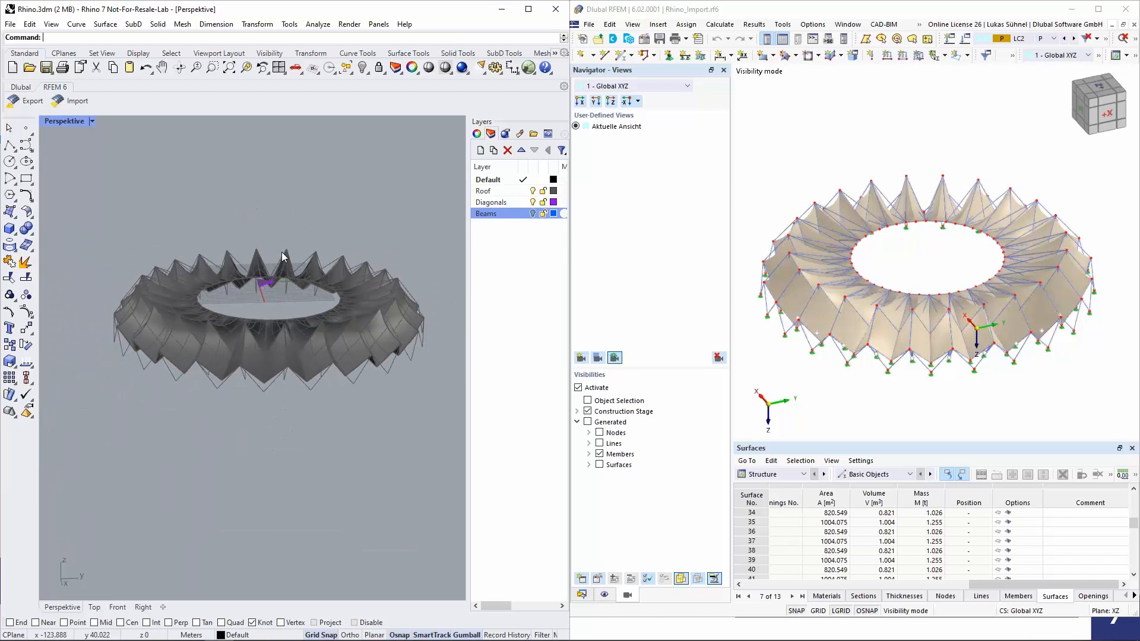
pyautogui.moveTo(321, 218); pyautogui.dragTo(326, 264, button='right')
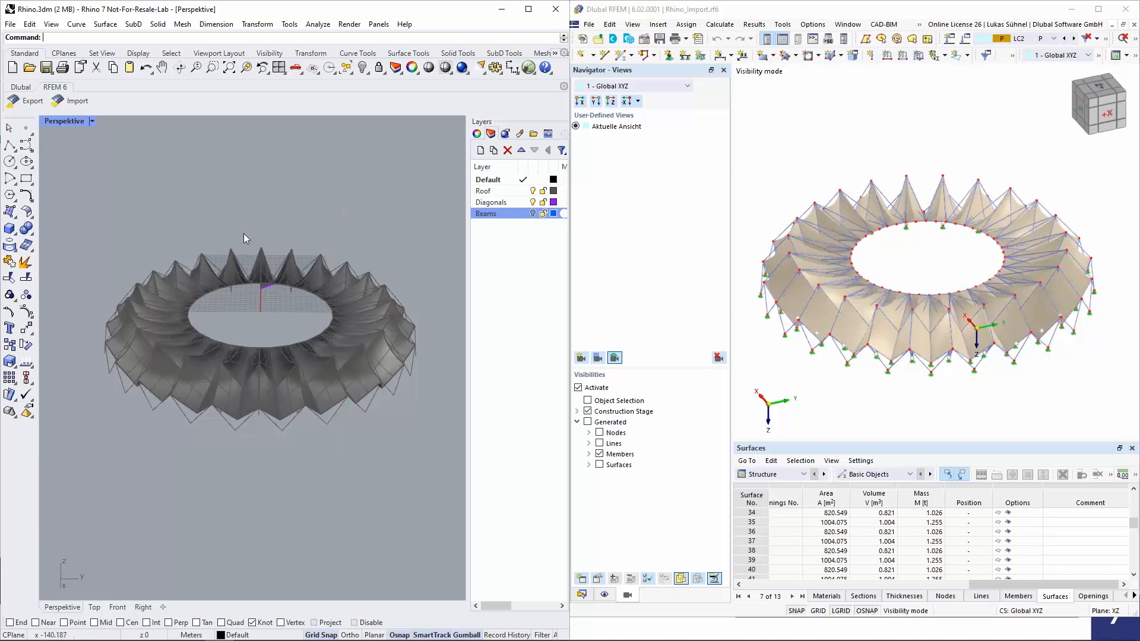
pyautogui.scroll(-3, 178, 214)
pyautogui.moveTo(147, 209); pyautogui.dragTo(380, 376)
pyautogui.press('Delete')
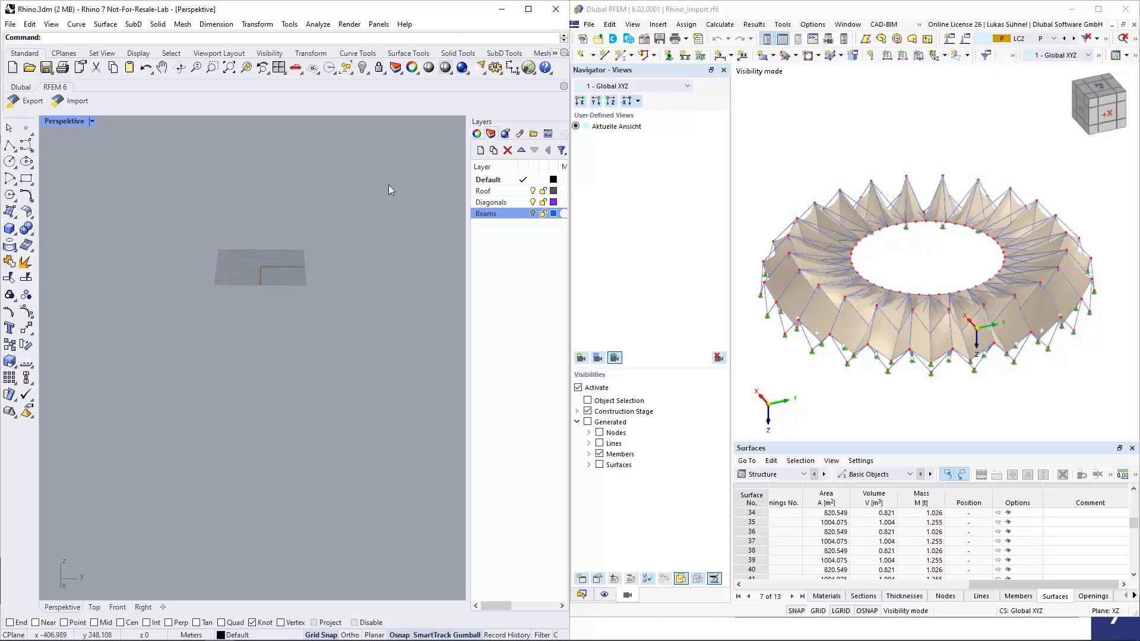
# Start Grasshopper from Rhino and replace the open RFEM model with a new blank 3D model named dasdfsg.
pyautogui.click(528, 68)
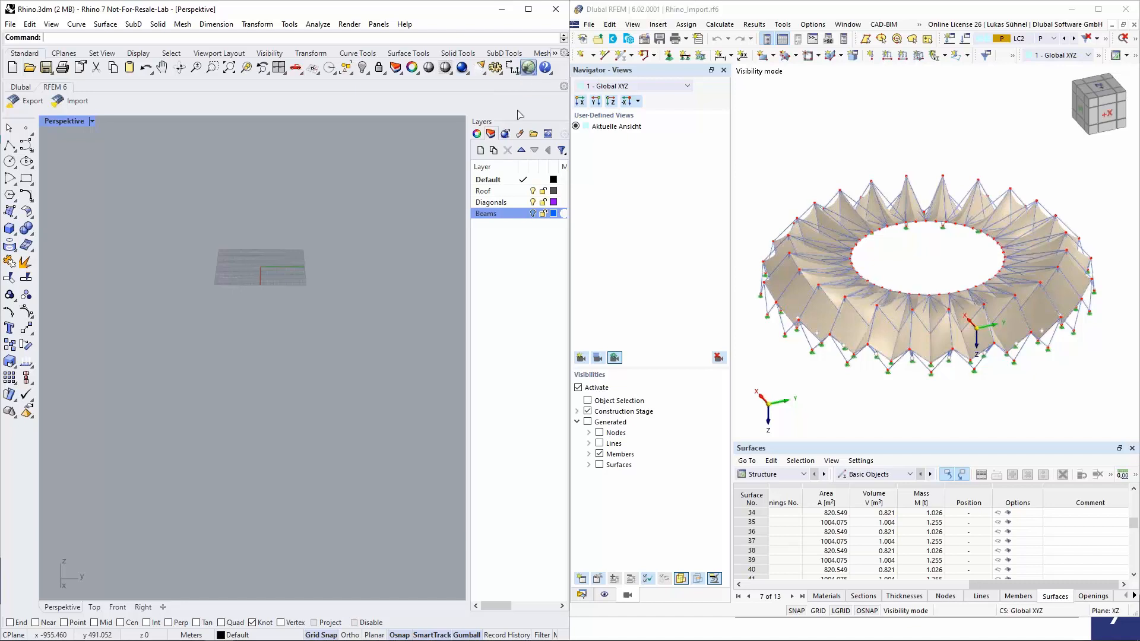
pyautogui.click(920, 9)
pyautogui.click(1134, 25)
pyautogui.click(906, 369)
pyautogui.hotkey('ctrl', 'n')
pyautogui.write('dasdfsg')
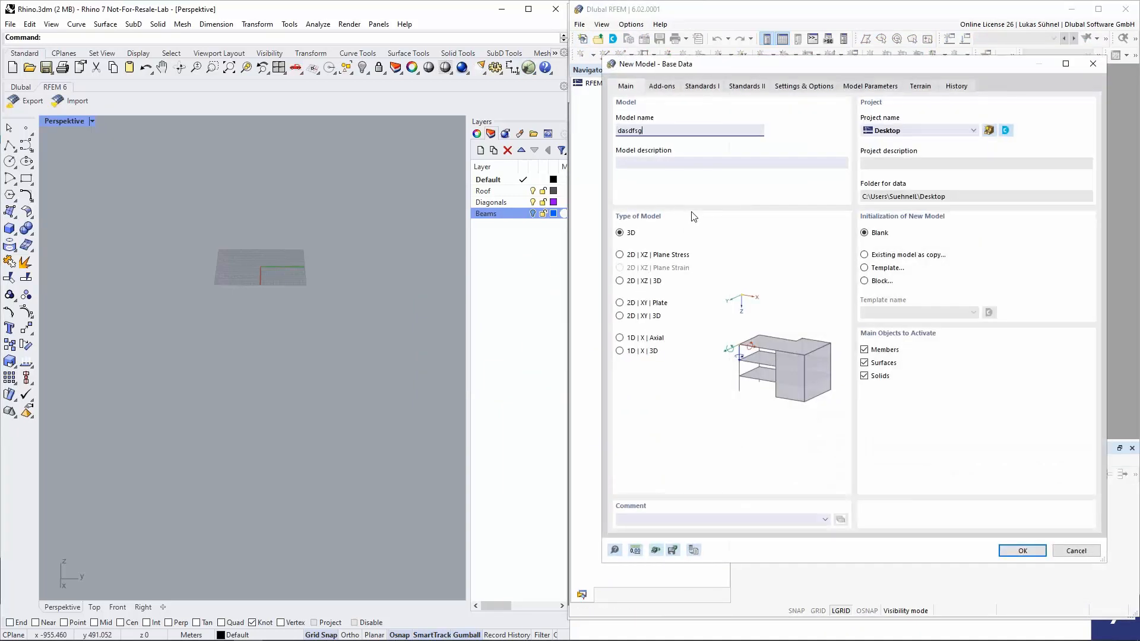
pyautogui.click(1021, 551)
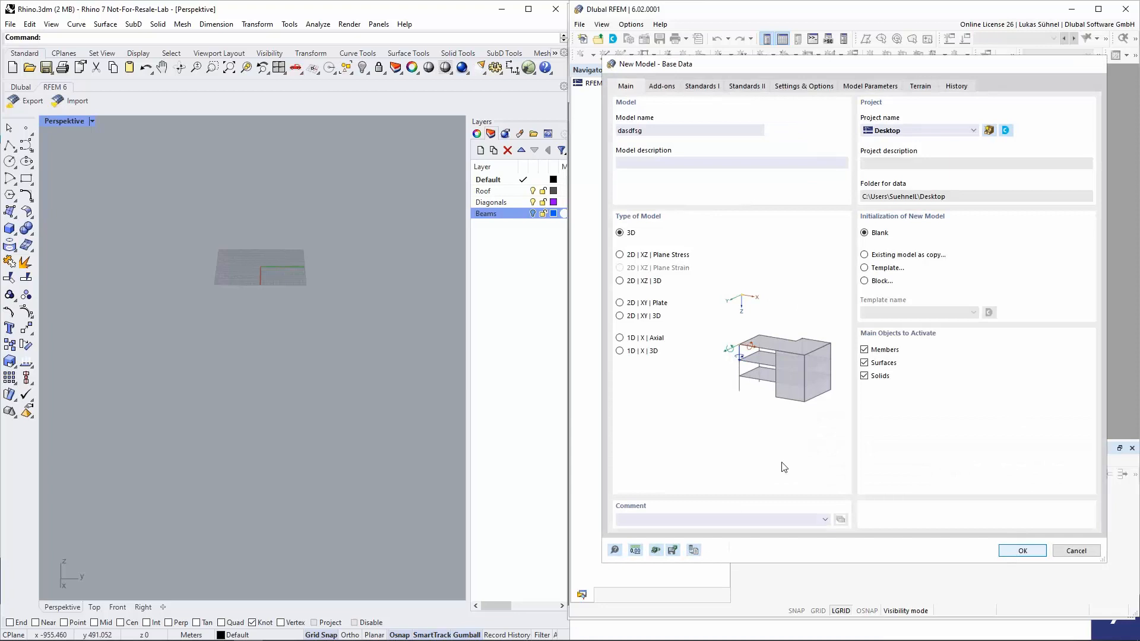
# Bring Grasshopper forward at full screen size and show its Dlubal components.
pyautogui.click(393, 12)
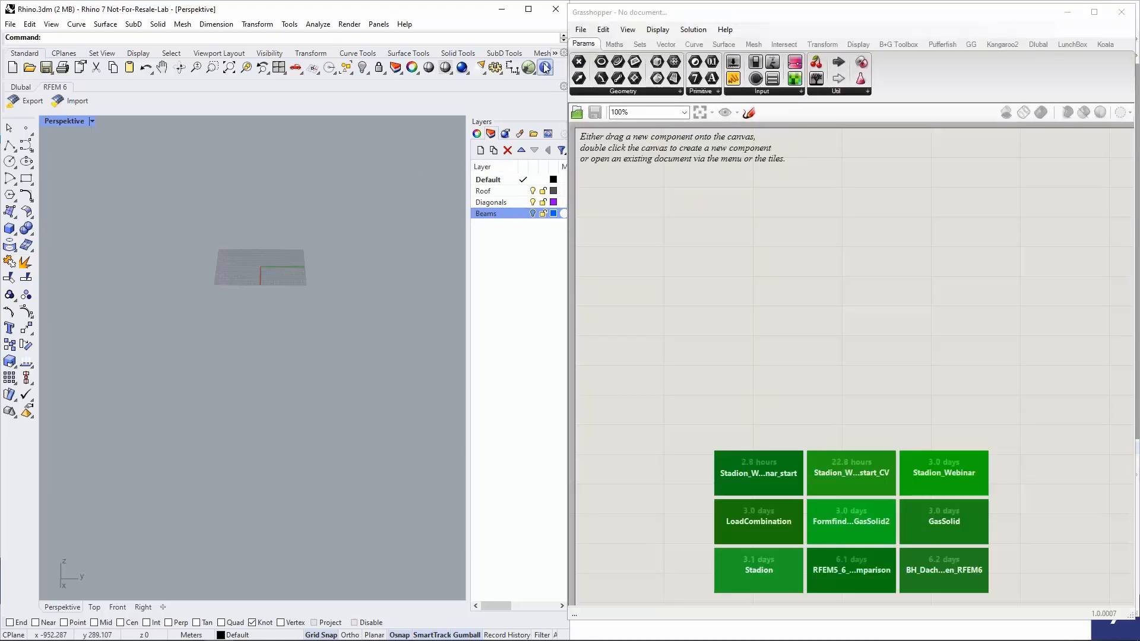
pyautogui.moveTo(629, 19); pyautogui.dragTo(223, 2)
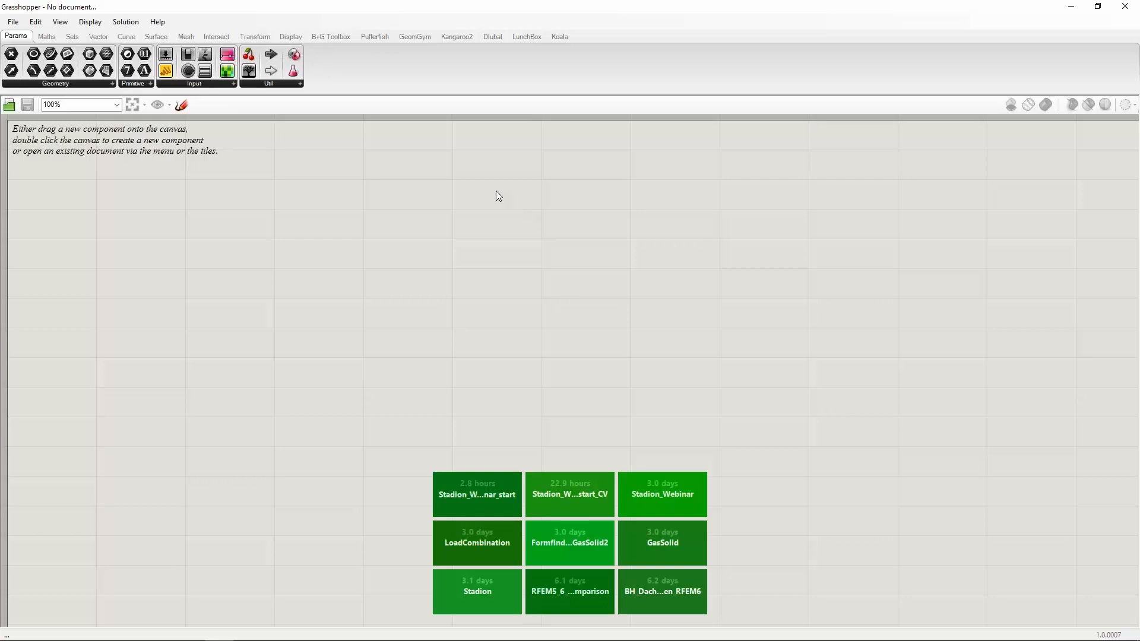
pyautogui.click(491, 38)
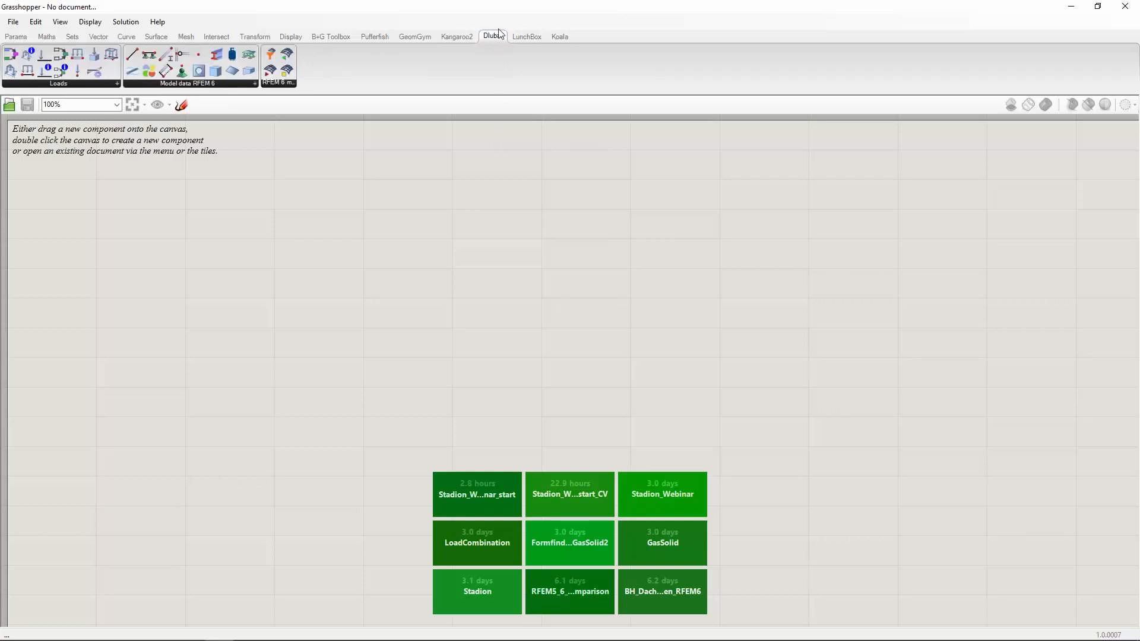
# Place an RFEM 6 Member component in the upper part of the empty Grasshopper canvas and adjust its position.
pyautogui.click(184, 84)
pyautogui.moveTo(165, 56); pyautogui.dragTo(331, 232)
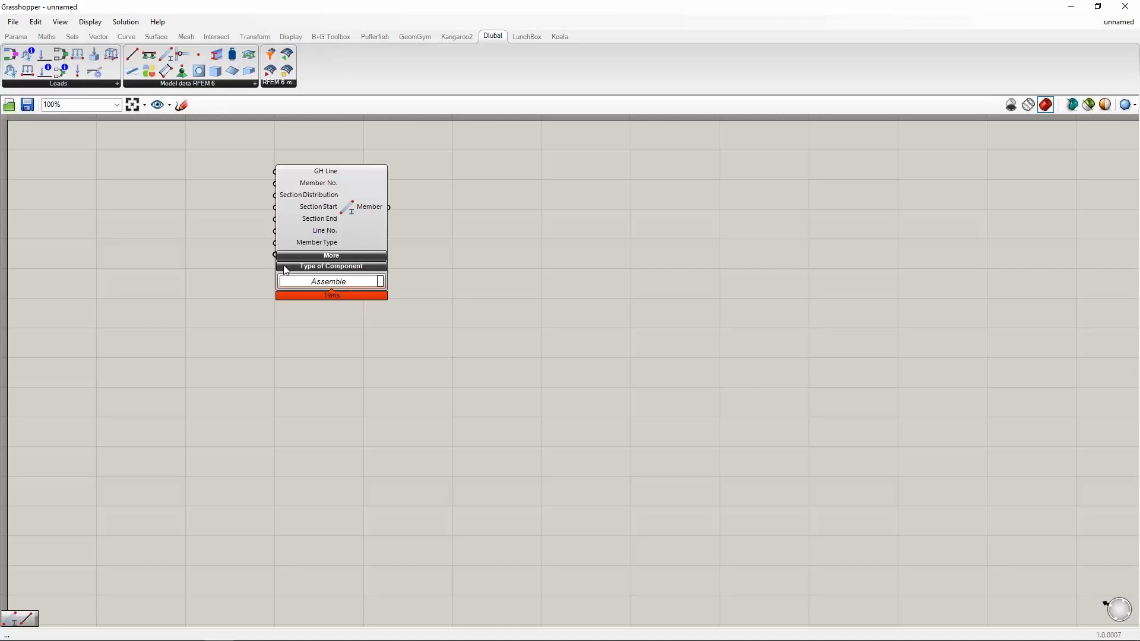
pyautogui.moveTo(340, 213); pyautogui.dragTo(318, 218)
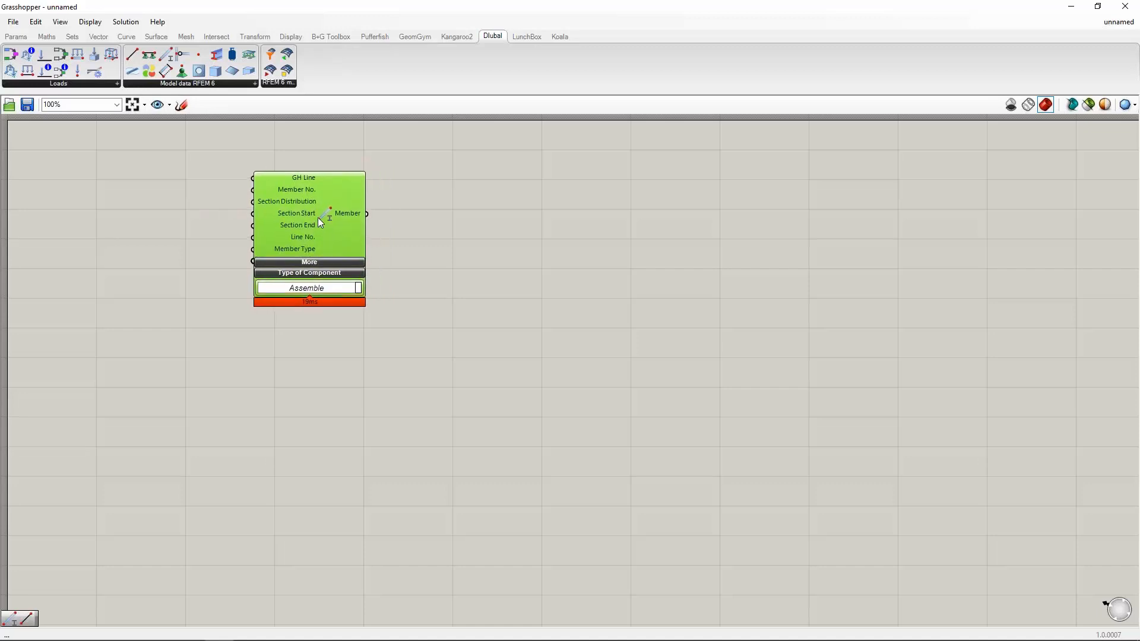
# Look through the Member component's basic and additional inputs, including rotation, hinges, eccentricities and comment.
pyautogui.click(308, 255)
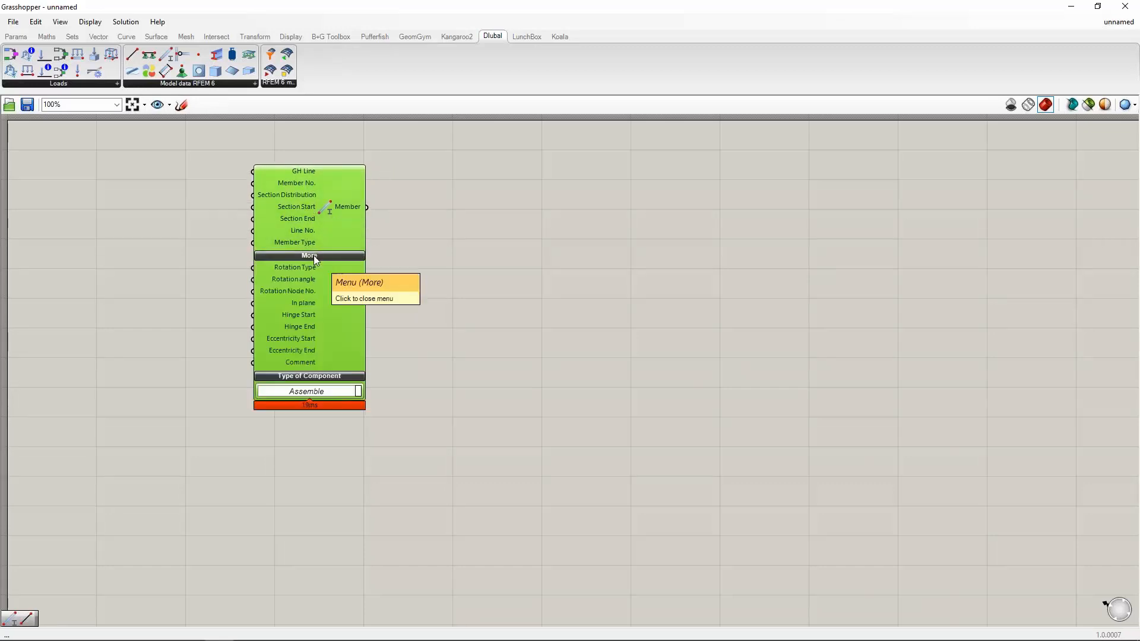
pyautogui.click(315, 257)
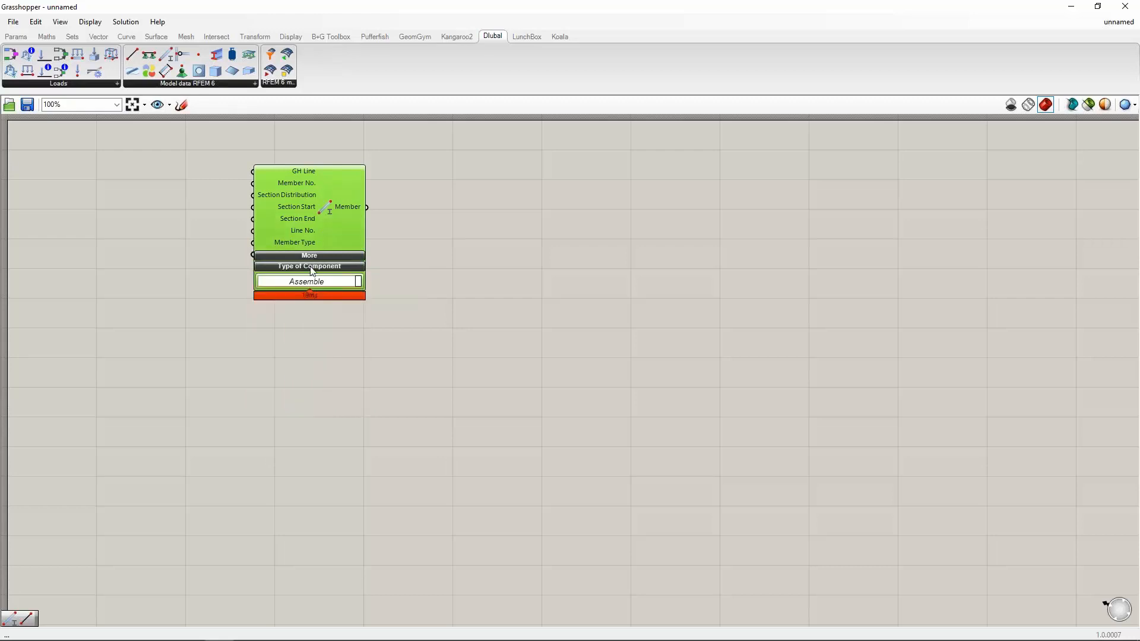
pyautogui.click(308, 258)
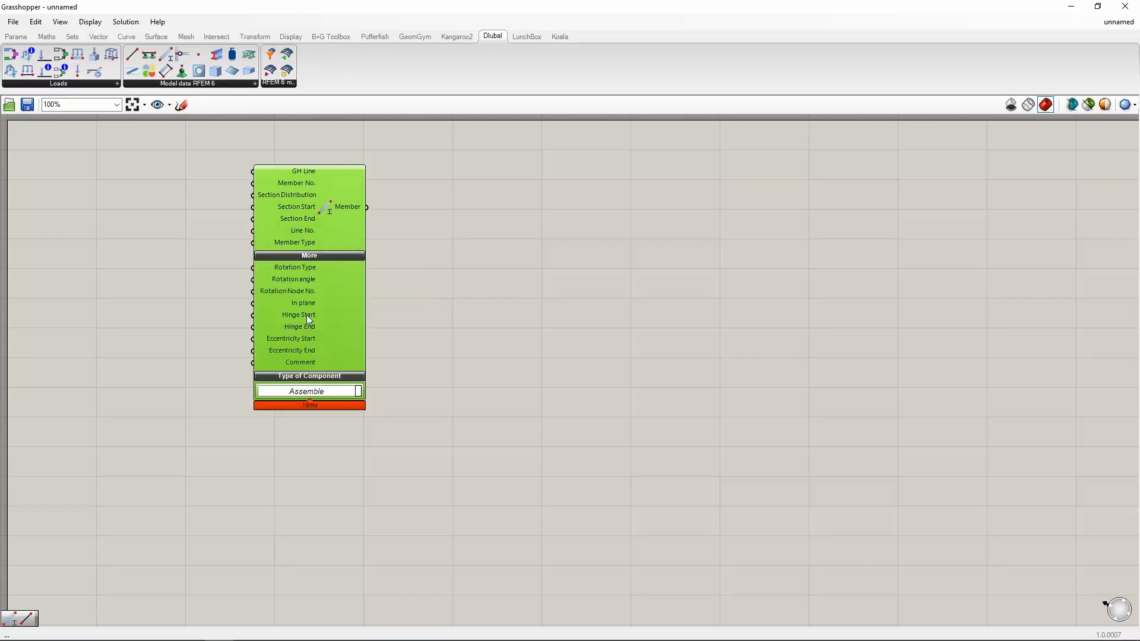
pyautogui.click(311, 256)
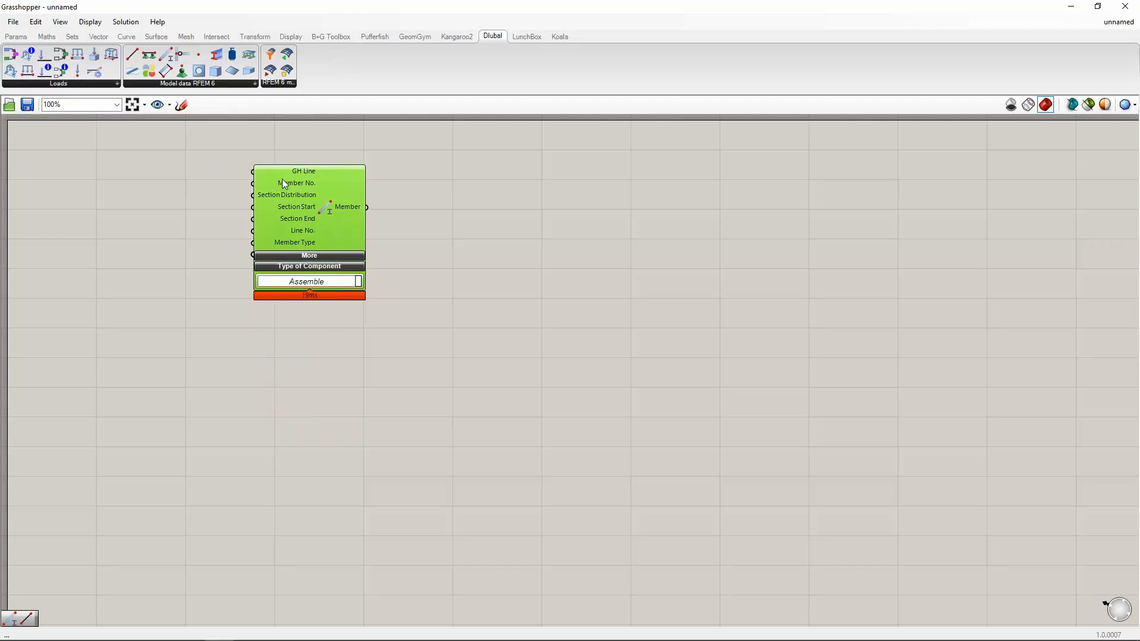
pyautogui.click(319, 257)
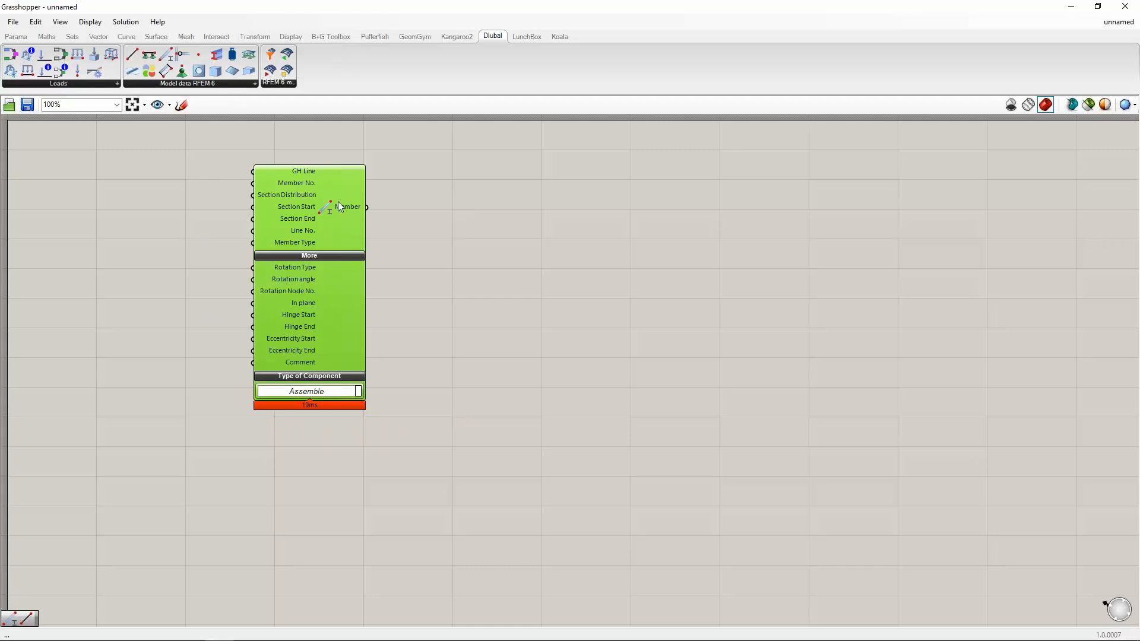
# Switch the Member component's type to Extract and back to Assemble, and shift it upward on the canvas.
pyautogui.click(358, 392)
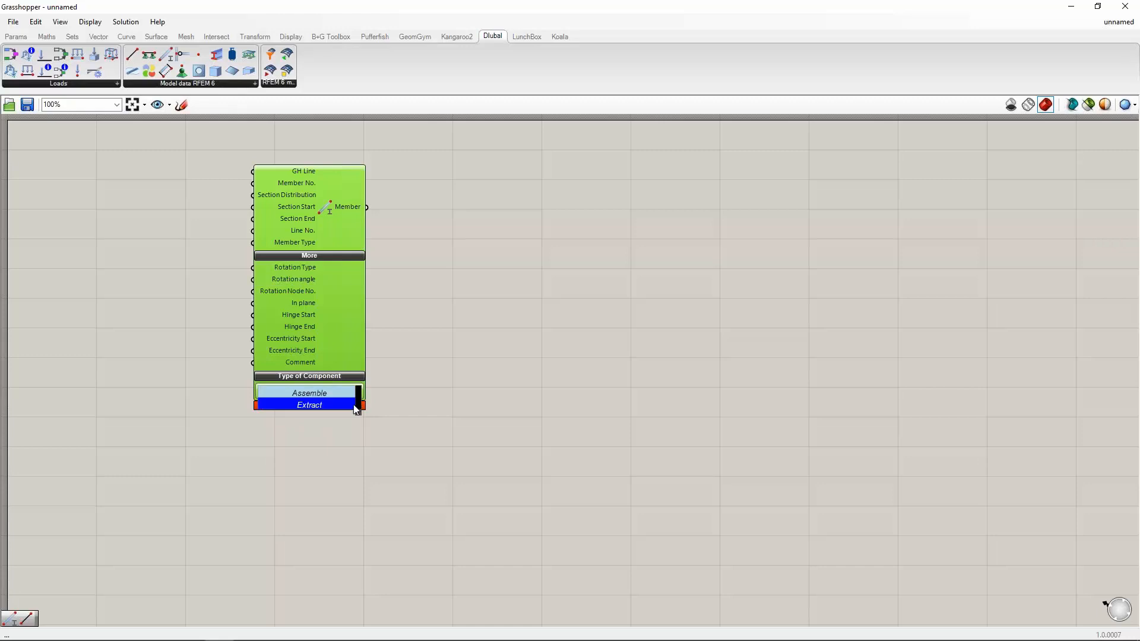
pyautogui.click(320, 406)
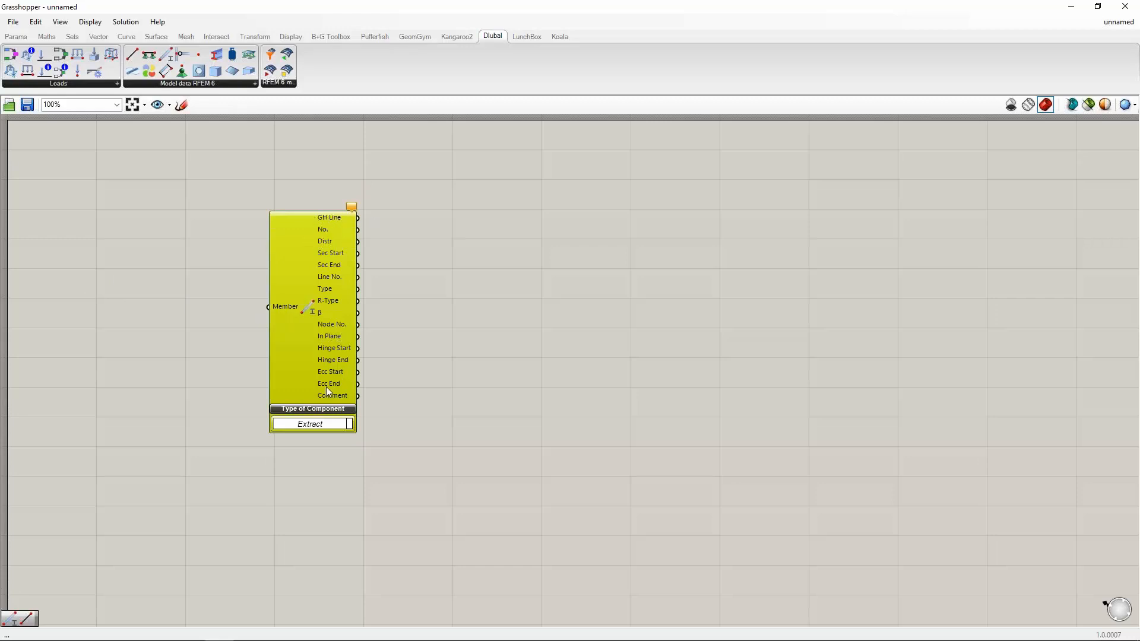
pyautogui.click(328, 424)
pyautogui.click(321, 424)
pyautogui.moveTo(318, 428); pyautogui.dragTo(302, 299)
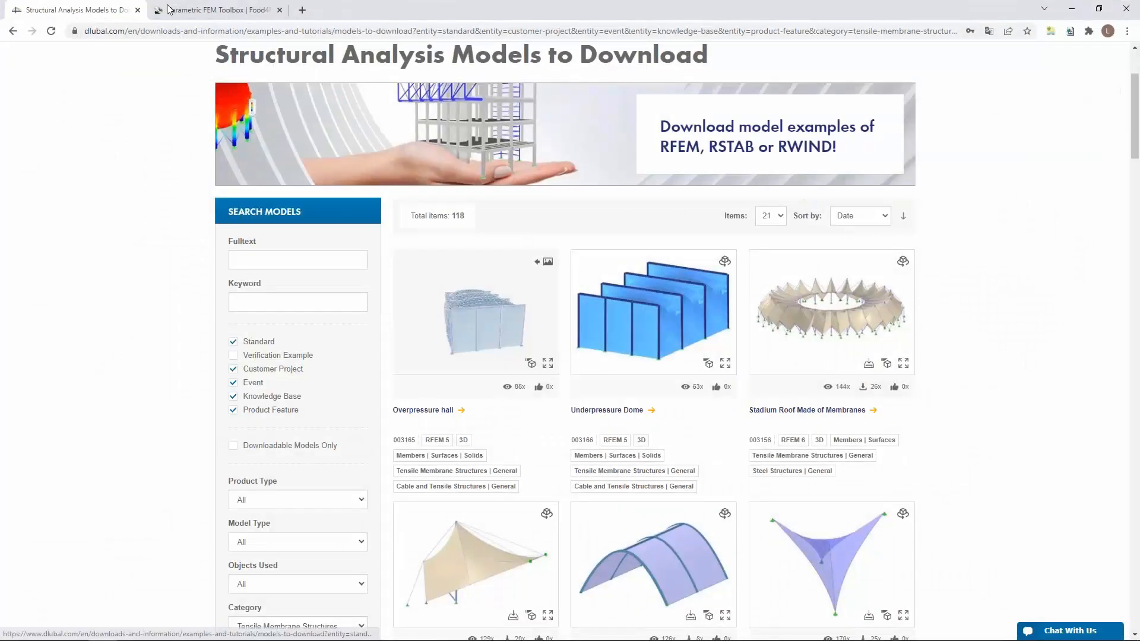
# Read the Parametric FEM Toolbox description on the food4Rhino page in the browser and return to Grasshopper.
pyautogui.click(168, 8)
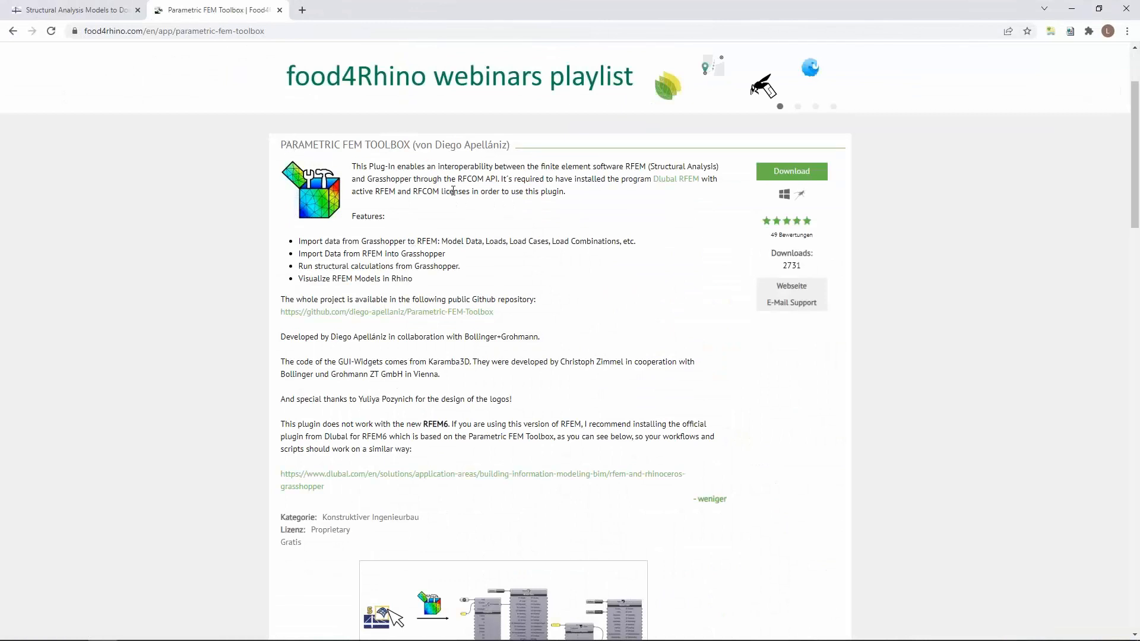
pyautogui.moveTo(441, 145); pyautogui.dragTo(501, 144)
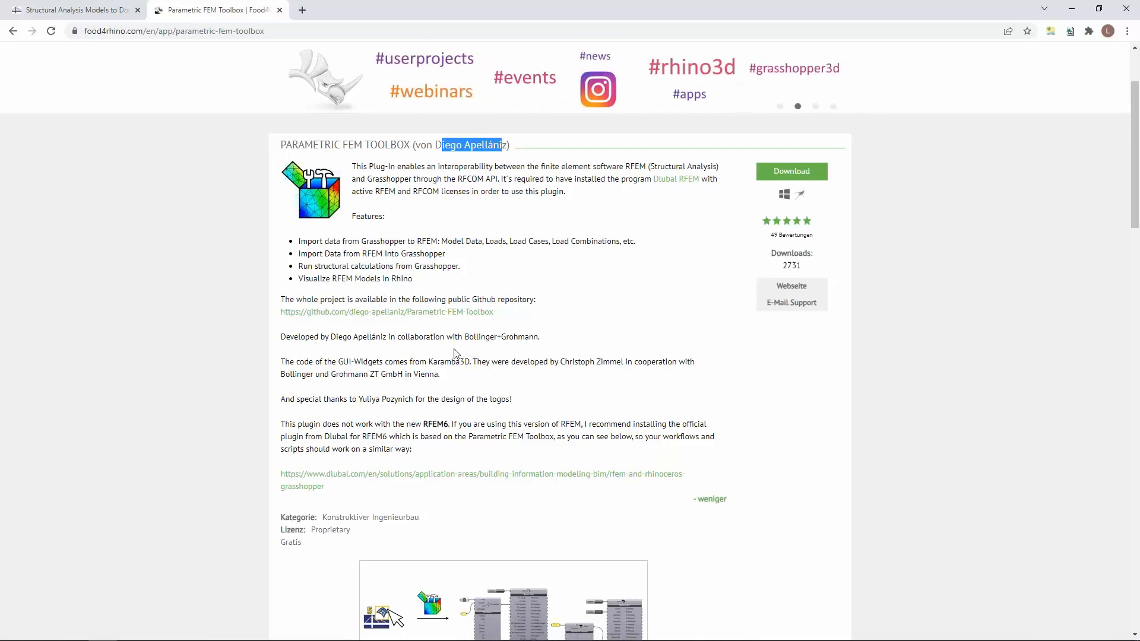
pyautogui.scroll(-1, 454, 289)
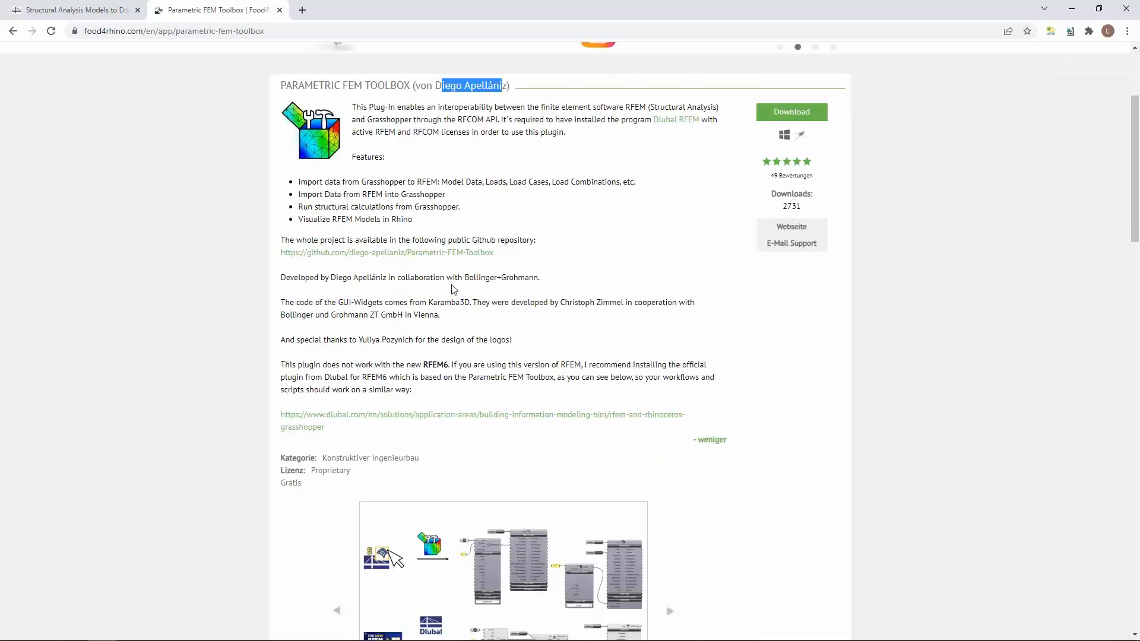
pyautogui.scroll(-1, 454, 289)
pyautogui.scroll(2, 480, 284)
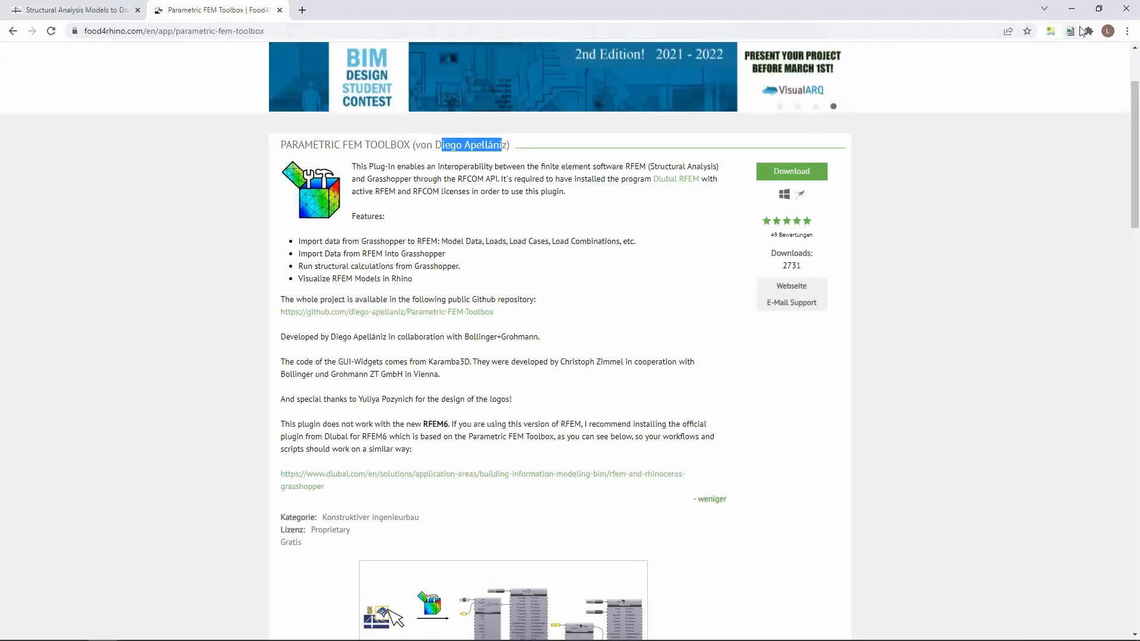
pyautogui.click(1073, 10)
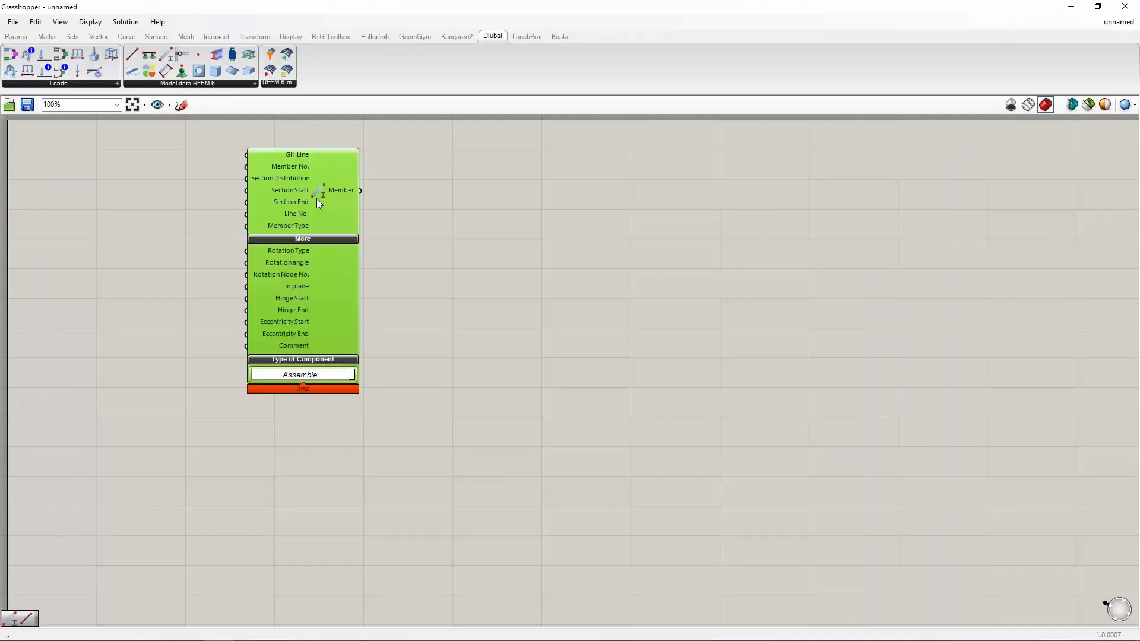
# Delete the Member component from the canvas and open the recent Grasshopper file Stadion_Webinar_start.gh.
pyautogui.press('Delete')
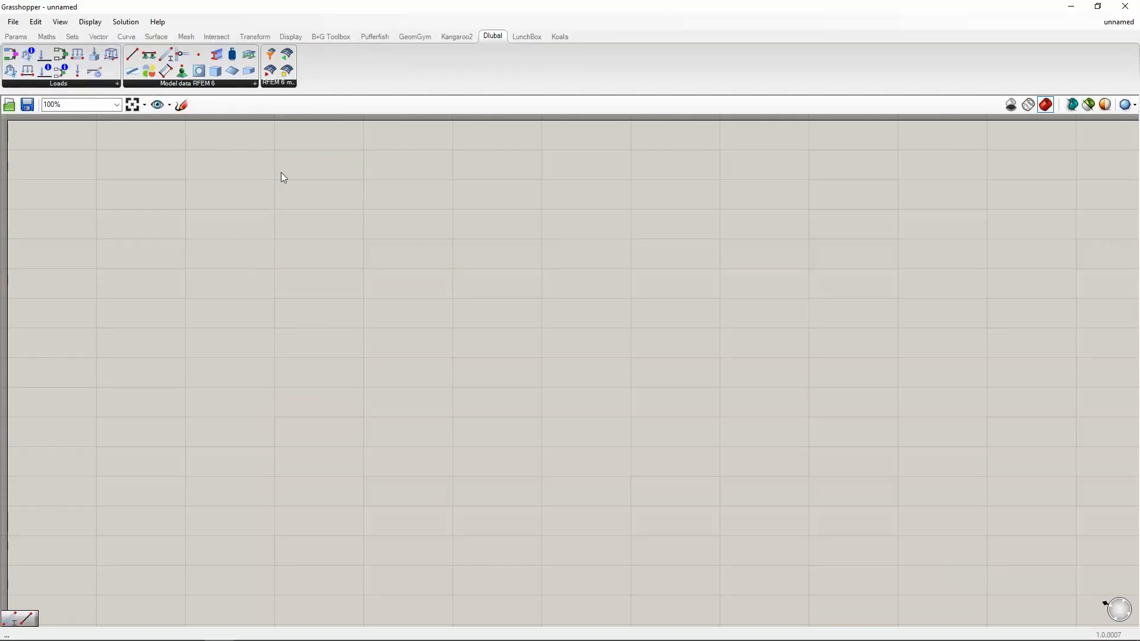
pyautogui.click(12, 22)
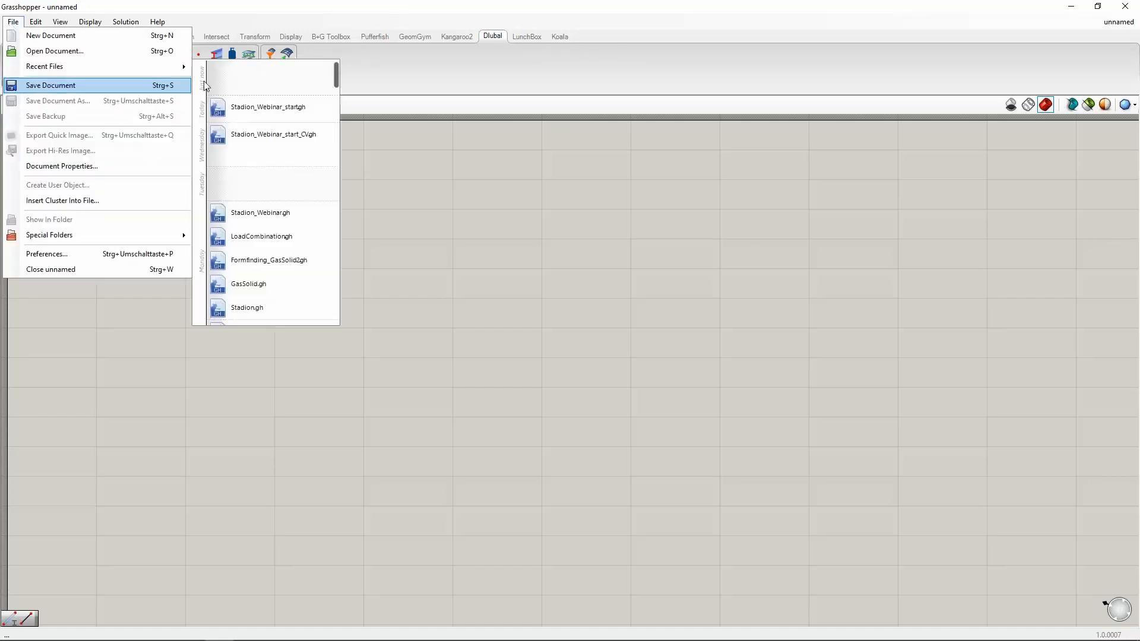
pyautogui.moveTo(141, 67)
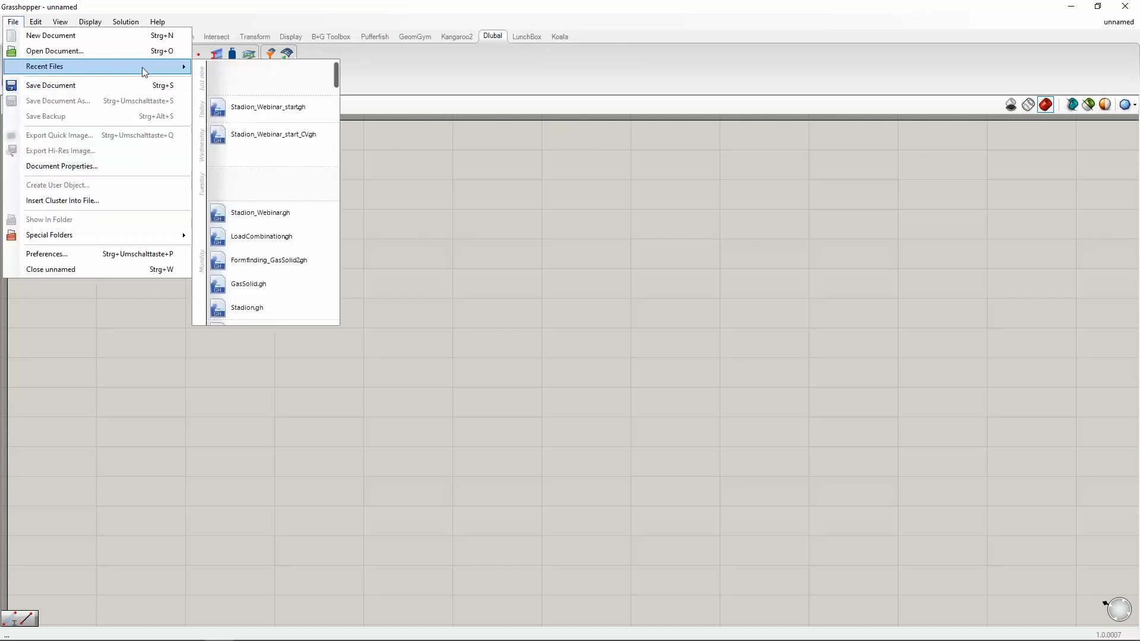
pyautogui.click(270, 107)
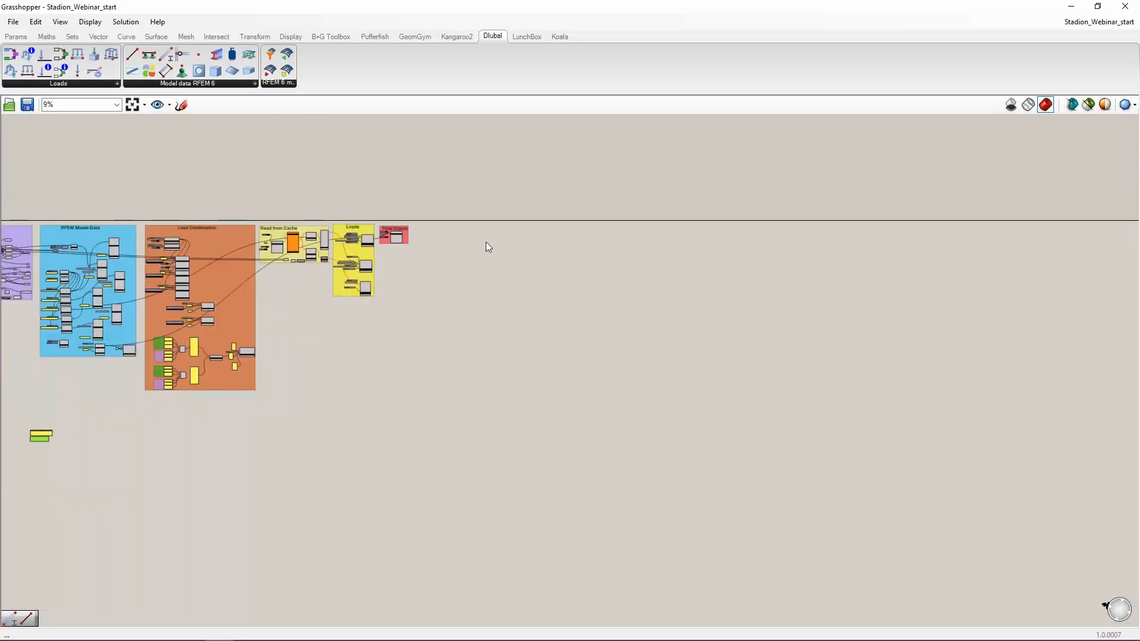
# Examine the definition's groups from GH-Geometry, RFEM Model-Data and Load Combination through Read from Cache and Loads to Final Export.
pyautogui.click(265, 212)
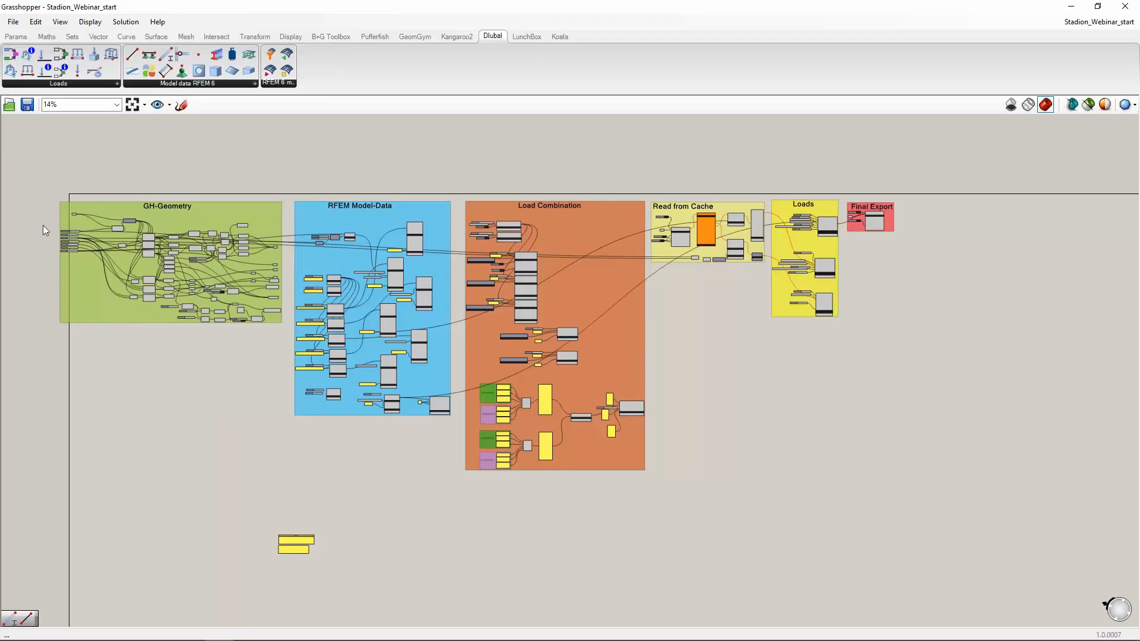
pyautogui.click(225, 342)
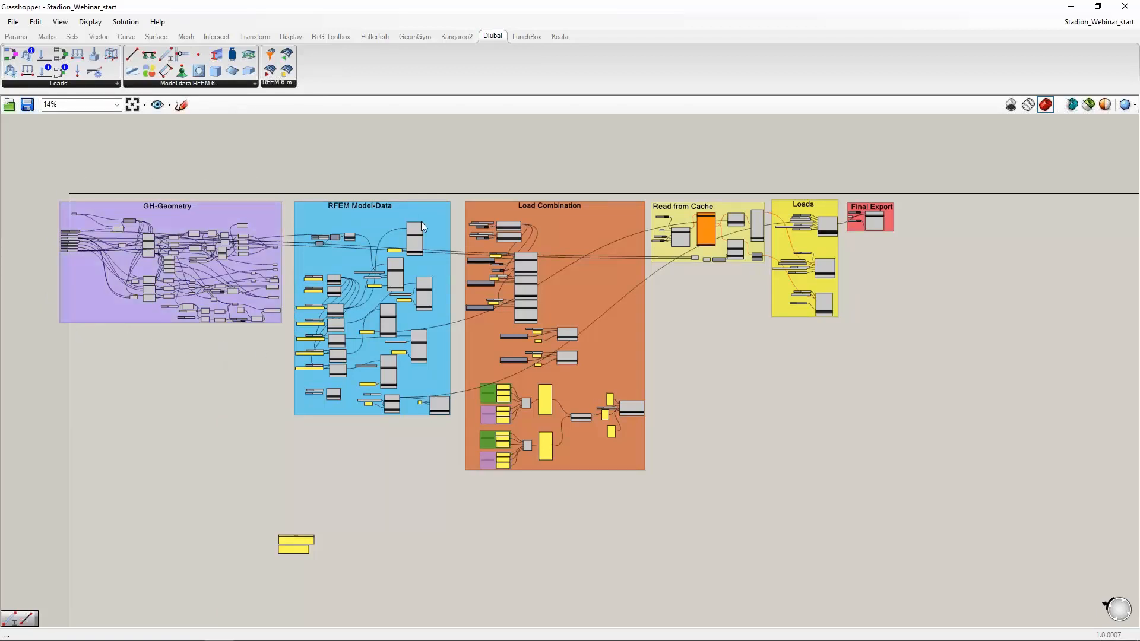
pyautogui.click(435, 215)
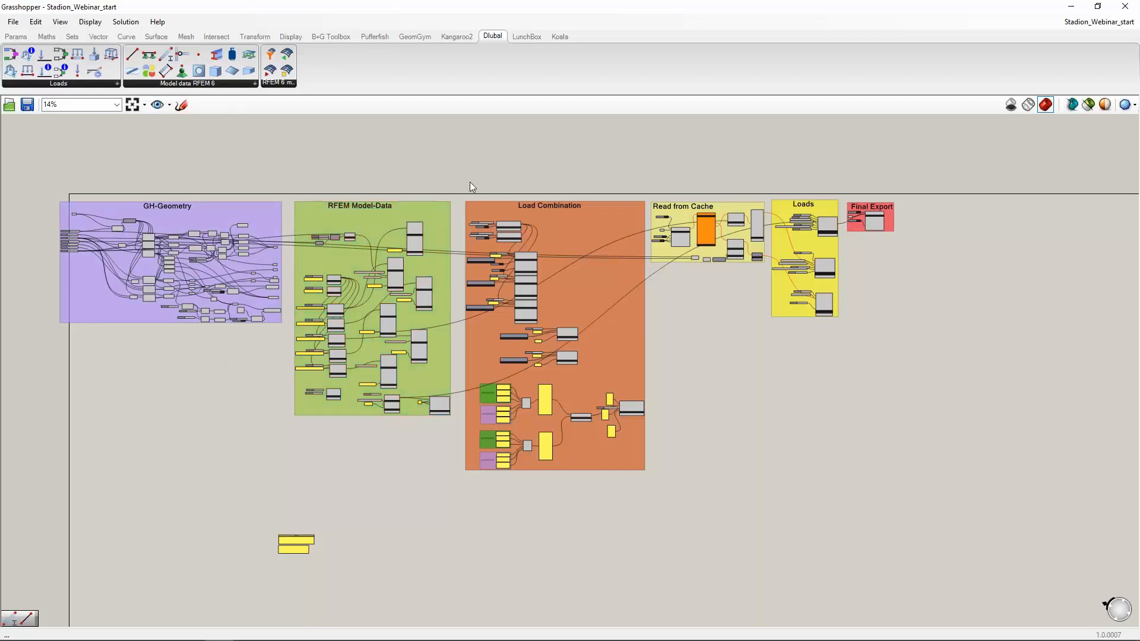
pyautogui.moveTo(476, 180); pyautogui.dragTo(400, 179, button='right')
pyautogui.click(512, 218)
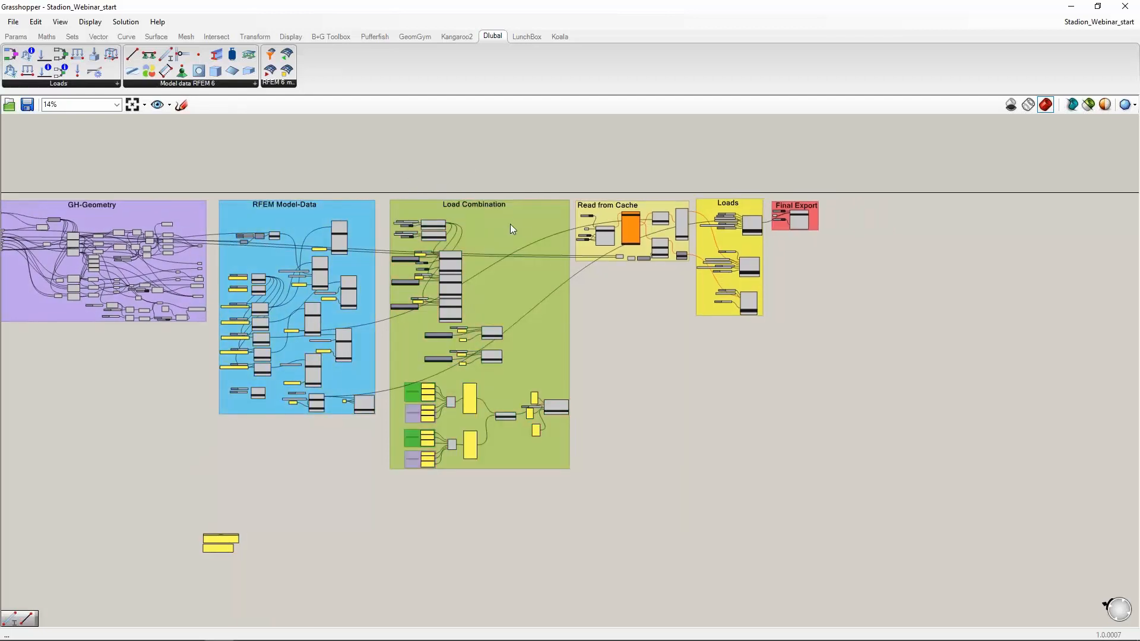
pyautogui.click(668, 290)
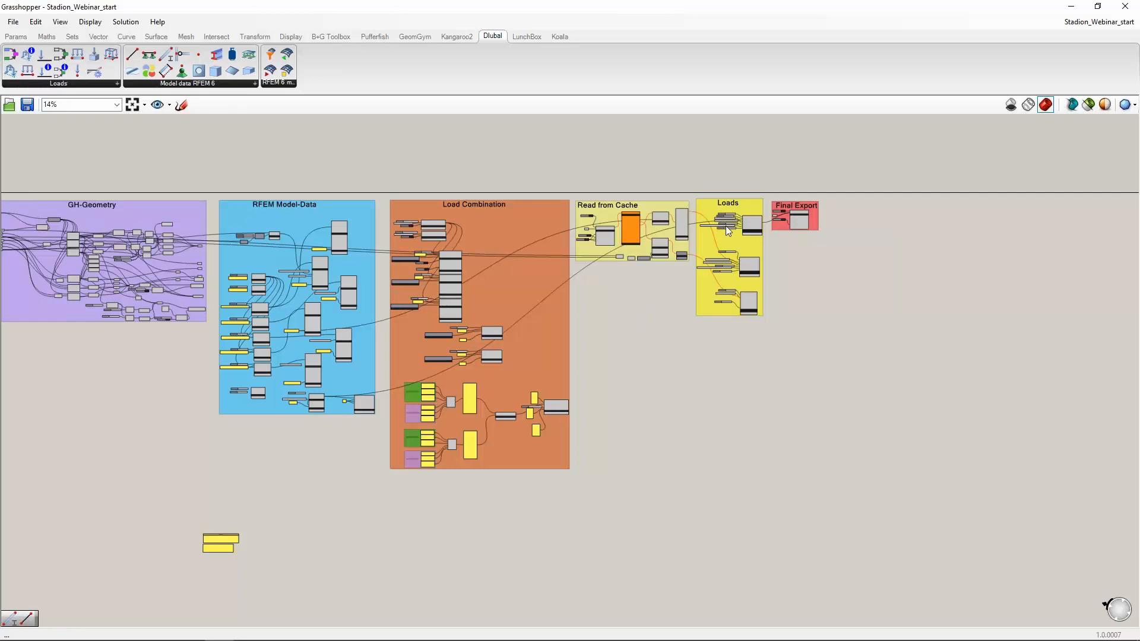
pyautogui.click(711, 206)
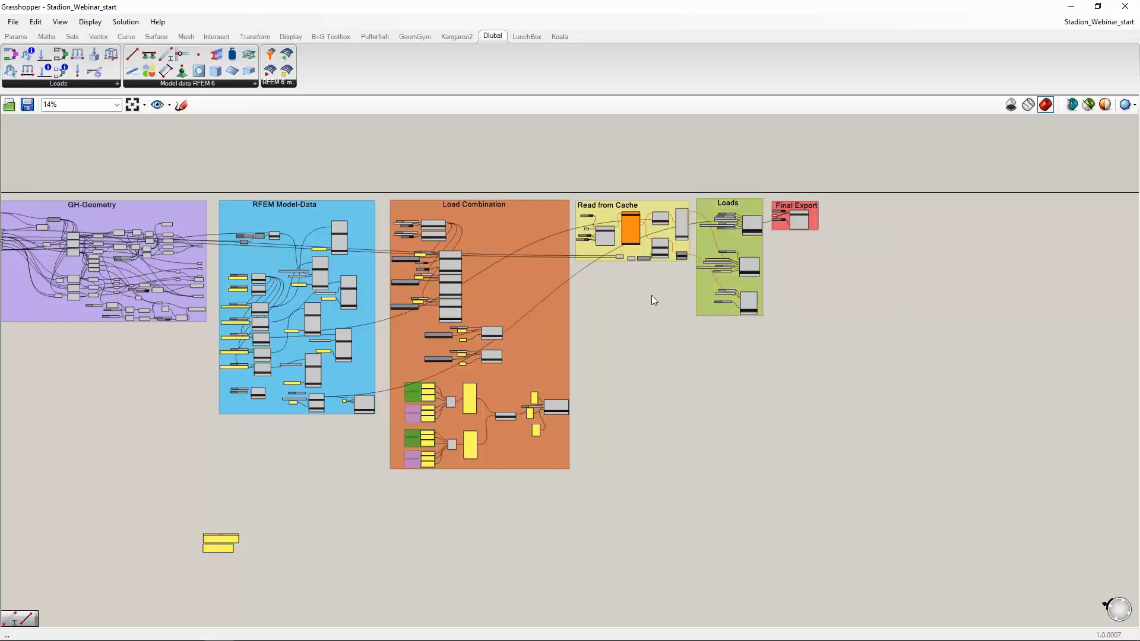
pyautogui.click(815, 210)
pyautogui.moveTo(192, 429); pyautogui.dragTo(255, 390, button='right')
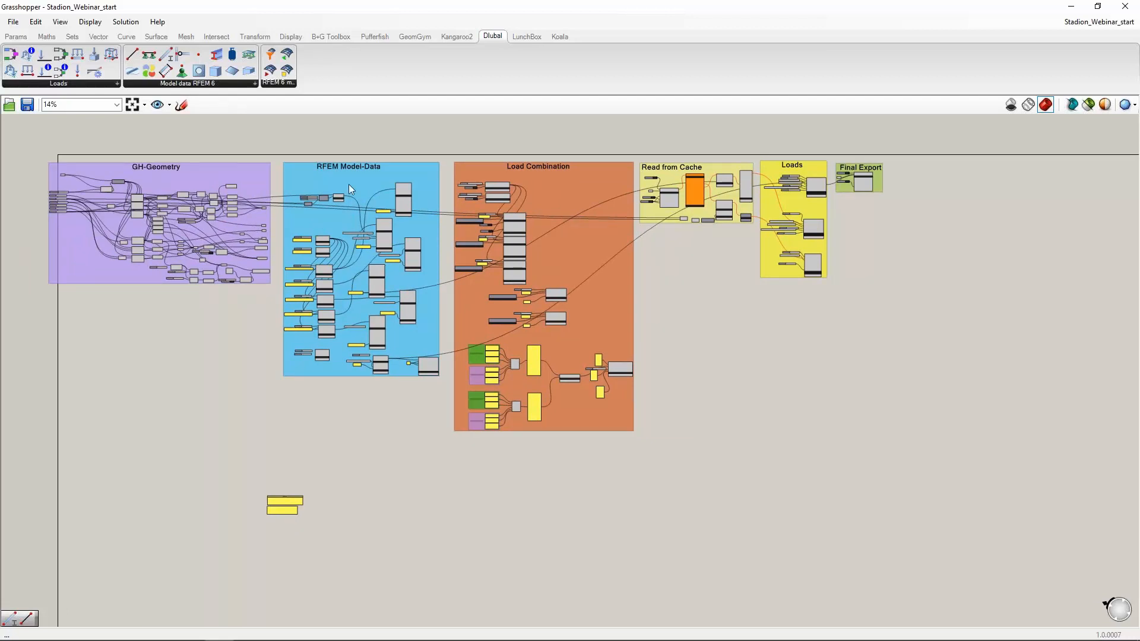
pyautogui.click(311, 251)
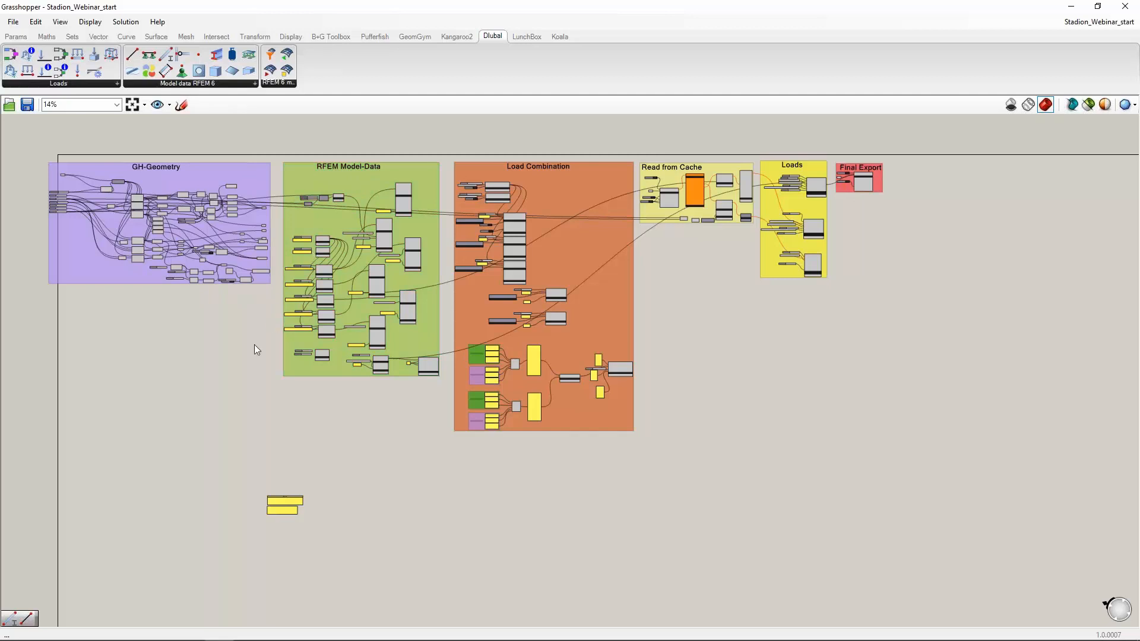
pyautogui.click(480, 177)
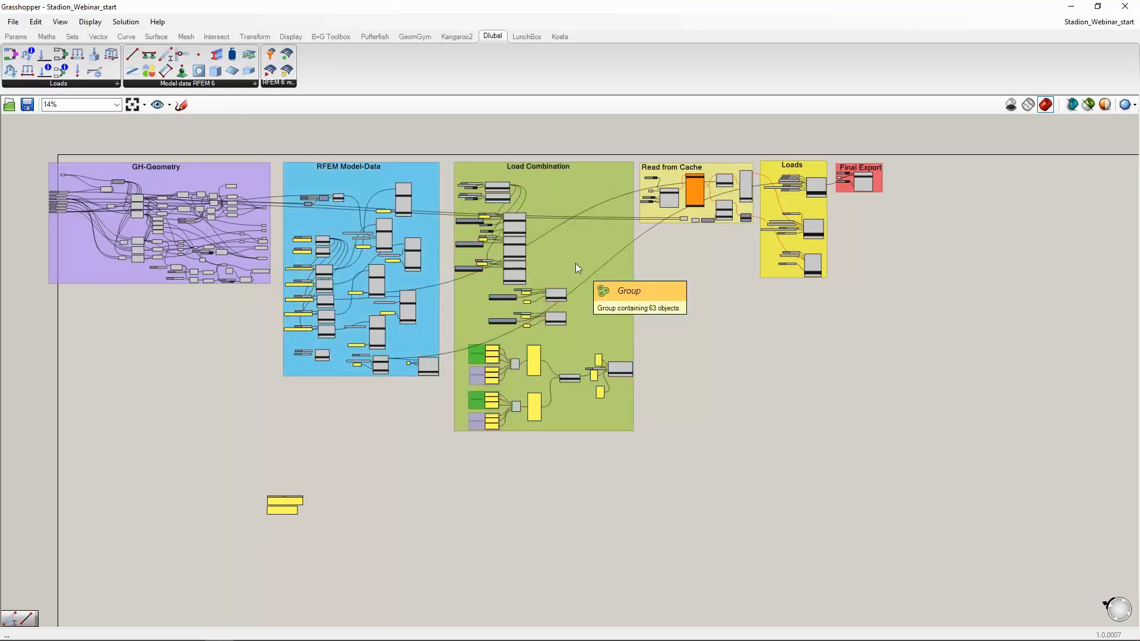
pyautogui.click(680, 298)
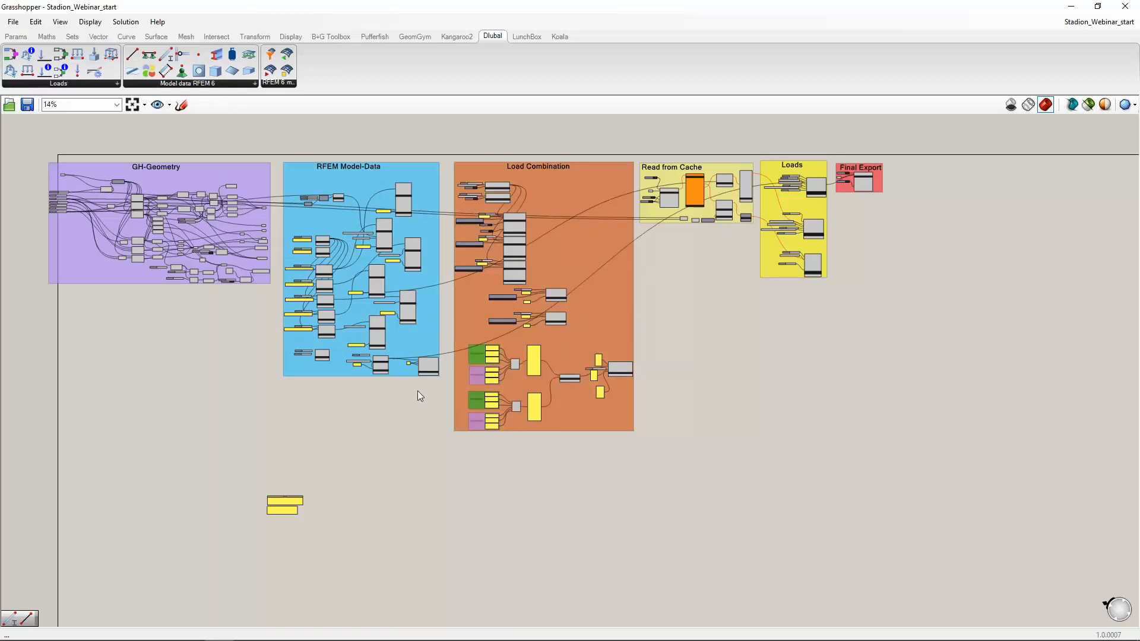
# Examine the stadium wireframe preview in Rhino from several angles alongside the GH-Geometry group.
pyautogui.scroll(5, 41, 161)
pyautogui.scroll(3, 145, 230)
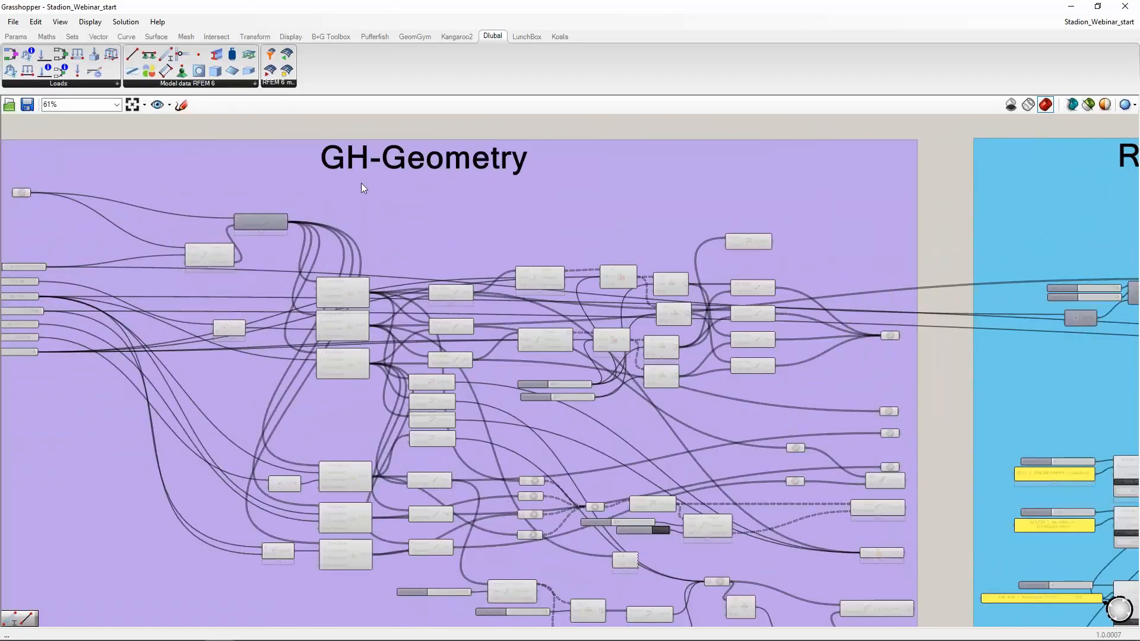
pyautogui.moveTo(239, 205); pyautogui.dragTo(321, 200, button='right')
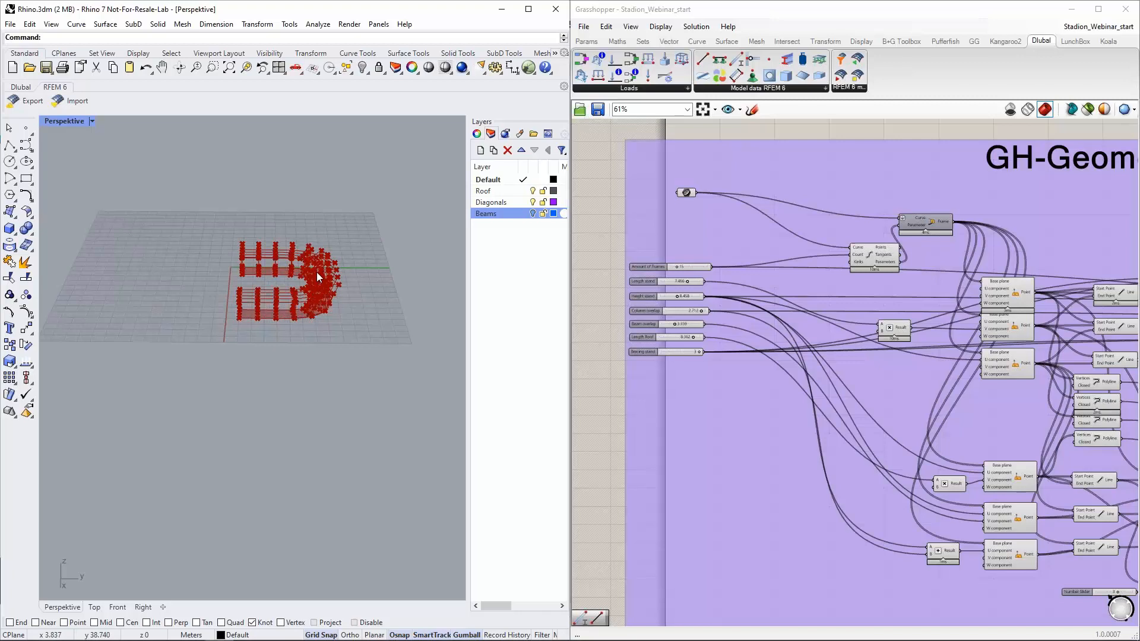
pyautogui.scroll(10, 316, 272)
pyautogui.moveTo(174, 303); pyautogui.dragTo(315, 306, button='right')
pyautogui.scroll(-7, 154, 317)
pyautogui.moveTo(162, 317); pyautogui.dragTo(279, 310, button='right')
pyautogui.scroll(3, 338, 337)
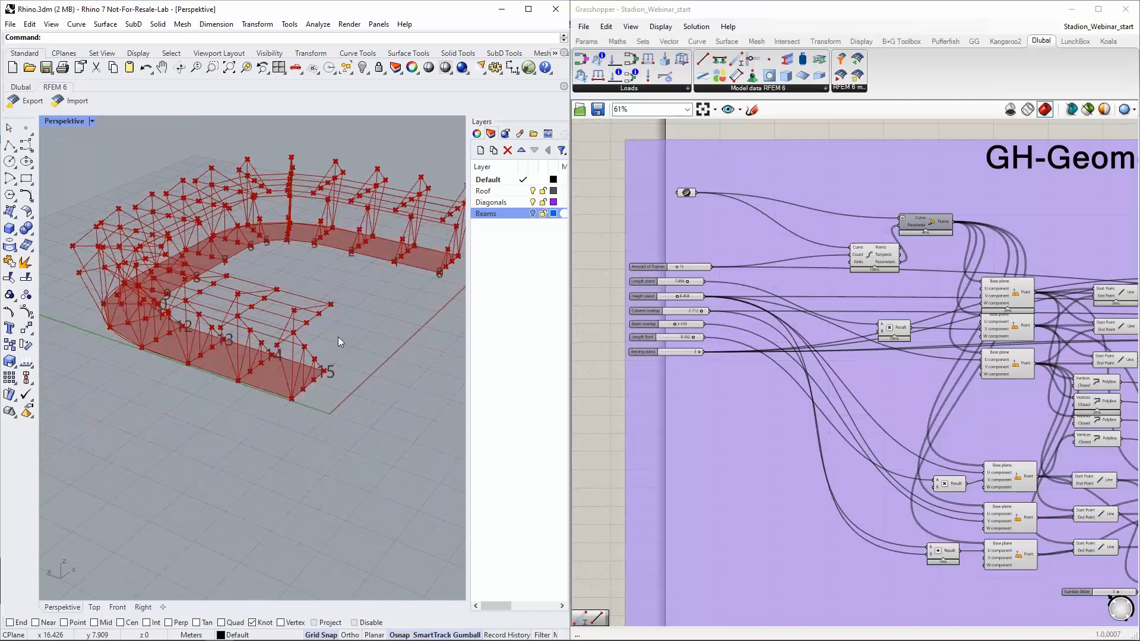
pyautogui.scroll(3, 347, 321)
pyautogui.scroll(4, 318, 314)
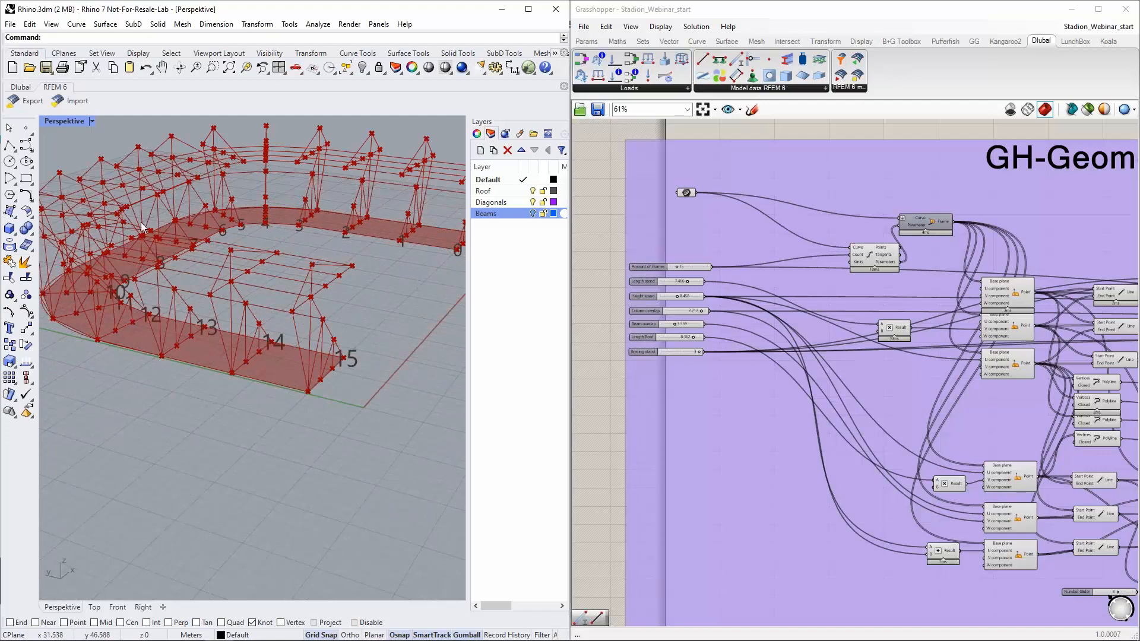
pyautogui.scroll(-2, 157, 274)
pyautogui.scroll(2, 305, 261)
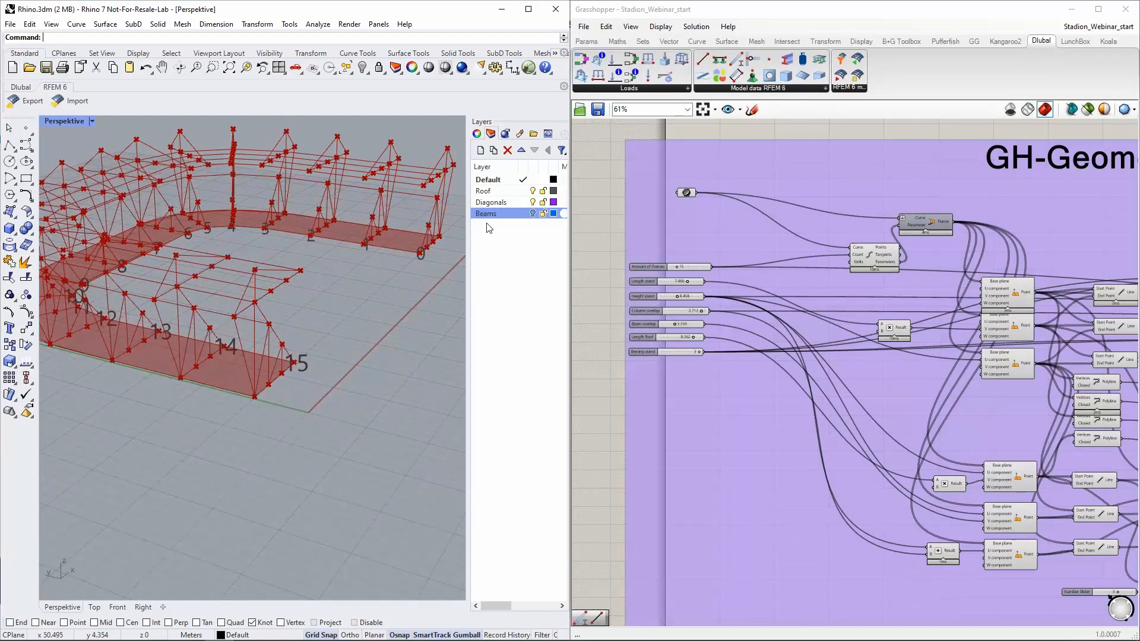
# Test the Amount of Frames slider in the GH-Geometry group and leave it at 15.
pyautogui.scroll(-2, 720, 251)
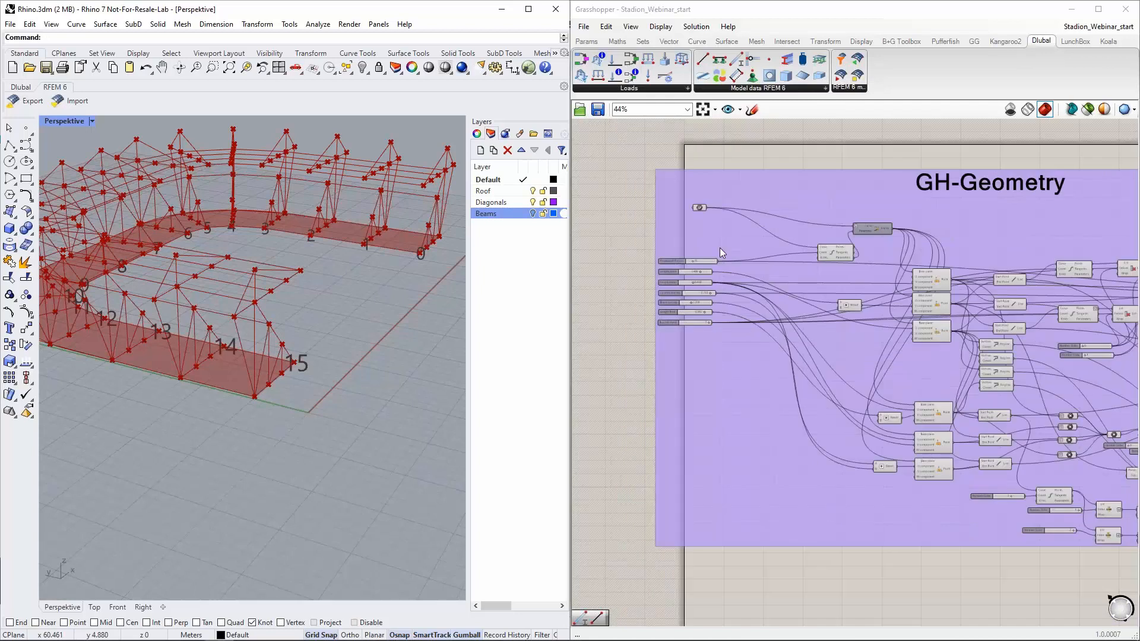
pyautogui.scroll(3, 961, 283)
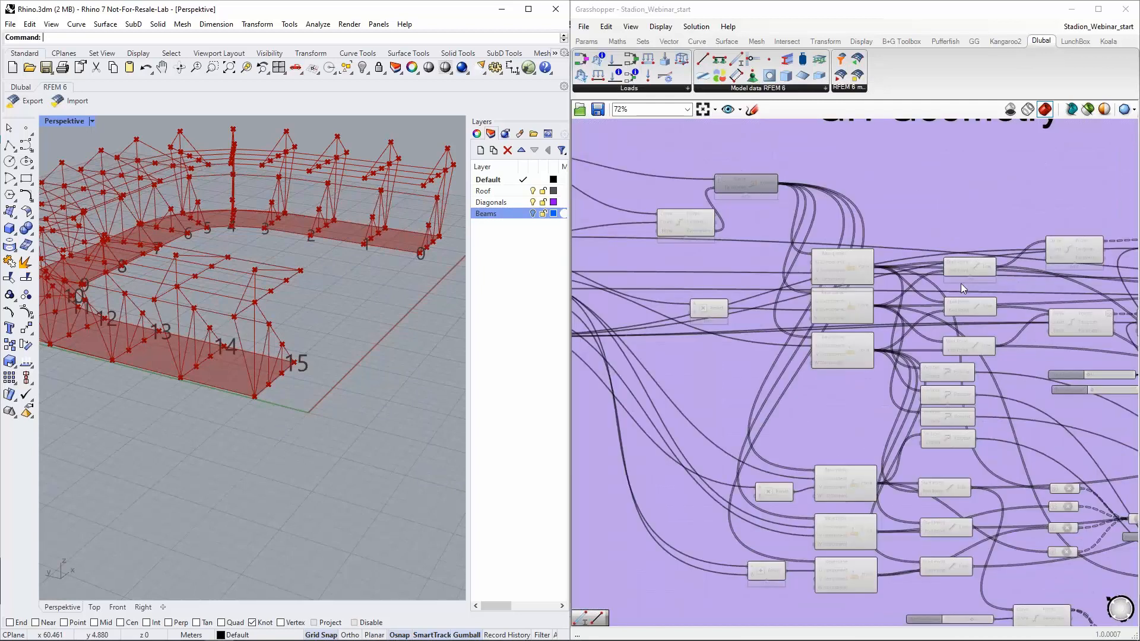
pyautogui.scroll(-5, 974, 244)
pyautogui.scroll(8, 757, 255)
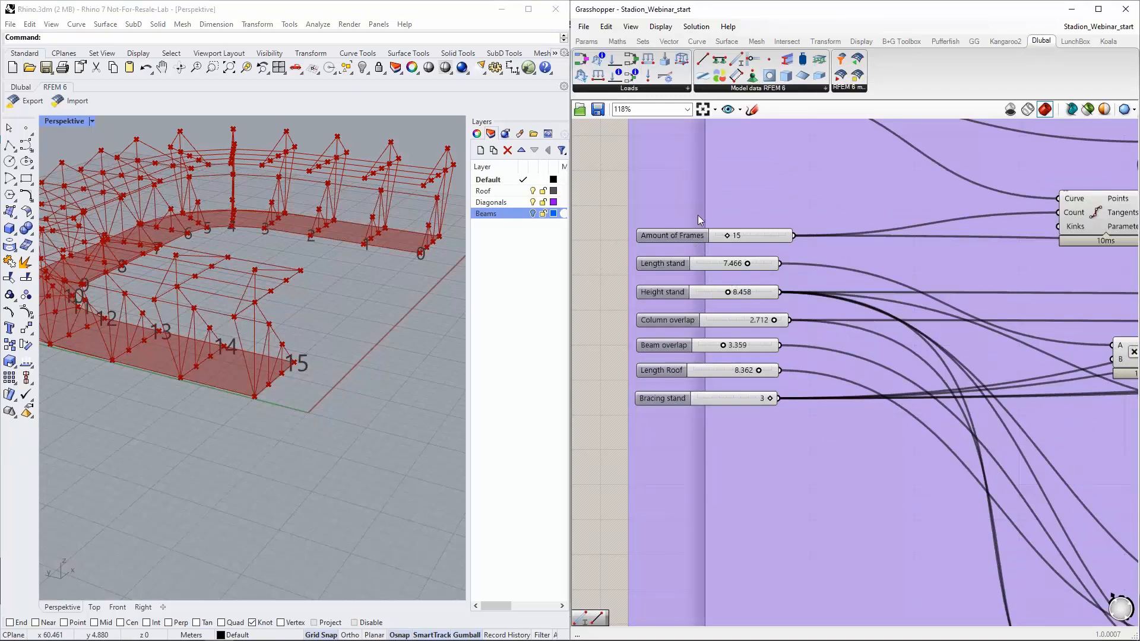
pyautogui.scroll(2, 700, 213)
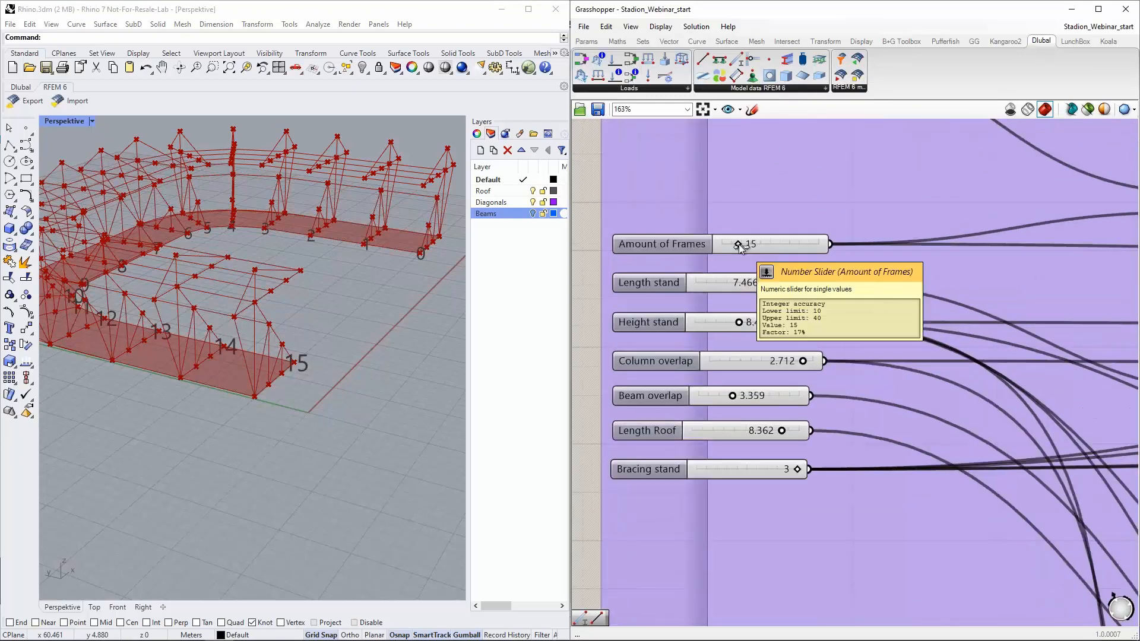
pyautogui.moveTo(434, 231); pyautogui.dragTo(396, 280, button='right')
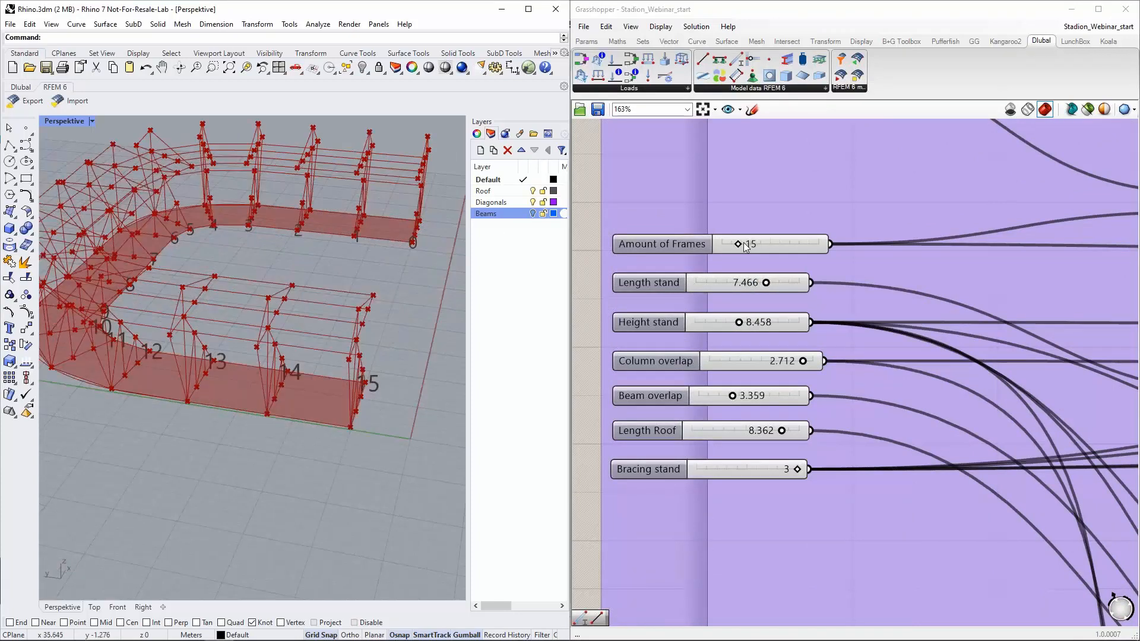
pyautogui.moveTo(744, 243); pyautogui.dragTo(739, 247)
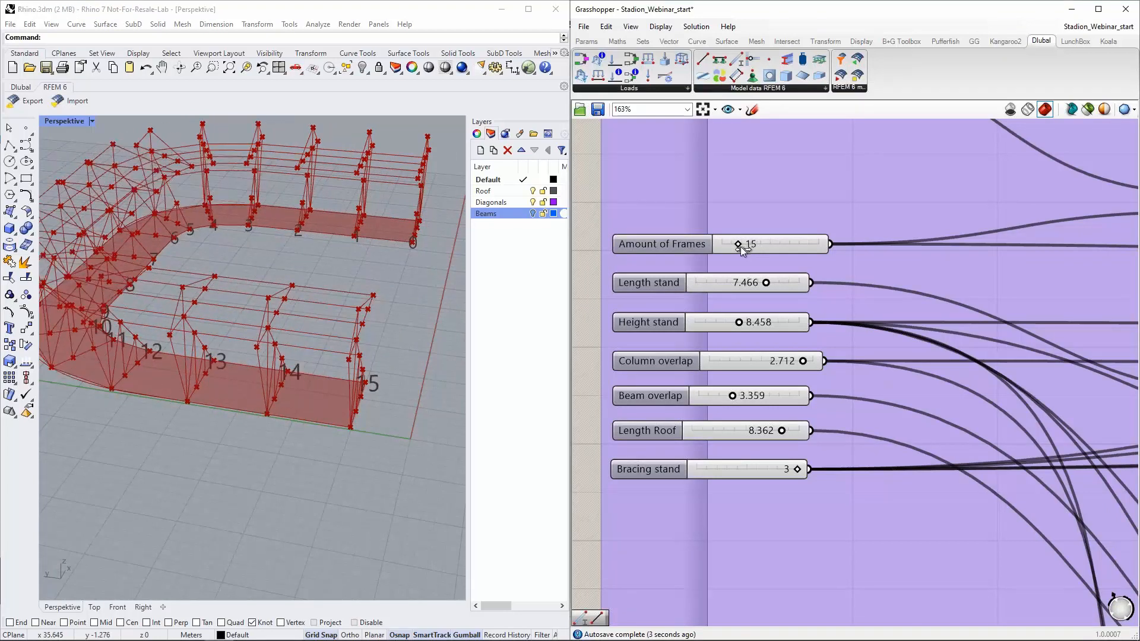
pyautogui.moveTo(262, 246); pyautogui.dragTo(279, 236, button='right')
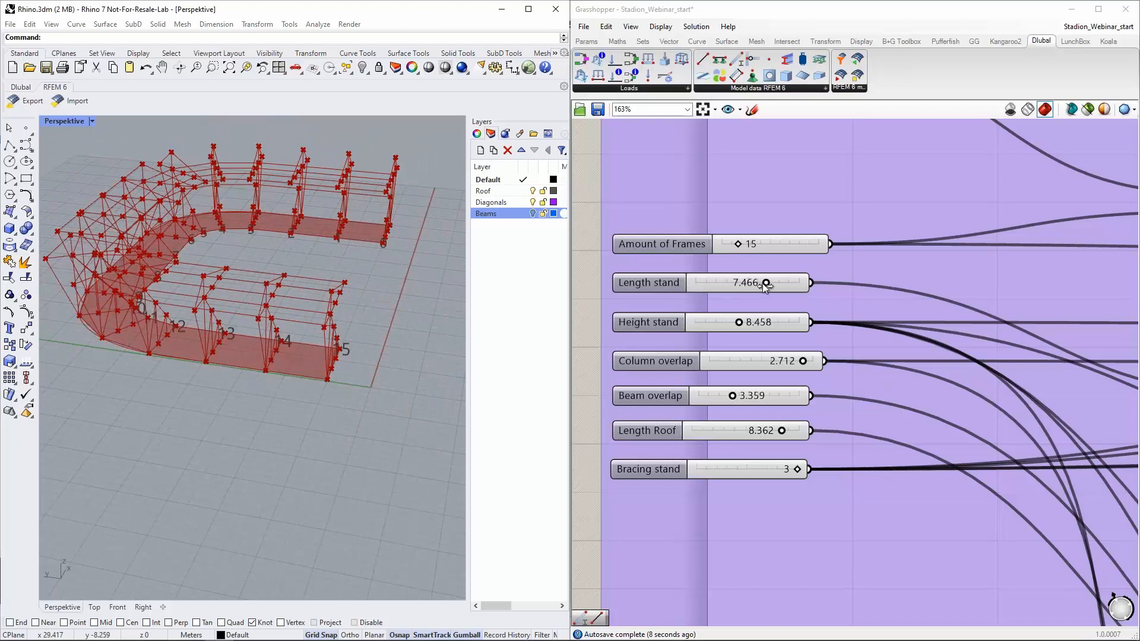
# Set Length stand to 7.655, Height stand to 9.823, Column overlap to 2.385, Beam overlap to 4.717 and Length Roof to 7.034.
pyautogui.moveTo(766, 283)
pyautogui.mouseDown()
pyautogui.moveTo(749, 285)
pyautogui.moveTo(768, 284)
pyautogui.mouseUp()
pyautogui.moveTo(742, 326)
pyautogui.mouseDown()
pyautogui.moveTo(757, 326)
pyautogui.moveTo(746, 326)
pyautogui.mouseUp()
pyautogui.moveTo(803, 360); pyautogui.dragTo(786, 365)
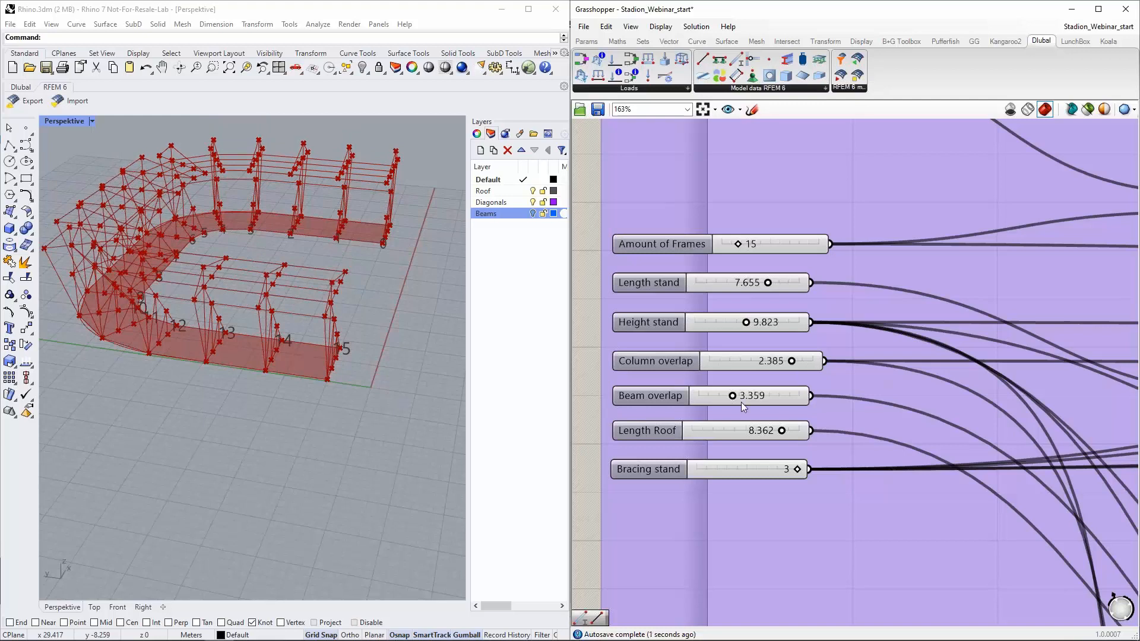
pyautogui.moveTo(732, 396); pyautogui.dragTo(746, 396)
pyautogui.moveTo(782, 432); pyautogui.dragTo(767, 431)
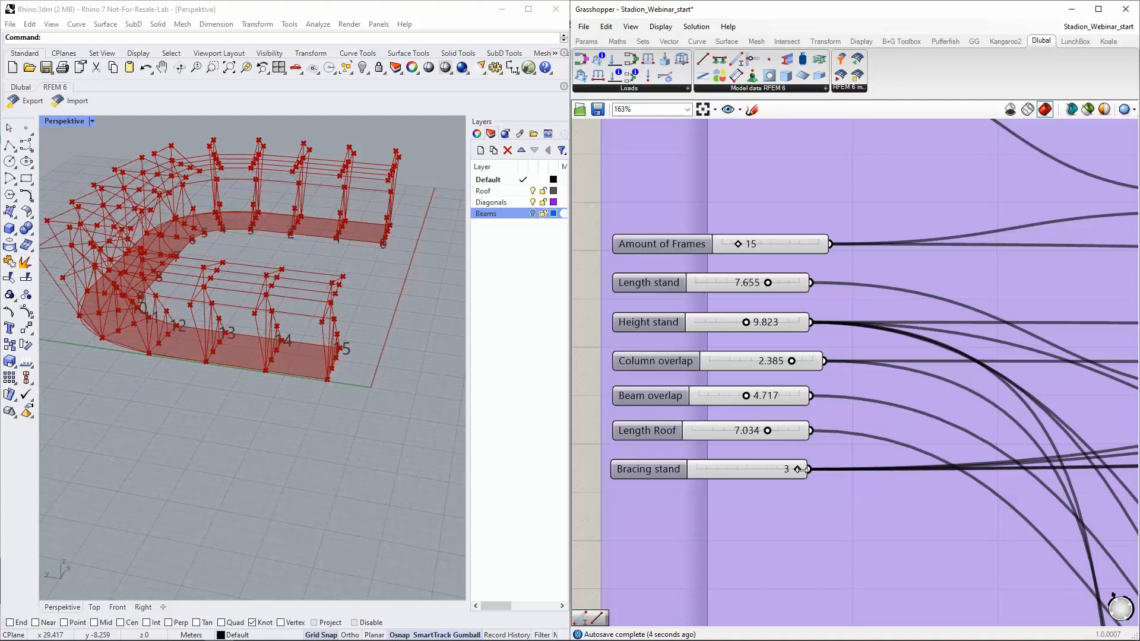
# Inspect the stand bracing near frame 15 and test the Bracing stand slider, leaving it at 3.
pyautogui.click(368, 375)
pyautogui.scroll(3, 368, 375)
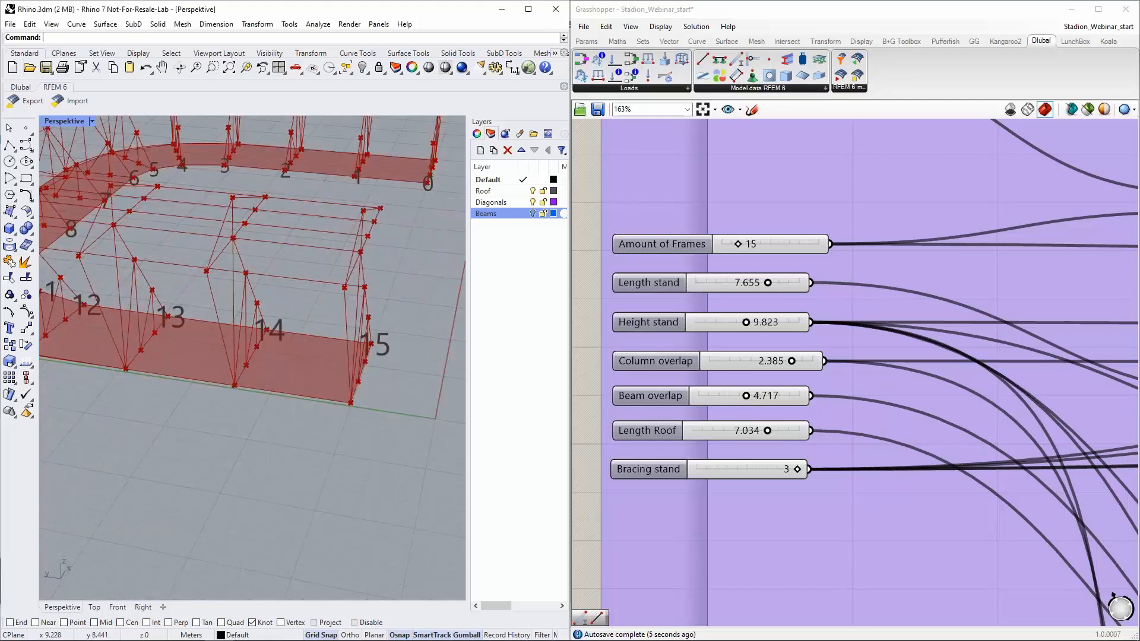
pyautogui.scroll(2, 219, 308)
pyautogui.scroll(2, 255, 276)
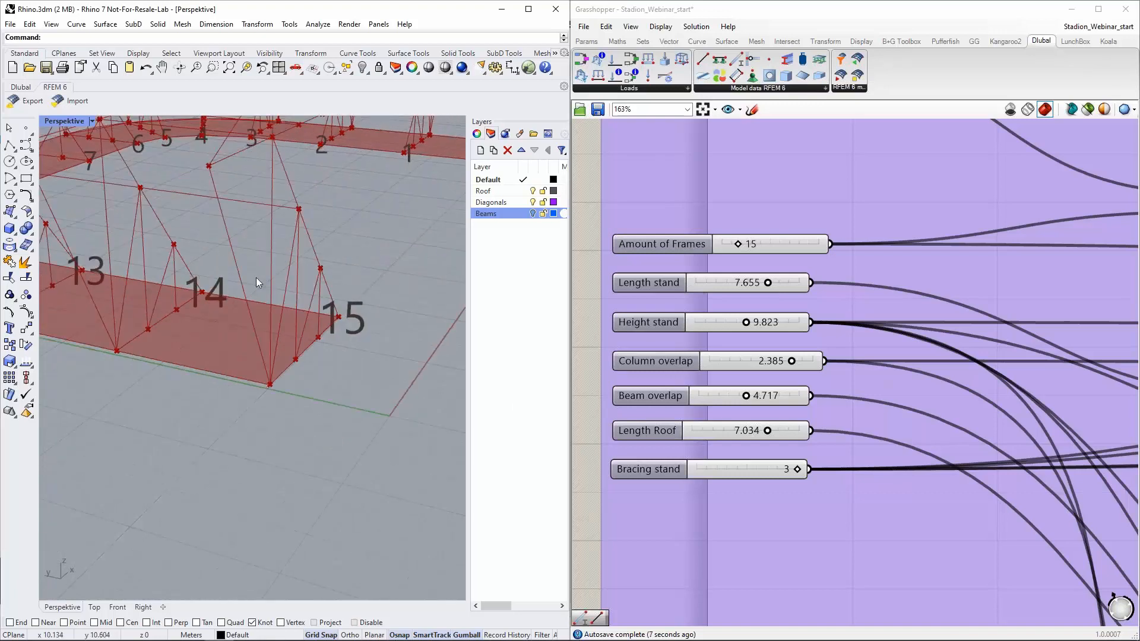
pyautogui.click(797, 469)
pyautogui.moveTo(796, 468)
pyautogui.mouseDown()
pyautogui.moveTo(772, 469)
pyautogui.moveTo(783, 468)
pyautogui.mouseUp()
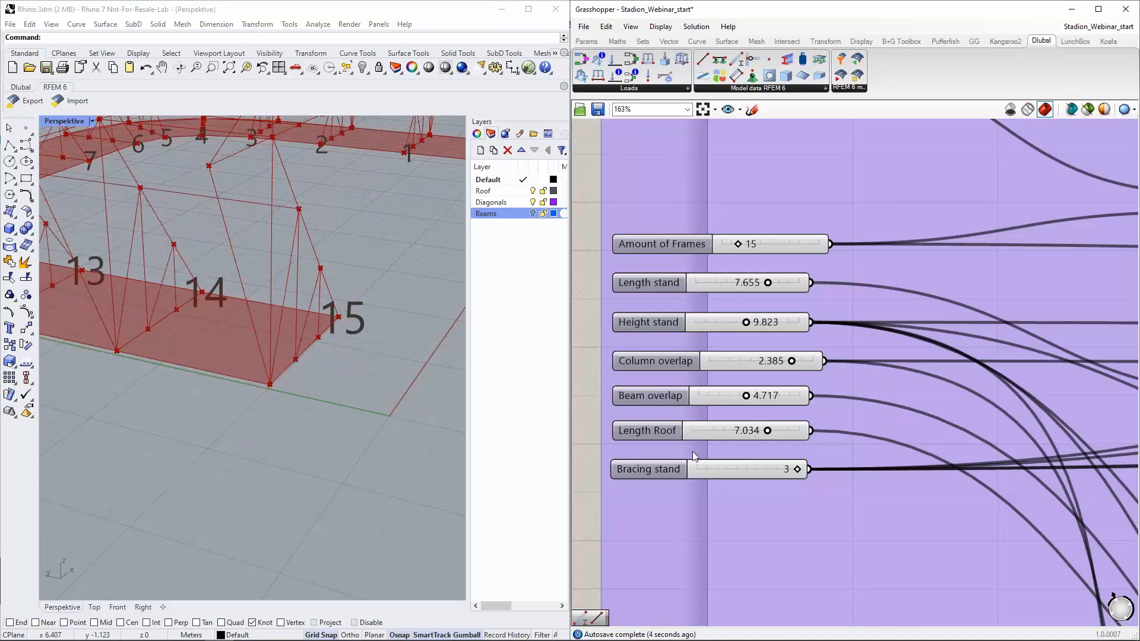
# Highlight the first two curve outputs of the GH-Geometry group in turn and inspect their members in the Rhino preview.
pyautogui.click(369, 390)
pyautogui.scroll(-6, 369, 391)
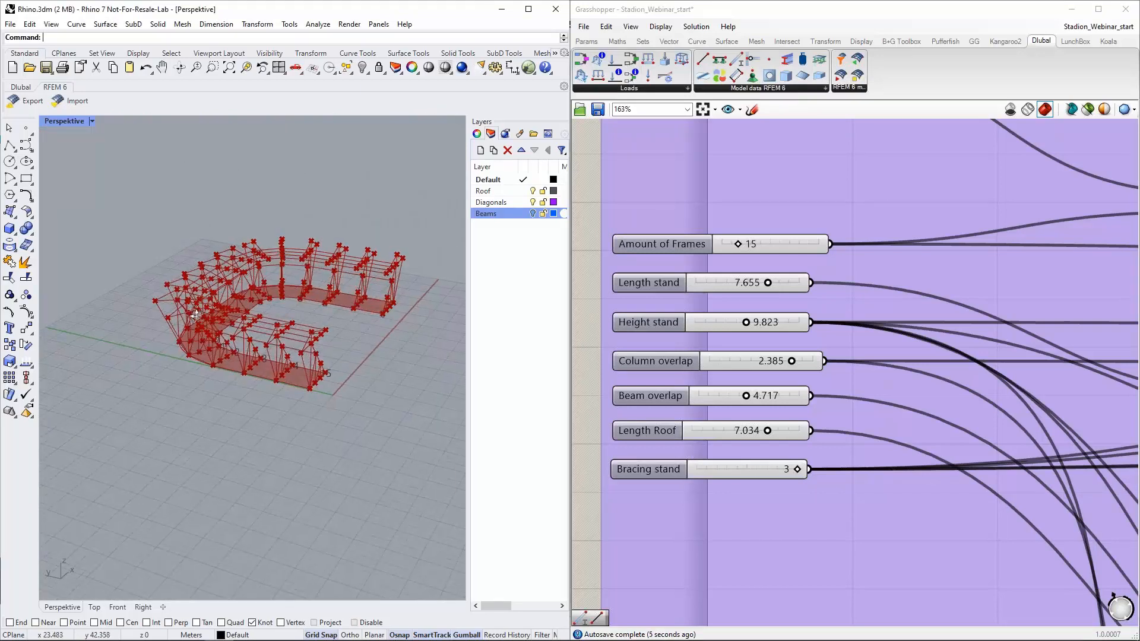
pyautogui.moveTo(196, 315); pyautogui.dragTo(510, 295, button='right')
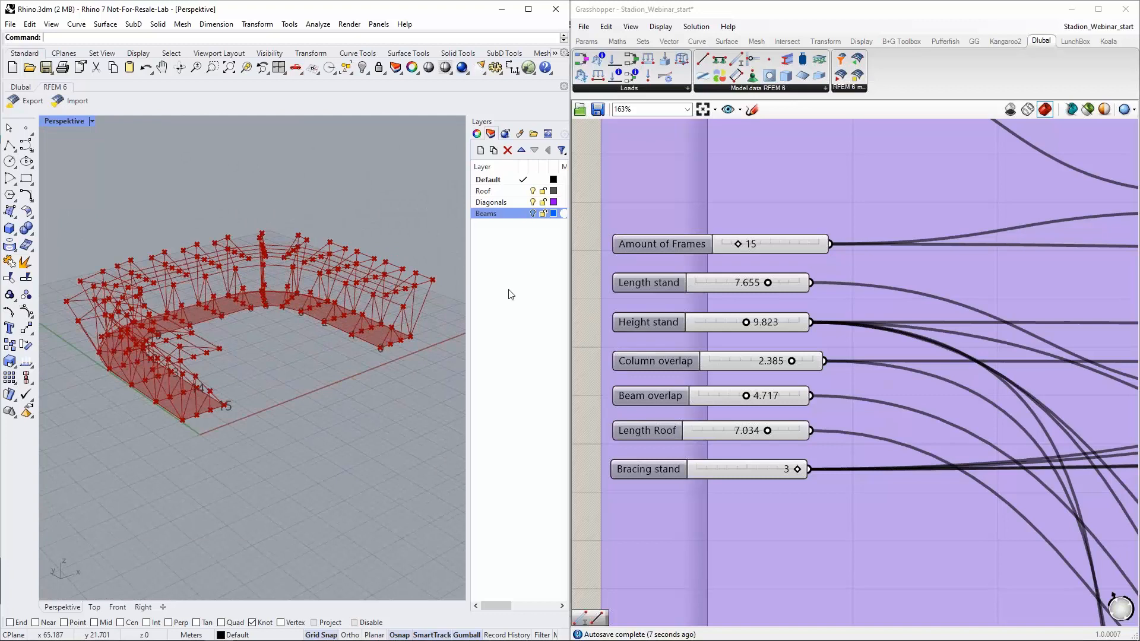
pyautogui.scroll(-3, 653, 323)
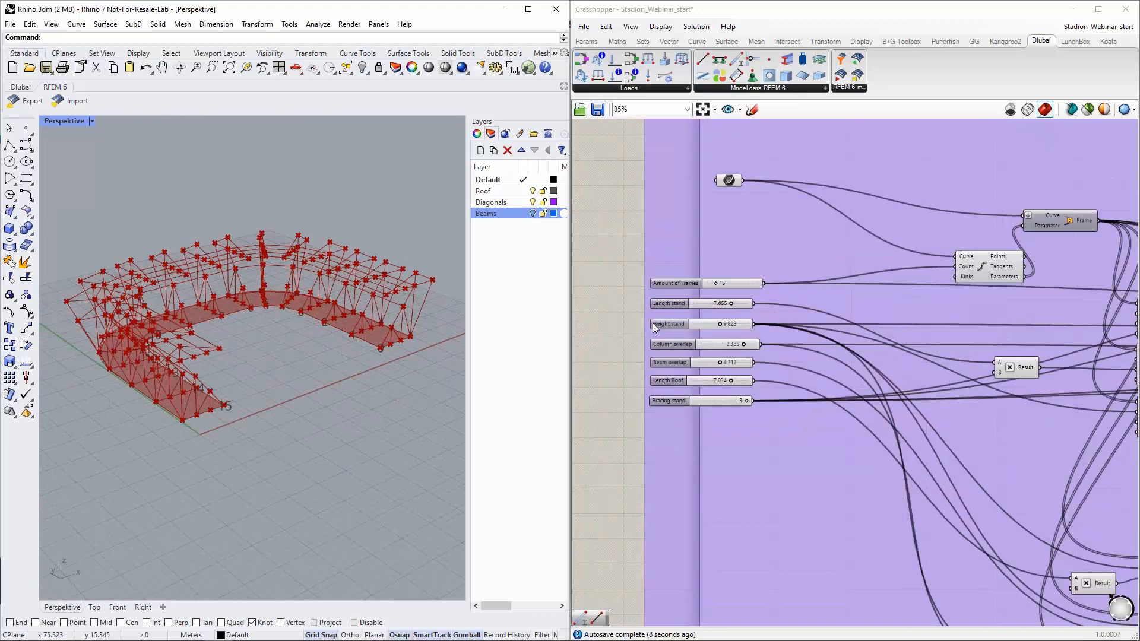
pyautogui.scroll(-2, 652, 323)
pyautogui.scroll(-3, 829, 238)
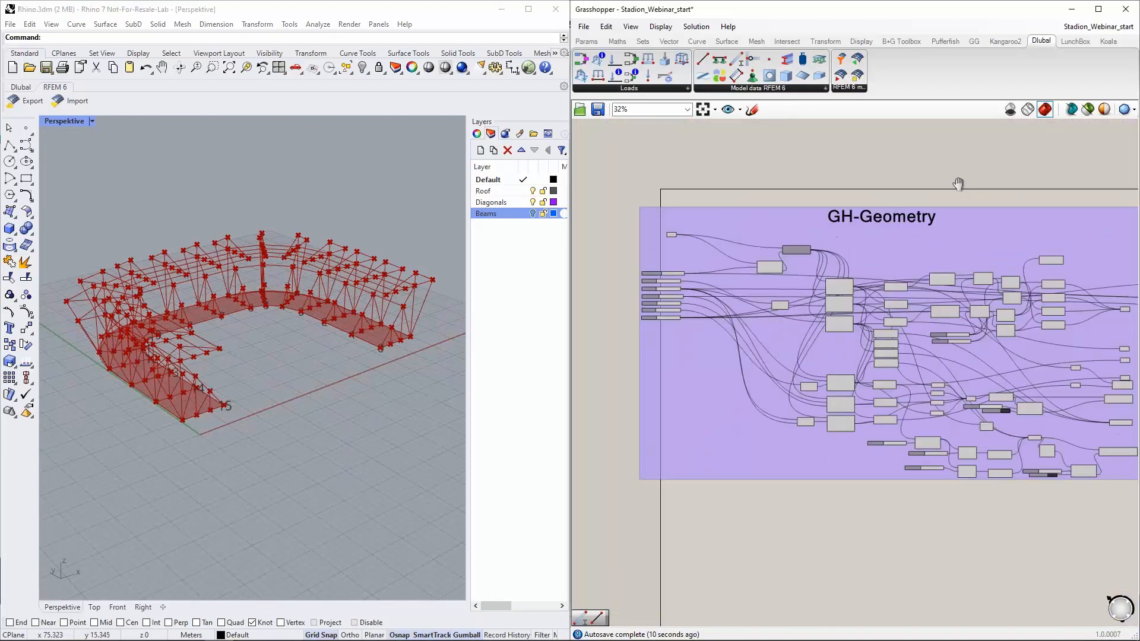
pyautogui.scroll(5, 931, 341)
pyautogui.click(829, 273)
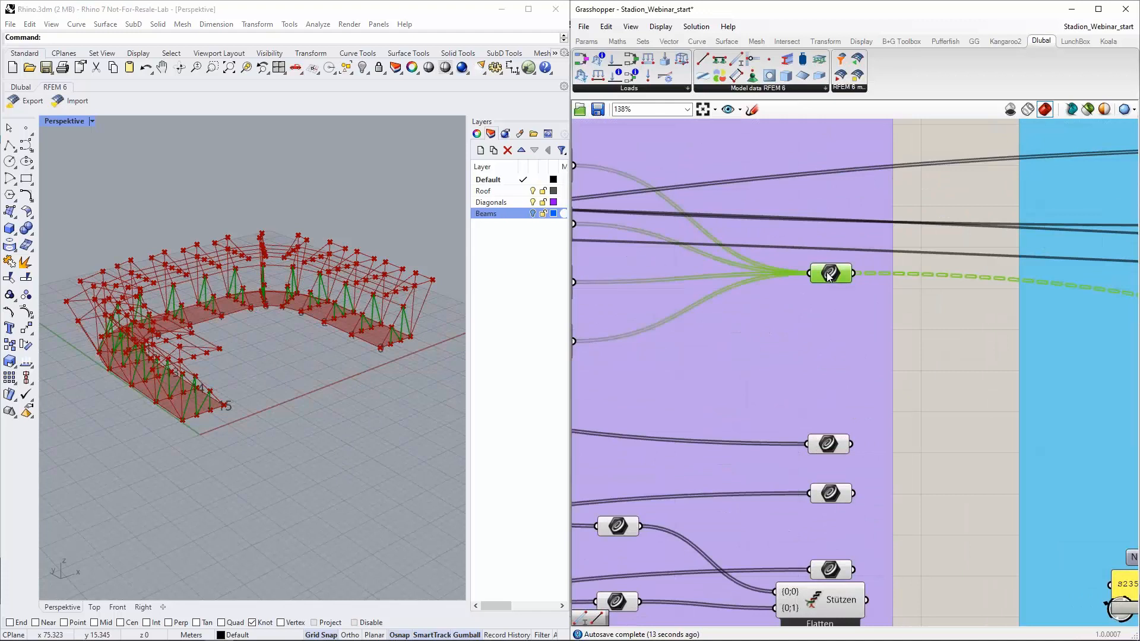
pyautogui.moveTo(403, 356); pyautogui.dragTo(454, 343, button='right')
pyautogui.moveTo(931, 411); pyautogui.dragTo(937, 253, button='right')
pyautogui.click(844, 287)
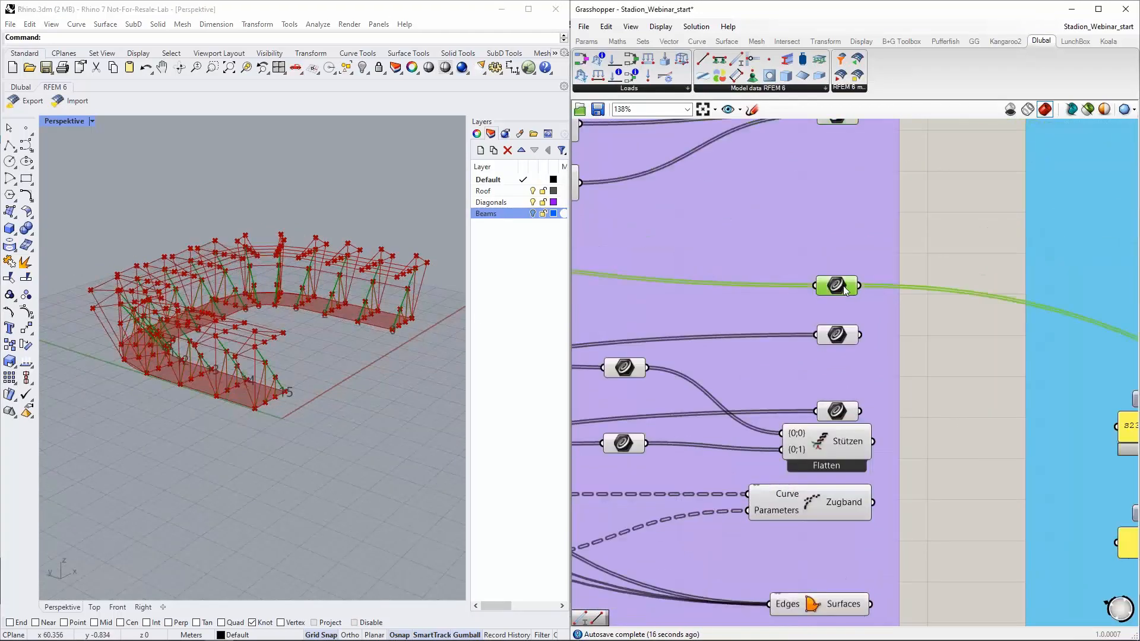
pyautogui.scroll(5, 305, 301)
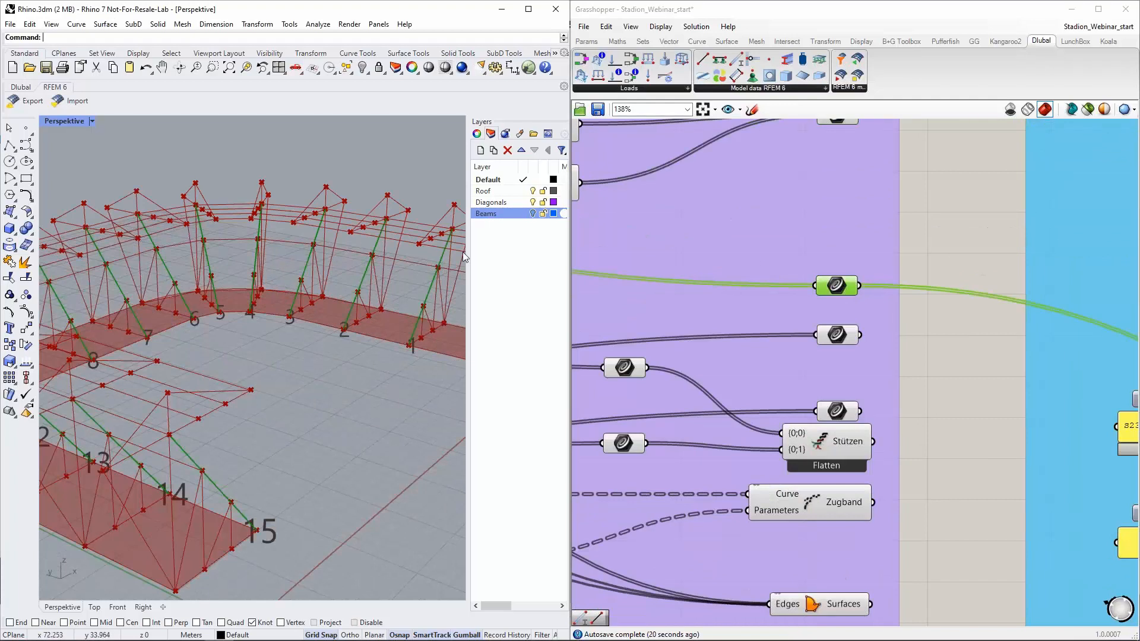
# Highlight the remaining curve outputs and the Stützen columns in the preview, and clear the selection.
pyautogui.click(836, 337)
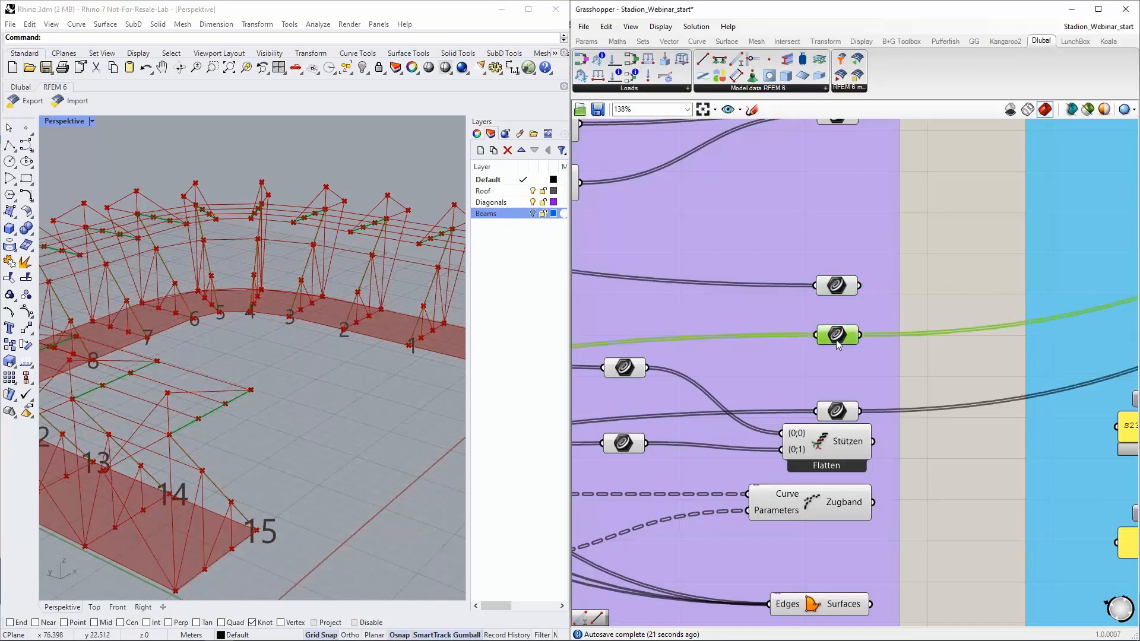
pyautogui.click(829, 408)
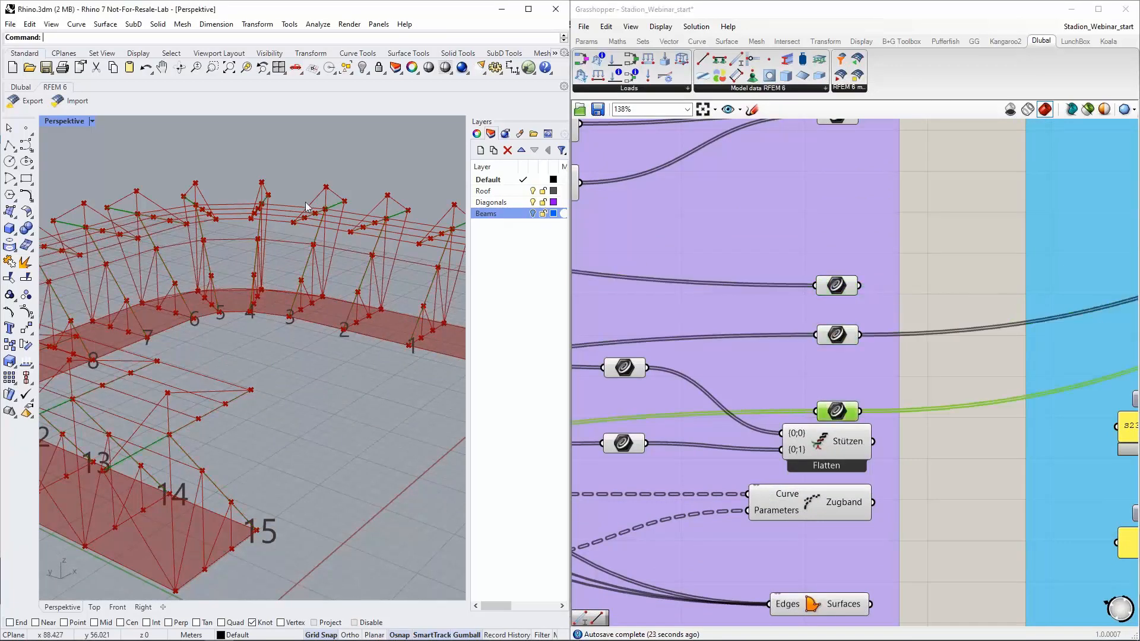
pyautogui.click(853, 450)
pyautogui.scroll(-5, 321, 184)
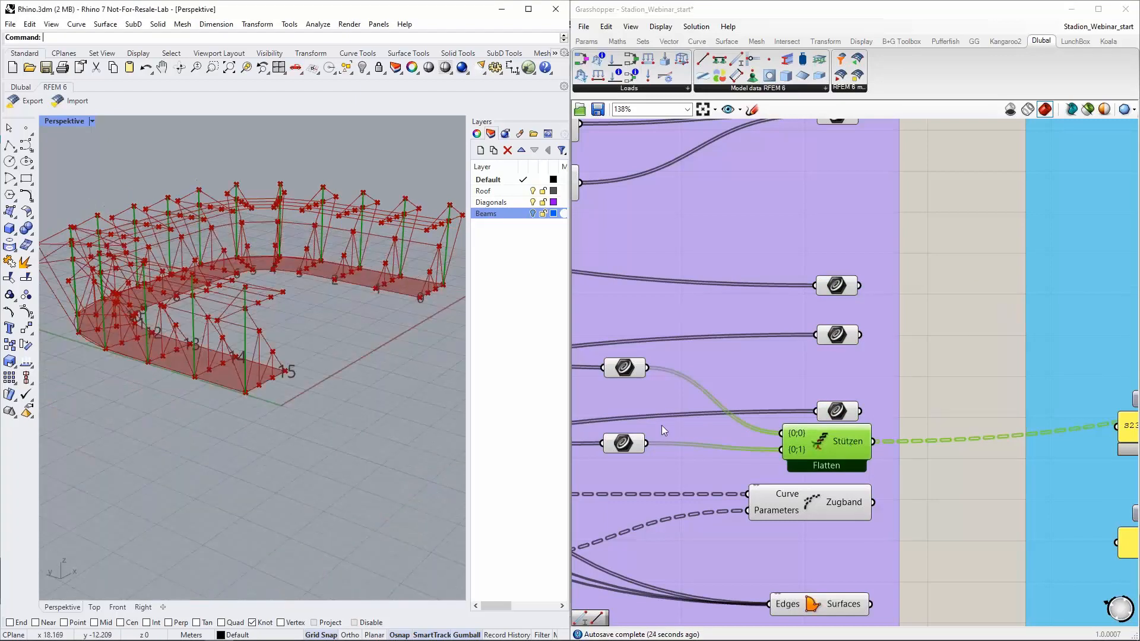
pyautogui.scroll(-2, 661, 425)
pyautogui.moveTo(880, 494); pyautogui.dragTo(886, 395, button='right')
pyautogui.scroll(2, 799, 316)
pyautogui.click(798, 318)
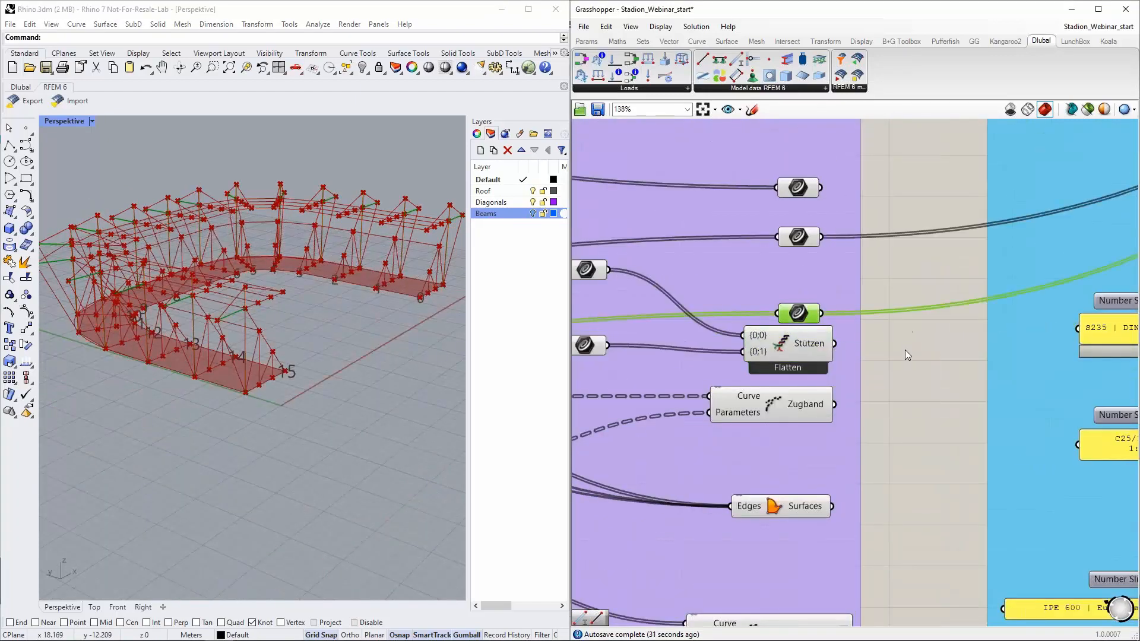
pyautogui.click(903, 289)
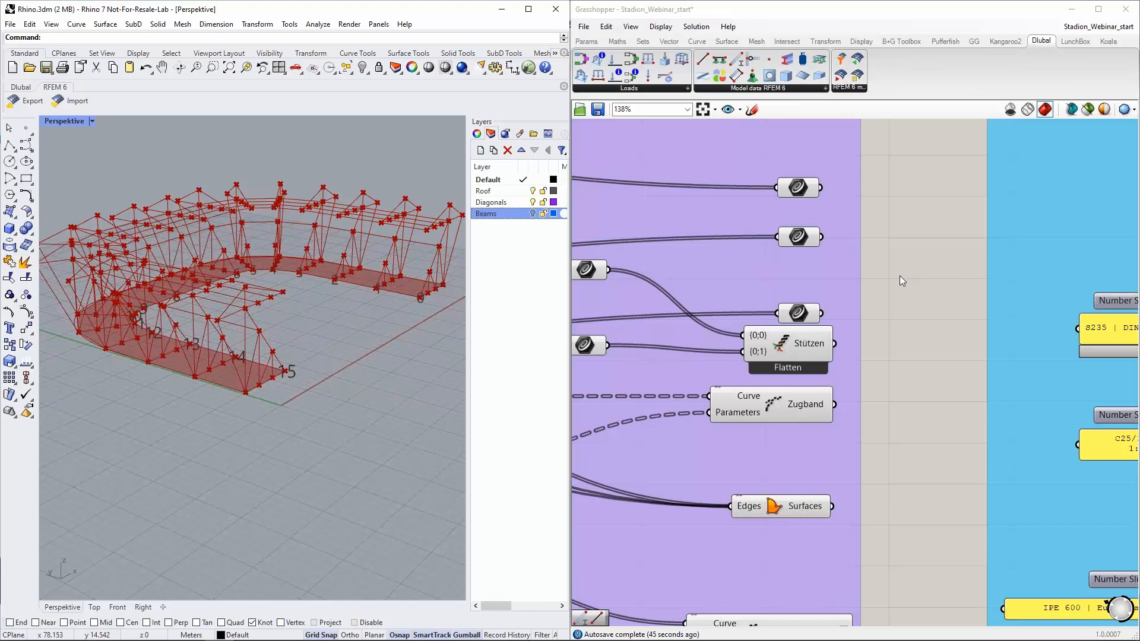
# Move the GH-Geometry group down beside the Materials and cross-section panels, with empty canvas in view next to it.
pyautogui.scroll(-4, 786, 278)
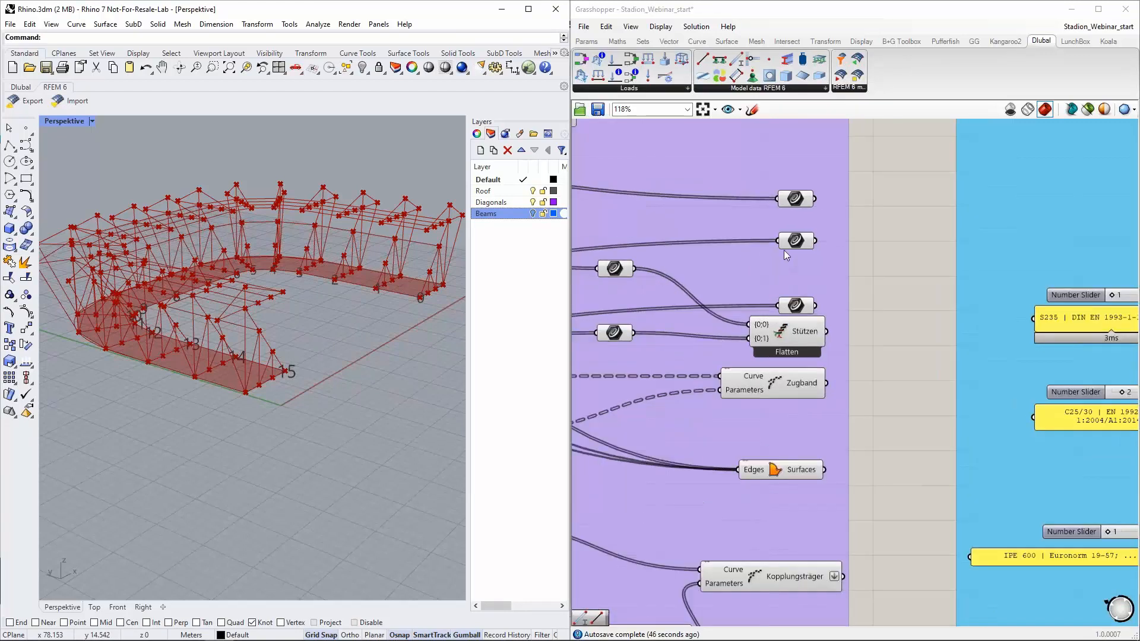
pyautogui.scroll(-8, 777, 230)
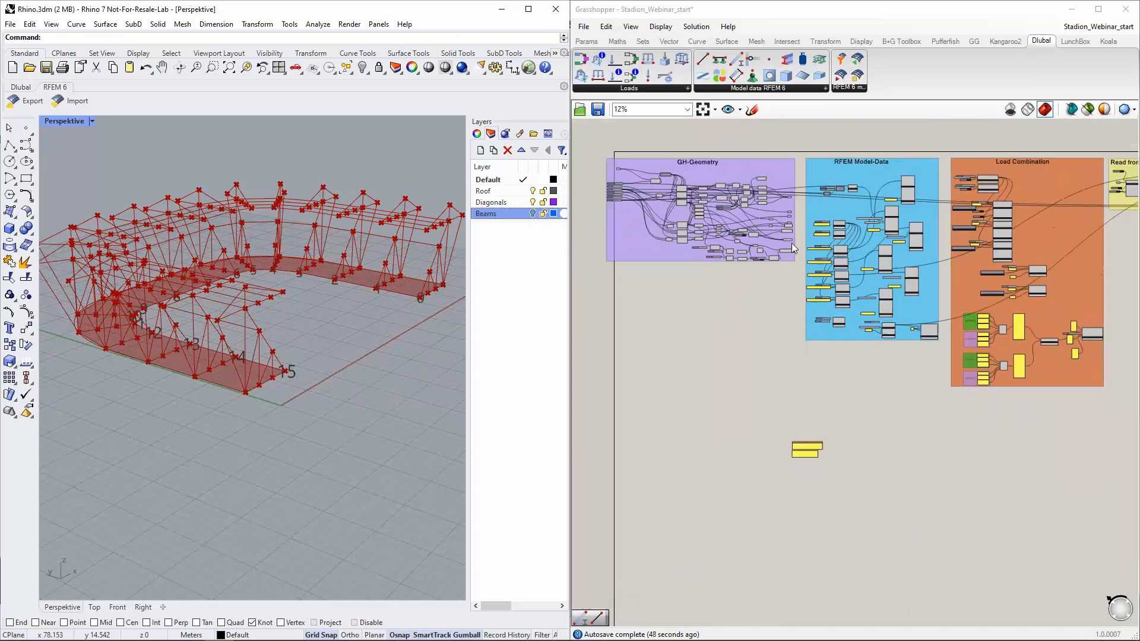
pyautogui.moveTo(792, 243); pyautogui.dragTo(809, 330, button='right')
pyautogui.moveTo(792, 158); pyautogui.dragTo(774, 383)
pyautogui.scroll(4, 826, 447)
pyautogui.scroll(5, 888, 379)
pyautogui.scroll(2, 768, 350)
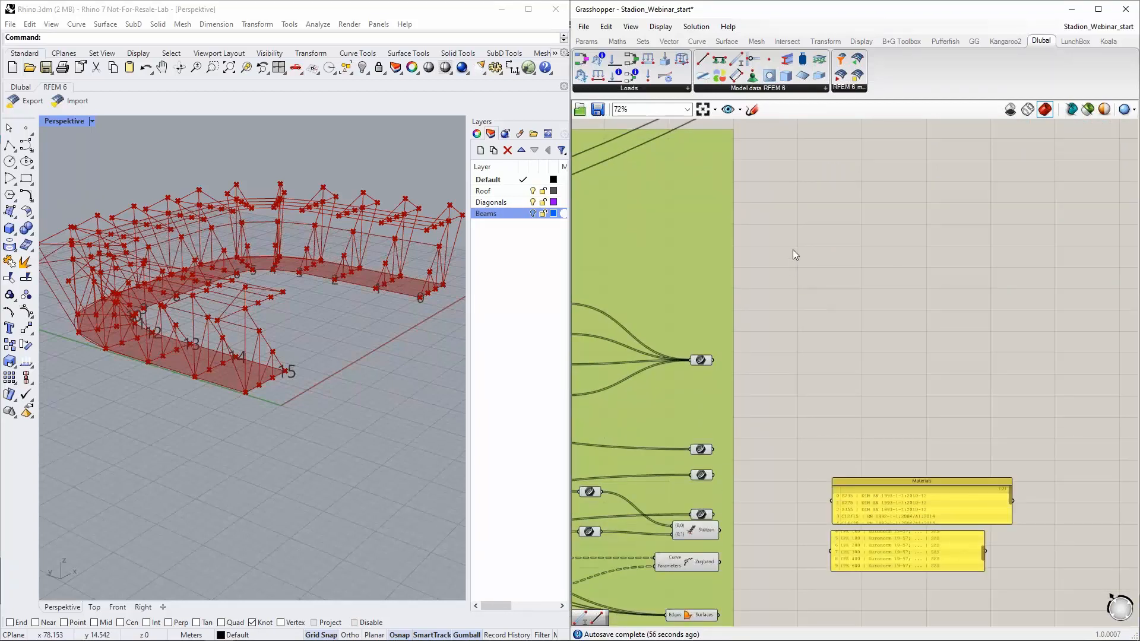
pyautogui.moveTo(799, 254); pyautogui.dragTo(834, 297, button='right')
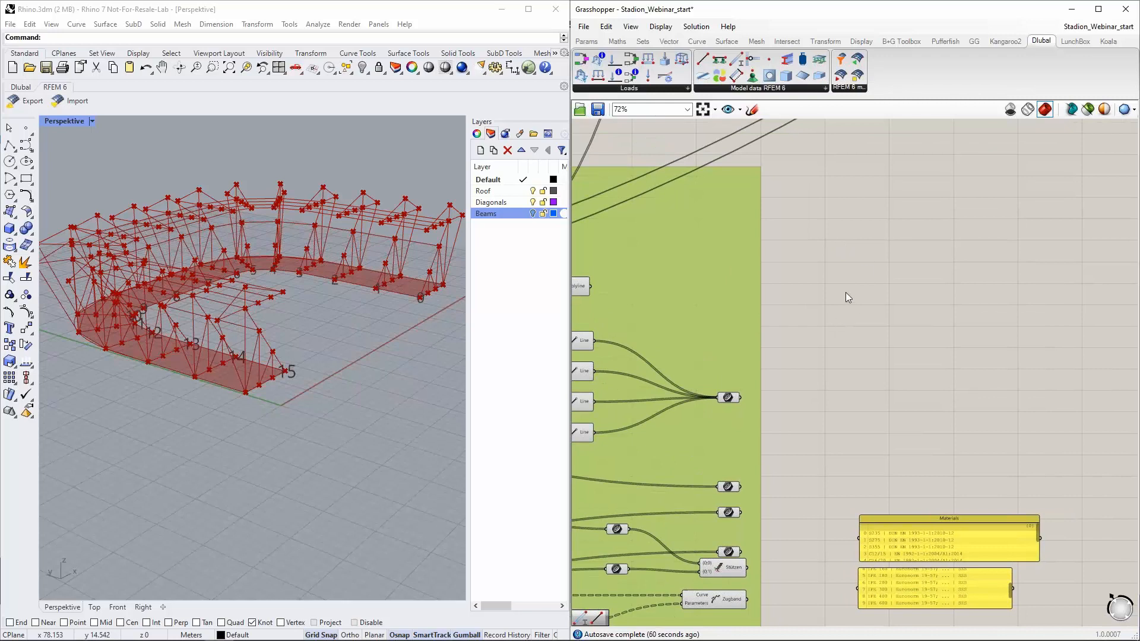
pyautogui.moveTo(844, 284); pyautogui.dragTo(792, 285, button='right')
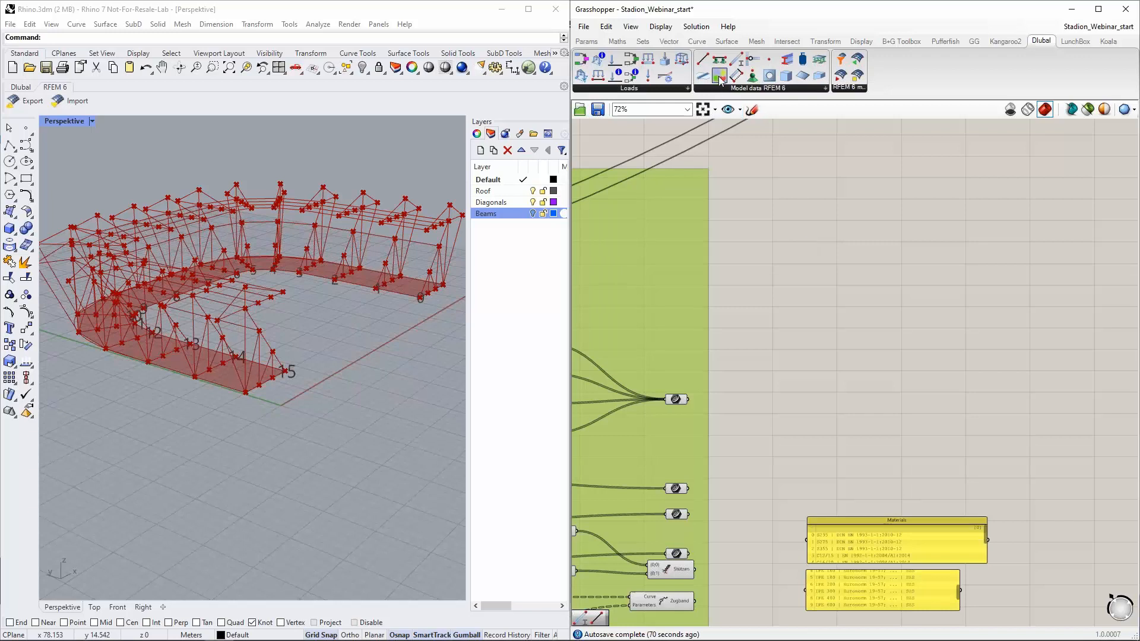
pyautogui.moveTo(865, 254); pyautogui.dragTo(836, 252, button='right')
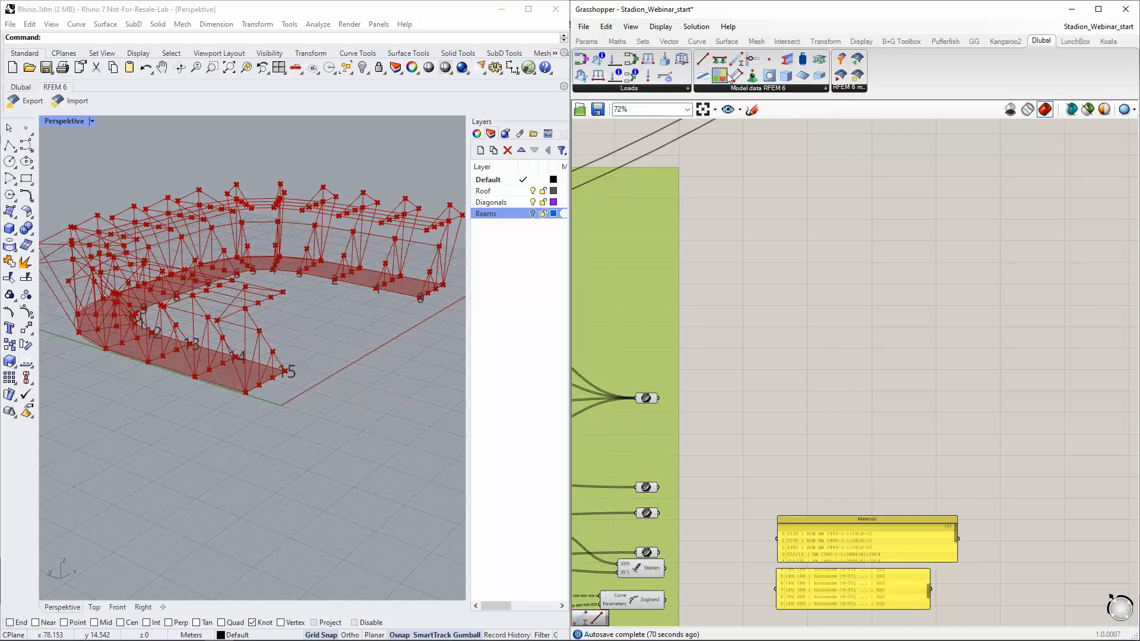
# Place an RFEM 6 Material component on the empty canvas beside the geometry group, leaving room for its inputs.
pyautogui.moveTo(723, 82); pyautogui.dragTo(775, 237)
pyautogui.scroll(3, 821, 240)
pyautogui.click(754, 211)
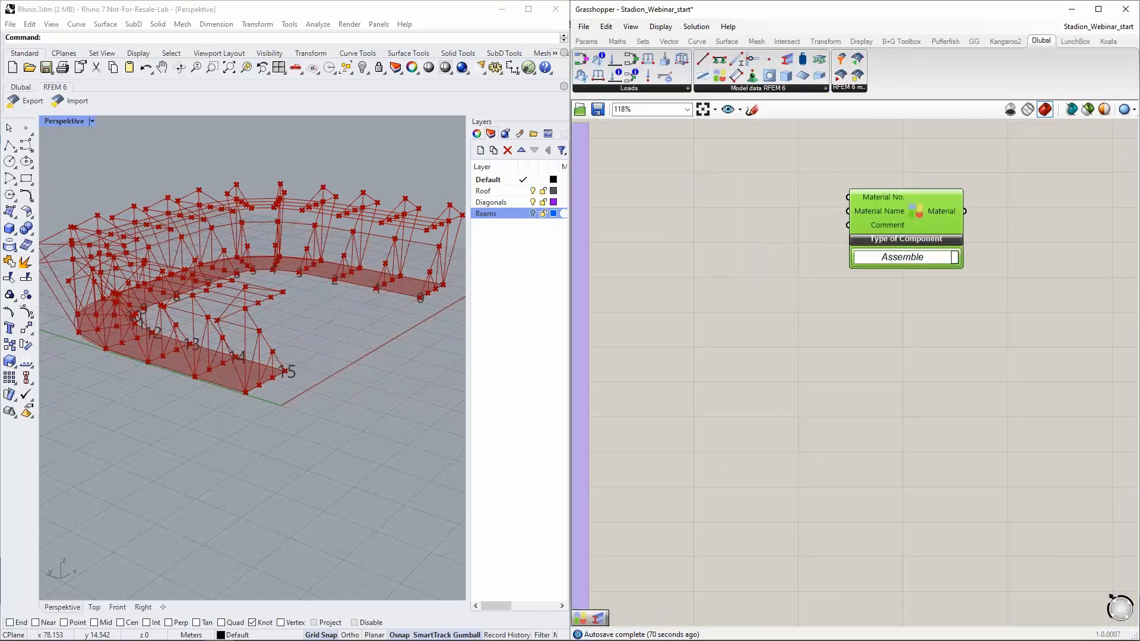
pyautogui.scroll(-2, 775, 283)
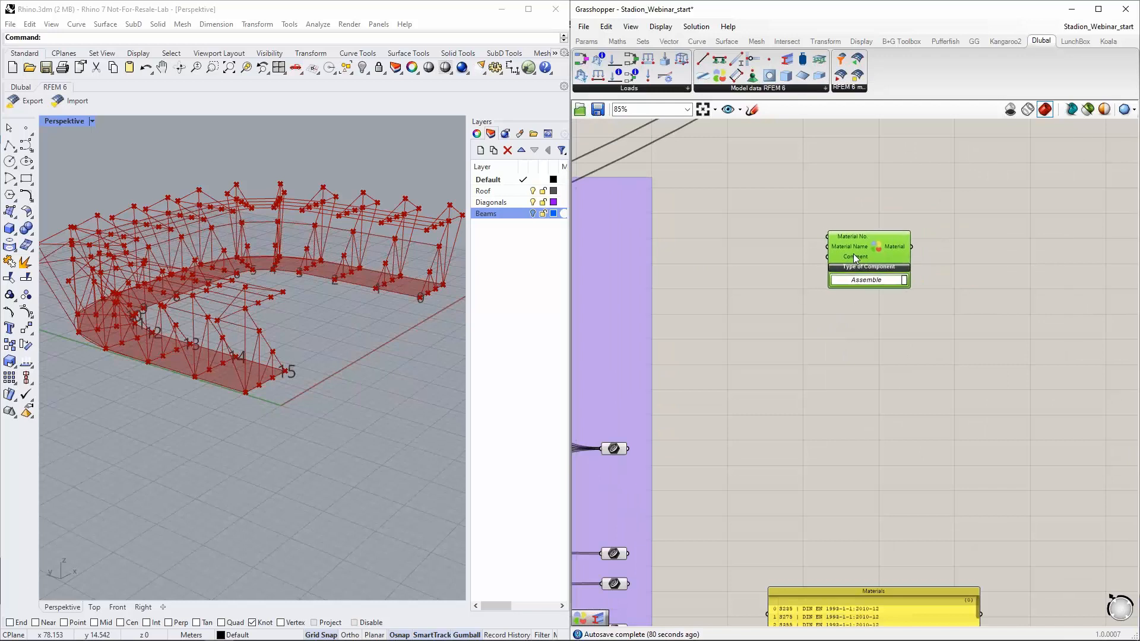
pyautogui.scroll(1, 853, 254)
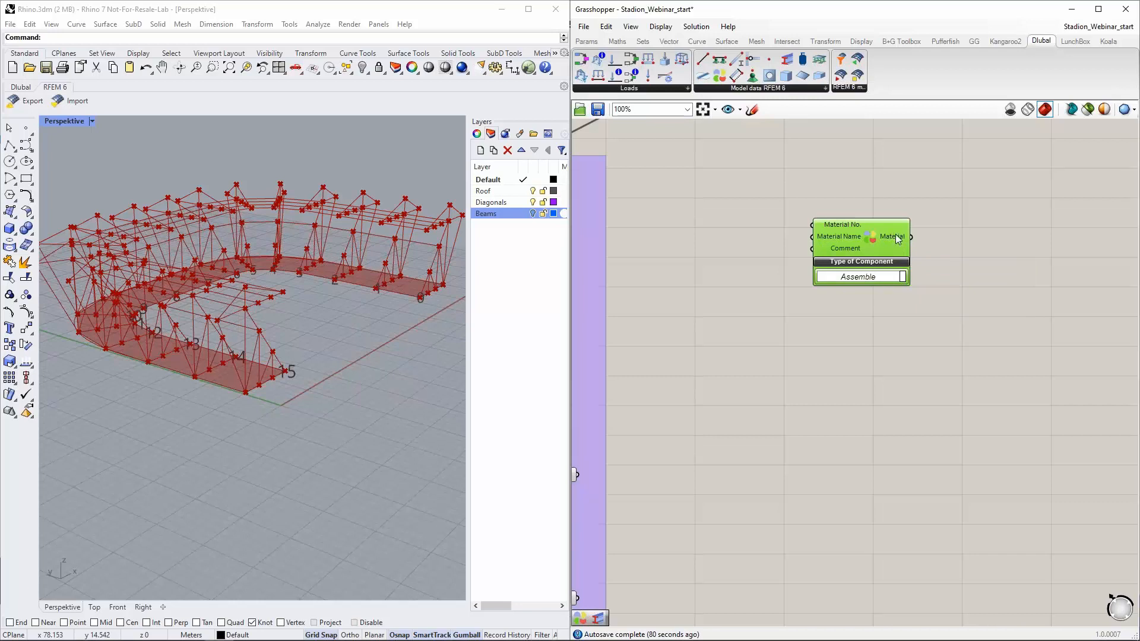
pyautogui.moveTo(895, 242)
pyautogui.moveTo(863, 237); pyautogui.dragTo(920, 246)
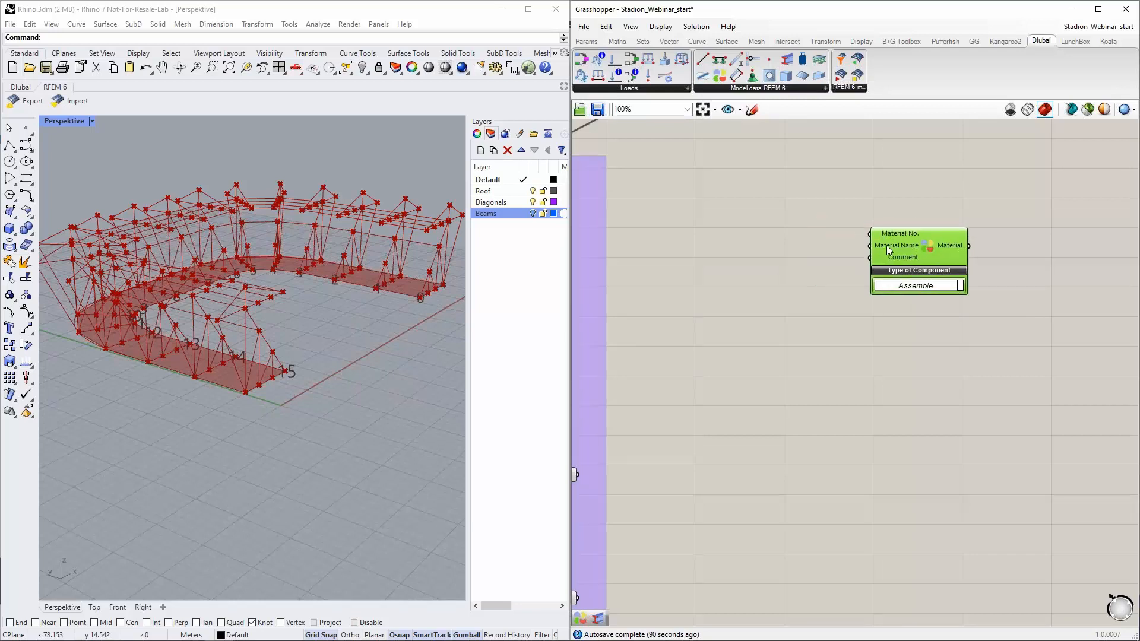
# Add a number slider with value 1 and connect it to the Material component's Material No. input.
pyautogui.doubleClick(722, 231)
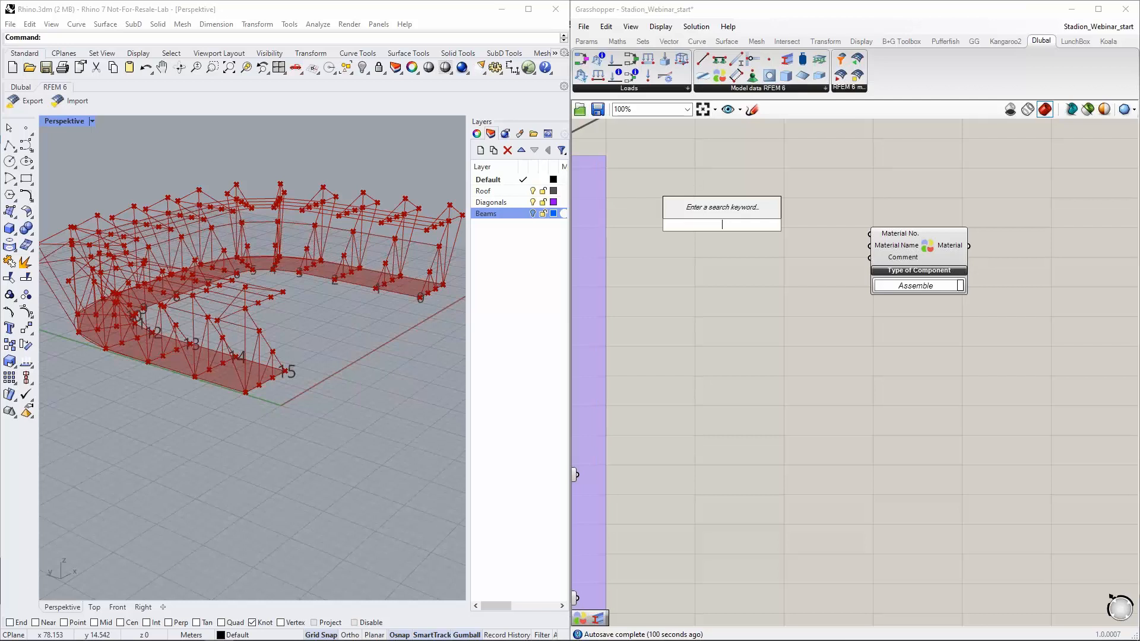
pyautogui.write('1')
pyautogui.press('Return')
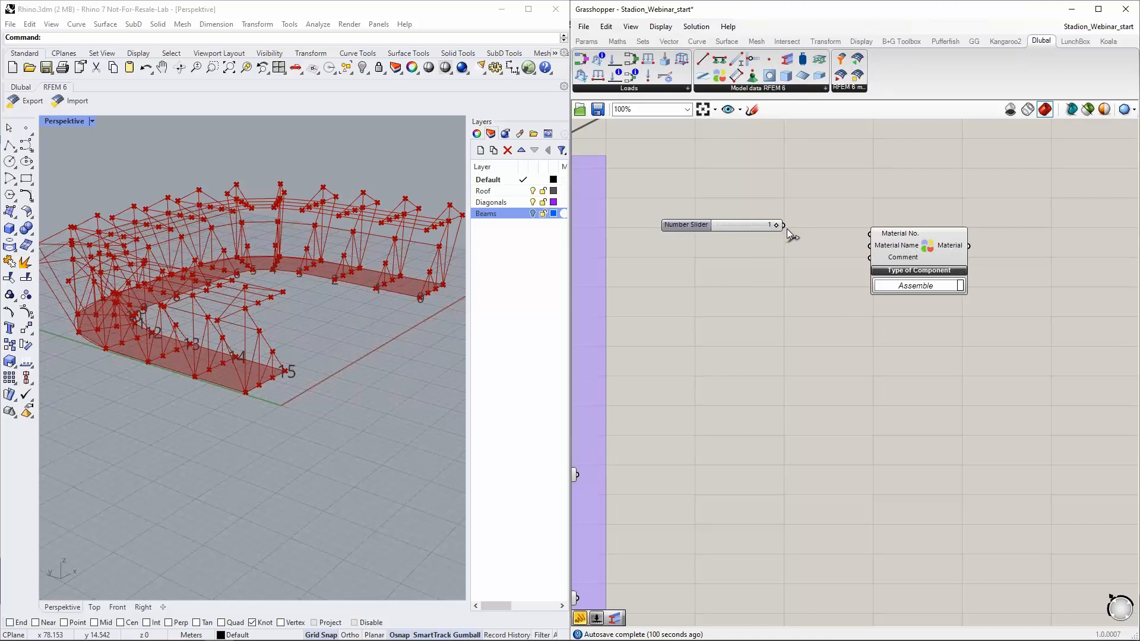
pyautogui.moveTo(786, 229)
pyautogui.mouseDown()
pyautogui.moveTo(864, 236)
pyautogui.moveTo(763, 227)
pyautogui.moveTo(806, 232)
pyautogui.mouseUp()
pyautogui.moveTo(834, 259); pyautogui.dragTo(786, 247, button='right')
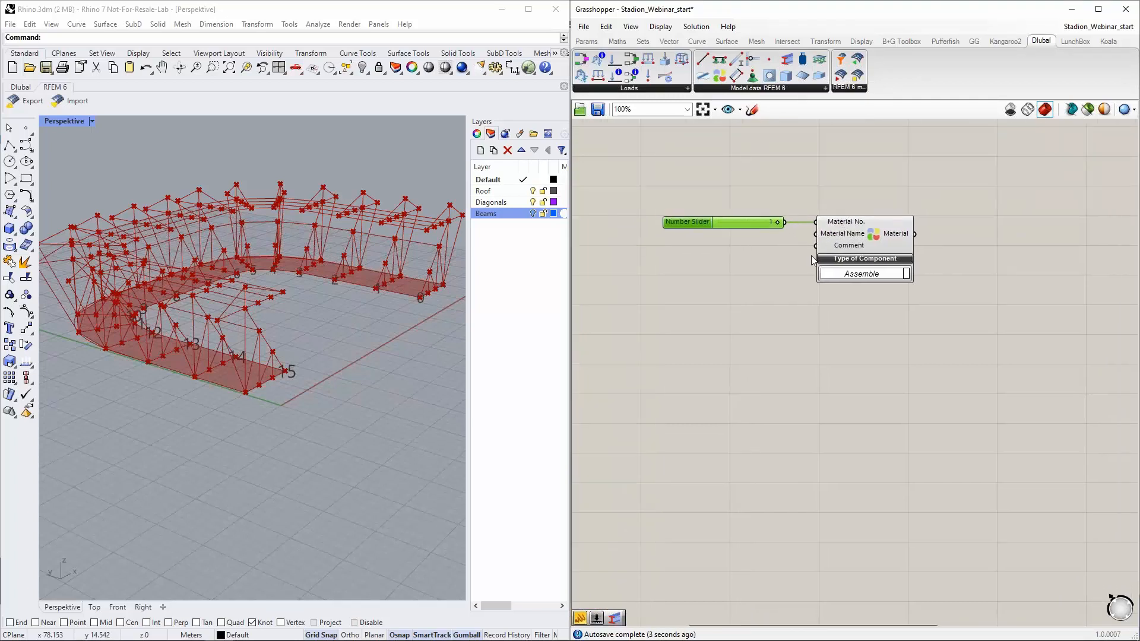
pyautogui.click(839, 233)
pyautogui.click(768, 247)
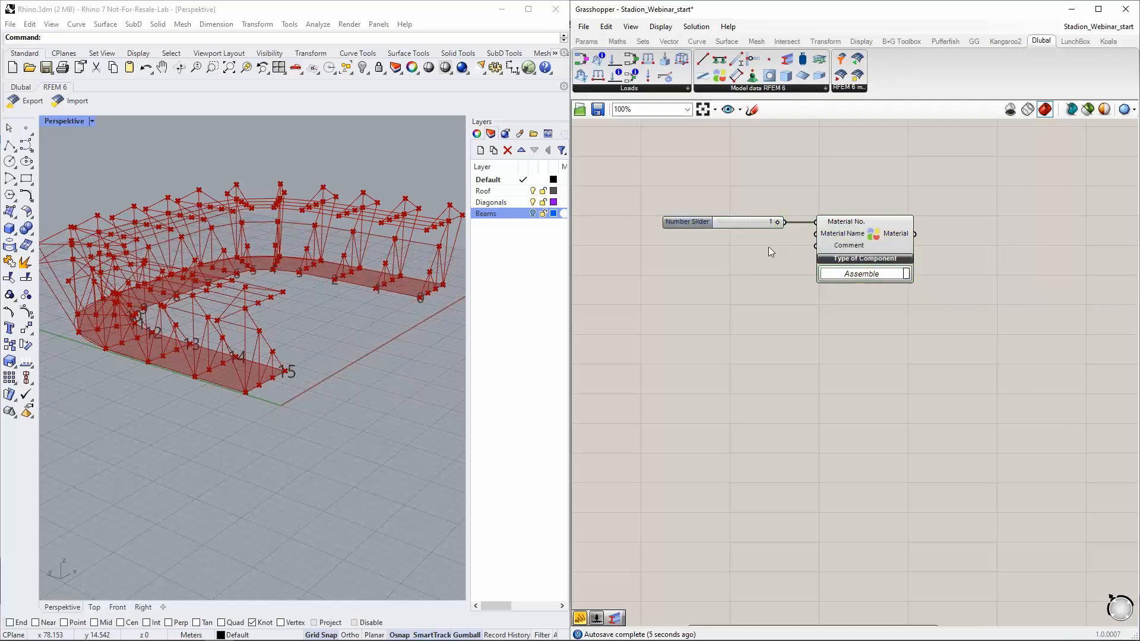
# Add a text panel containing "S 235" below the material number slider.
pyautogui.doubleClick(707, 248)
pyautogui.write('"')
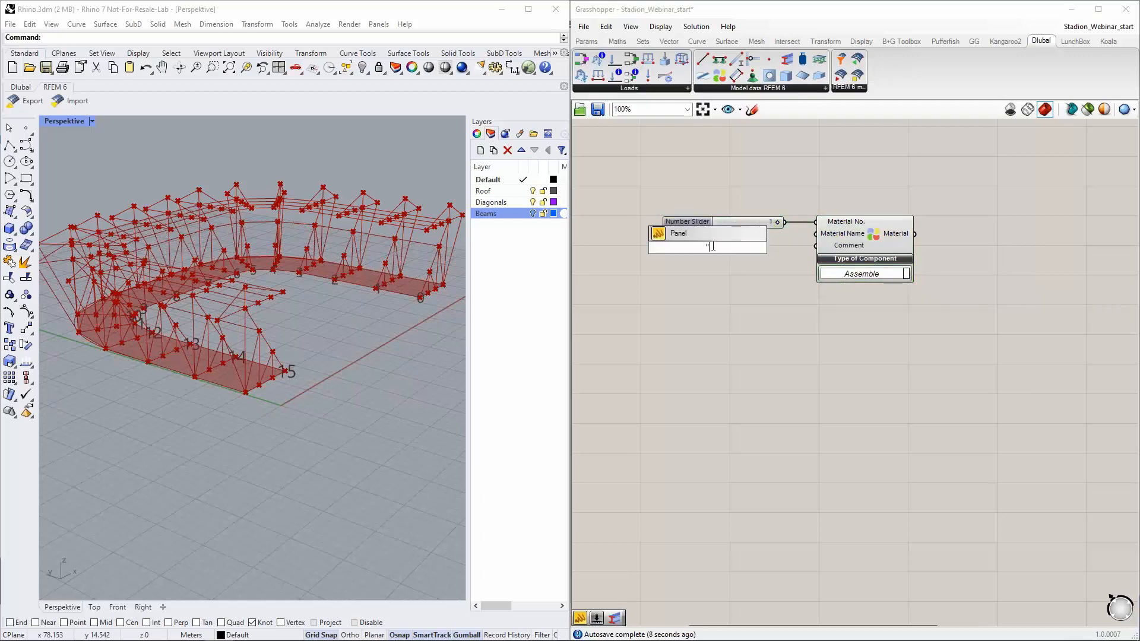
pyautogui.write('S 235')
pyautogui.press('Return')
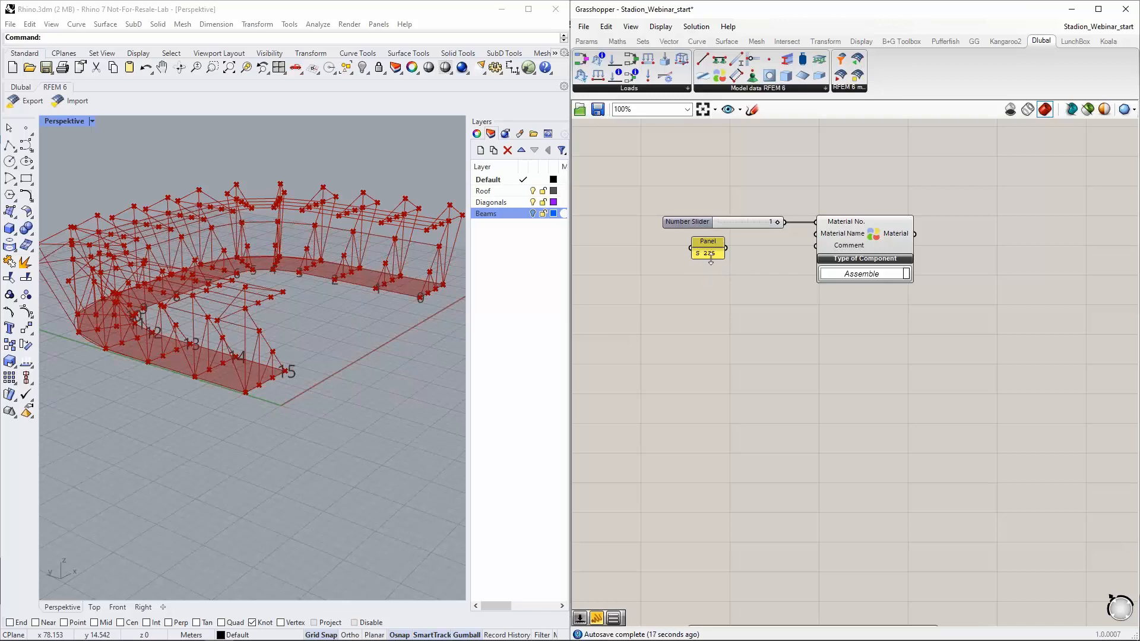
pyautogui.scroll(3, 749, 260)
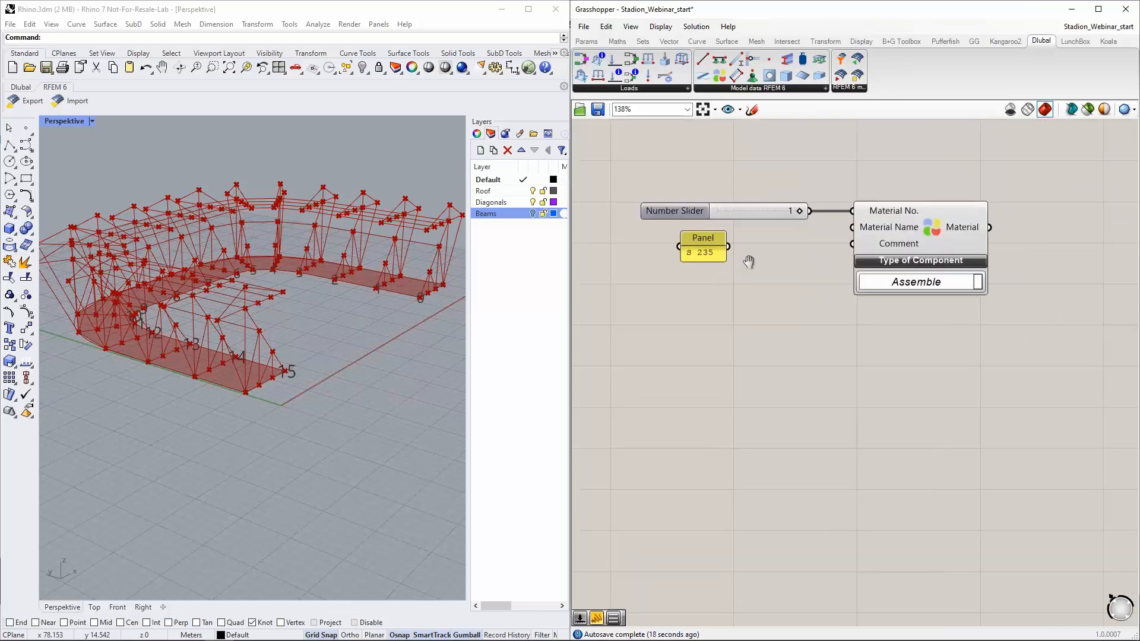
pyautogui.click(742, 270)
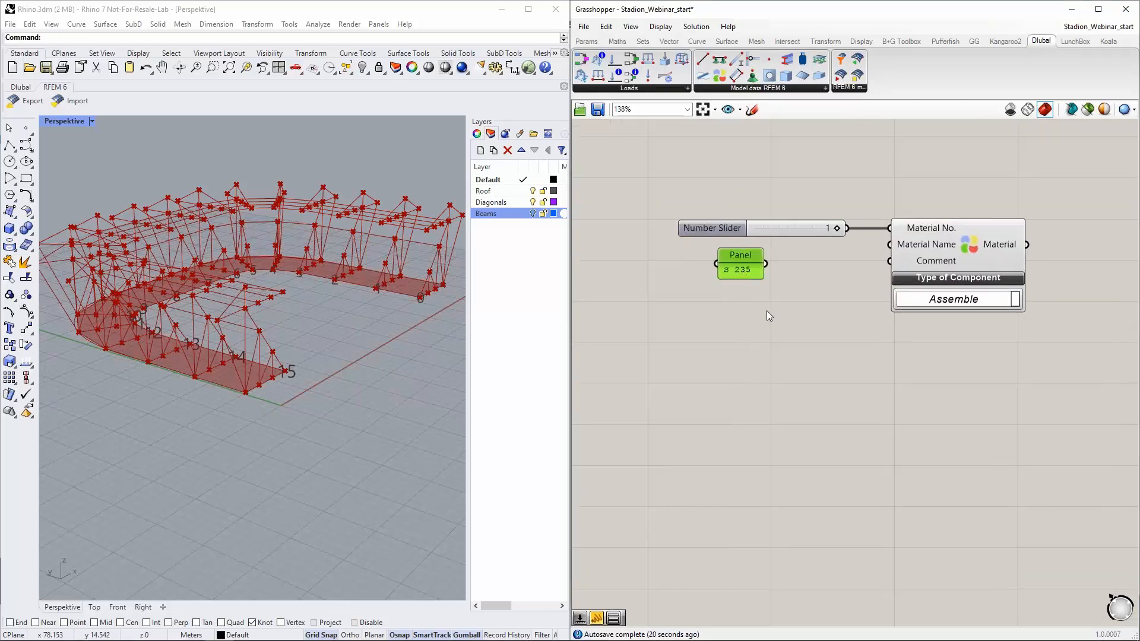
# Try appending "| EN 1993-1-1" to the S 235 panel, discard the edit, and remove the panel.
pyautogui.doubleClick(752, 271)
pyautogui.click(754, 234)
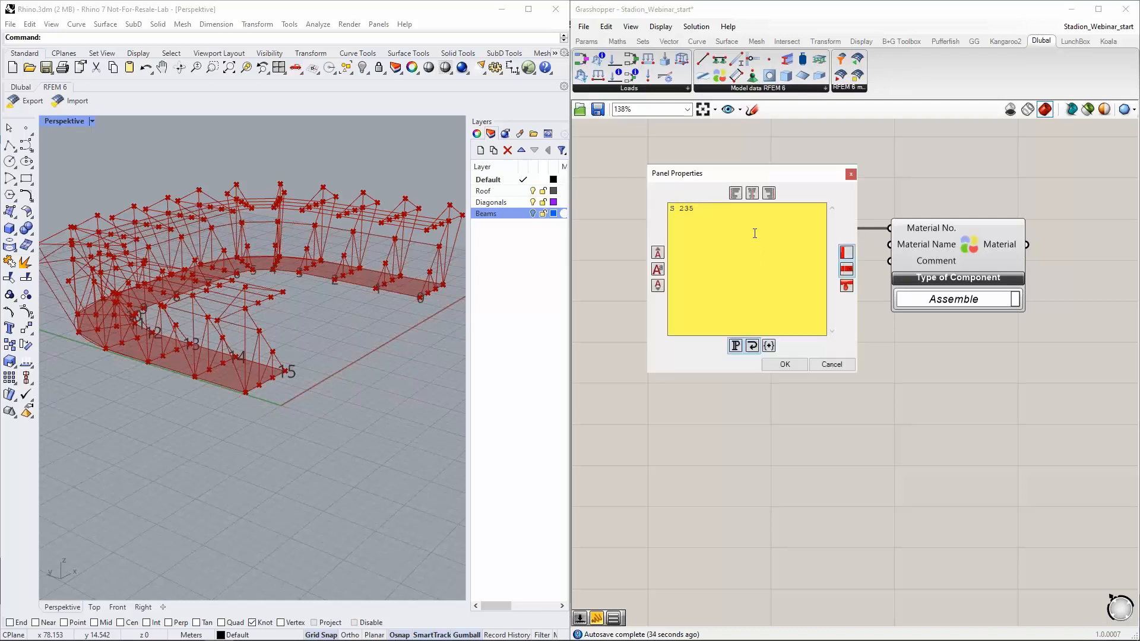
pyautogui.write('| EN 1993-1-1')
pyautogui.click(831, 365)
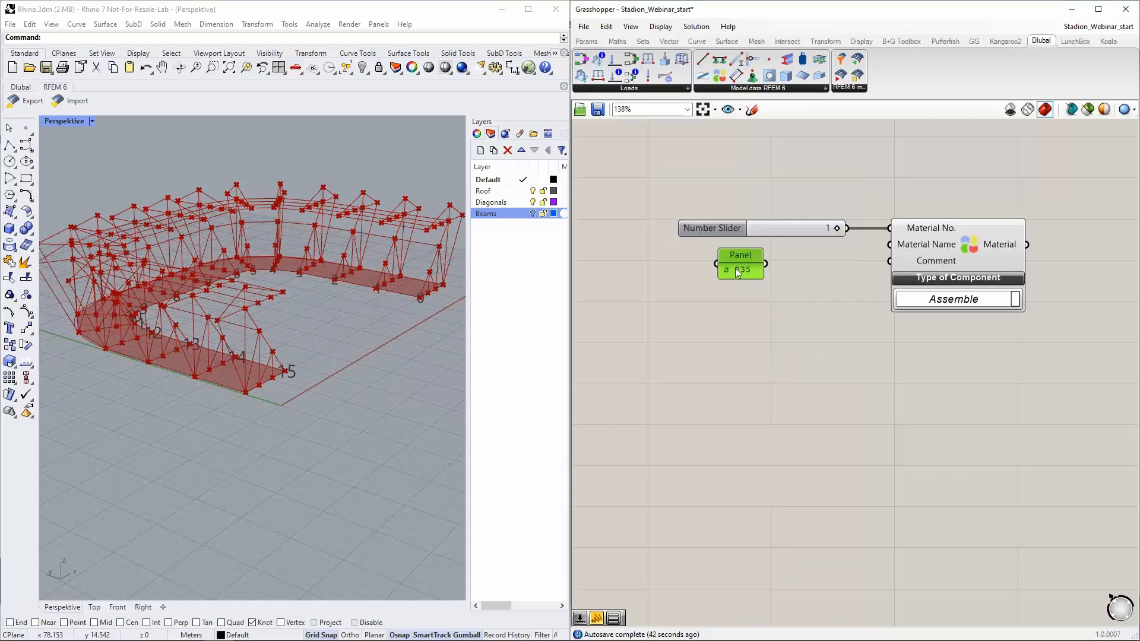
pyautogui.moveTo(733, 268); pyautogui.dragTo(741, 282)
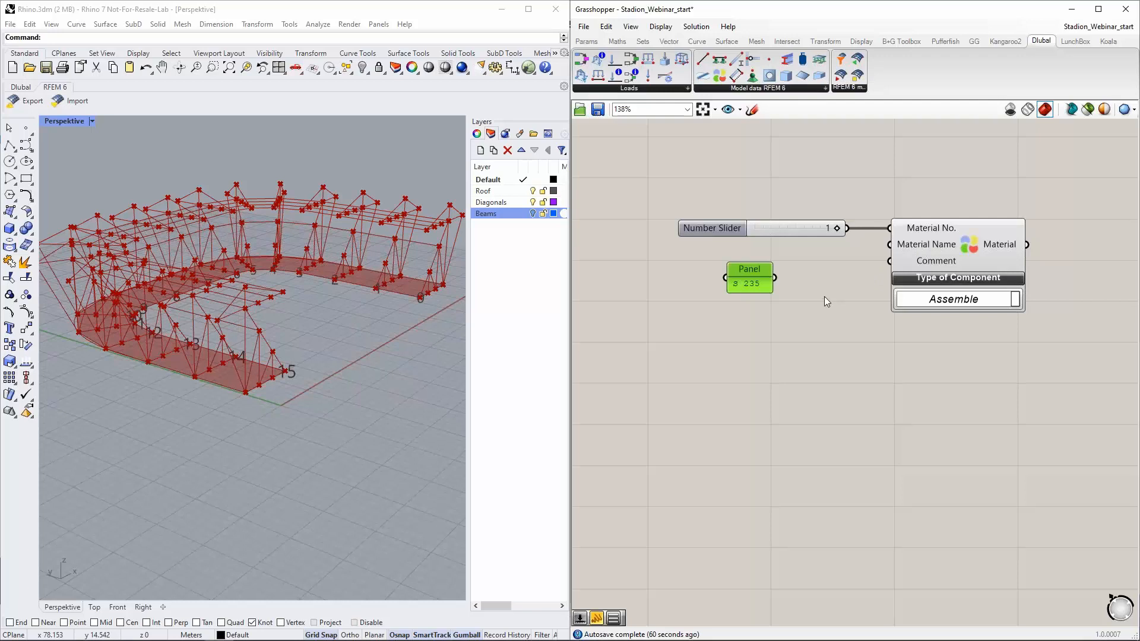
pyautogui.scroll(-2, 839, 297)
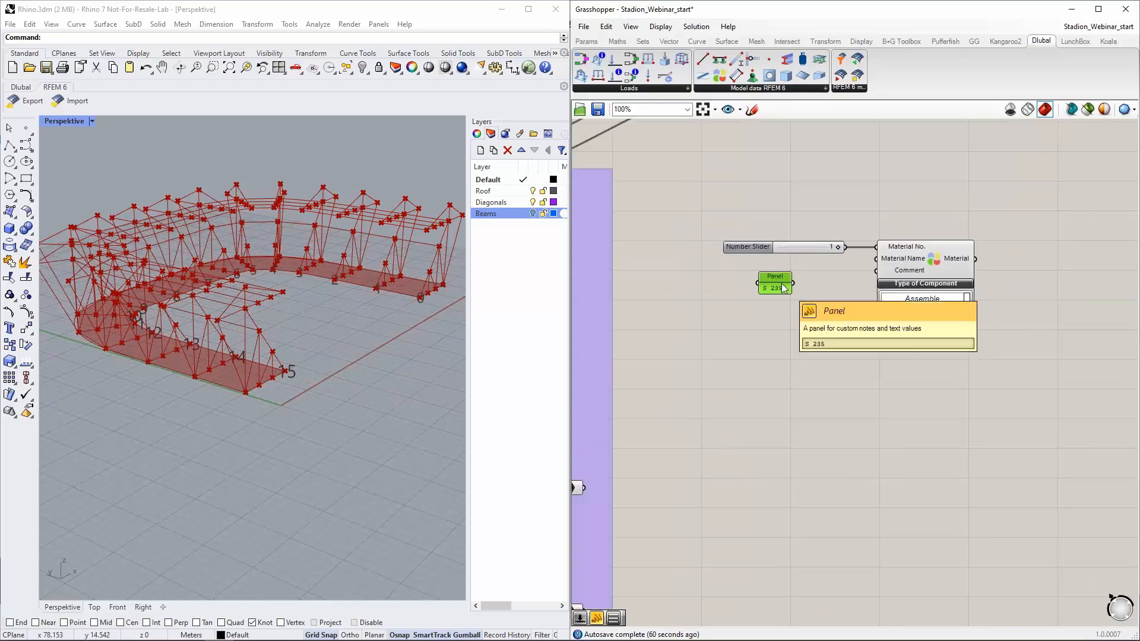
pyautogui.scroll(-3, 798, 296)
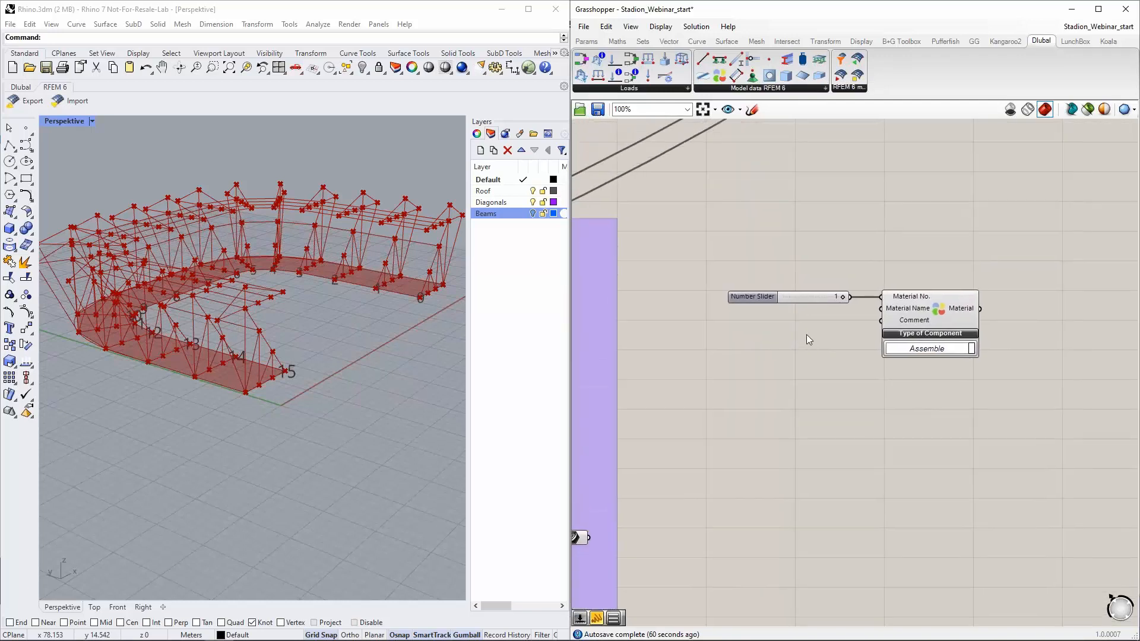
# Move the Materials panel up below the material number slider and enlarge it to show its whole list.
pyautogui.moveTo(841, 417); pyautogui.dragTo(832, 338, button='right')
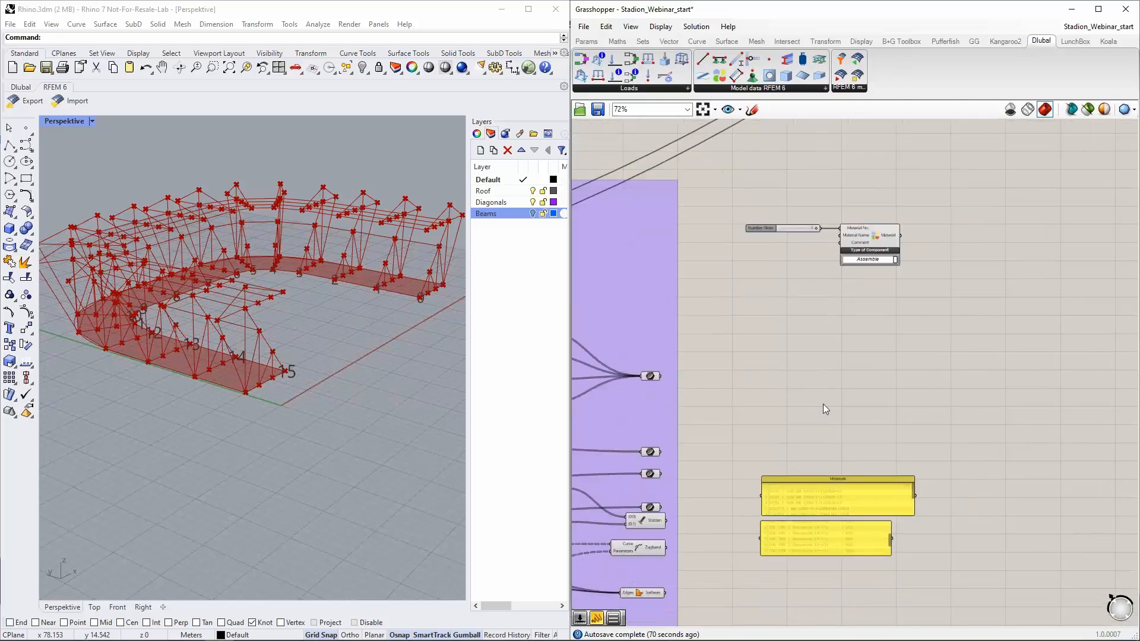
pyautogui.scroll(2, 822, 405)
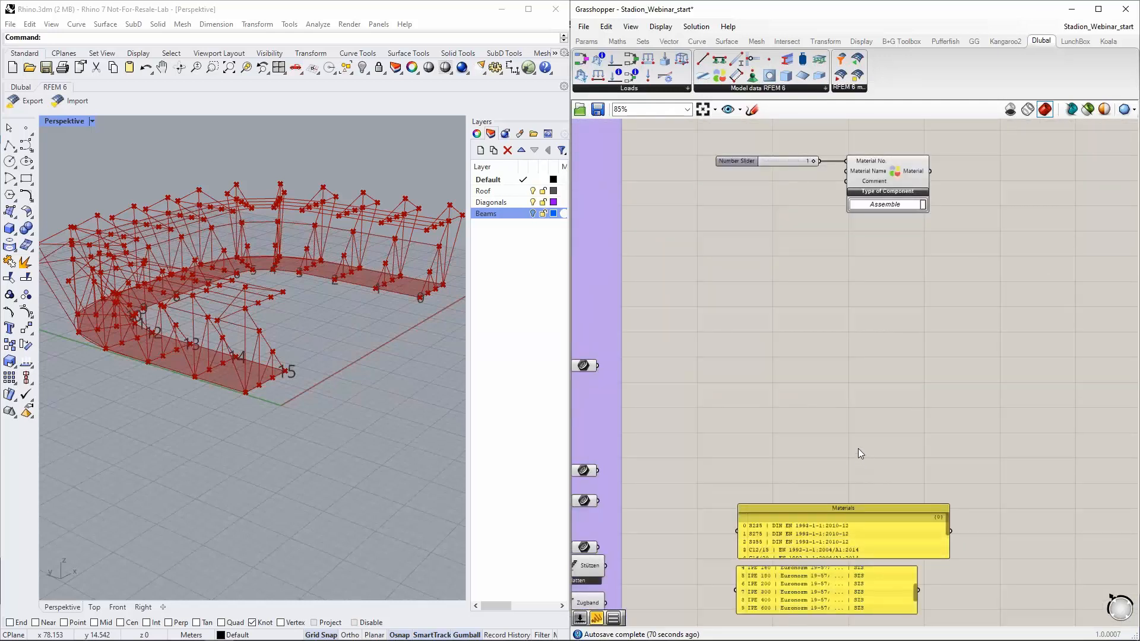
pyautogui.moveTo(763, 353); pyautogui.dragTo(774, 376, button='right')
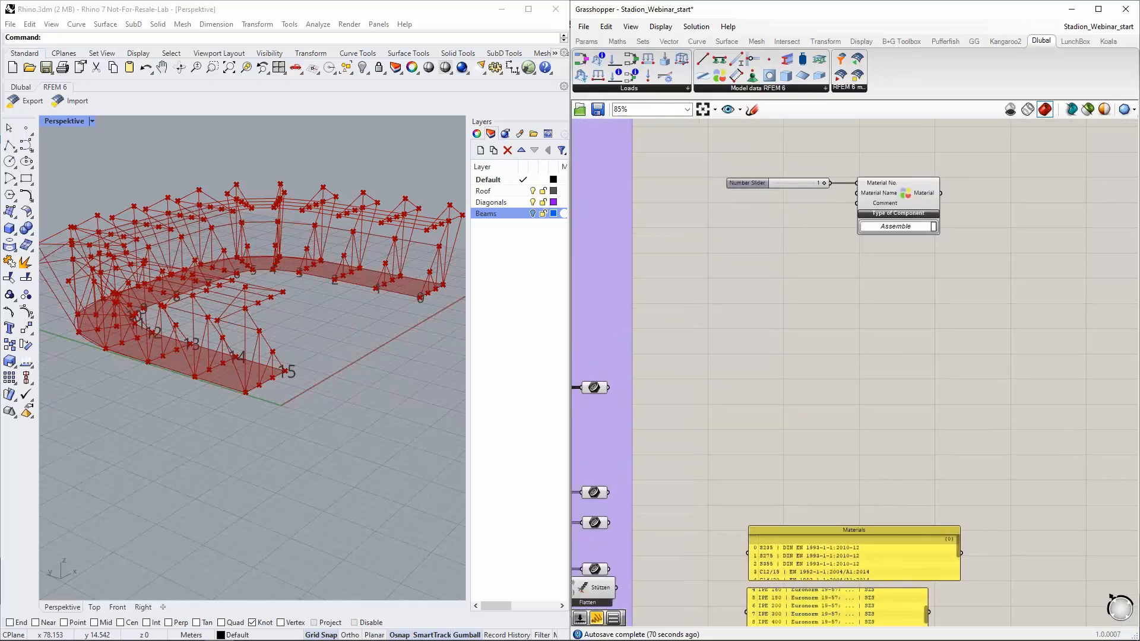
pyautogui.moveTo(856, 556); pyautogui.dragTo(758, 365)
pyautogui.scroll(1, 685, 309)
pyautogui.scroll(2, 685, 309)
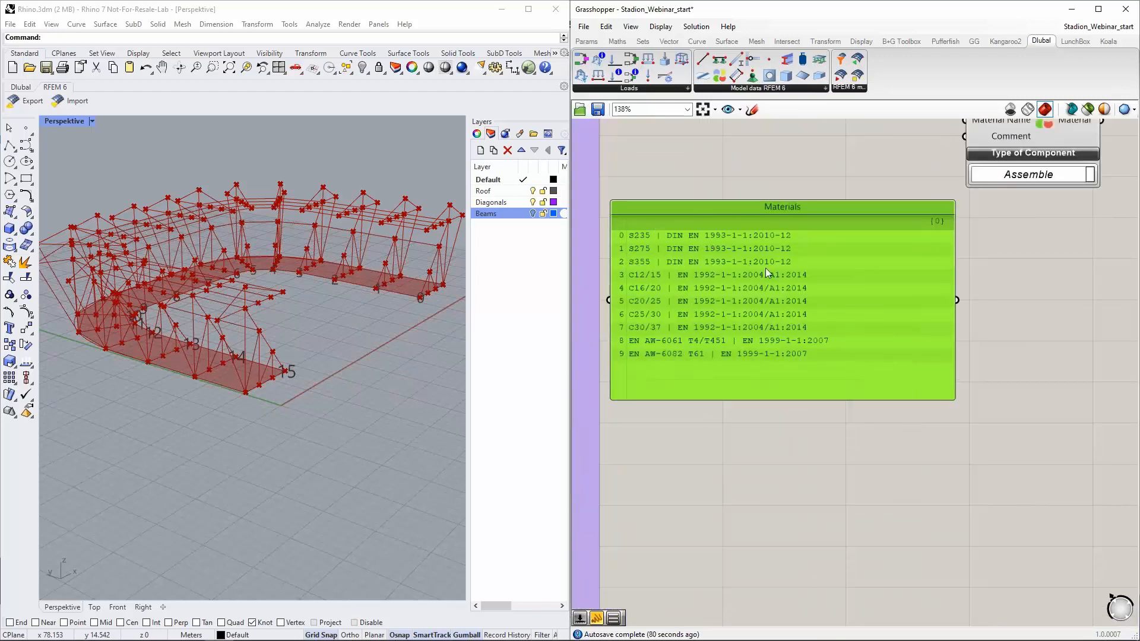
# Look over the material entries with their standards and trim the empty space at the base of the Materials panel.
pyautogui.click(707, 421)
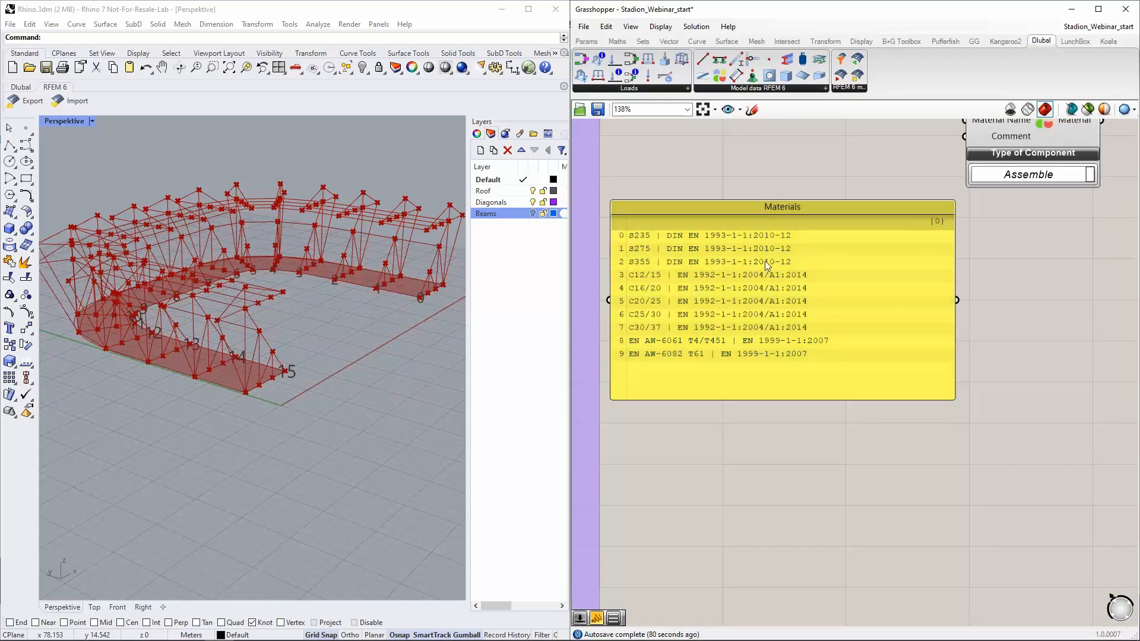
pyautogui.click(864, 246)
pyautogui.click(783, 425)
pyautogui.scroll(-2, 771, 426)
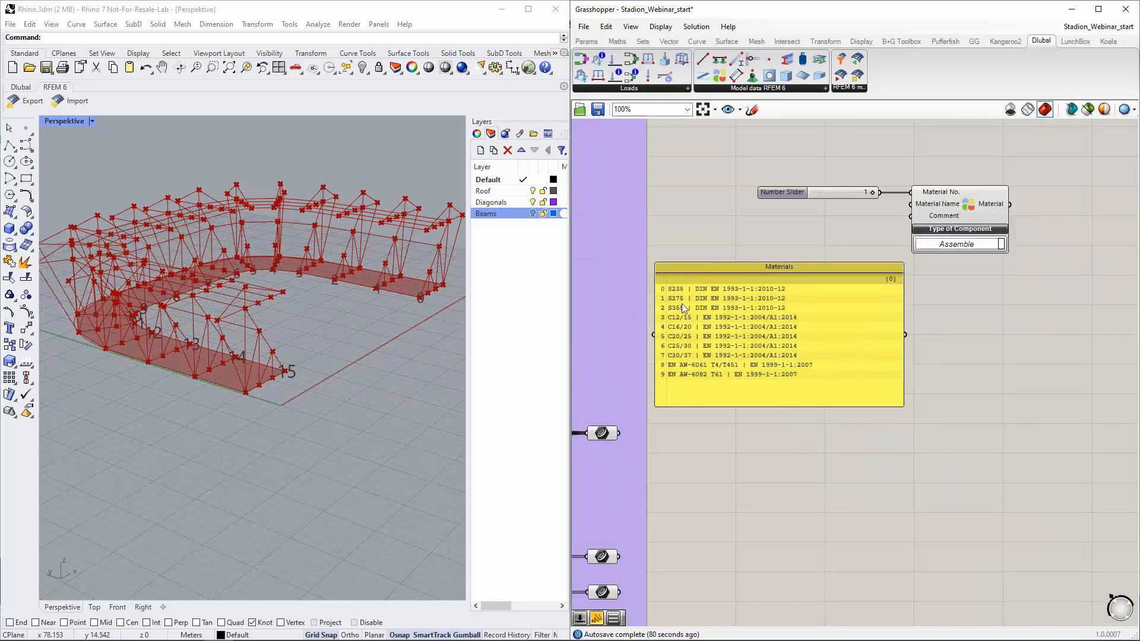
pyautogui.scroll(2, 705, 297)
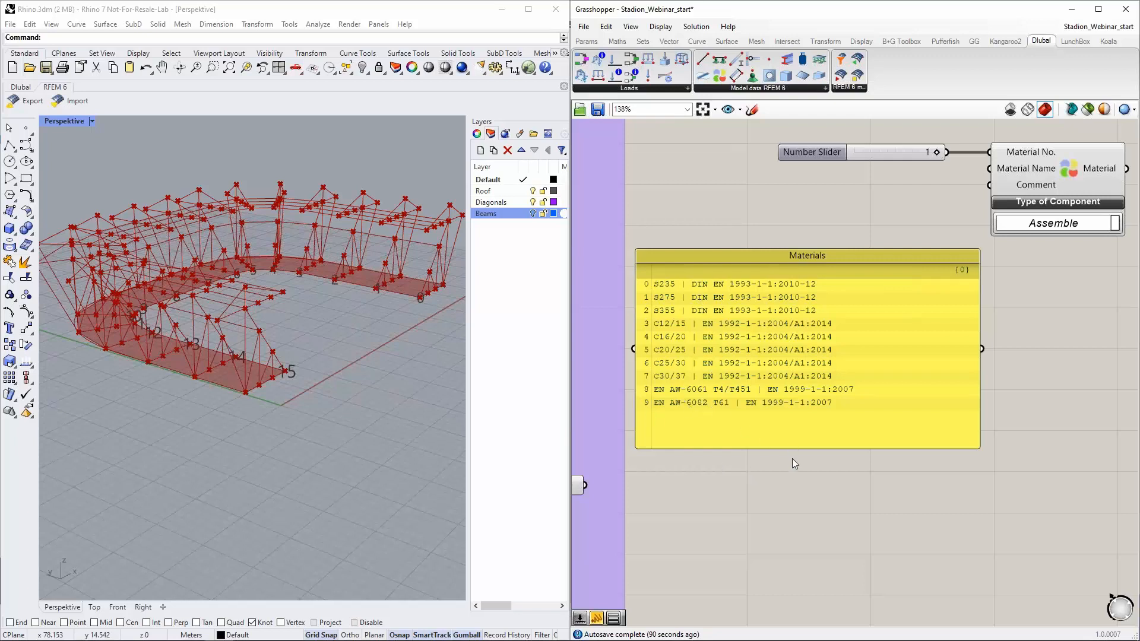
pyautogui.moveTo(768, 448); pyautogui.dragTo(766, 416)
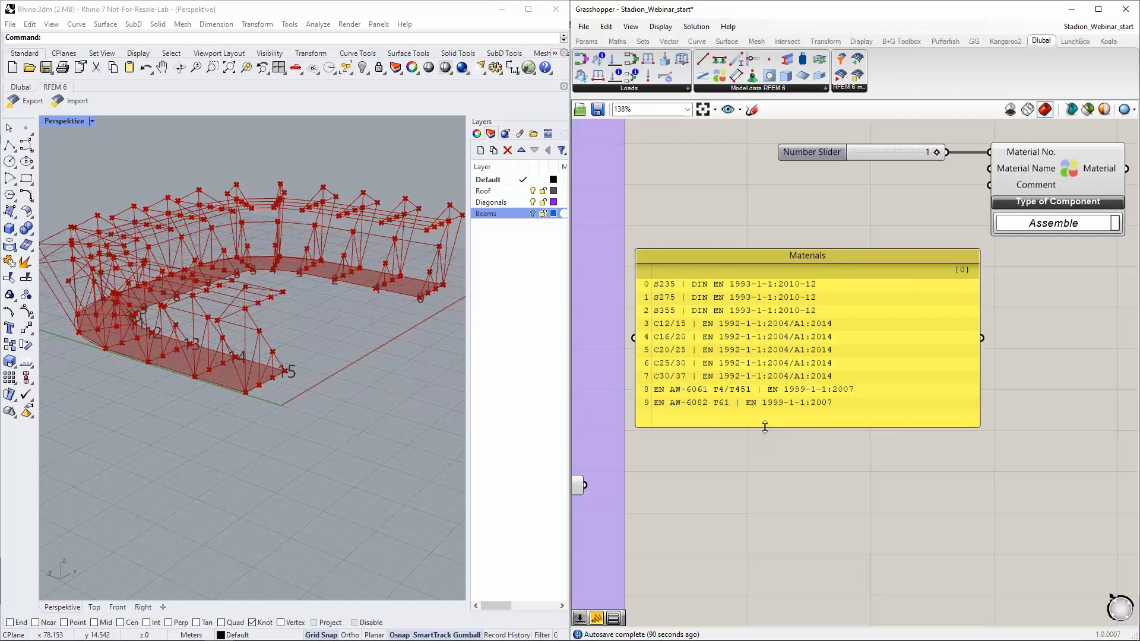
# Add a List Item component next to the Materials panel and feed the panel into its List input.
pyautogui.doubleClick(714, 468)
pyautogui.write('list item')
pyautogui.click(726, 454)
pyautogui.moveTo(719, 468); pyautogui.dragTo(962, 482)
pyautogui.moveTo(983, 340); pyautogui.dragTo(1011, 471)
pyautogui.moveTo(882, 356); pyautogui.dragTo(793, 302)
pyautogui.moveTo(1012, 475); pyautogui.dragTo(990, 290)
pyautogui.scroll(-1, 867, 294)
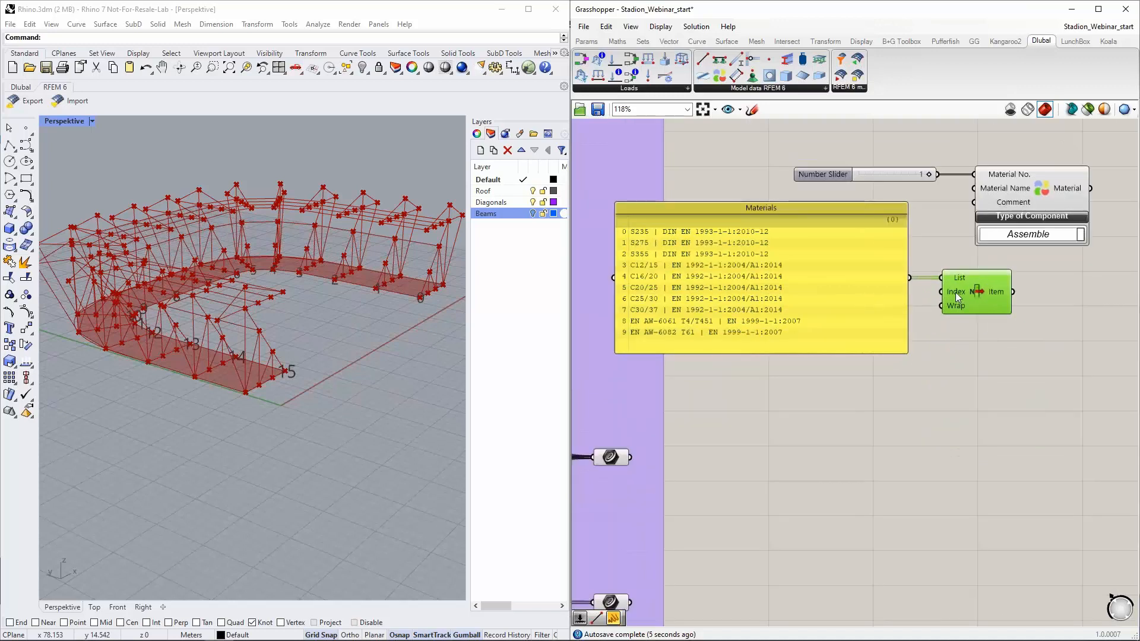
# Create a 0 to 9 number slider, set it to 0, and connect it to List Item's Index input.
pyautogui.doubleClick(786, 400)
pyautogui.write('9')
pyautogui.press('Return')
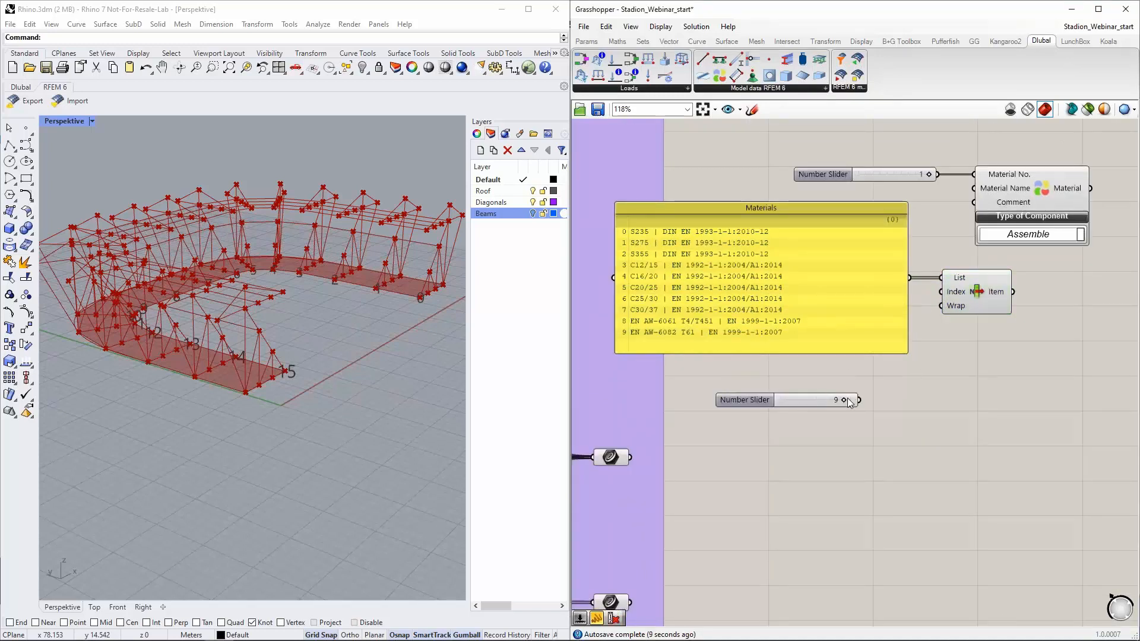
pyautogui.moveTo(845, 400); pyautogui.dragTo(784, 400)
pyautogui.moveTo(859, 400); pyautogui.dragTo(940, 292)
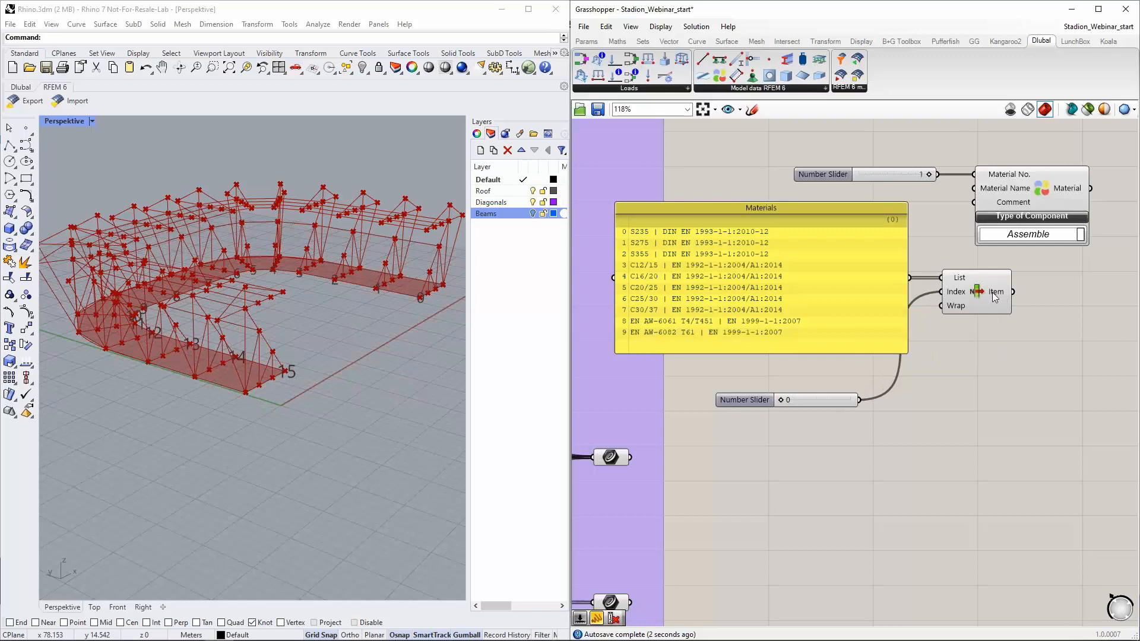
# Check the selected material in a temporary panel on List Item's output and delete that panel.
pyautogui.moveTo(999, 296)
pyautogui.doubleClick(980, 379)
pyautogui.write('"')
pyautogui.press('Return')
pyautogui.moveTo(1034, 358); pyautogui.dragTo(1055, 359)
pyautogui.moveTo(1014, 291); pyautogui.dragTo(1005, 389)
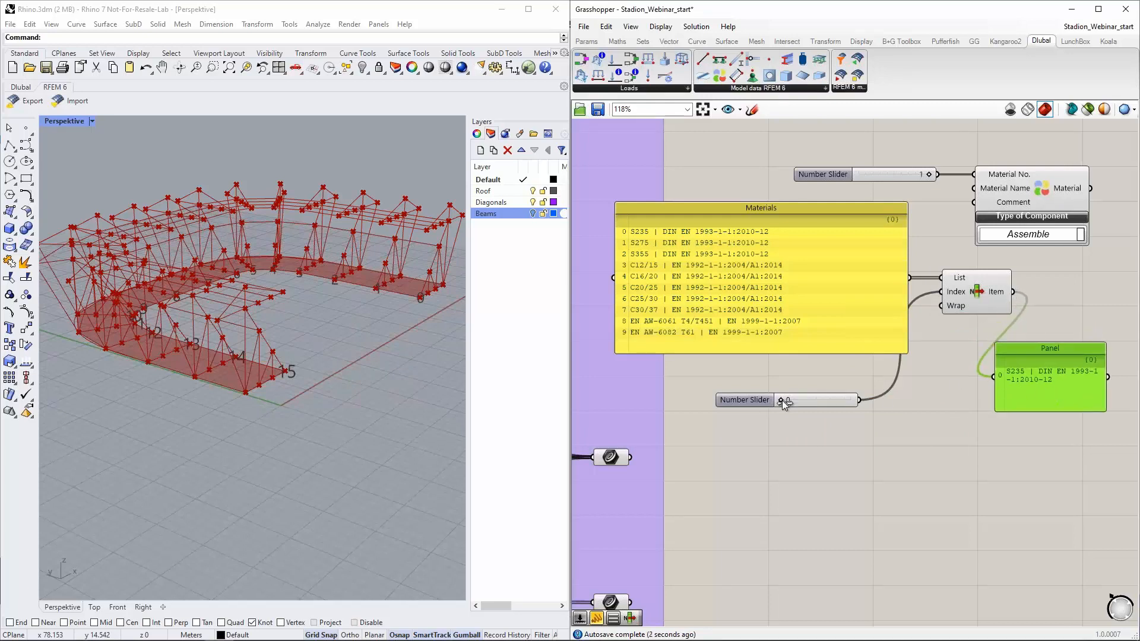
pyautogui.moveTo(783, 404)
pyautogui.mouseDown()
pyautogui.moveTo(811, 406)
pyautogui.moveTo(781, 404)
pyautogui.mouseUp()
pyautogui.press('Delete')
# Rearrange the Materials panel, index slider and List Item so the Material component and its number slider sit to their right.
pyautogui.moveTo(946, 427); pyautogui.dragTo(781, 287)
pyautogui.scroll(-2, 925, 312)
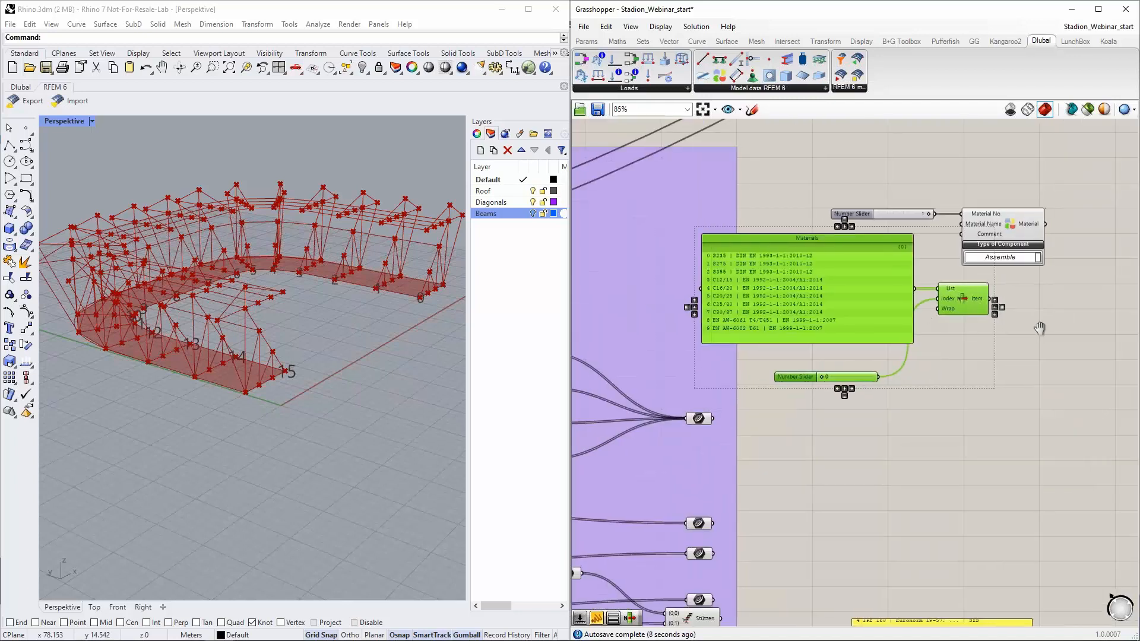
pyautogui.moveTo(1039, 328); pyautogui.dragTo(923, 320, button='right')
pyautogui.click(1006, 319)
pyautogui.moveTo(977, 219); pyautogui.dragTo(942, 208)
pyautogui.moveTo(851, 429); pyautogui.dragTo(792, 248)
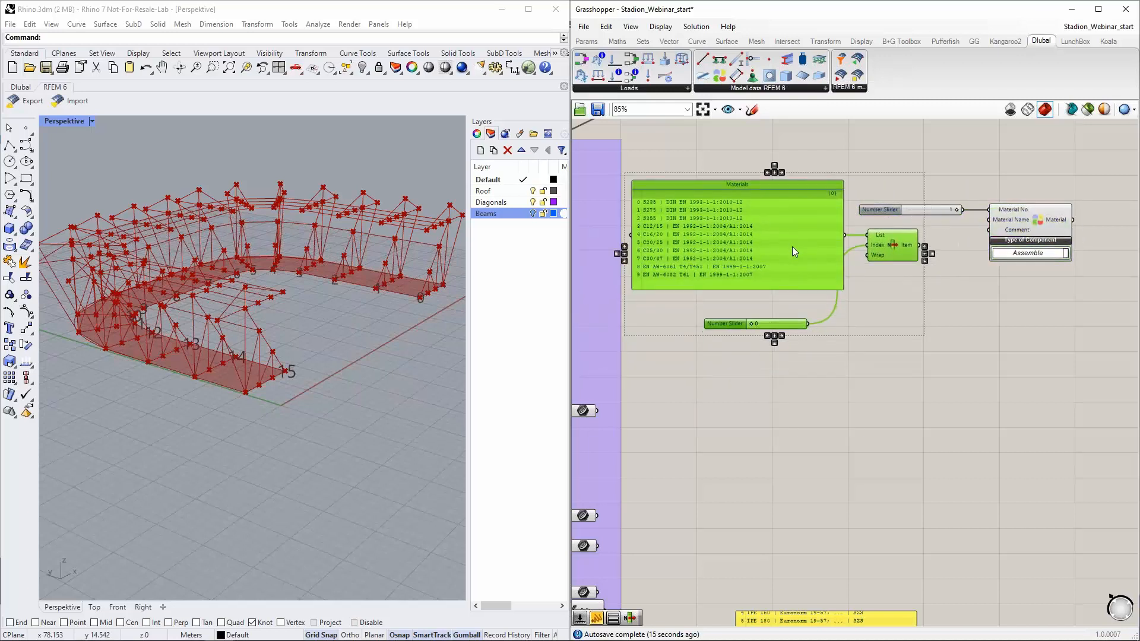
pyautogui.click(1010, 293)
# Connect List Item's Item output to the Material component's Material Name input.
pyautogui.scroll(3, 941, 255)
pyautogui.moveTo(908, 244); pyautogui.dragTo(1002, 215)
pyautogui.scroll(-2, 1006, 273)
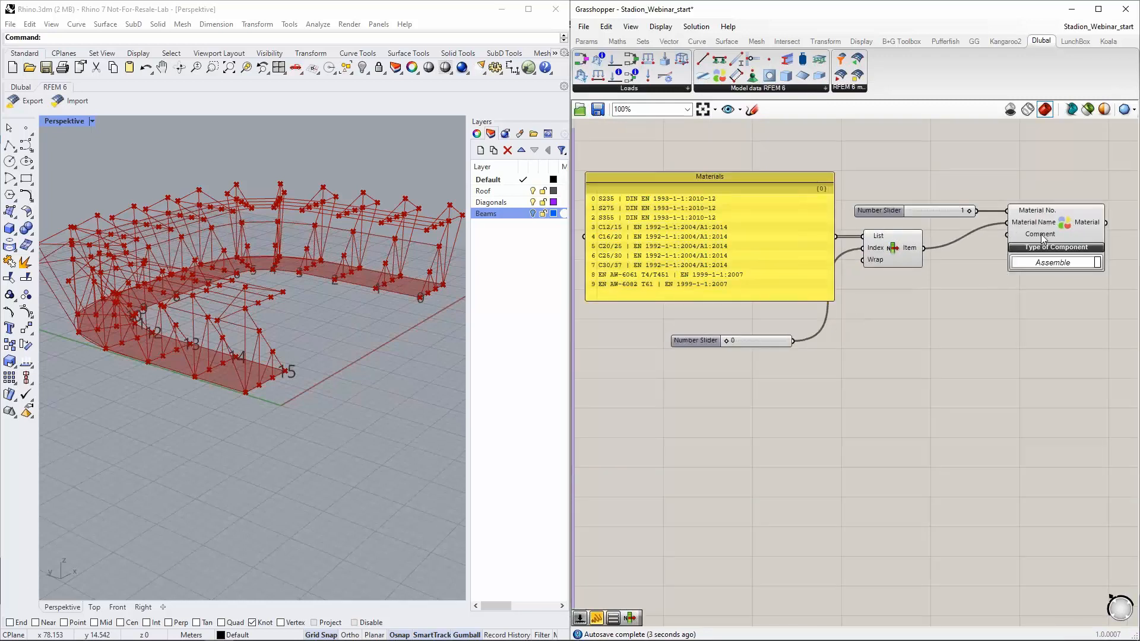
# Duplicate the complete material setup and place the copy directly below the original.
pyautogui.moveTo(1043, 238)
pyautogui.scroll(-2, 980, 271)
pyautogui.moveTo(950, 303); pyautogui.dragTo(882, 279, button='right')
pyautogui.scroll(1, 835, 274)
pyautogui.moveTo(1035, 364); pyautogui.dragTo(686, 170)
pyautogui.hotkey('ctrl', 'c')
pyautogui.hotkey('ctrl', 'v')
pyautogui.moveTo(961, 248); pyautogui.dragTo(956, 361)
pyautogui.click(931, 252)
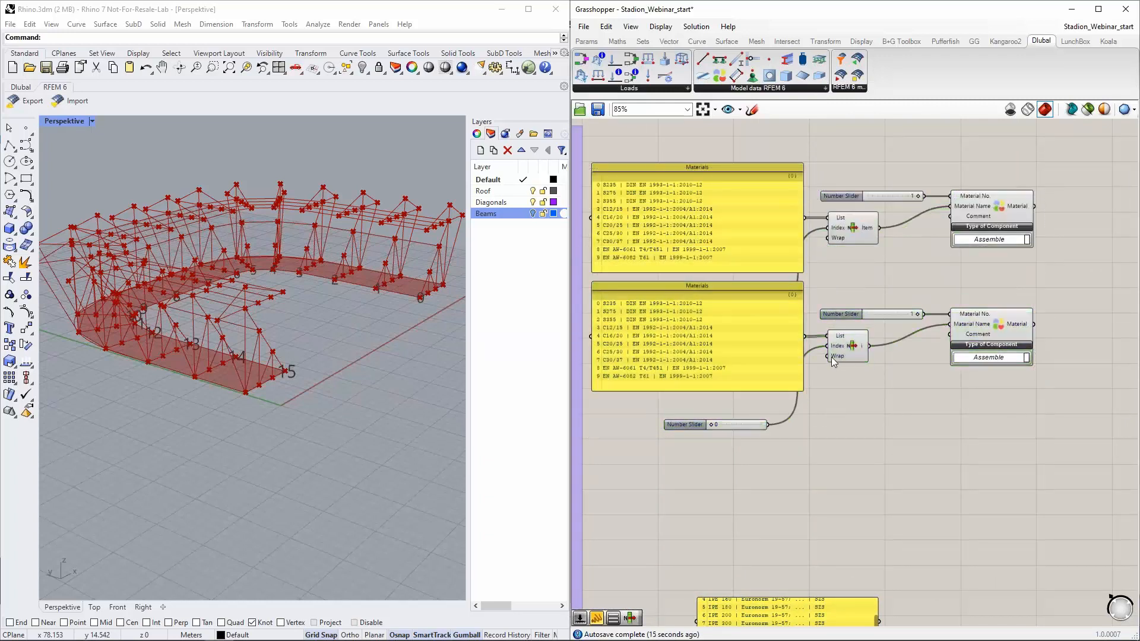
# Set the duplicated setup's index slider to 7 and its Material No. slider to a maximum and value of 2.
pyautogui.moveTo(710, 422); pyautogui.dragTo(747, 427)
pyautogui.click(850, 313)
pyautogui.doubleClick(844, 315)
pyautogui.doubleClick(895, 365)
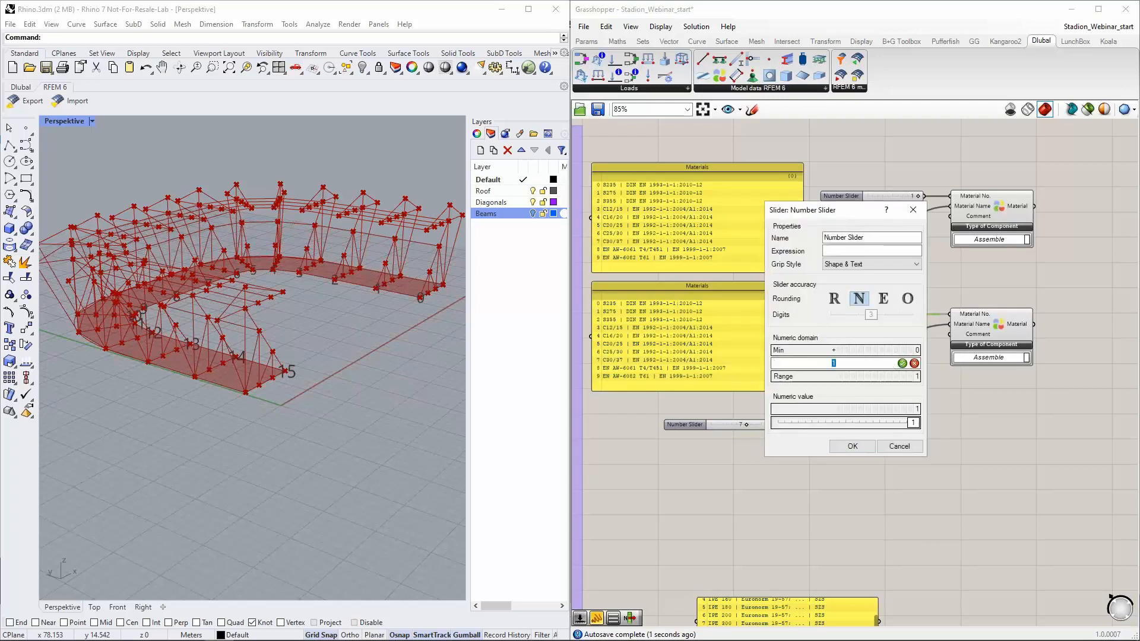
pyautogui.press('Return')
pyautogui.moveTo(848, 422); pyautogui.dragTo(905, 425)
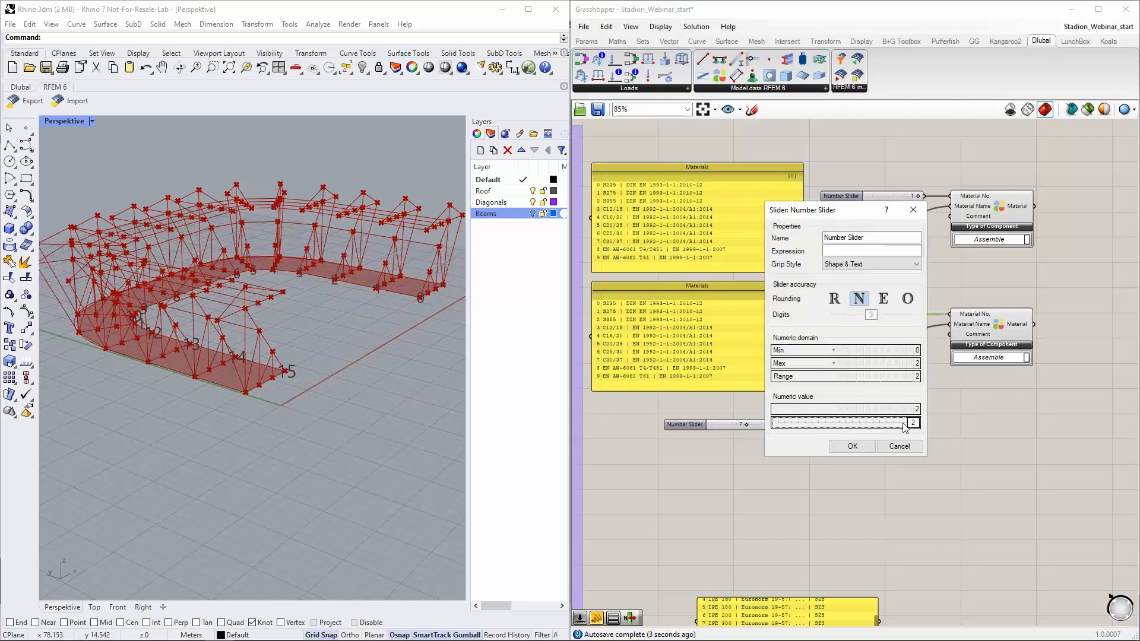
pyautogui.click(853, 446)
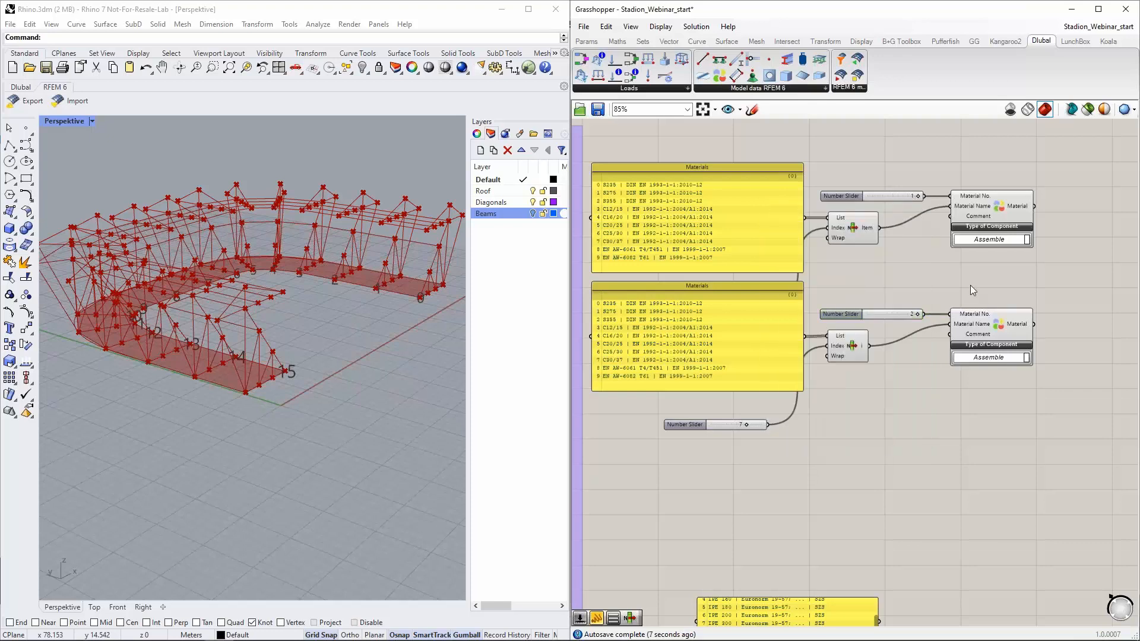
# Place a Dlubal Section component below the two Material components, in line with them.
pyautogui.scroll(-2, 970, 285)
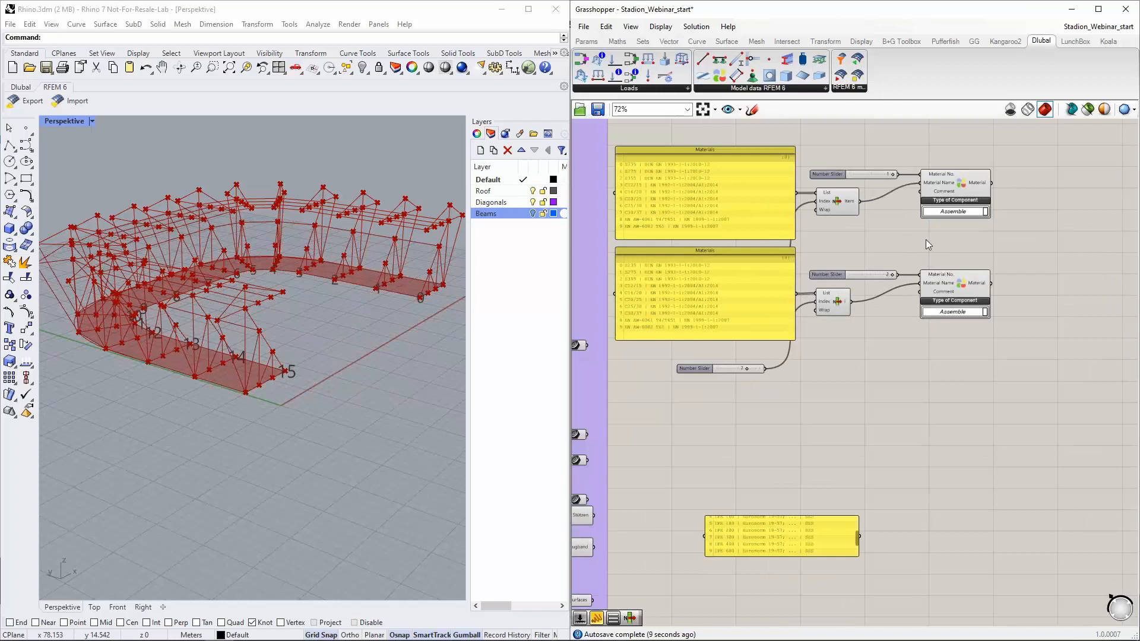
pyautogui.moveTo(941, 255); pyautogui.dragTo(889, 247, button='right')
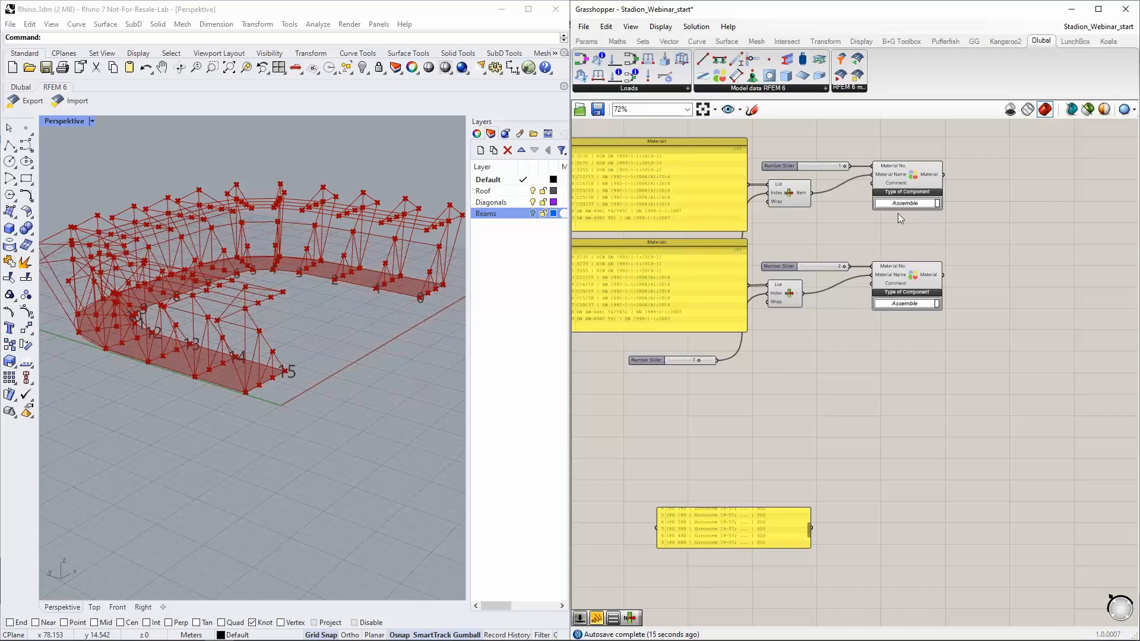
pyautogui.moveTo(854, 233); pyautogui.dragTo(848, 222, button='right')
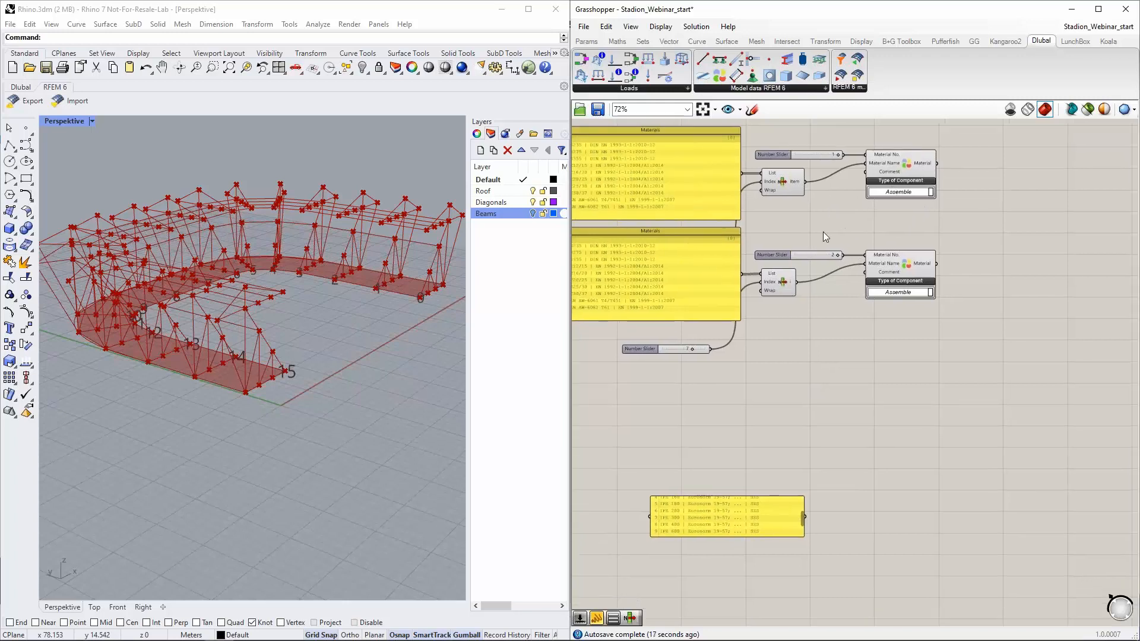
pyautogui.click(520, 298)
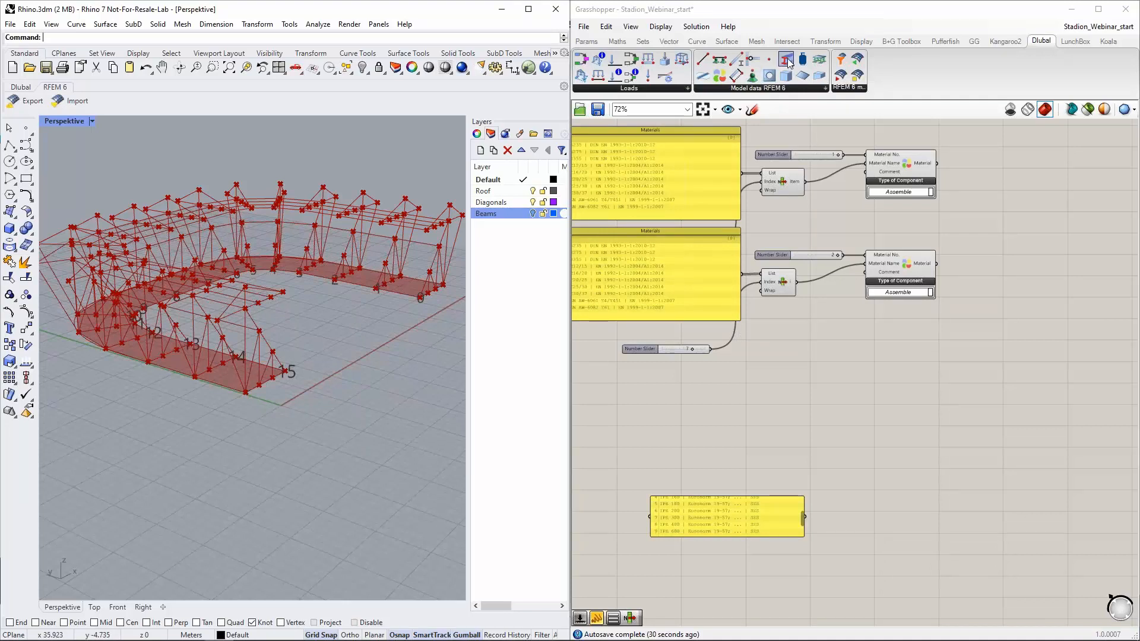
pyautogui.moveTo(788, 62); pyautogui.dragTo(902, 397)
pyautogui.scroll(3, 902, 397)
pyautogui.moveTo(825, 419); pyautogui.dragTo(893, 310, button='right')
pyautogui.moveTo(986, 294); pyautogui.dragTo(969, 328)
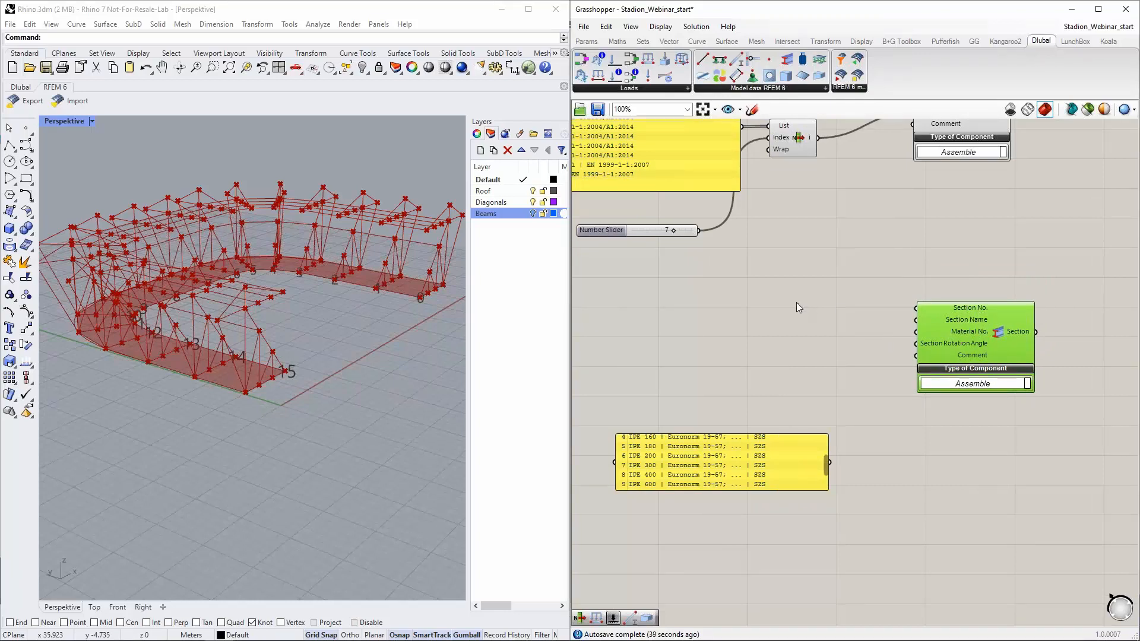
# Copy the material number slider beside the Section component, set it to 1 and connect it to Section No.
pyautogui.moveTo(800, 246); pyautogui.dragTo(803, 303, button='right')
pyautogui.click(838, 162)
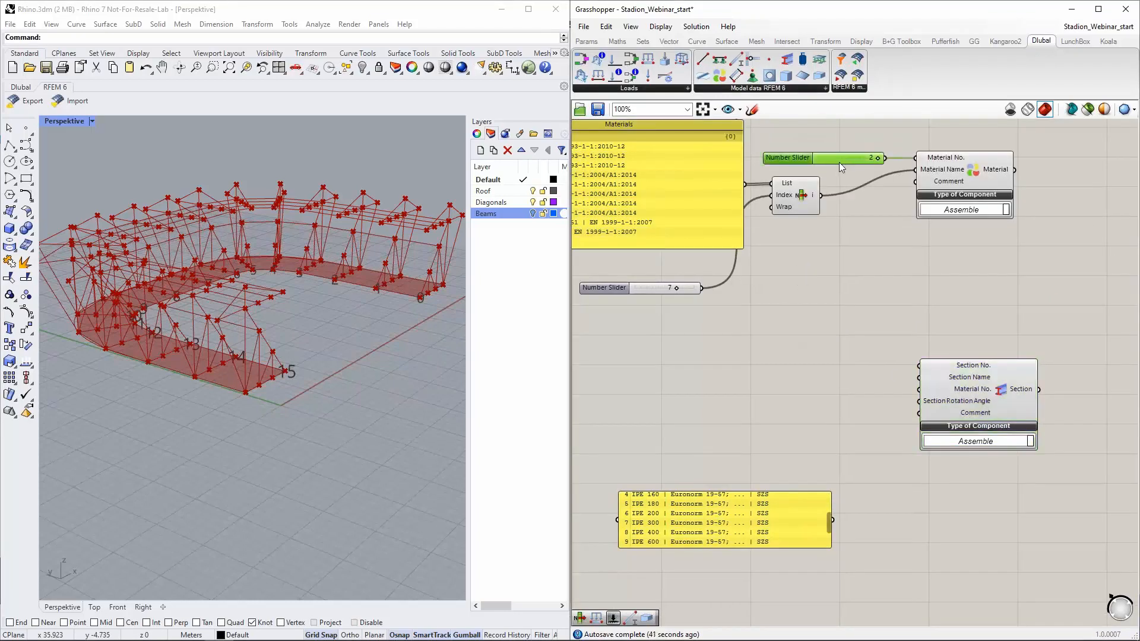
pyautogui.keyDown('alt'); pyautogui.moveTo(839, 163); pyautogui.dragTo(985, 363); pyautogui.keyUp('alt')
pyautogui.scroll(2, 877, 453)
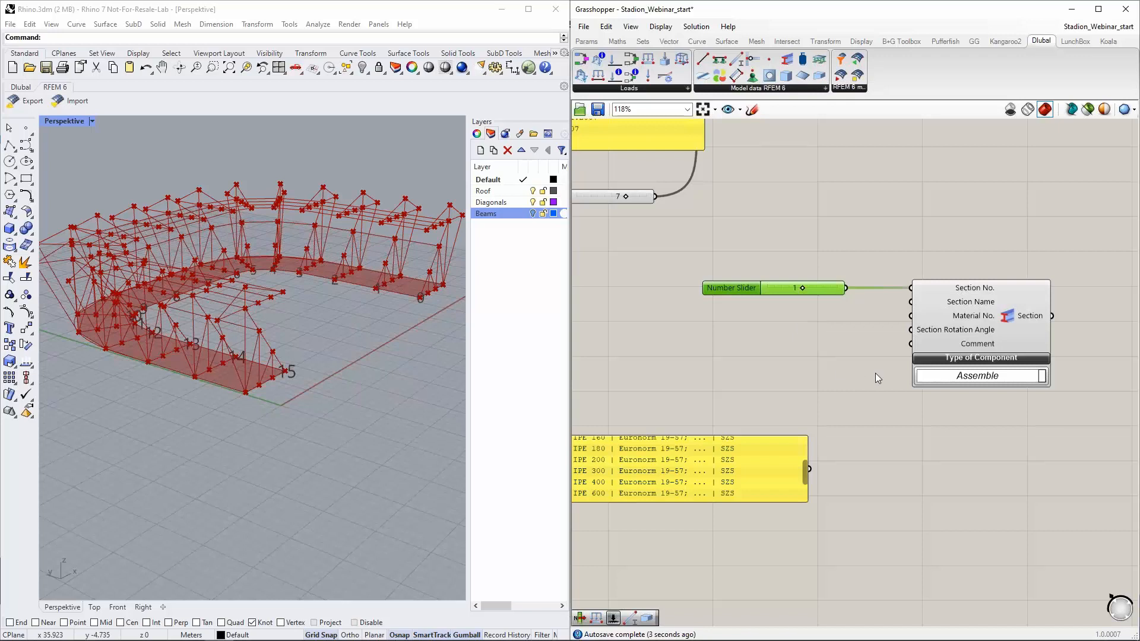
# Create a temporary panel containing IPE 300 beside the Section component, and delete it.
pyautogui.moveTo(814, 356); pyautogui.dragTo(842, 359, button='right')
pyautogui.doubleClick(772, 354)
pyautogui.write('"')
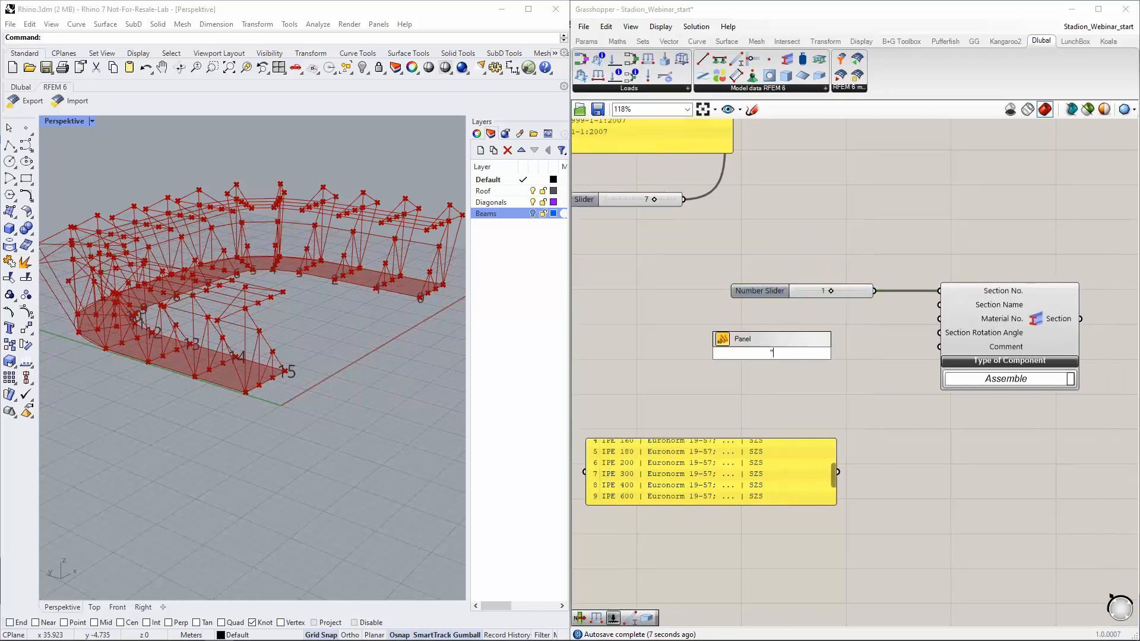
pyautogui.write('IPE 300')
pyautogui.press('Return')
pyautogui.click(775, 359)
pyautogui.press('Delete')
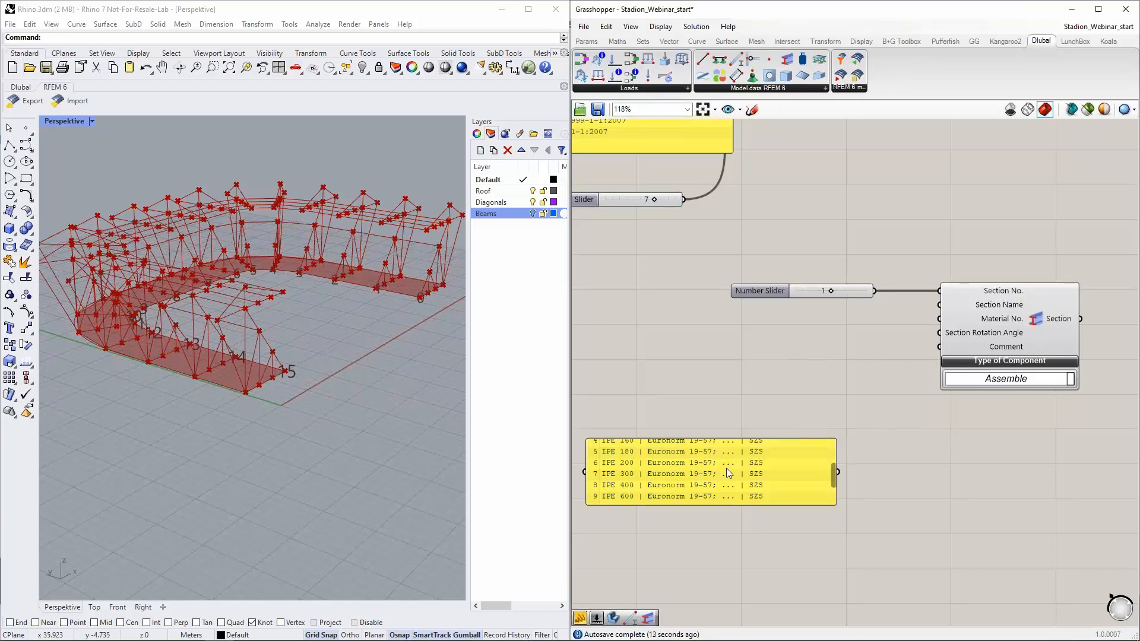
# Move the cross-section list panel beneath the section number slider and place copies of List Item and its index slider below it.
pyautogui.moveTo(832, 479); pyautogui.dragTo(832, 460)
pyautogui.moveTo(665, 481); pyautogui.dragTo(685, 372)
pyautogui.scroll(-2, 700, 343)
pyautogui.scroll(-1, 700, 343)
pyautogui.click(771, 161)
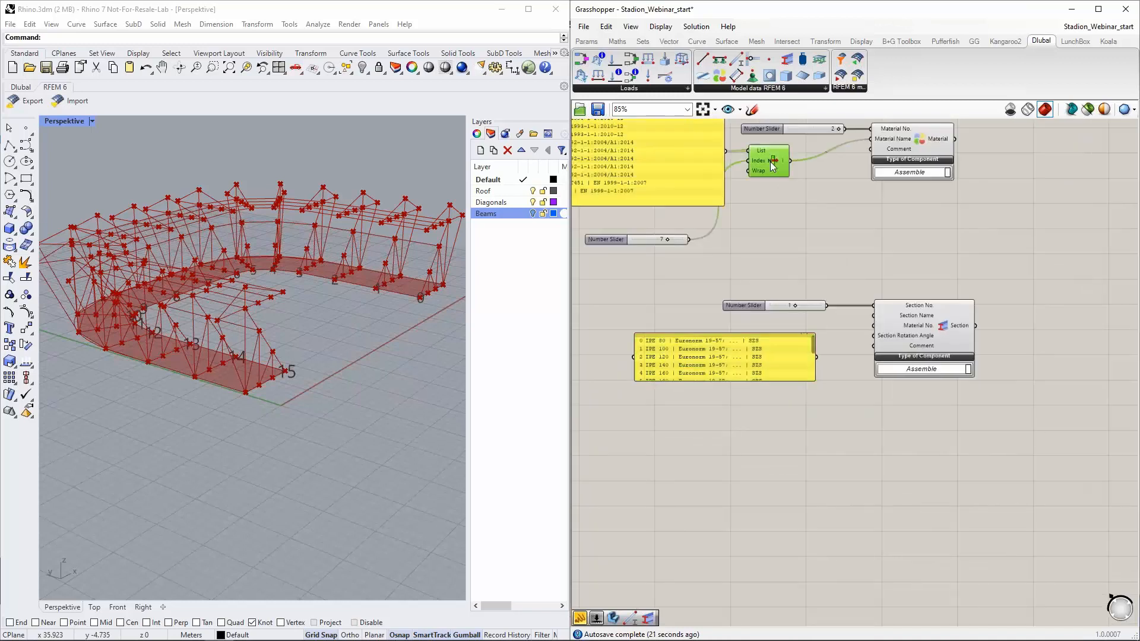
pyautogui.keyDown('shift'); pyautogui.click(642, 240); pyautogui.keyUp('shift')
pyautogui.hotkey('ctrl', 'c')
pyautogui.hotkey('ctrl', 'v')
pyautogui.moveTo(680, 243); pyautogui.dragTo(751, 524)
# Connect the cross-section panel to the copied List Item's List input and move the index slider directly below the panel.
pyautogui.click(910, 440)
pyautogui.moveTo(817, 358); pyautogui.dragTo(815, 408)
pyautogui.moveTo(748, 501); pyautogui.dragTo(758, 419)
pyautogui.scroll(2, 705, 364)
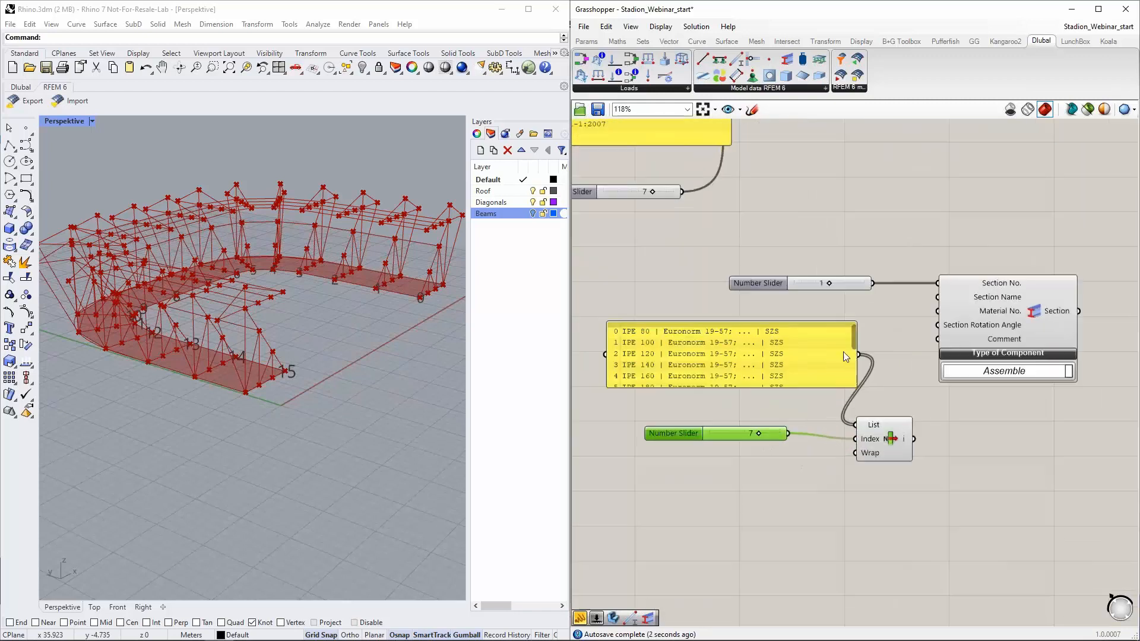
# Set the cross-section index slider to 8 for IPE 400 and connect List Item's output to Section Name.
pyautogui.moveTo(854, 339); pyautogui.dragTo(852, 356)
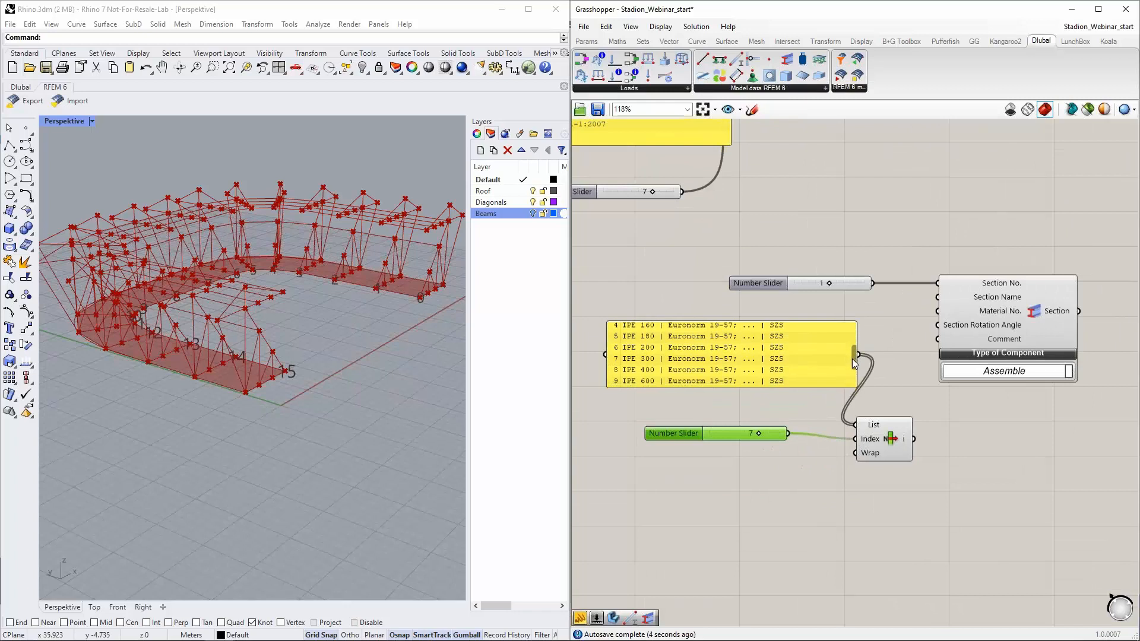
pyautogui.moveTo(759, 435); pyautogui.dragTo(765, 437)
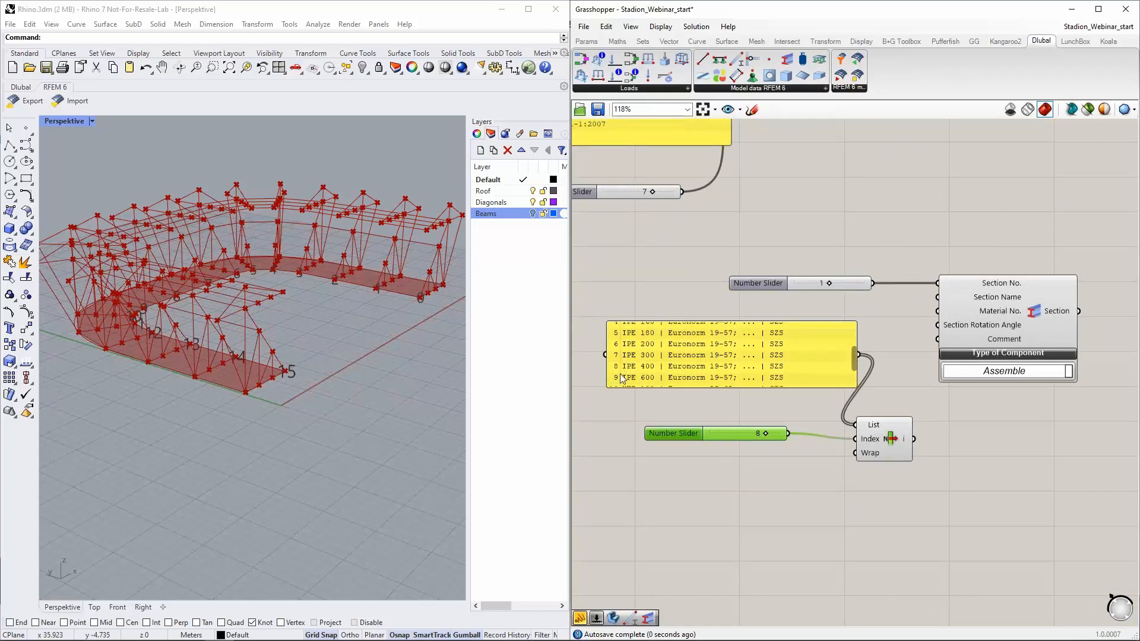
pyautogui.moveTo(914, 440); pyautogui.dragTo(938, 297)
# Rearrange the cross-section panel, index slider, List Item and Section component into a compact row without overlaps.
pyautogui.click(796, 364)
pyautogui.moveTo(795, 358); pyautogui.dragTo(753, 339)
pyautogui.moveTo(742, 434); pyautogui.dragTo(680, 388)
pyautogui.moveTo(889, 442); pyautogui.dragTo(872, 318)
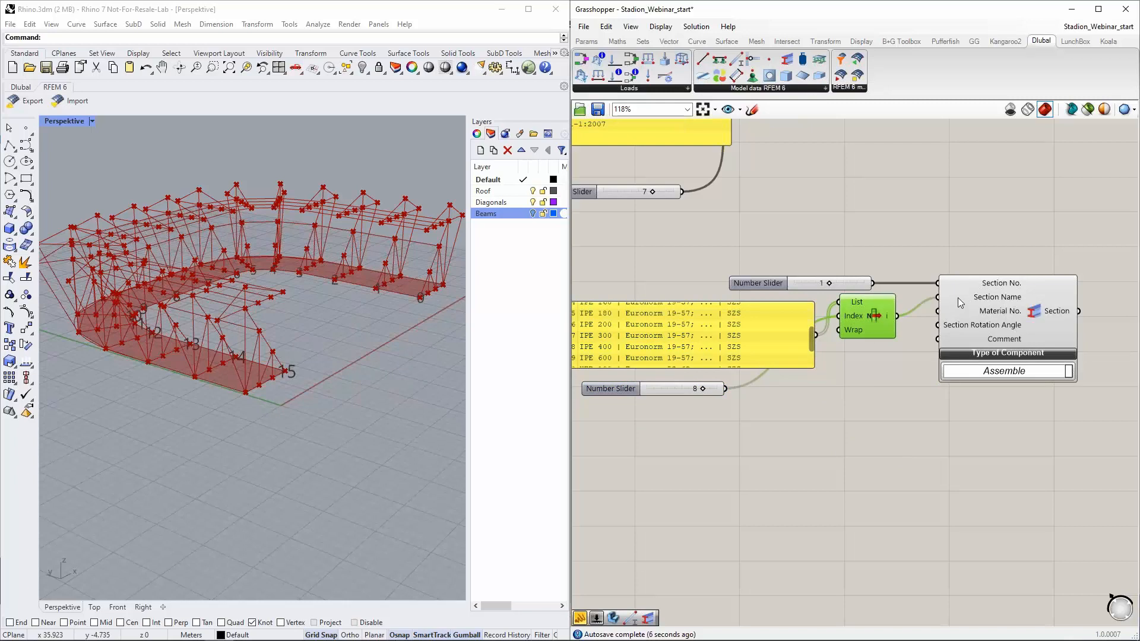
pyautogui.moveTo(992, 313); pyautogui.dragTo(1015, 312)
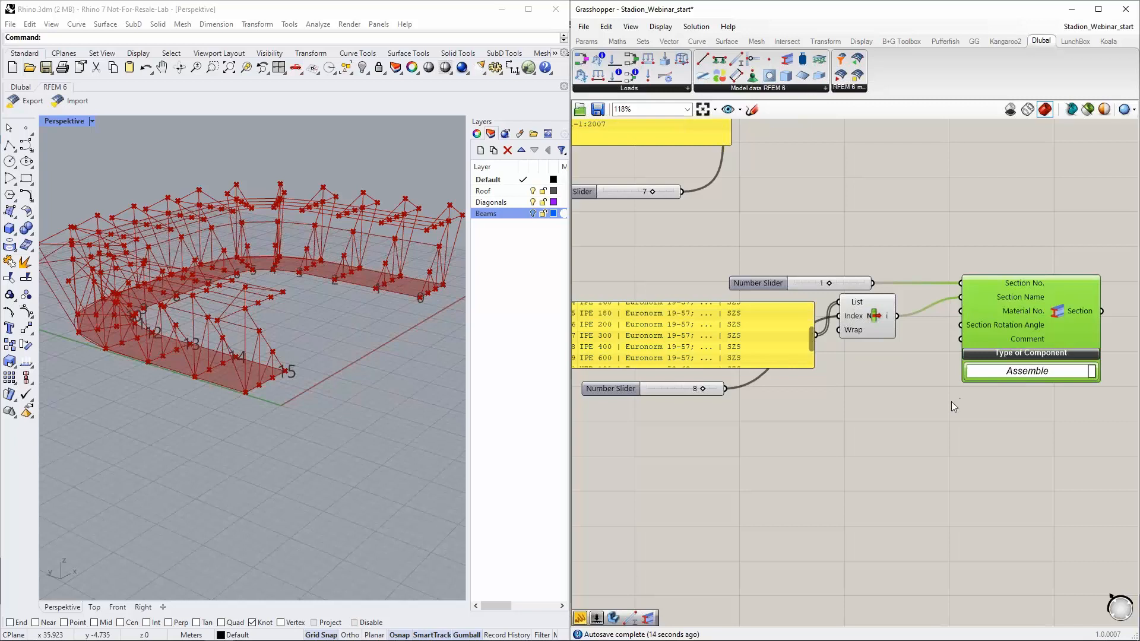
# Create a number slider set to 1 beside the Section component's Material No. input, and delete it.
pyautogui.scroll(-1, 953, 393)
pyautogui.scroll(1, 1010, 323)
pyautogui.moveTo(935, 252); pyautogui.dragTo(927, 340, button='right')
pyautogui.scroll(-1, 926, 317)
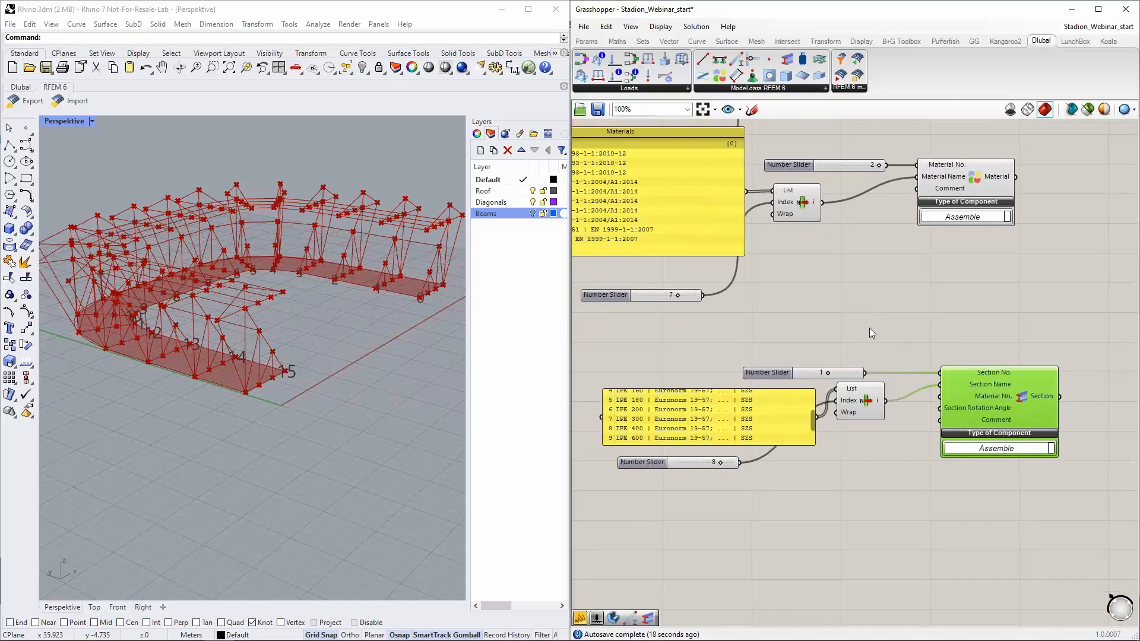
pyautogui.doubleClick(877, 453)
pyautogui.write('1')
pyautogui.press('Return')
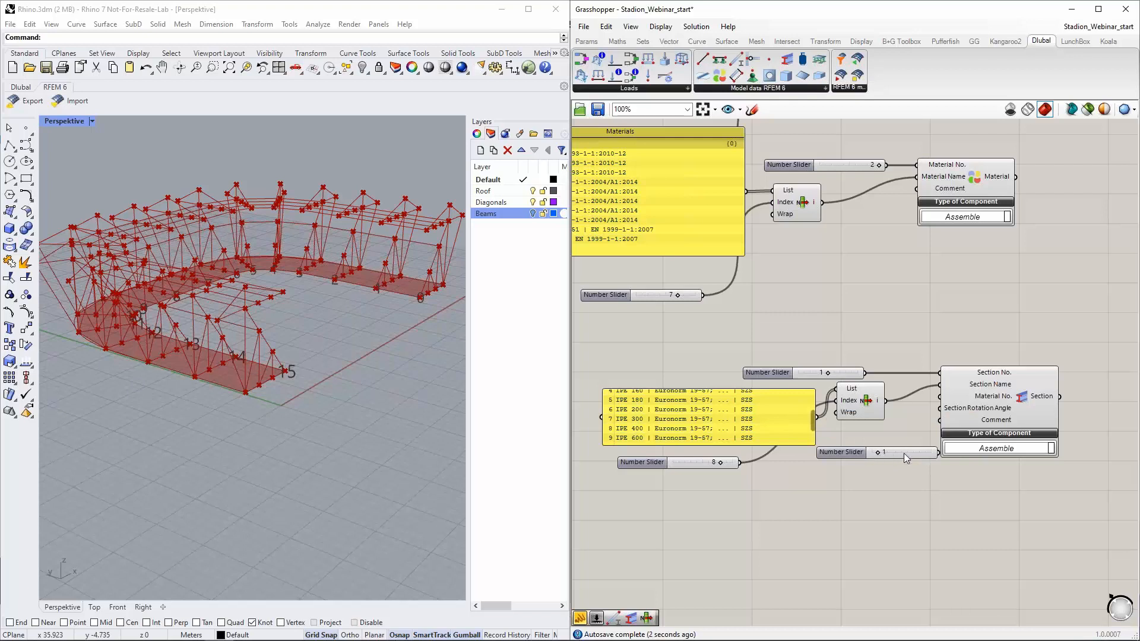
pyautogui.press('Delete')
# Connect the first Material component's Material output to the Section component's Material No. input.
pyautogui.moveTo(906, 303); pyautogui.dragTo(893, 475, button='right')
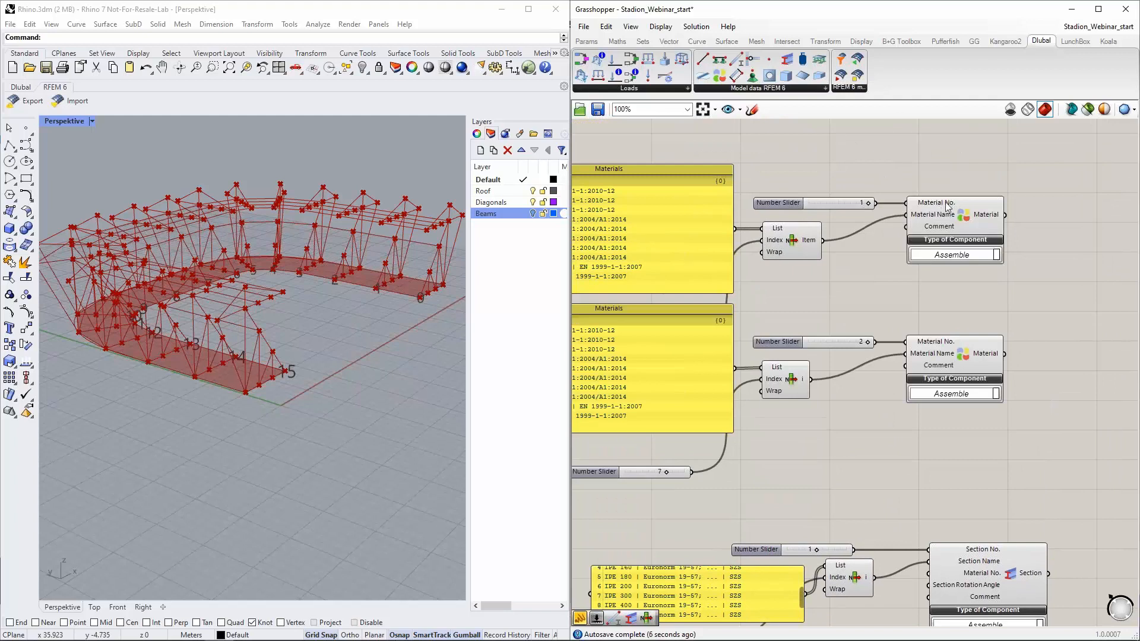
pyautogui.click(965, 225)
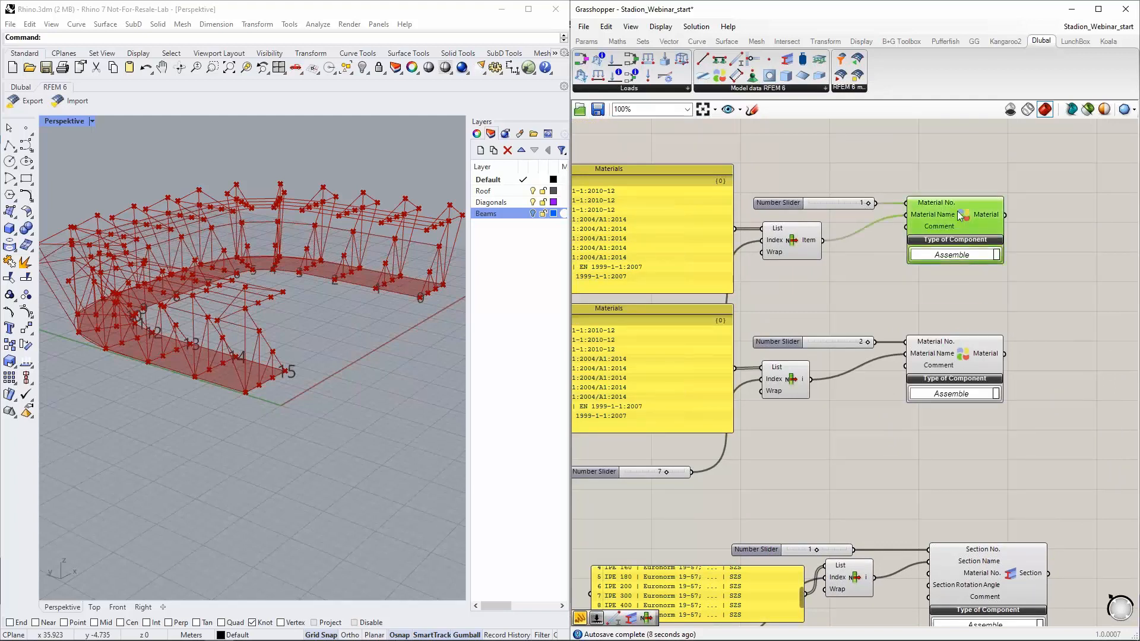
pyautogui.click(943, 300)
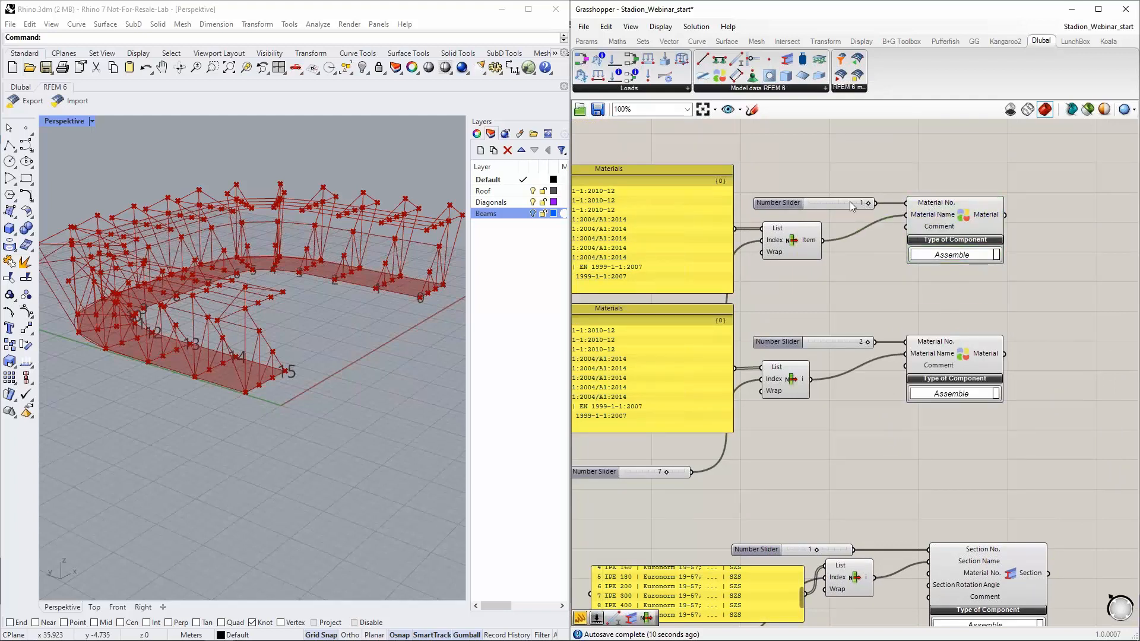
pyautogui.moveTo(891, 308); pyautogui.dragTo(878, 231, button='right')
pyautogui.moveTo(989, 133); pyautogui.dragTo(912, 491)
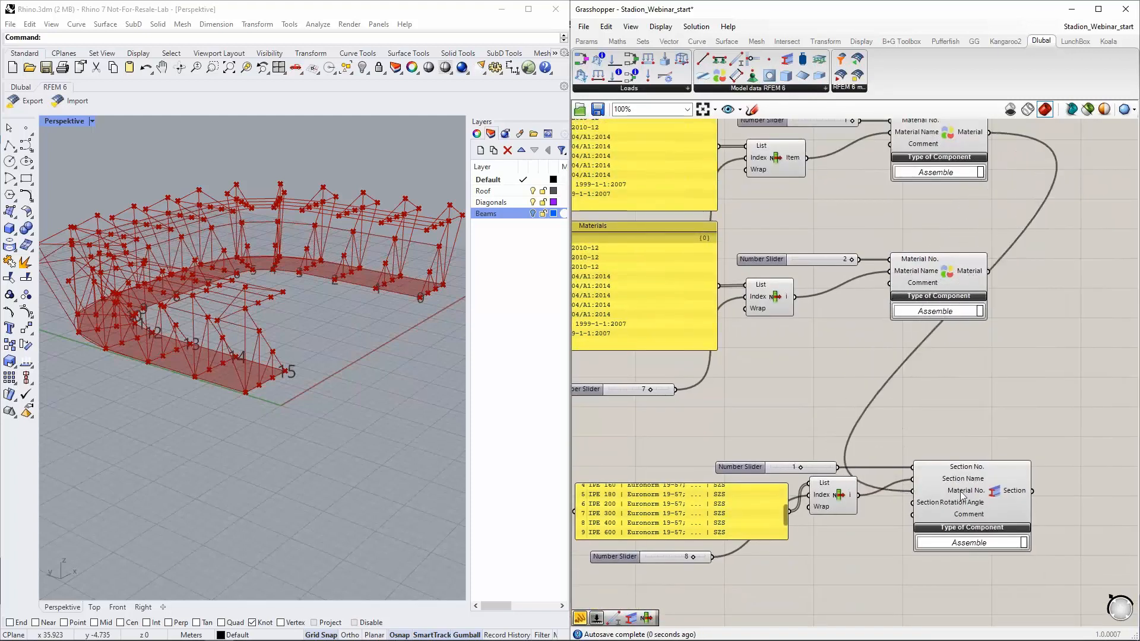
pyautogui.moveTo(938, 397); pyautogui.dragTo(924, 424, button='right')
pyautogui.click(800, 148)
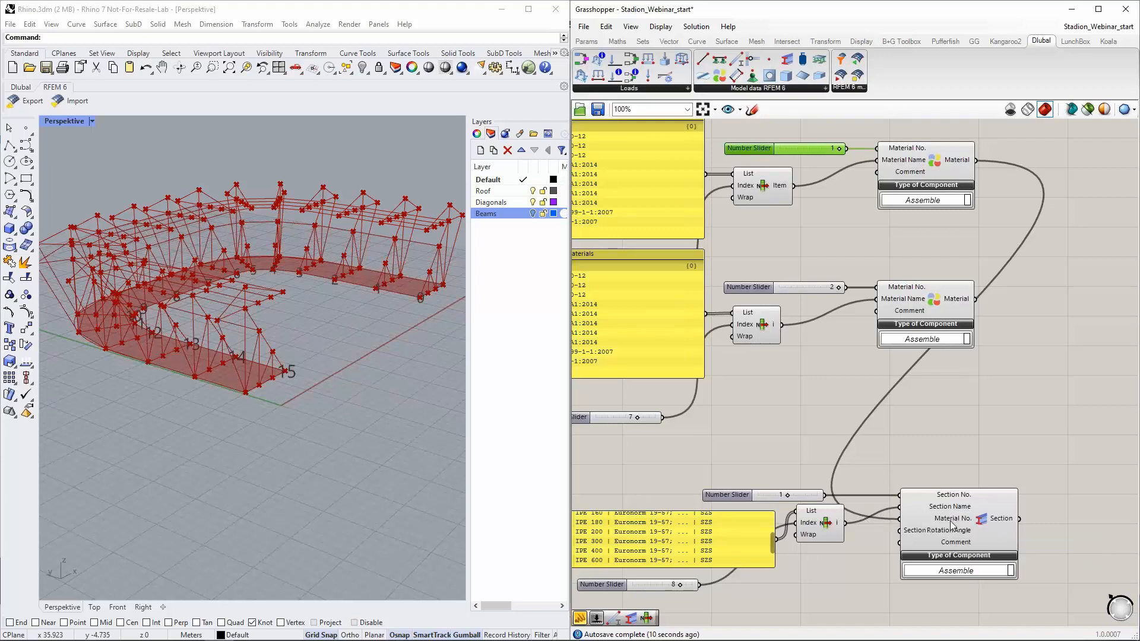
# Move the complete section setup up so it lines up beneath the material setups.
pyautogui.moveTo(934, 460); pyautogui.dragTo(917, 277, button='right')
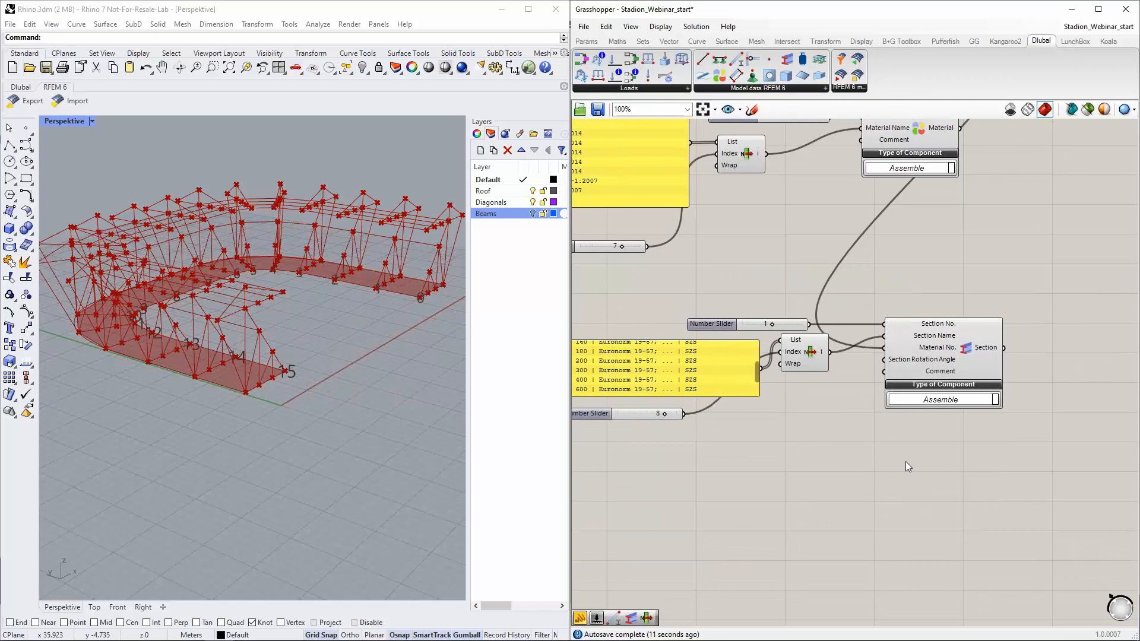
pyautogui.scroll(1, 906, 360)
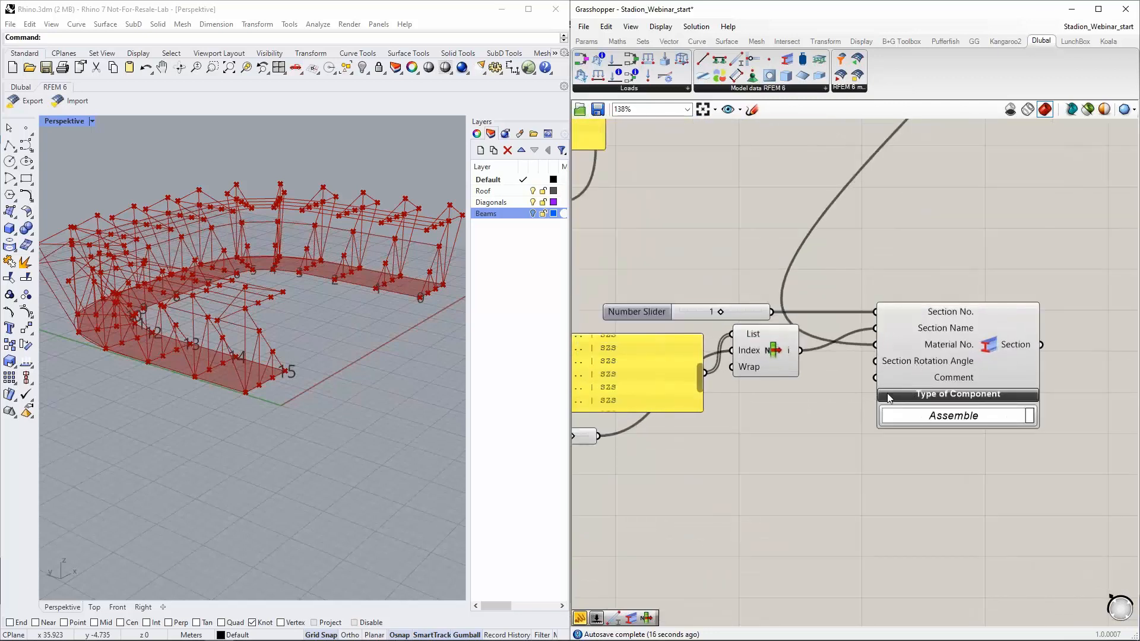
pyautogui.scroll(-4, 847, 427)
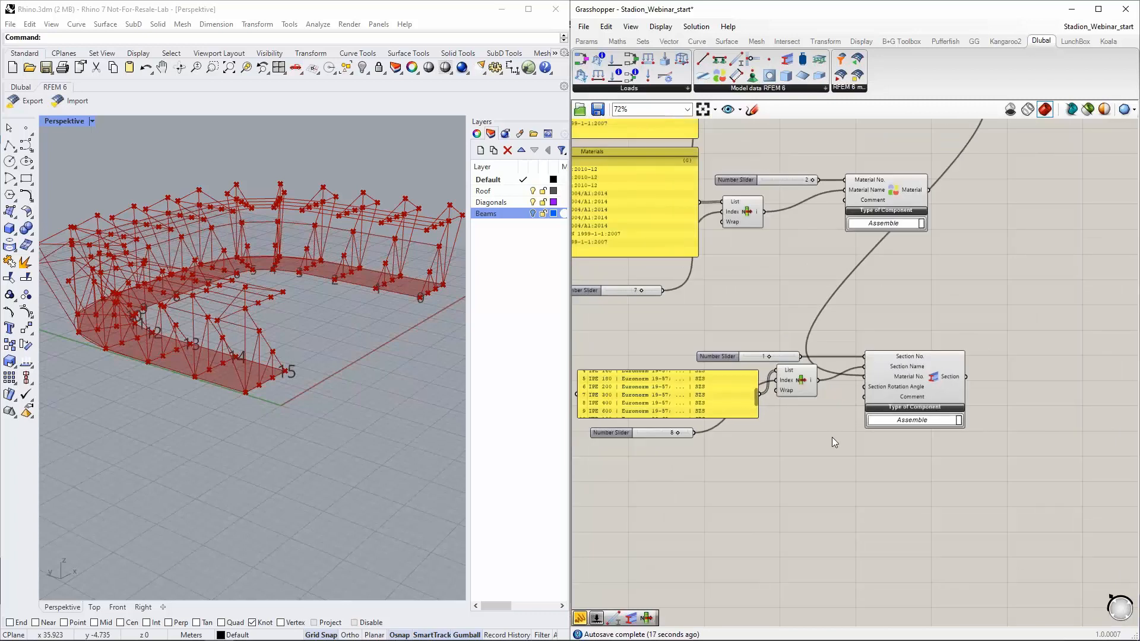
pyautogui.moveTo(921, 485); pyautogui.dragTo(695, 361)
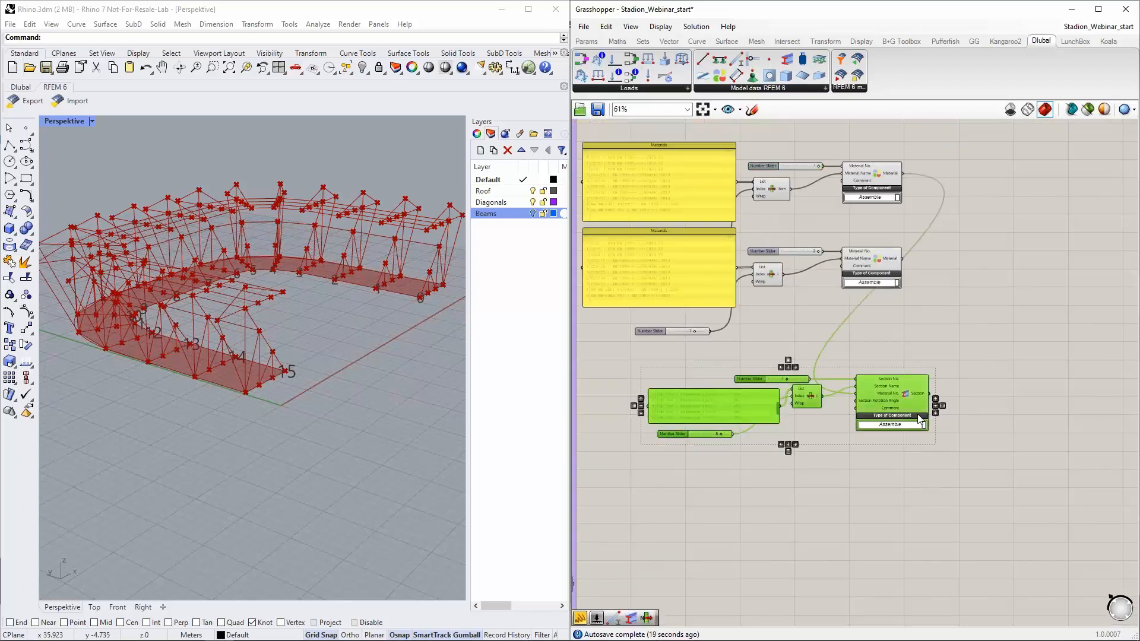
pyautogui.moveTo(905, 400); pyautogui.dragTo(884, 387)
pyautogui.click(879, 206)
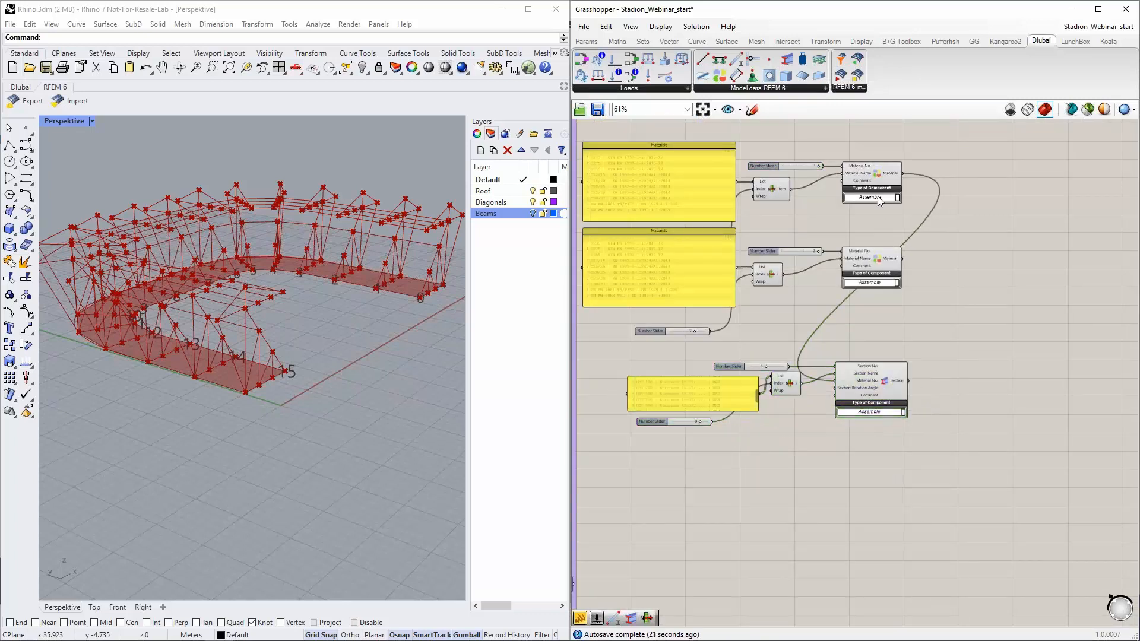
# Place a Dlubal Member component below the Section component and bring its inputs into close view.
pyautogui.moveTo(846, 433); pyautogui.dragTo(850, 342, button='right')
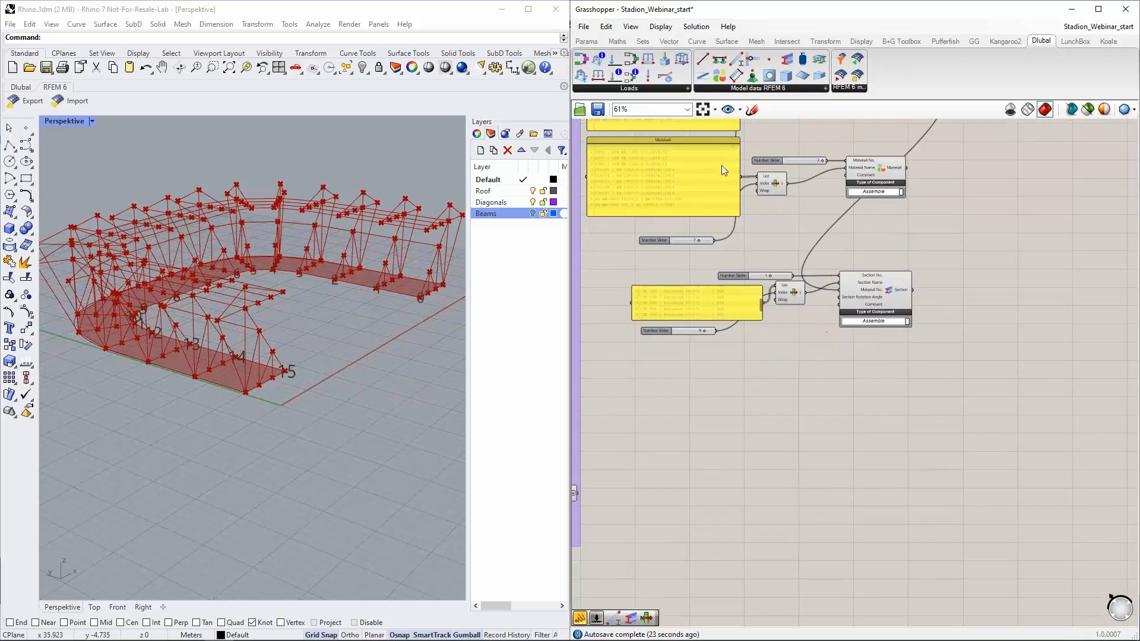
pyautogui.moveTo(736, 60); pyautogui.dragTo(868, 416)
pyautogui.scroll(5, 843, 401)
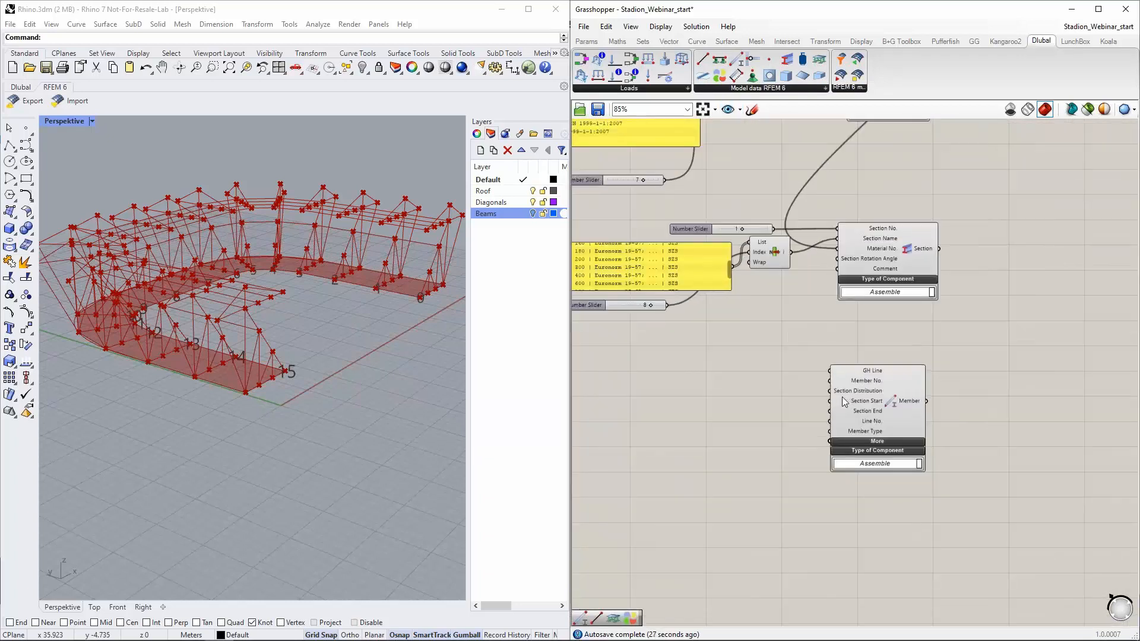
pyautogui.click(827, 408)
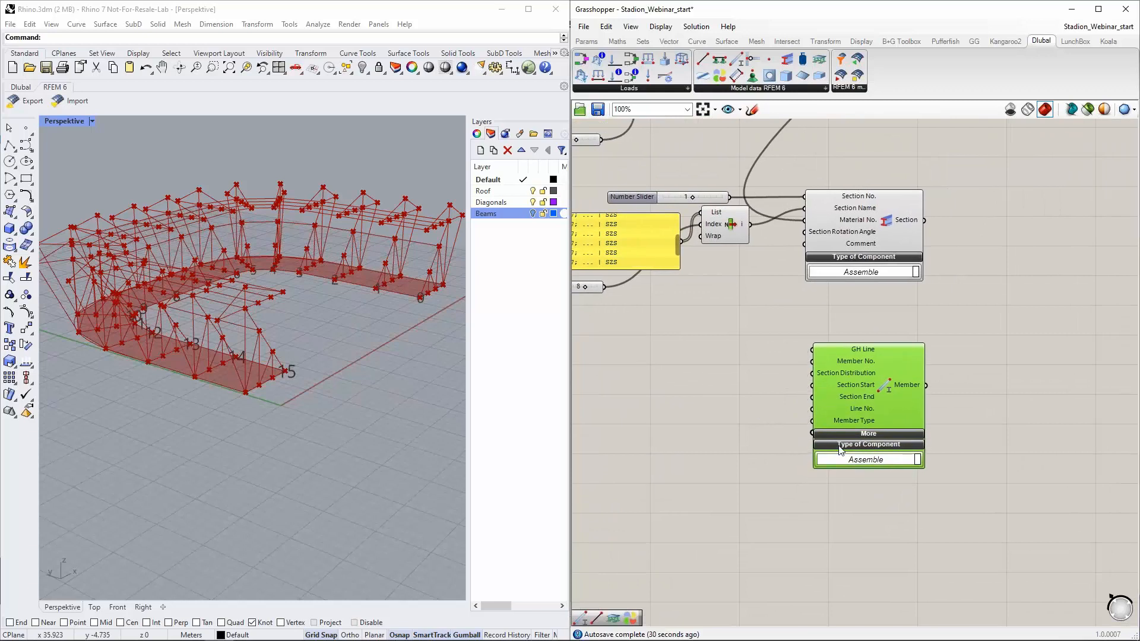
pyautogui.scroll(1, 835, 376)
pyautogui.scroll(1, 835, 376)
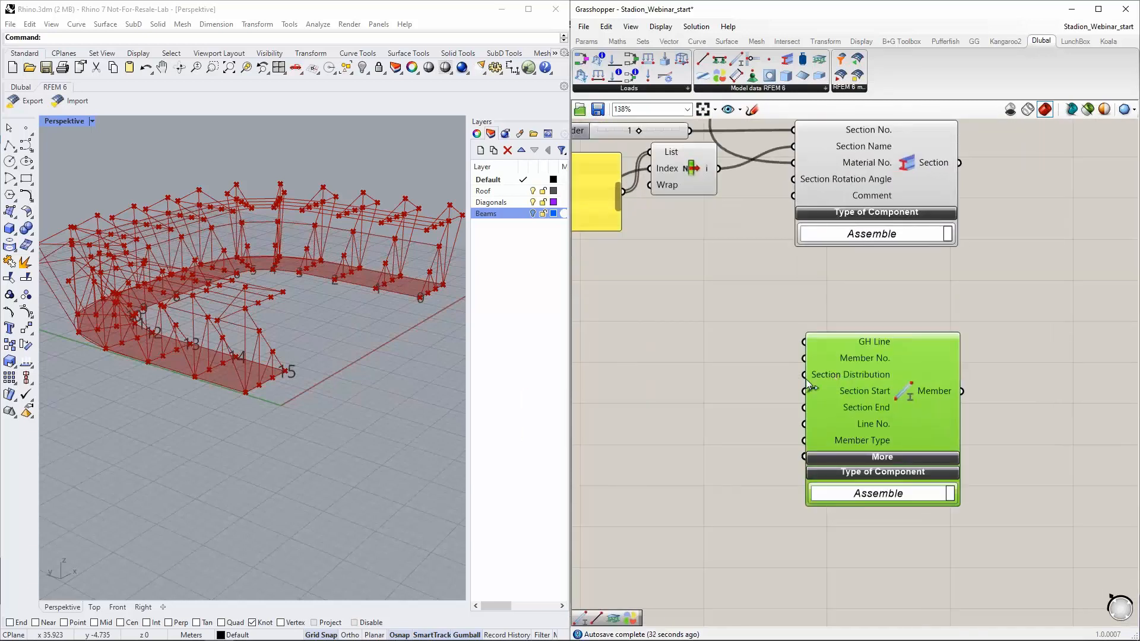
pyautogui.moveTo(732, 384); pyautogui.dragTo(772, 356, button='right')
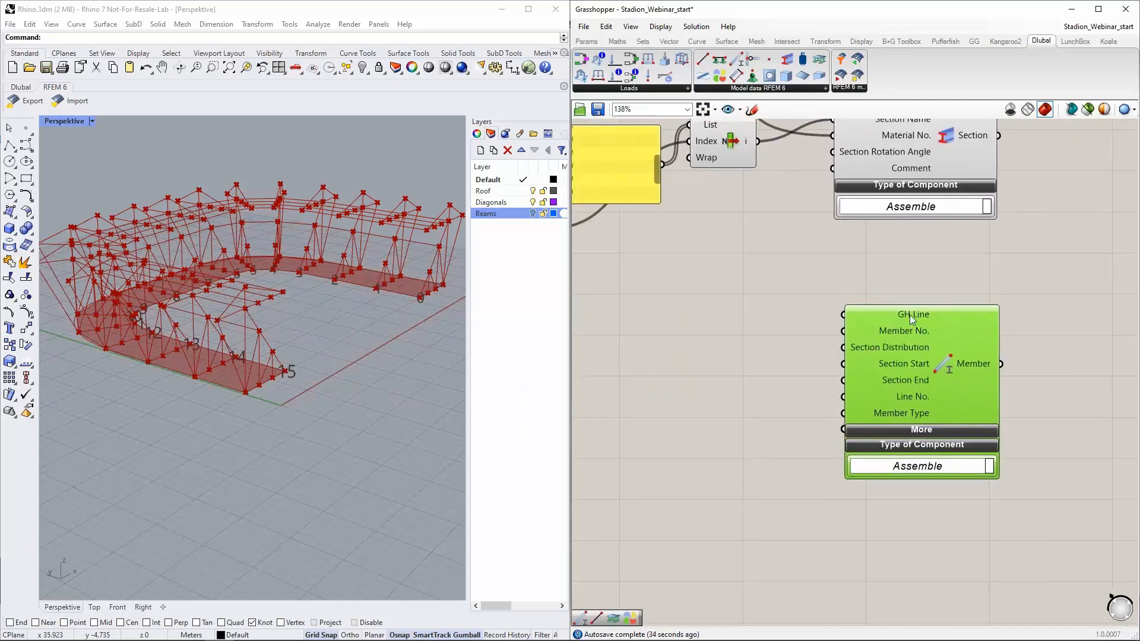
# Highlight the two curve parameters above Stützen at the edge of the geometry group and examine their lines in the Rhino model.
pyautogui.moveTo(911, 320)
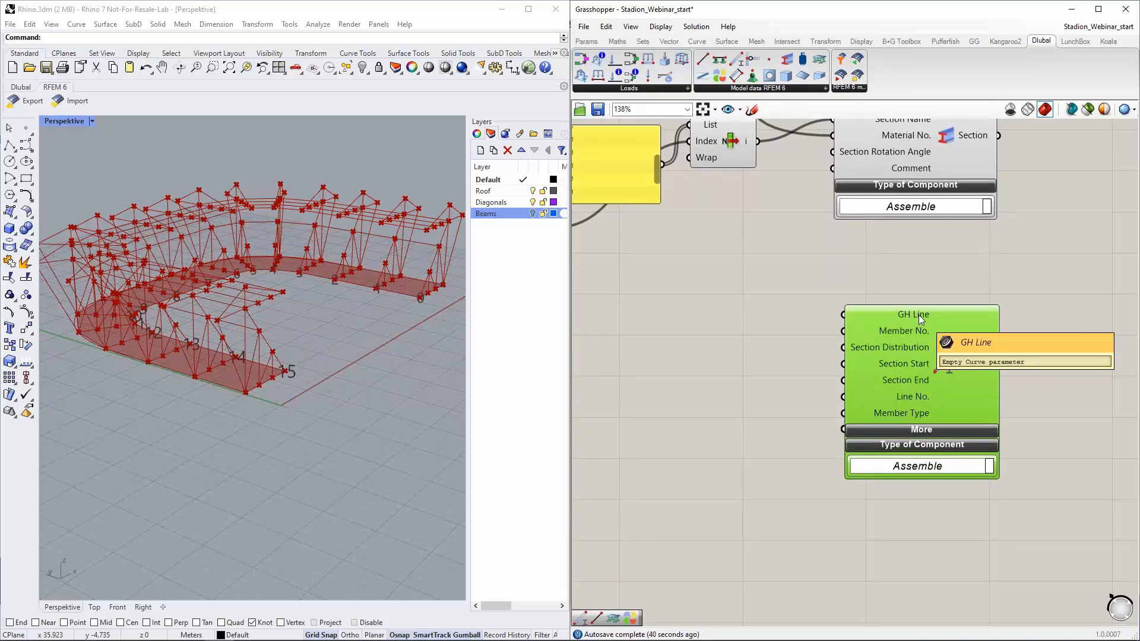
pyautogui.scroll(-3, 914, 318)
pyautogui.moveTo(924, 319); pyautogui.dragTo(708, 331)
pyautogui.scroll(-2, 954, 376)
pyautogui.scroll(4, 821, 358)
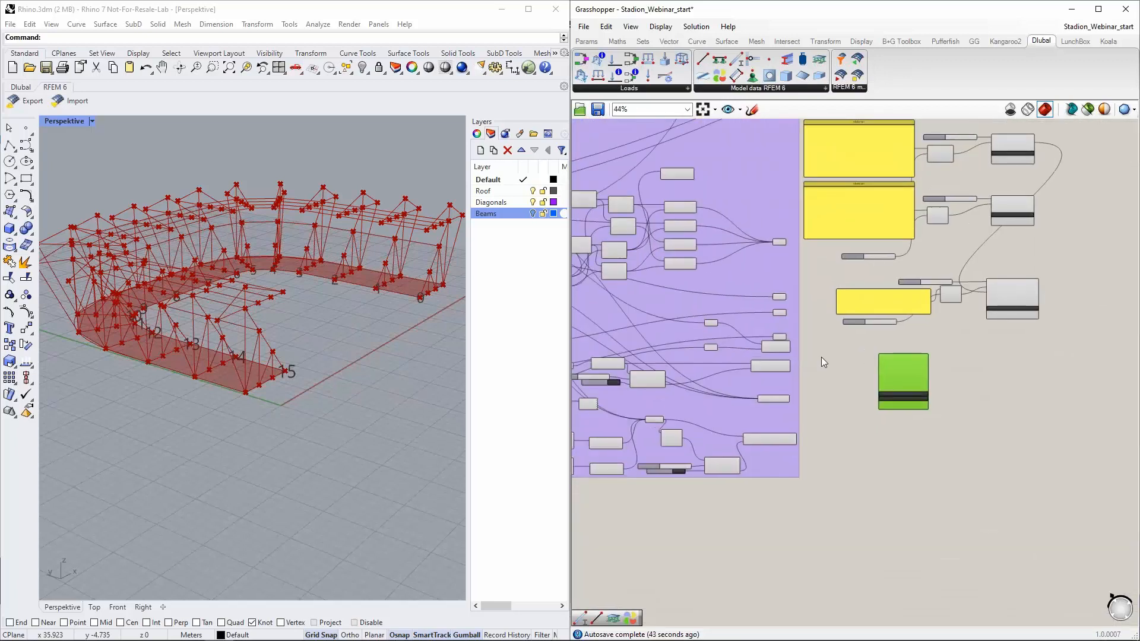
pyautogui.moveTo(924, 359); pyautogui.dragTo(862, 365, button='right')
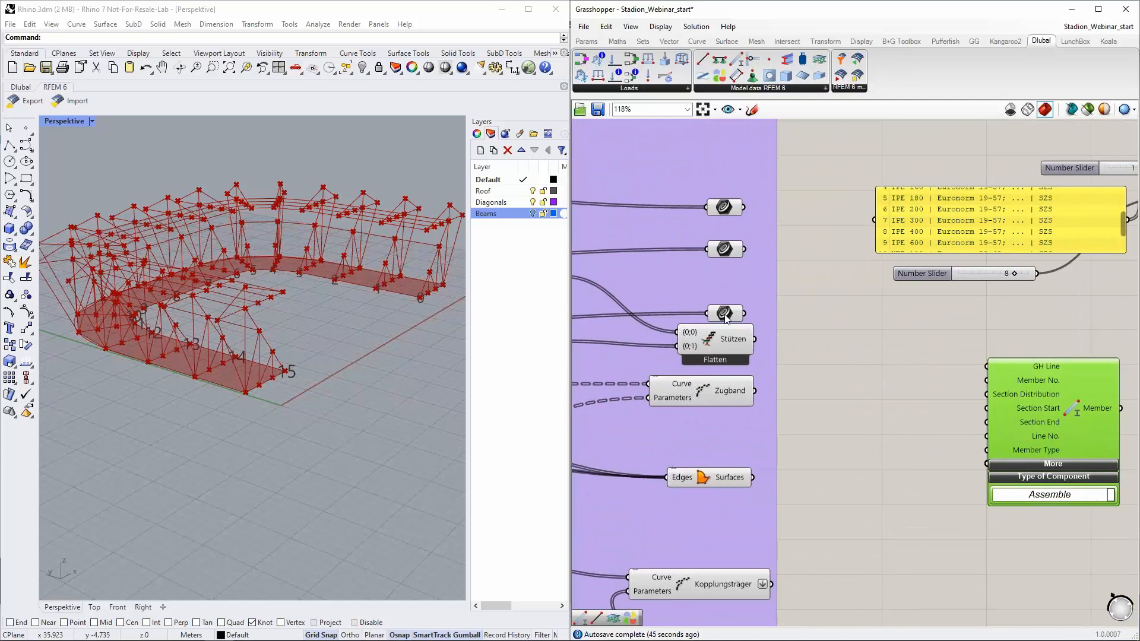
pyautogui.click(724, 314)
pyautogui.click(396, 284)
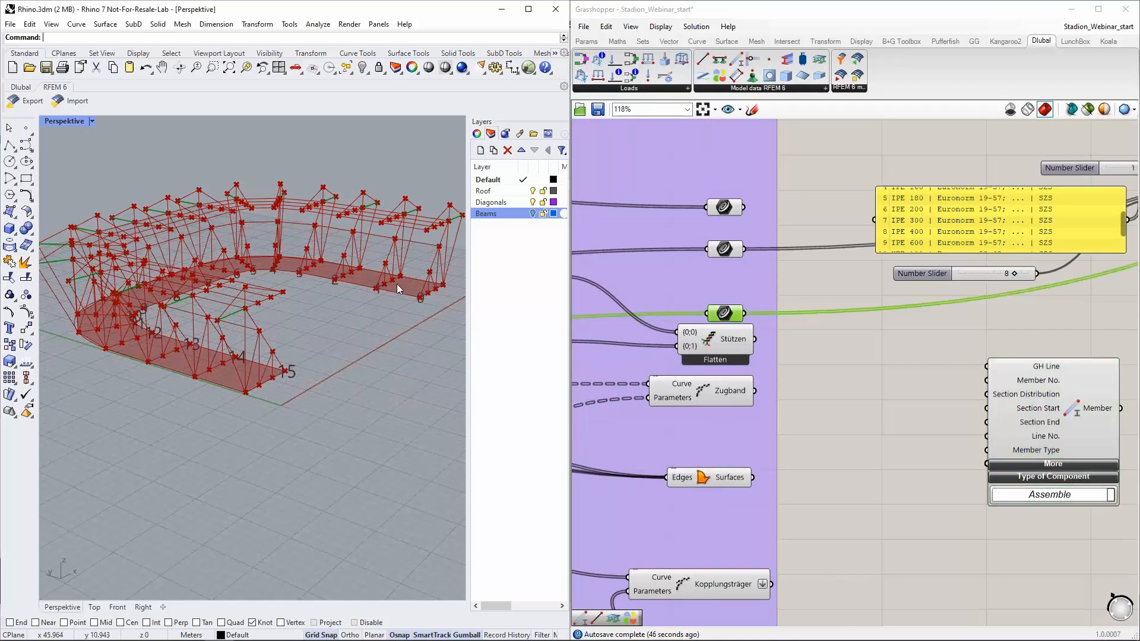
pyautogui.scroll(5, 397, 284)
pyautogui.scroll(3, 349, 265)
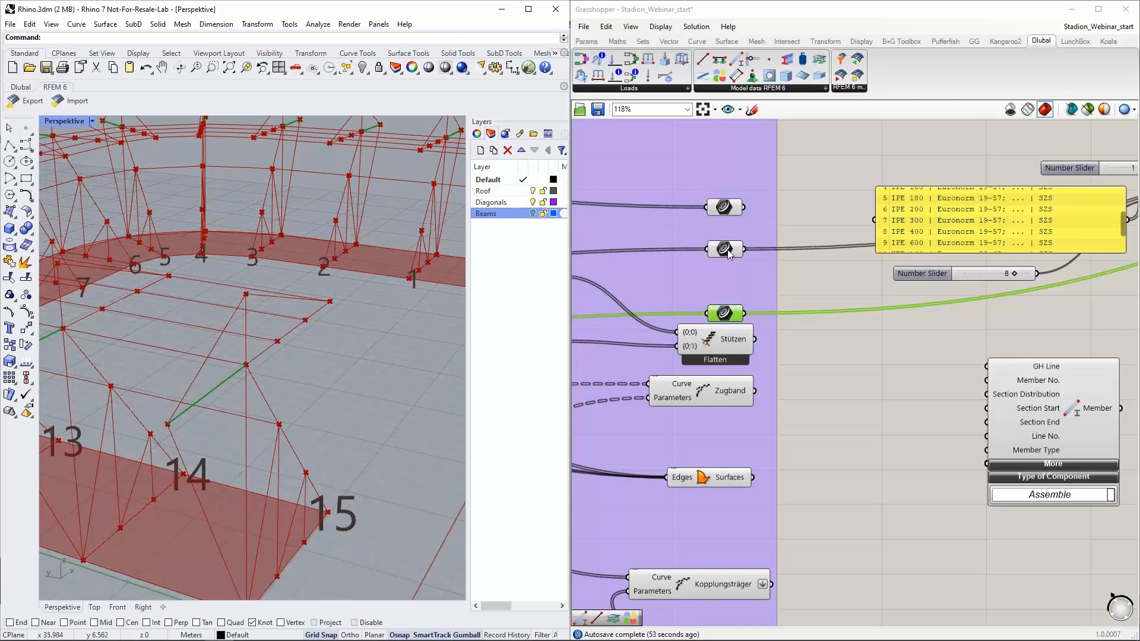
pyautogui.click(836, 289)
pyautogui.click(721, 254)
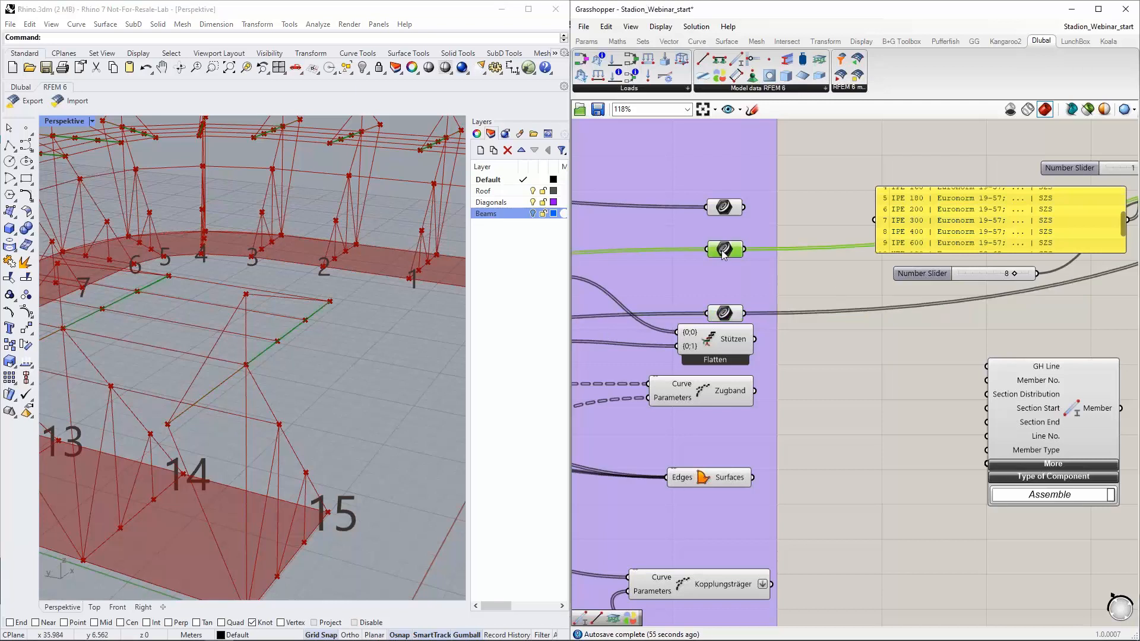
pyautogui.keyDown('shift'); pyautogui.click(724, 313); pyautogui.keyUp('shift')
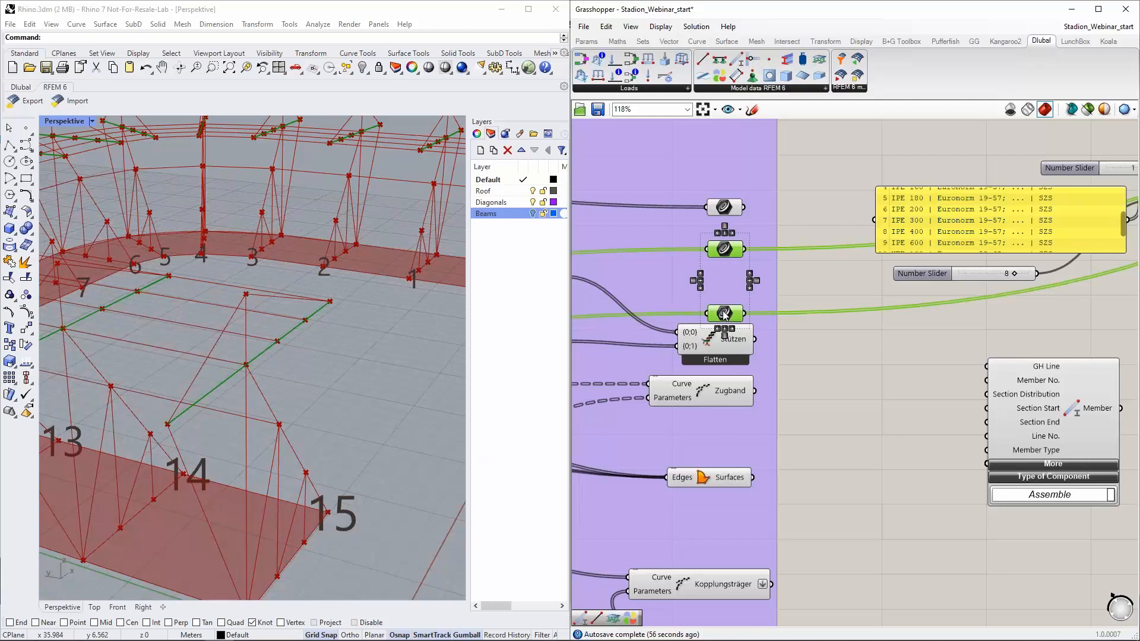
pyautogui.scroll(-1, 688, 248)
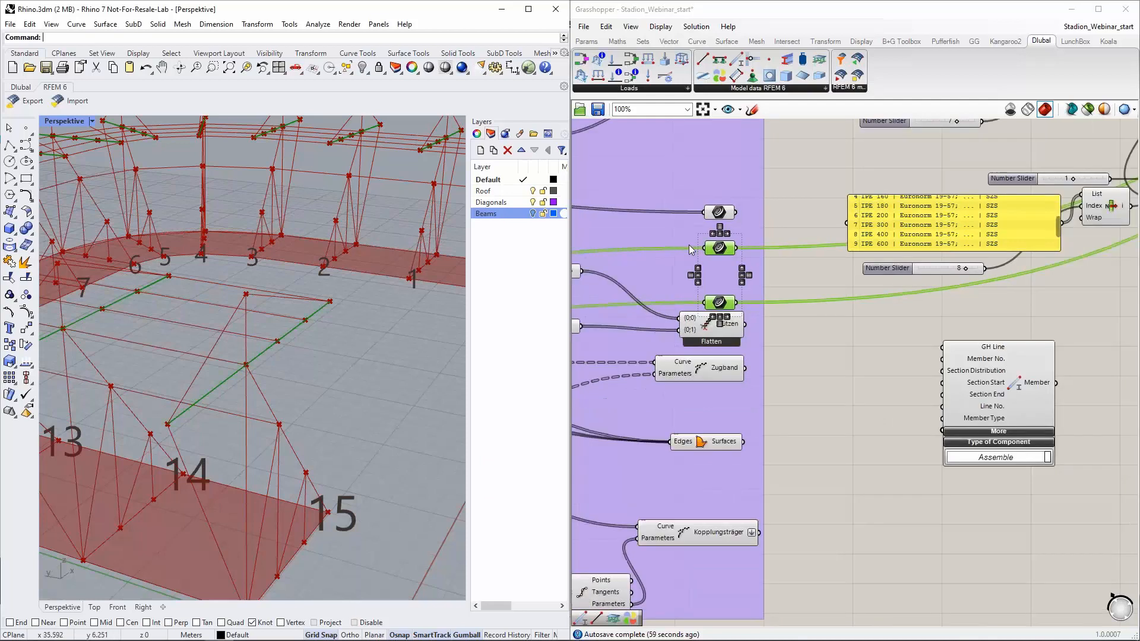
pyautogui.scroll(-1, 688, 248)
pyautogui.scroll(2, 867, 332)
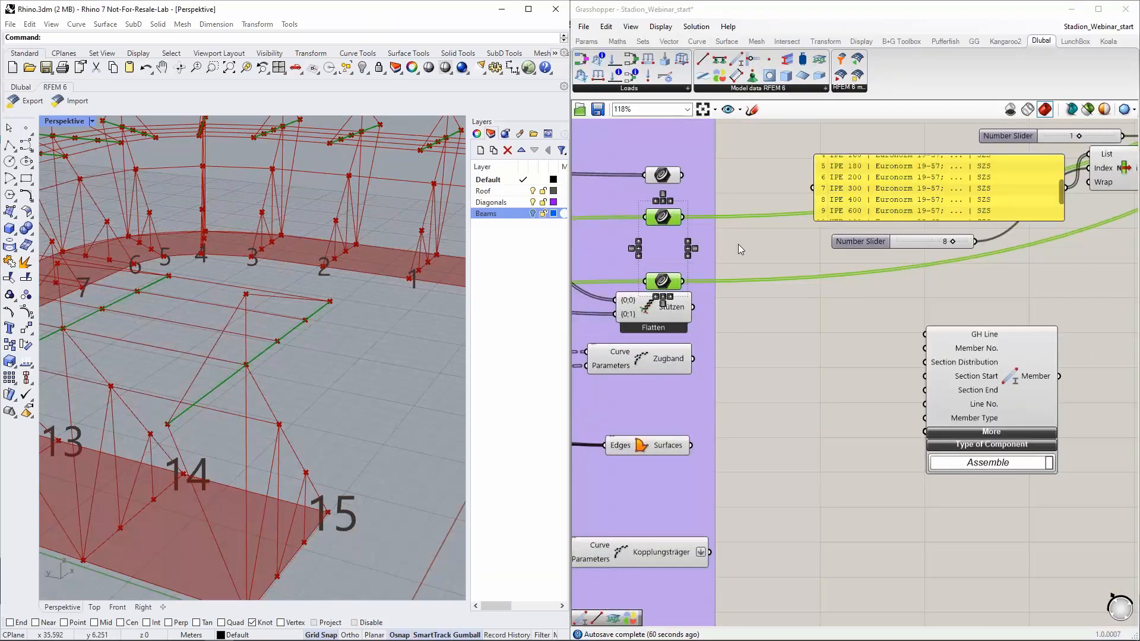
# Connect both highlighted curve parameters to the Member component's GH Line input.
pyautogui.click(738, 244)
pyautogui.click(664, 217)
pyautogui.keyDown('shift'); pyautogui.click(663, 282); pyautogui.keyUp('shift')
pyautogui.moveTo(683, 217)
pyautogui.mouseDown()
pyautogui.moveTo(817, 305)
pyautogui.moveTo(925, 335)
pyautogui.mouseUp()
pyautogui.keyDown('shift'); pyautogui.moveTo(684, 281); pyautogui.dragTo(926, 335); pyautogui.keyUp('shift')
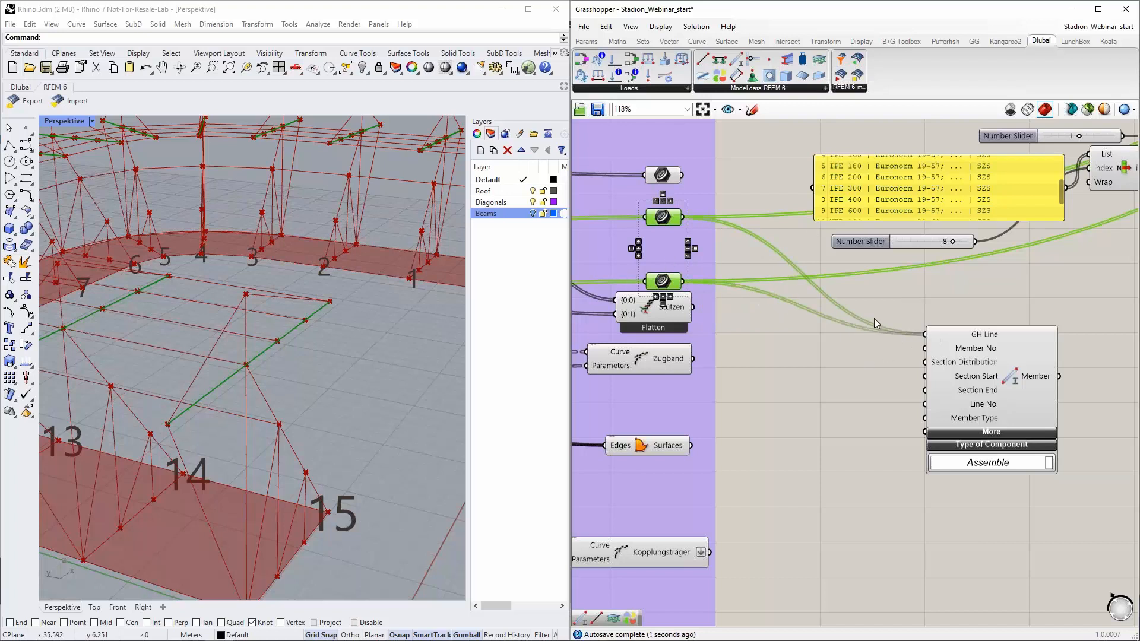
# Move the Member component farther right beneath the Section component to leave room for its input components.
pyautogui.moveTo(850, 395); pyautogui.dragTo(791, 375, button='right')
pyautogui.click(891, 347)
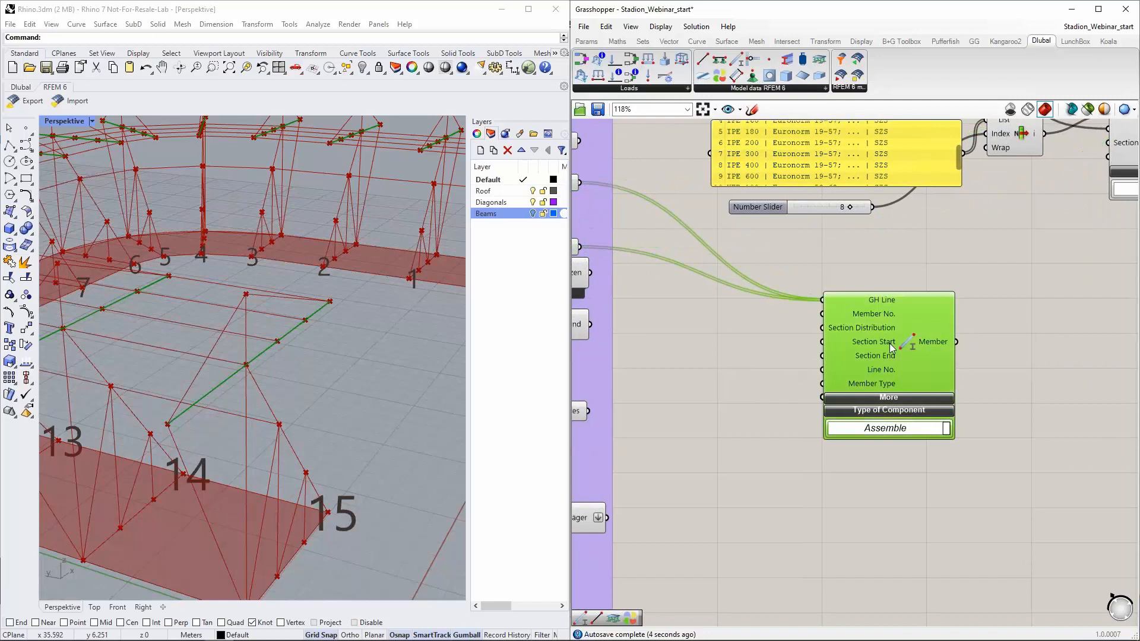
pyautogui.moveTo(891, 347); pyautogui.dragTo(931, 329)
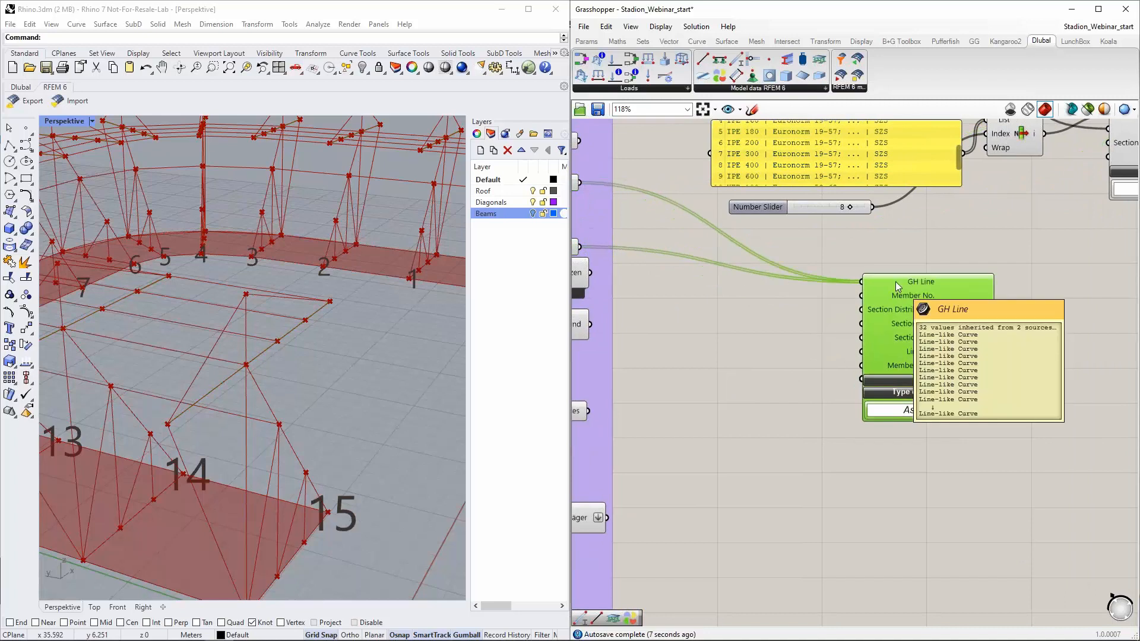
pyautogui.click(800, 318)
pyautogui.moveTo(925, 310); pyautogui.dragTo(1049, 330)
pyautogui.moveTo(873, 351); pyautogui.dragTo(843, 309, button='right')
pyautogui.scroll(-2, 906, 326)
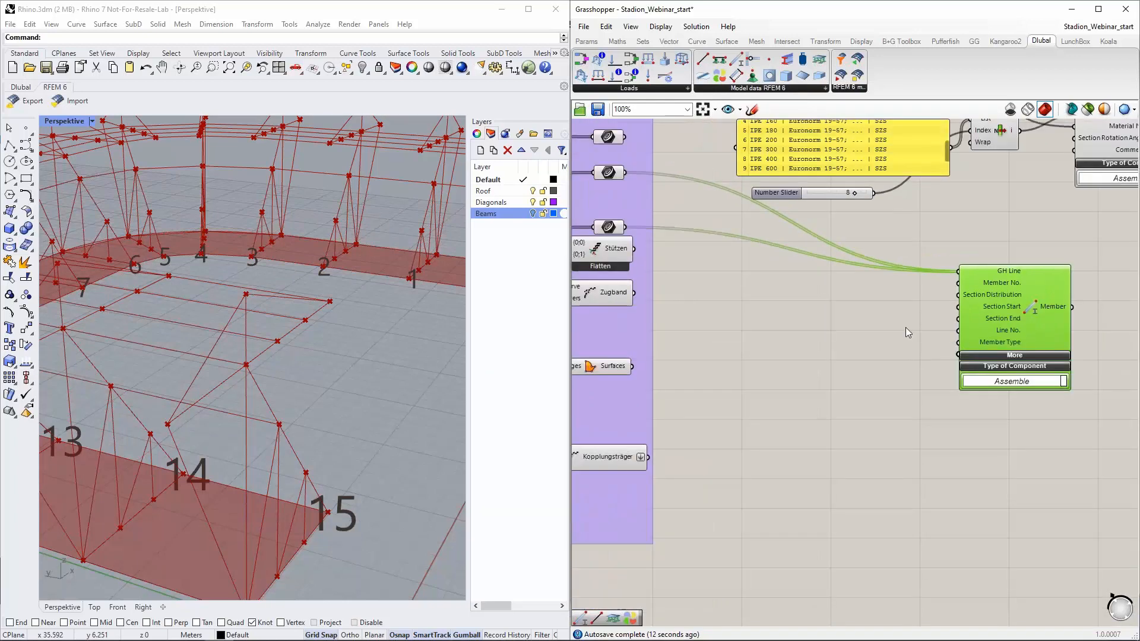
pyautogui.moveTo(959, 318); pyautogui.dragTo(881, 320, button='right')
pyautogui.scroll(2, 881, 320)
pyautogui.moveTo(921, 309); pyautogui.dragTo(974, 312)
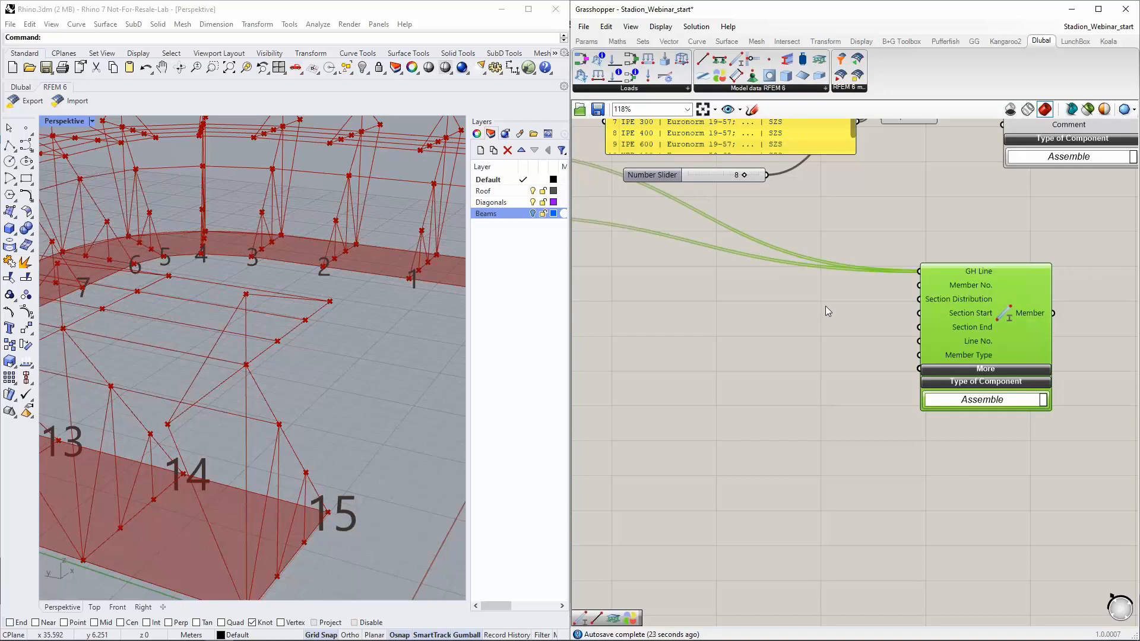
pyautogui.scroll(-2, 825, 306)
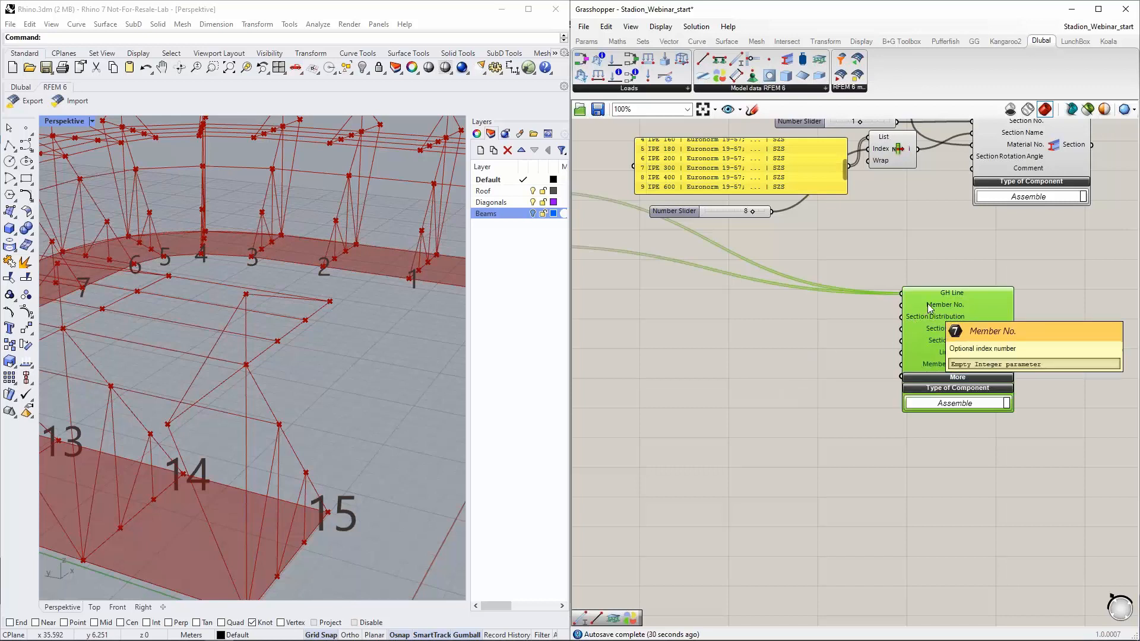
pyautogui.moveTo(950, 343); pyautogui.dragTo(1001, 347)
# Create a panel listing the numbers 1 to 6 beside the Member component, and delete it.
pyautogui.click(837, 332)
pyautogui.doubleClick(836, 332)
pyautogui.write('panel')
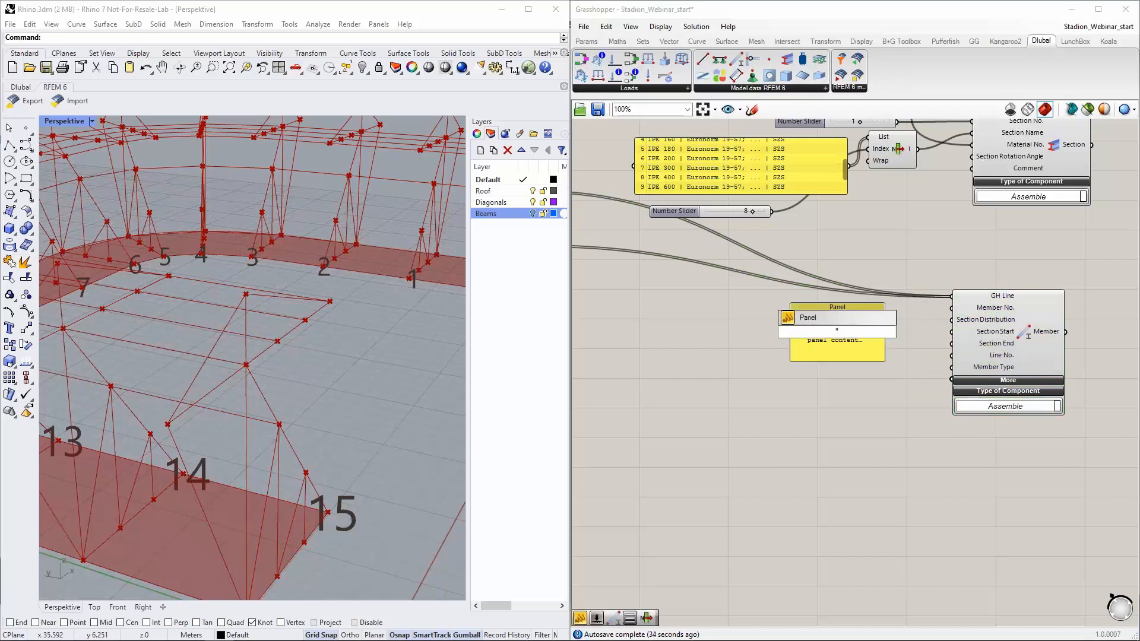
pyautogui.press('Return')
pyautogui.rightClick(850, 336)
pyautogui.click(872, 369)
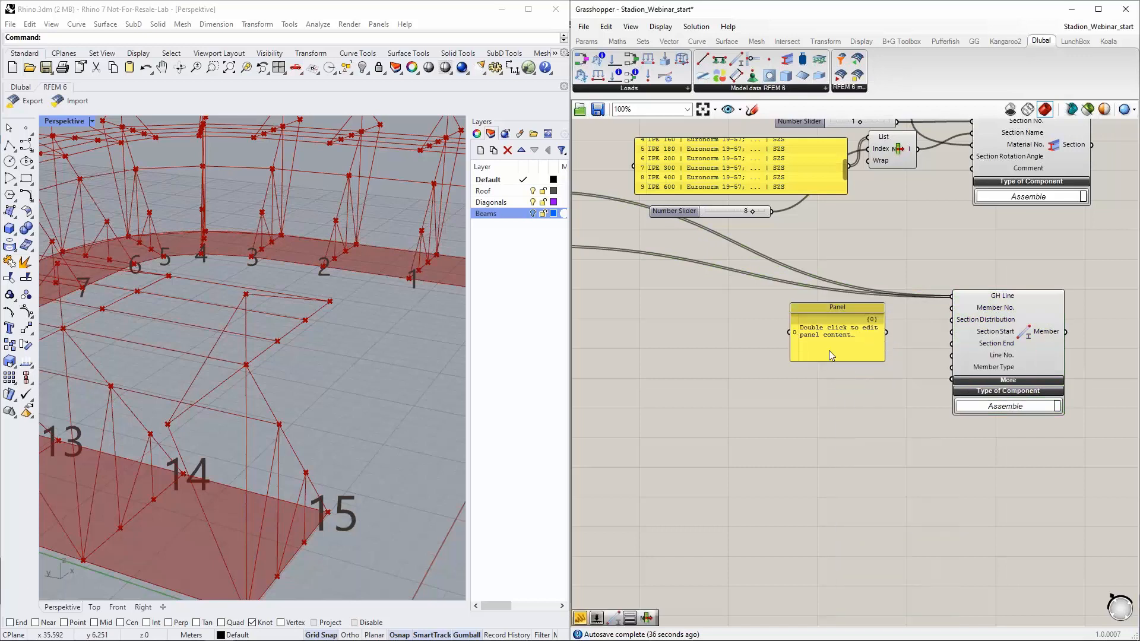
pyautogui.write('1')
pyautogui.press('Return')
pyautogui.write('2')
pyautogui.press('Return')
pyautogui.write('3')
pyautogui.press('Return')
pyautogui.write('4')
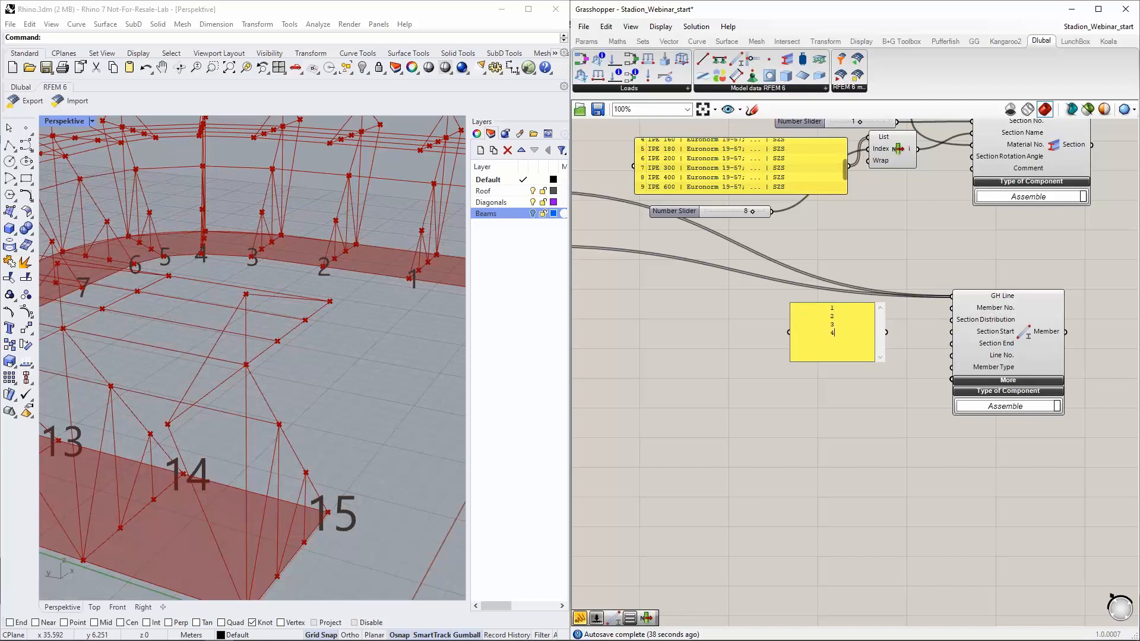
pyautogui.doubleClick(833, 433)
pyautogui.moveTo(848, 347); pyautogui.dragTo(814, 385)
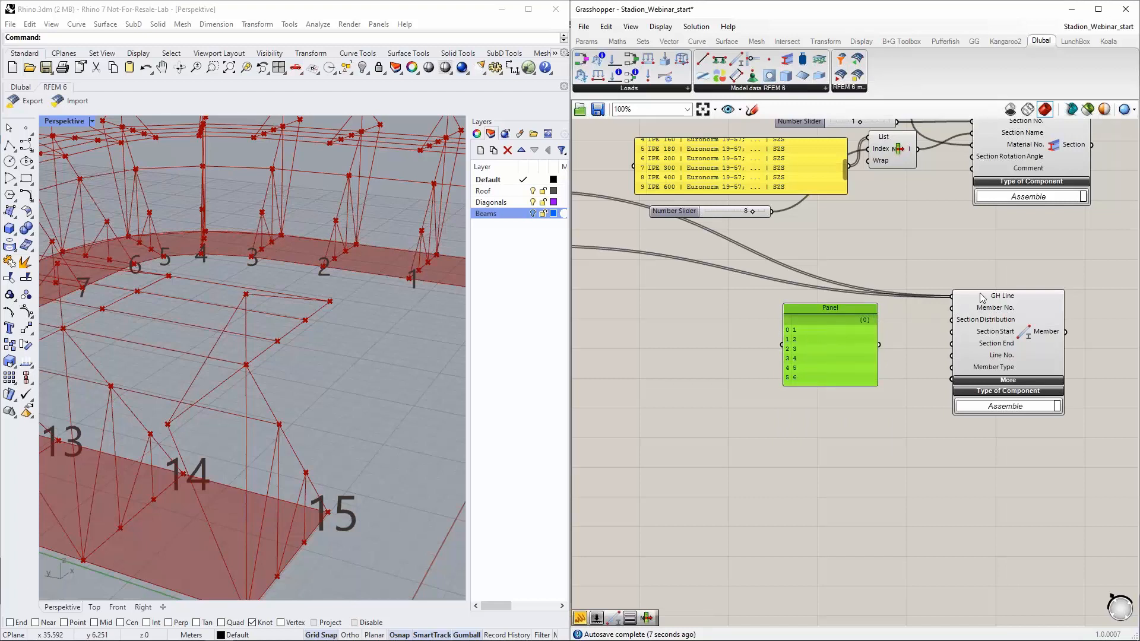
pyautogui.moveTo(982, 297)
pyautogui.press('Delete')
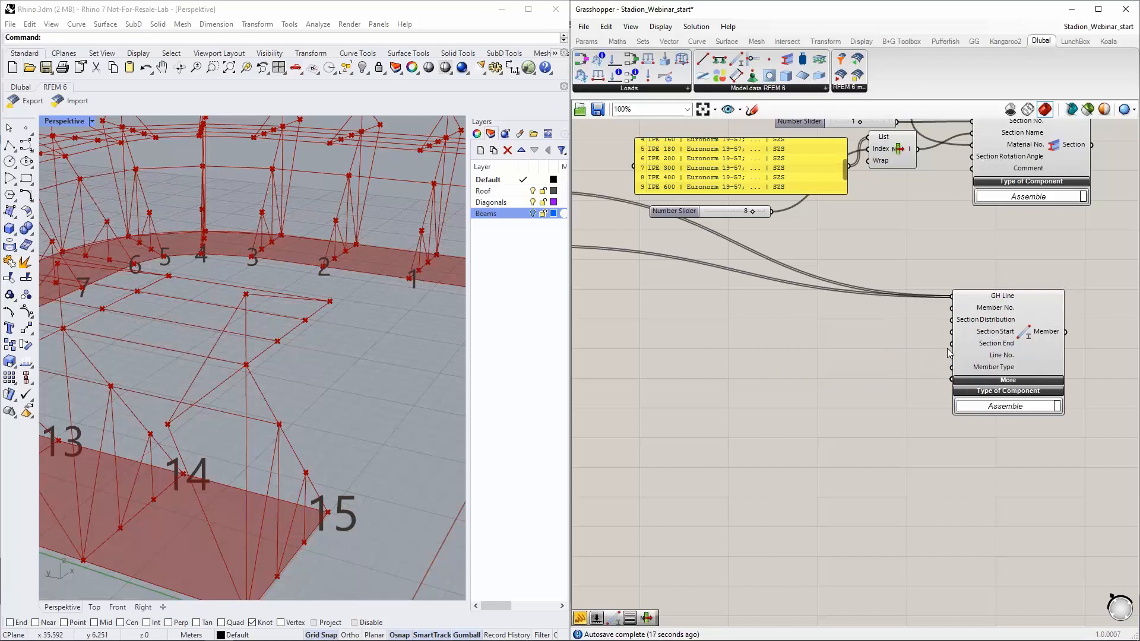
# Examine the Amount of Frames slider among the GH-Geometry group's parameters and return to the Member component.
pyautogui.scroll(-4, 1016, 454)
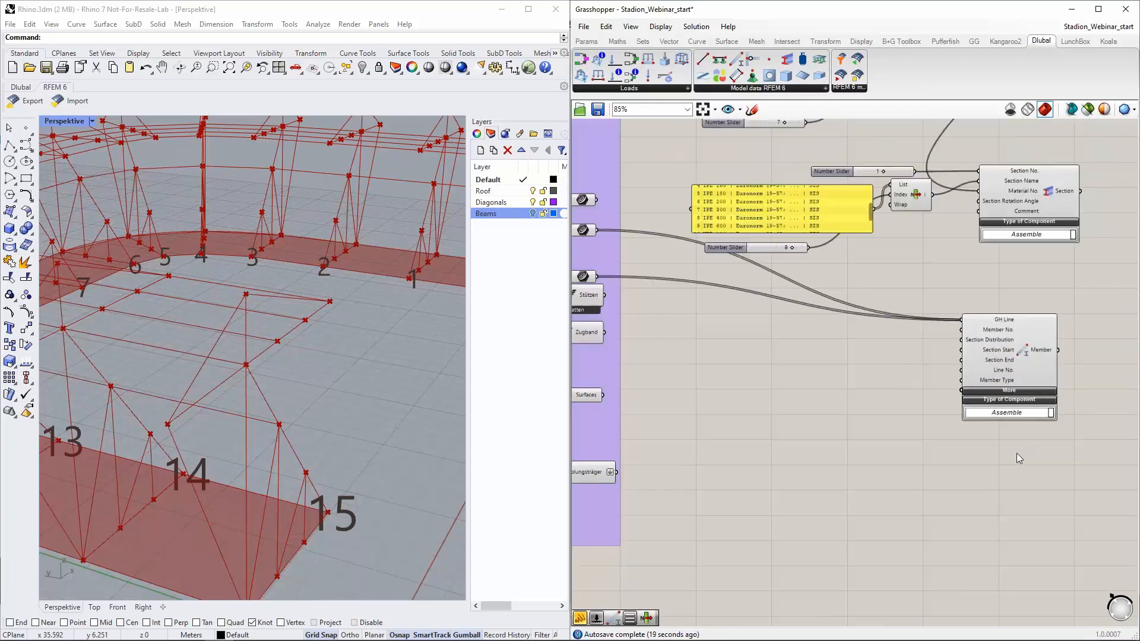
pyautogui.scroll(-3, 936, 395)
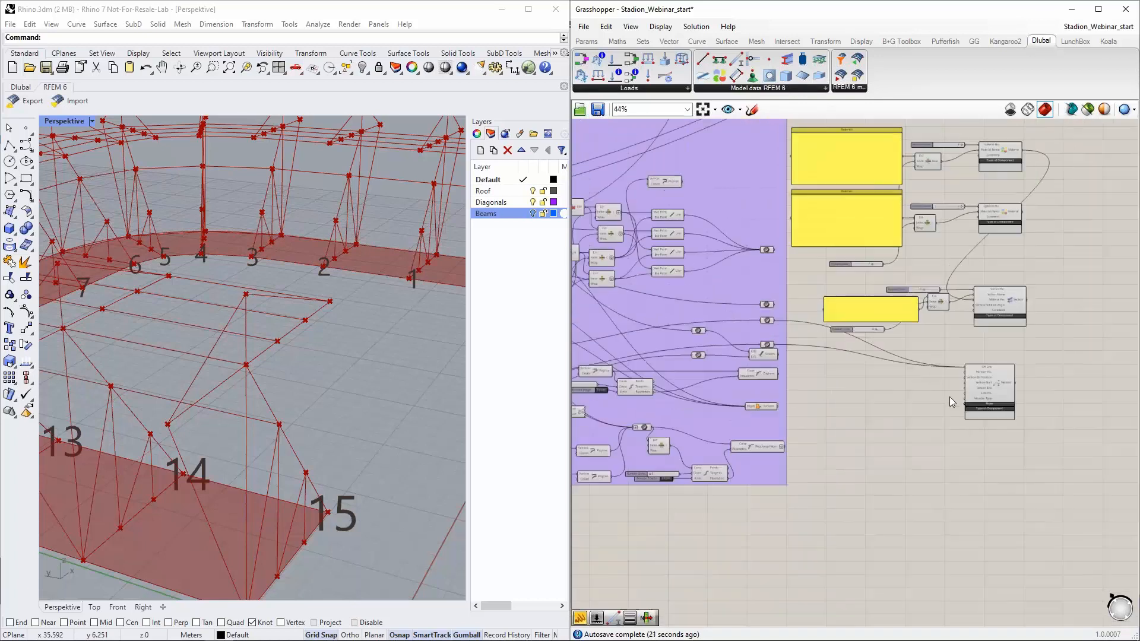
pyautogui.moveTo(927, 387); pyautogui.dragTo(1135, 466, button='right')
pyautogui.moveTo(731, 401); pyautogui.dragTo(739, 402, button='right')
pyautogui.scroll(6, 725, 348)
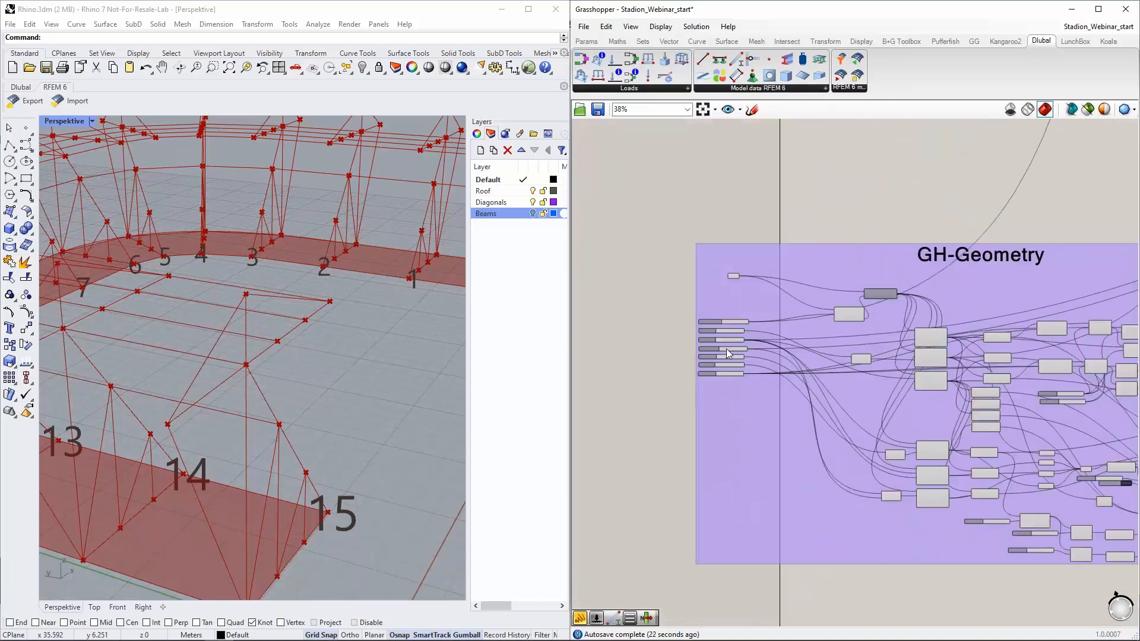
pyautogui.scroll(2, 715, 294)
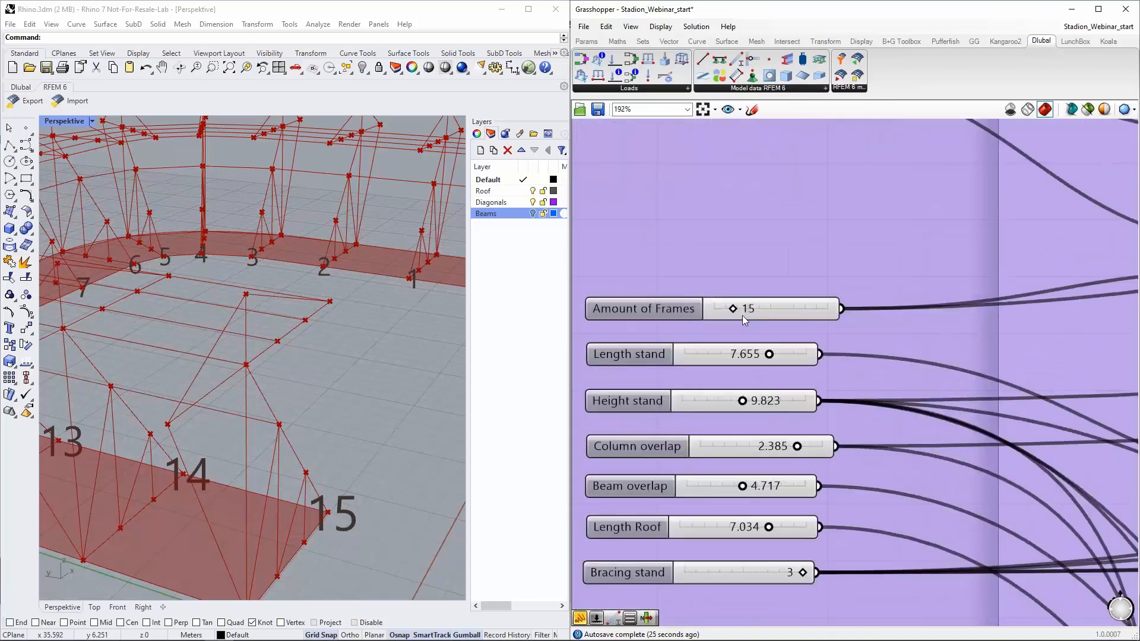
pyautogui.moveTo(736, 312); pyautogui.dragTo(700, 299)
pyautogui.scroll(-12, 653, 271)
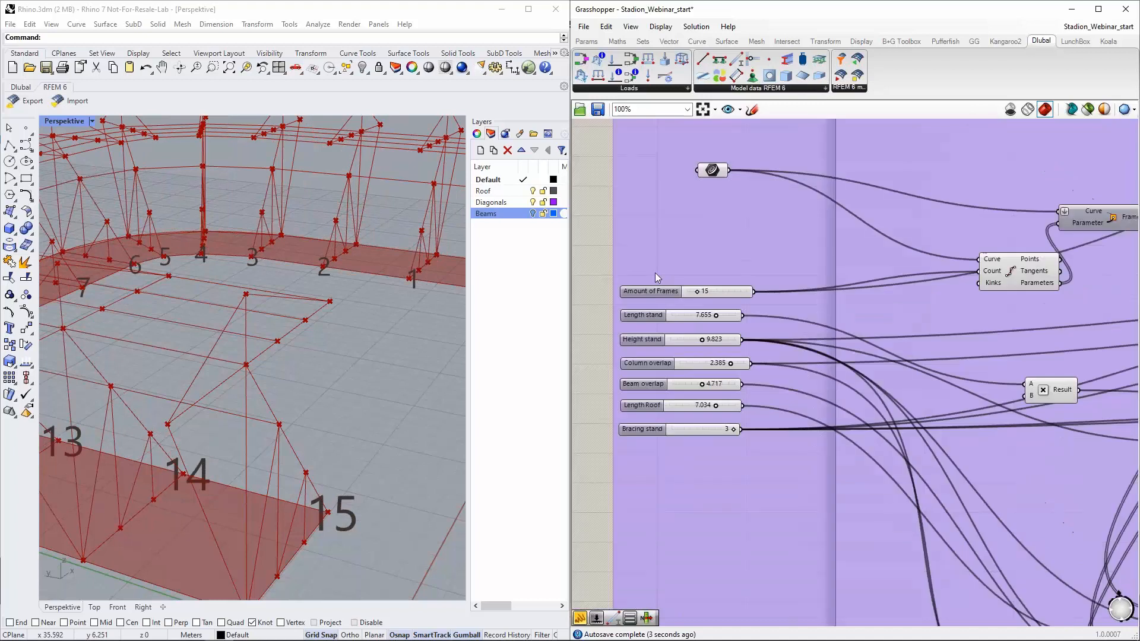
pyautogui.scroll(10, 895, 309)
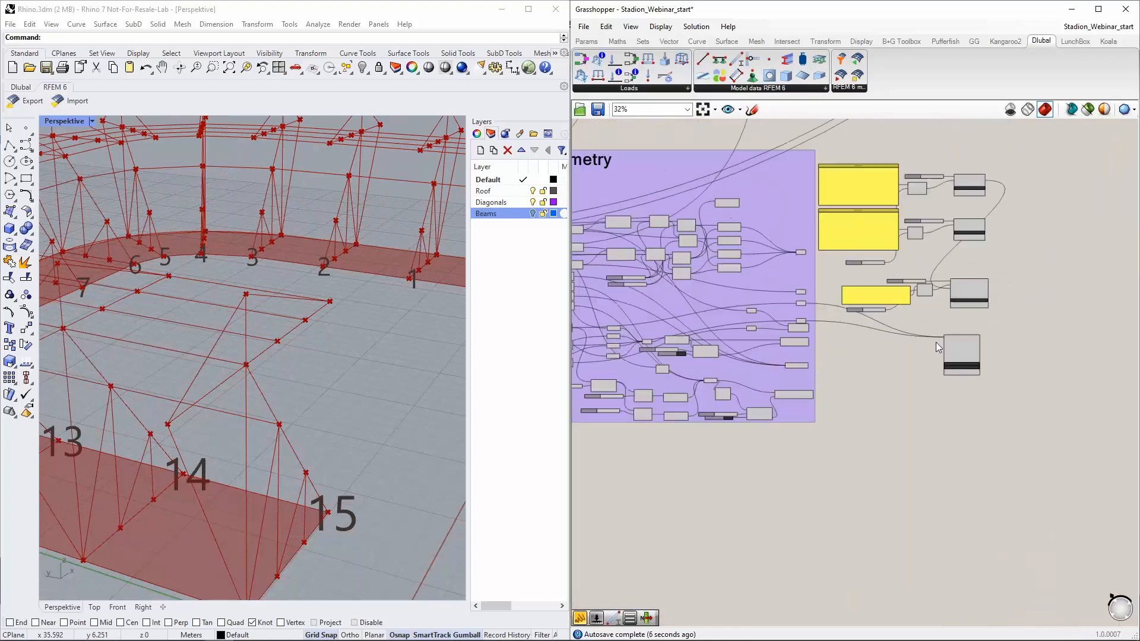
pyautogui.moveTo(740, 315); pyautogui.dragTo(795, 321, button='right')
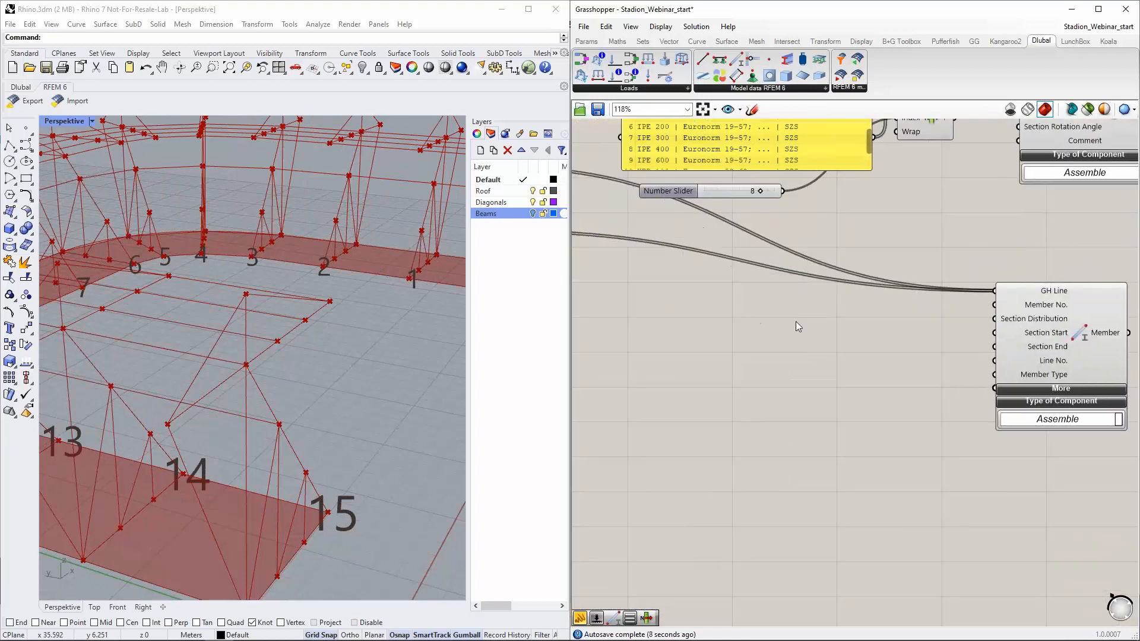
# Place a Series component in the free space before the Member component's inputs.
pyautogui.doubleClick(769, 311)
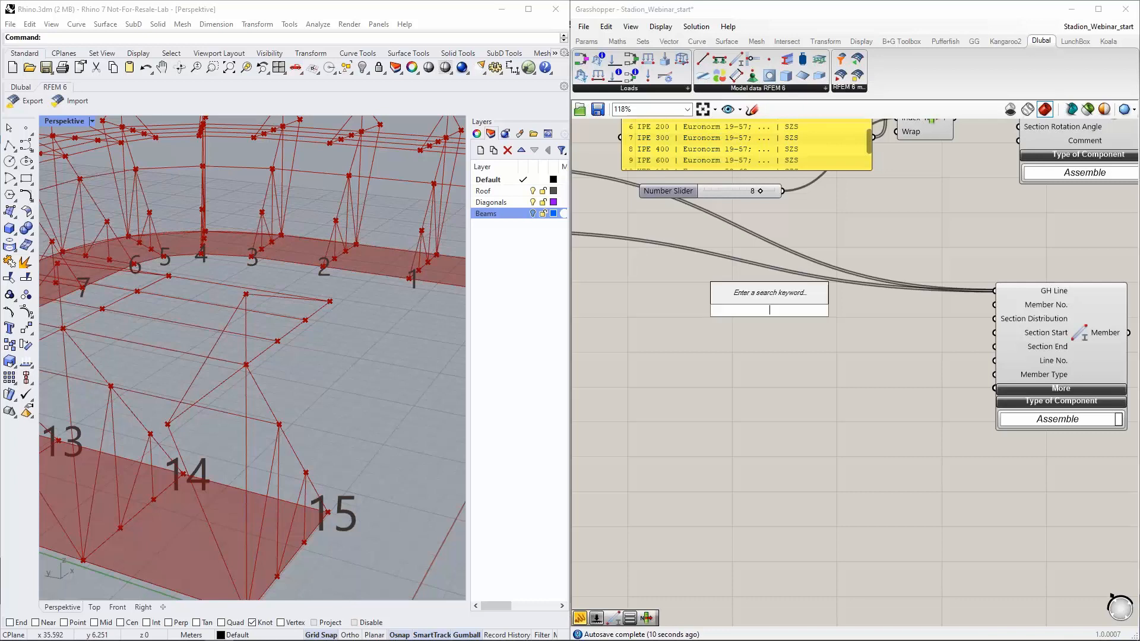
pyautogui.write('serti')
pyautogui.press('BackSpace')
pyautogui.press('BackSpace')
pyautogui.write('ies')
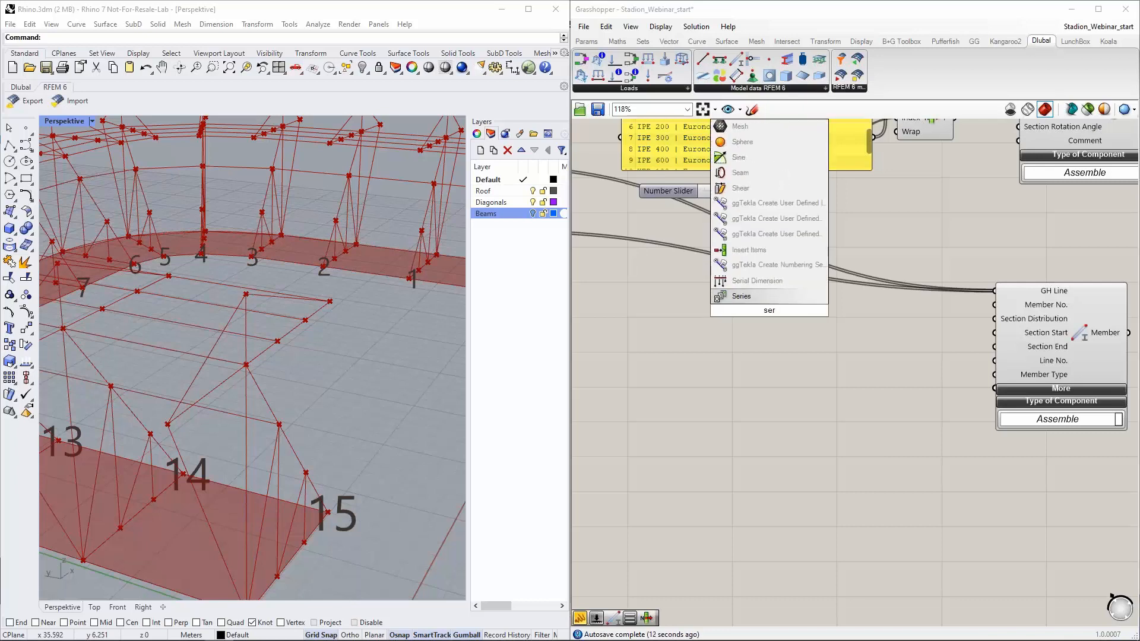
pyautogui.press('Return')
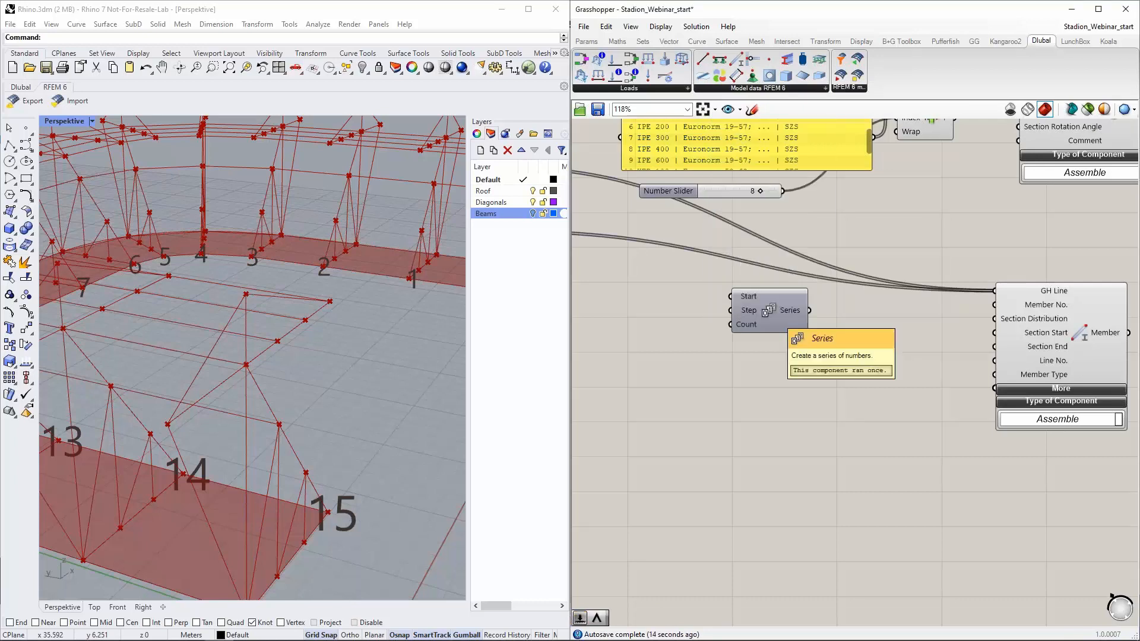
pyautogui.moveTo(770, 311); pyautogui.dragTo(806, 350)
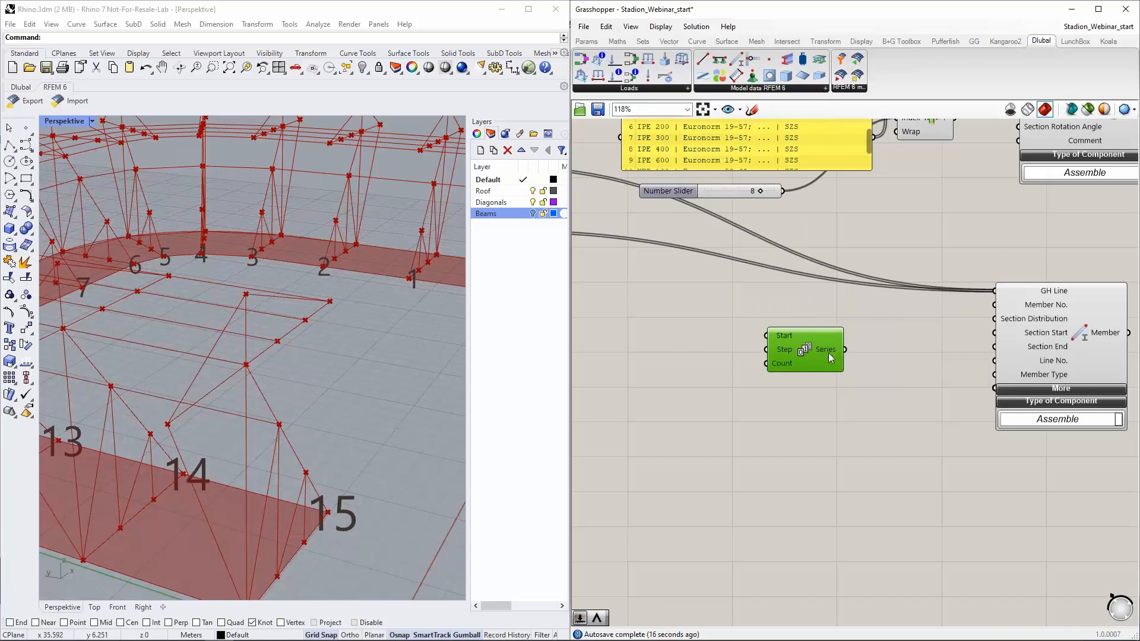
# Create a number slider set to 1 and connect it to the Series component's Start and Step inputs.
pyautogui.click(692, 322)
pyautogui.doubleClick(692, 322)
pyautogui.write('1')
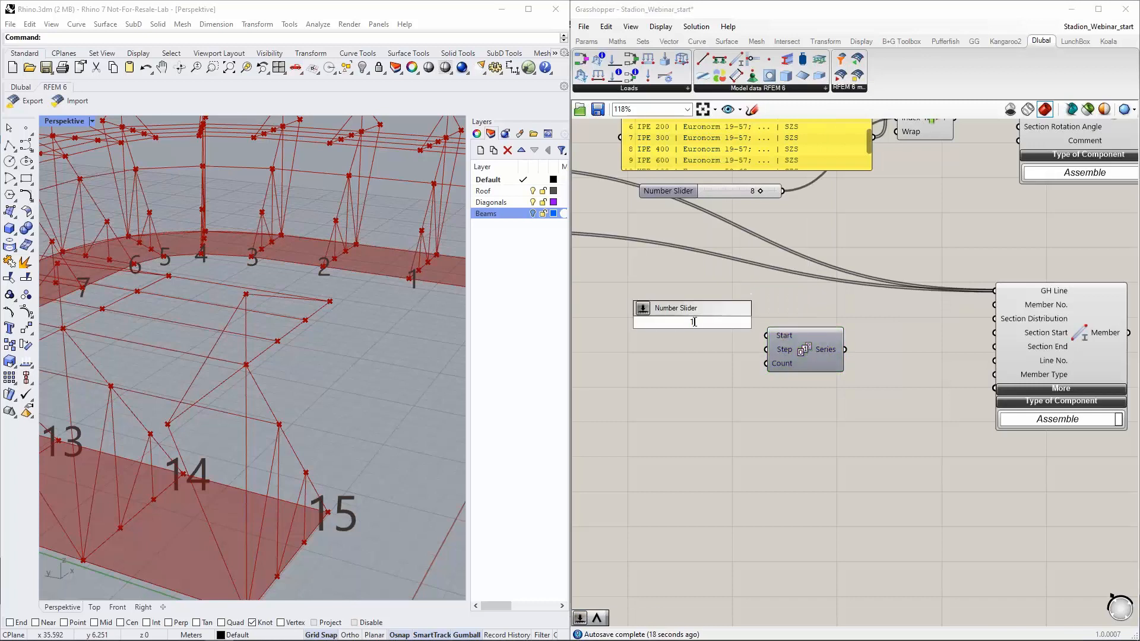
pyautogui.press('Return')
pyautogui.moveTo(716, 316); pyautogui.dragTo(765, 336)
pyautogui.moveTo(683, 318); pyautogui.dragTo(767, 349)
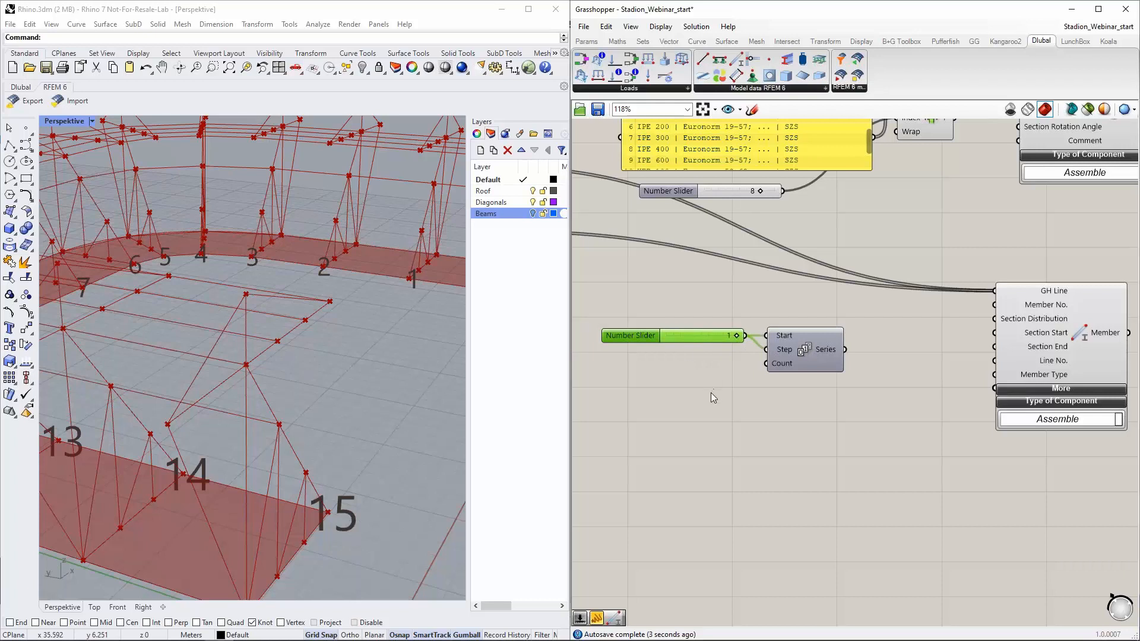
# Move the number slider above the Series component and shift both closer to the Member component.
pyautogui.moveTo(682, 339); pyautogui.dragTo(708, 311)
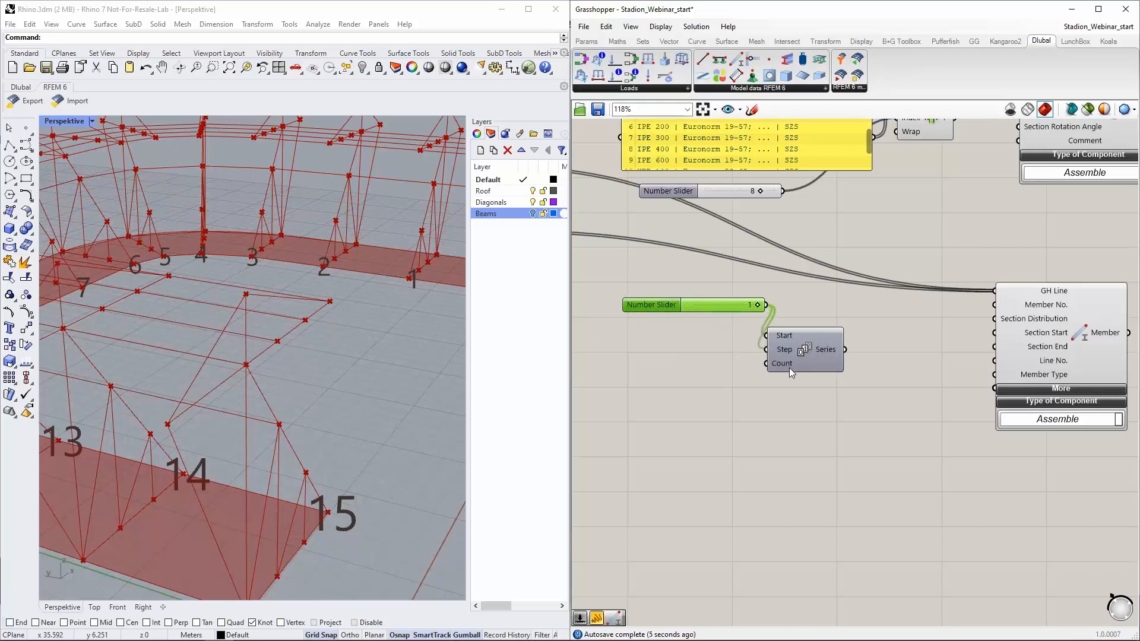
pyautogui.keyDown('shift'); pyautogui.click(806, 351); pyautogui.keyUp('shift')
pyautogui.moveTo(855, 362); pyautogui.dragTo(882, 361)
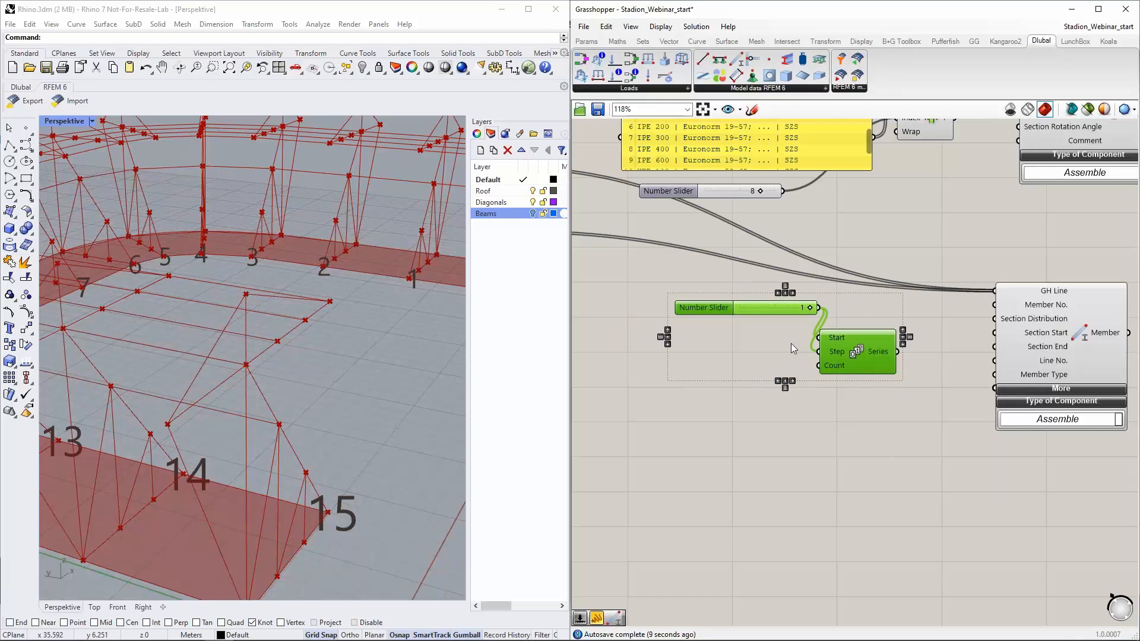
# Check the curves from the two curve containers feeding the Member component in a temporary panel, and remove the panel.
pyautogui.scroll(-2, 803, 350)
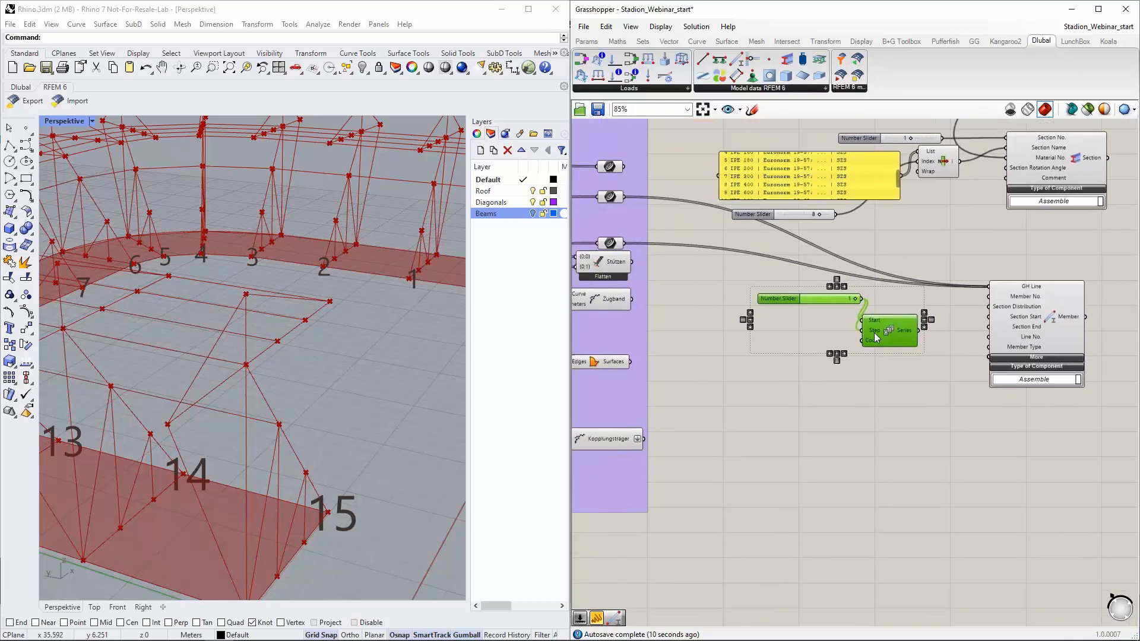
pyautogui.moveTo(806, 388); pyautogui.dragTo(834, 395, button='right')
pyautogui.click(828, 392)
pyautogui.moveTo(751, 345); pyautogui.dragTo(798, 365, button='right')
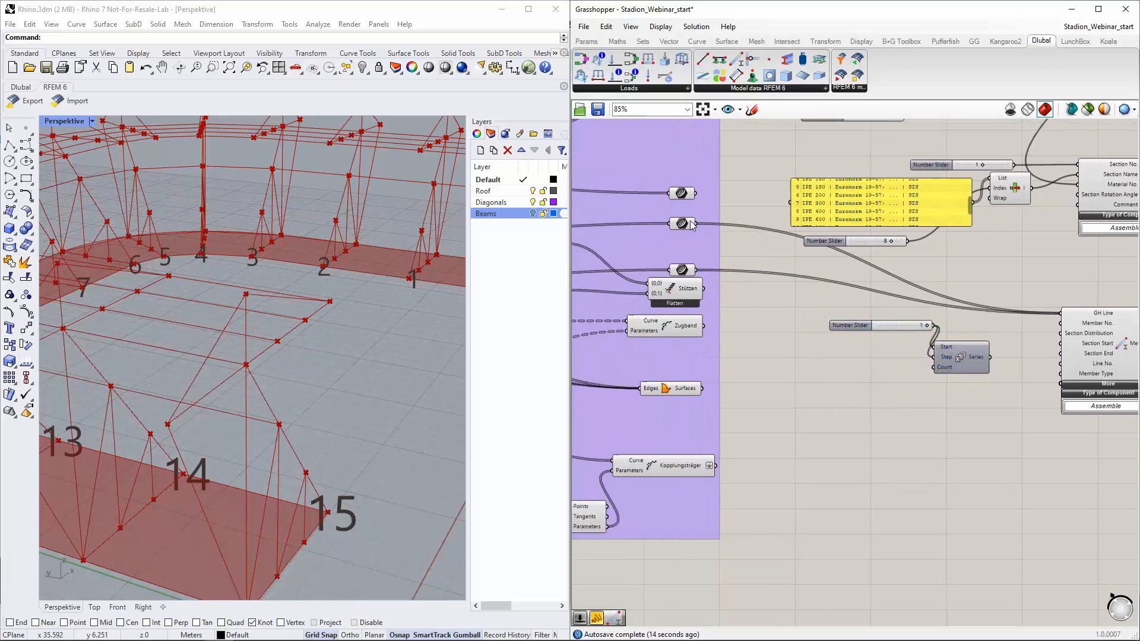
pyautogui.click(586, 42)
pyautogui.moveTo(736, 75); pyautogui.dragTo(811, 292)
pyautogui.moveTo(695, 223); pyautogui.dragTo(771, 291)
pyautogui.keyDown('shift'); pyautogui.moveTo(695, 270); pyautogui.dragTo(790, 602); pyautogui.keyUp('shift')
pyautogui.scroll(2, 793, 579)
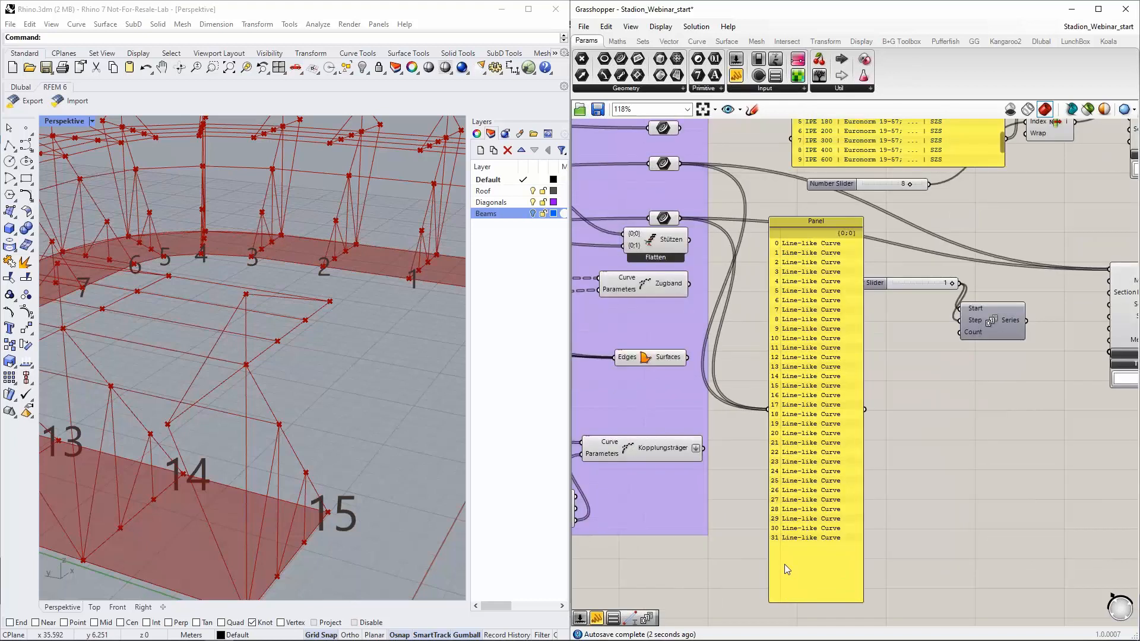
pyautogui.scroll(2, 785, 565)
pyautogui.scroll(-2, 796, 516)
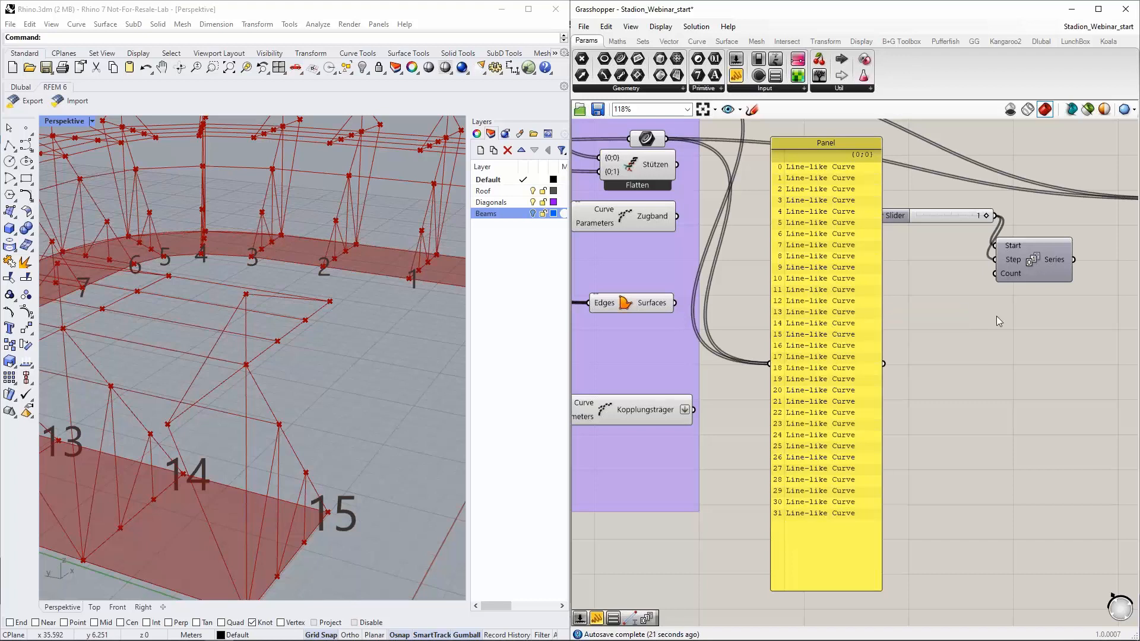
pyautogui.moveTo(996, 316); pyautogui.dragTo(943, 315, button='right')
pyautogui.click(740, 316)
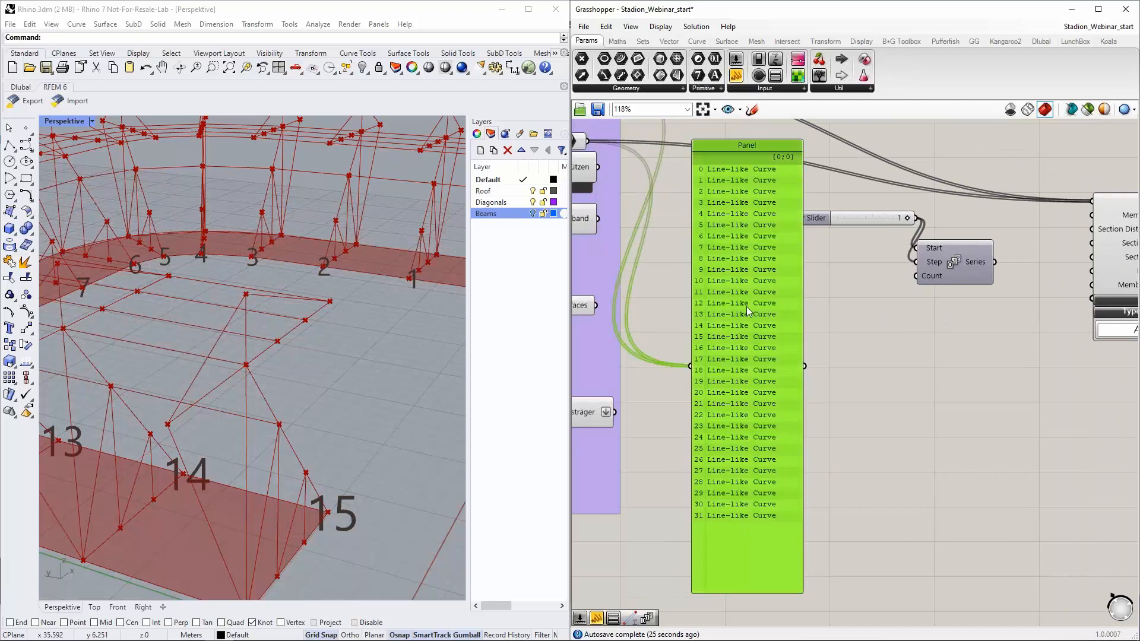
pyautogui.press('Delete')
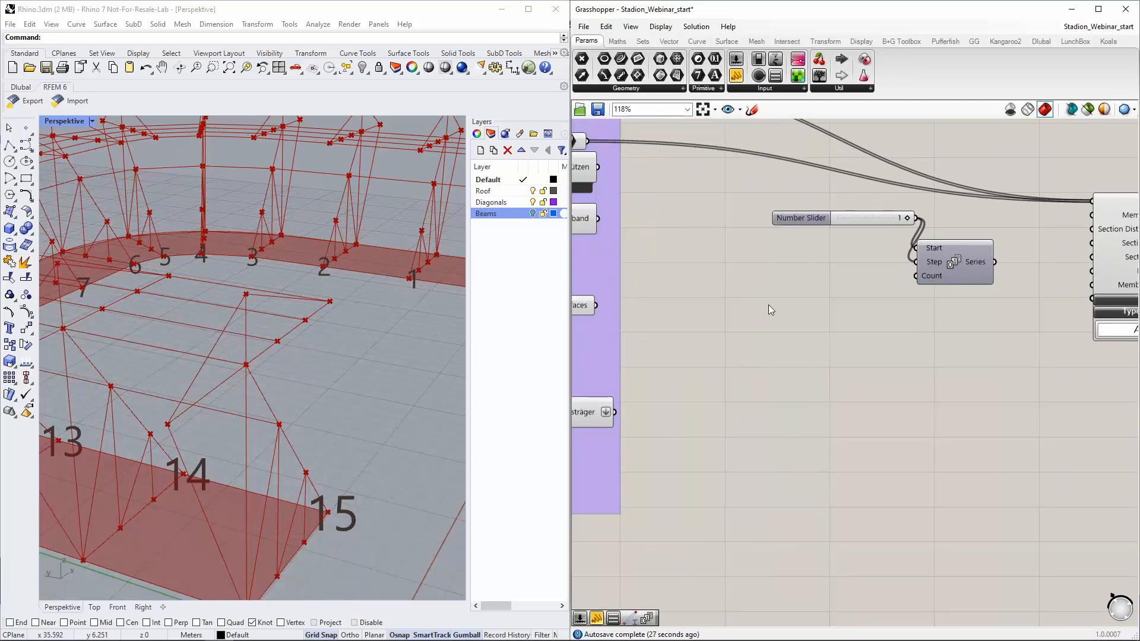
# Place a Last Index component before the Series component and connect both curve containers to its List input.
pyautogui.doubleClick(768, 311)
pyautogui.write('last i')
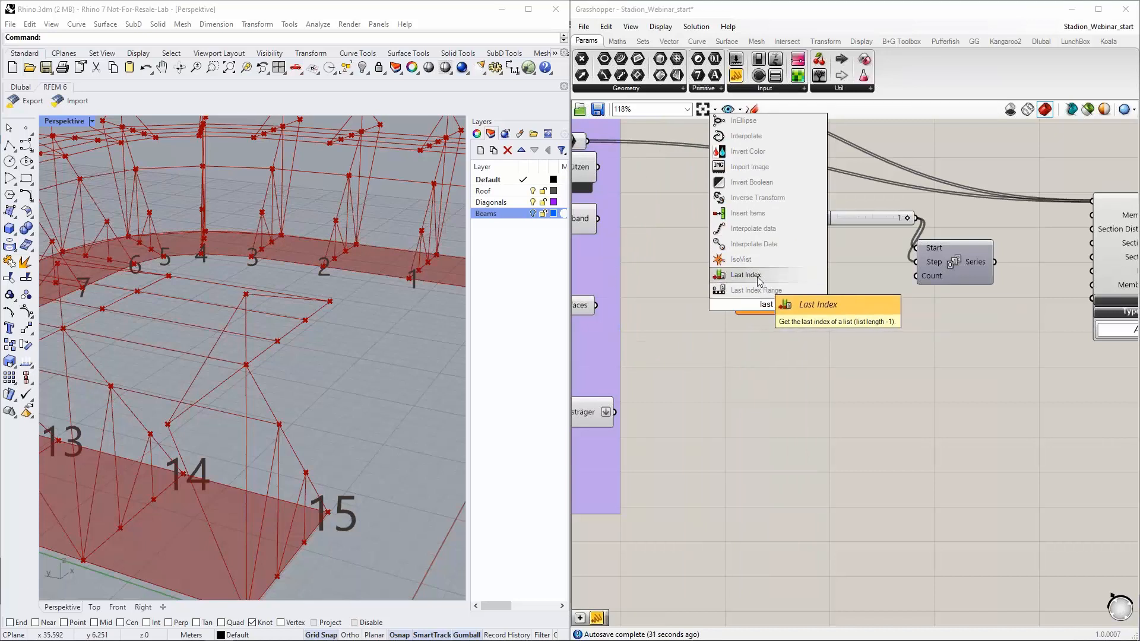
pyautogui.click(747, 273)
pyautogui.moveTo(701, 236); pyautogui.dragTo(807, 332, button='right')
pyautogui.moveTo(841, 381); pyautogui.dragTo(693, 218)
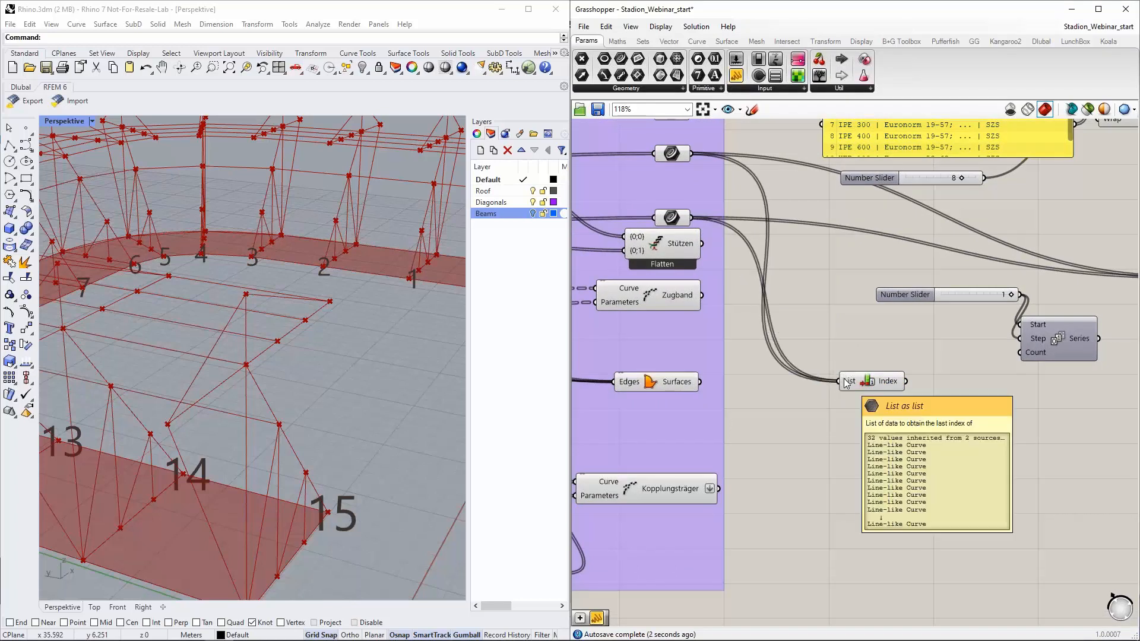
# Add 1 to the last index with an Addition component feeding the Series Count, and shift the number slider closer to the Start input.
pyautogui.moveTo(839, 407); pyautogui.dragTo(793, 405, button='right')
pyautogui.moveTo(843, 380)
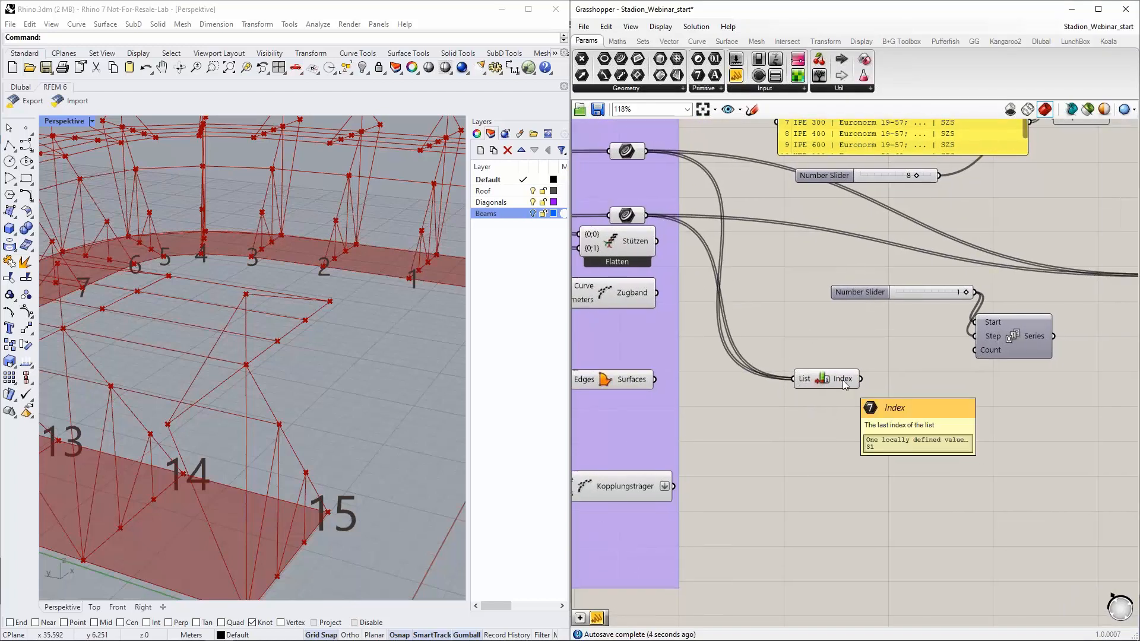
pyautogui.doubleClick(903, 391)
pyautogui.write('+1')
pyautogui.press('Return')
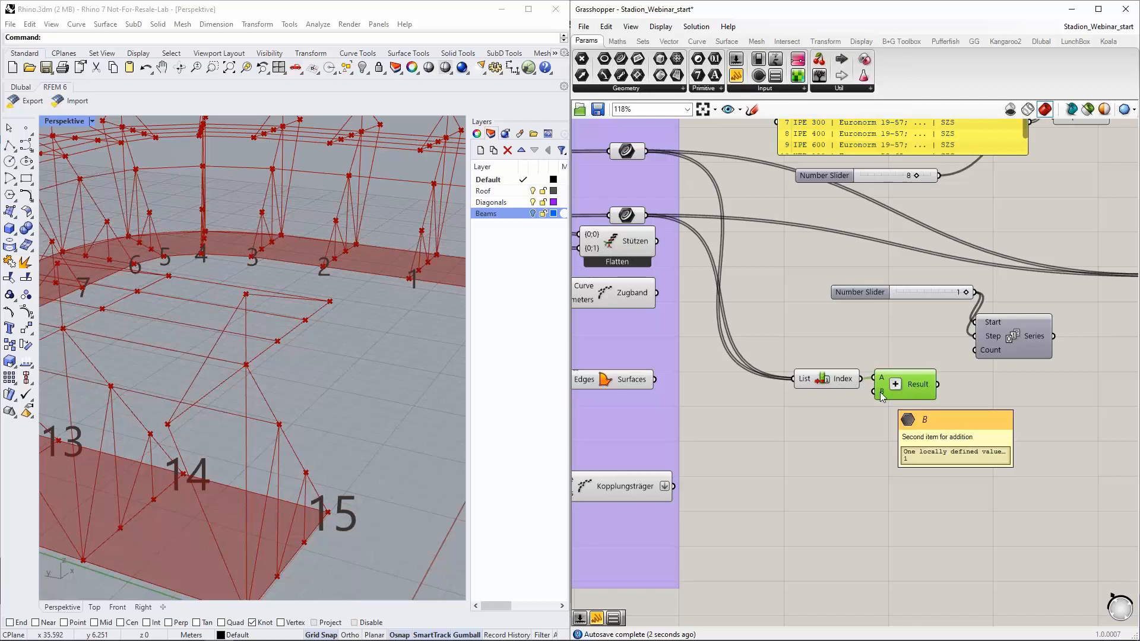
pyautogui.moveTo(938, 384); pyautogui.dragTo(970, 360)
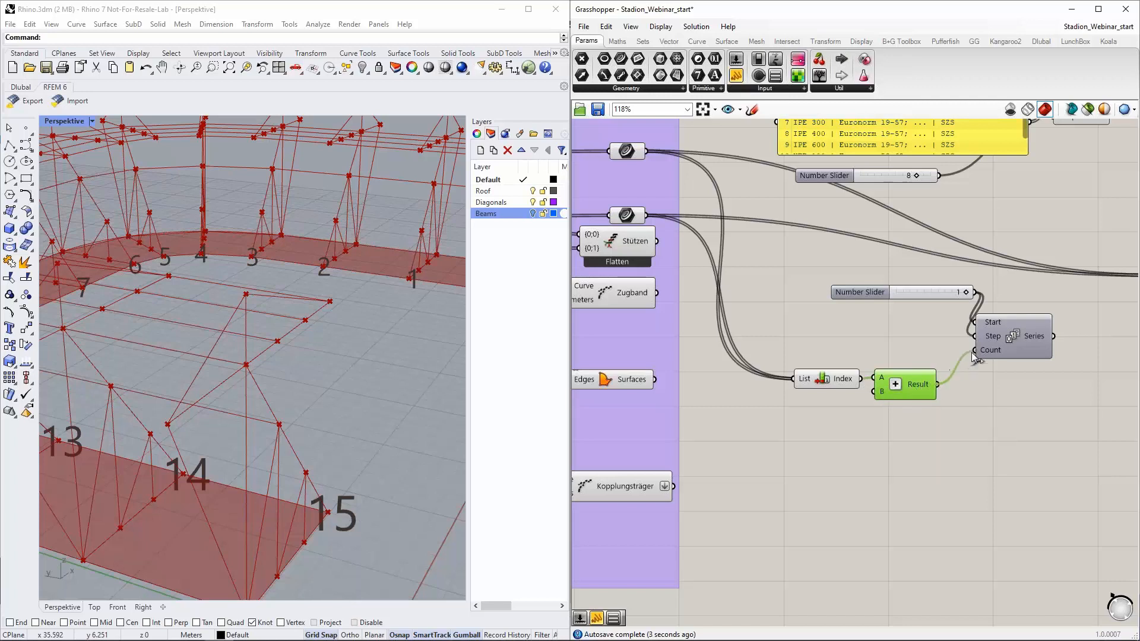
pyautogui.moveTo(1019, 383); pyautogui.dragTo(919, 378, button='right')
pyautogui.moveTo(829, 288); pyautogui.dragTo(799, 311)
# Check the generated number series in a temporary panel at the Series output, and remove the panel.
pyautogui.moveTo(996, 343); pyautogui.dragTo(860, 347, button='right')
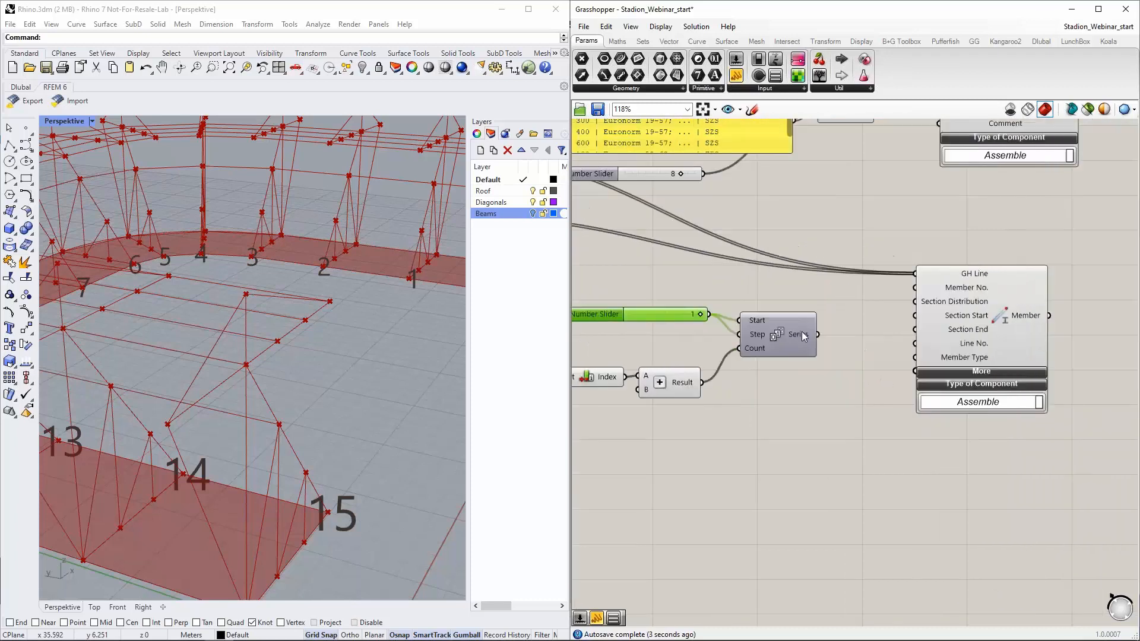
pyautogui.moveTo(736, 76); pyautogui.dragTo(893, 335)
pyautogui.moveTo(817, 334); pyautogui.dragTo(836, 332)
pyautogui.moveTo(882, 364); pyautogui.dragTo(881, 620)
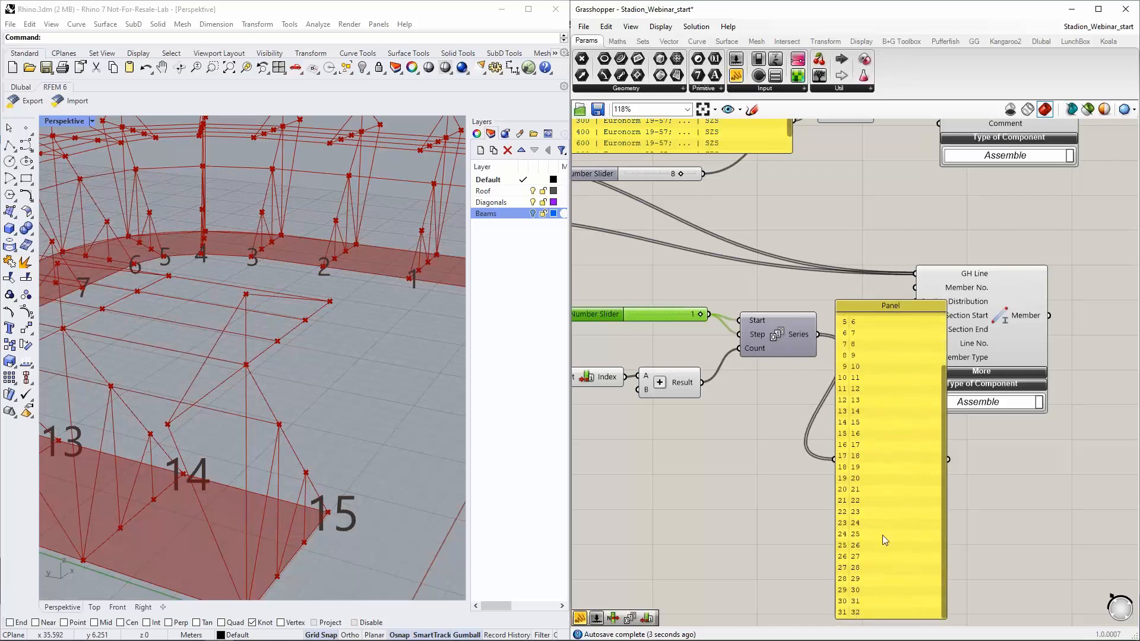
pyautogui.click(882, 535)
pyautogui.press('Delete')
# Connect the Series output to the Member component's Member No. input and nudge the numbering components slightly upward.
pyautogui.moveTo(817, 334); pyautogui.dragTo(914, 287)
pyautogui.scroll(-3, 938, 313)
pyautogui.moveTo(878, 373); pyautogui.dragTo(736, 292)
pyautogui.moveTo(850, 311); pyautogui.dragTo(850, 307)
pyautogui.click(878, 389)
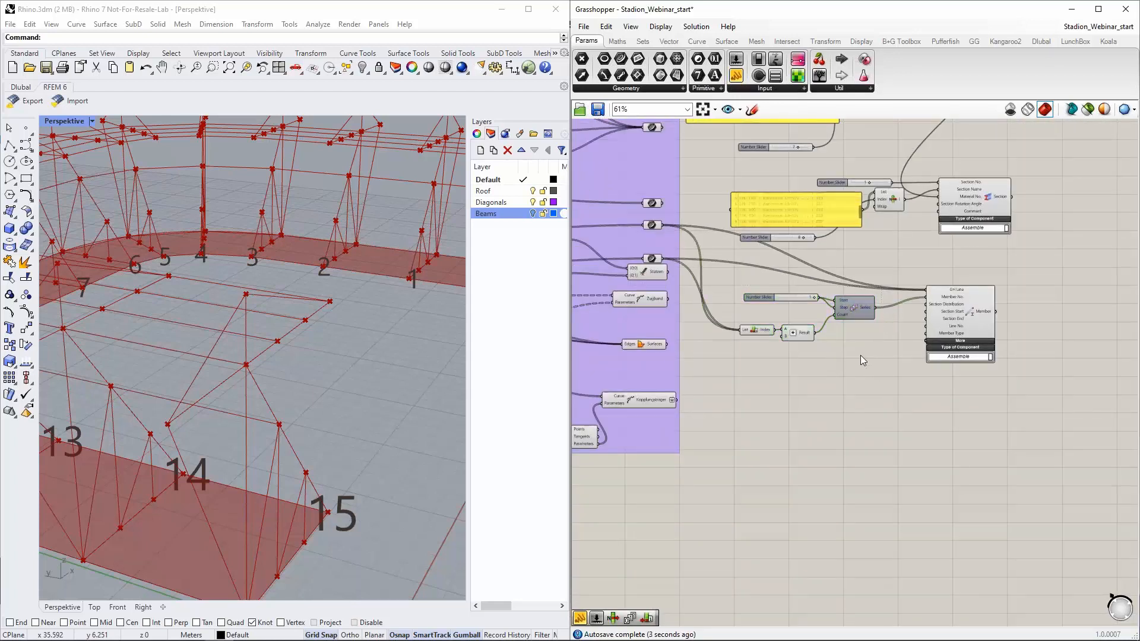
pyautogui.moveTo(861, 355); pyautogui.dragTo(888, 368, button='right')
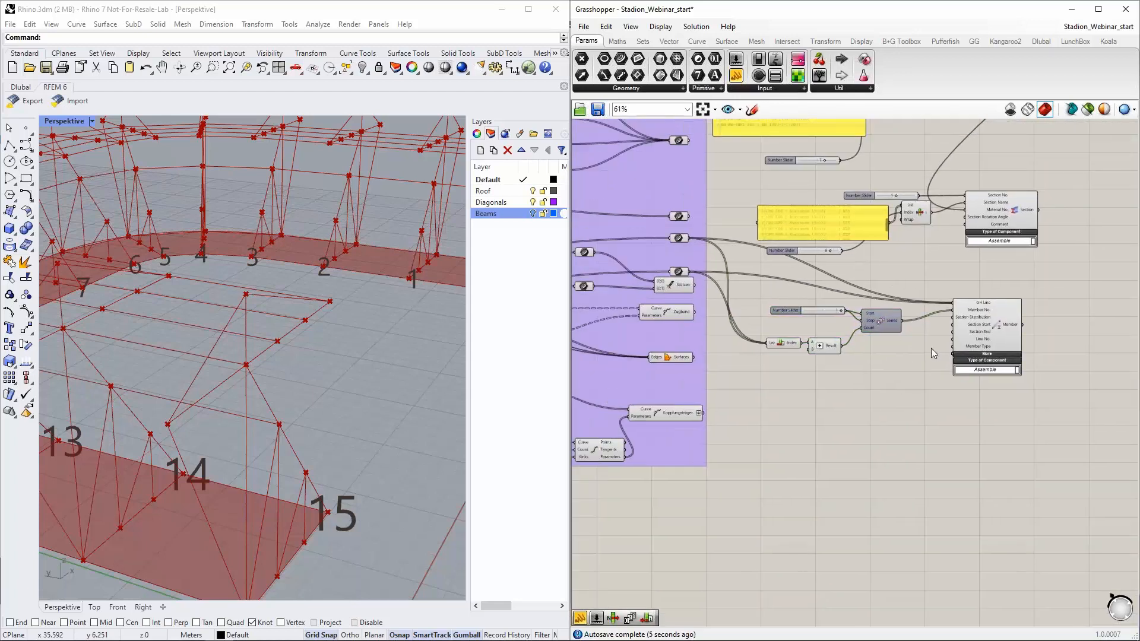
# Raise the Amount of Frames slider in the geometry group to 20.
pyautogui.scroll(-3, 931, 347)
pyautogui.moveTo(768, 241); pyautogui.dragTo(779, 251, button='right')
pyautogui.scroll(8, 650, 326)
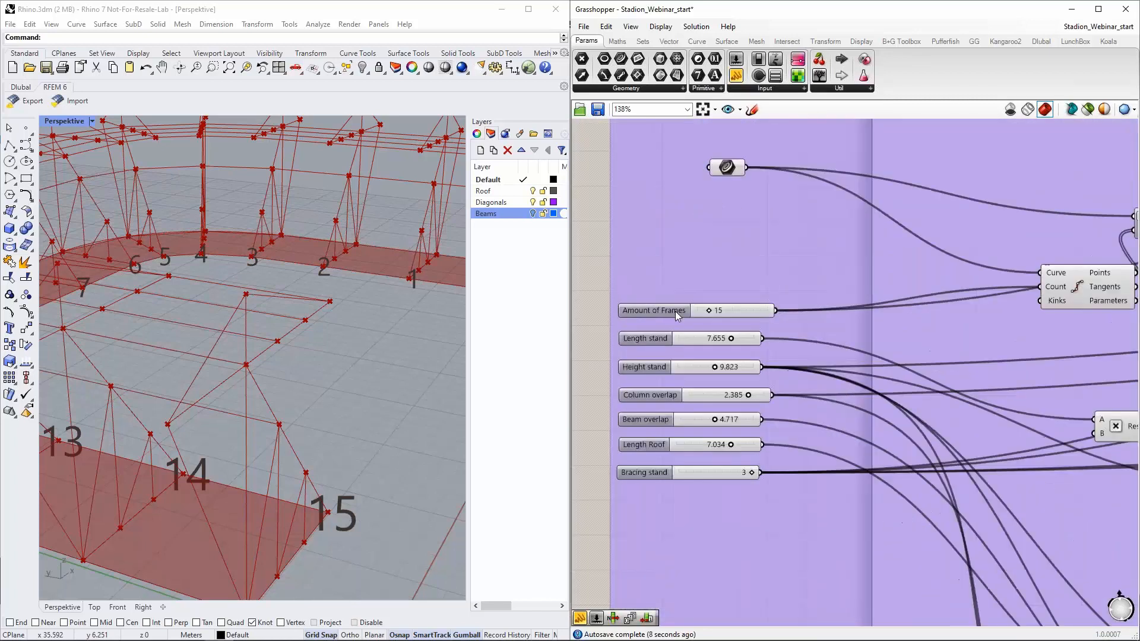
pyautogui.moveTo(724, 310); pyautogui.dragTo(734, 311)
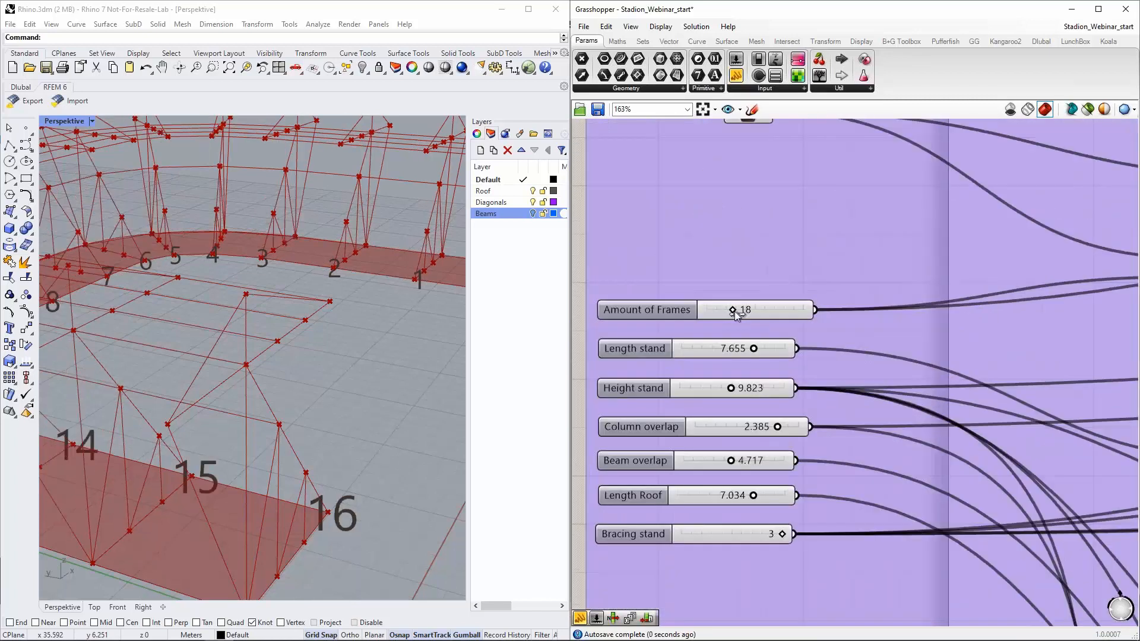
# Check how the Series output feeding the Member No. input responds to the changed number of frames.
pyautogui.scroll(-6, 735, 315)
pyautogui.scroll(4, 1026, 406)
pyautogui.moveTo(1037, 385); pyautogui.dragTo(917, 381, button='right')
pyautogui.moveTo(1017, 362); pyautogui.dragTo(926, 362, button='right')
pyautogui.scroll(3, 929, 323)
pyautogui.moveTo(884, 320)
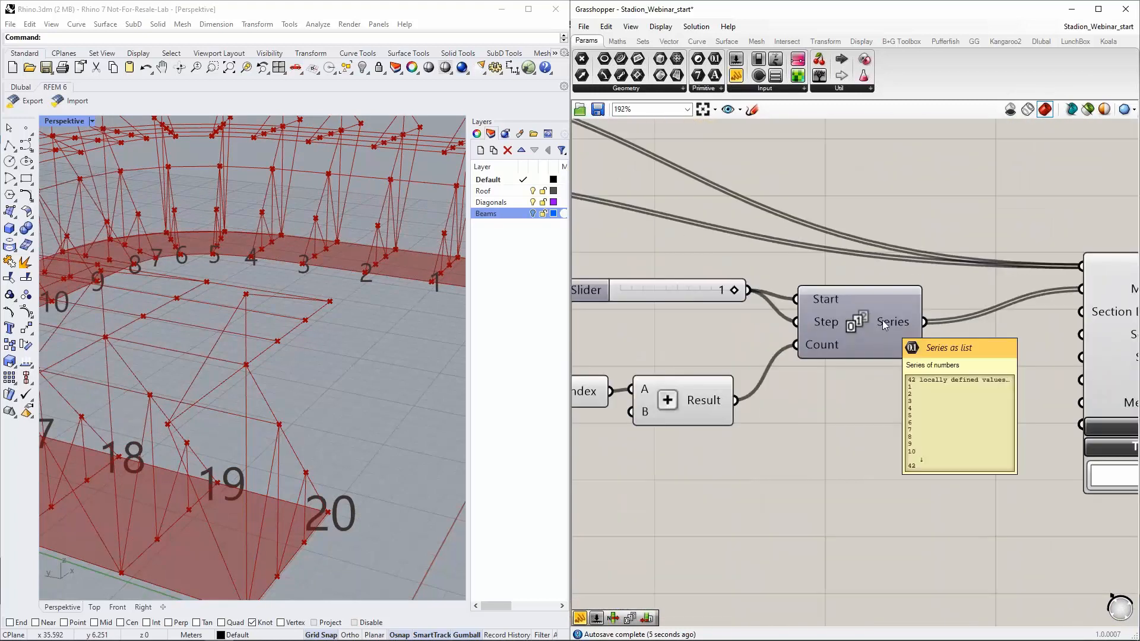
pyautogui.moveTo(970, 300); pyautogui.dragTo(809, 307, button='right')
pyautogui.moveTo(986, 277)
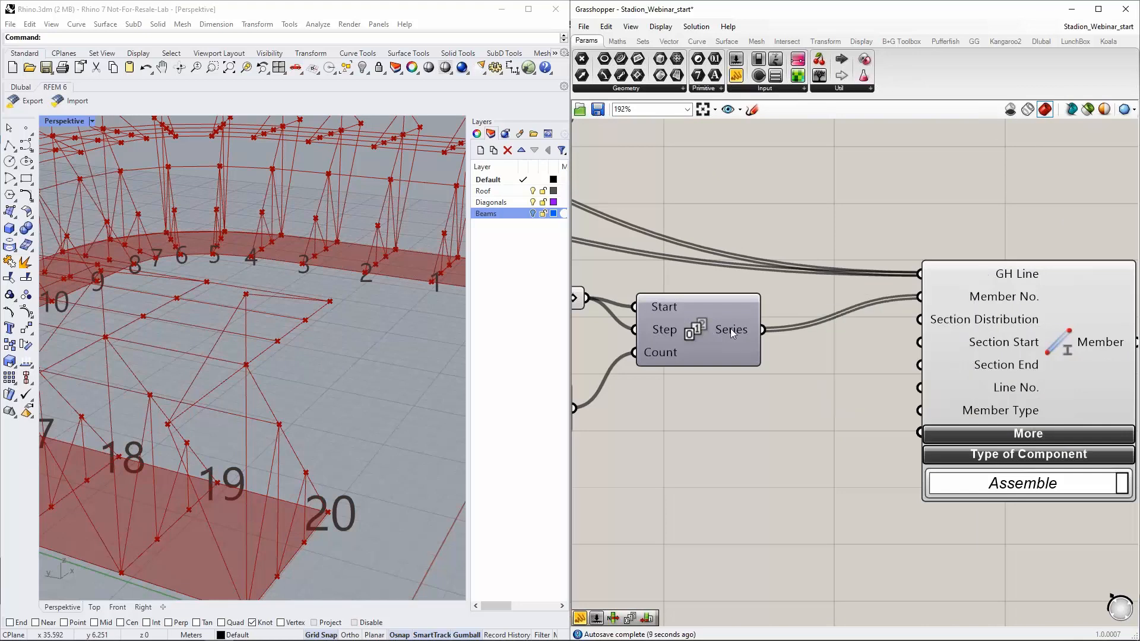
pyautogui.moveTo(731, 329)
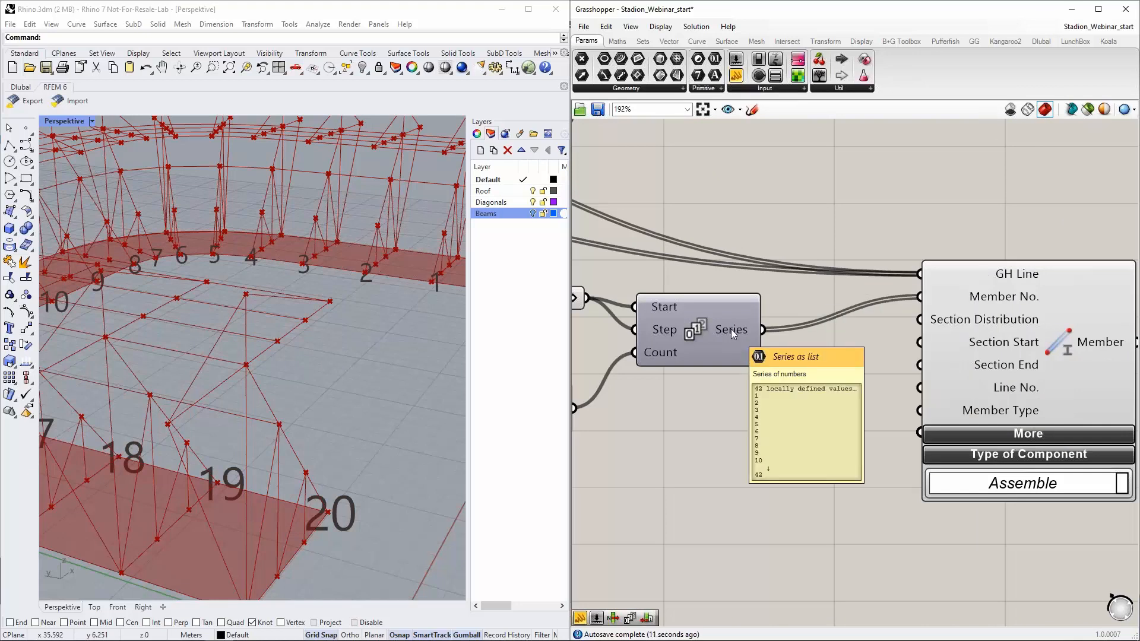
# Return the Amount of Frames slider in the geometry group to 15.
pyautogui.scroll(-5, 955, 381)
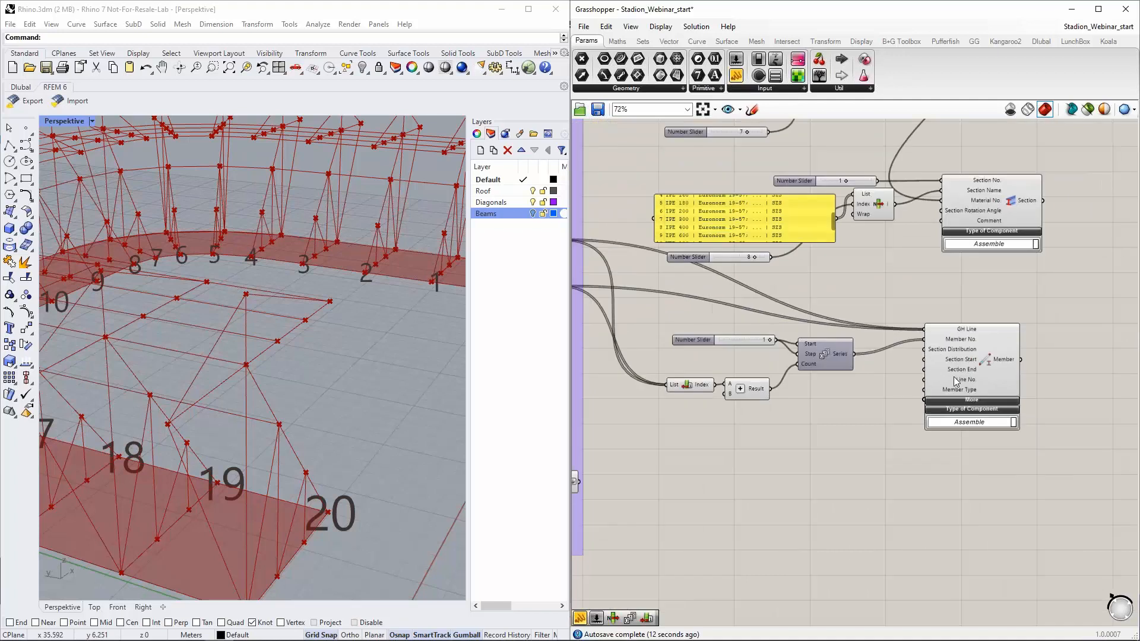
pyautogui.scroll(-4, 955, 379)
pyautogui.scroll(7, 660, 291)
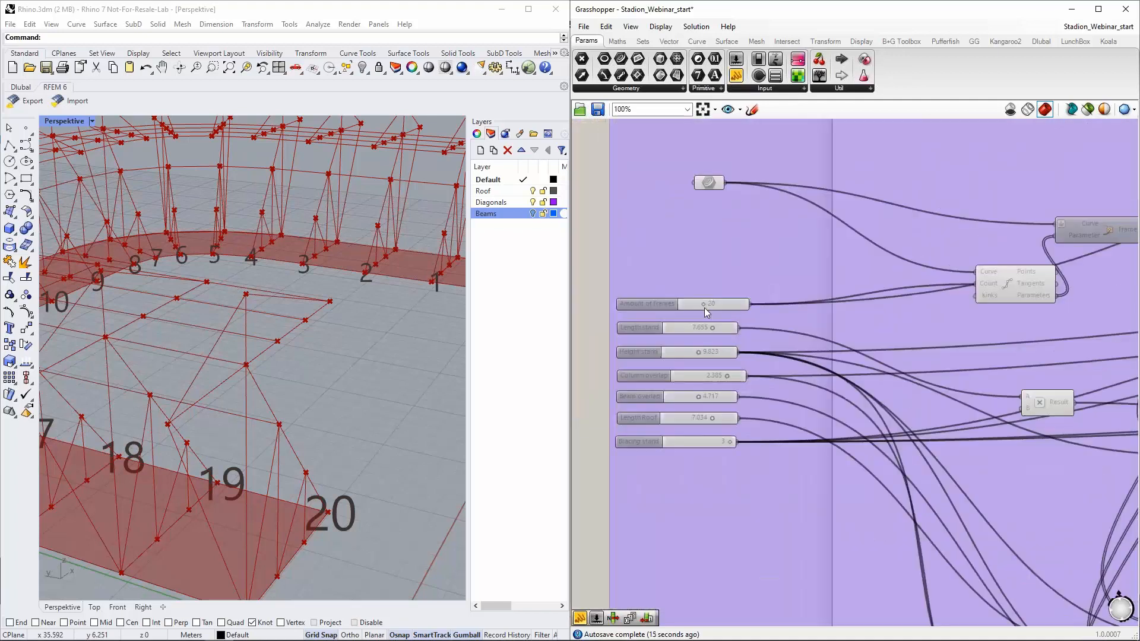
pyautogui.scroll(3, 703, 308)
pyautogui.moveTo(699, 305); pyautogui.dragTo(646, 316)
# Place a Value List beside the Member component and connect it to the Section Distribution input.
pyautogui.scroll(-4, 641, 294)
pyautogui.scroll(3, 885, 352)
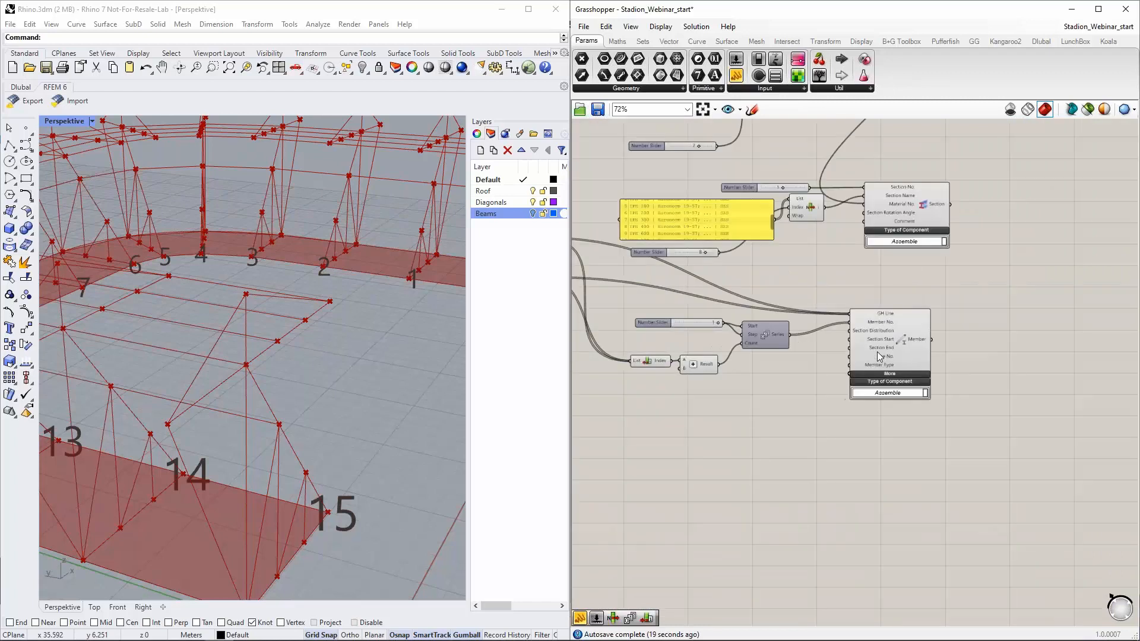
pyautogui.scroll(2, 877, 351)
pyautogui.click(874, 311)
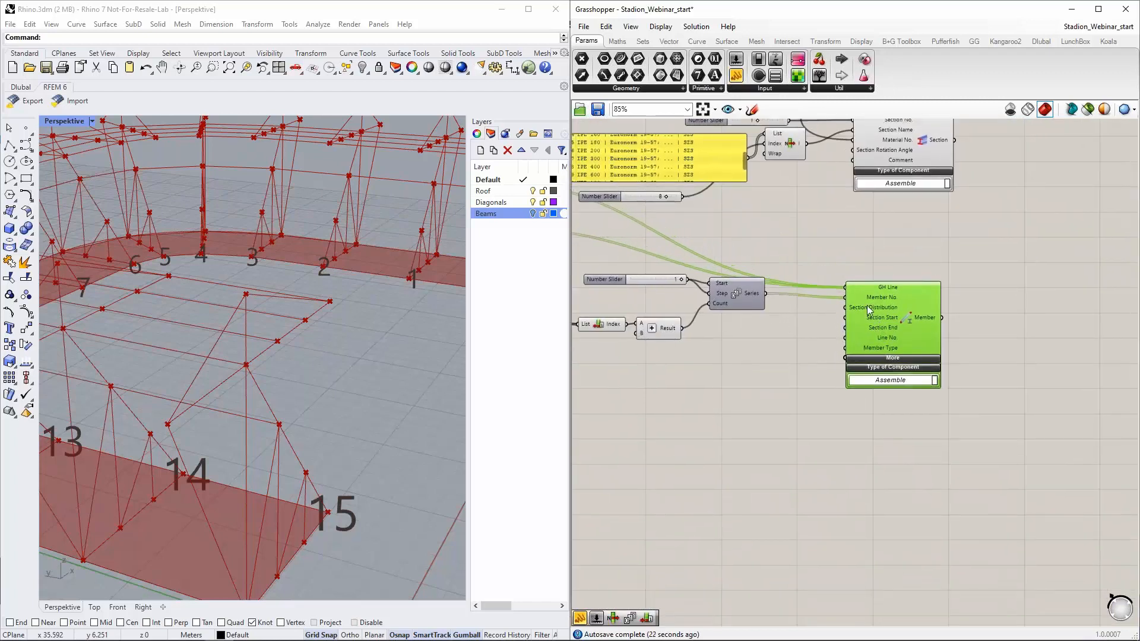
pyautogui.scroll(3, 873, 309)
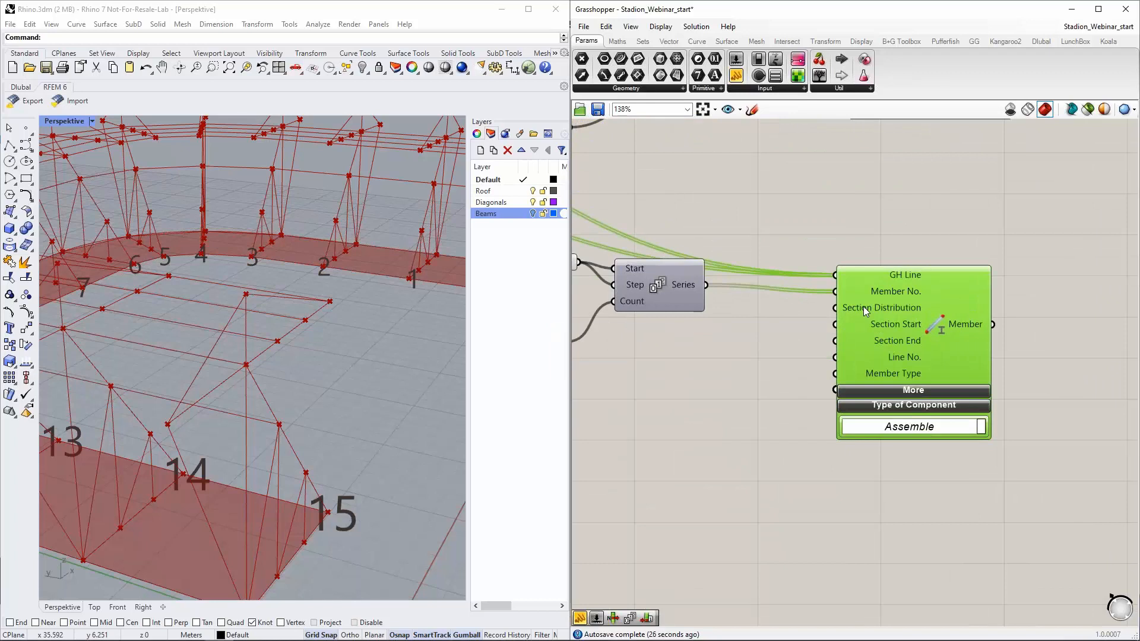
pyautogui.moveTo(864, 311)
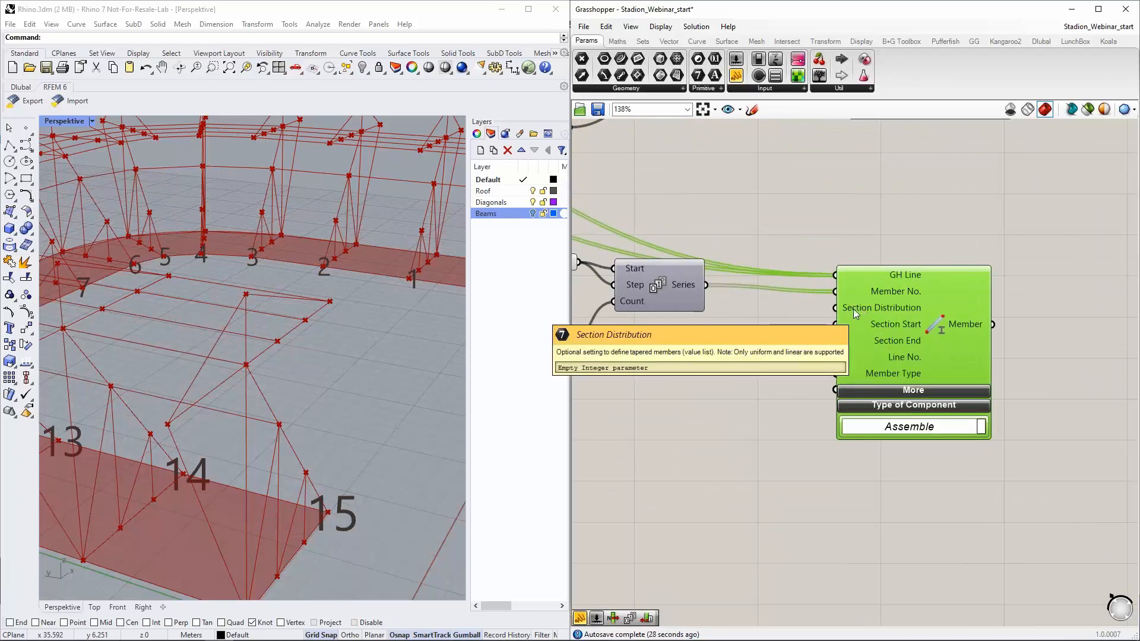
pyautogui.click(710, 362)
pyautogui.doubleClick(709, 362)
pyautogui.write('valu')
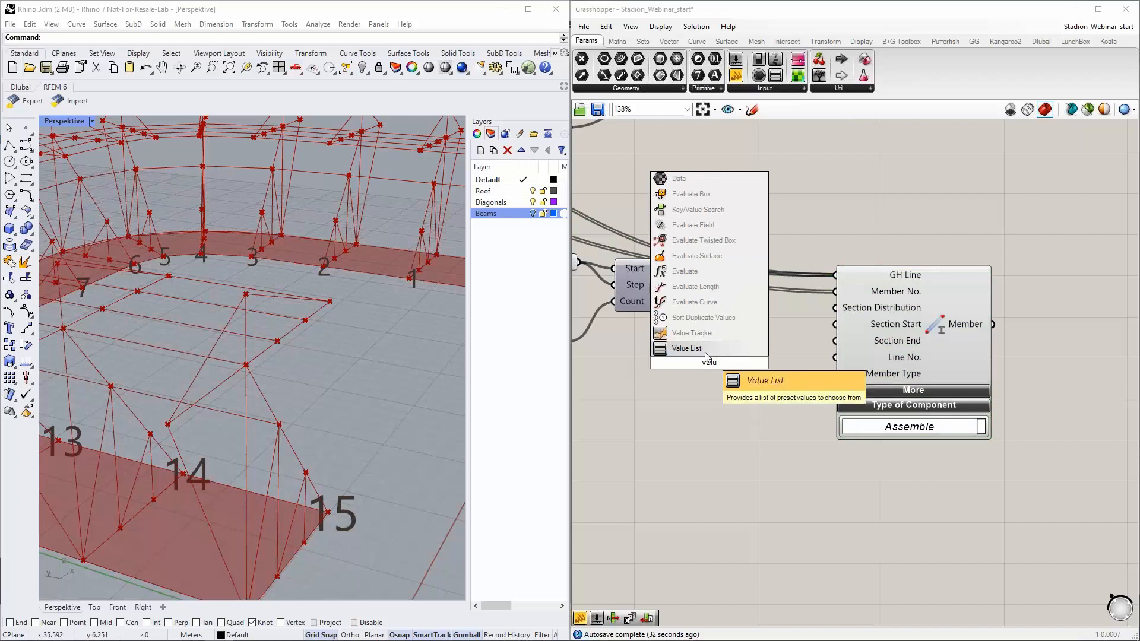
pyautogui.click(689, 348)
pyautogui.moveTo(762, 362); pyautogui.dragTo(836, 308)
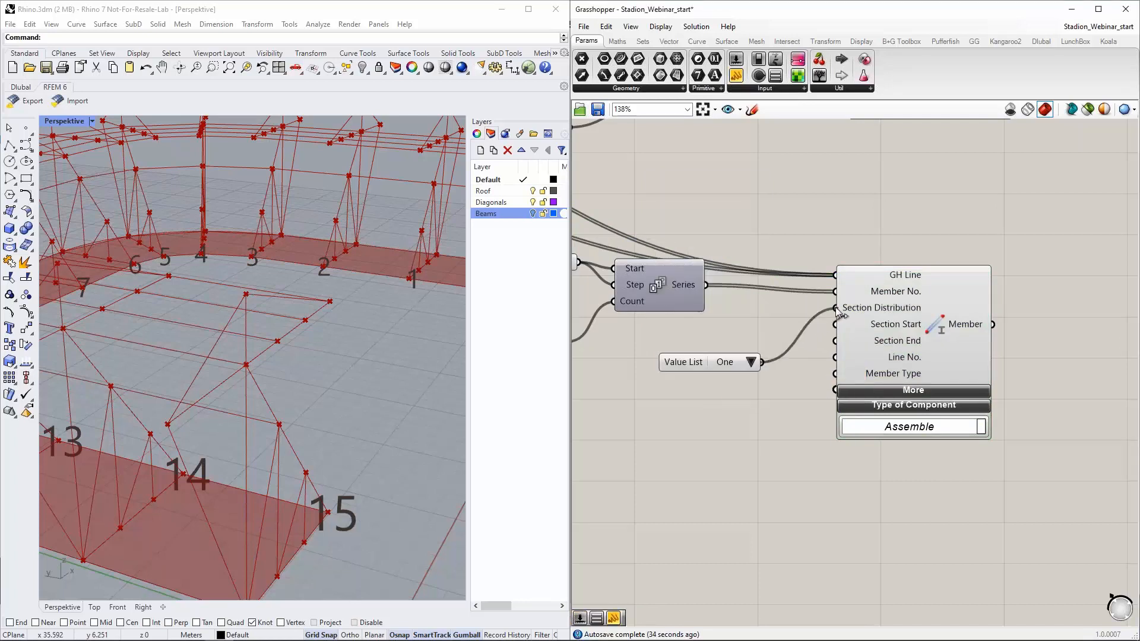
# Set the value list to SECTION_DISTRIBUTION_TYPE_UNIFORM and position it just before the Member component's Section Distribution input.
pyautogui.moveTo(758, 366); pyautogui.dragTo(637, 375)
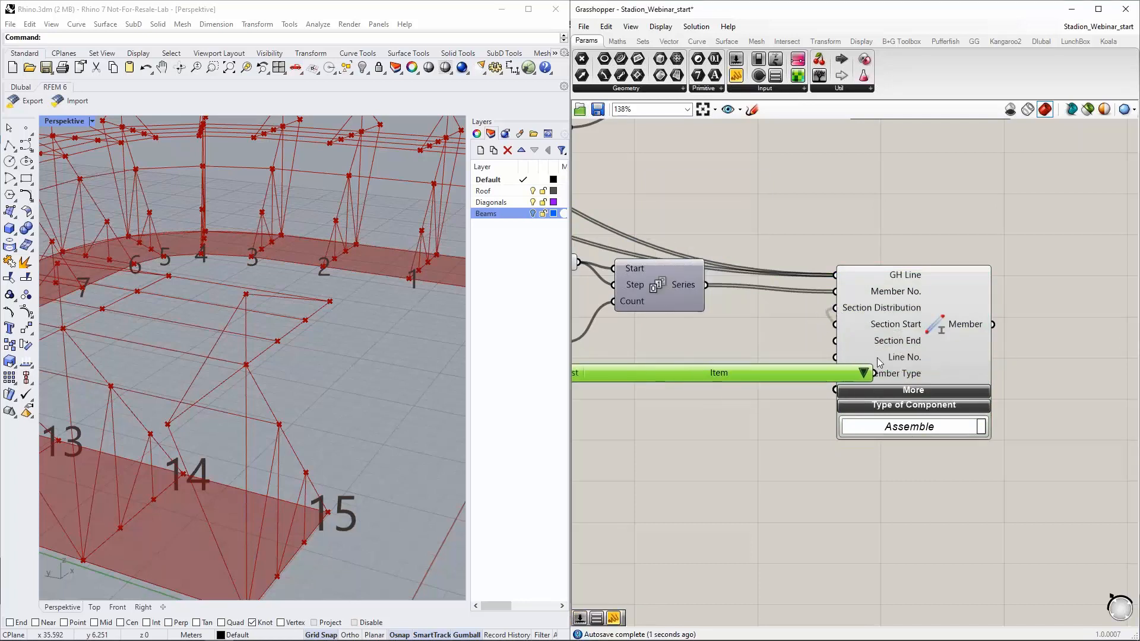
pyautogui.scroll(-1, 878, 360)
pyautogui.scroll(1, 742, 404)
pyautogui.click(863, 375)
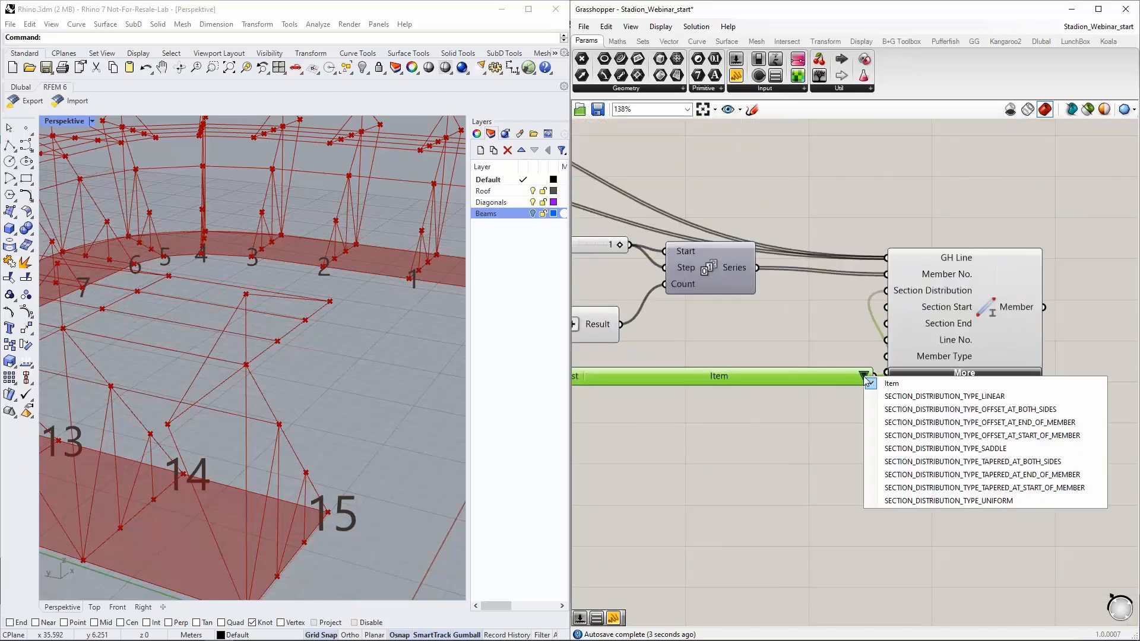
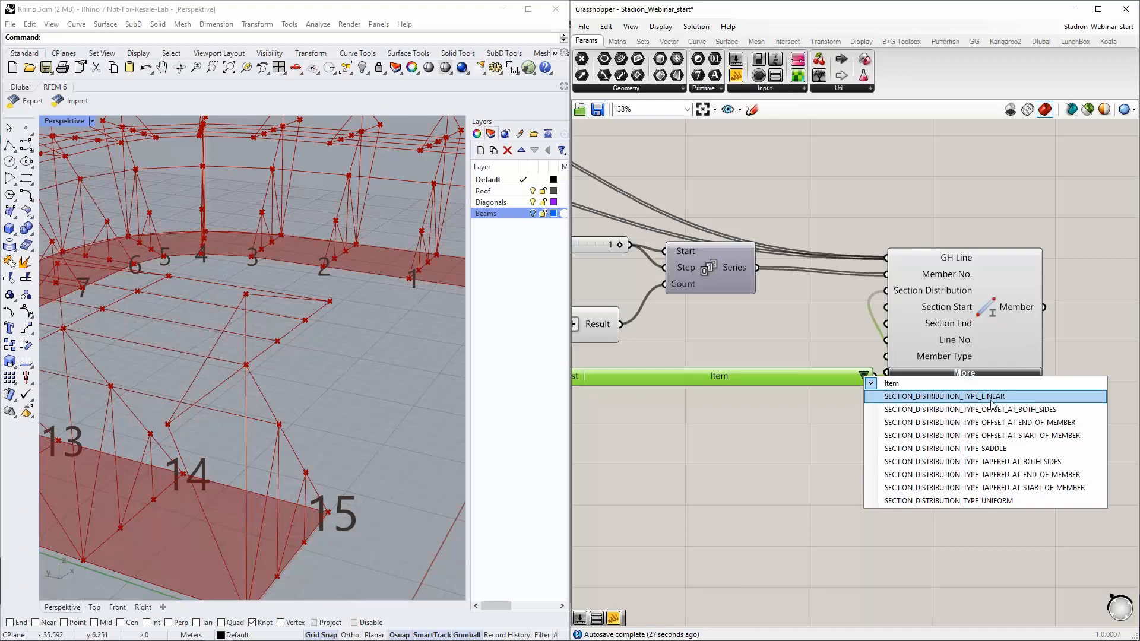
pyautogui.click(790, 414)
pyautogui.click(863, 375)
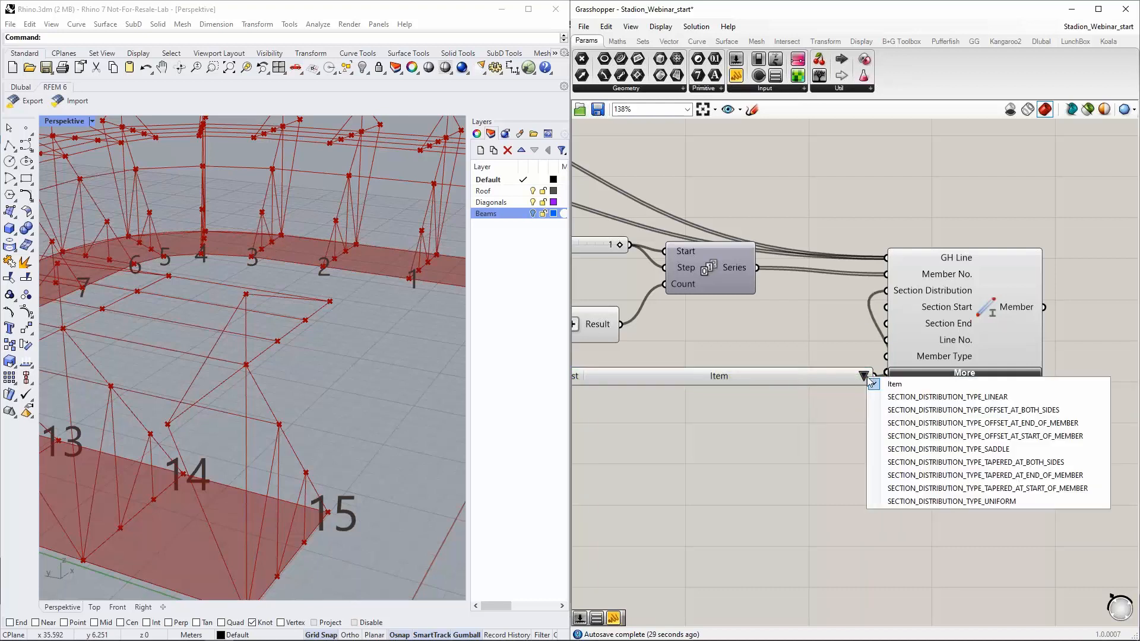
pyautogui.click(973, 501)
pyautogui.moveTo(831, 378); pyautogui.dragTo(799, 308)
pyautogui.moveTo(820, 382); pyautogui.dragTo(842, 394, button='right')
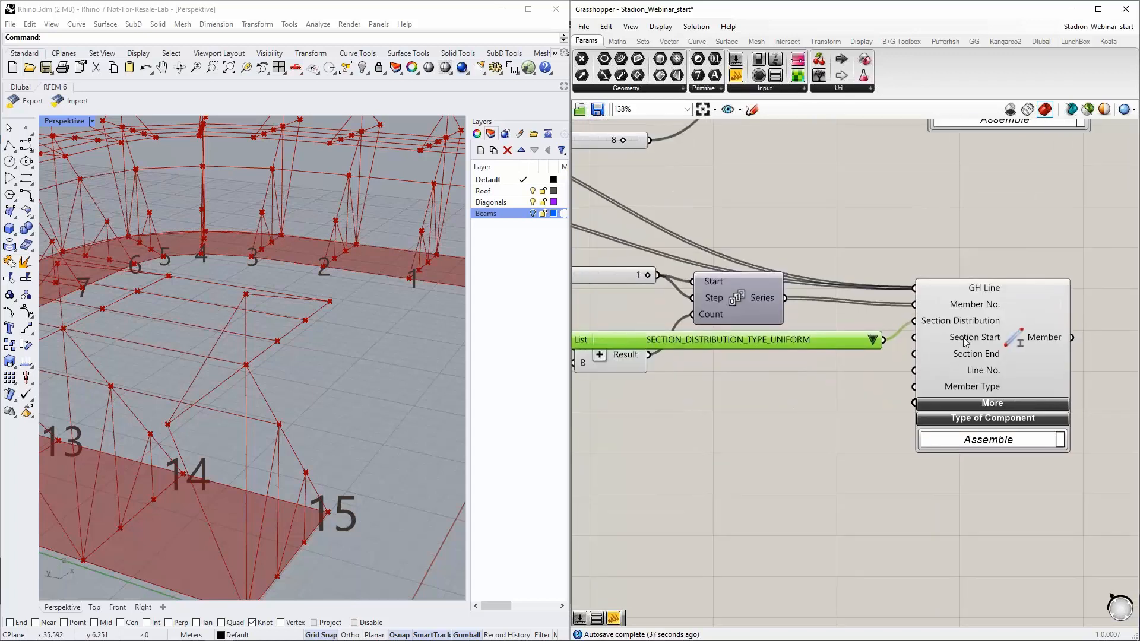
# Try a number slider set to 1 on the Member component's Section Start input and remove it again.
pyautogui.scroll(-4, 960, 358)
pyautogui.scroll(5, 1003, 345)
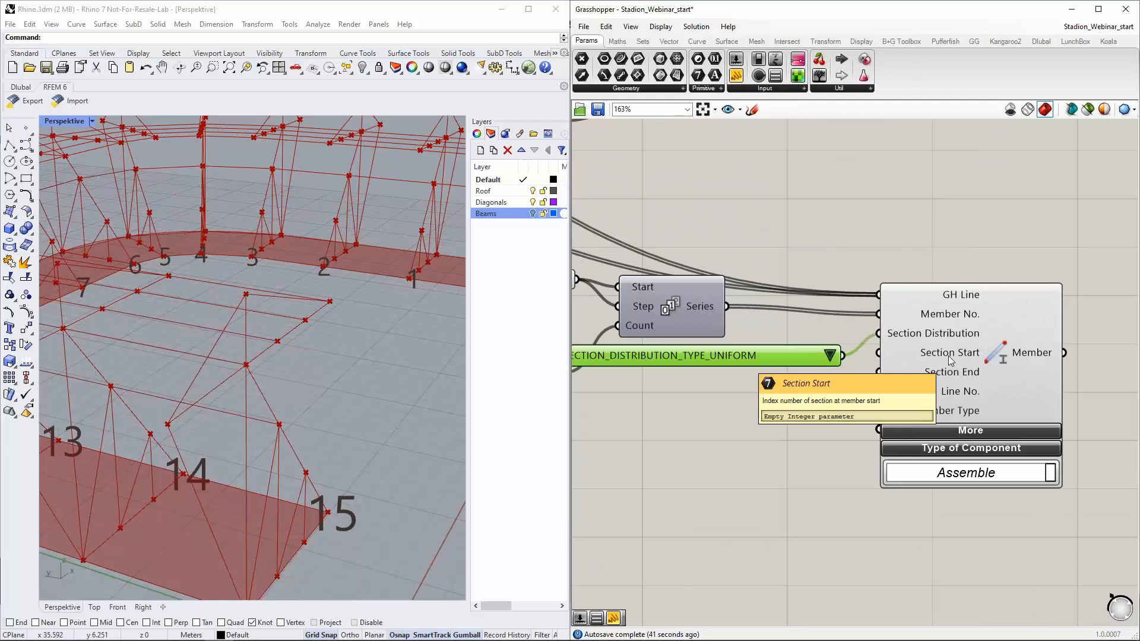
pyautogui.scroll(-5, 951, 360)
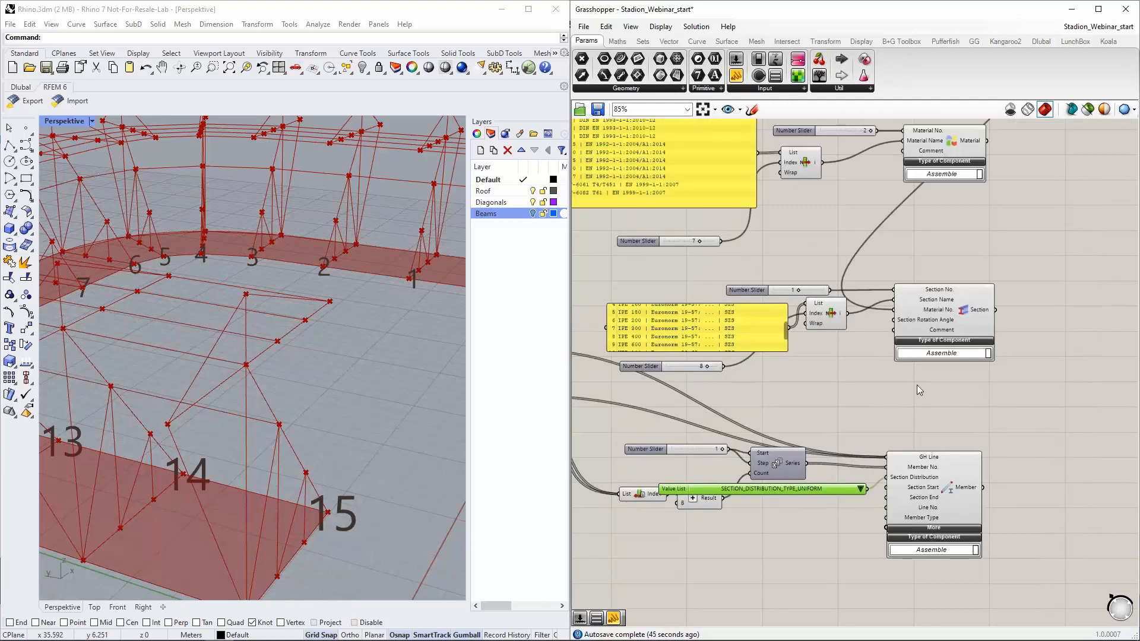
pyautogui.moveTo(910, 376); pyautogui.dragTo(905, 321, button='right')
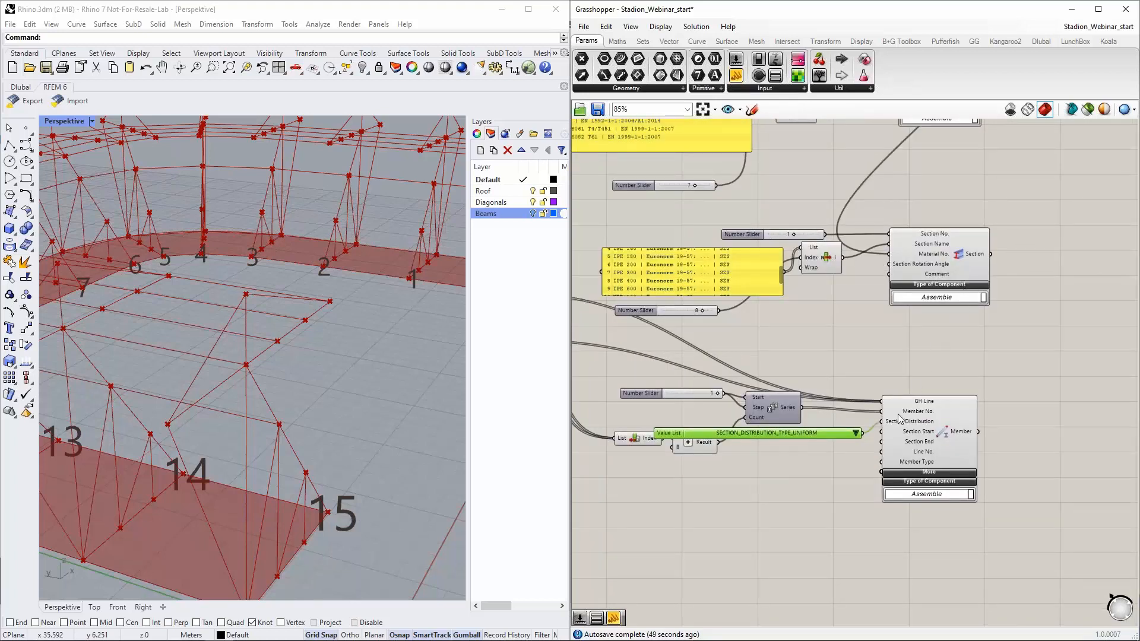
pyautogui.click(794, 482)
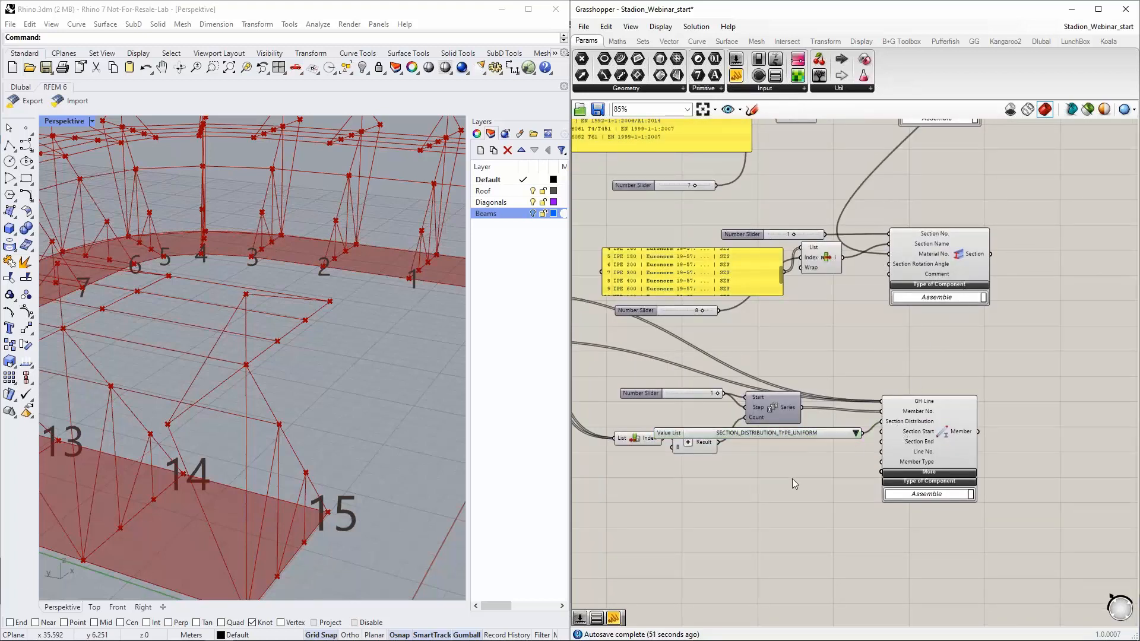
pyautogui.doubleClick(792, 478)
pyautogui.write('1')
pyautogui.press('Return')
pyautogui.moveTo(838, 478); pyautogui.dragTo(880, 431)
pyautogui.click(814, 480)
pyautogui.press('Delete')
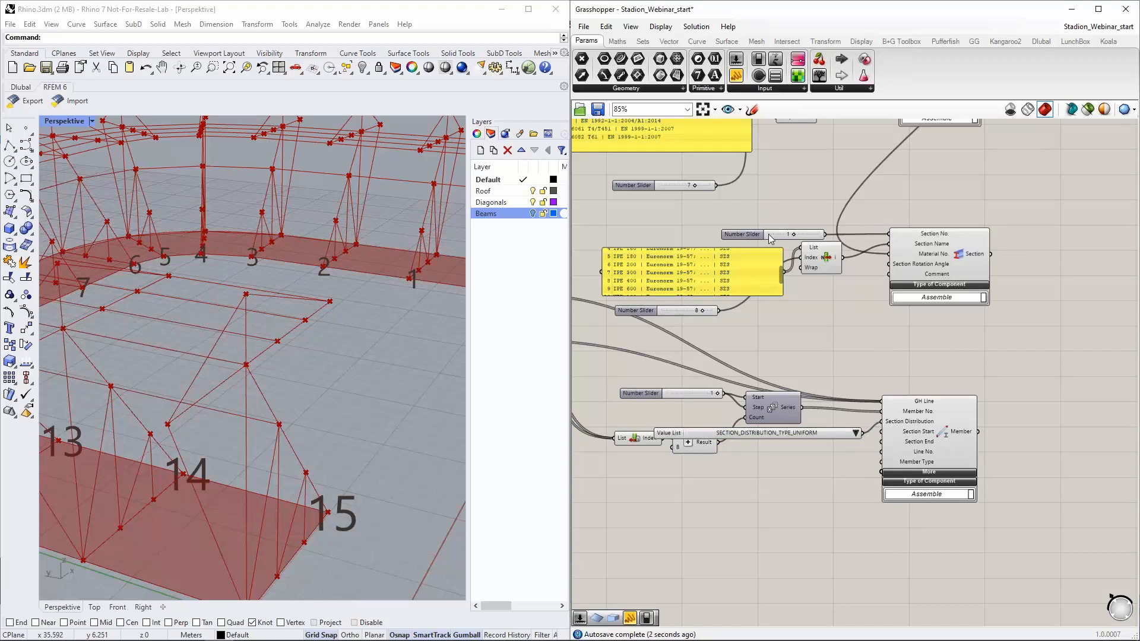
# Connect the Section component's output to the Member component's Section Start input and move the Section No. slider closer to its input.
pyautogui.click(742, 235)
pyautogui.moveTo(991, 257); pyautogui.dragTo(880, 432)
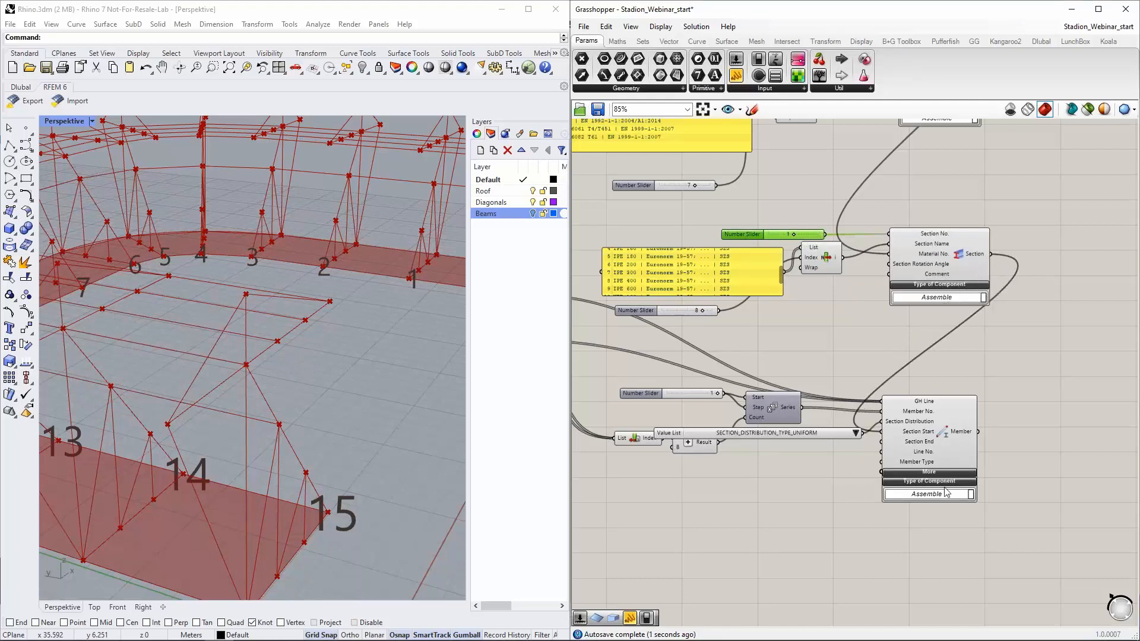
pyautogui.moveTo(848, 502); pyautogui.dragTo(848, 460, button='right')
pyautogui.moveTo(808, 194); pyautogui.dragTo(848, 193)
# Place a Value List below the section distribution list and connect it to the Member Type input.
pyautogui.scroll(3, 854, 337)
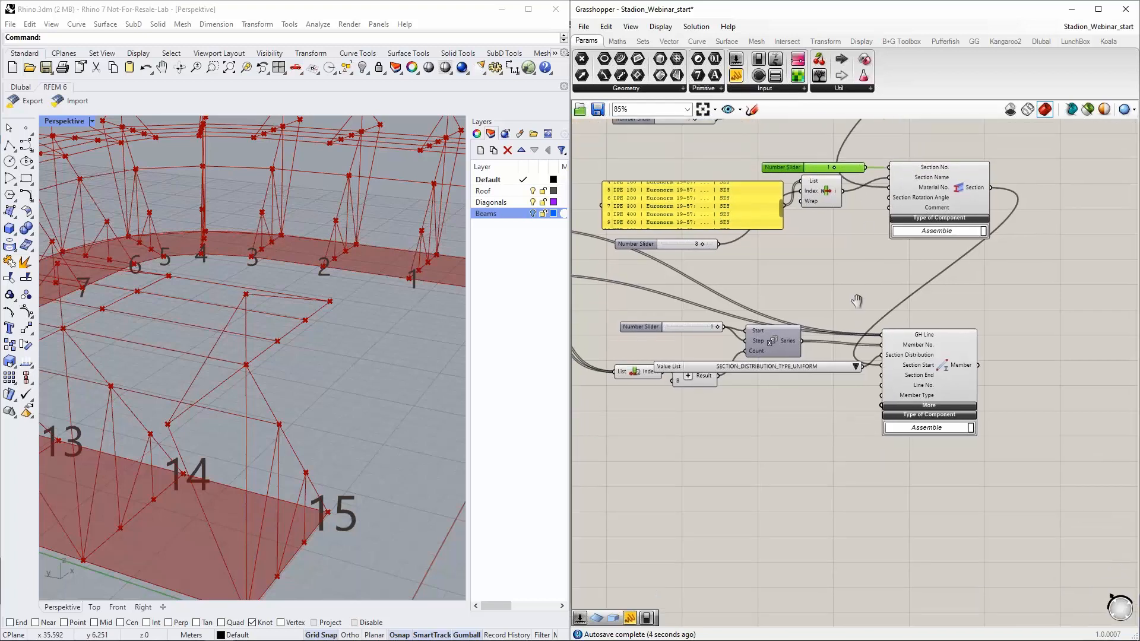
pyautogui.scroll(1, 930, 357)
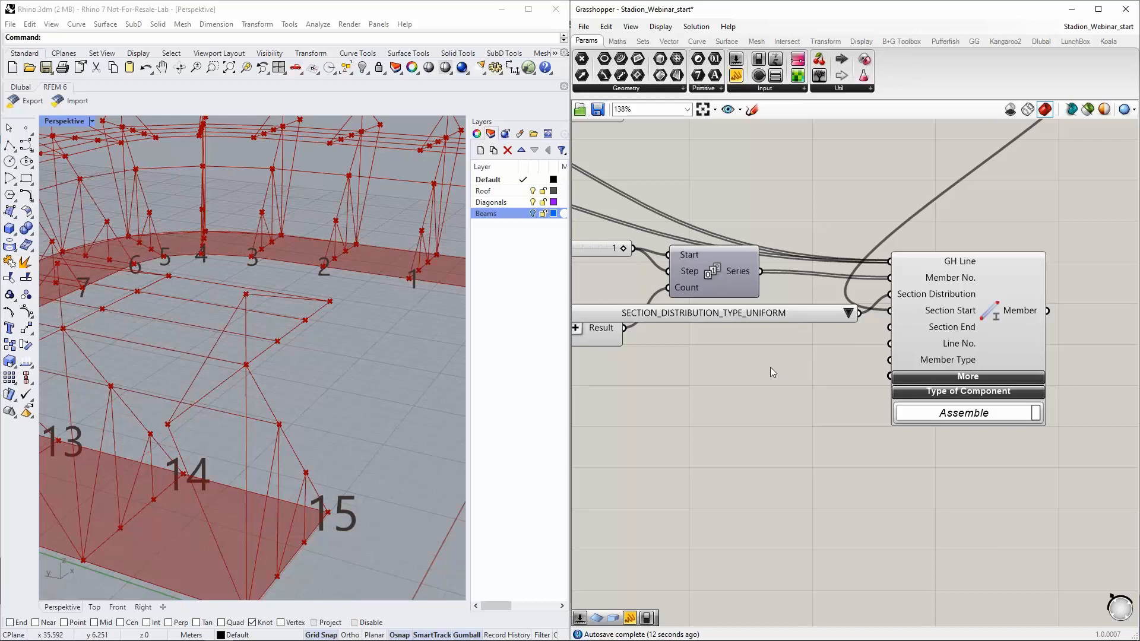
pyautogui.doubleClick(754, 374)
pyautogui.write('val')
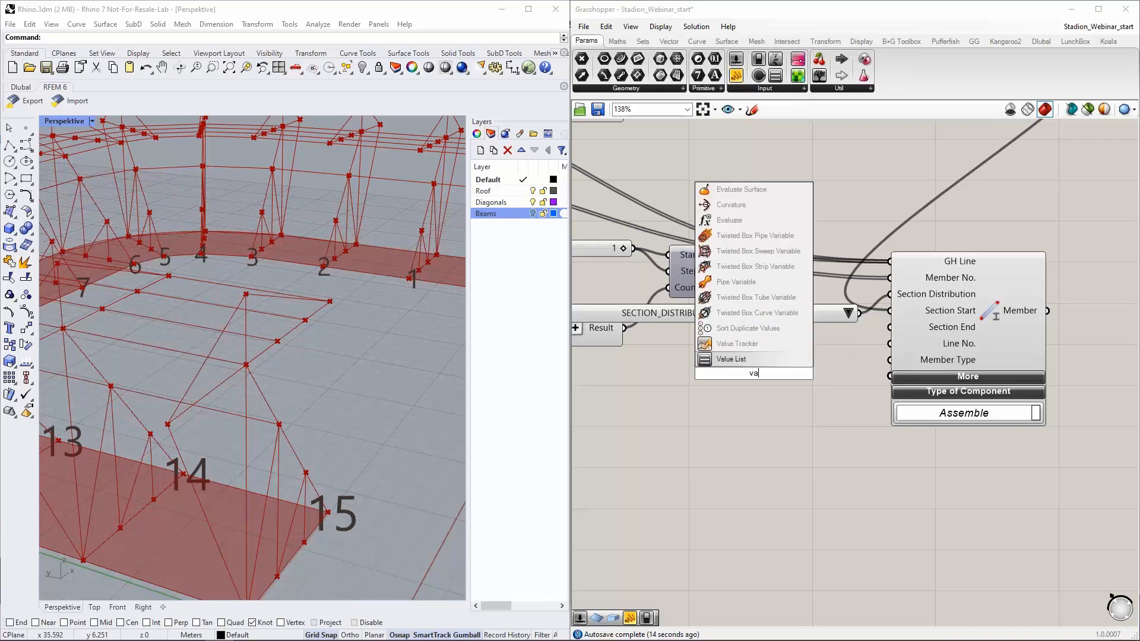
pyautogui.click(750, 359)
pyautogui.moveTo(806, 372)
pyautogui.mouseDown()
pyautogui.moveTo(888, 360)
pyautogui.moveTo(788, 381)
pyautogui.mouseUp()
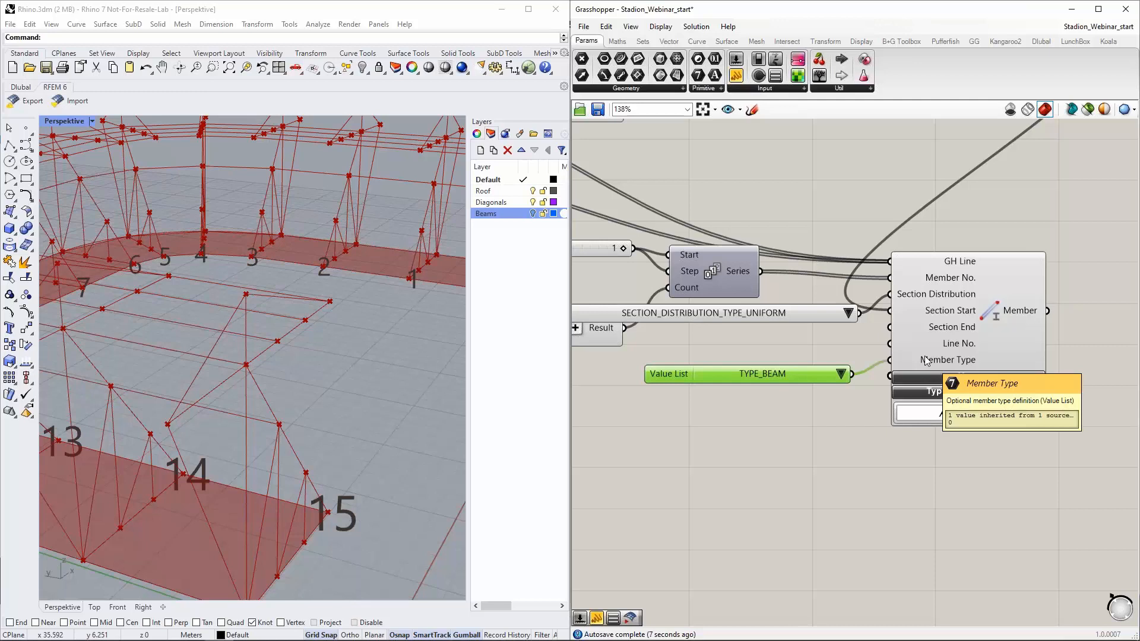
# Review the available member types, keep TYPE_BEAM, and align the value list with the Member Type input.
pyautogui.click(841, 374)
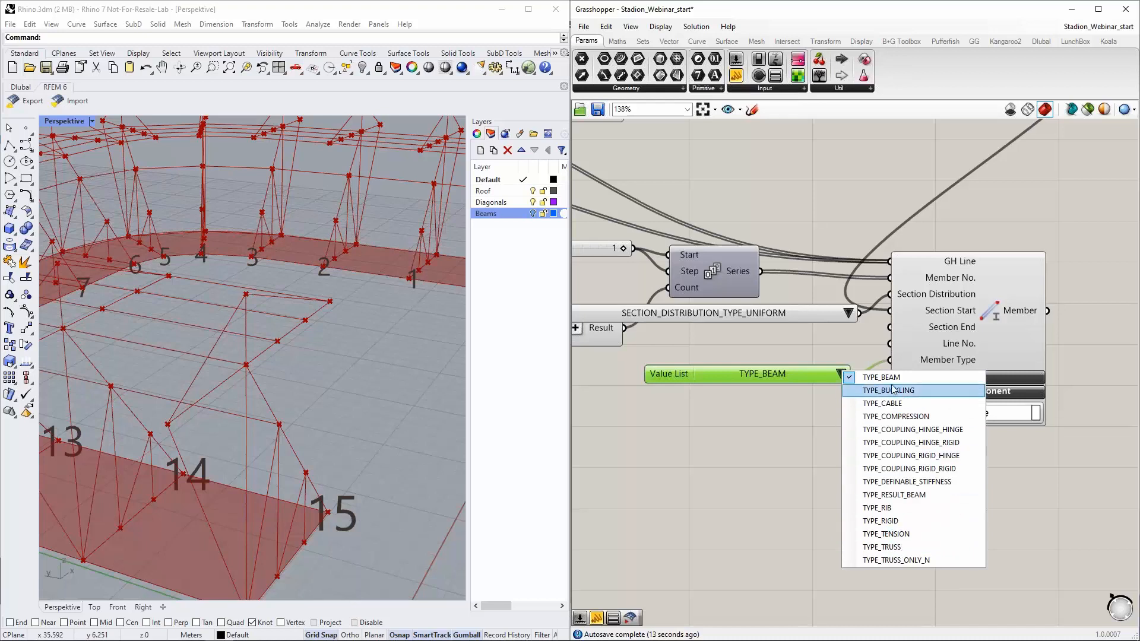
pyautogui.click(803, 374)
pyautogui.moveTo(804, 374); pyautogui.dragTo(796, 362)
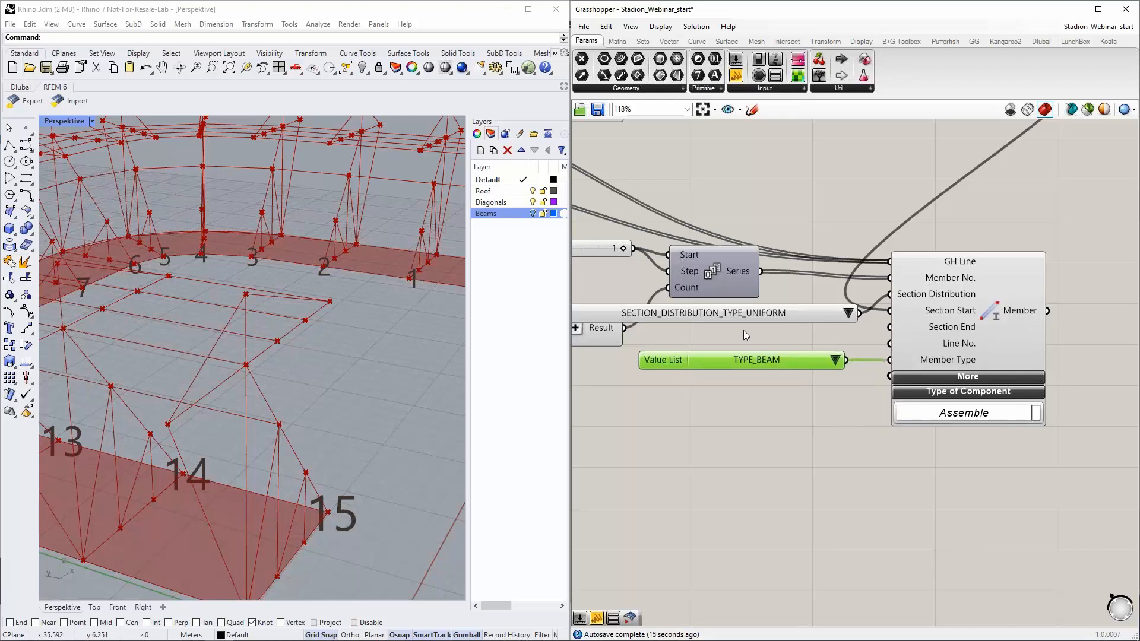
# Expand the Member component's additional inputs and examine the rotation, hinge and eccentricity options.
pyautogui.scroll(-2, 742, 330)
pyautogui.click(898, 365)
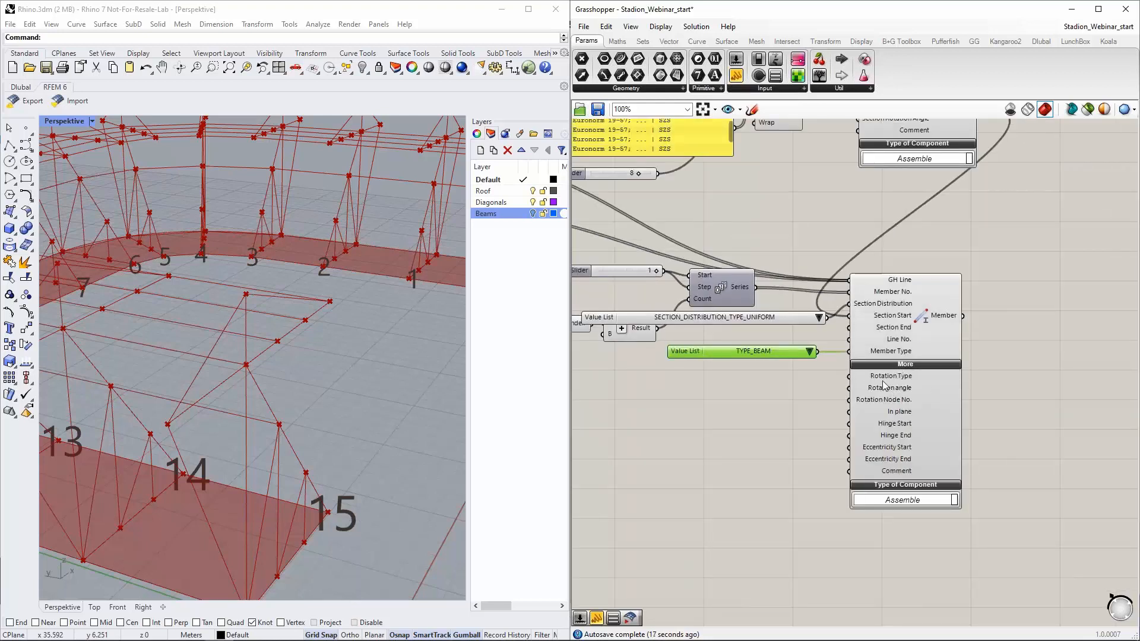
pyautogui.scroll(1, 798, 411)
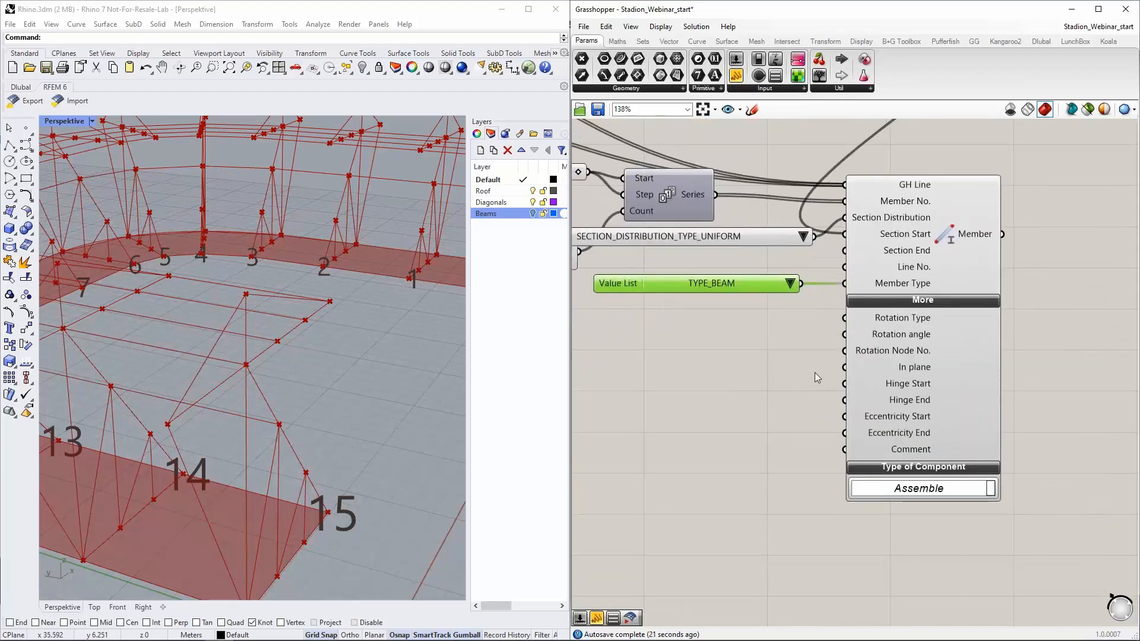
pyautogui.scroll(1, 896, 324)
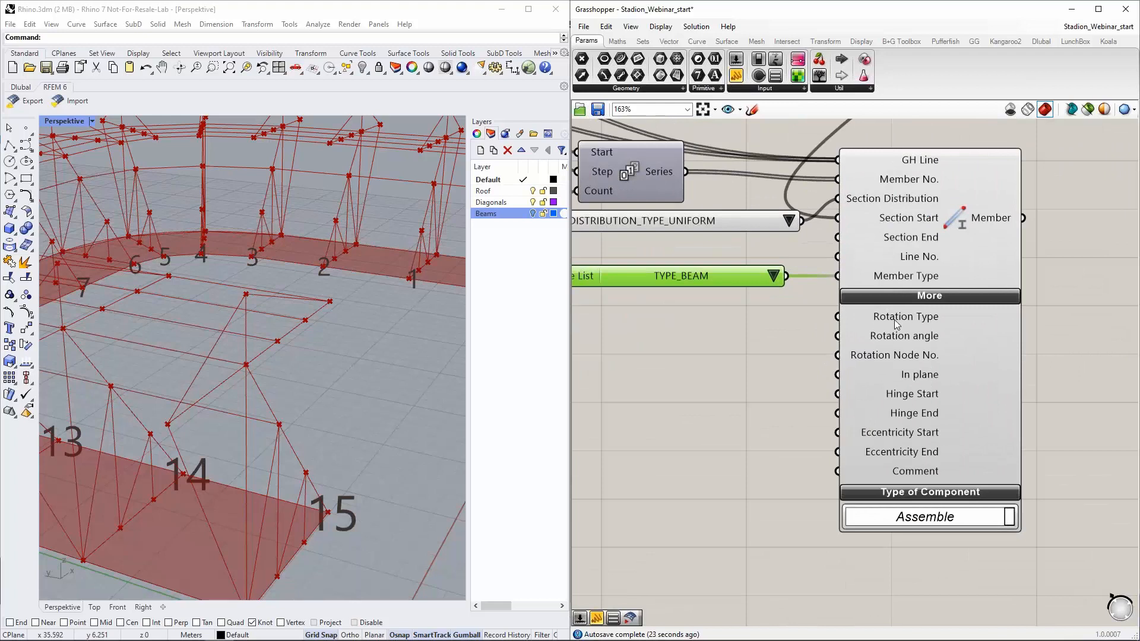
pyautogui.moveTo(883, 322)
pyautogui.scroll(1, 884, 343)
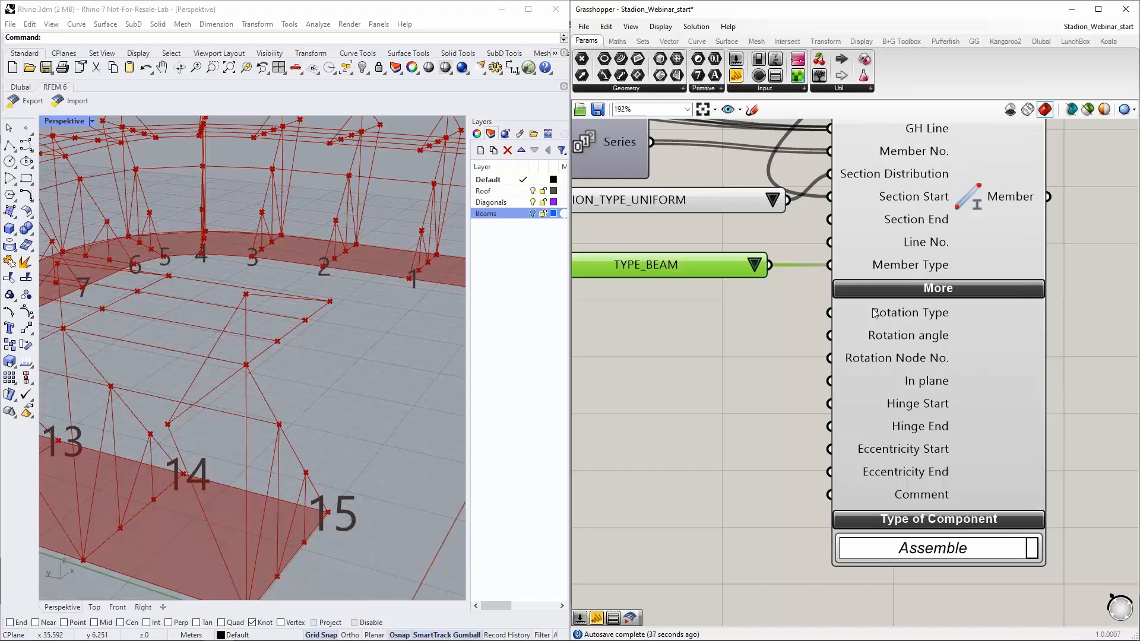
pyautogui.scroll(-5, 917, 406)
pyautogui.scroll(-2, 910, 403)
pyautogui.scroll(2, 909, 404)
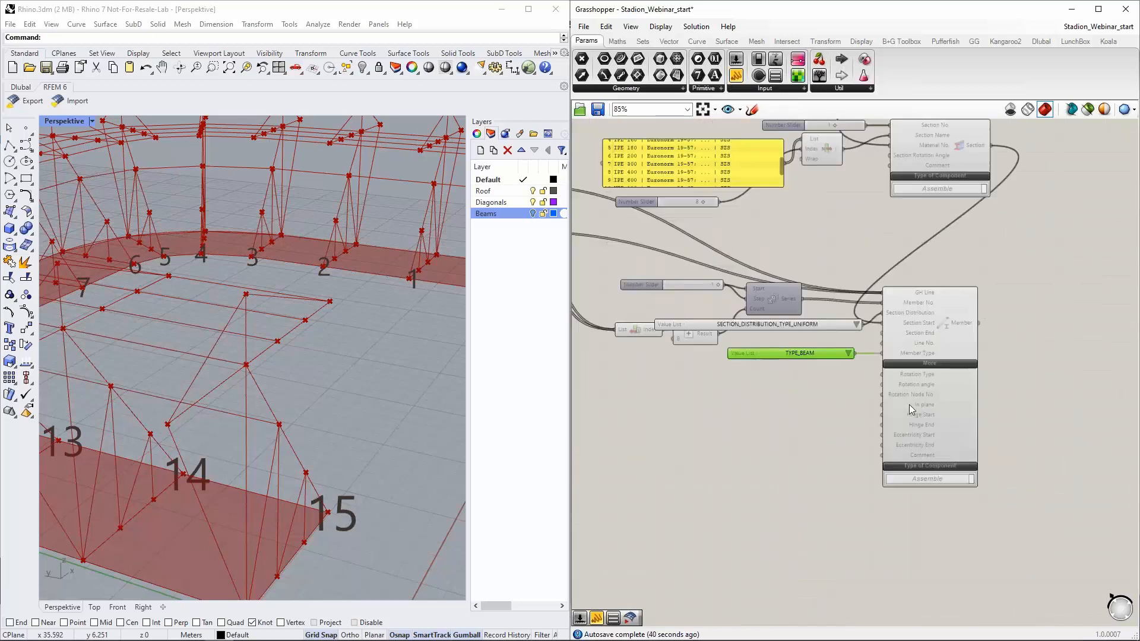
pyautogui.scroll(3, 909, 404)
pyautogui.moveTo(811, 454); pyautogui.dragTo(824, 382, button='right')
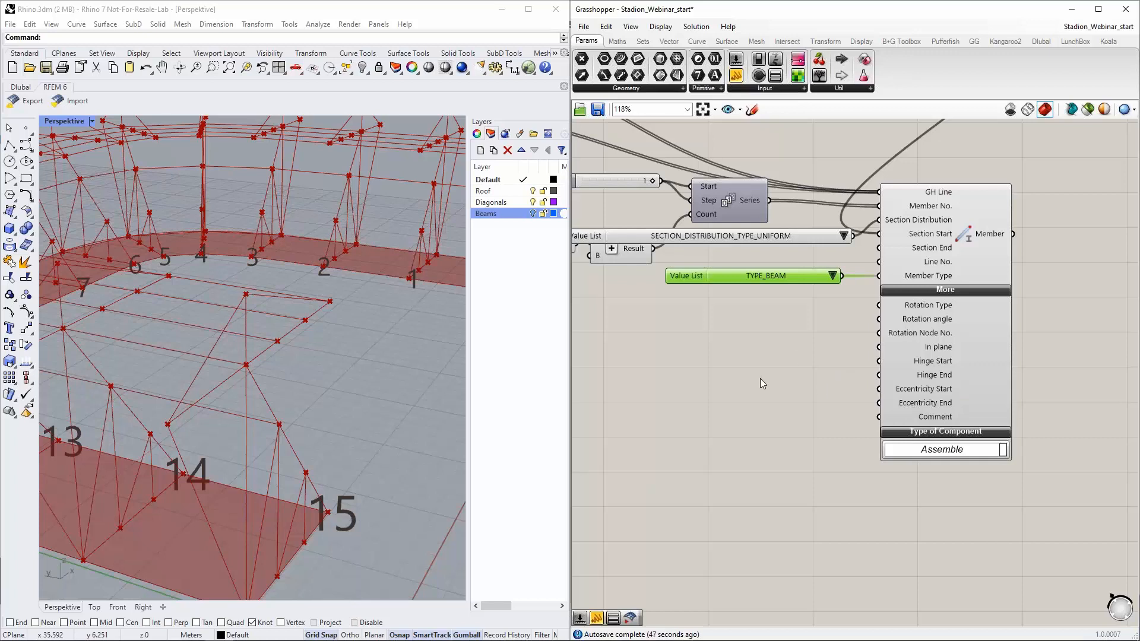
# Collapse the Member component's additional inputs and deselect the component.
pyautogui.scroll(-5, 760, 379)
pyautogui.click(874, 324)
pyautogui.click(878, 290)
pyautogui.scroll(2, 807, 351)
pyautogui.rightClick(817, 387)
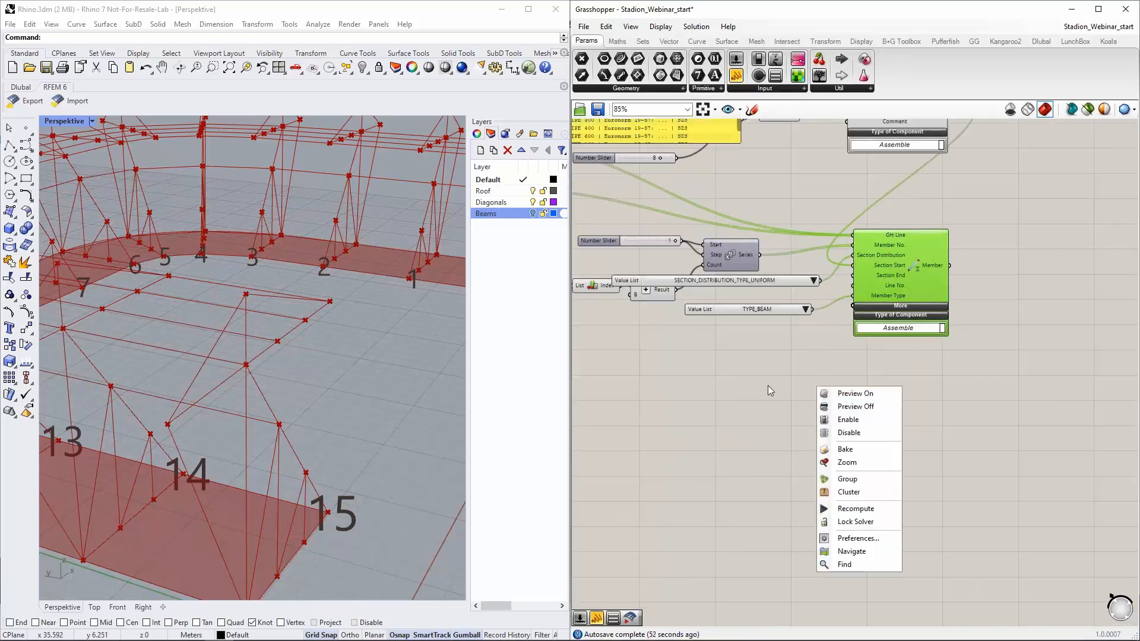
pyautogui.click(791, 428)
# Place an RFEM 6 Surface component from the Dlubal components below the Member component.
pyautogui.moveTo(789, 182); pyautogui.dragTo(792, 127, button='right')
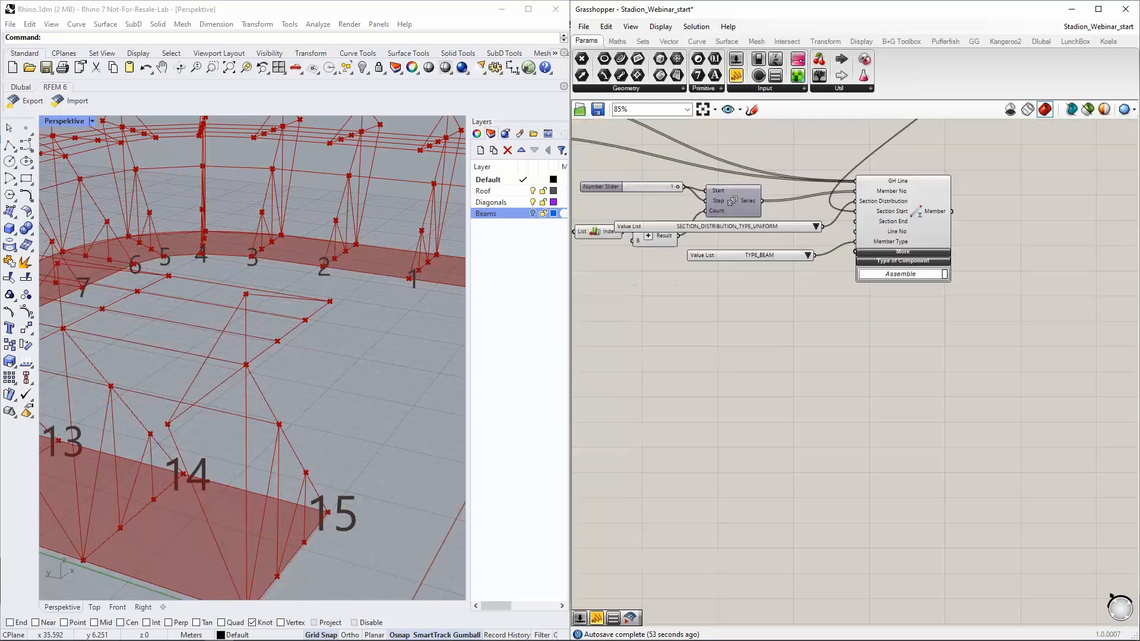
pyautogui.click(1040, 42)
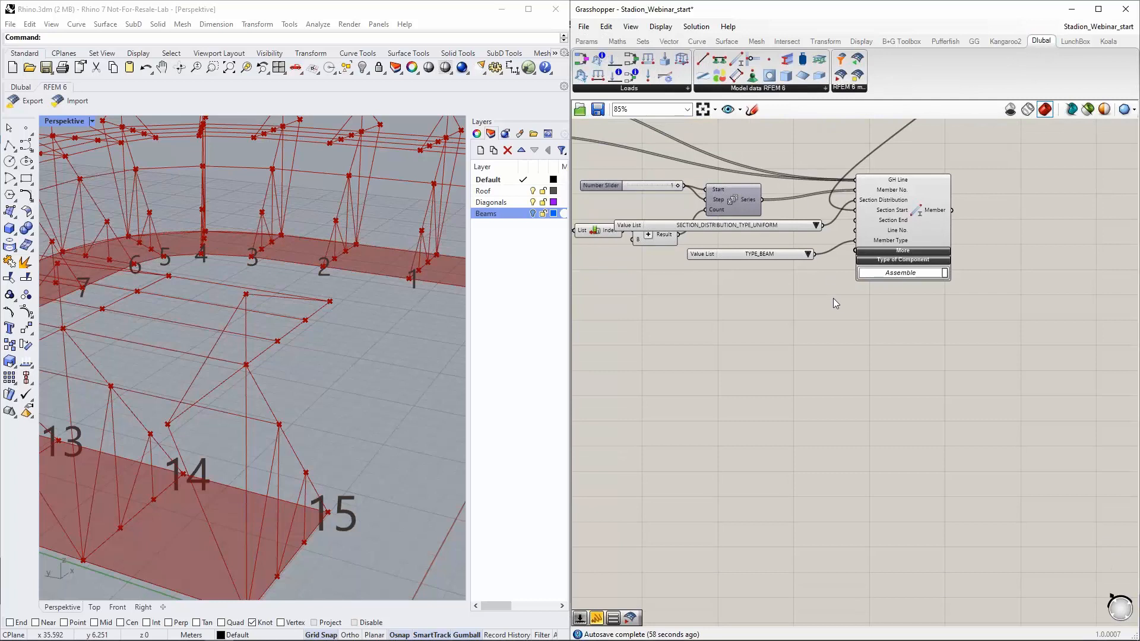
pyautogui.moveTo(806, 77); pyautogui.dragTo(915, 325)
# Connect the Surfaces output of the geometry group's edge surface component to the GH Surface input.
pyautogui.scroll(1, 819, 379)
pyautogui.scroll(-5, 749, 311)
pyautogui.moveTo(839, 284); pyautogui.dragTo(773, 277, button='right')
pyautogui.click(680, 255)
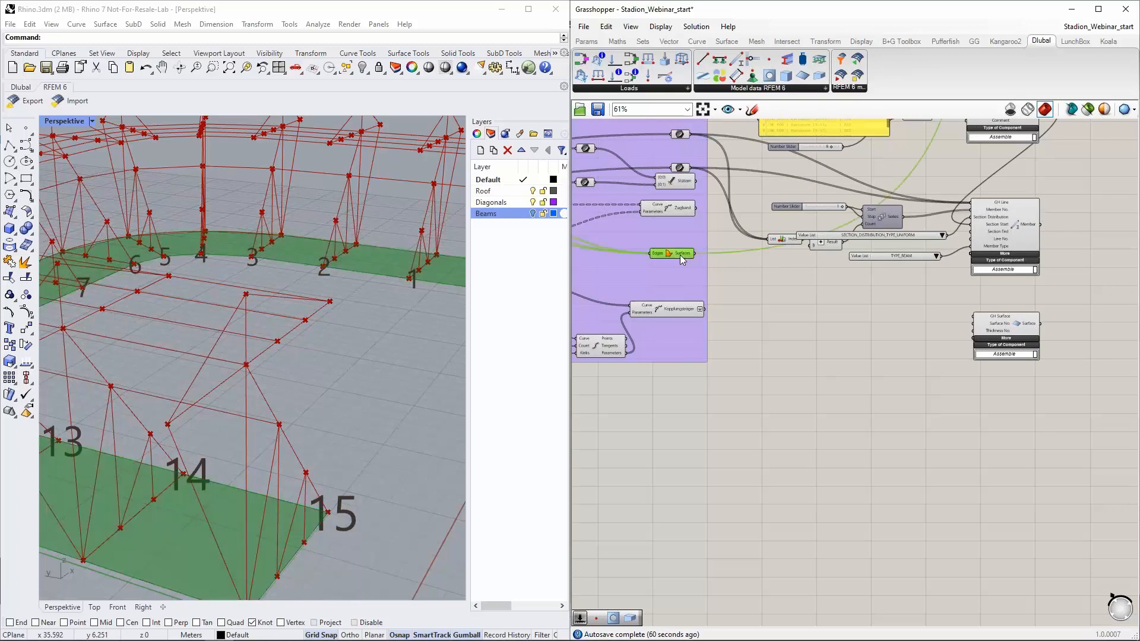
pyautogui.scroll(-7, 407, 339)
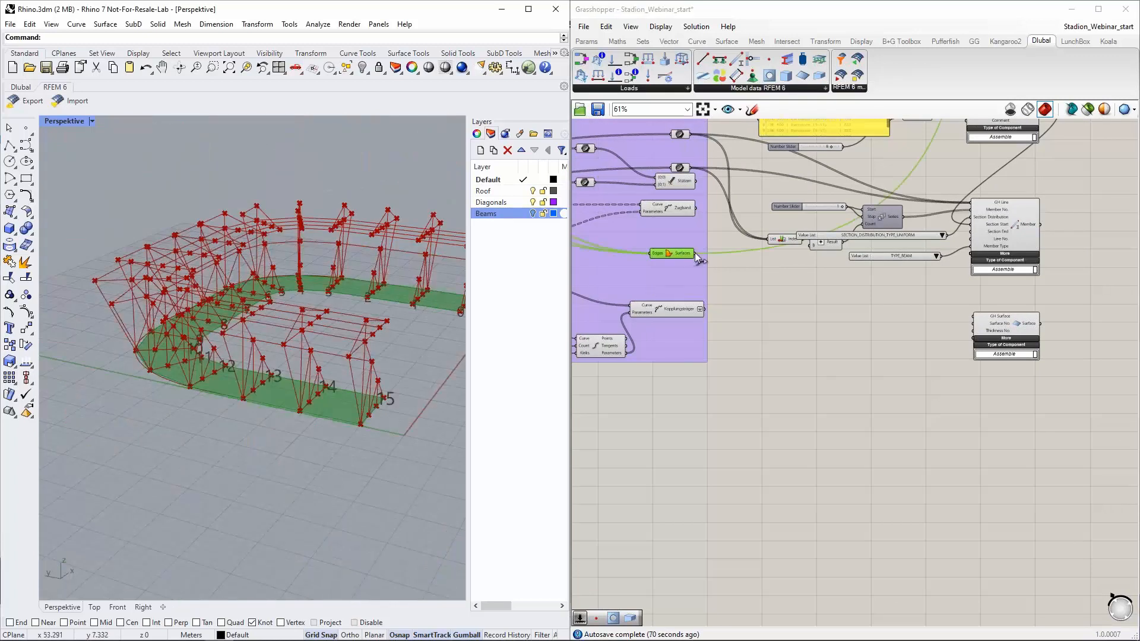
pyautogui.moveTo(695, 252); pyautogui.dragTo(972, 316)
# Create a number slider set to 1 and connect it to the Surface No. input.
pyautogui.scroll(5, 996, 326)
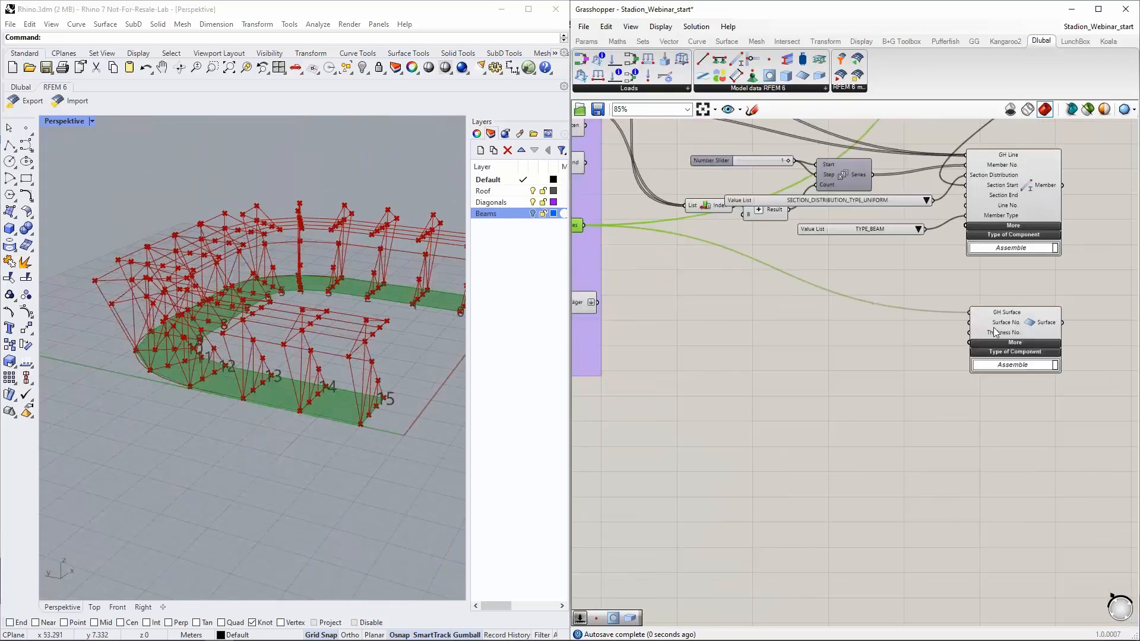
pyautogui.click(737, 307)
pyautogui.doubleClick(737, 307)
pyautogui.write('1')
pyautogui.press('Return')
pyautogui.moveTo(838, 308); pyautogui.dragTo(925, 310)
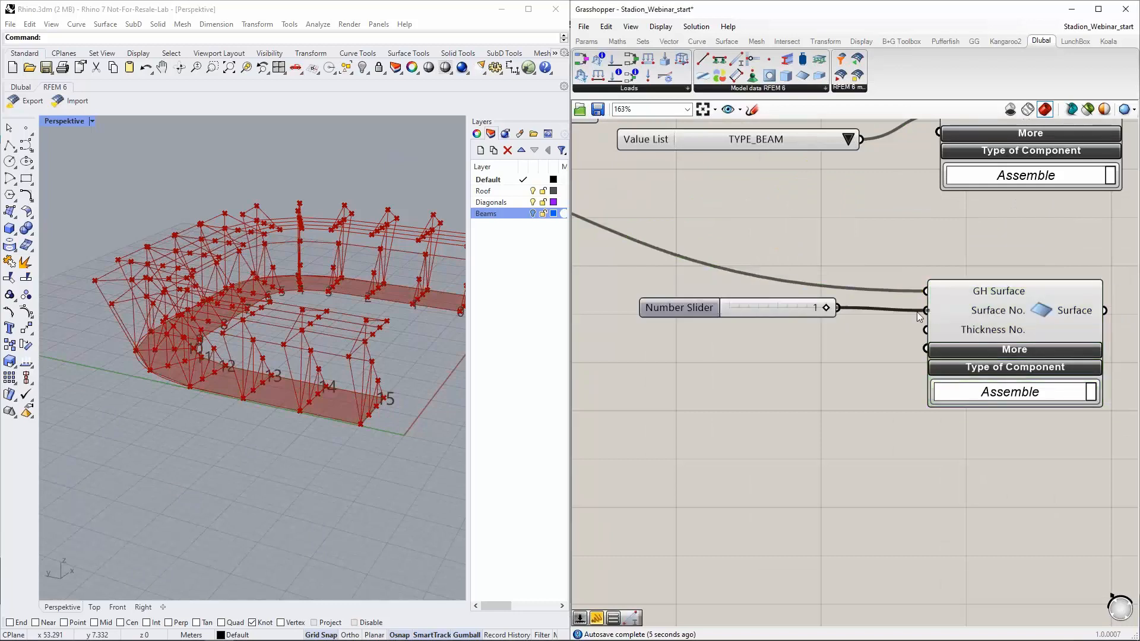
# Switch to RFEM, examine the material and thickness settings for a new thickness, and cancel without creating it.
pyautogui.moveTo(984, 331)
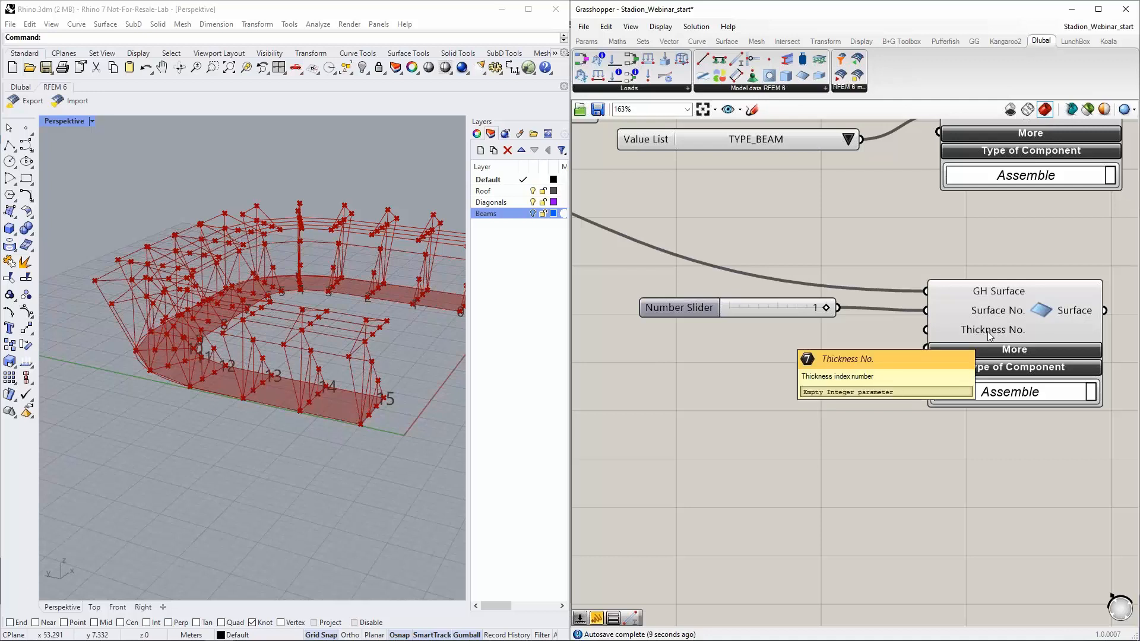
pyautogui.click(562, 381)
pyautogui.moveTo(242, 633)
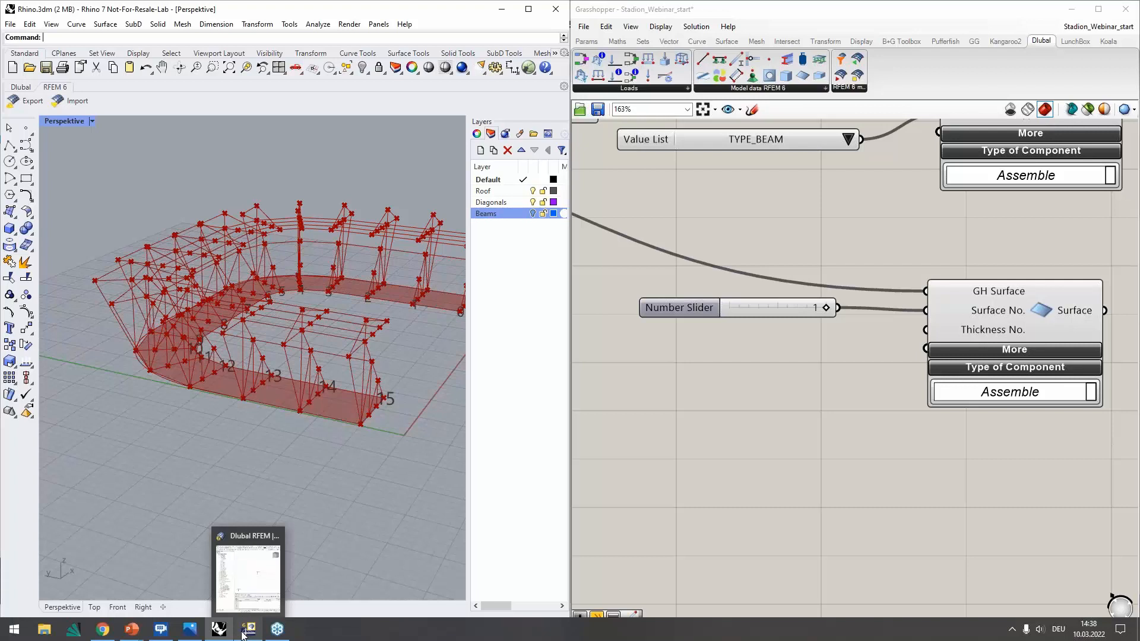
pyautogui.click(242, 633)
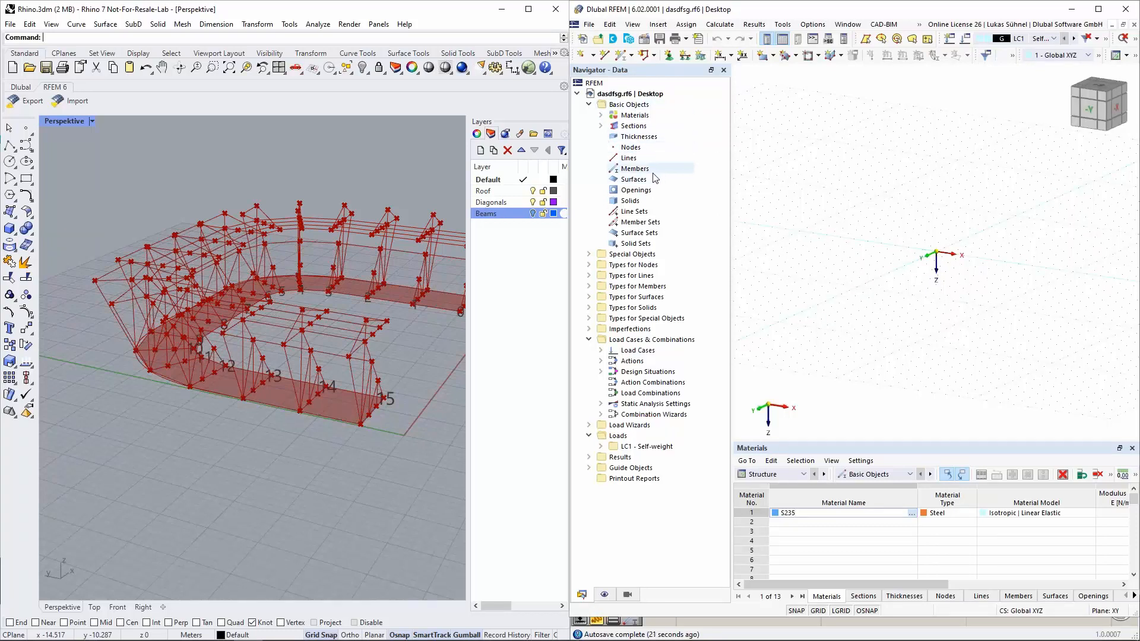
pyautogui.click(634, 140)
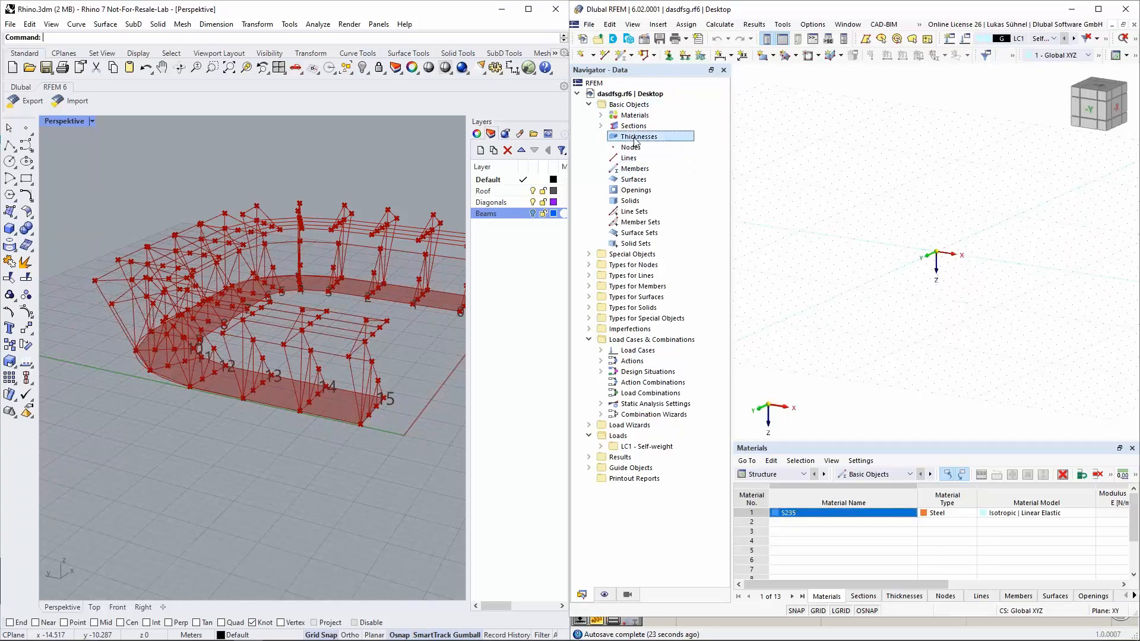
pyautogui.rightClick(636, 140)
pyautogui.click(672, 160)
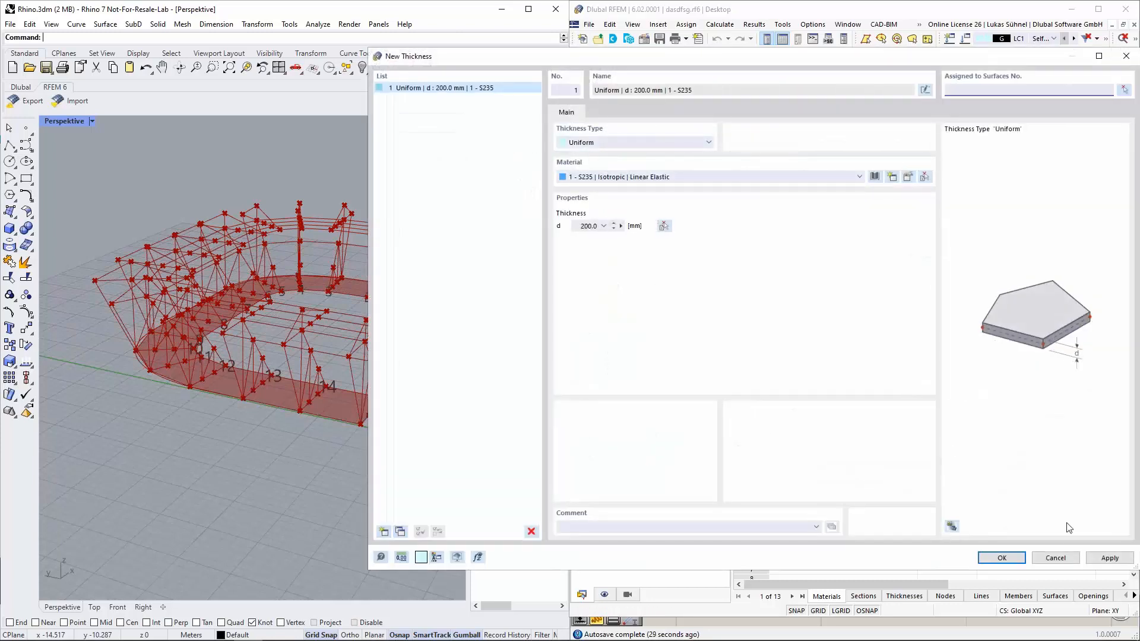
pyautogui.click(1055, 557)
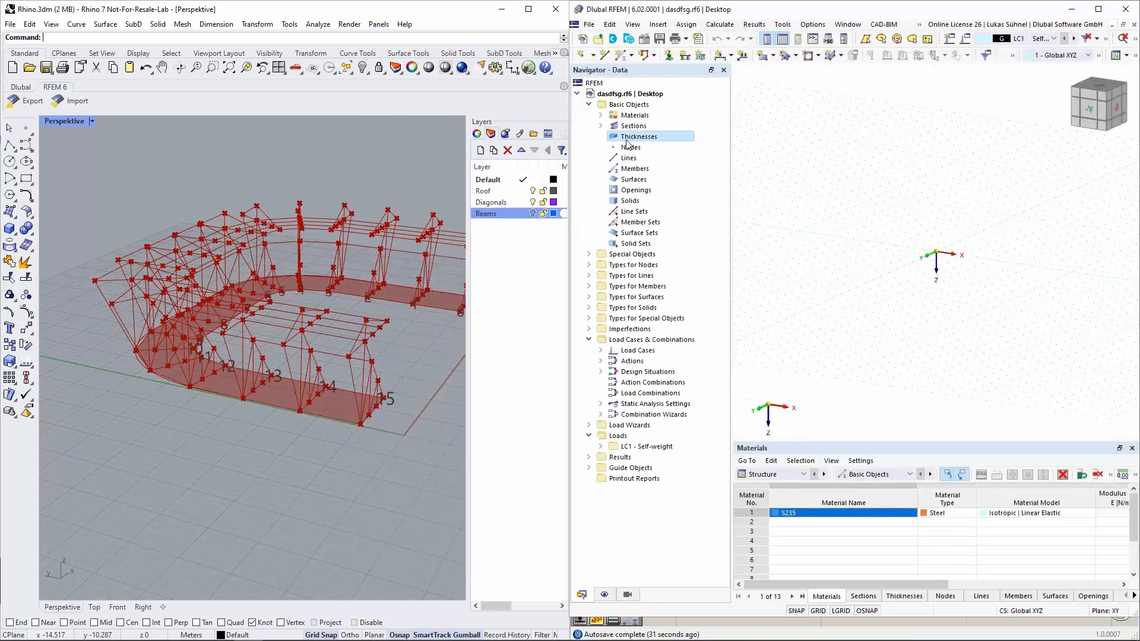
# Examine the thickness and material settings of a new plane surface in RFEM, and cancel without creating it.
pyautogui.rightClick(631, 179)
pyautogui.moveTo(742, 198)
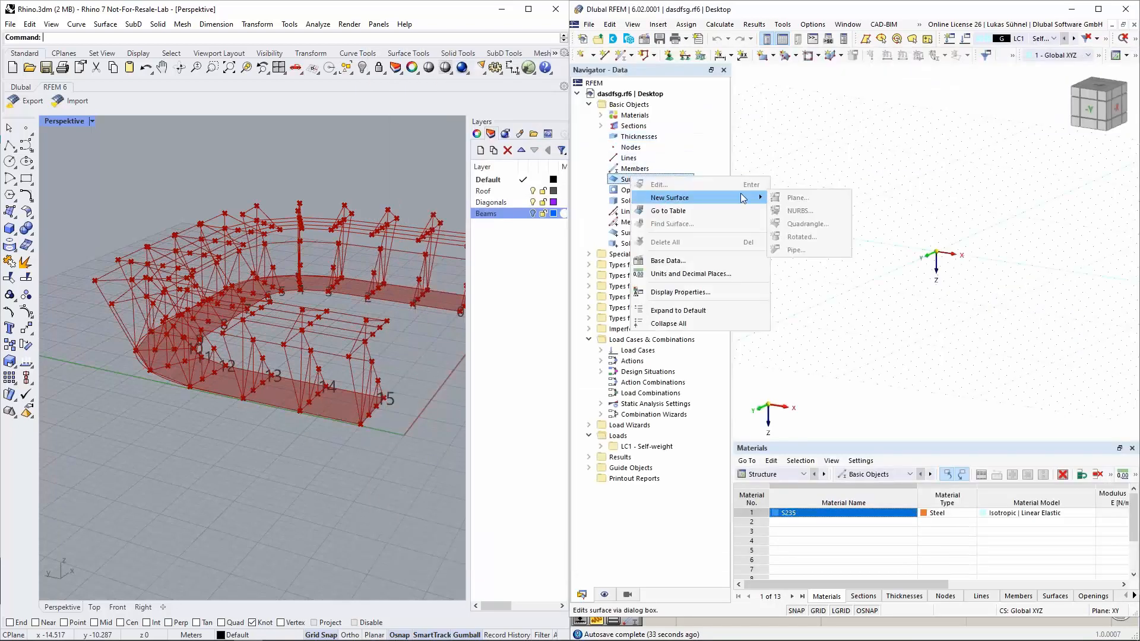
pyautogui.click(796, 198)
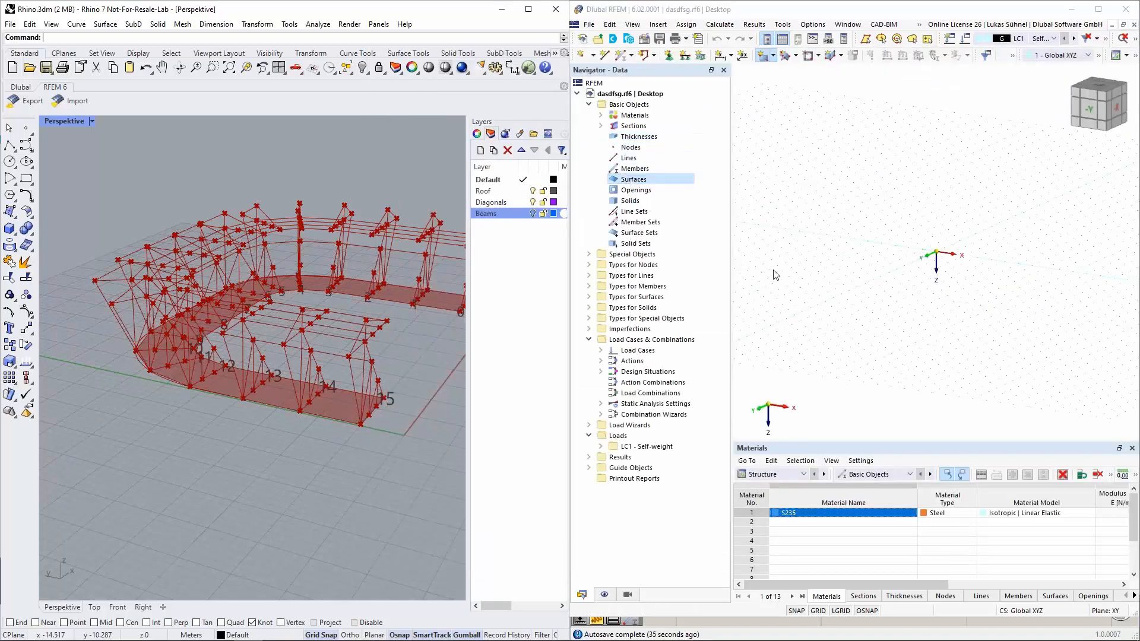
pyautogui.click(1098, 56)
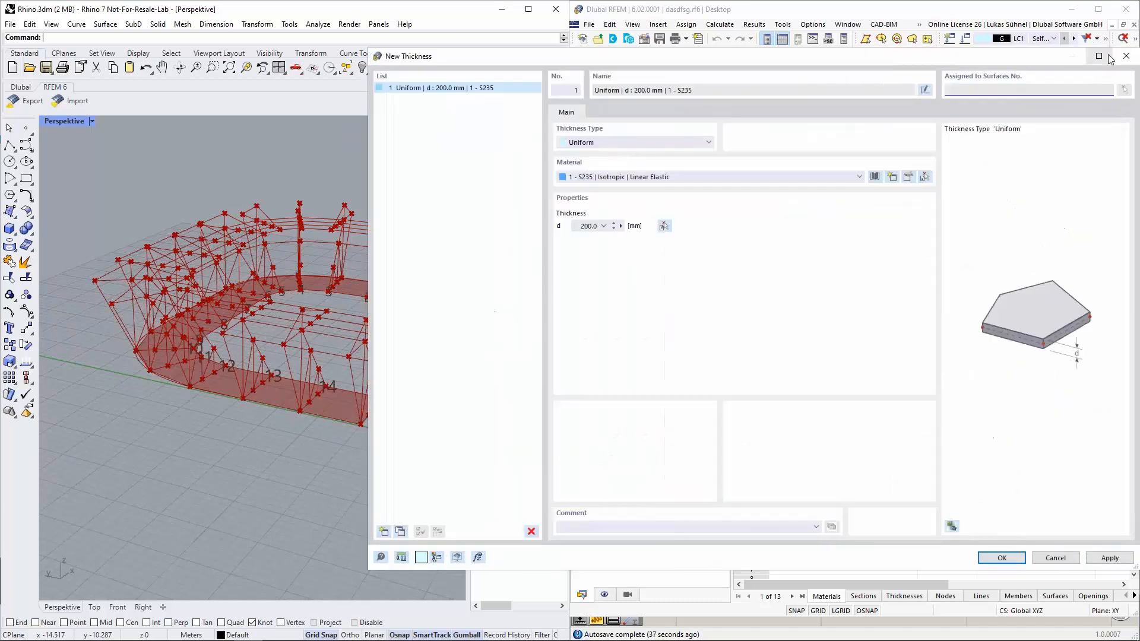
pyautogui.click(1125, 56)
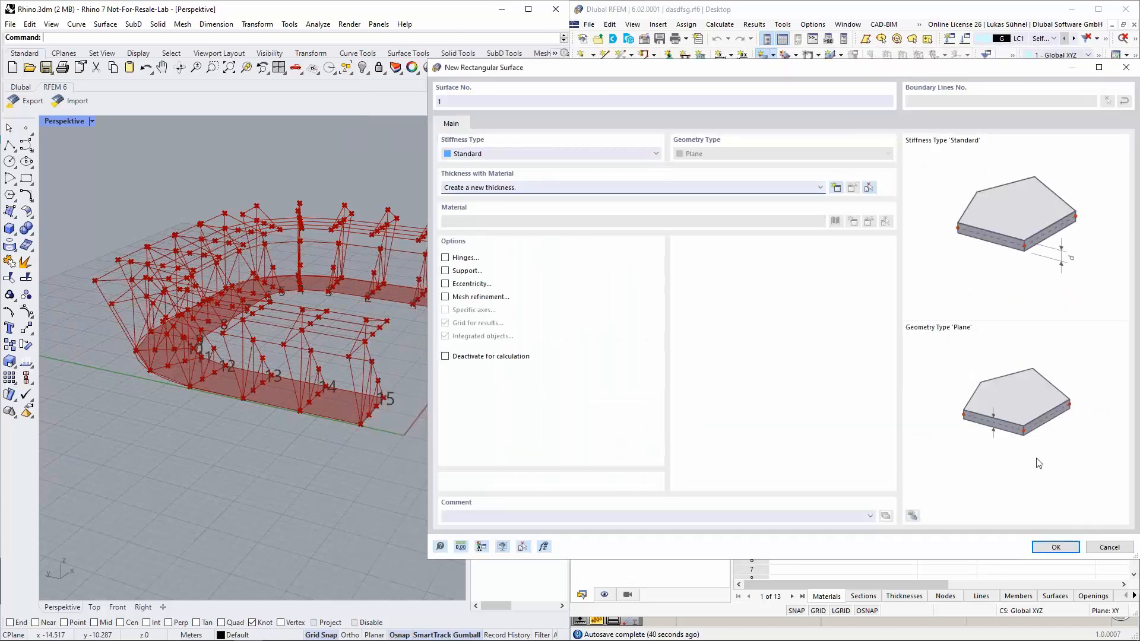
pyautogui.click(1108, 547)
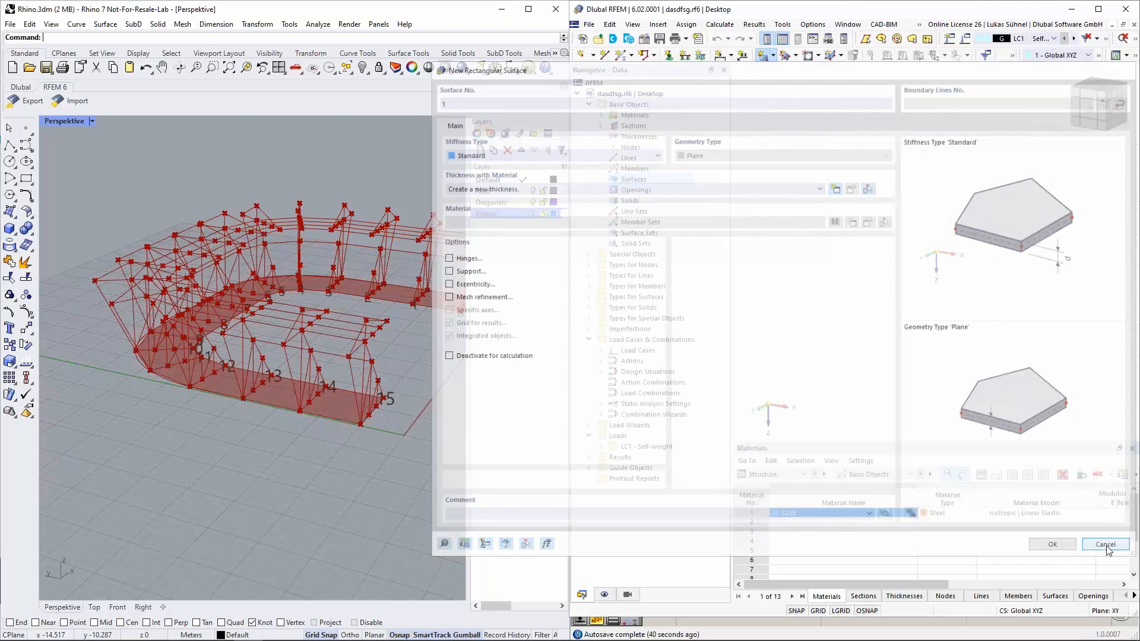
# Switch back to Grasshopper, move the Surface component down, and place an RFEM 6 Thickness component between it and the Member component.
pyautogui.click(351, 451)
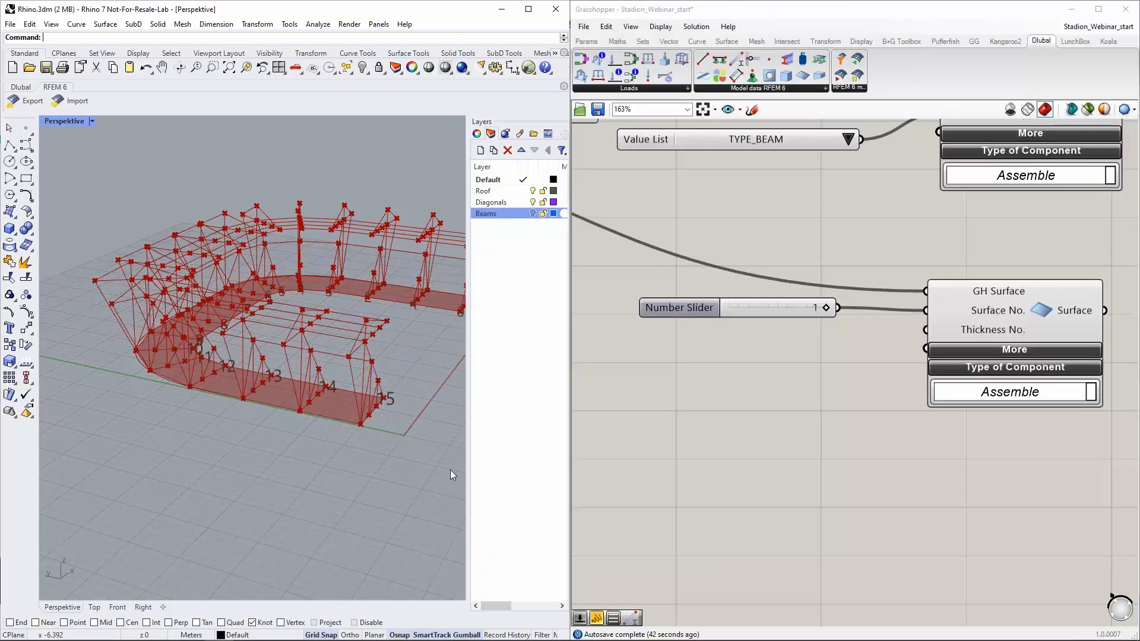
pyautogui.scroll(-4, 772, 364)
pyautogui.moveTo(974, 409); pyautogui.dragTo(777, 315)
pyautogui.moveTo(879, 332); pyautogui.dragTo(883, 462)
pyautogui.click(841, 384)
pyautogui.click(818, 76)
pyautogui.click(893, 362)
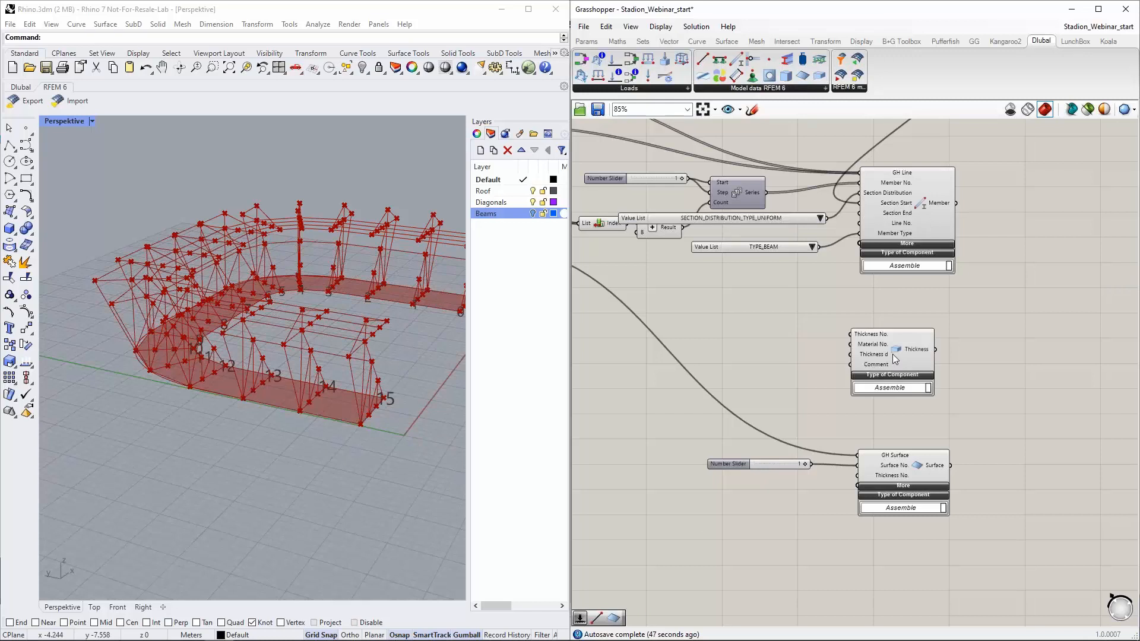
pyautogui.moveTo(860, 348); pyautogui.dragTo(881, 341)
# Create a number slider set to 1 and connect it to the Thickness component's Thickness No. input.
pyautogui.click(760, 315)
pyautogui.doubleClick(758, 315)
pyautogui.write('number slider')
pyautogui.press('Return')
pyautogui.moveTo(840, 325); pyautogui.dragTo(871, 328)
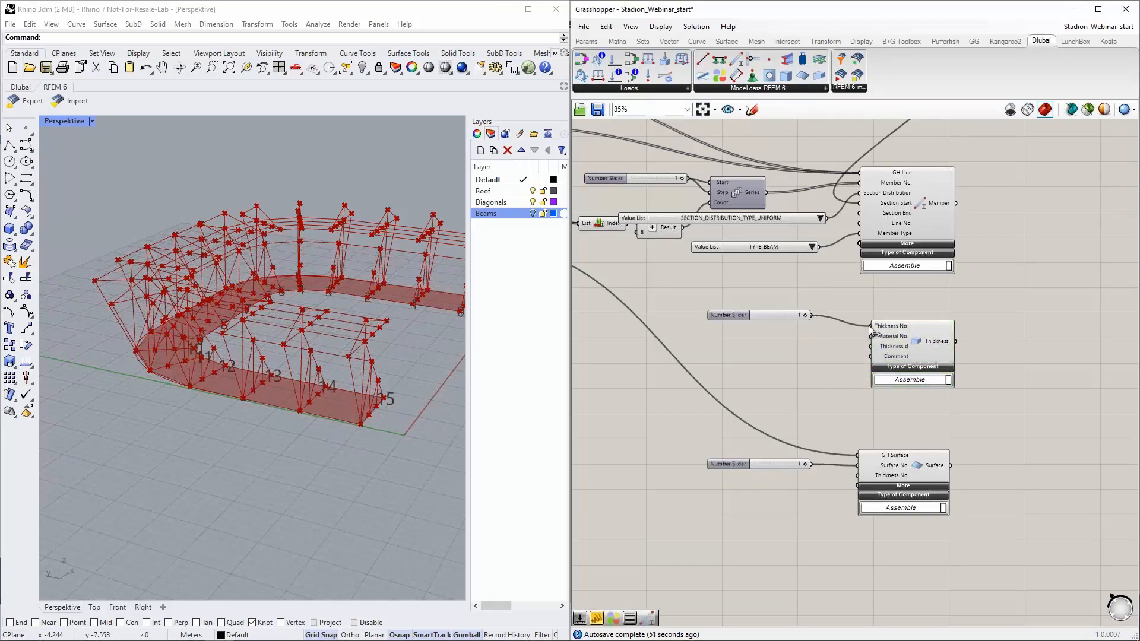
pyautogui.scroll(2, 850, 340)
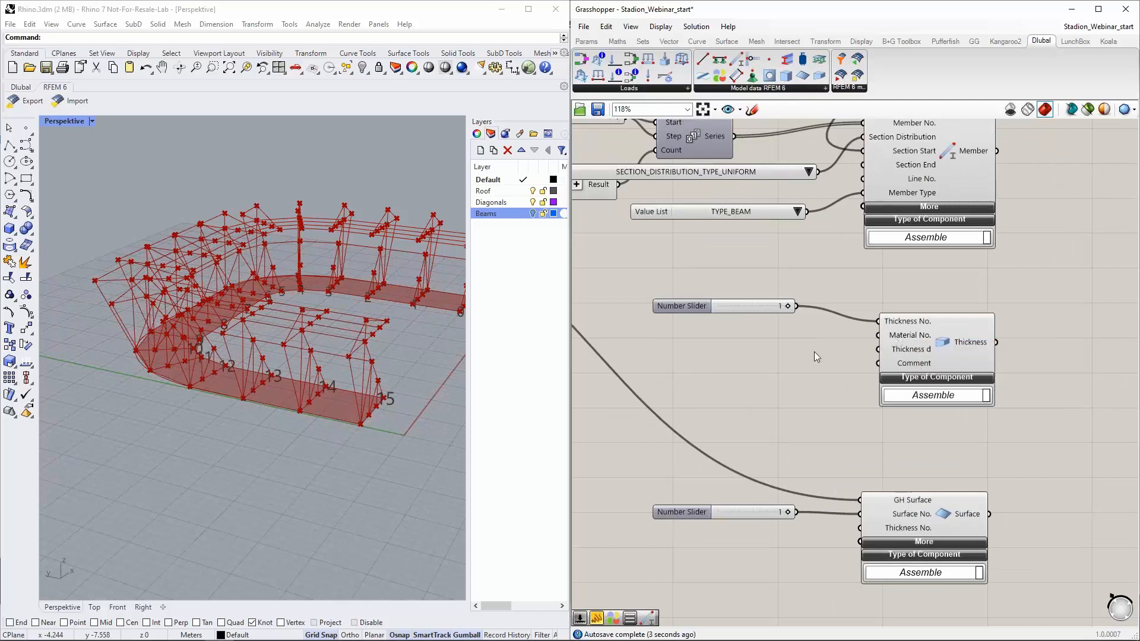
# Connect the output of the Material component just above the Section component to the Thickness component's Material No. input.
pyautogui.scroll(-4, 813, 352)
pyautogui.moveTo(853, 284); pyautogui.dragTo(841, 367, button='right')
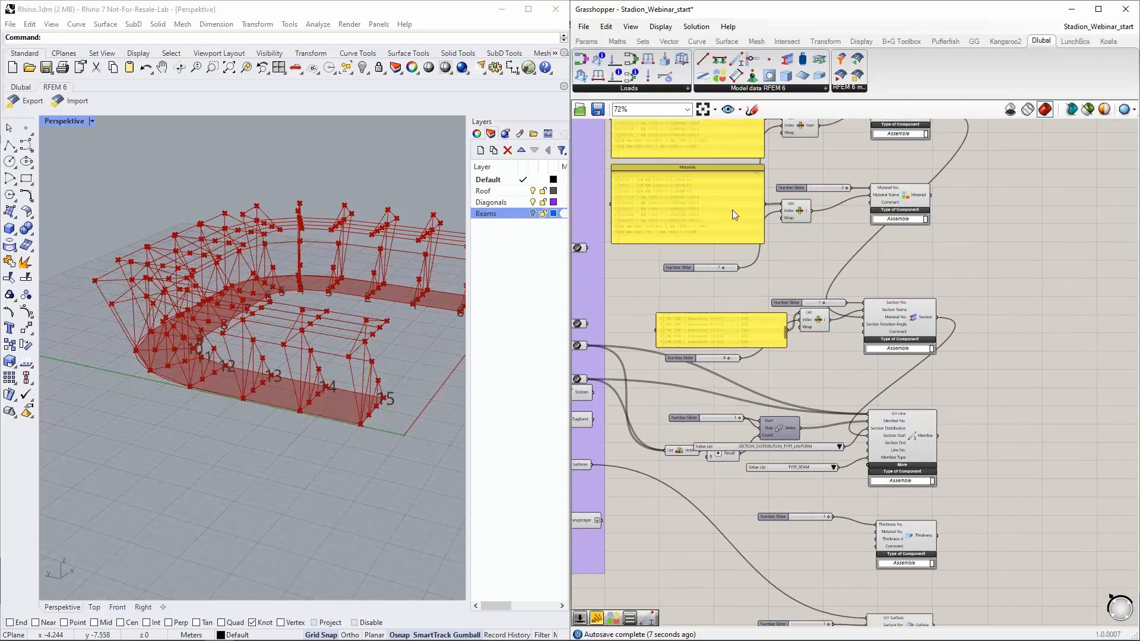
pyautogui.scroll(2, 732, 209)
pyautogui.scroll(-1, 736, 208)
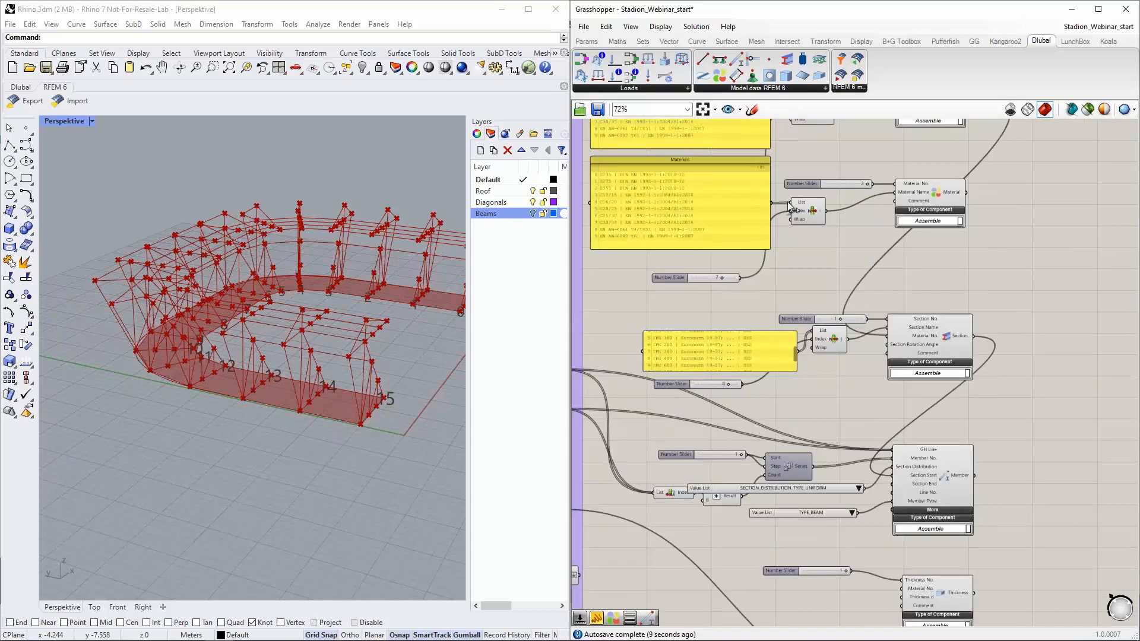
pyautogui.scroll(1, 792, 204)
pyautogui.moveTo(801, 278); pyautogui.dragTo(828, 225, button='right')
pyautogui.scroll(-2, 828, 225)
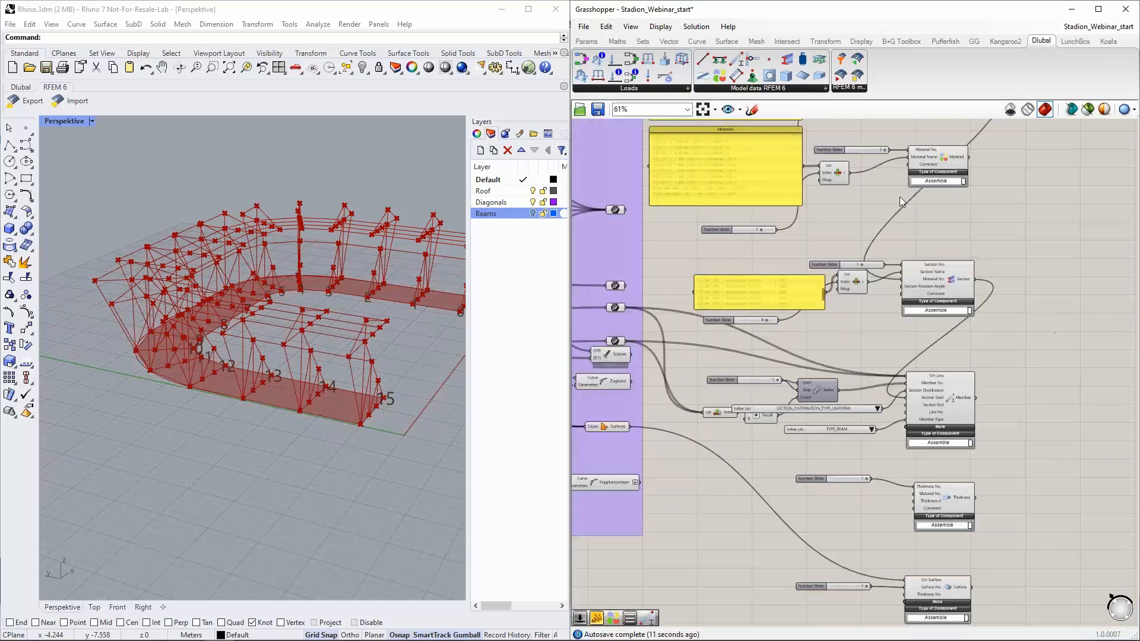
pyautogui.moveTo(968, 158); pyautogui.dragTo(903, 491)
# Create another number slider beside the Thickness component for its Thickness d input.
pyautogui.scroll(4, 897, 511)
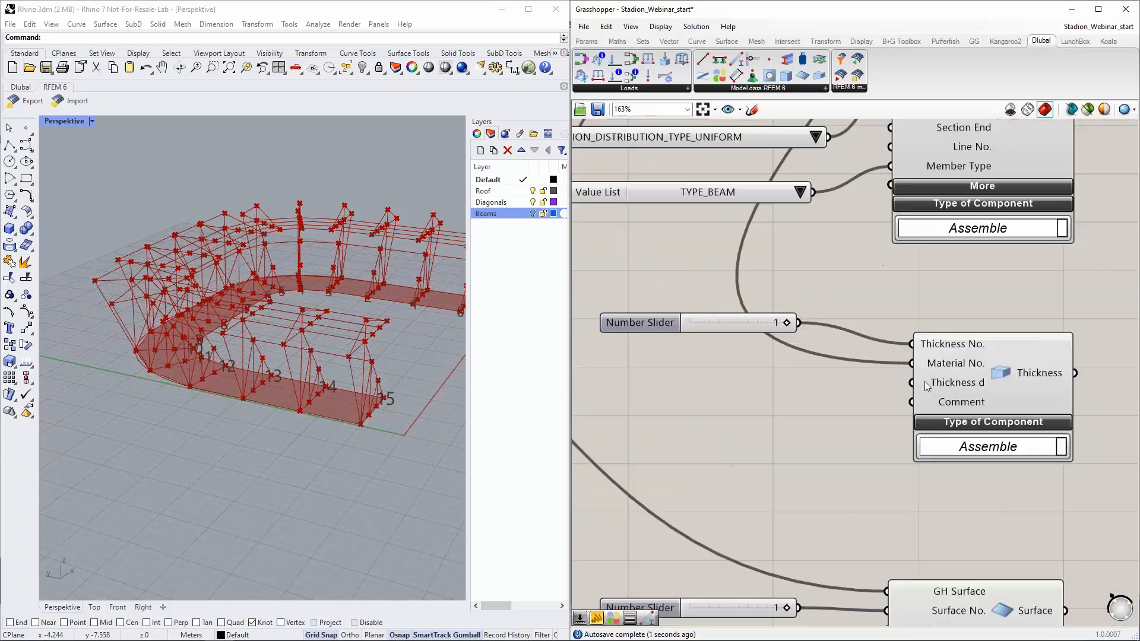
pyautogui.doubleClick(792, 389)
pyautogui.write('!')
pyautogui.press('BackSpace')
pyautogui.write('1')
pyautogui.press('Return')
# Change the new slider to floating point, set it to 0.4, and connect it to the Thickness d input.
pyautogui.rightClick(793, 378)
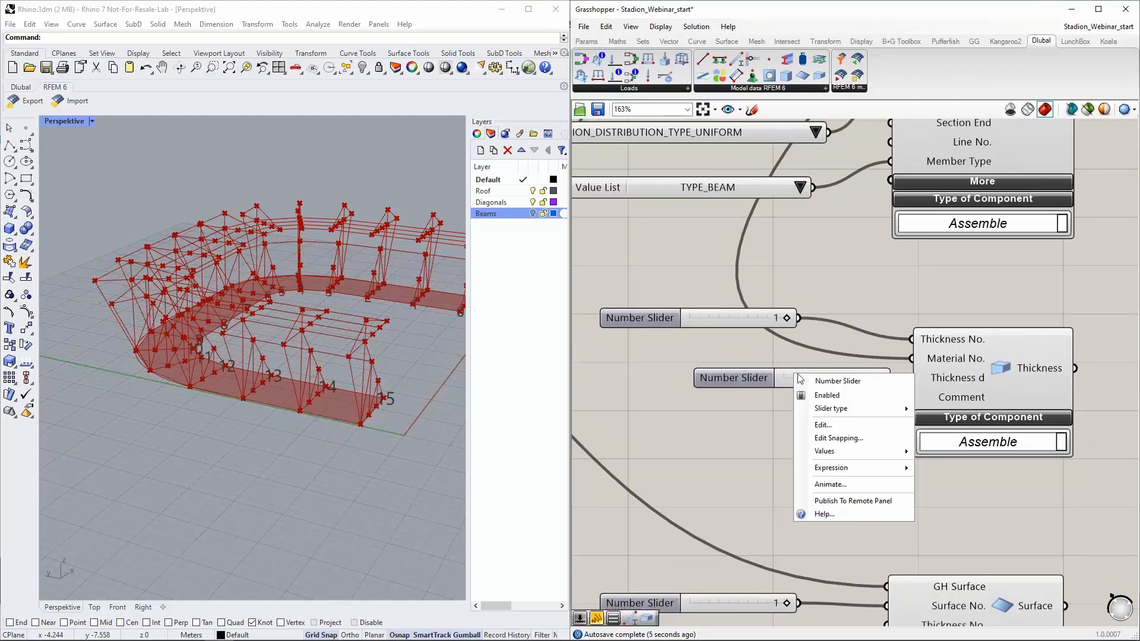
pyautogui.moveTo(863, 412)
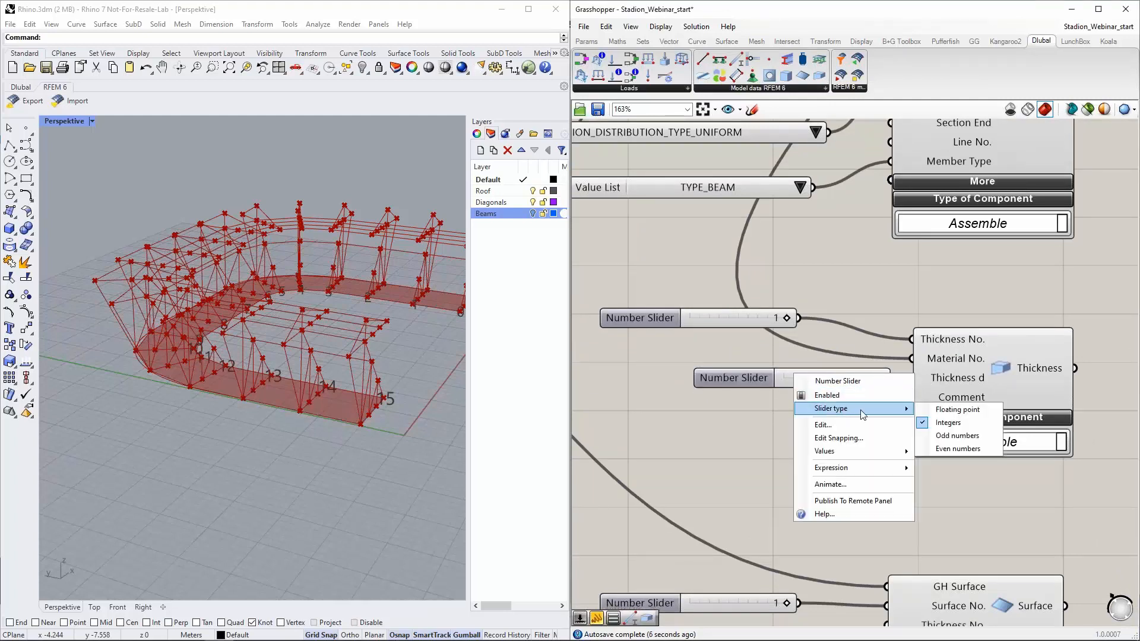
pyautogui.click(952, 410)
pyautogui.doubleClick(821, 376)
pyautogui.write('0.4')
pyautogui.press('Return')
pyautogui.moveTo(891, 377); pyautogui.dragTo(813, 373)
# Connect the Thickness output to the Surface component's Thickness No. input and expand the Surface component's additional inputs.
pyautogui.scroll(-3, 766, 334)
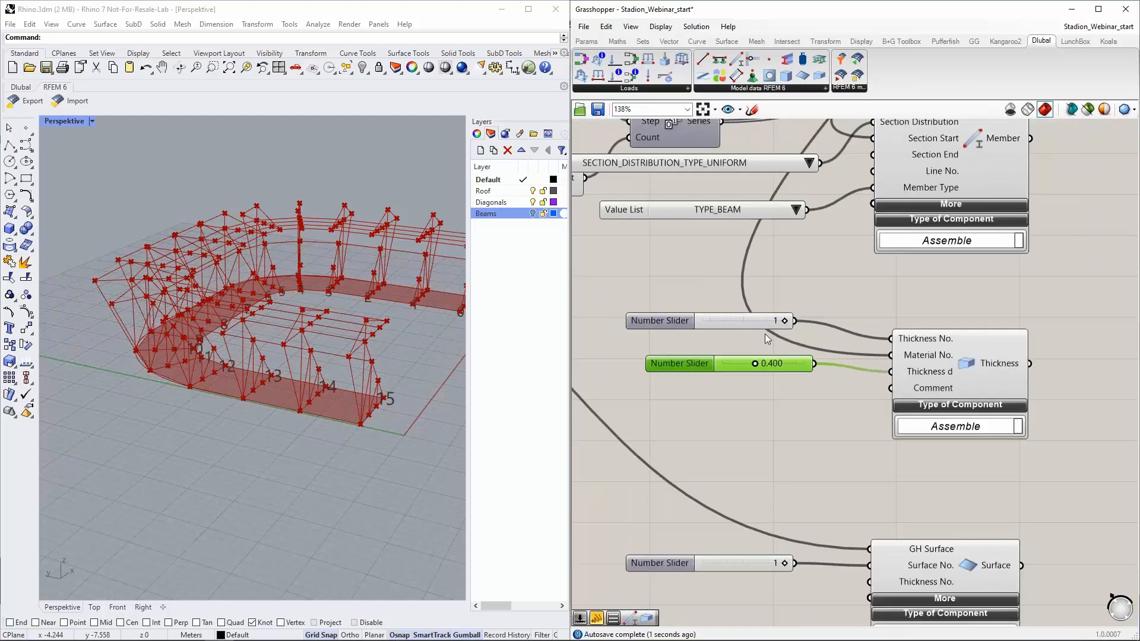
pyautogui.moveTo(937, 262); pyautogui.dragTo(808, 418)
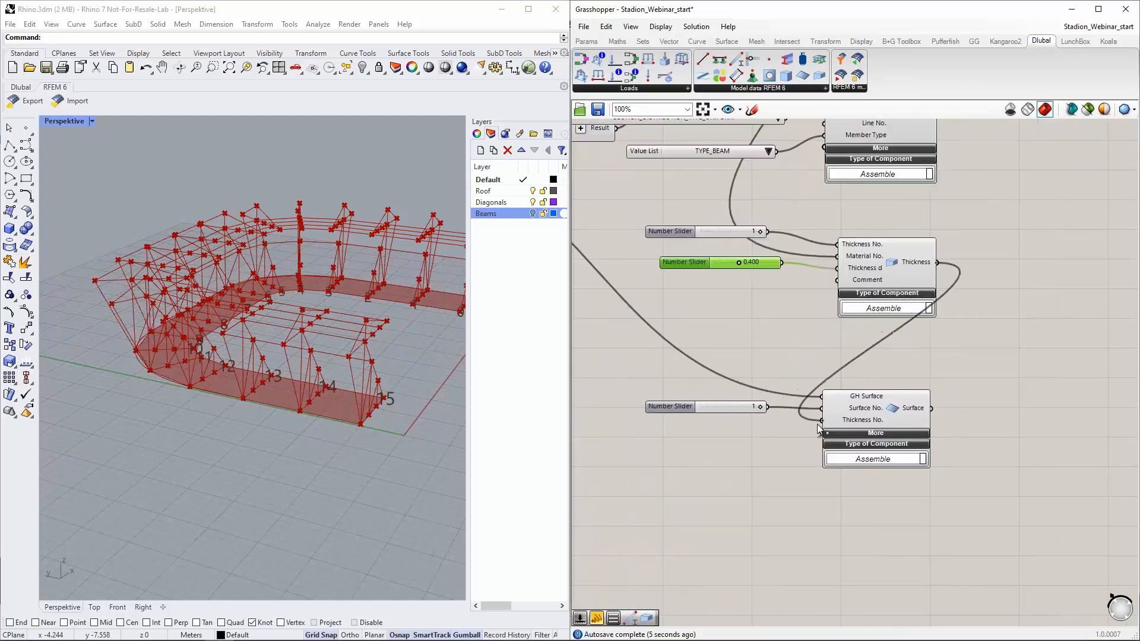
pyautogui.click(860, 433)
pyautogui.moveTo(775, 473); pyautogui.dragTo(789, 409, button='right')
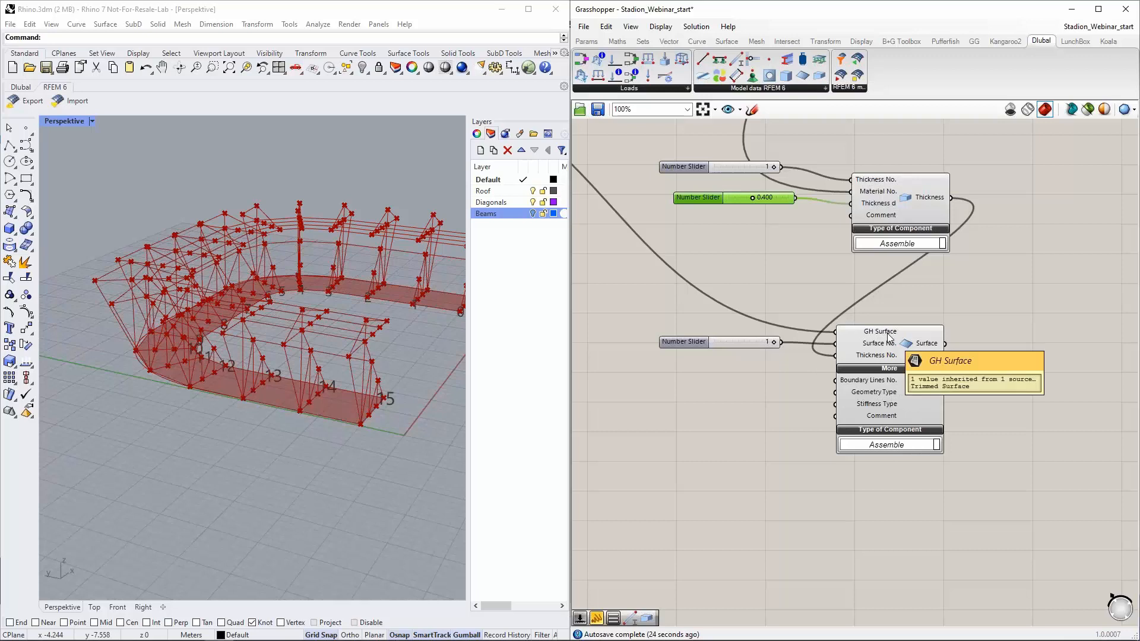
pyautogui.moveTo(881, 337)
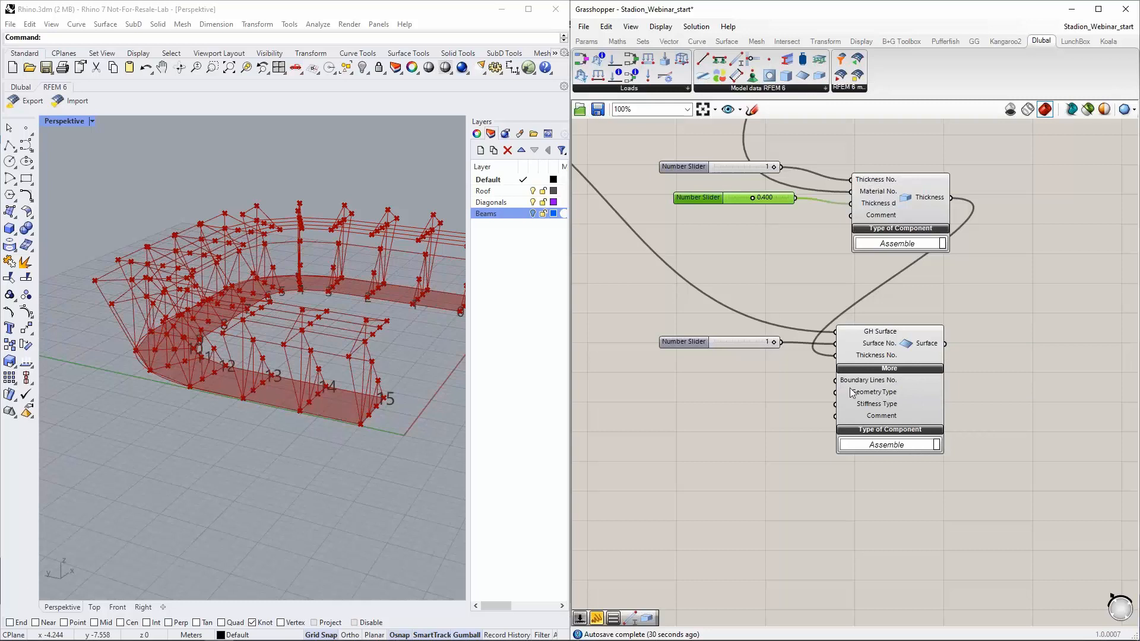
# Place Nodal Support, Line Support and Surface Support components side by side below the Surface component.
pyautogui.scroll(-2, 796, 390)
pyautogui.moveTo(806, 393); pyautogui.dragTo(794, 394, button='right')
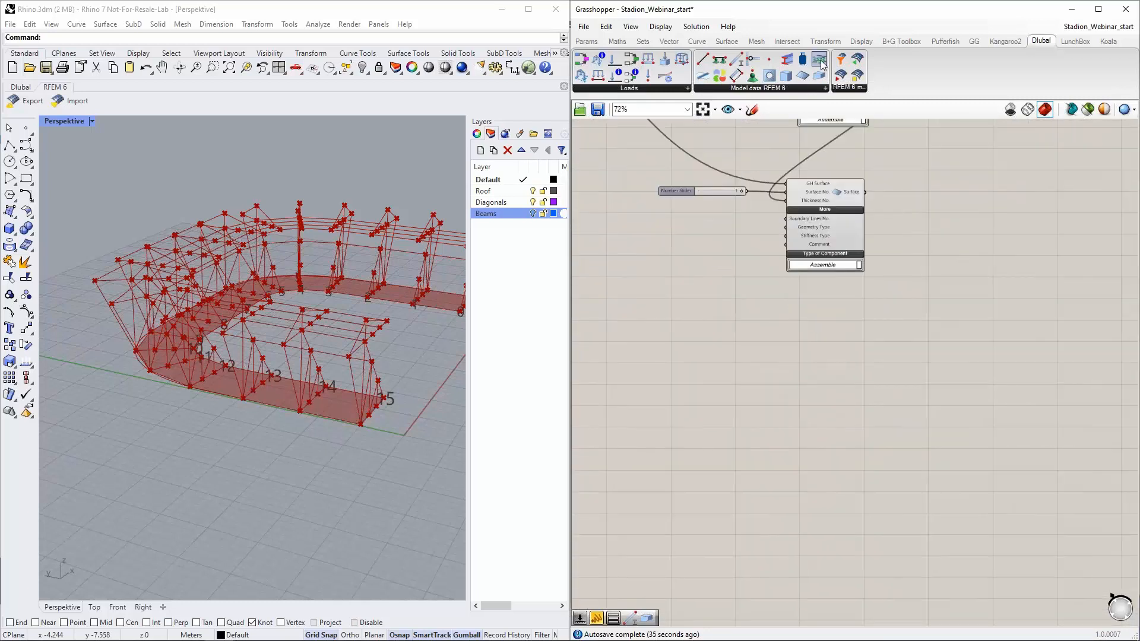
pyautogui.moveTo(819, 73); pyautogui.dragTo(714, 331)
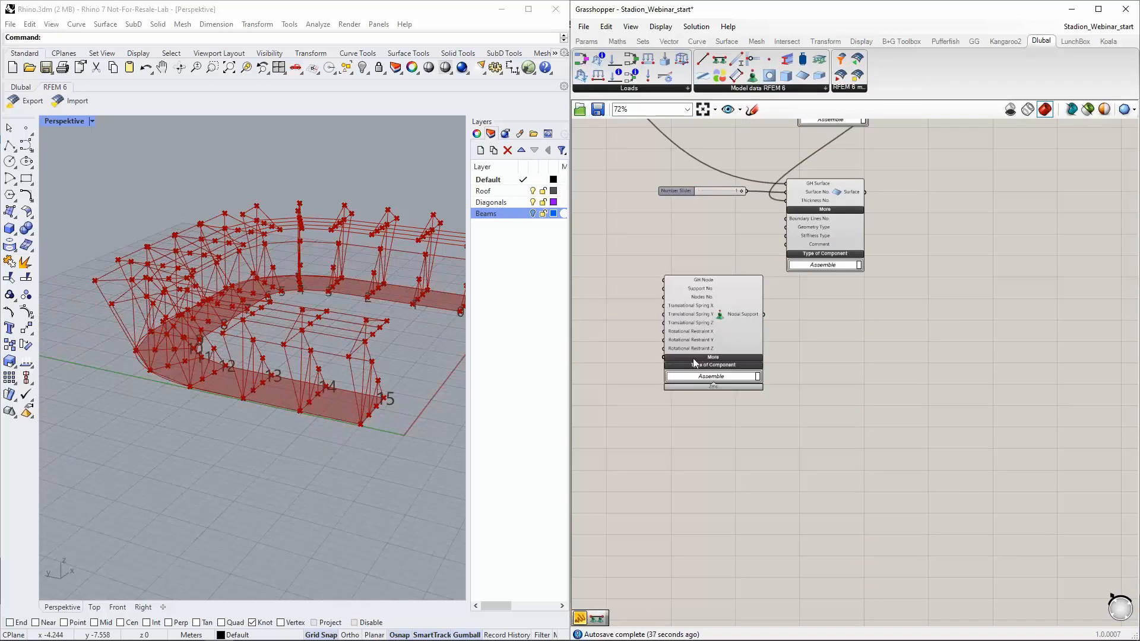
pyautogui.moveTo(719, 60); pyautogui.dragTo(833, 326)
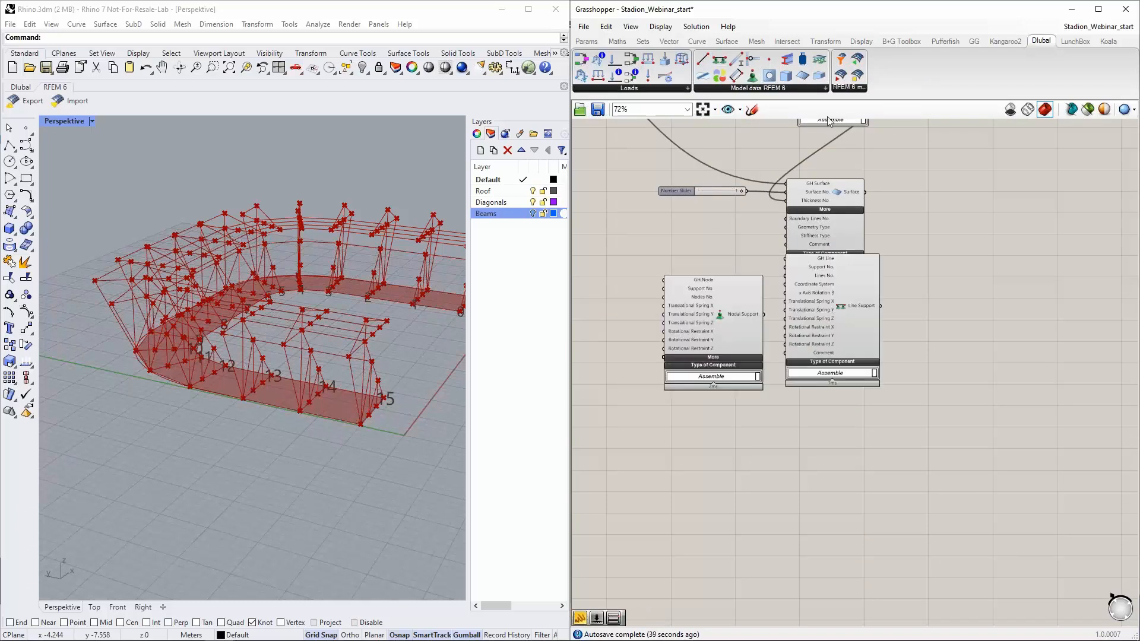
pyautogui.moveTo(819, 73); pyautogui.dragTo(990, 321)
pyautogui.click(859, 330)
pyautogui.moveTo(859, 331); pyautogui.dragTo(858, 363)
pyautogui.moveTo(1003, 314); pyautogui.dragTo(974, 343)
pyautogui.moveTo(722, 324); pyautogui.dragTo(721, 338)
pyautogui.scroll(2, 779, 340)
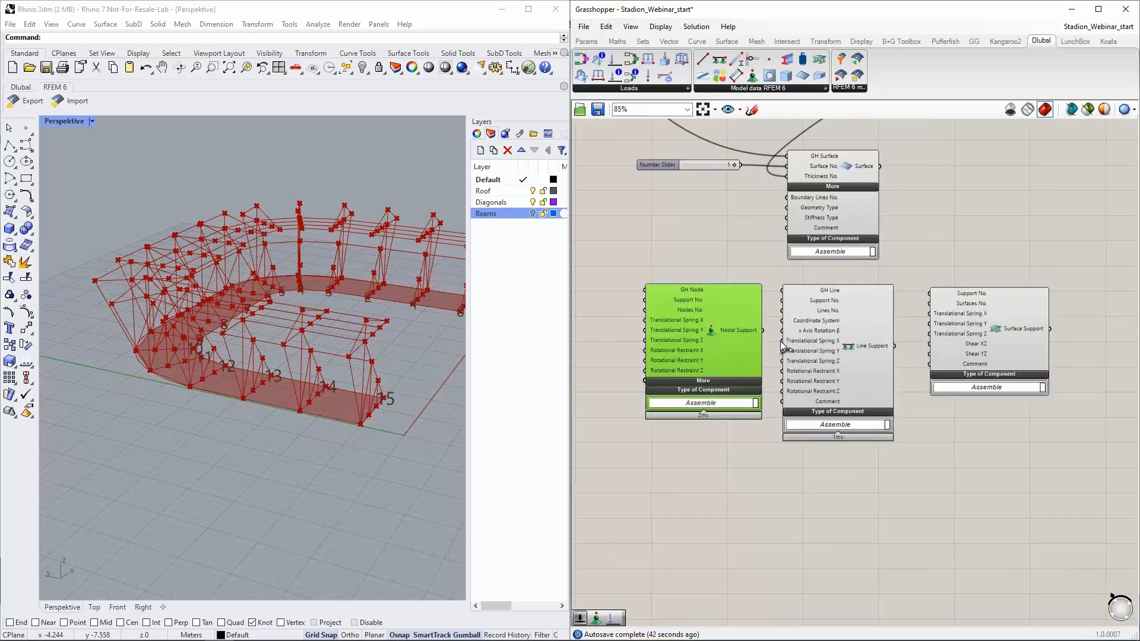
pyautogui.click(1001, 337)
pyautogui.moveTo(1002, 338); pyautogui.dragTo(994, 330)
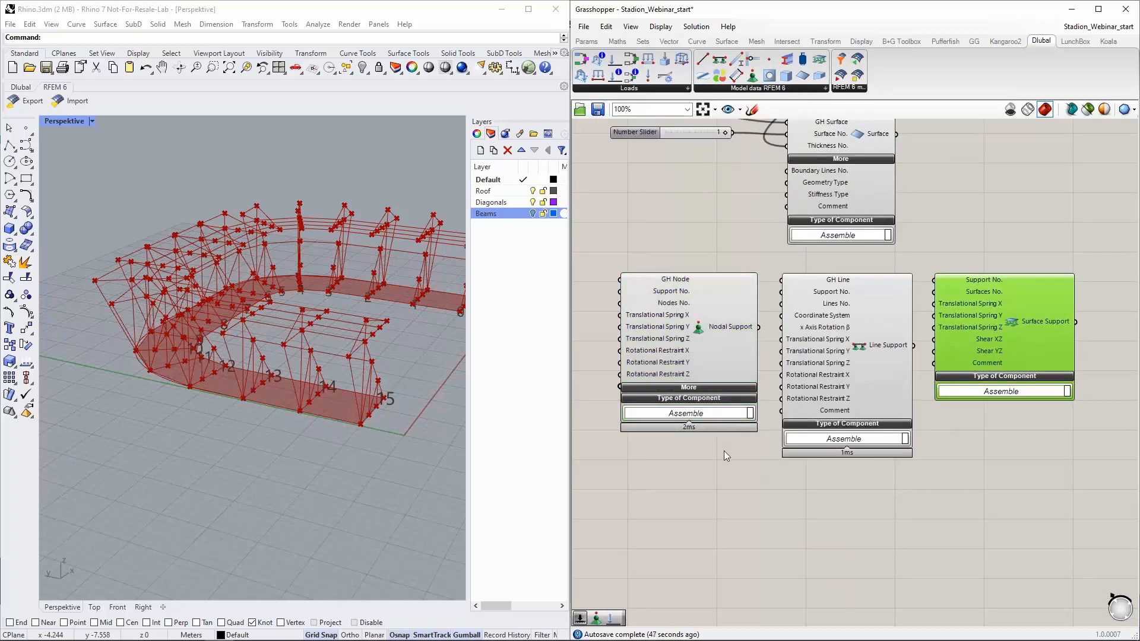
# Expand the Nodal Support component's additional inputs and examine the direction, rotation and axis options.
pyautogui.click(684, 389)
pyautogui.moveTo(800, 507); pyautogui.dragTo(801, 465, button='right')
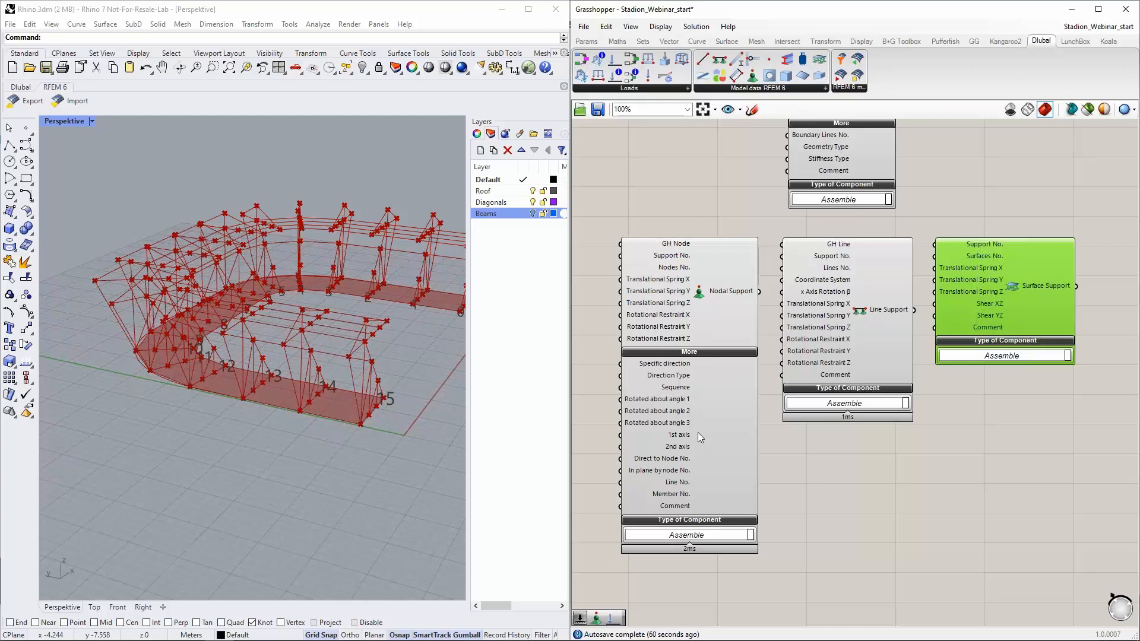
pyautogui.scroll(1, 678, 407)
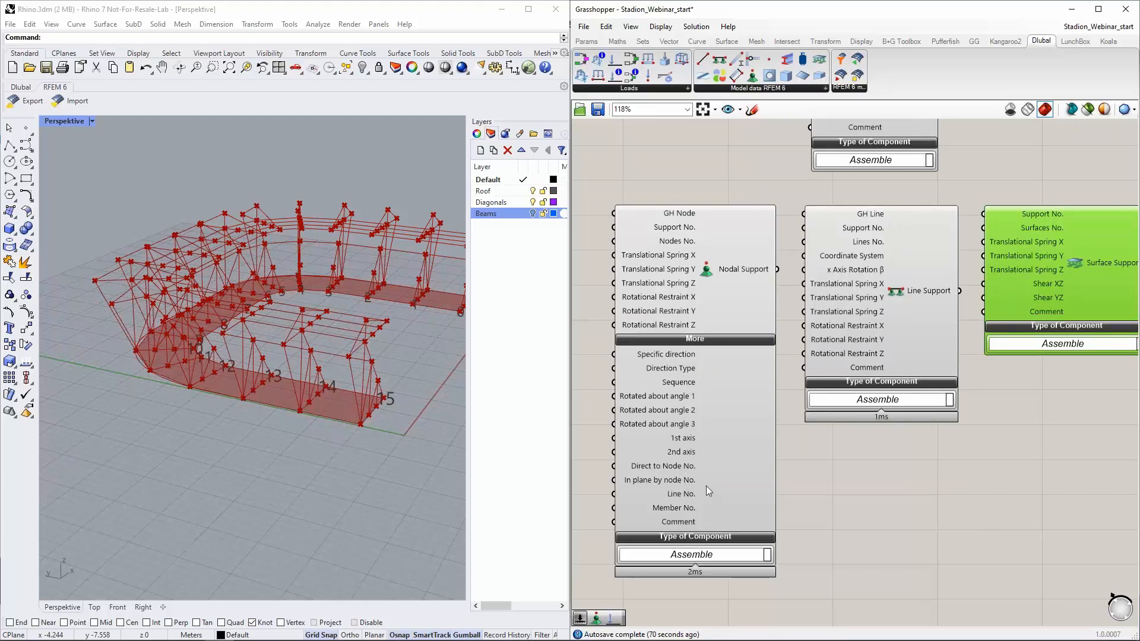
# Delete the Nodal Support and Line Support components and move the Surface Support directly below the Surface component.
pyautogui.click(707, 387)
pyautogui.press('Delete')
pyautogui.click(910, 304)
pyautogui.press('Delete')
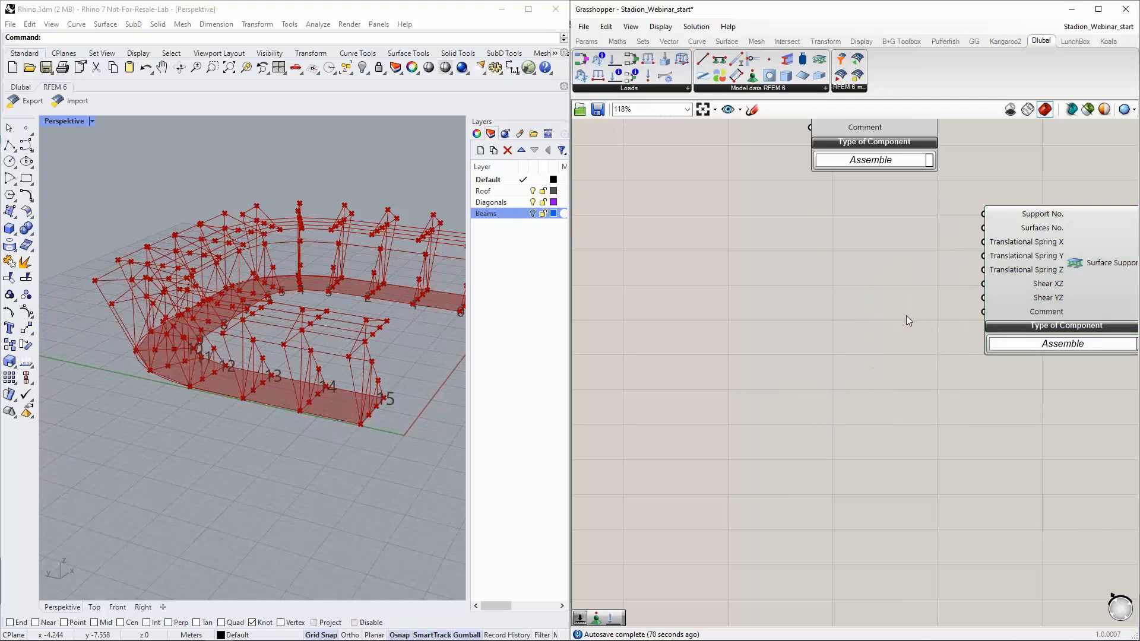
pyautogui.moveTo(1052, 281); pyautogui.dragTo(825, 317)
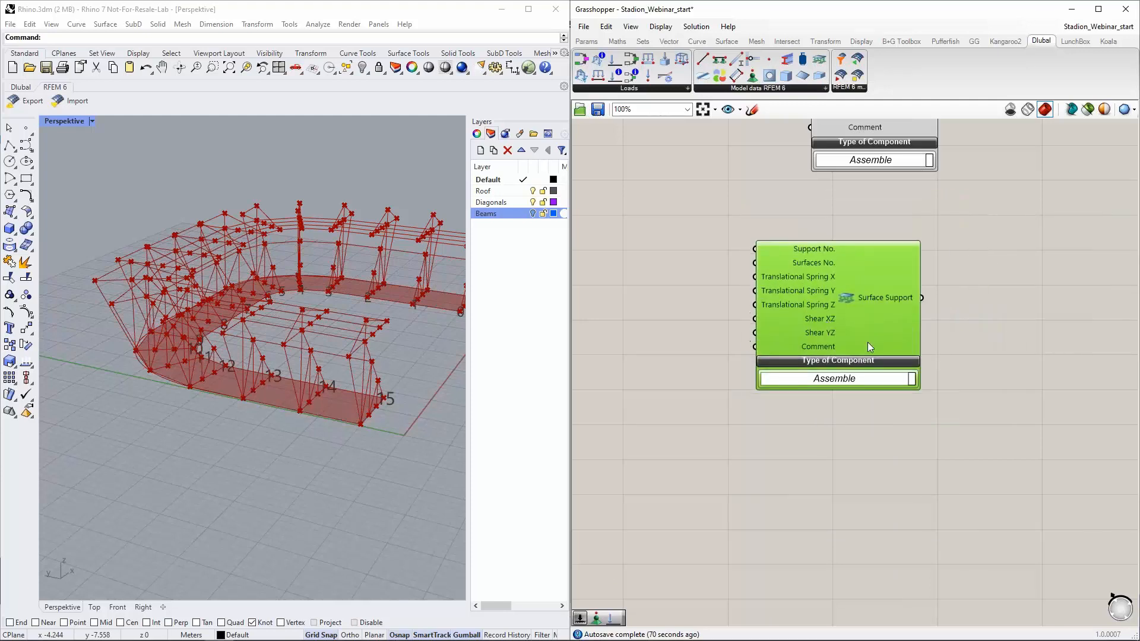
pyautogui.scroll(-2, 867, 342)
pyautogui.moveTo(796, 256); pyautogui.dragTo(788, 276, button='right')
pyautogui.scroll(1, 810, 341)
pyautogui.moveTo(810, 341); pyautogui.dragTo(839, 332)
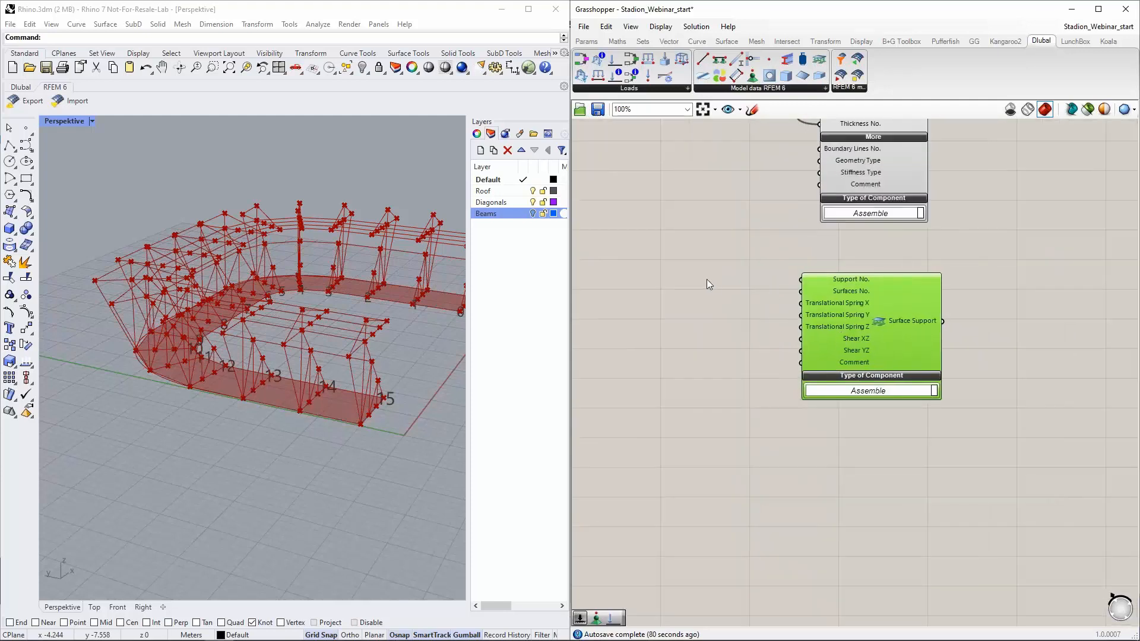
# Create a number slider set to 1 and connect it to the Surface Support's Support No. input.
pyautogui.doubleClick(706, 279)
pyautogui.write('1')
pyautogui.press('Return')
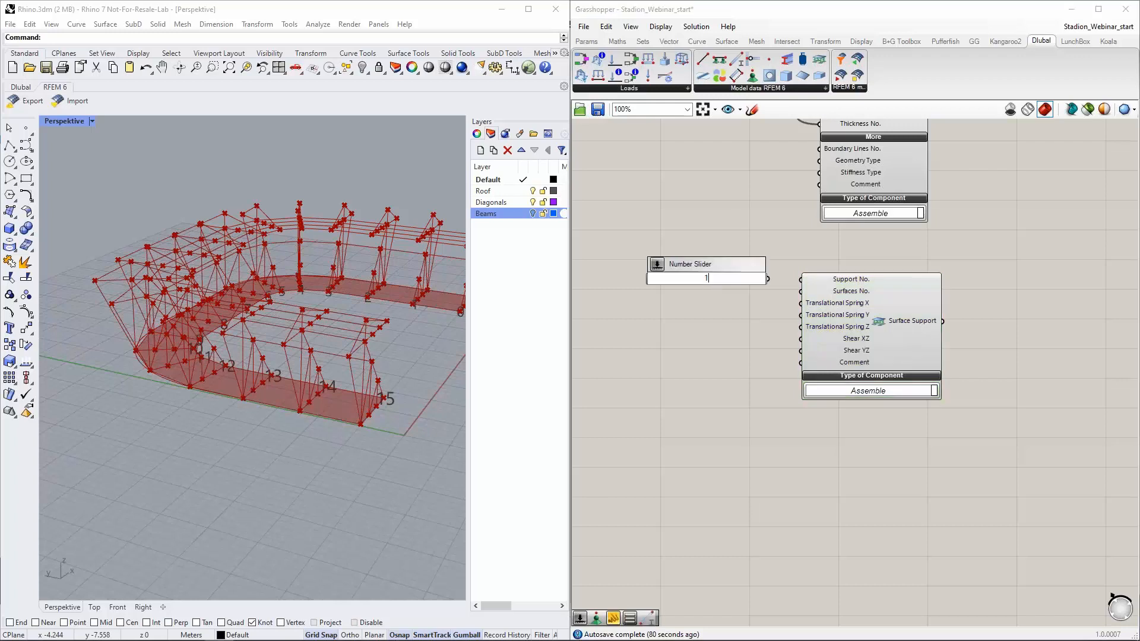
pyautogui.moveTo(772, 279); pyautogui.dragTo(727, 264)
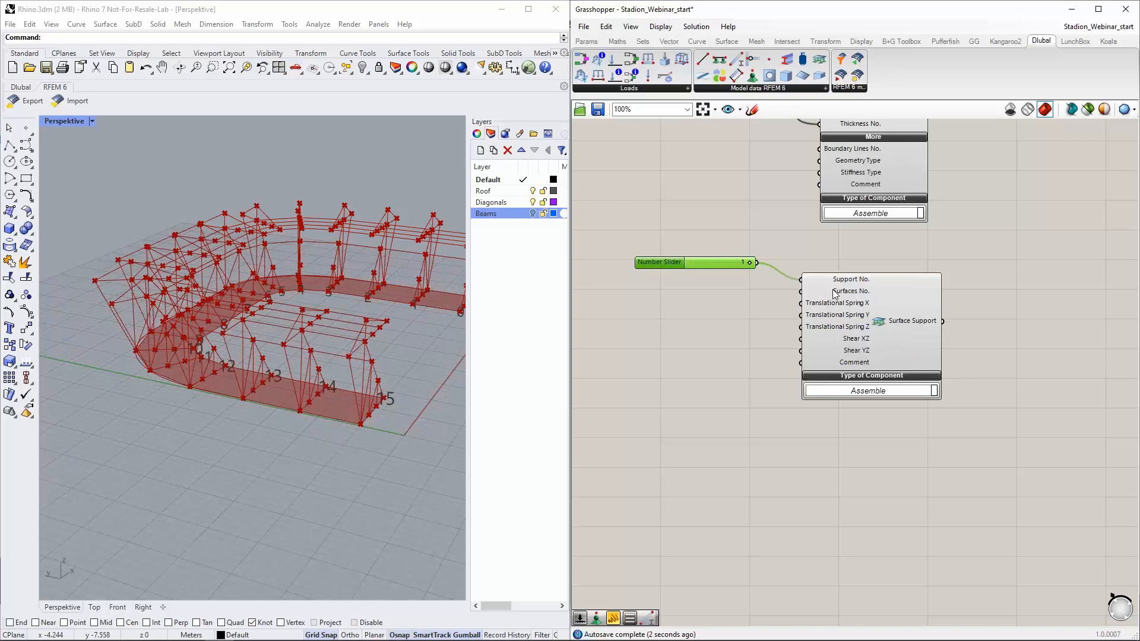
# Connect the Surface output to the Surface Support's Surfaces No. input and move the Surface No. slider closer to its component.
pyautogui.moveTo(797, 237); pyautogui.dragTo(790, 304, button='right')
pyautogui.rightClick(772, 252)
pyautogui.click(846, 302)
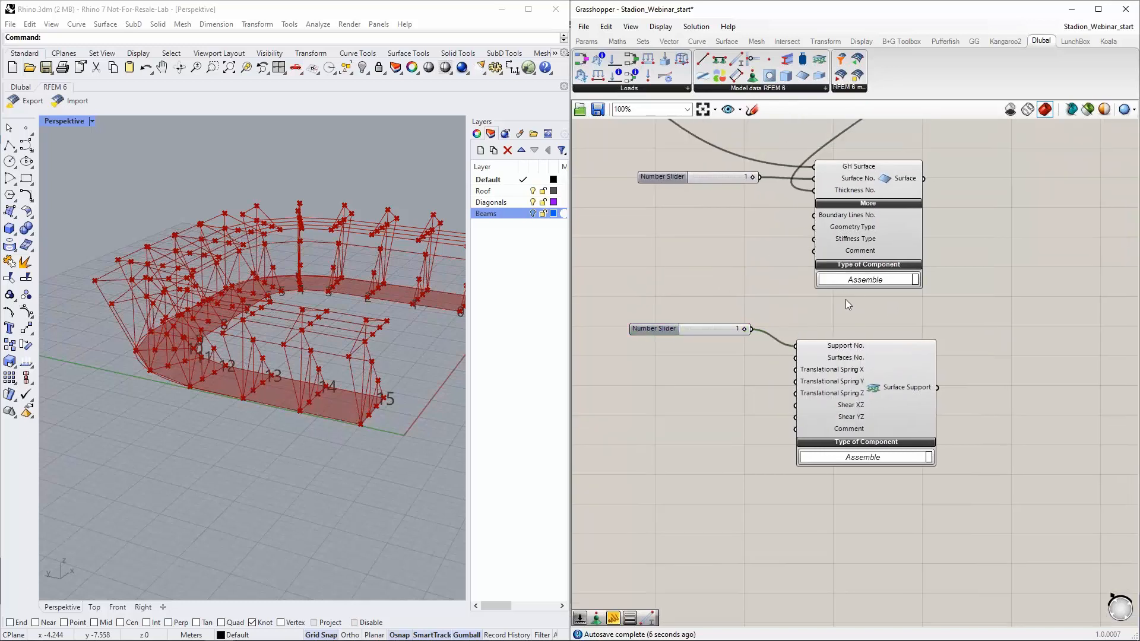
pyautogui.scroll(1, 888, 330)
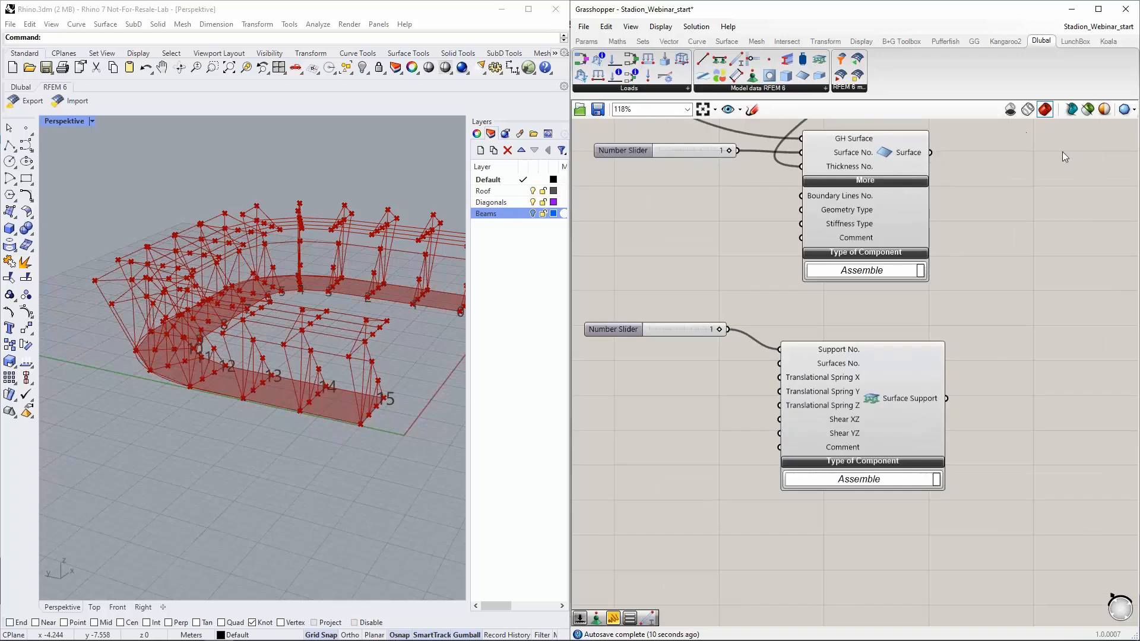
pyautogui.moveTo(931, 153); pyautogui.dragTo(772, 363)
pyautogui.moveTo(771, 219); pyautogui.dragTo(772, 288, button='right')
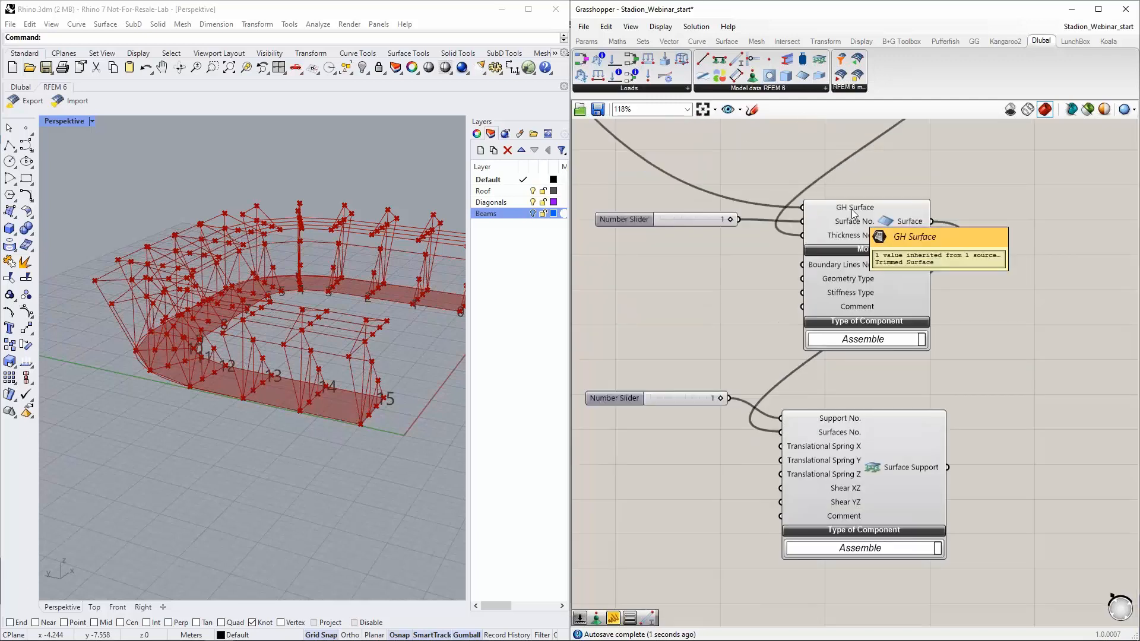
pyautogui.moveTo(694, 219); pyautogui.dragTo(732, 222)
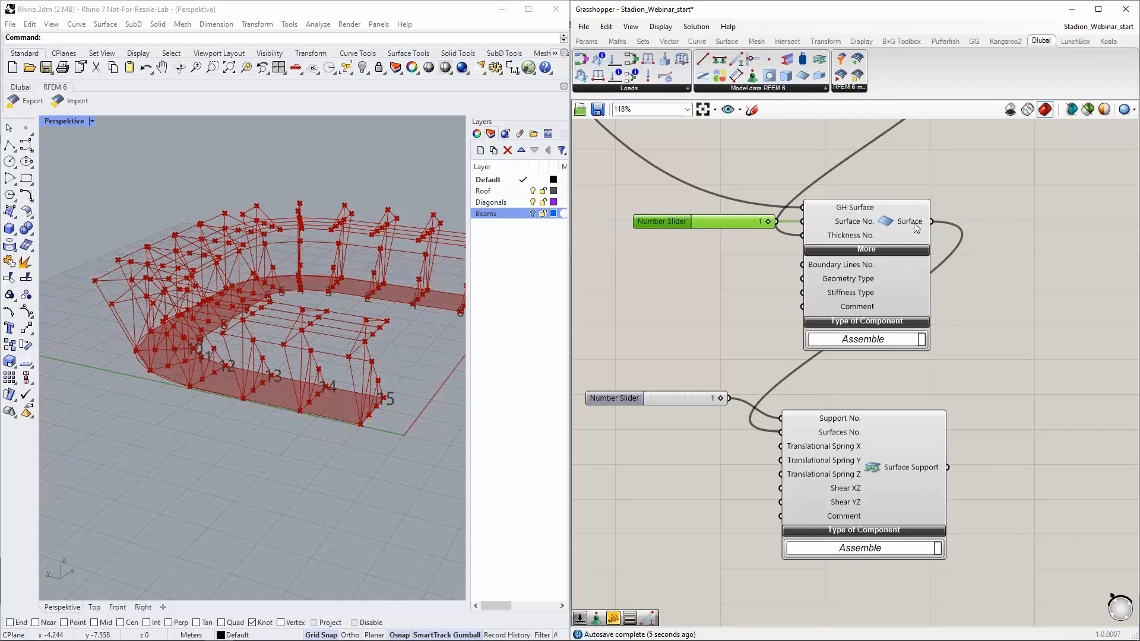
# Create a text panel containing "inf" beside the Surface Support component.
pyautogui.moveTo(952, 394); pyautogui.dragTo(943, 328, button='right')
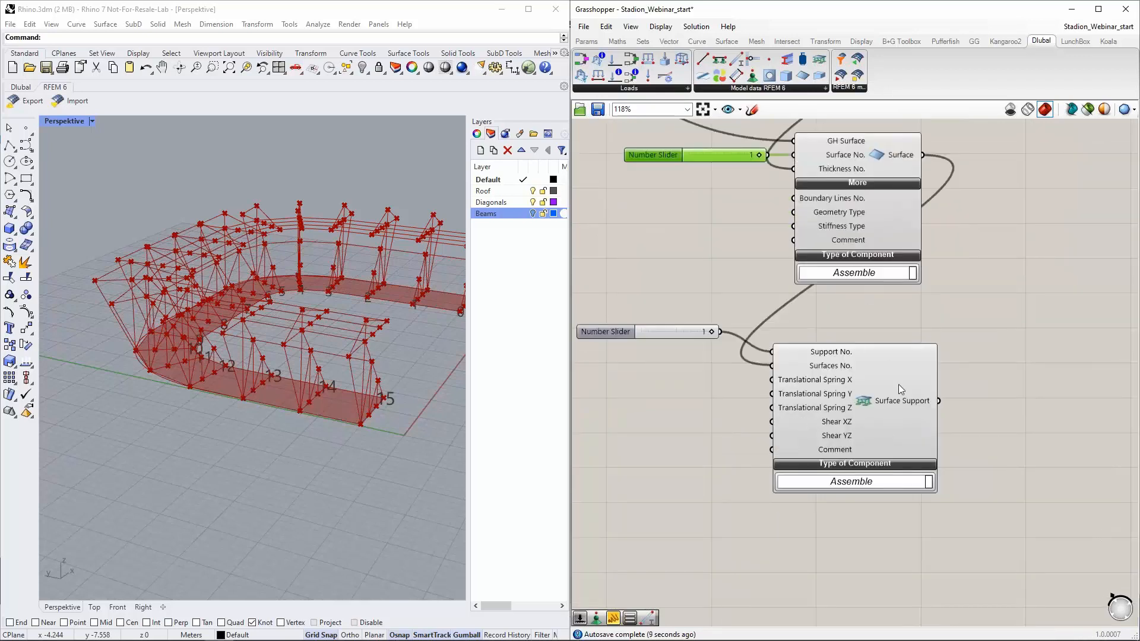
pyautogui.moveTo(701, 406); pyautogui.dragTo(763, 340, button='right')
pyautogui.moveTo(884, 318)
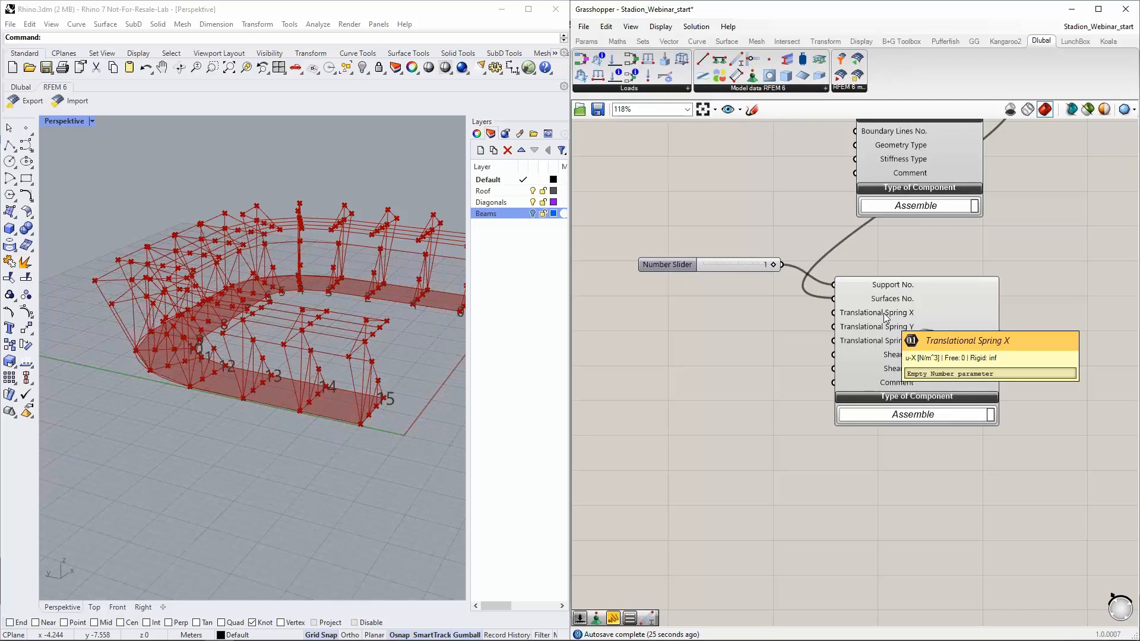
pyautogui.doubleClick(739, 311)
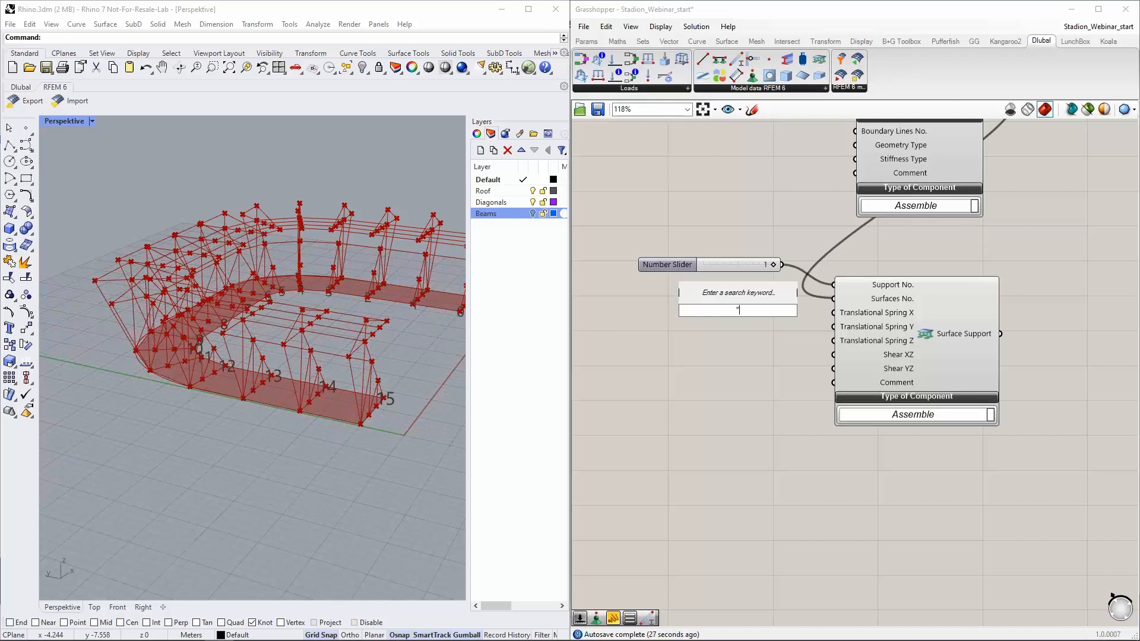
pyautogui.write('"inf')
pyautogui.press('Return')
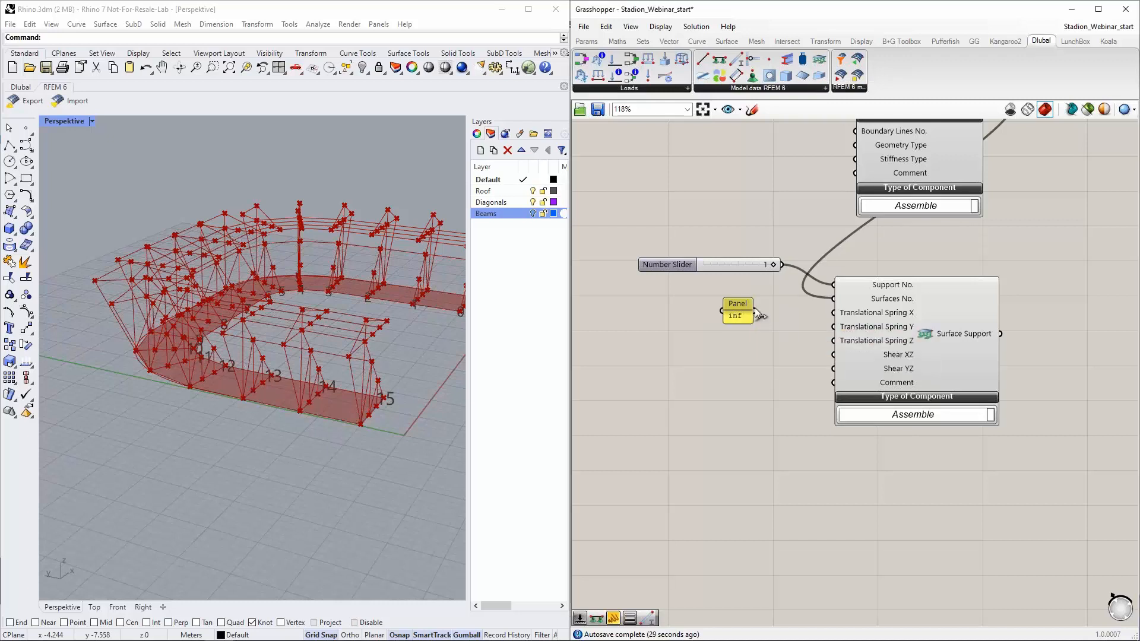
# Connect the "inf" panel to the Surface Support's Translational Spring X, Y and Z inputs and adjust the panel's position slightly.
pyautogui.moveTo(771, 309); pyautogui.dragTo(833, 326)
pyautogui.moveTo(755, 310); pyautogui.dragTo(833, 340)
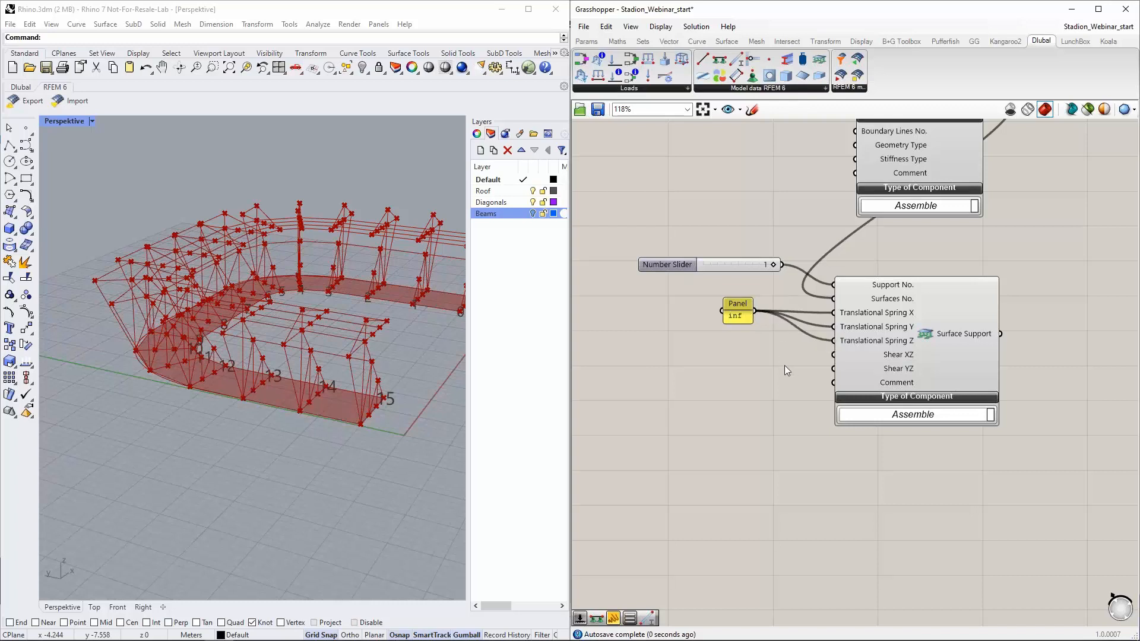
pyautogui.moveTo(742, 314); pyautogui.dragTo(745, 322)
pyautogui.moveTo(774, 336); pyautogui.dragTo(745, 312, button='right')
pyautogui.scroll(3, 835, 291)
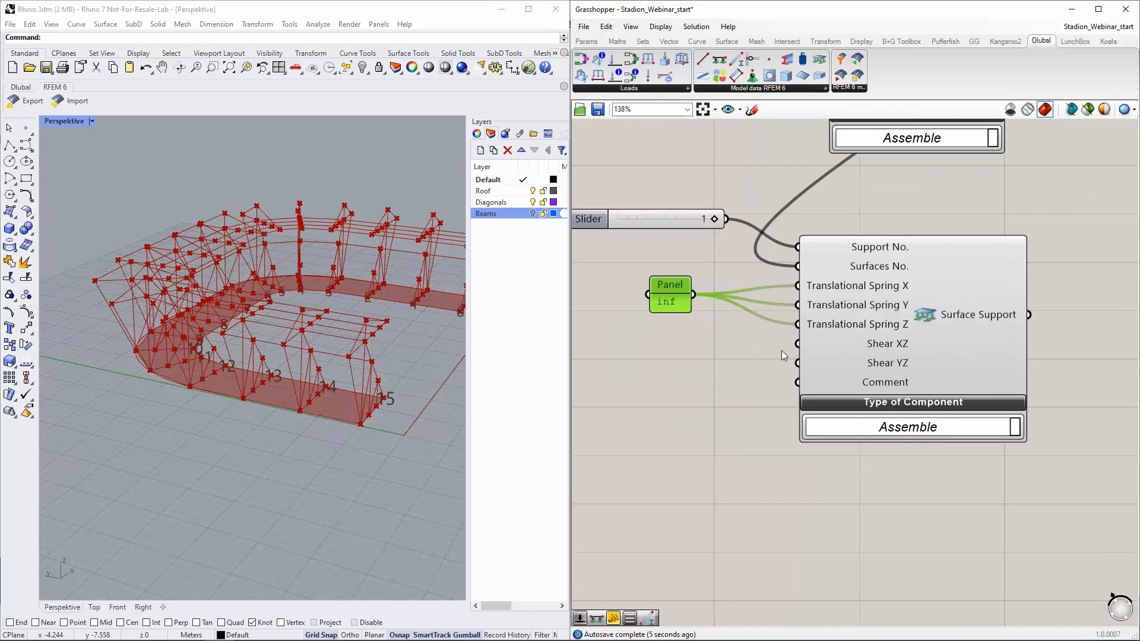
# Find the RFEM Model-Data group and examine its Node component and the numbering series feeding it.
pyautogui.scroll(-2, 781, 350)
pyautogui.scroll(-10, 758, 380)
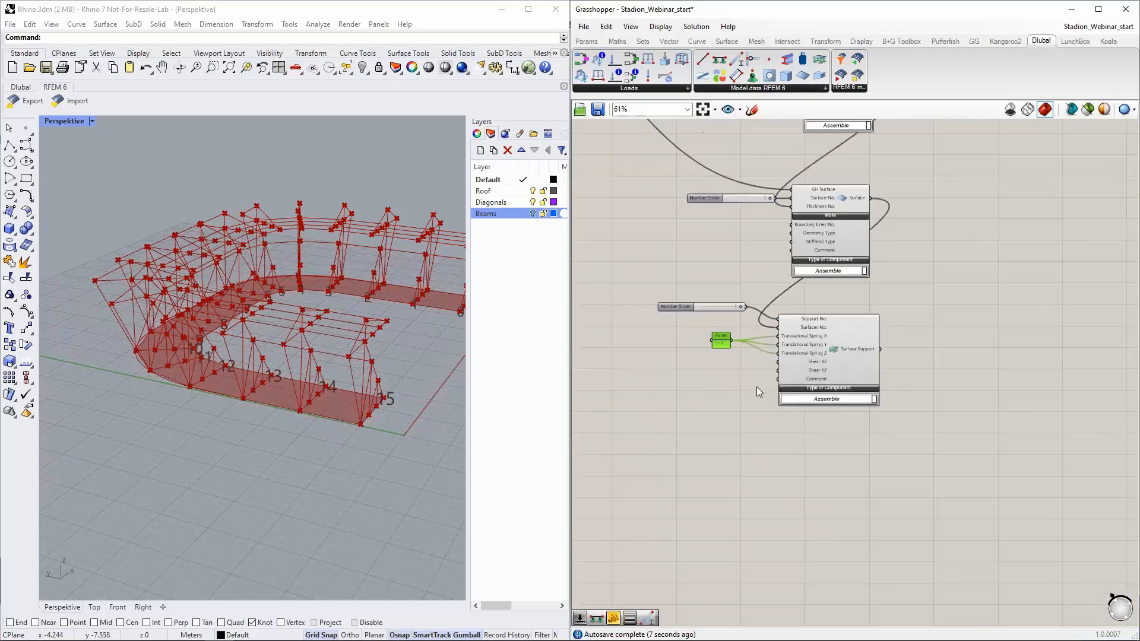
pyautogui.scroll(-1, 759, 383)
pyautogui.moveTo(835, 302); pyautogui.dragTo(794, 549, button='right')
pyautogui.scroll(-1, 845, 400)
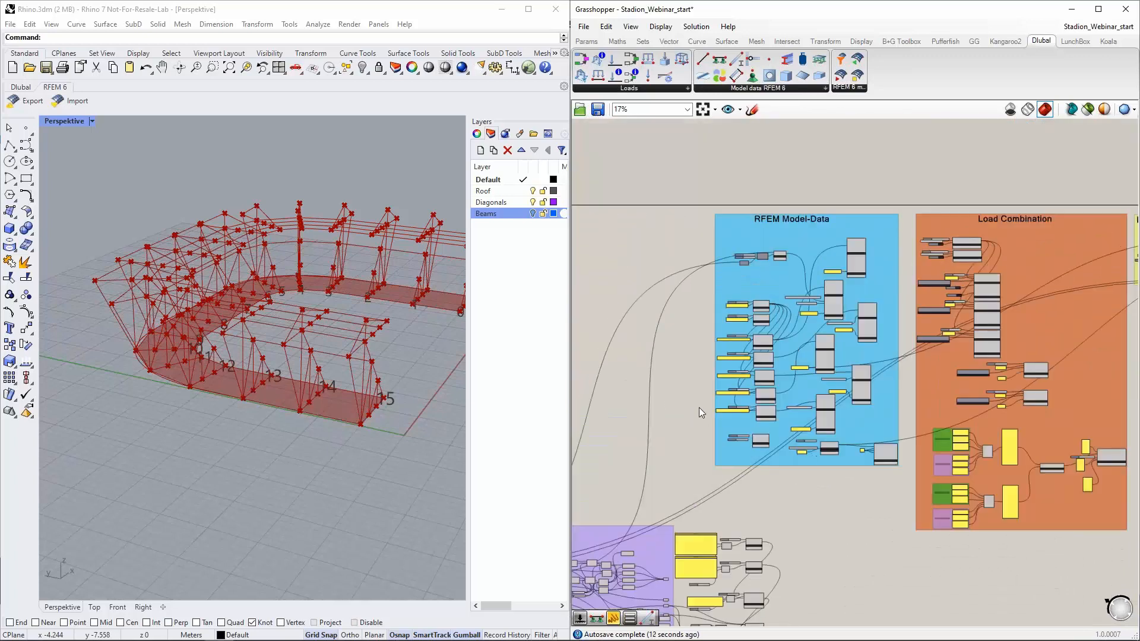
pyautogui.rightClick(643, 358)
pyautogui.click(816, 261)
pyautogui.scroll(4, 823, 319)
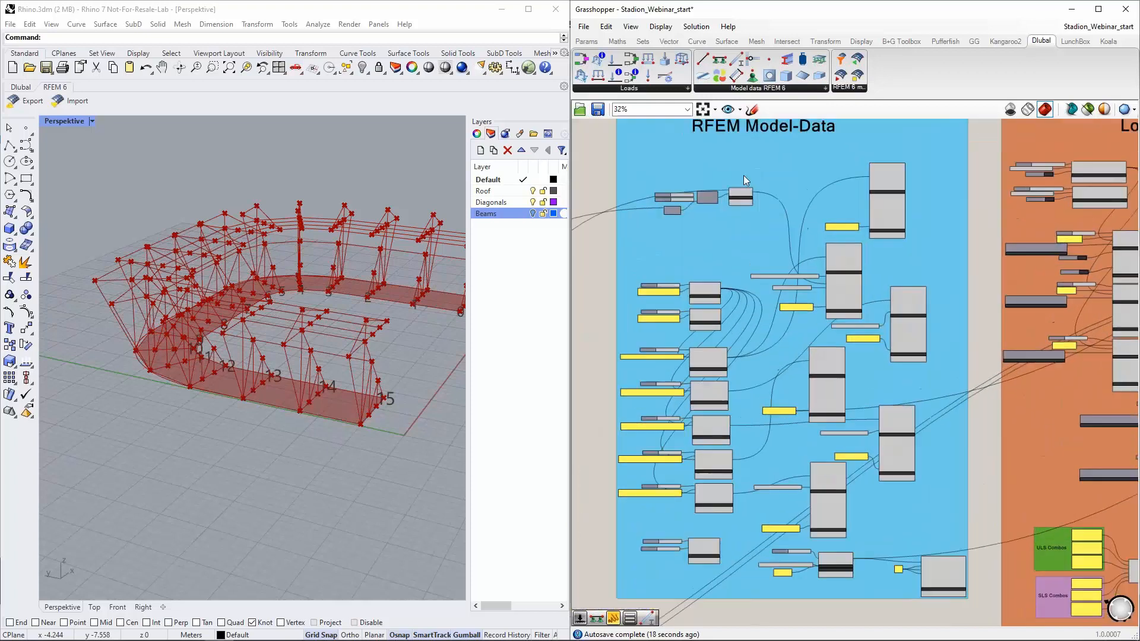
pyautogui.moveTo(700, 230); pyautogui.dragTo(723, 284, button='right')
pyautogui.click(414, 352)
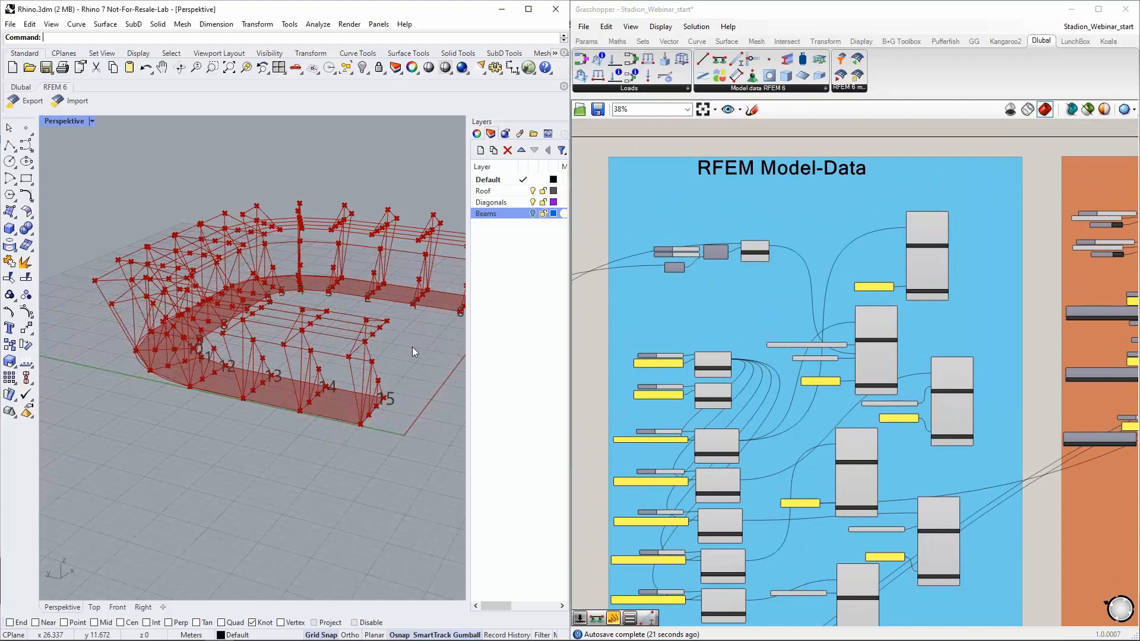
pyautogui.scroll(1, 735, 236)
pyautogui.scroll(4, 734, 236)
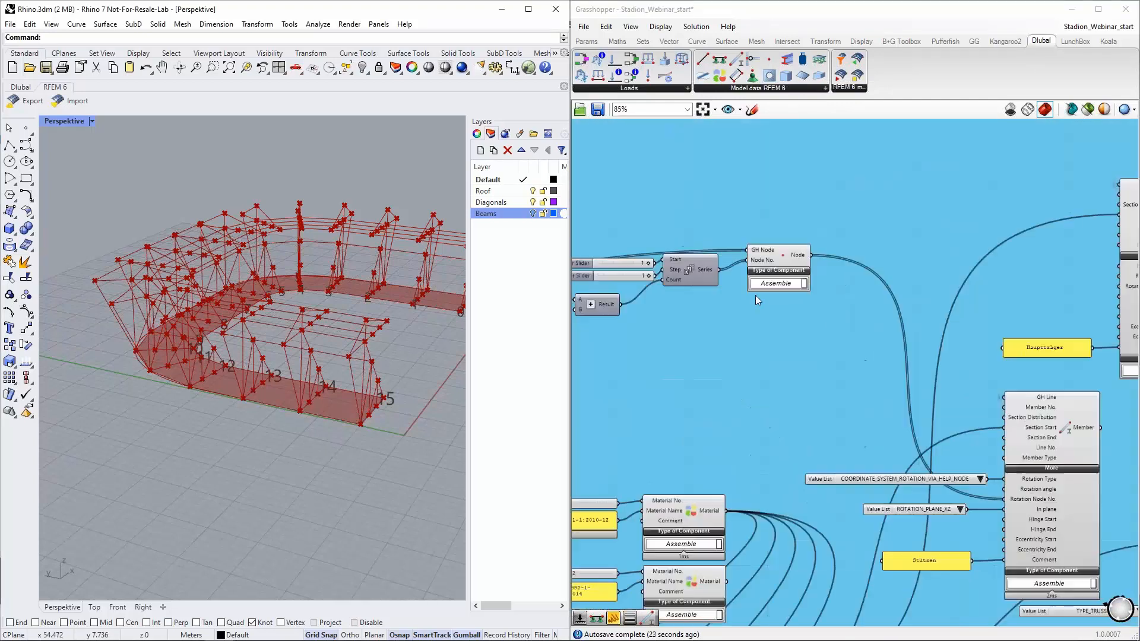
# Examine the Material, Section, Thickness and Surface components in the RFEM Model-Data group.
pyautogui.moveTo(754, 424); pyautogui.dragTo(846, 170, button='right')
pyautogui.moveTo(842, 363); pyautogui.dragTo(884, 284, button='right')
pyautogui.click(831, 178)
pyautogui.click(833, 246)
pyautogui.moveTo(923, 375); pyautogui.dragTo(873, 214, button='right')
pyautogui.click(809, 333)
pyautogui.click(801, 419)
pyautogui.click(811, 502)
pyautogui.moveTo(868, 439); pyautogui.dragTo(841, 256, button='right')
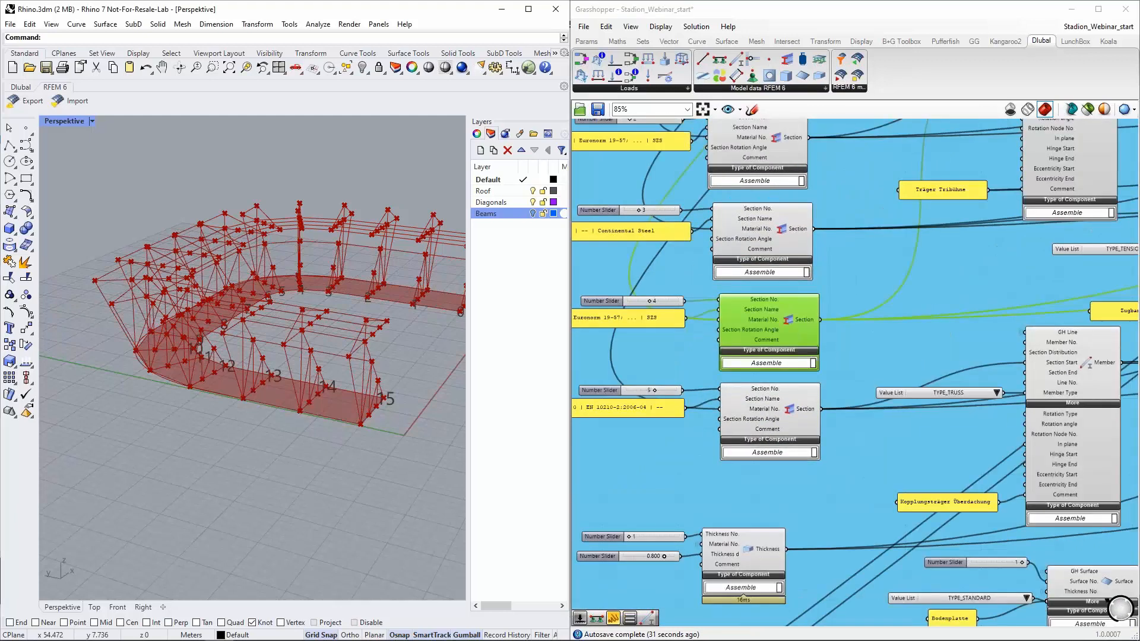
pyautogui.moveTo(849, 438); pyautogui.dragTo(720, 357, button='right')
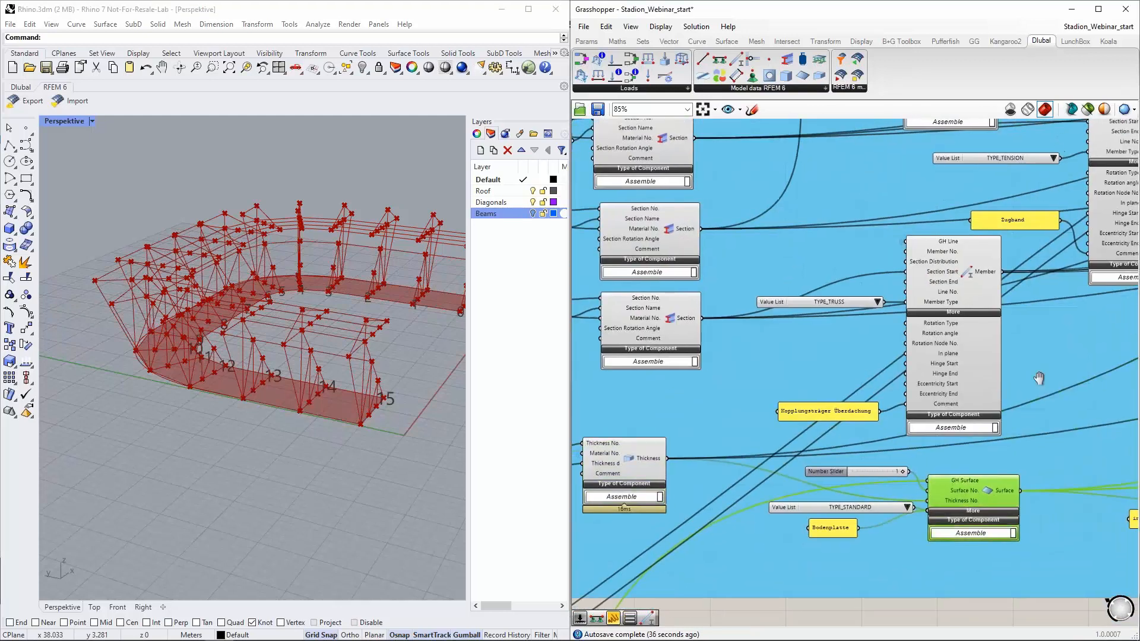
# Examine the Member components in the RFEM Model-Data group, including their member type and comment inputs.
pyautogui.scroll(-4, 858, 450)
pyautogui.moveTo(866, 251); pyautogui.dragTo(807, 421, button='right')
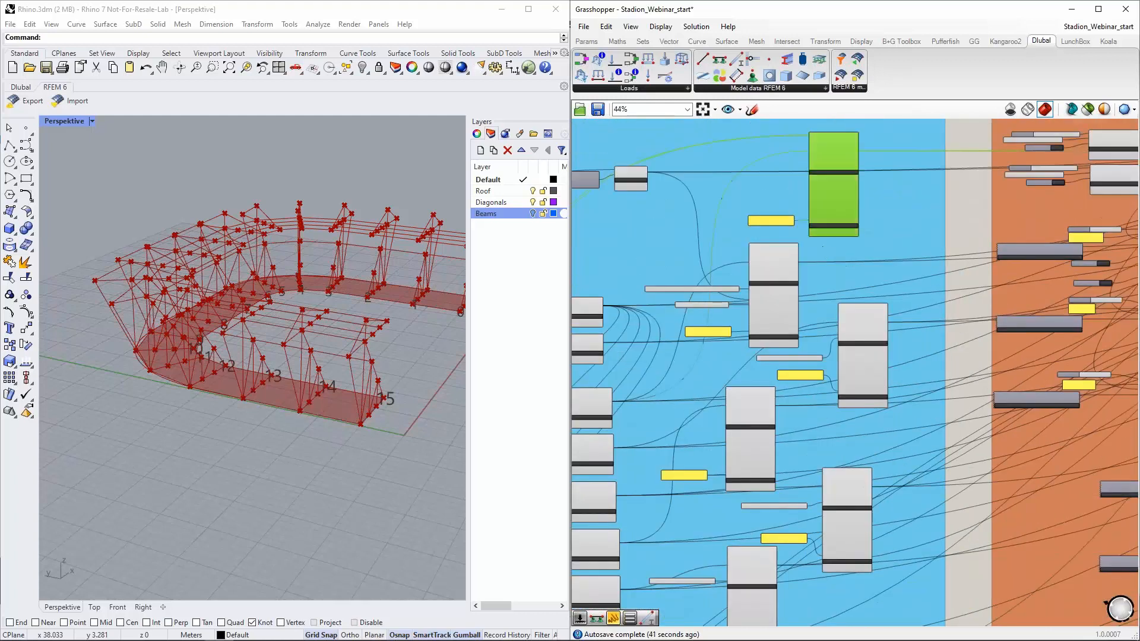
pyautogui.click(774, 309)
pyautogui.click(867, 373)
pyautogui.scroll(5, 806, 365)
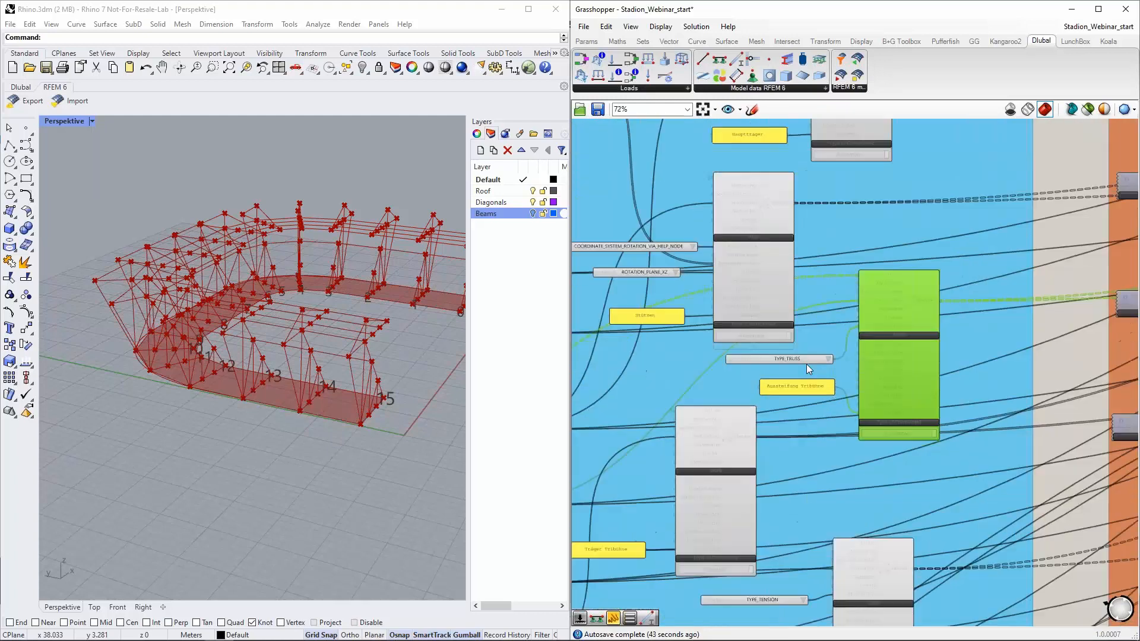
pyautogui.scroll(-1, 814, 322)
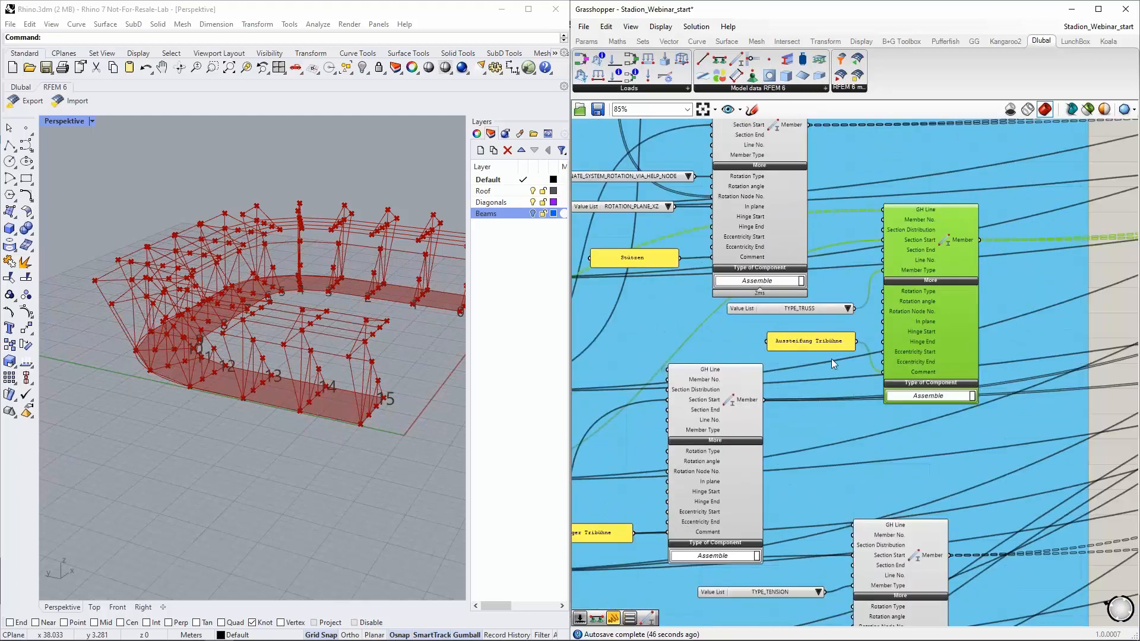
pyautogui.moveTo(825, 425); pyautogui.dragTo(879, 486, button='right')
pyautogui.moveTo(882, 237); pyautogui.dragTo(934, 310, button='right')
# Examine the rotation inputs of the "Stützen" Member component and compare them with the columns in the Rhino model.
pyautogui.click(329, 349)
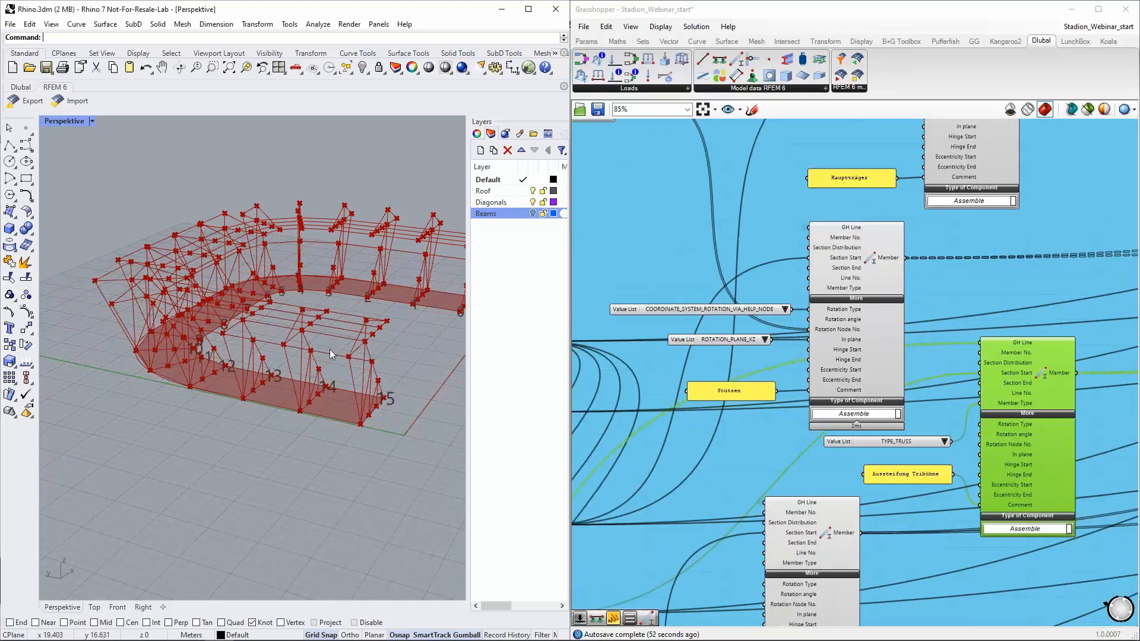
pyautogui.scroll(3, 251, 402)
pyautogui.scroll(3, 249, 458)
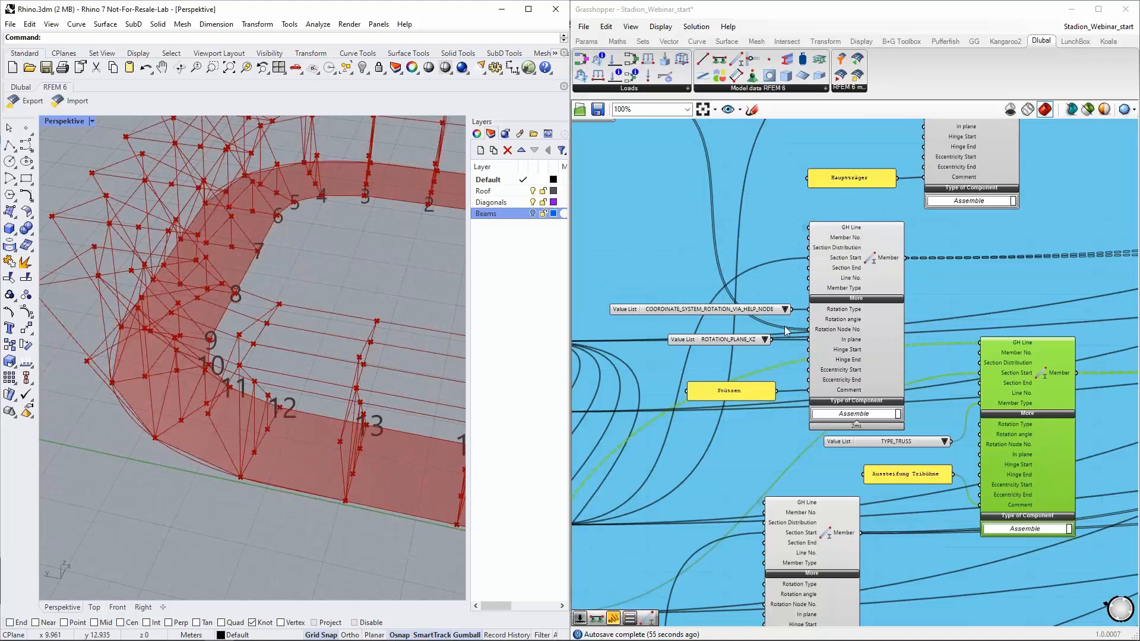
pyautogui.scroll(3, 783, 328)
pyautogui.scroll(-2, 861, 332)
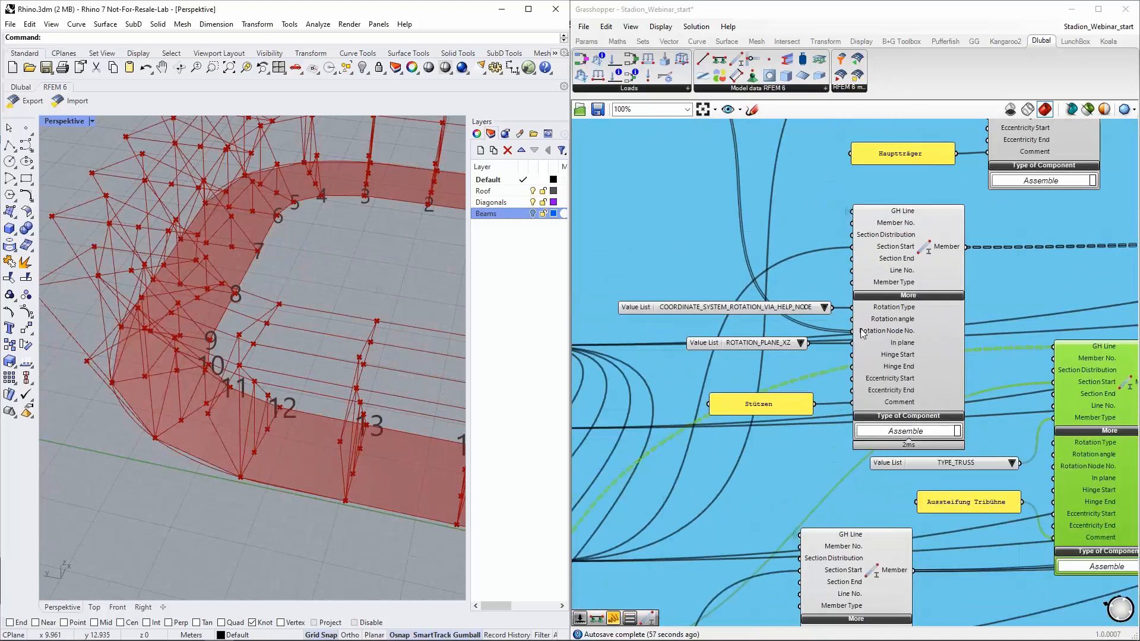
pyautogui.moveTo(266, 444); pyautogui.dragTo(162, 419, button='right')
pyautogui.scroll(5, 186, 359)
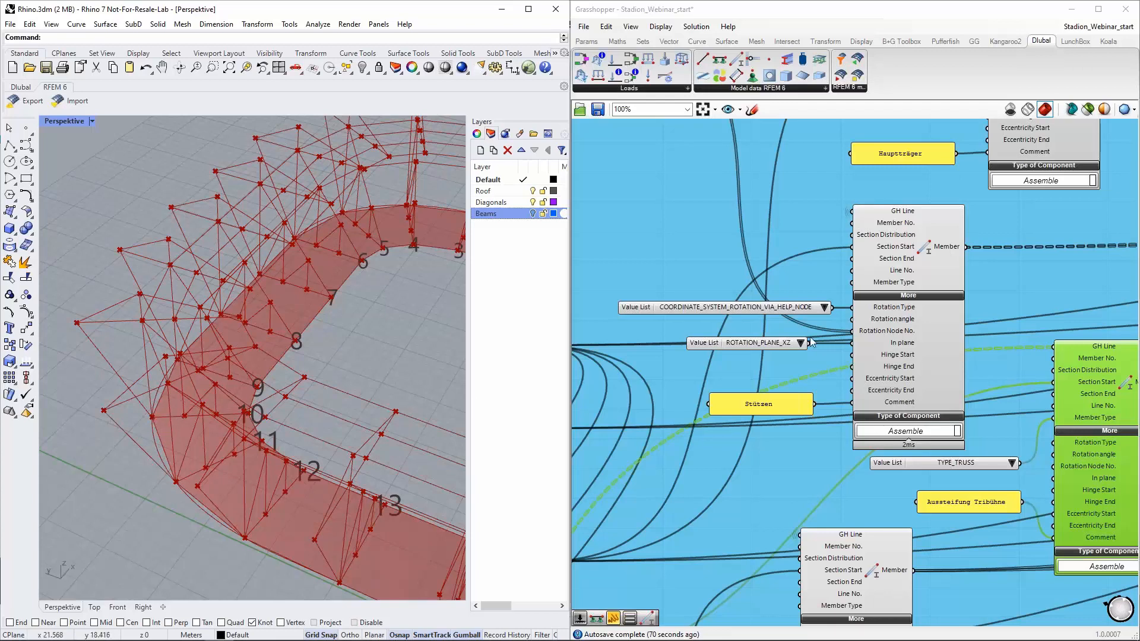
pyautogui.scroll(1, 863, 323)
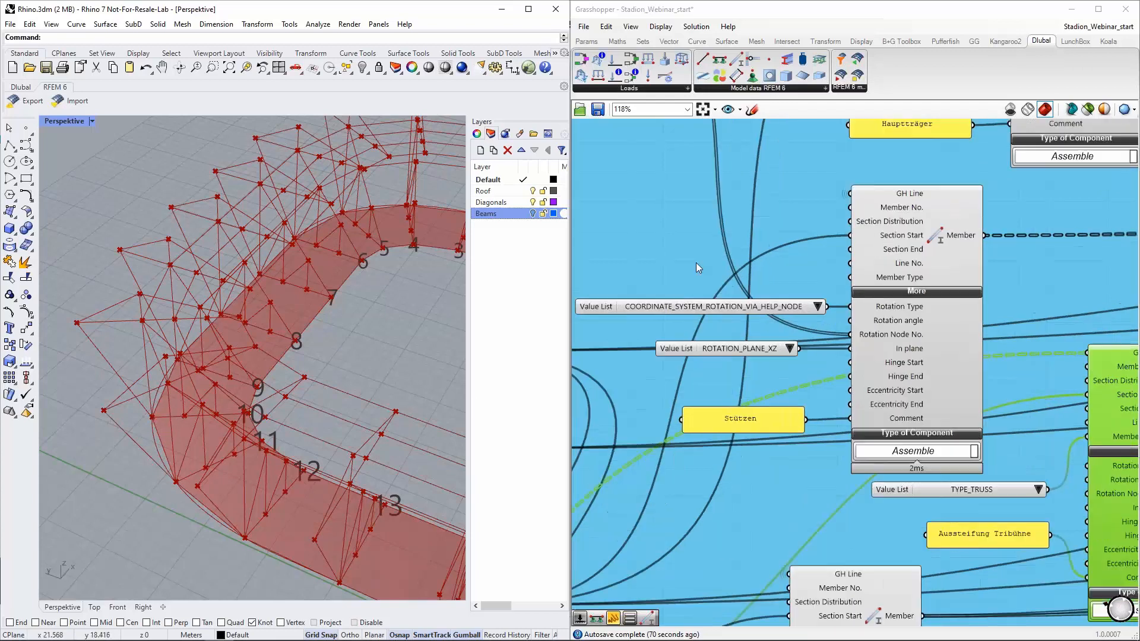
pyautogui.moveTo(696, 263); pyautogui.dragTo(718, 261, button='right')
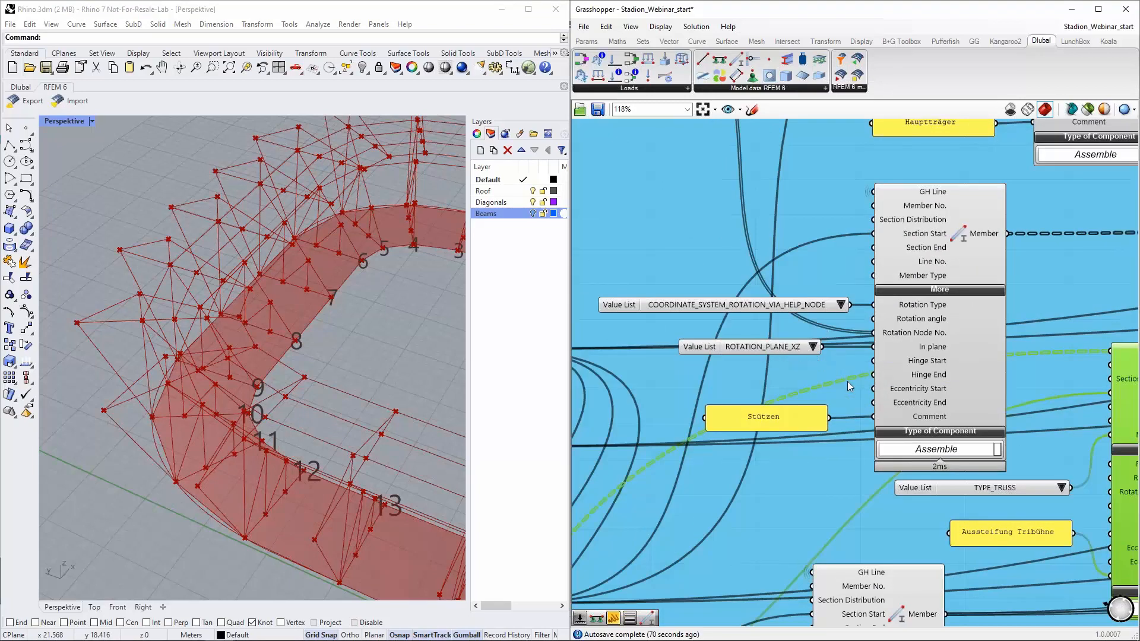
pyautogui.scroll(-1, 871, 397)
# Trace the help nodes back to their point component in the GH-Geometry group and inspect those points in the Rhino model.
pyautogui.scroll(-4, 872, 396)
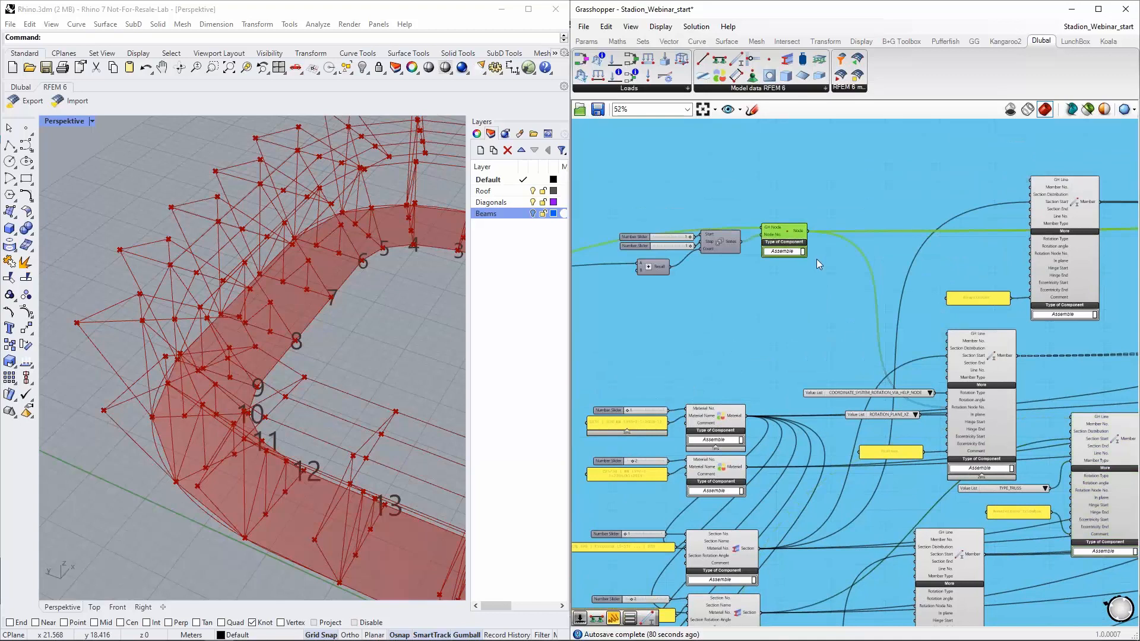
pyautogui.scroll(-10, 817, 259)
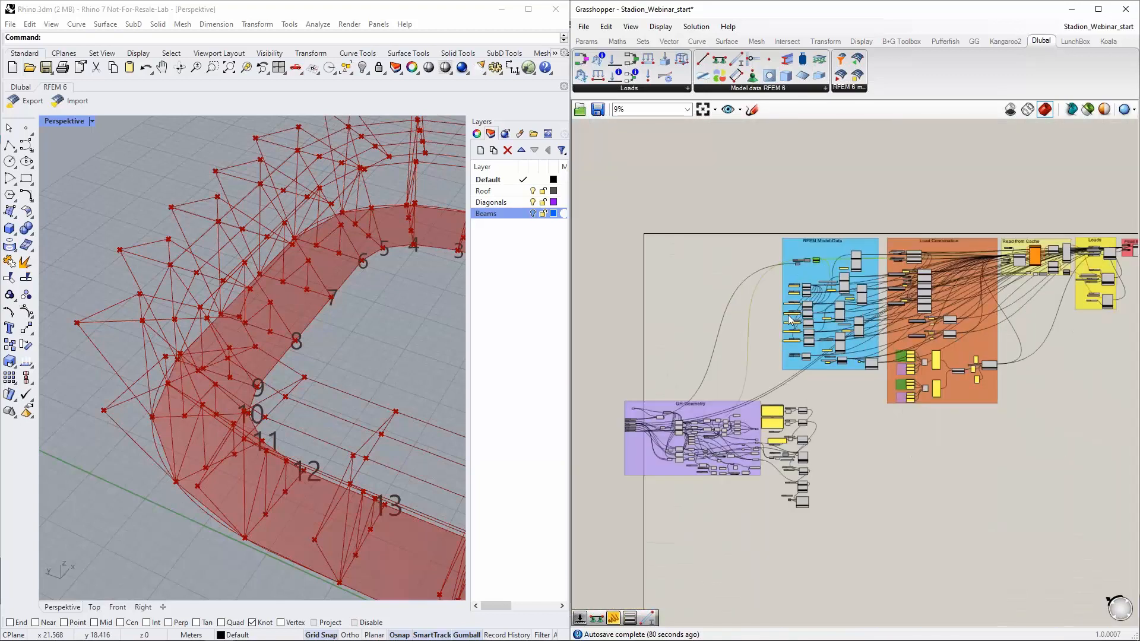
pyautogui.scroll(8, 726, 379)
pyautogui.scroll(3, 735, 359)
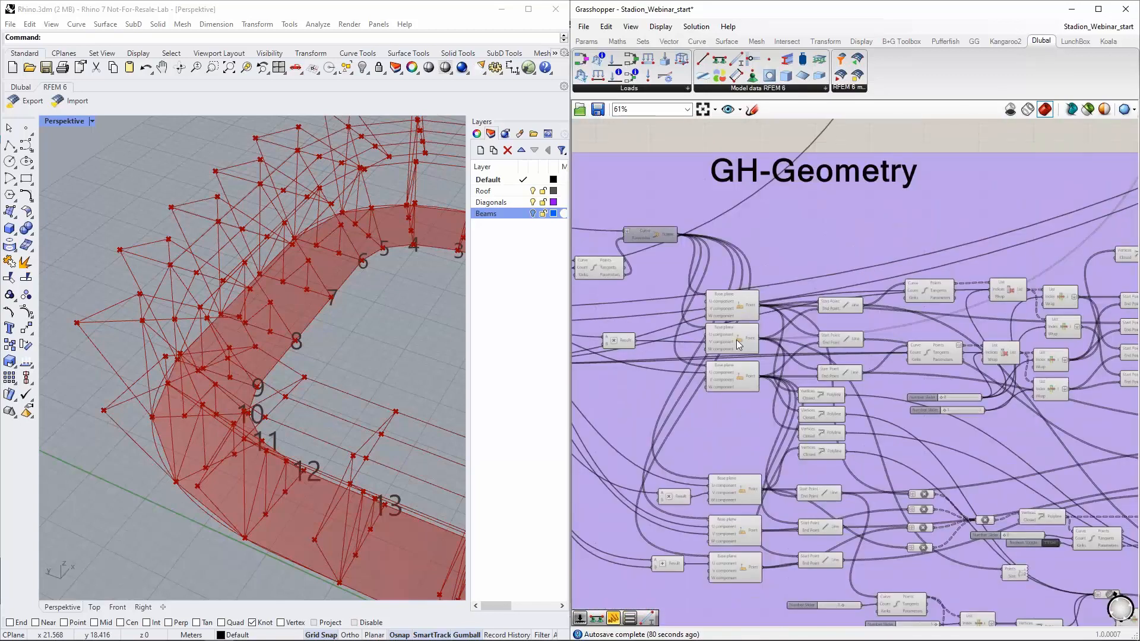
pyautogui.click(736, 339)
pyautogui.click(368, 354)
pyautogui.moveTo(369, 355); pyautogui.dragTo(97, 377, button='right')
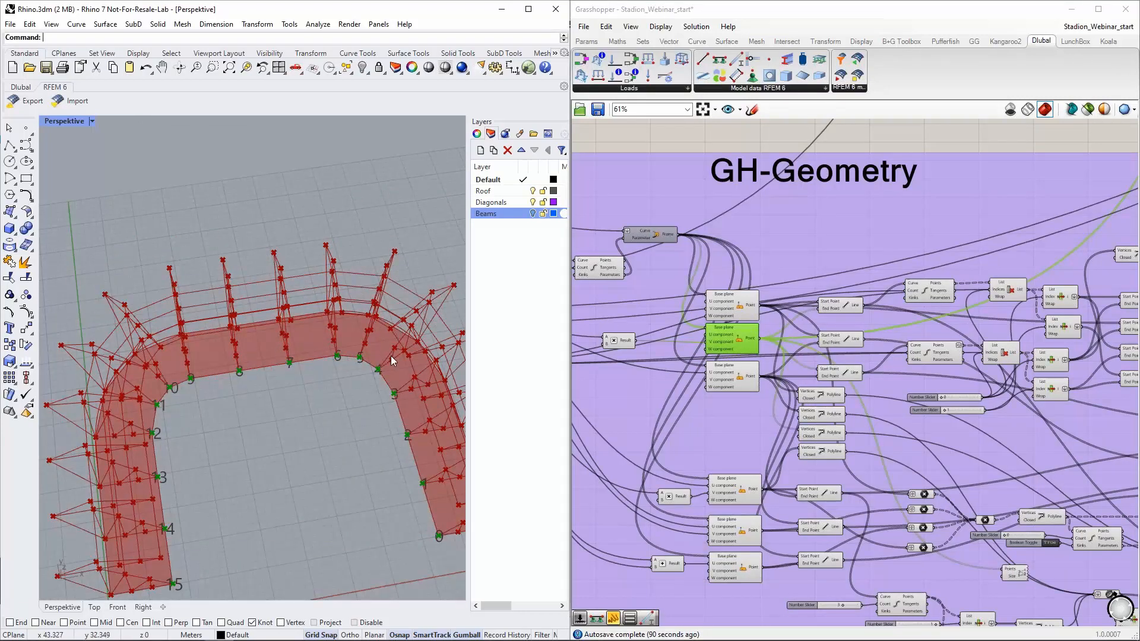
pyautogui.moveTo(312, 429); pyautogui.dragTo(345, 392, button='right')
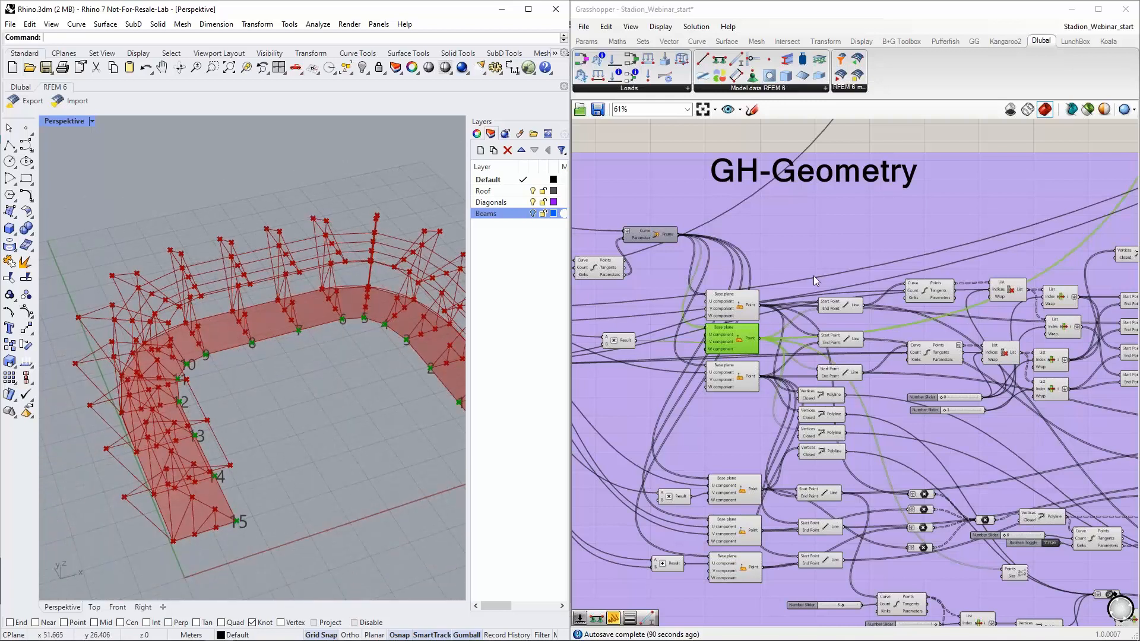
pyautogui.scroll(-5, 813, 275)
pyautogui.scroll(-2, 679, 261)
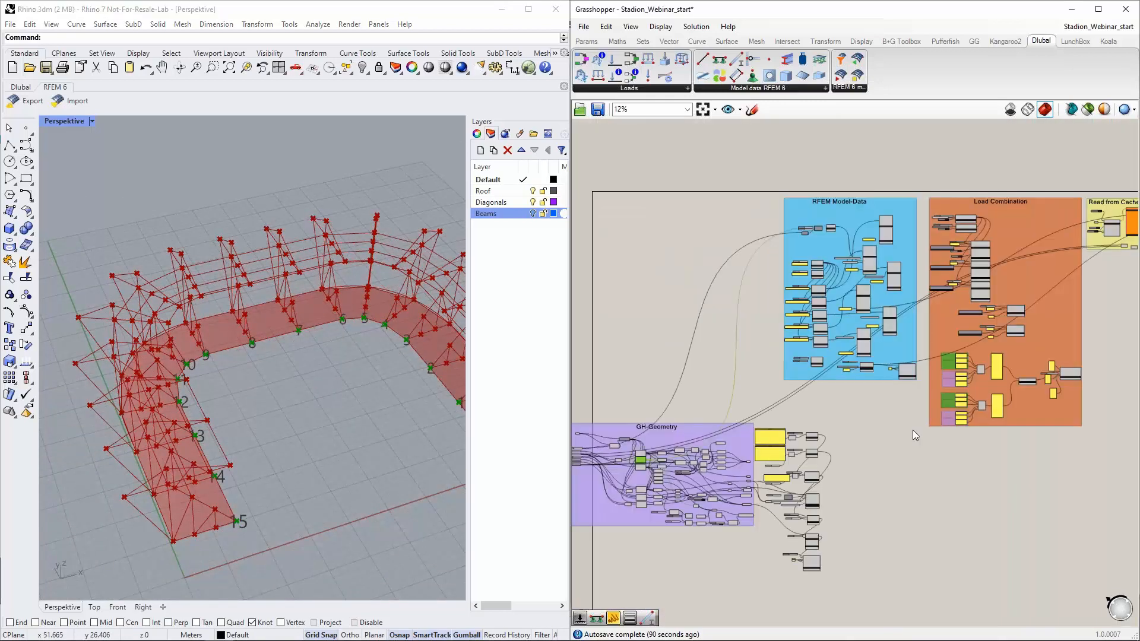
pyautogui.moveTo(956, 463); pyautogui.dragTo(900, 430, button='right')
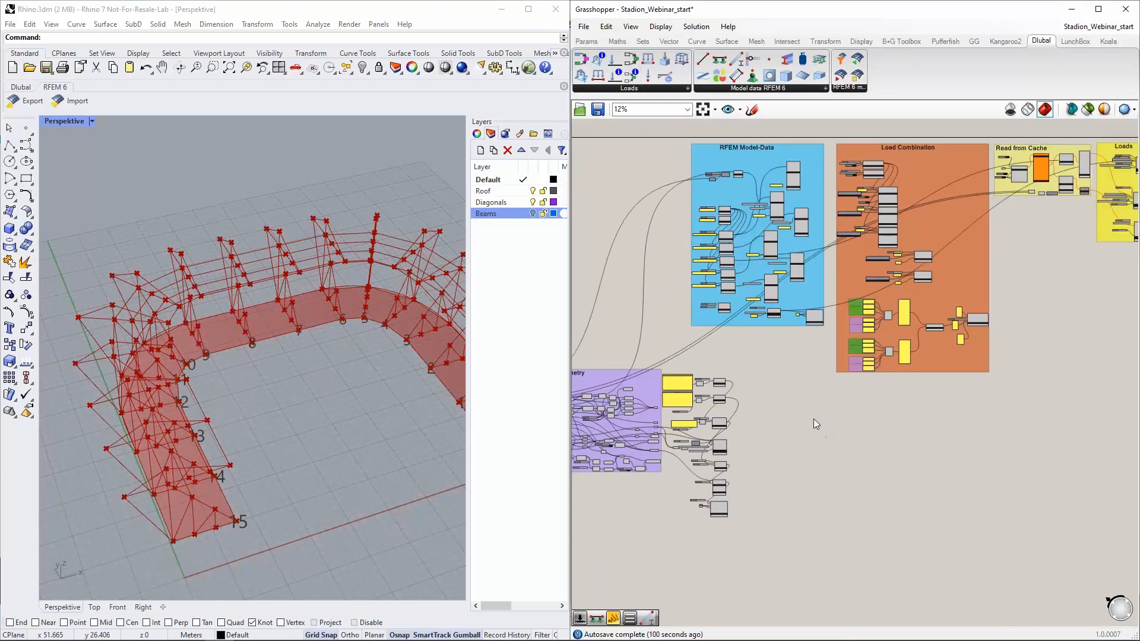
pyautogui.scroll(8, 775, 432)
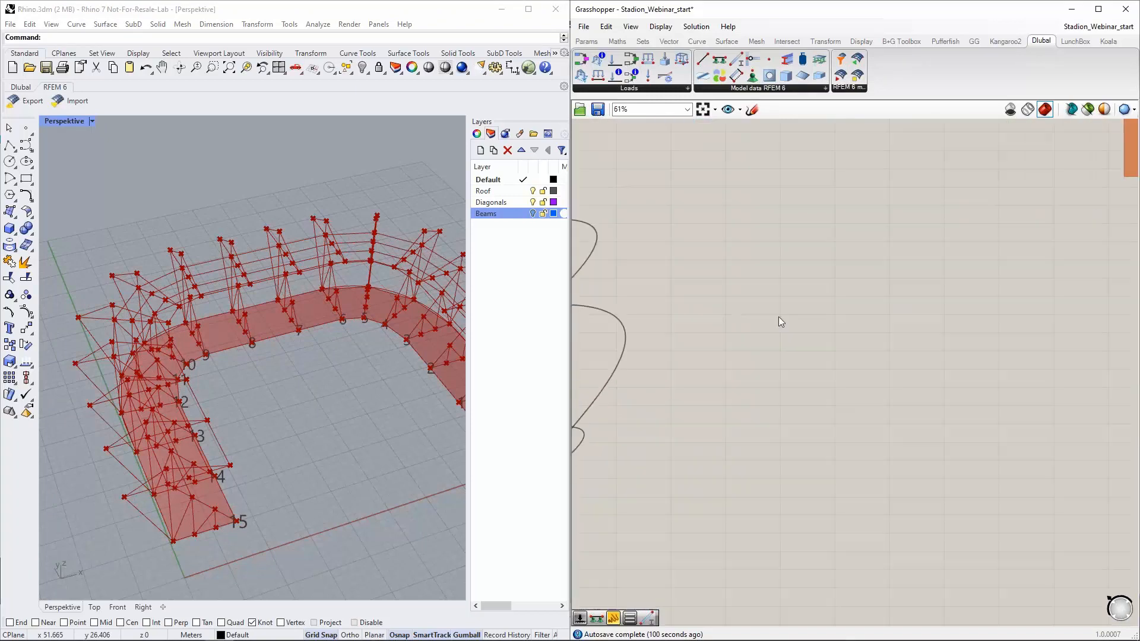
# Place a Dlubal Load Case component on an empty area of the Grasshopper canvas.
pyautogui.moveTo(732, 424); pyautogui.dragTo(784, 390, button='right')
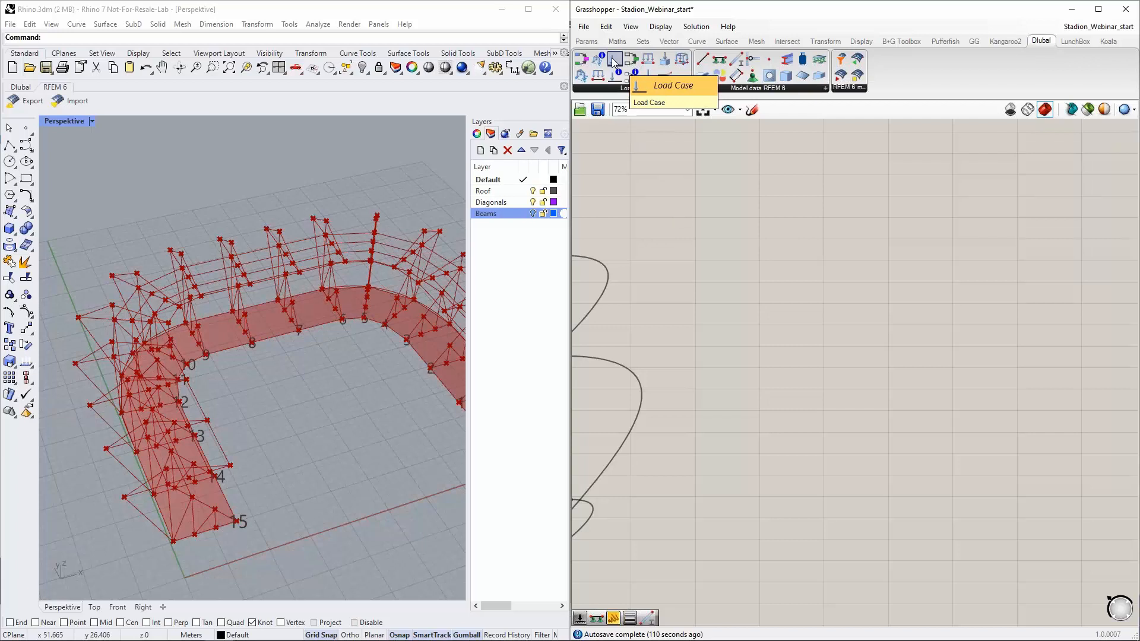
pyautogui.moveTo(616, 62); pyautogui.dragTo(926, 280)
pyautogui.scroll(4, 869, 339)
pyautogui.click(884, 255)
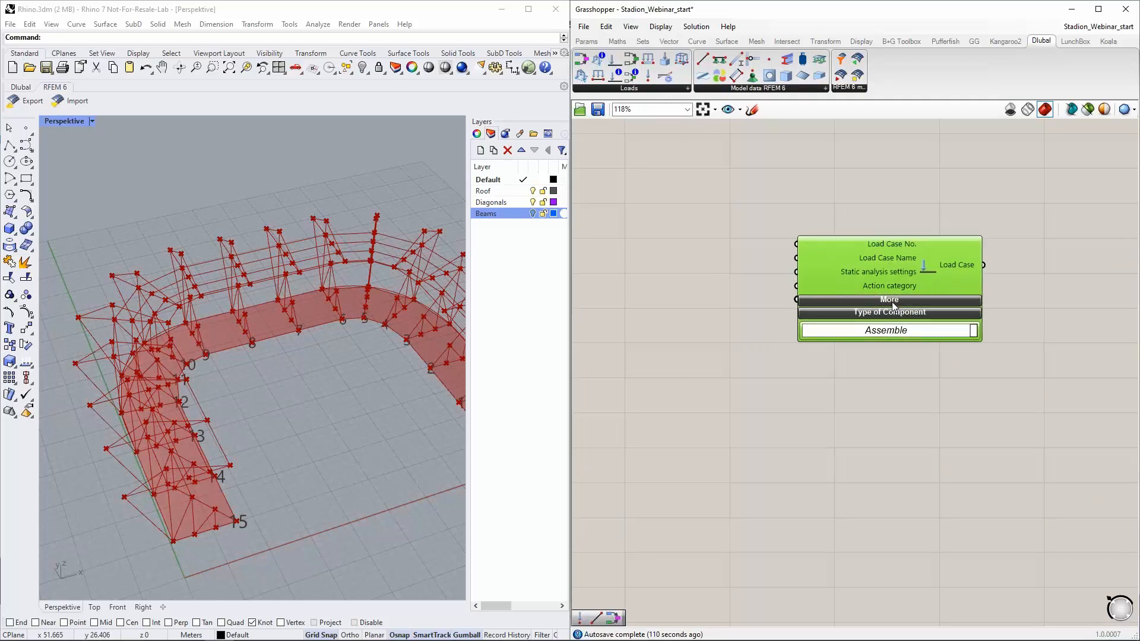
# Add a number slider with value 1 and connect it to the component's Load Case No. input.
pyautogui.doubleClick(657, 238)
pyautogui.write('1')
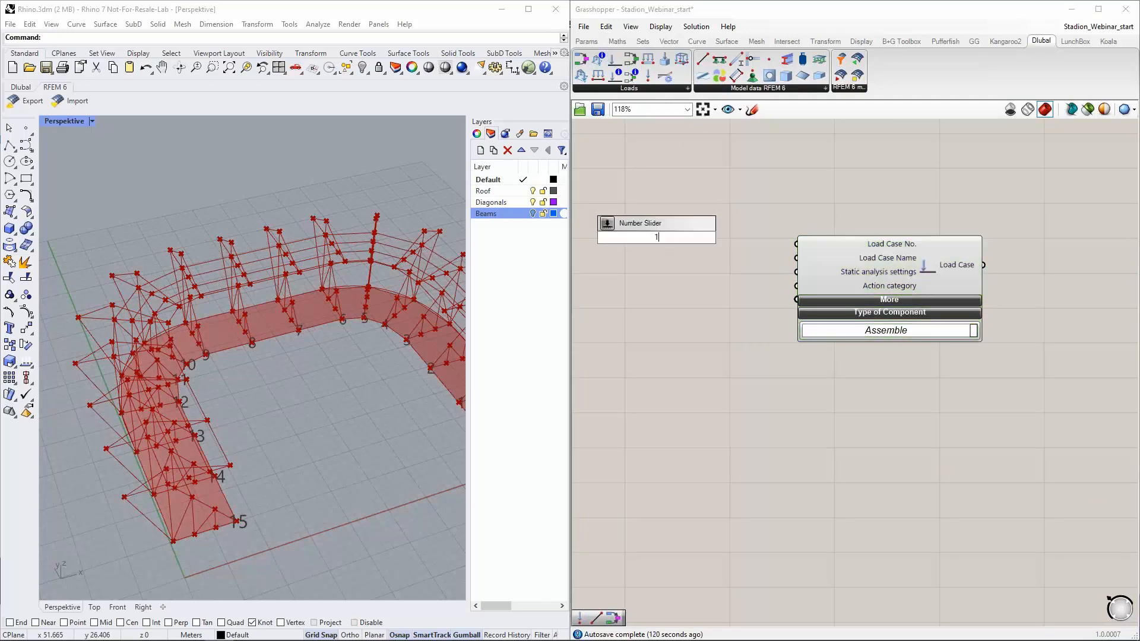
pyautogui.press('Return')
pyautogui.moveTo(729, 237); pyautogui.dragTo(796, 243)
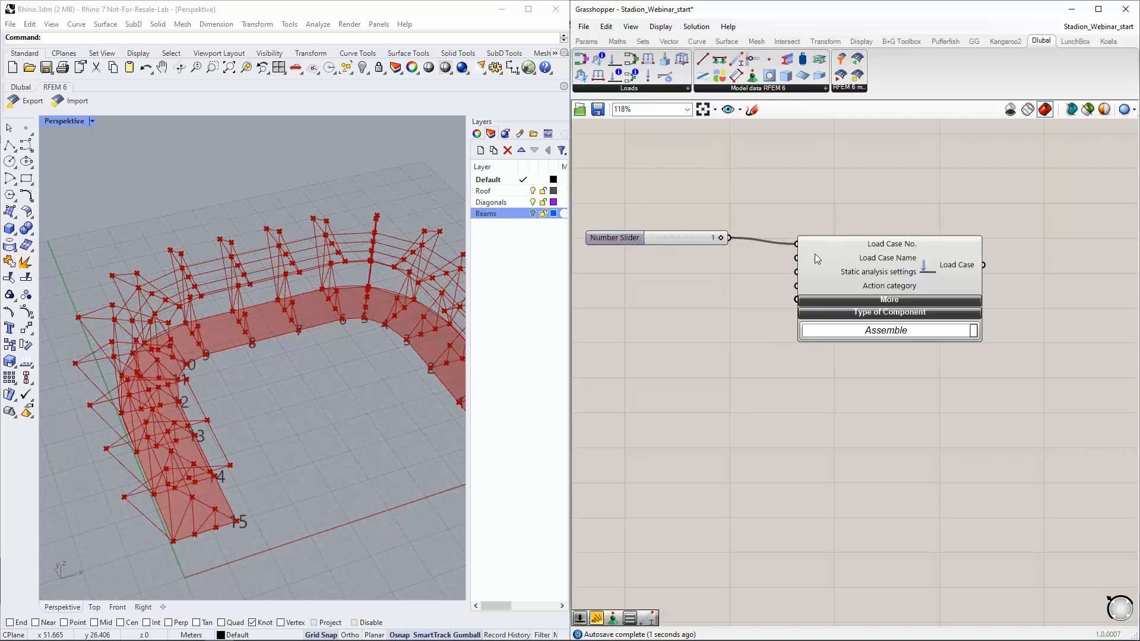
pyautogui.moveTo(649, 239); pyautogui.dragTo(655, 236)
# Add a panel containing DL, wire it to the Load Case Name input and align it beside the component.
pyautogui.click(654, 261)
pyautogui.doubleClick(654, 261)
pyautogui.write('"')
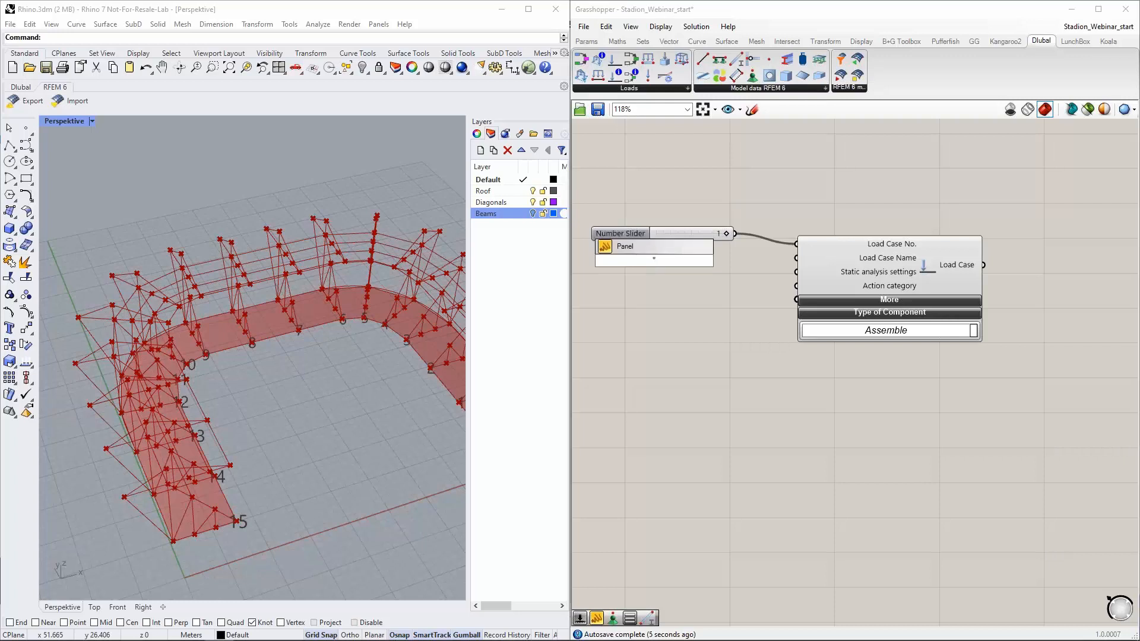
pyautogui.write('S')
pyautogui.press('BackSpace')
pyautogui.write('DL')
pyautogui.press('Return')
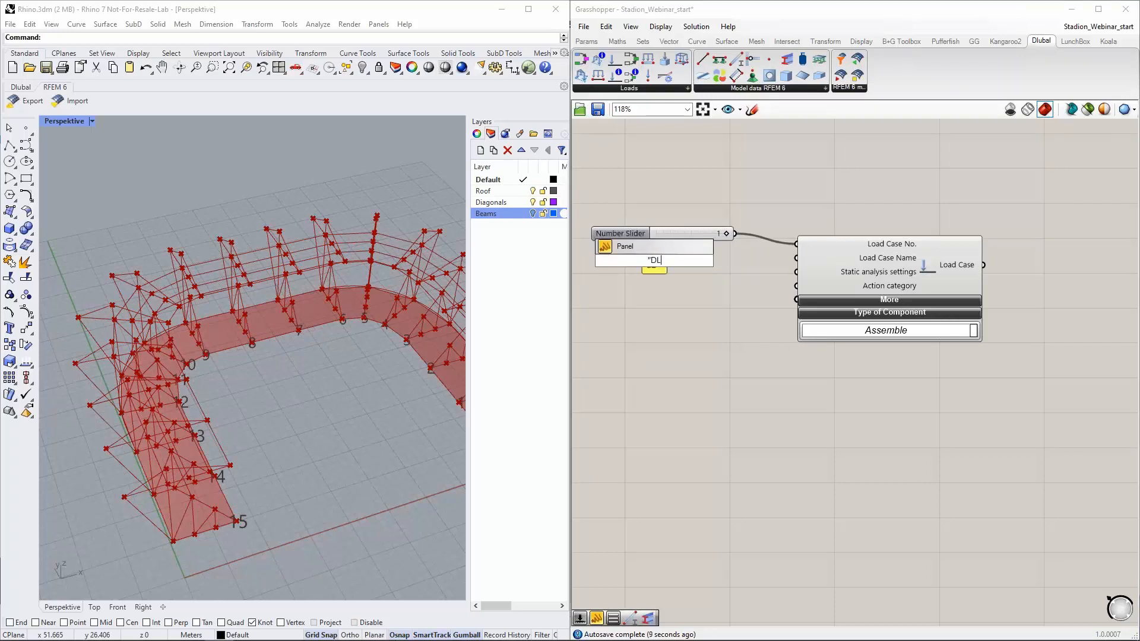
pyautogui.moveTo(740, 257); pyautogui.dragTo(796, 257)
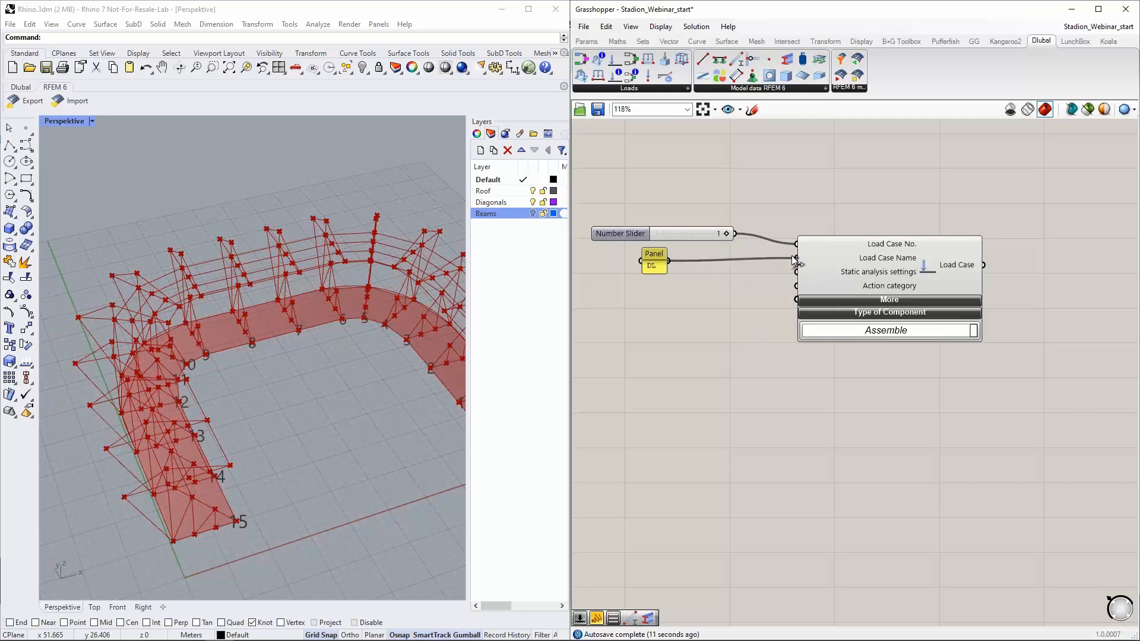
pyautogui.moveTo(657, 264); pyautogui.dragTo(675, 261)
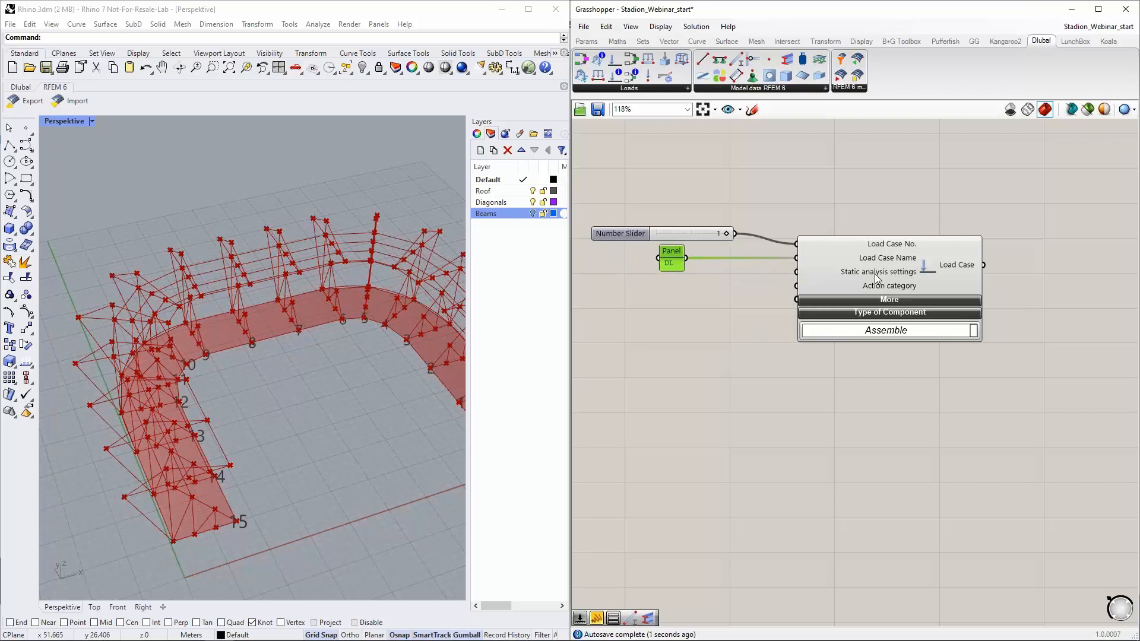
# Switch to RFEM, examine the static analysis settings offered for a new load case, then cancel and return to Grasshopper.
pyautogui.scroll(-2, 875, 272)
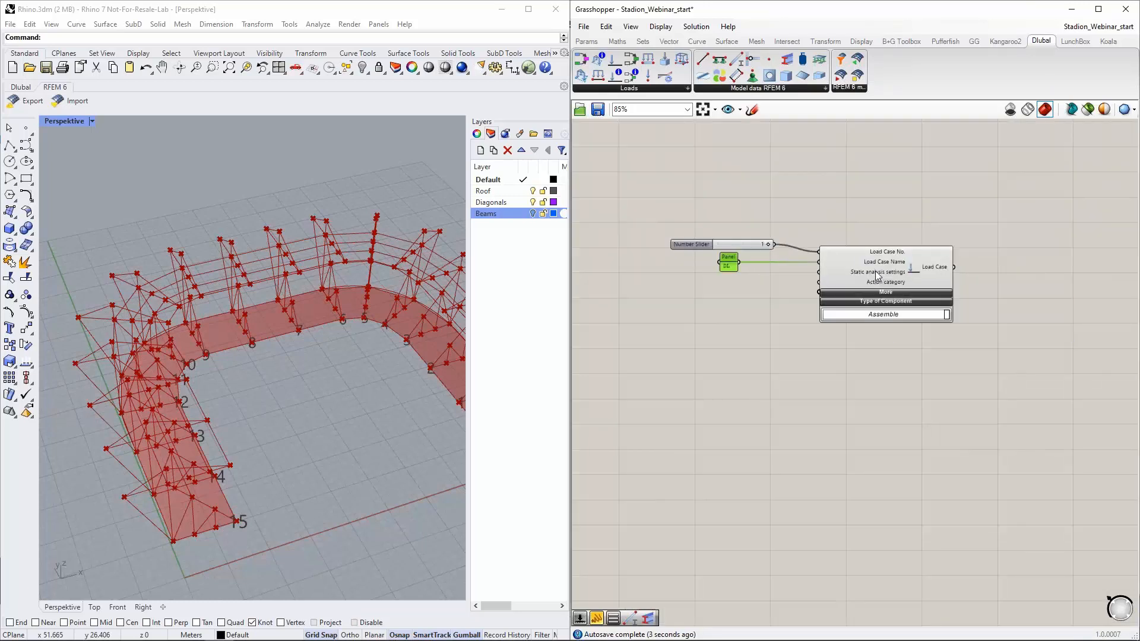
pyautogui.moveTo(913, 321); pyautogui.dragTo(815, 345)
pyautogui.click(246, 633)
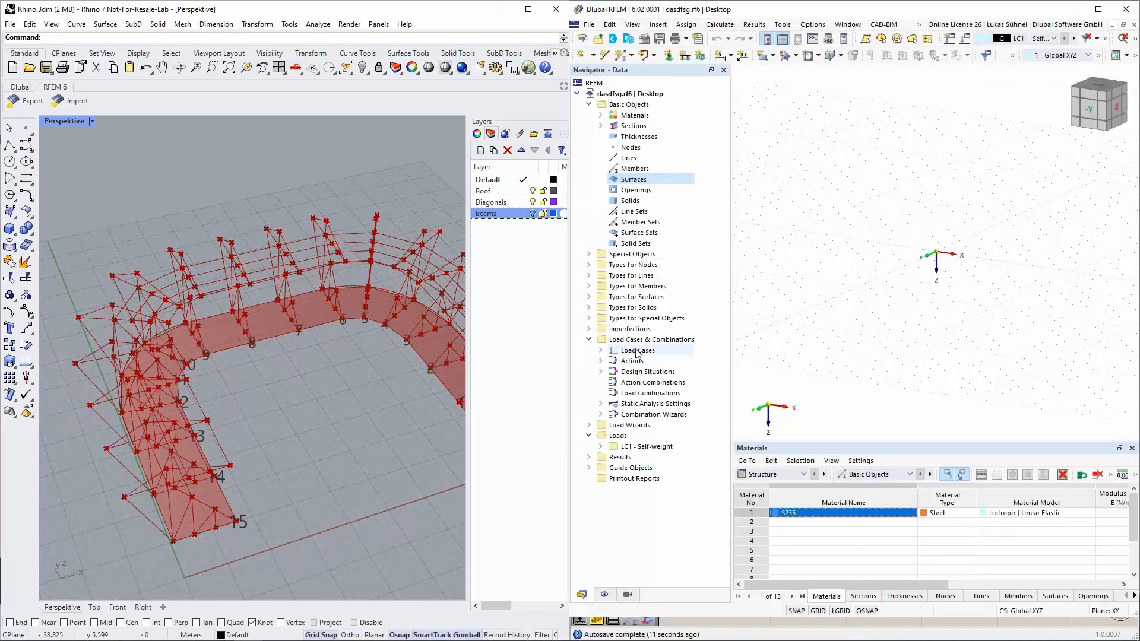
pyautogui.rightClick(635, 350)
pyautogui.click(669, 370)
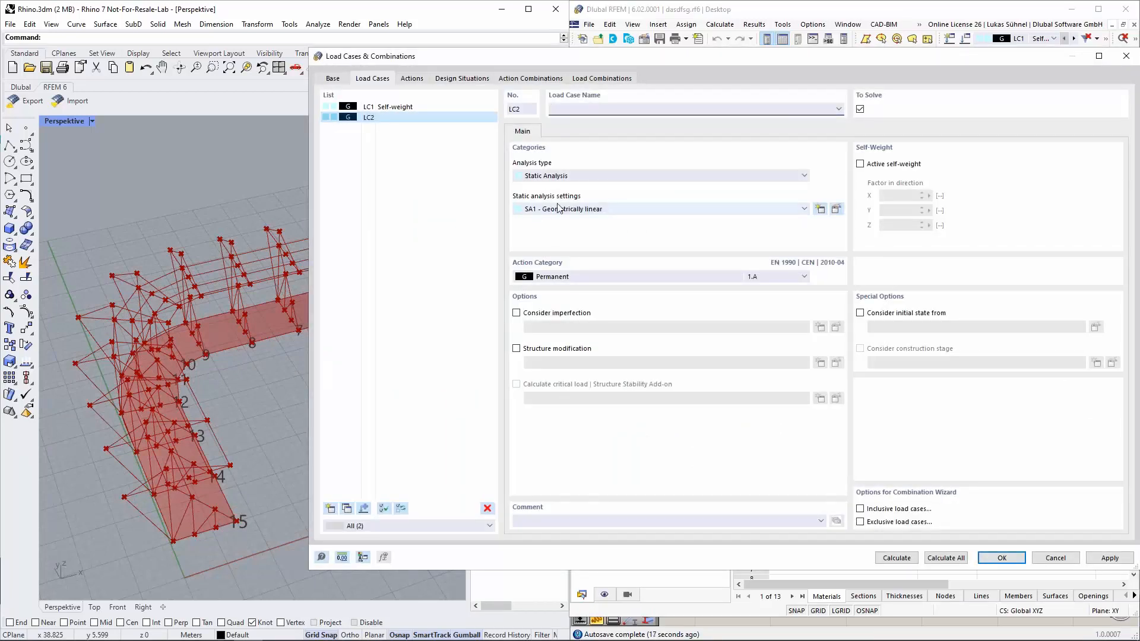
pyautogui.click(567, 212)
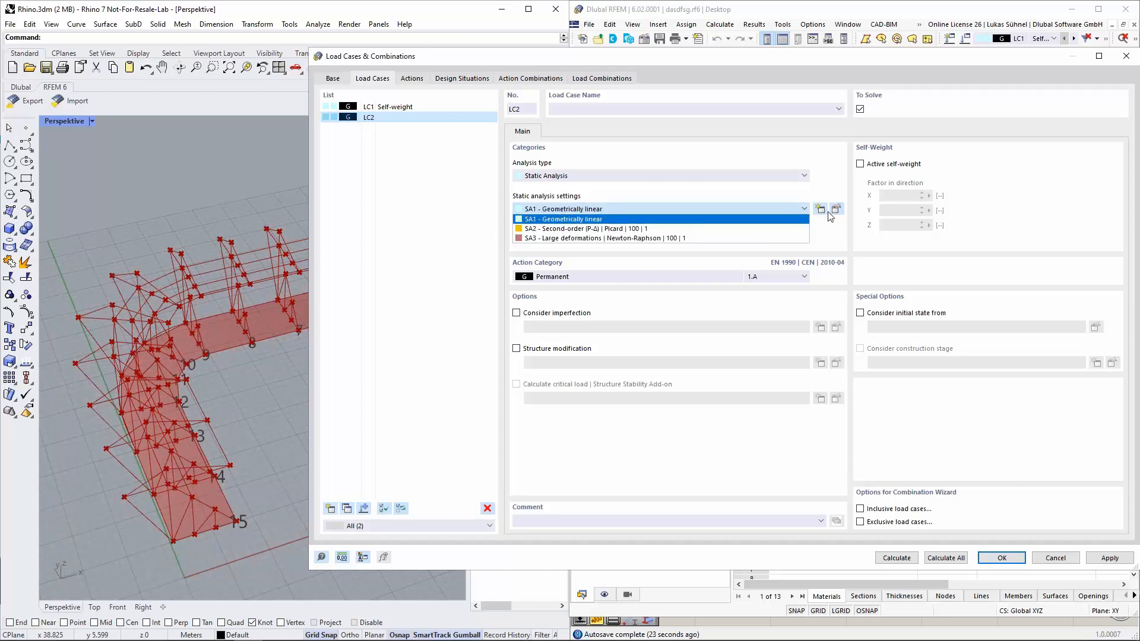
pyautogui.click(1064, 562)
pyautogui.click(1060, 559)
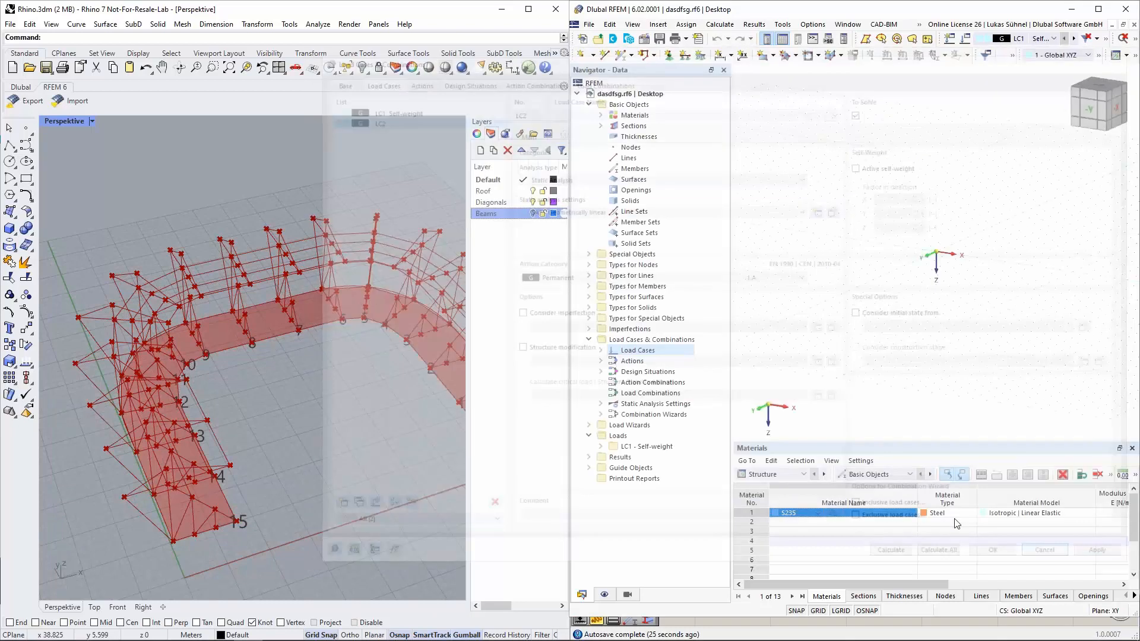
pyautogui.click(418, 449)
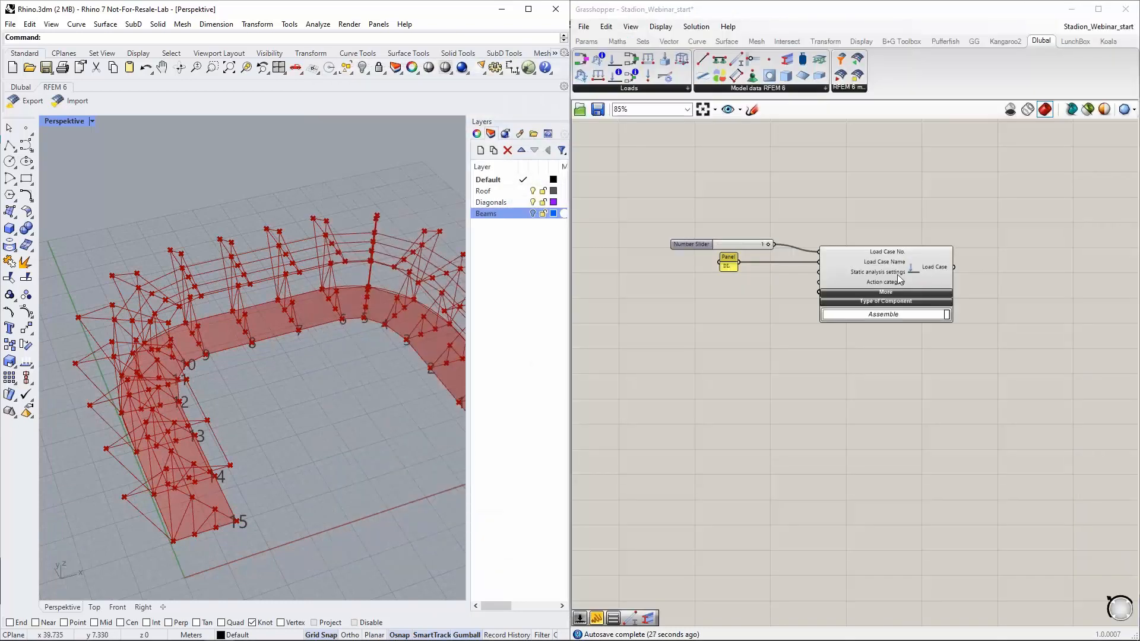
# Place a Static Analysis Settings component above the Load Case component.
pyautogui.moveTo(915, 370); pyautogui.dragTo(705, 240)
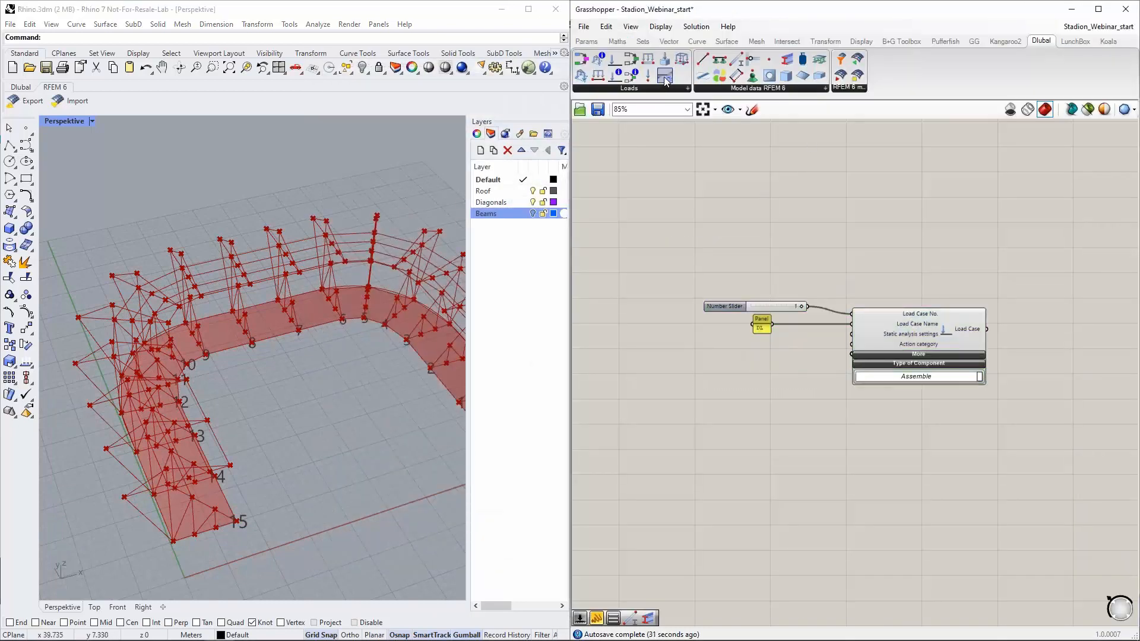
pyautogui.moveTo(665, 80); pyautogui.dragTo(791, 194)
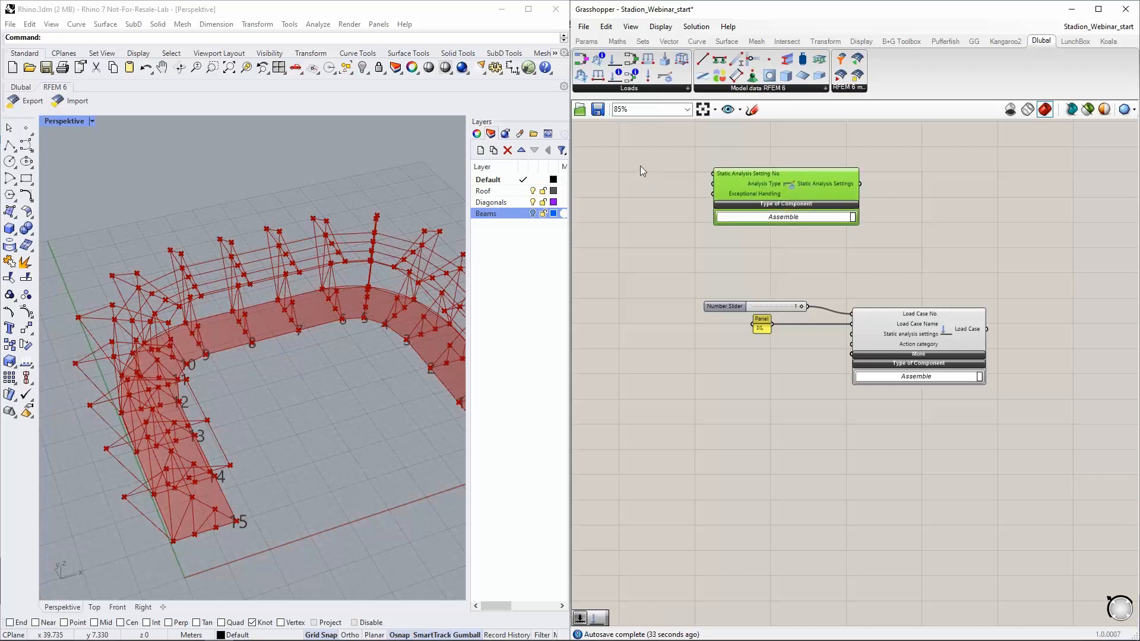
pyautogui.scroll(3, 690, 163)
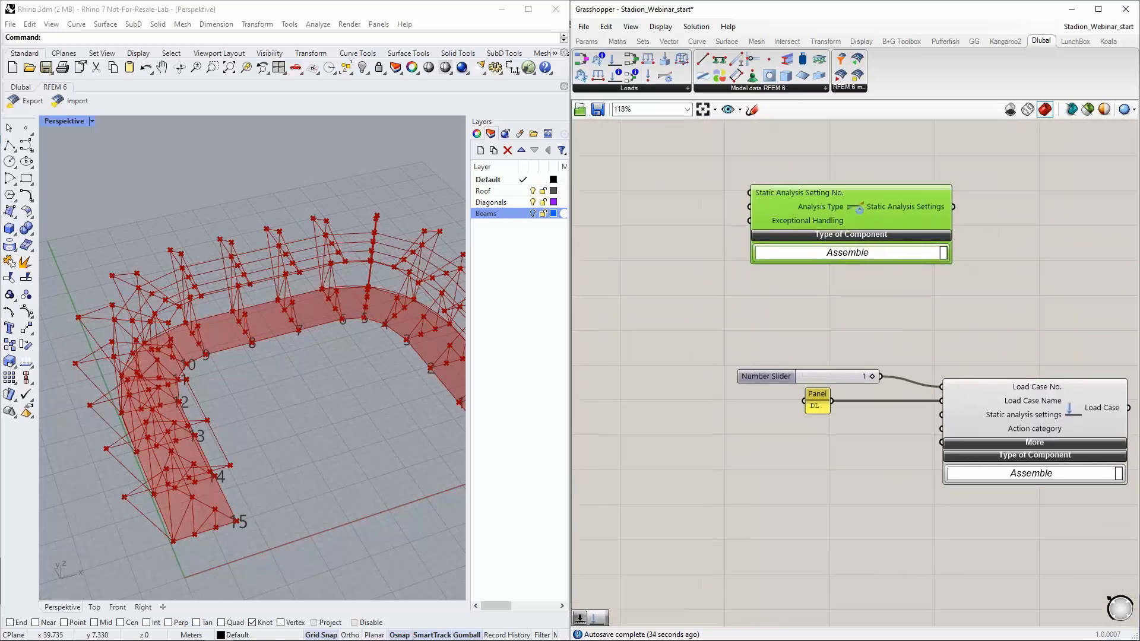
pyautogui.moveTo(845, 209); pyautogui.dragTo(868, 213)
pyautogui.click(642, 174)
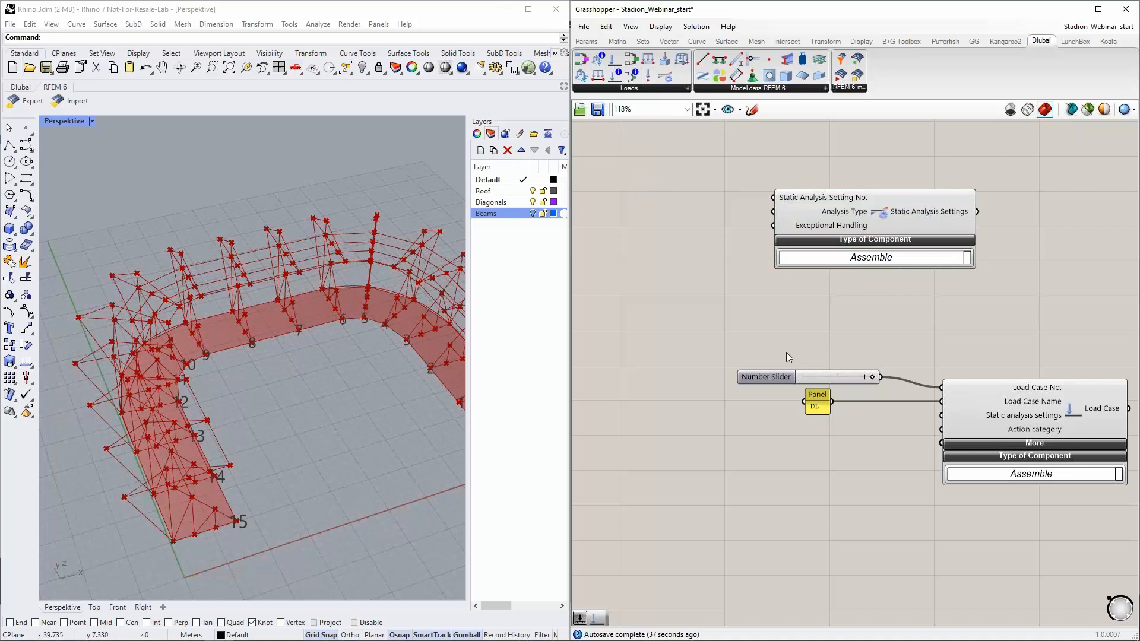
# Duplicate the load case number slider and connect the copy to the Static Analysis Setting No. input.
pyautogui.click(771, 376)
pyautogui.hotkey('ctrl', 'c')
pyautogui.hotkey('ctrl', 'v')
pyautogui.moveTo(833, 383); pyautogui.dragTo(772, 197)
pyautogui.moveTo(677, 185); pyautogui.dragTo(714, 162)
pyautogui.scroll(-3, 871, 214)
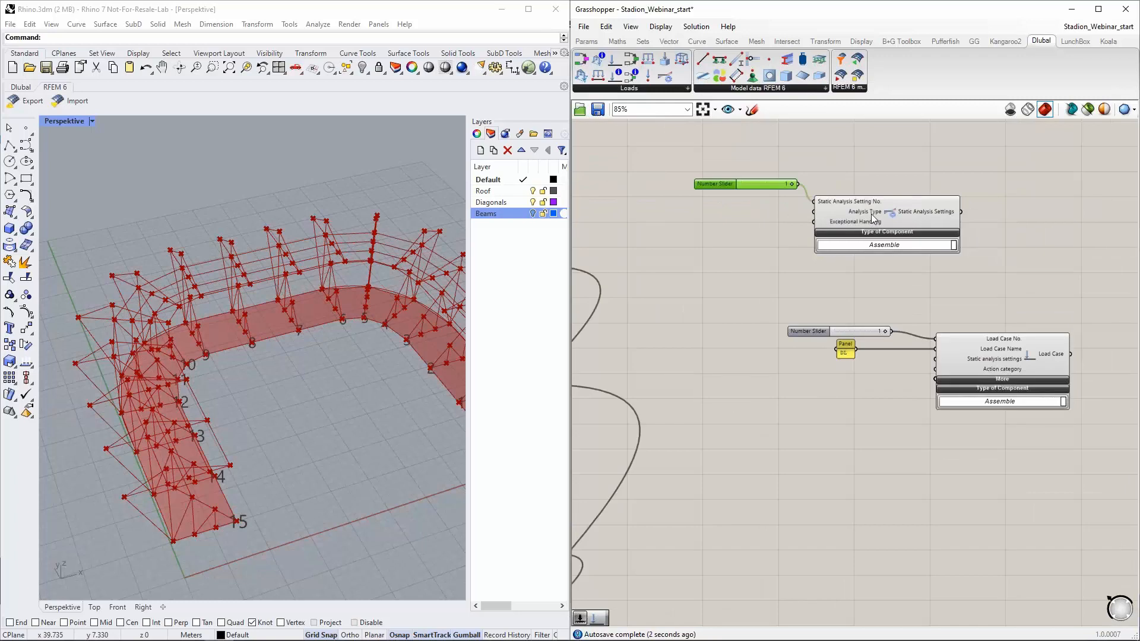
# Add a Value List for the Analysis Type input and choose GEOMETRICALLY_LINEAR.
pyautogui.doubleClick(718, 211)
pyautogui.write('valu')
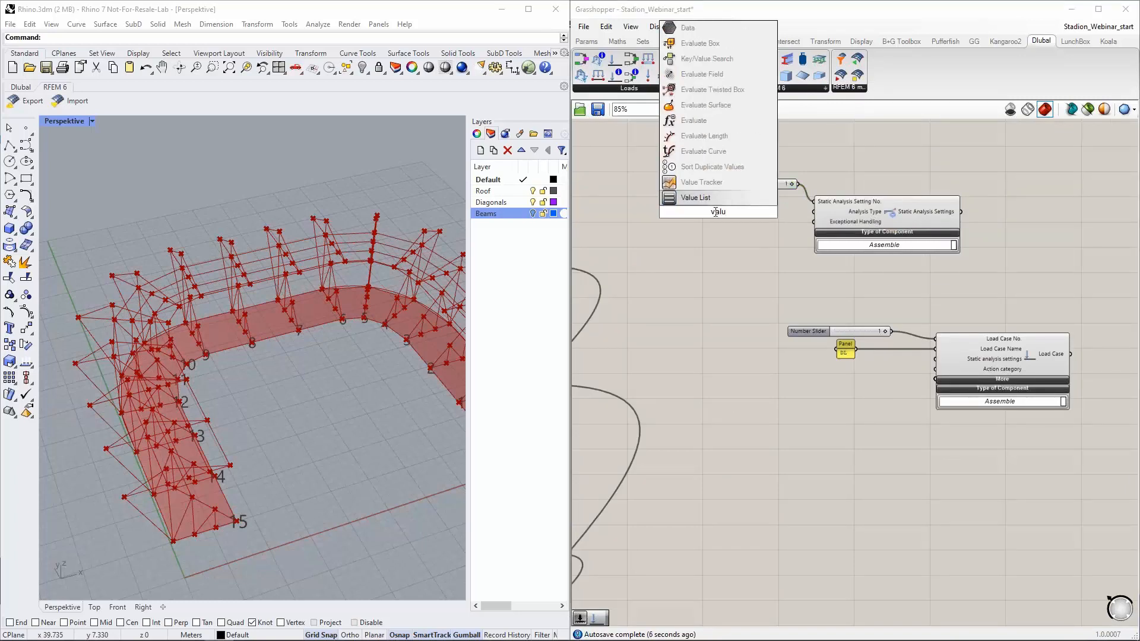
pyautogui.click(714, 196)
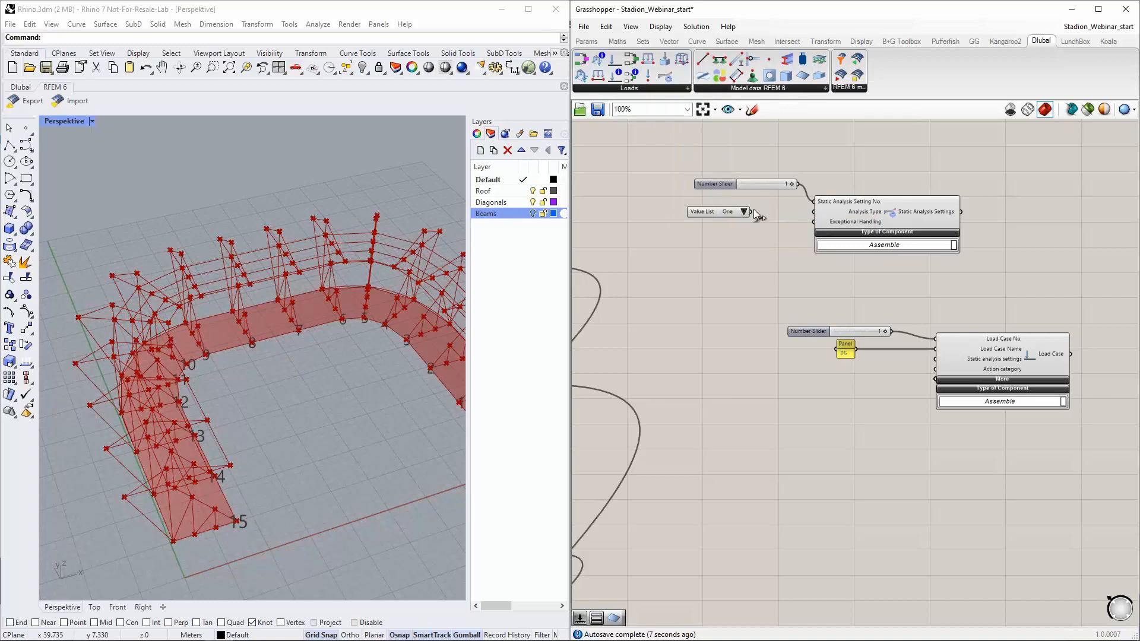
pyautogui.scroll(2, 758, 215)
pyautogui.moveTo(751, 212); pyautogui.dragTo(835, 213)
pyautogui.moveTo(752, 212); pyautogui.dragTo(734, 201)
pyautogui.click(791, 201)
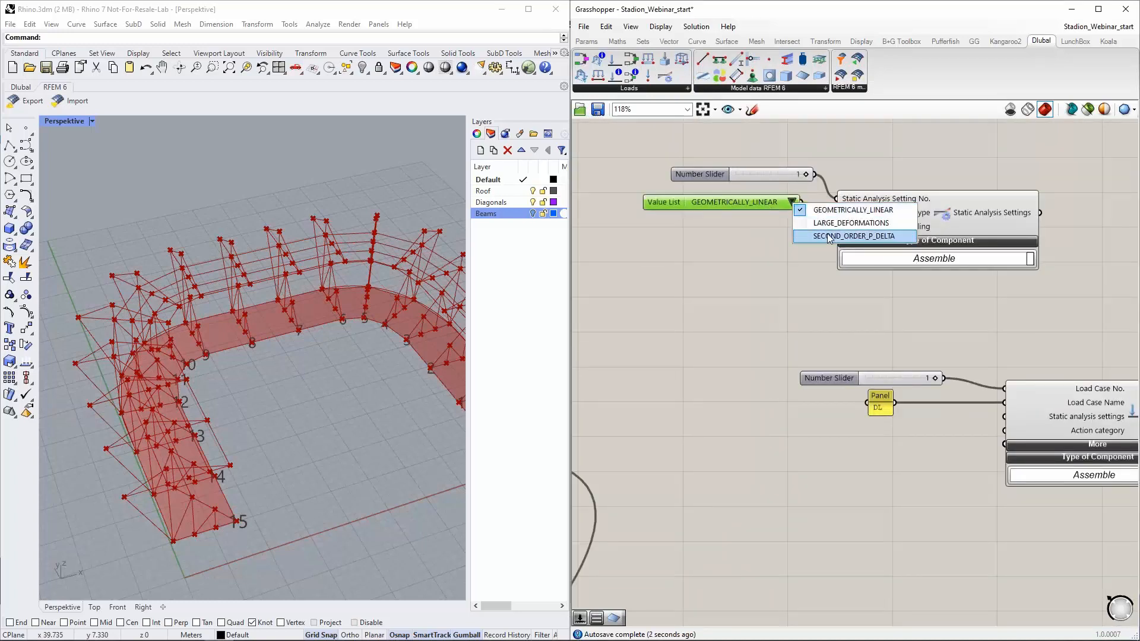
pyautogui.click(830, 209)
pyautogui.moveTo(751, 205); pyautogui.dragTo(768, 206)
pyautogui.moveTo(884, 228)
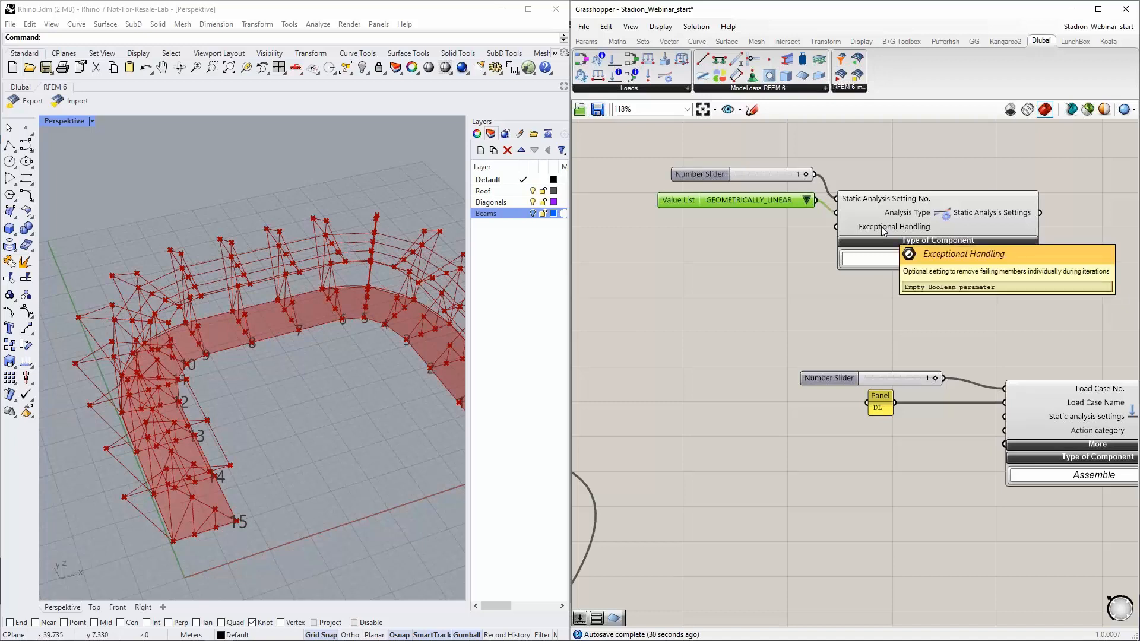
pyautogui.doubleClick(718, 242)
pyautogui.write('b')
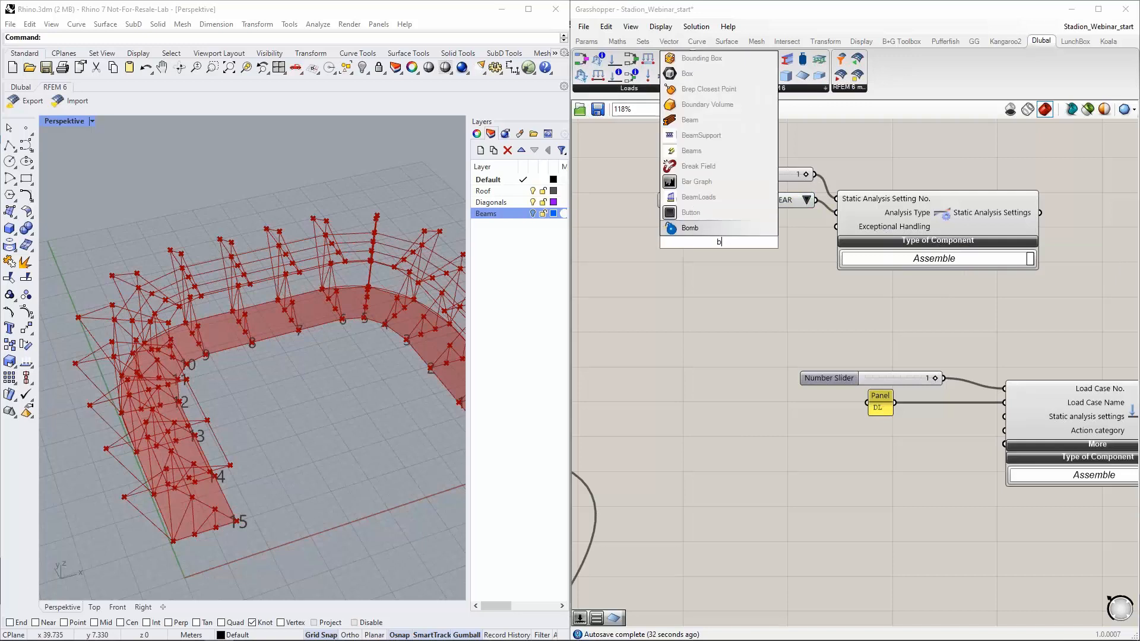
pyautogui.write('oo')
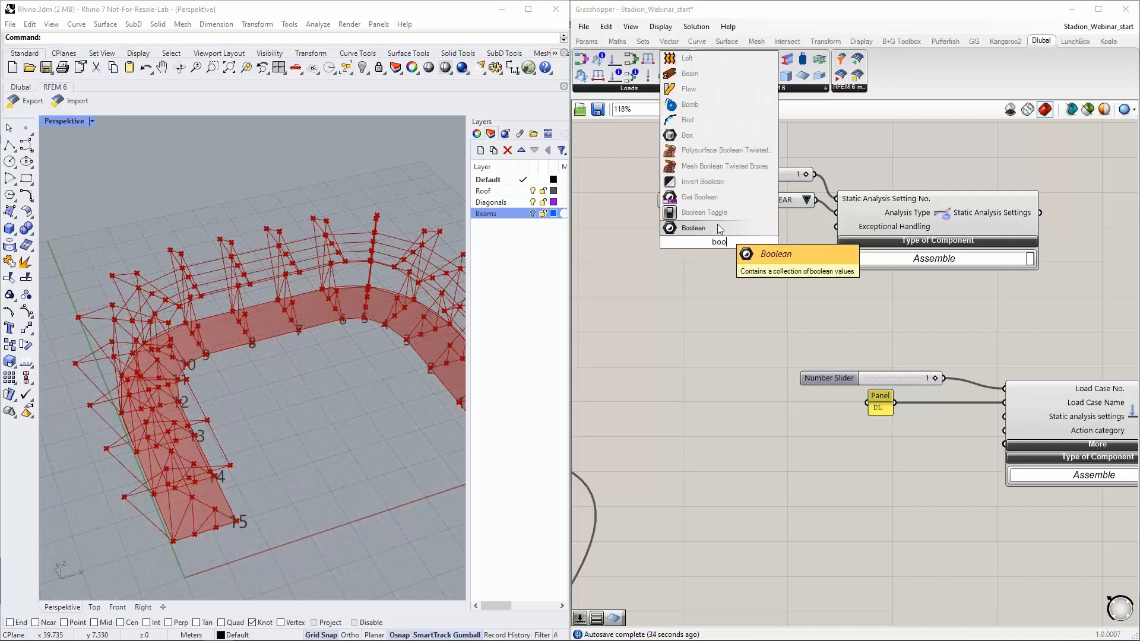
pyautogui.press('Up')
pyautogui.press('Return')
pyautogui.moveTo(772, 241); pyautogui.dragTo(833, 238)
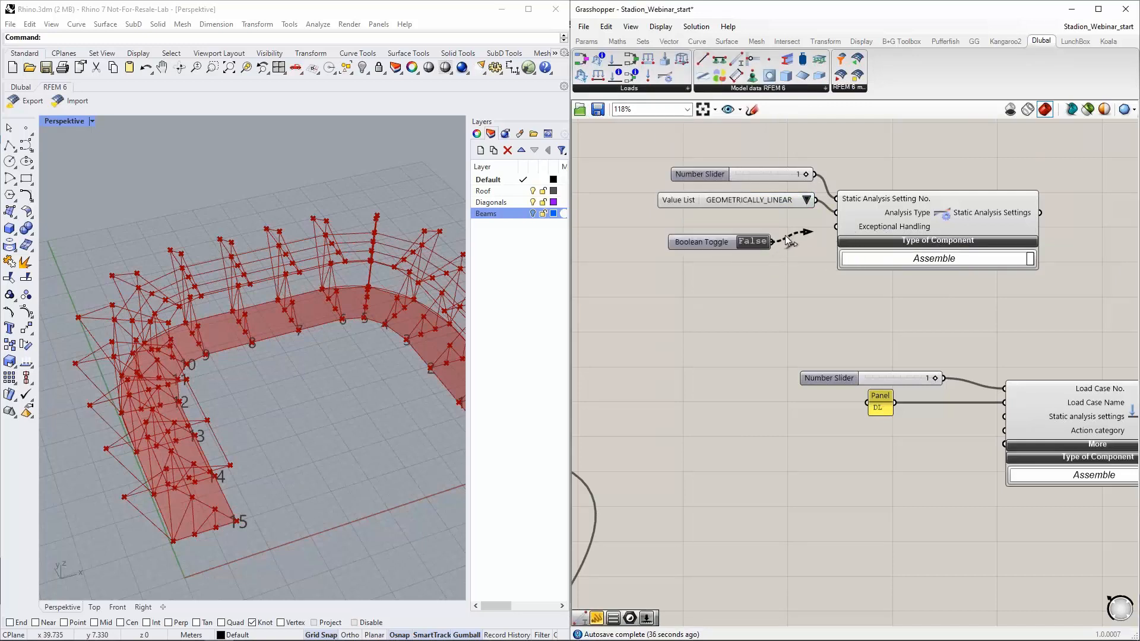
pyautogui.click(713, 248)
pyautogui.press('Delete')
# Connect the Static Analysis Settings output to the Load Case component's Static analysis settings input.
pyautogui.moveTo(789, 281); pyautogui.dragTo(775, 277, button='right')
pyautogui.scroll(-3, 775, 278)
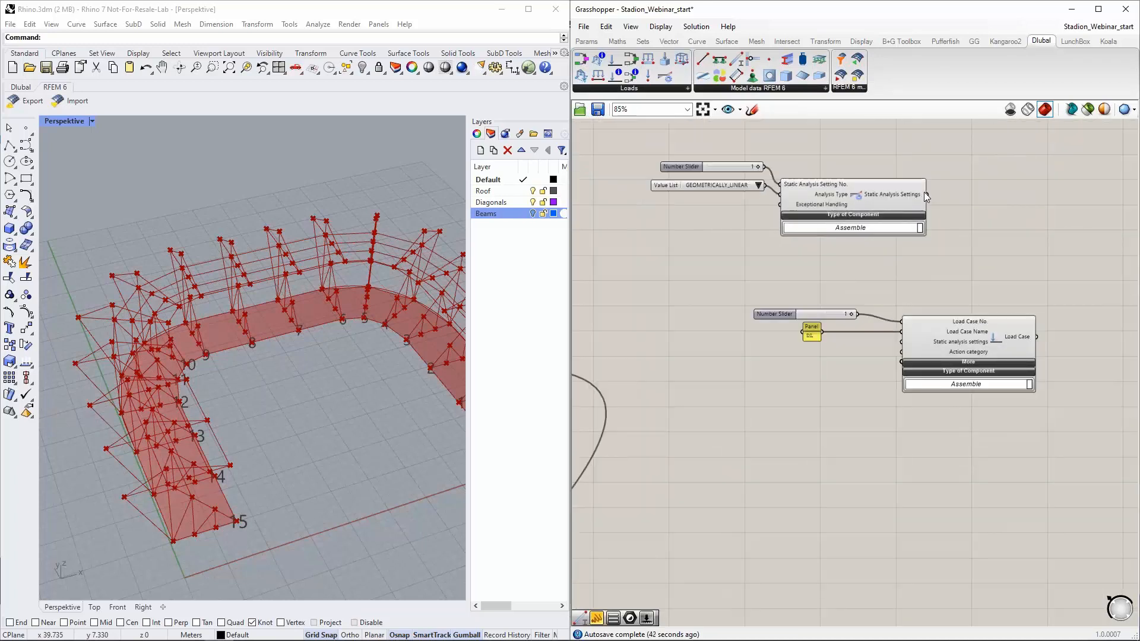
pyautogui.moveTo(926, 195); pyautogui.dragTo(901, 343)
pyautogui.moveTo(873, 363); pyautogui.dragTo(872, 341, button='right')
pyautogui.click(1003, 315)
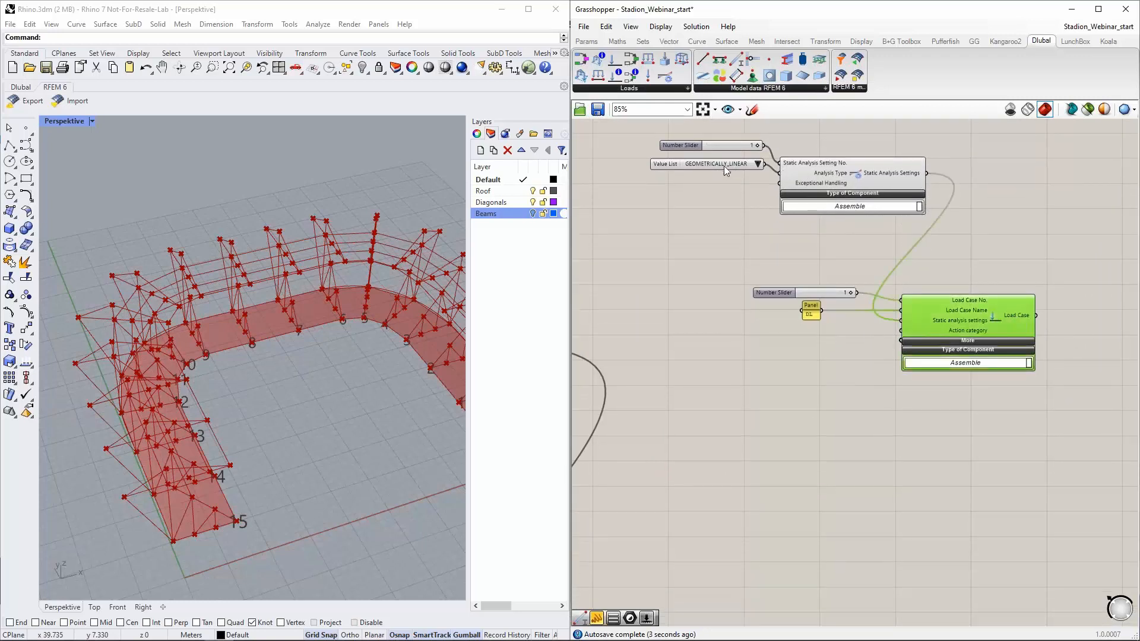
# Switch to RFEM 6 and open the base data of the model dasdfsg.
pyautogui.moveTo(806, 384); pyautogui.dragTo(804, 342, button='right')
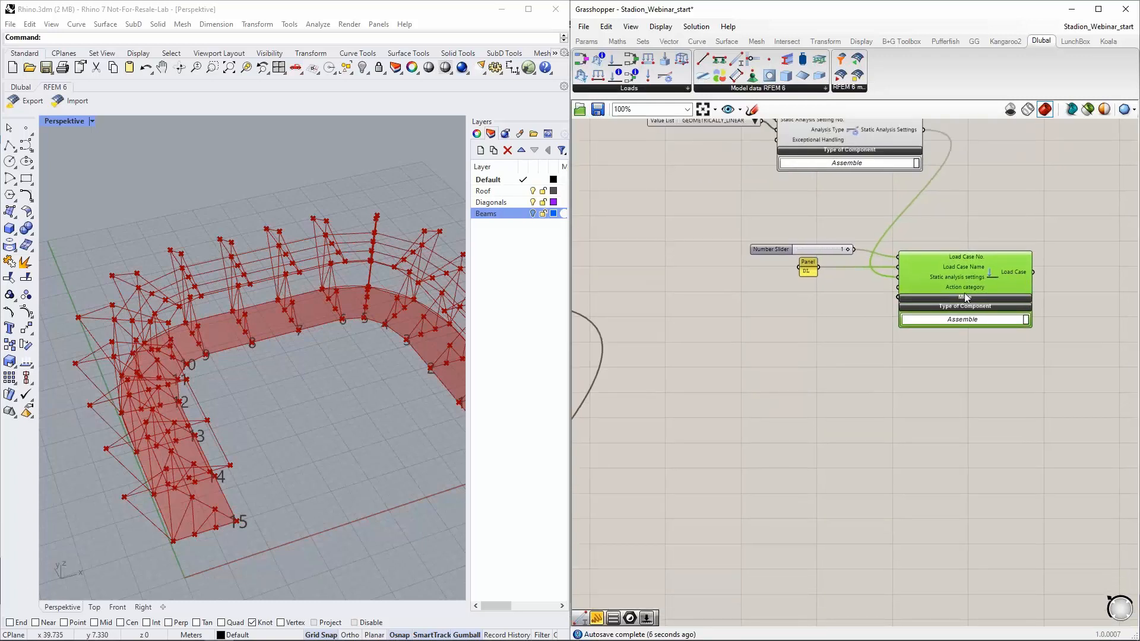
pyautogui.scroll(1, 964, 294)
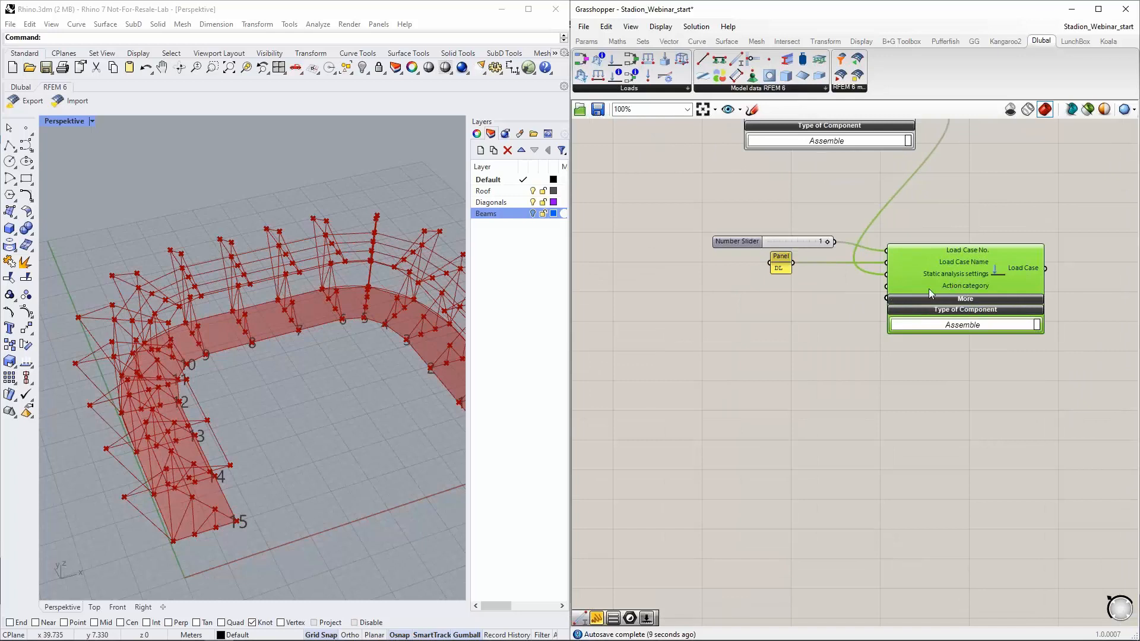
pyautogui.scroll(-1, 815, 294)
pyautogui.moveTo(732, 300); pyautogui.dragTo(824, 294, button='right')
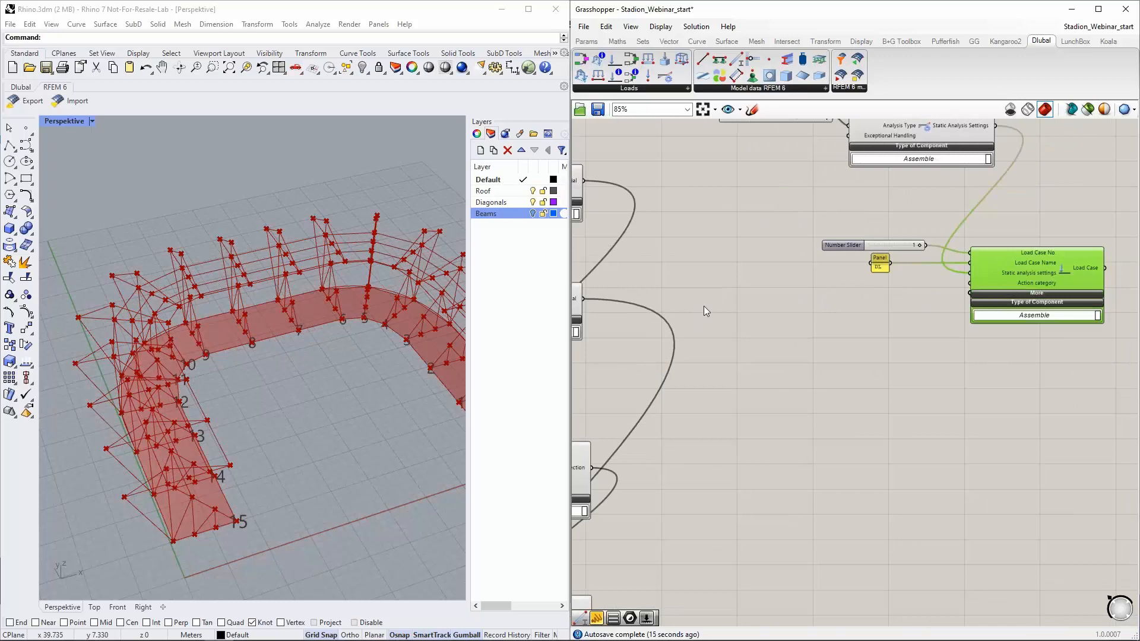
pyautogui.click(515, 325)
pyautogui.moveTo(244, 636)
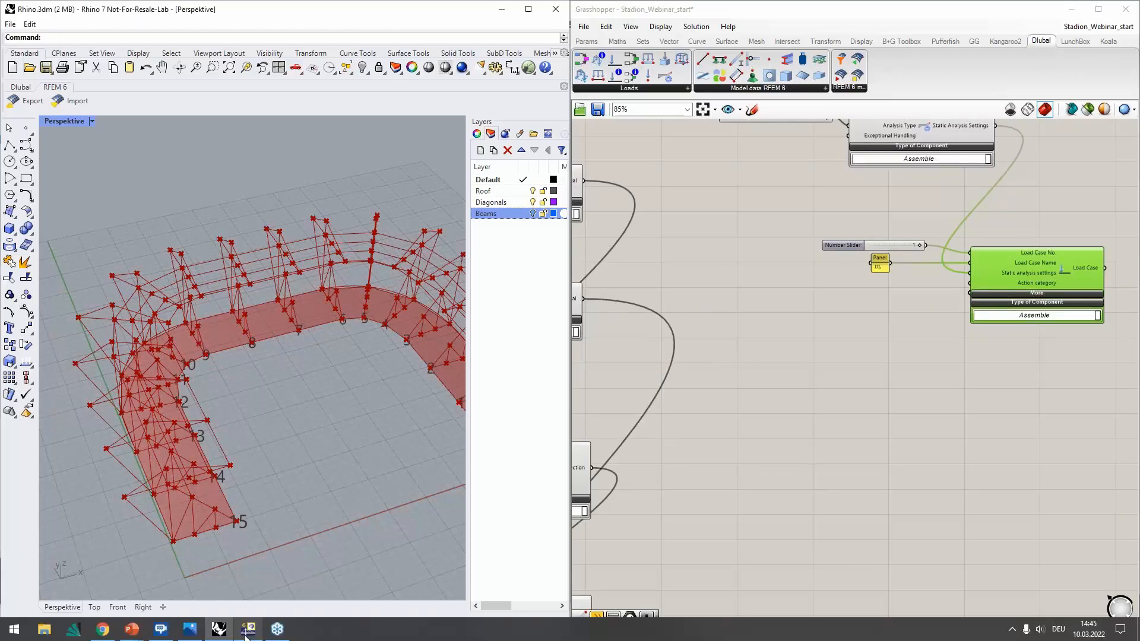
pyautogui.click(247, 630)
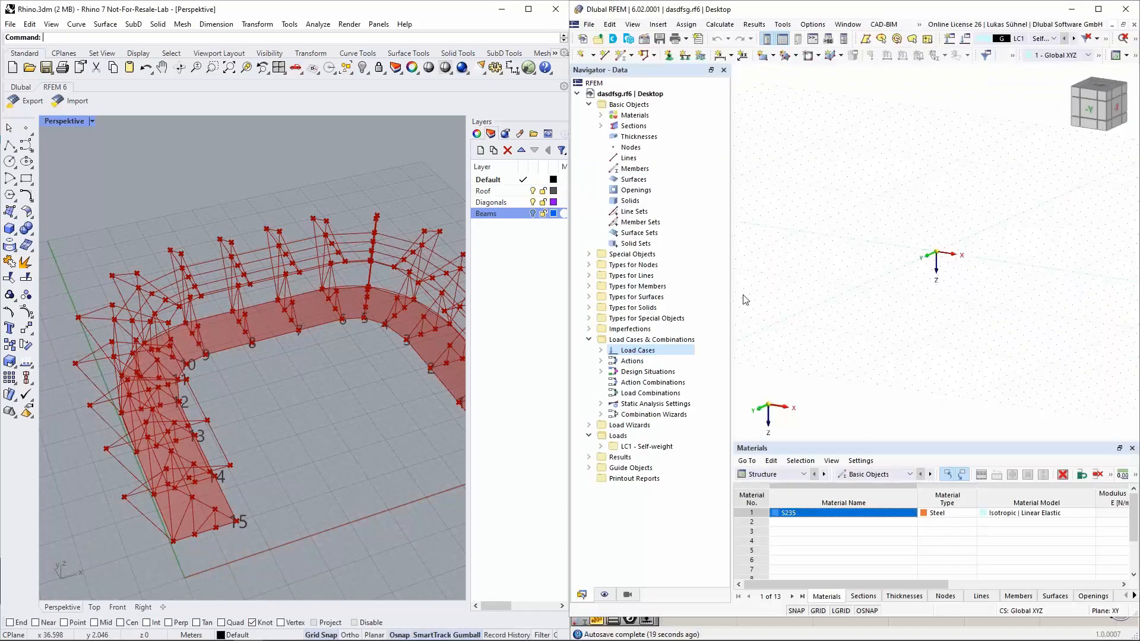
pyautogui.rightClick(642, 95)
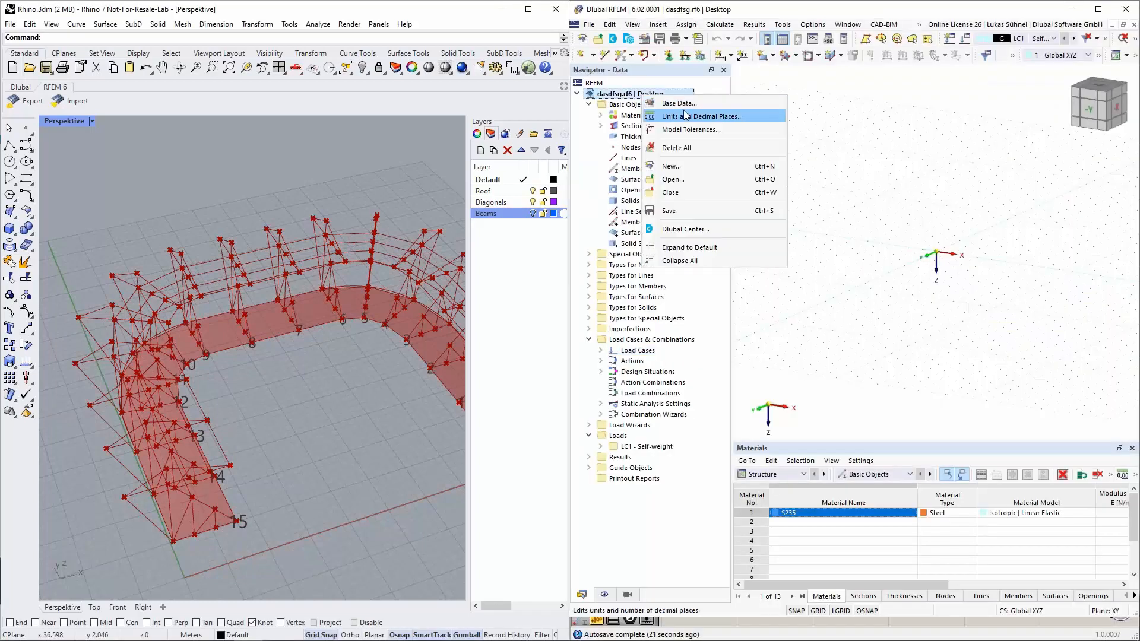
pyautogui.click(679, 103)
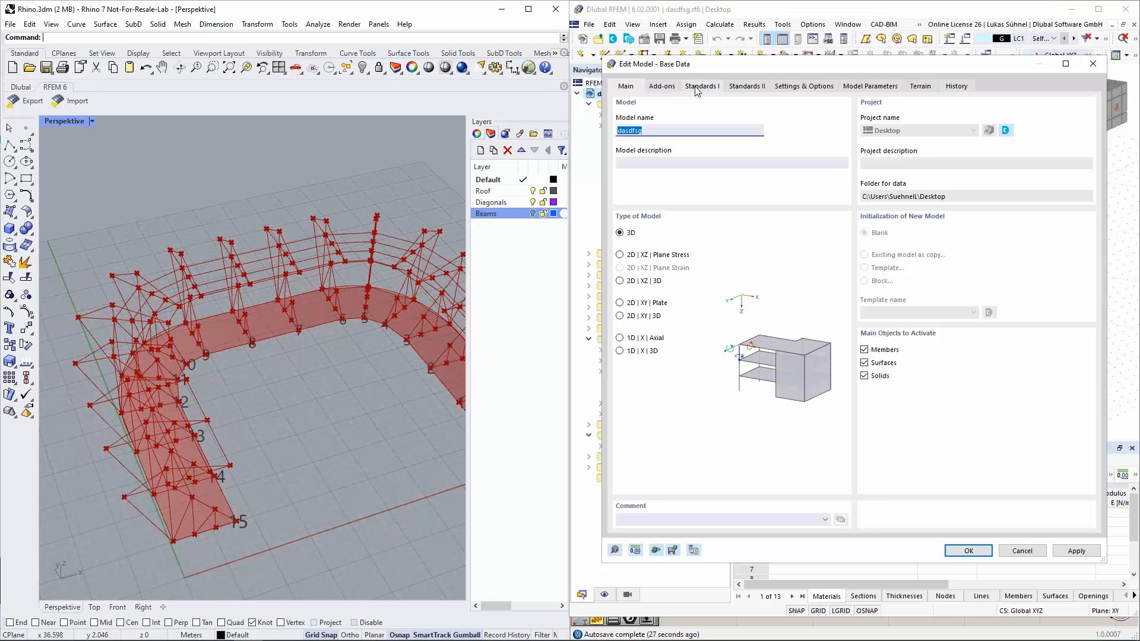
# Examine the standard groups available for load case classification and close the base data without changes.
pyautogui.click(697, 88)
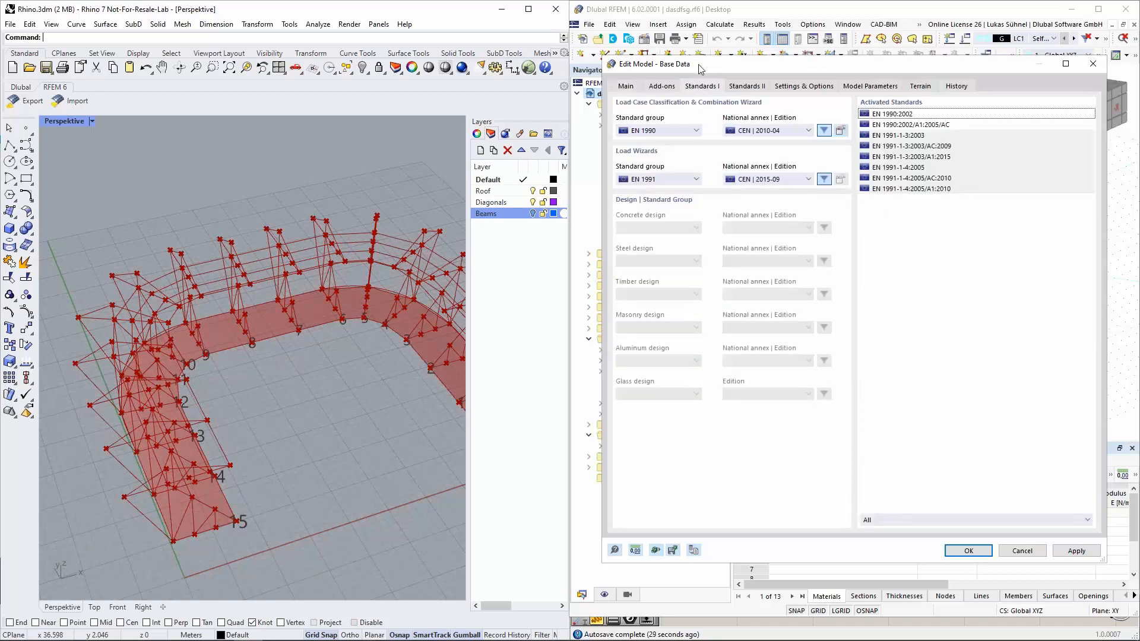
pyautogui.moveTo(701, 66); pyautogui.dragTo(703, 144)
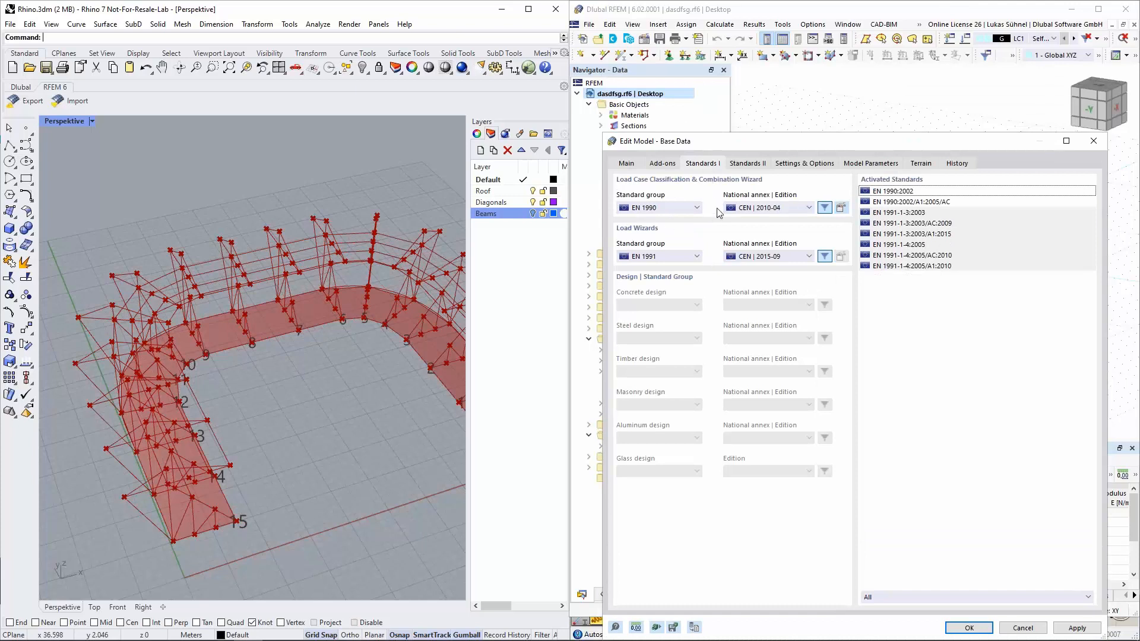
pyautogui.click(660, 208)
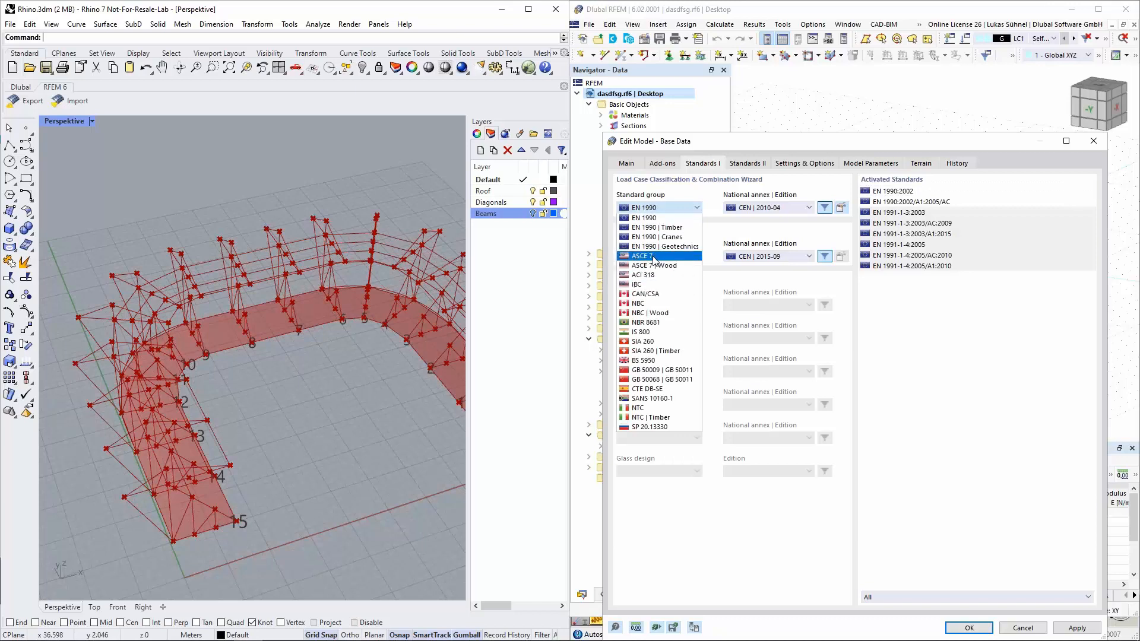
pyautogui.click(1090, 143)
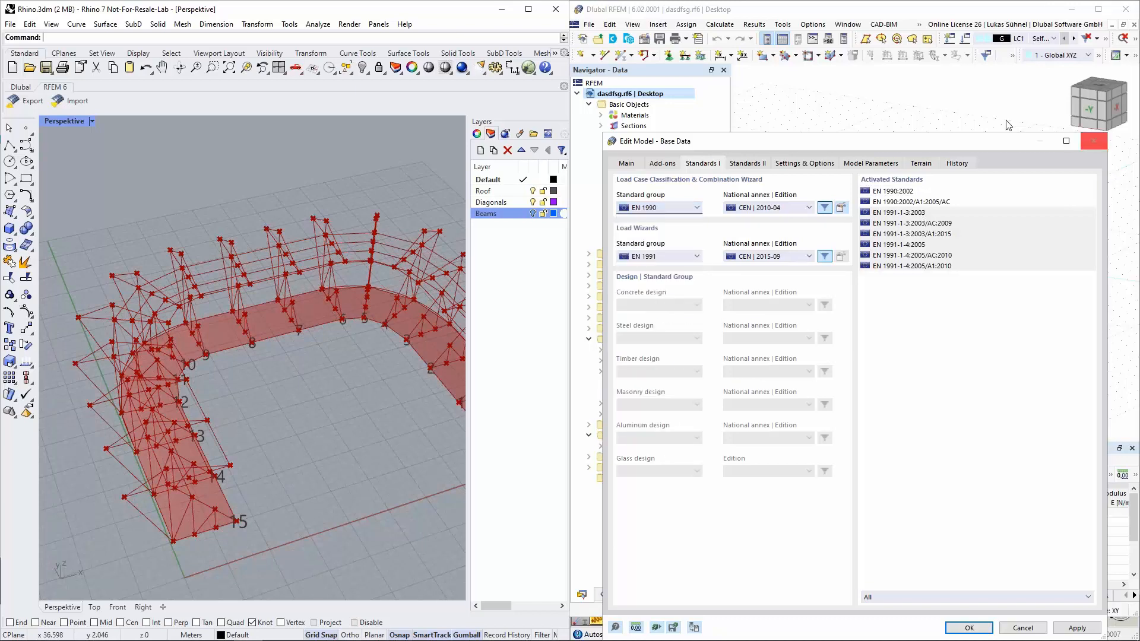
pyautogui.click(1092, 143)
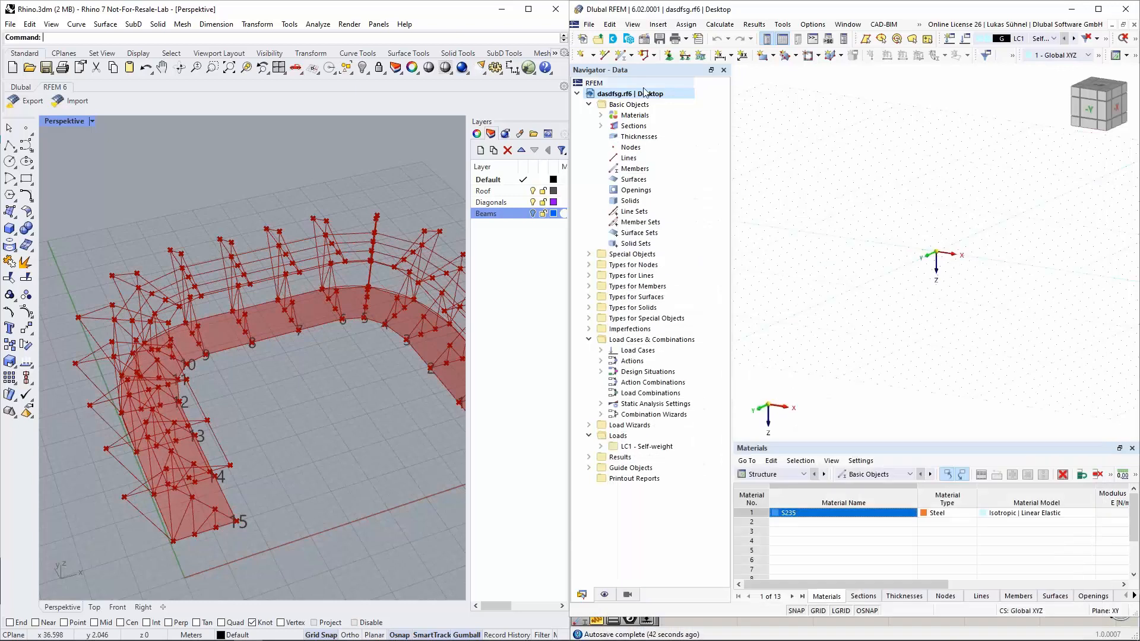
# Switch back to Grasshopper and place the classification component for action category and design situation type beside the Load Case component.
pyautogui.click(415, 155)
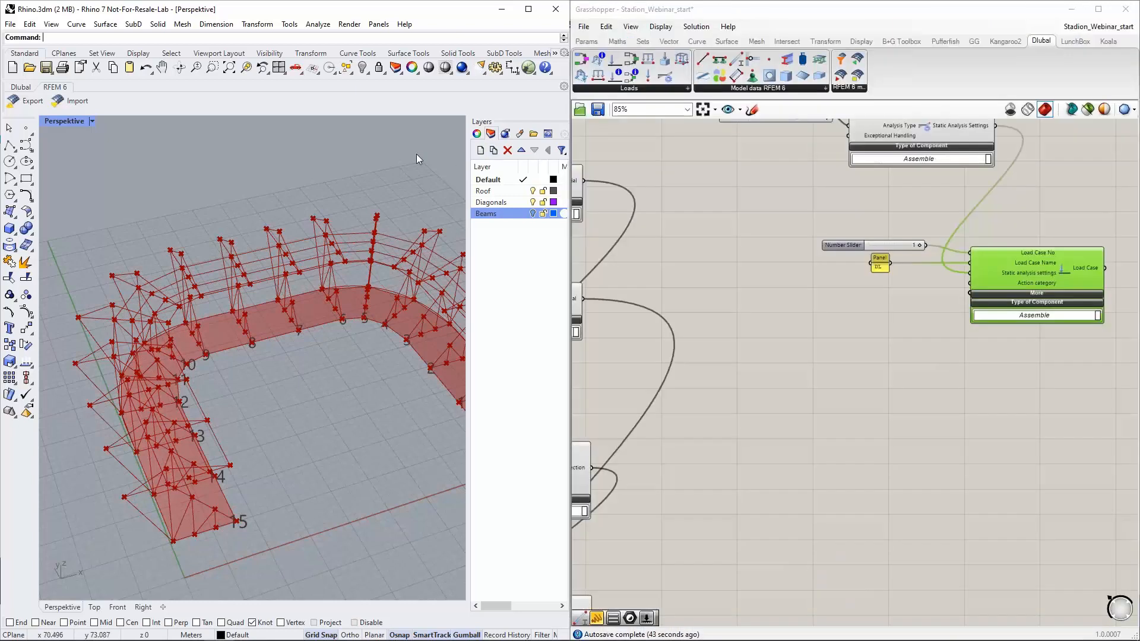
pyautogui.click(614, 74)
pyautogui.click(760, 285)
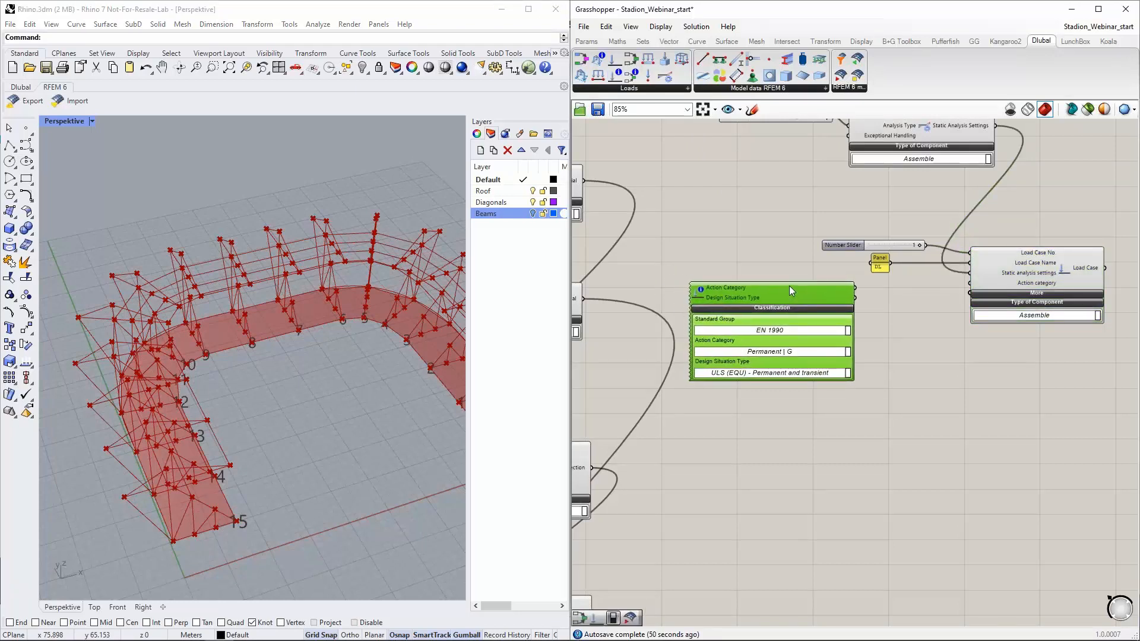
pyautogui.scroll(1, 789, 287)
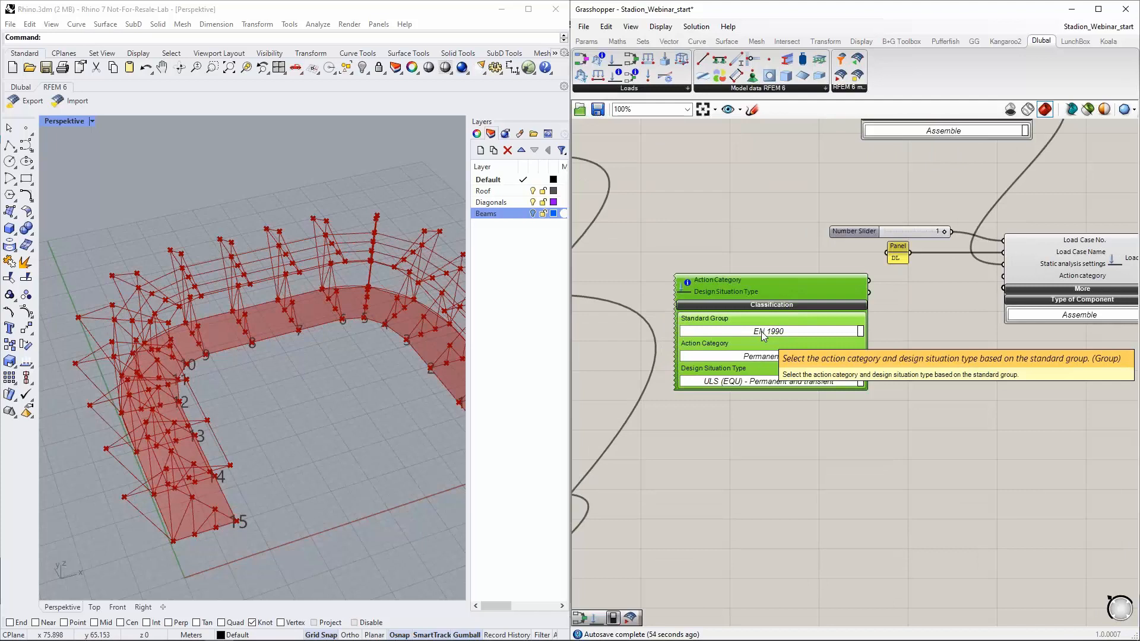
pyautogui.click(861, 331)
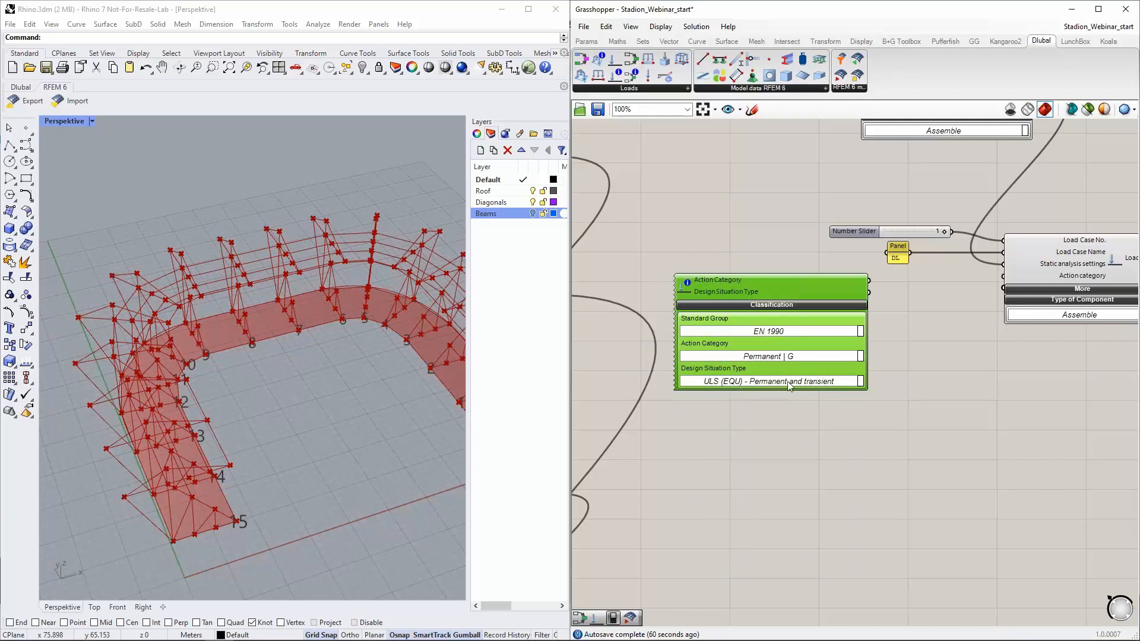
pyautogui.moveTo(809, 291); pyautogui.dragTo(778, 279)
# Connect the Action Category output, kept at Permanent | G, to the Load Case component's Action category input and collapse the Classification section.
pyautogui.click(830, 346)
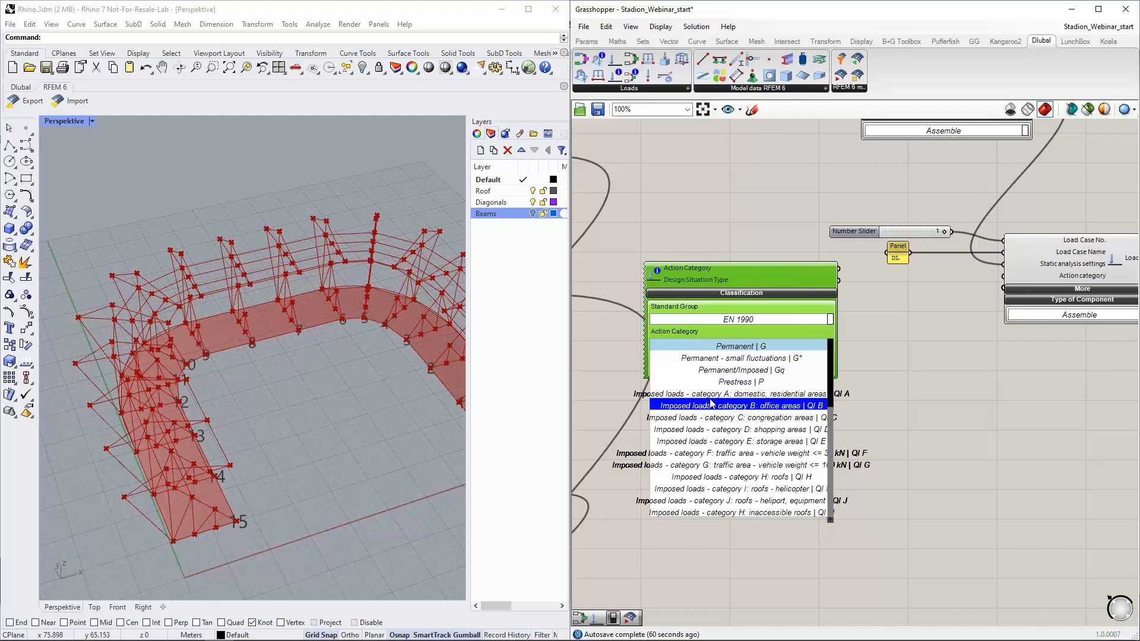
pyautogui.click(896, 333)
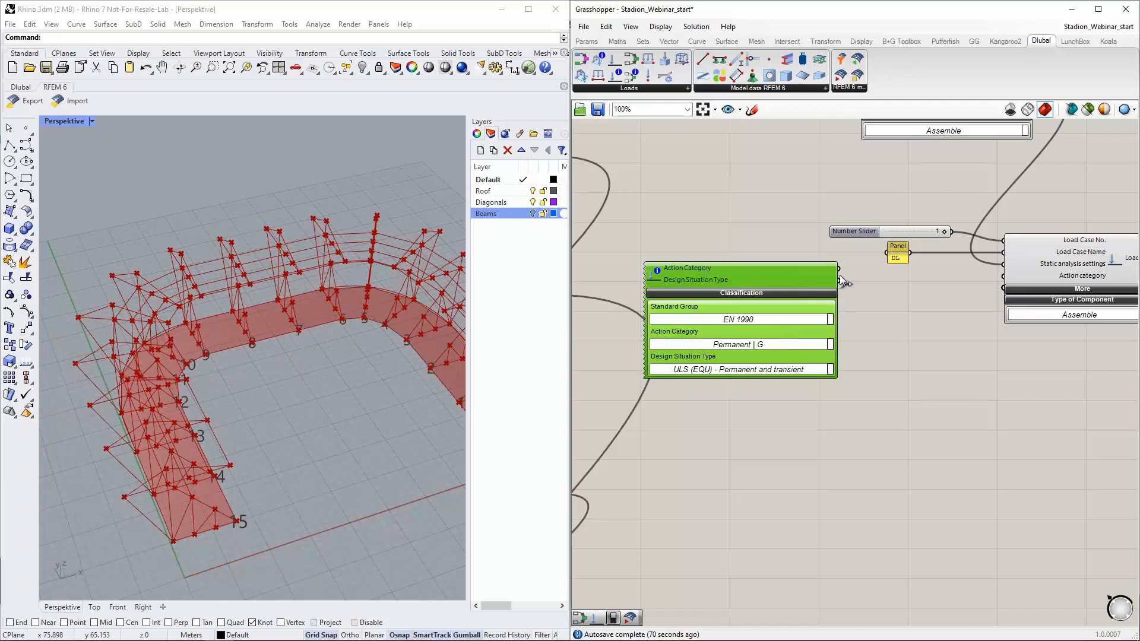
pyautogui.moveTo(954, 287); pyautogui.dragTo(916, 284, button='right')
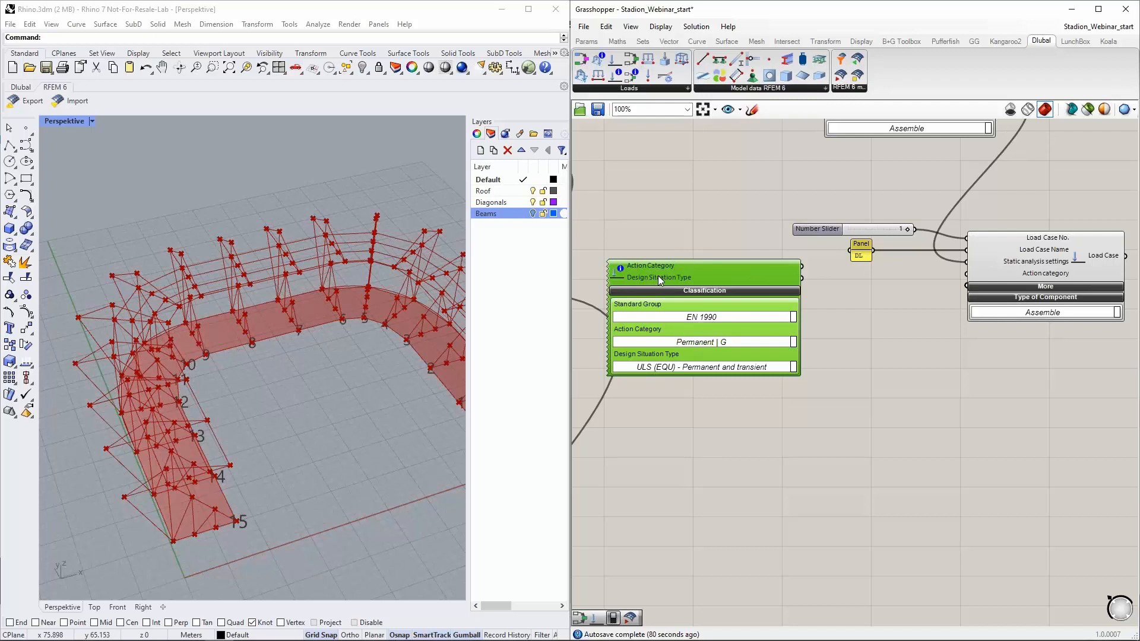
pyautogui.moveTo(802, 268); pyautogui.dragTo(965, 274)
pyautogui.moveTo(895, 318); pyautogui.dragTo(859, 292, button='right')
pyautogui.moveTo(725, 242); pyautogui.dragTo(781, 252)
pyautogui.click(760, 268)
# Expand the Load Case component's additional inputs and connect a Boolean Toggle set to True to Self-weight active.
pyautogui.rightClick(972, 276)
pyautogui.click(904, 325)
pyautogui.click(991, 261)
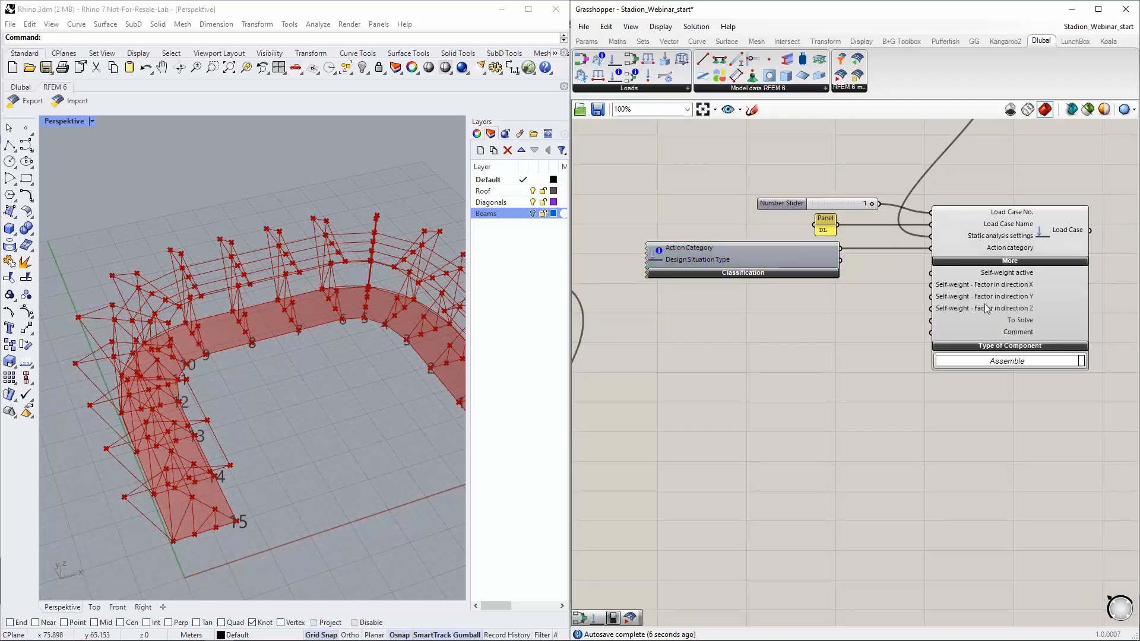
pyautogui.doubleClick(840, 308)
pyautogui.write('bool')
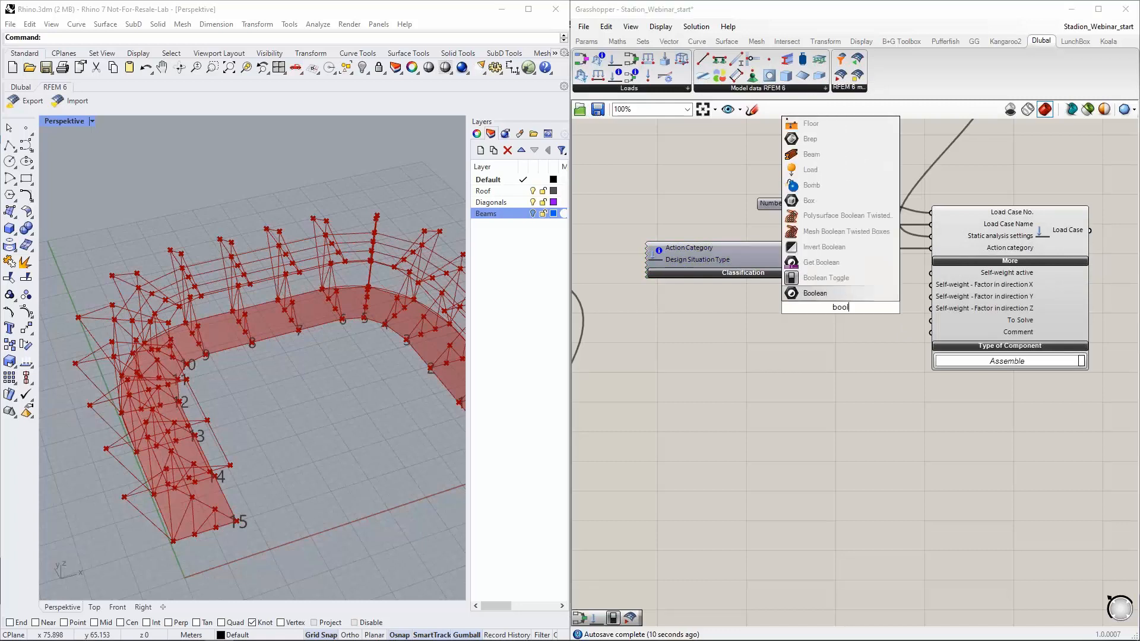
pyautogui.click(828, 278)
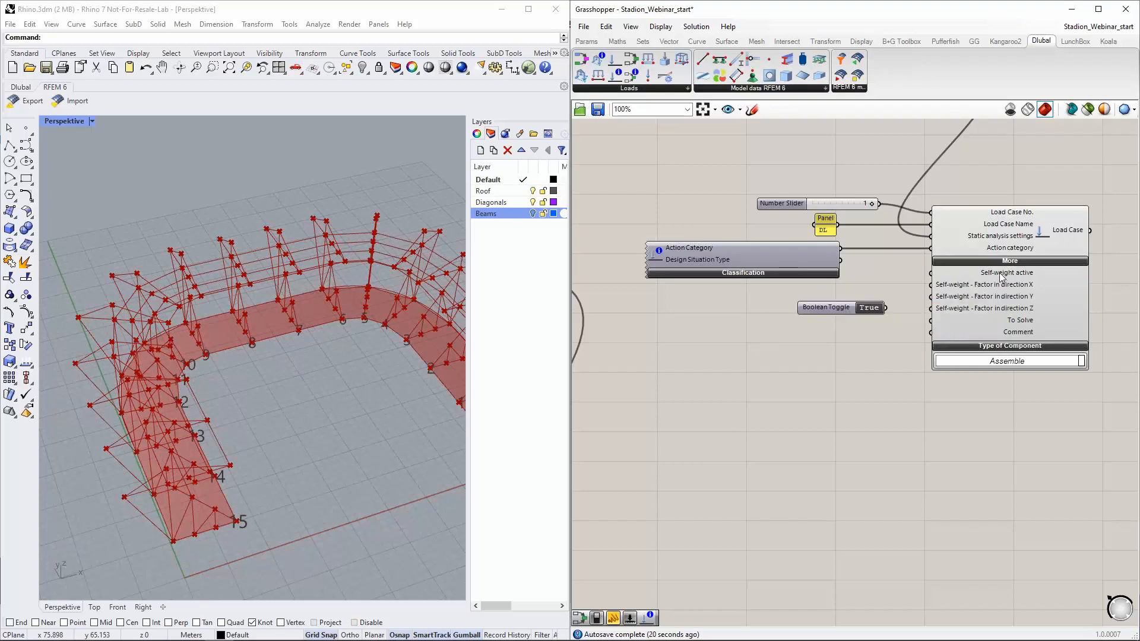
pyautogui.moveTo(885, 308); pyautogui.dragTo(930, 272)
pyautogui.moveTo(835, 311); pyautogui.dragTo(810, 302)
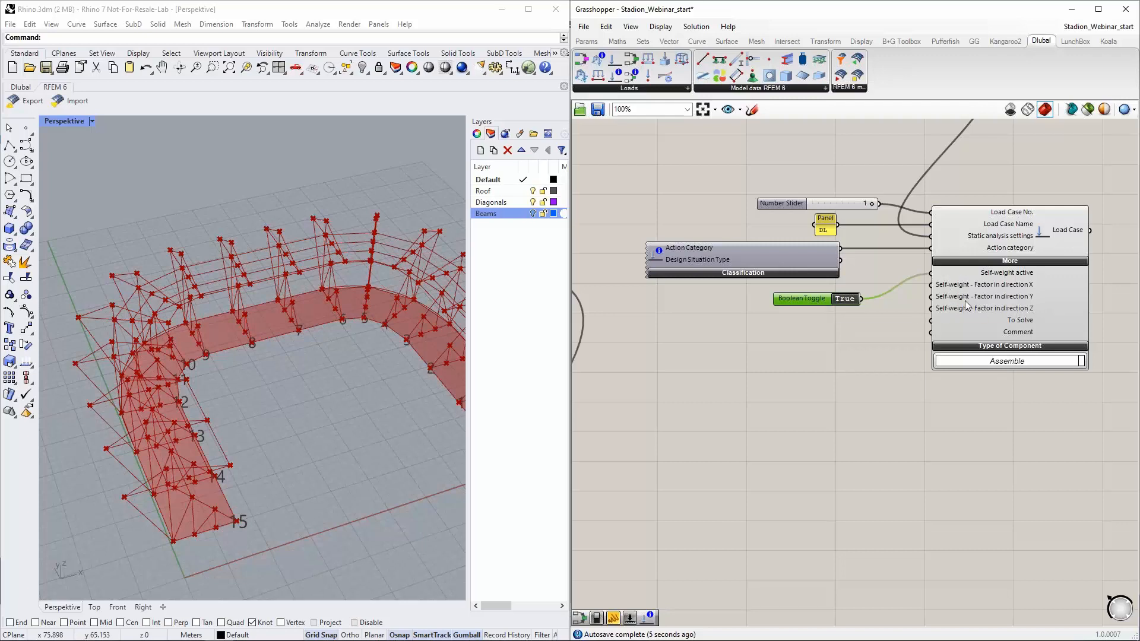
# Duplicate the Load Case component together with its number slider, name panel, classification component and toggle below the original.
pyautogui.scroll(-1, 830, 279)
pyautogui.moveTo(986, 410); pyautogui.dragTo(724, 177)
pyautogui.keyDown('alt'); pyautogui.moveTo(1003, 288); pyautogui.dragTo(983, 457); pyautogui.keyUp('alt')
# Set the duplicated load case number slider to a maximum of 2 and a value of 2.
pyautogui.doubleClick(788, 387)
pyautogui.doubleClick(793, 419)
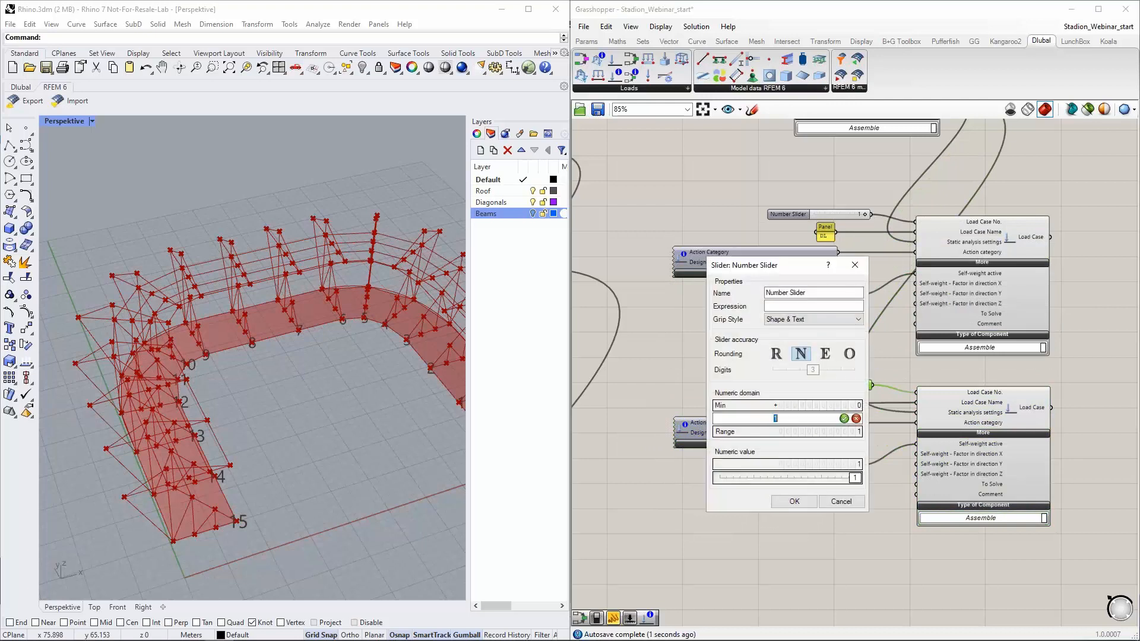
pyautogui.click(843, 418)
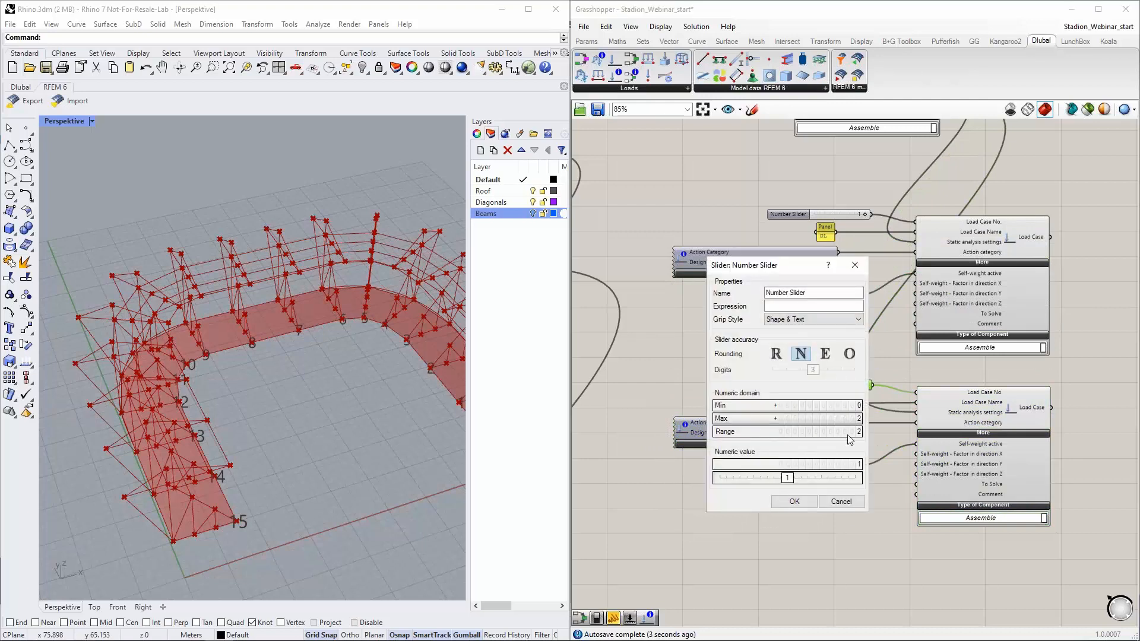
pyautogui.moveTo(789, 482); pyautogui.dragTo(832, 486)
pyautogui.click(796, 502)
# Change the duplicated load case's name panel text to LL.
pyautogui.doubleClick(825, 404)
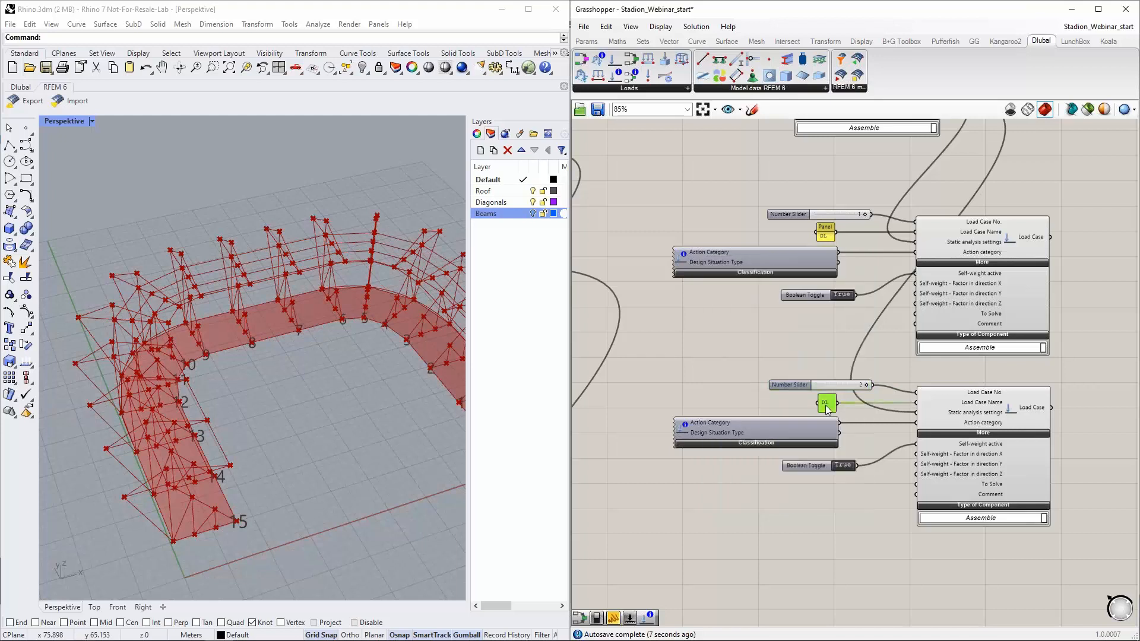
pyautogui.write('LL')
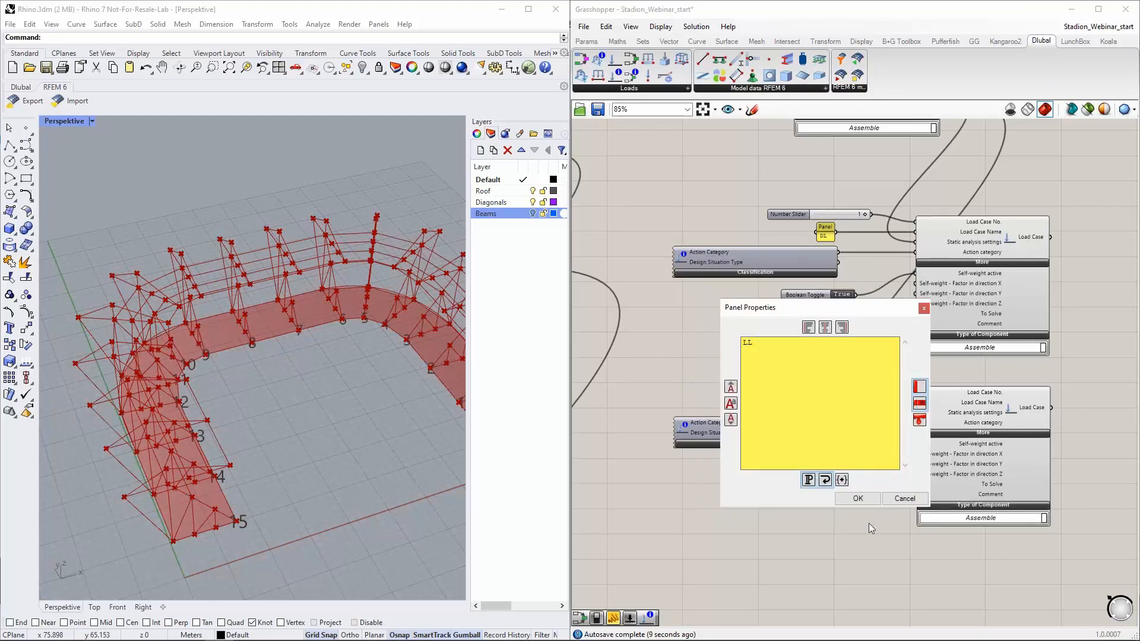
pyautogui.click(854, 499)
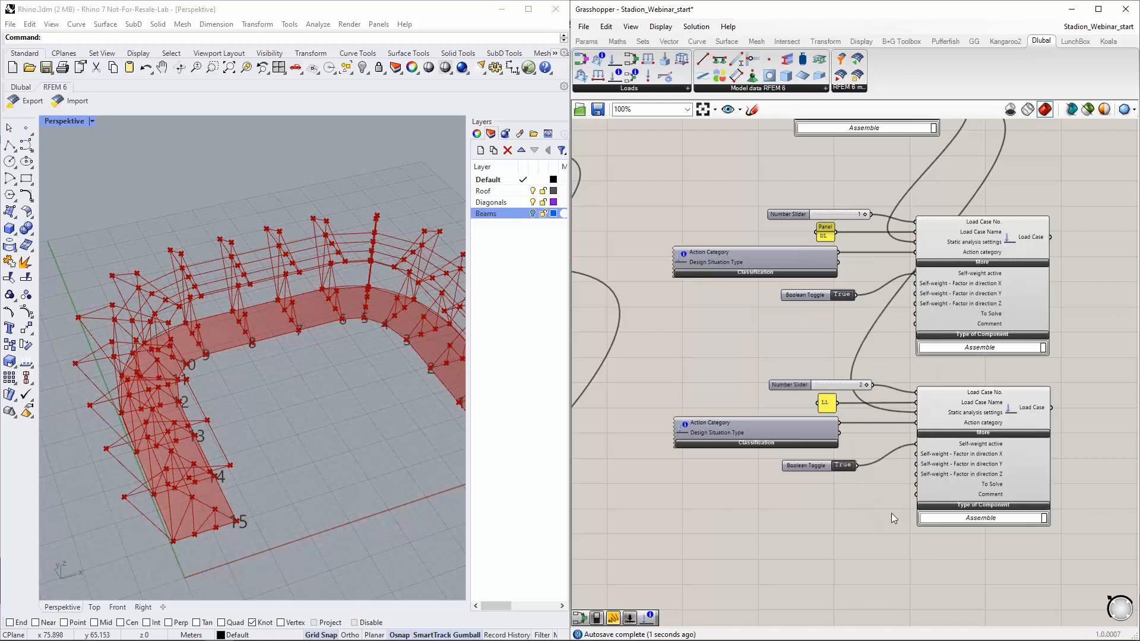
# Set the second load case's action category to Imposed loads - category A: domestic, residential areas and its self-weight toggle to False.
pyautogui.scroll(1, 891, 512)
pyautogui.moveTo(864, 501); pyautogui.dragTo(806, 374, button='right')
pyautogui.click(702, 312)
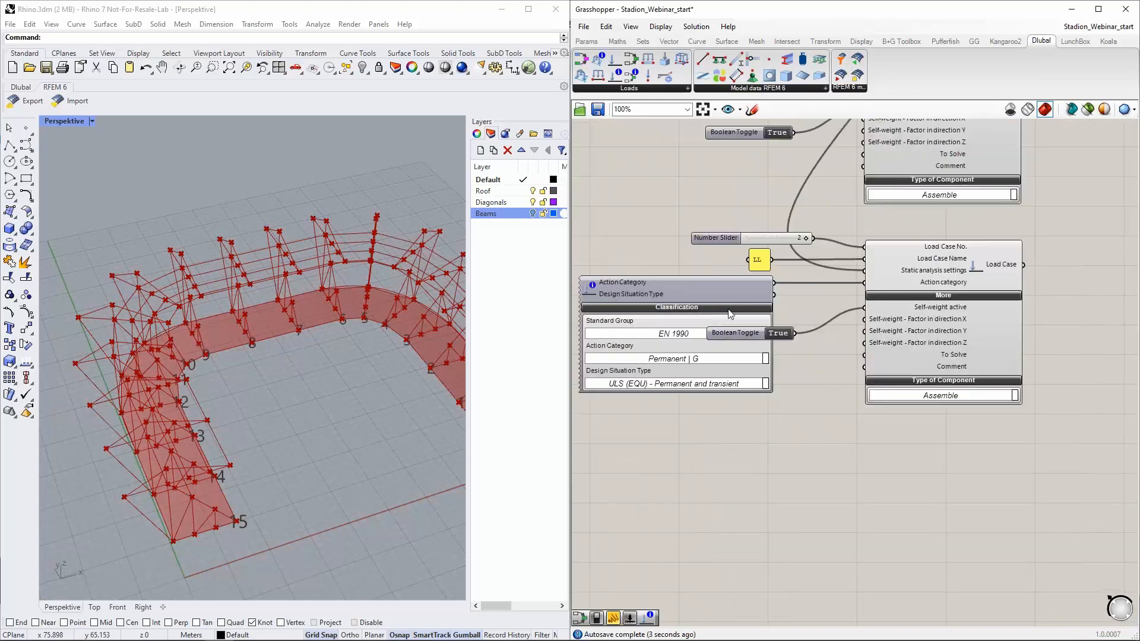
pyautogui.moveTo(740, 332); pyautogui.dragTo(783, 308)
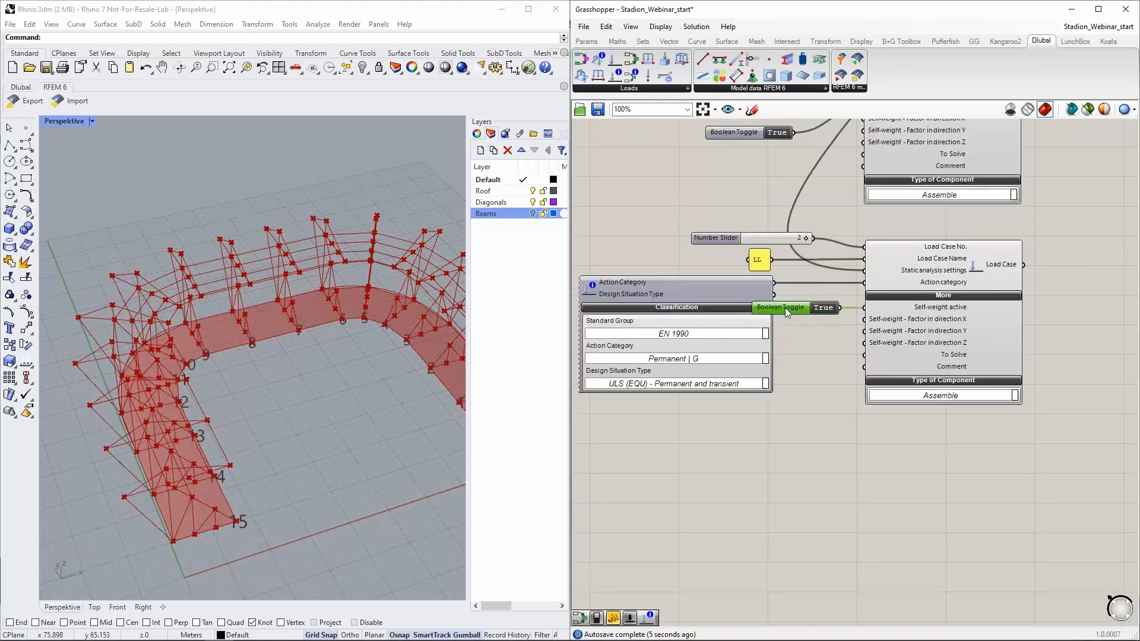
pyautogui.click(766, 359)
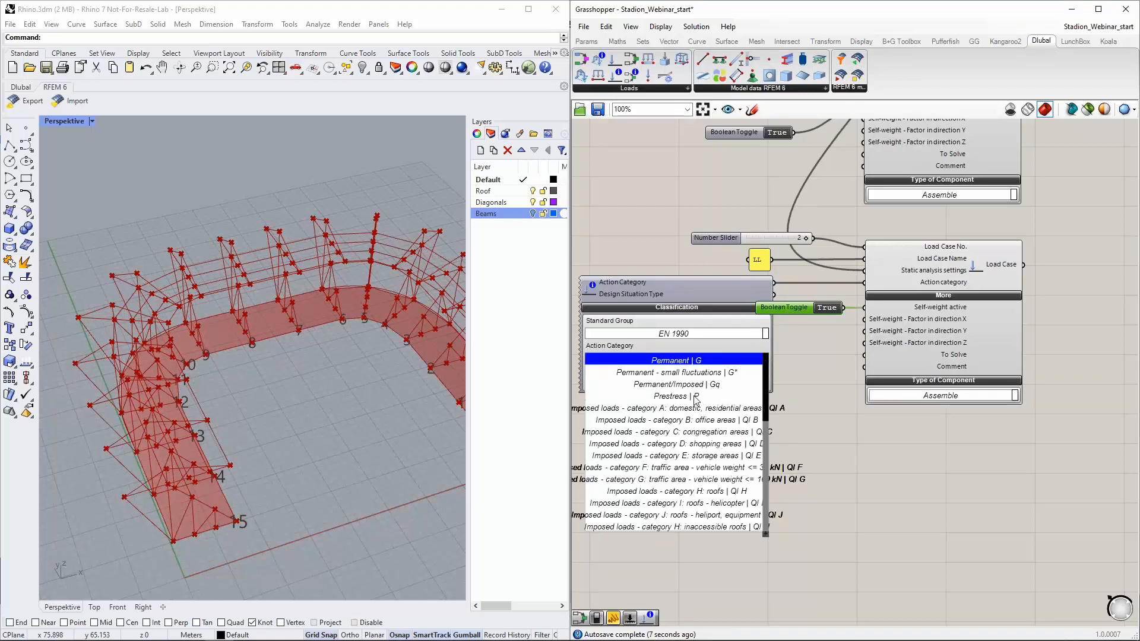
pyautogui.click(634, 412)
pyautogui.scroll(-1, 850, 365)
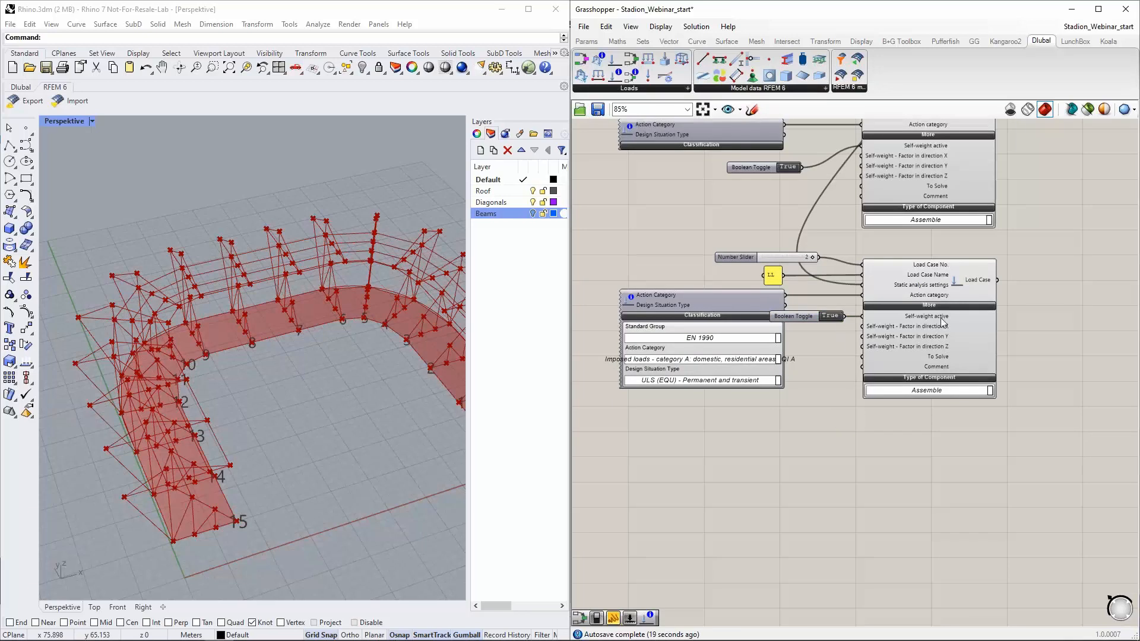
pyautogui.click(831, 316)
# Place a Load Combination component below the two Load Case components.
pyautogui.scroll(-3, 840, 436)
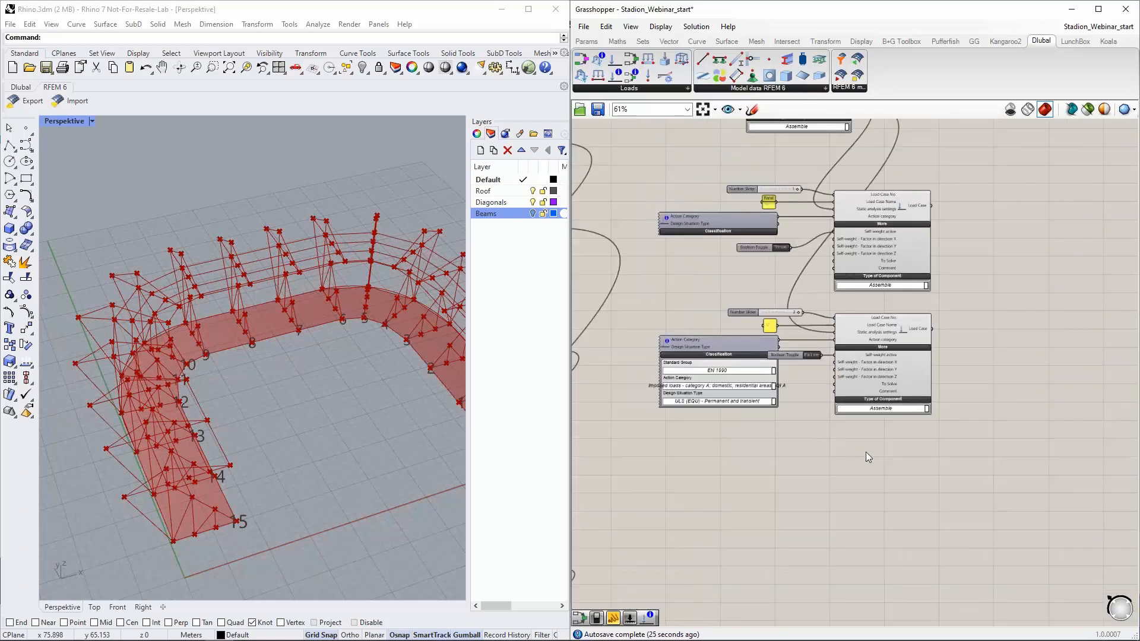
pyautogui.moveTo(864, 451); pyautogui.dragTo(829, 429, button='right')
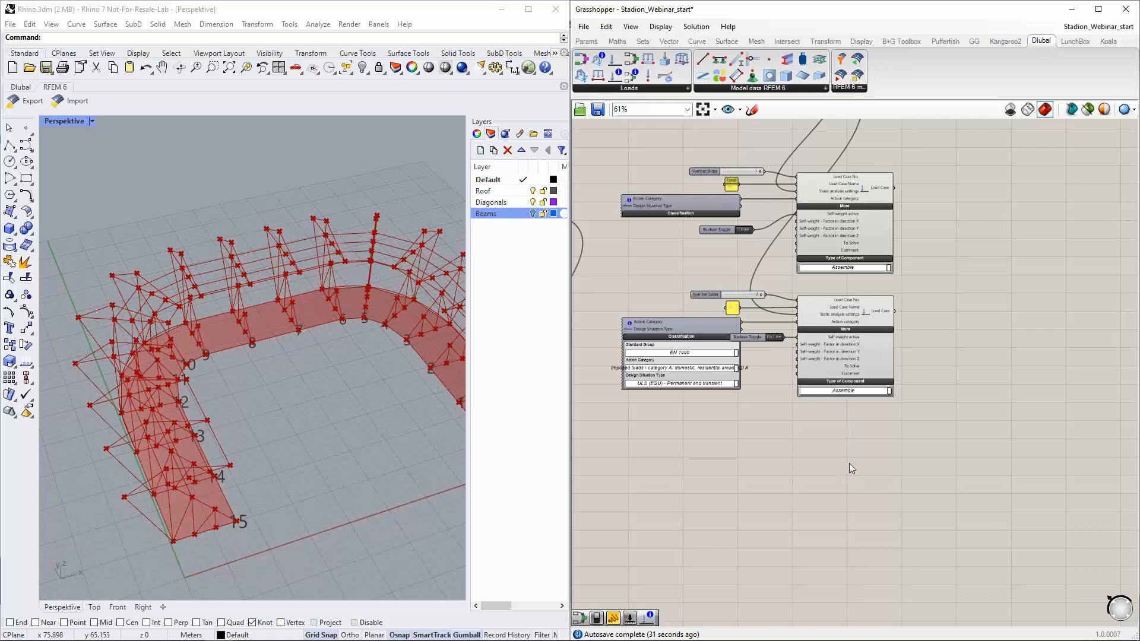
pyautogui.moveTo(870, 464); pyautogui.dragTo(853, 444, button='right')
pyautogui.moveTo(633, 59); pyautogui.dragTo(919, 534)
pyautogui.moveTo(807, 458); pyautogui.dragTo(802, 445, button='right')
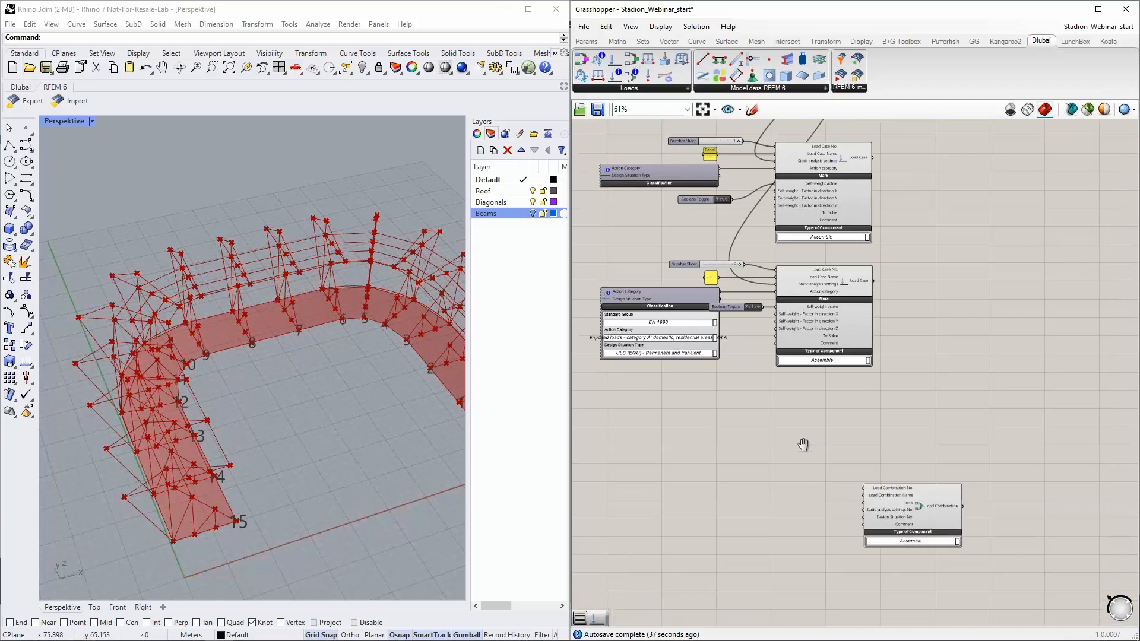
# Reposition the Load Combination component below the second Load Case and examine its inputs.
pyautogui.scroll(3, 802, 444)
pyautogui.moveTo(959, 393); pyautogui.dragTo(870, 388)
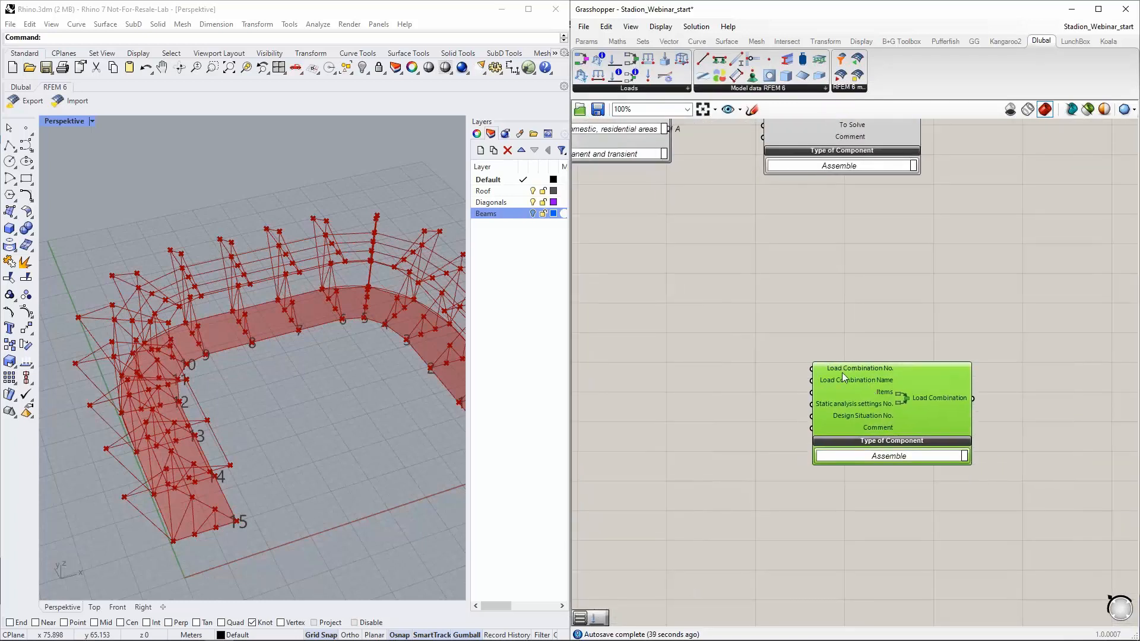
pyautogui.scroll(2, 841, 373)
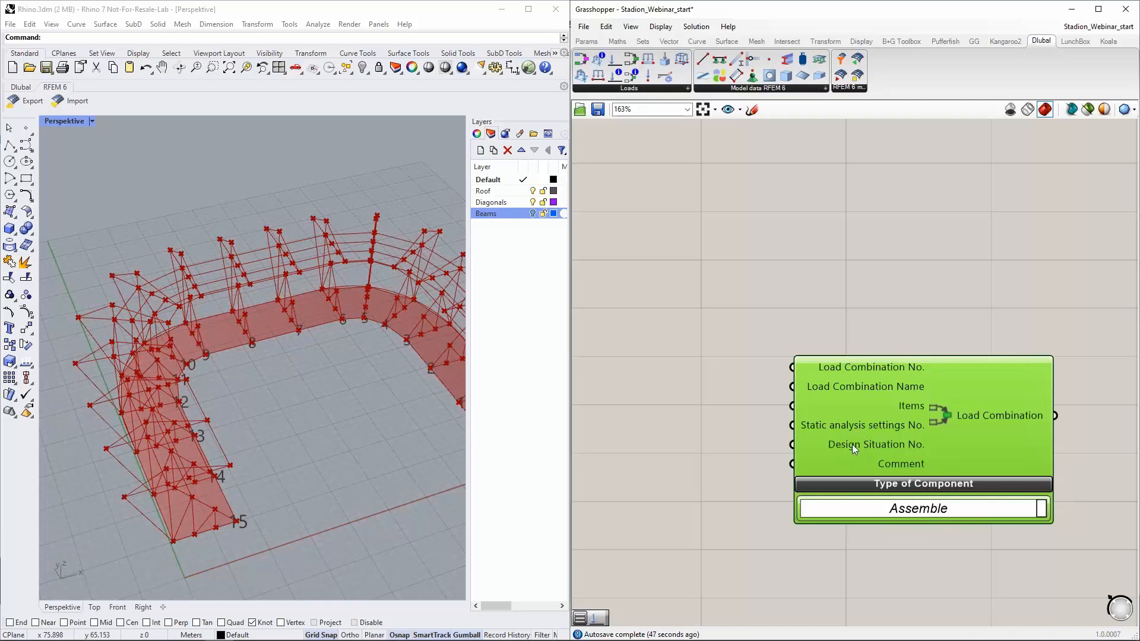
pyautogui.scroll(-2, 851, 444)
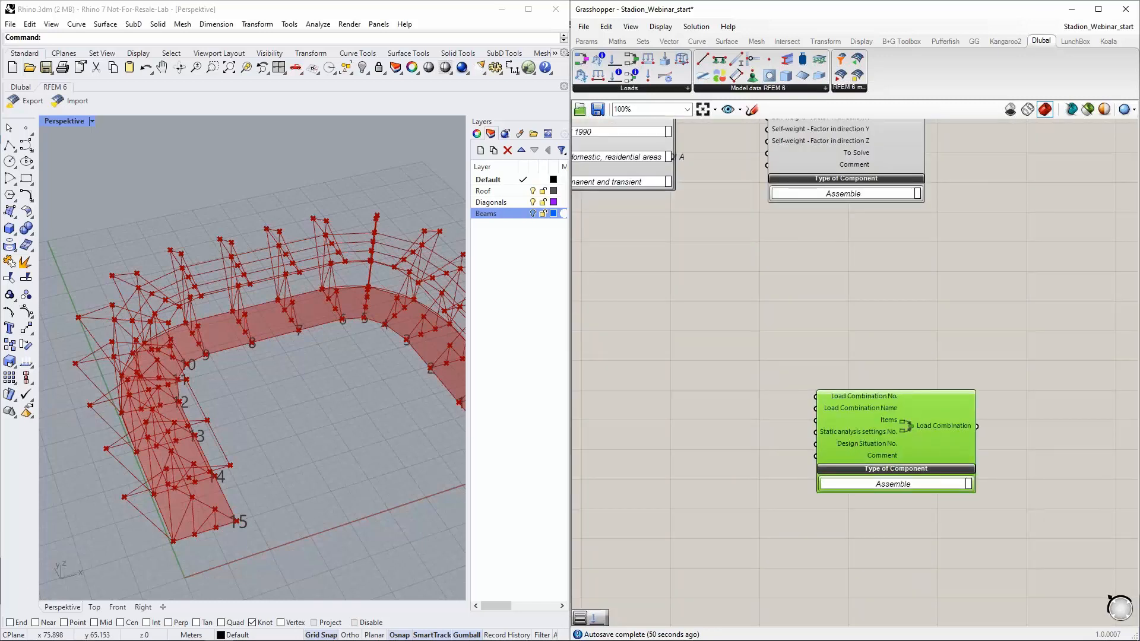
# Switch to RFEM and review the design situations in the Load Cases & Combinations settings.
pyautogui.click(323, 500)
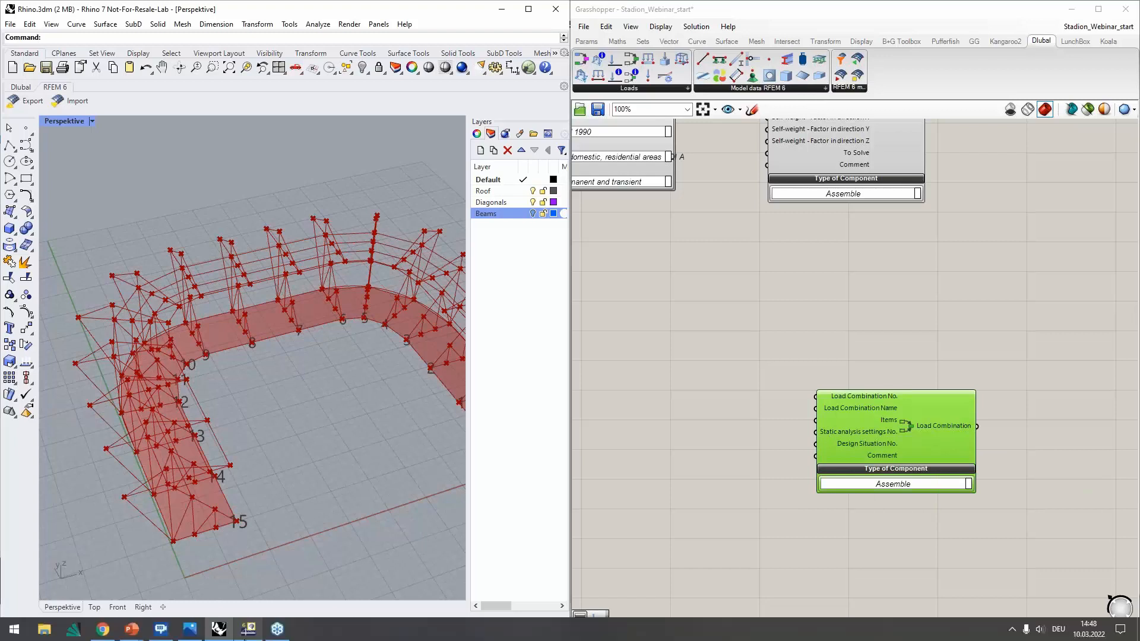
pyautogui.click(248, 628)
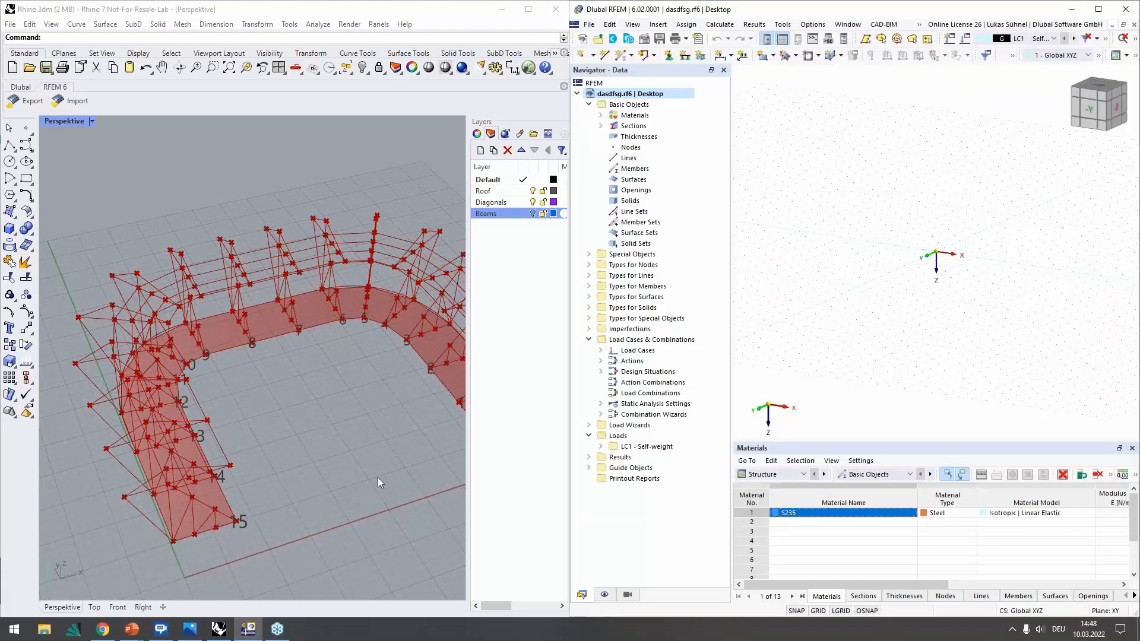
pyautogui.doubleClick(688, 394)
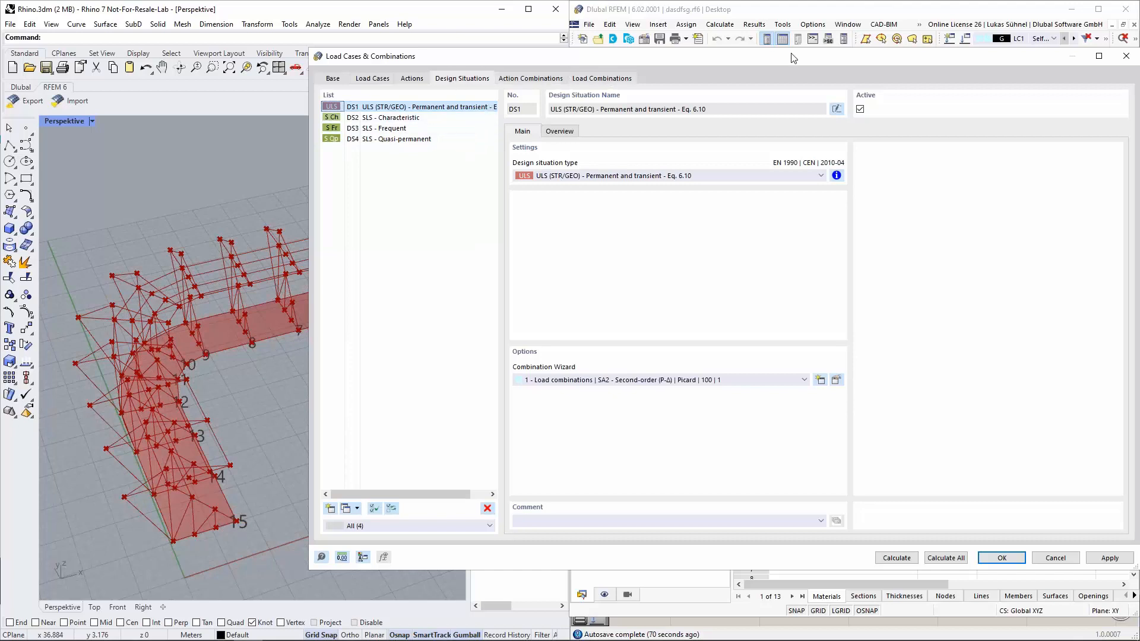
pyautogui.click(1127, 56)
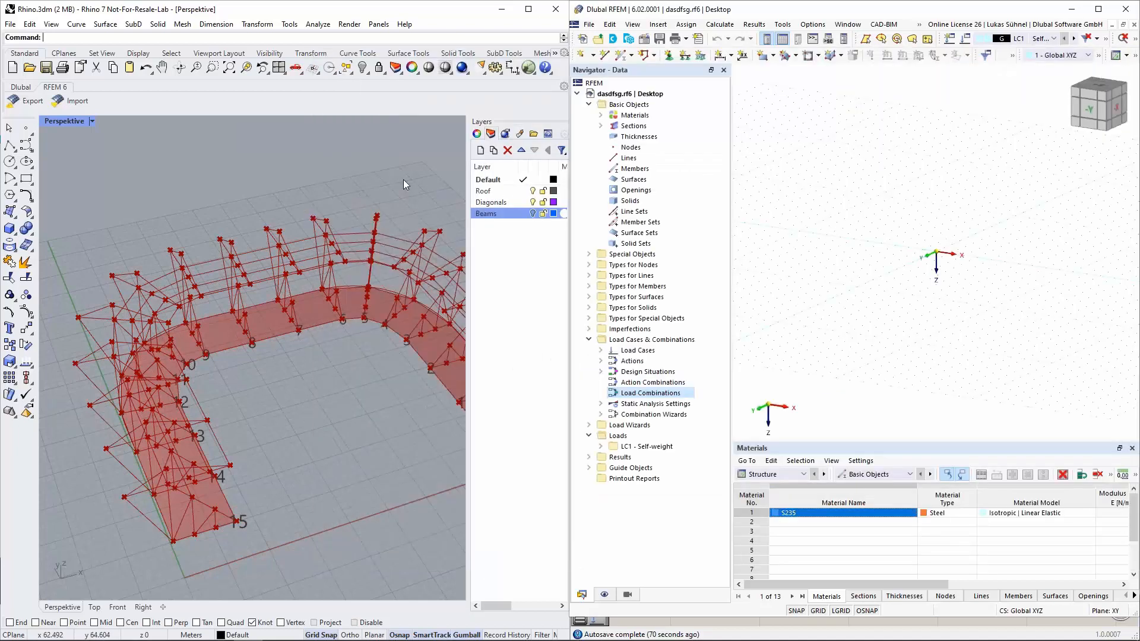
# In Grasshopper, place a Design Situation component above the Load Combination and feed its object number from a number slider set to 1.
pyautogui.click(403, 179)
pyautogui.moveTo(580, 62); pyautogui.dragTo(828, 283)
pyautogui.doubleClick(721, 248)
pyautogui.write('1')
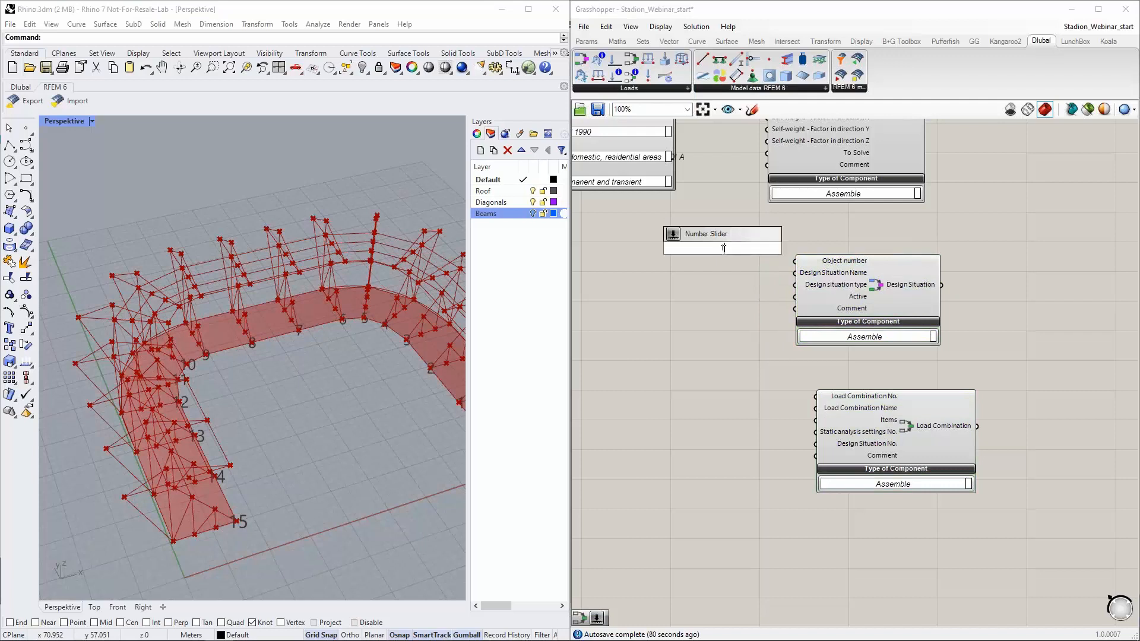
pyautogui.press('Return')
pyautogui.moveTo(783, 248); pyautogui.dragTo(794, 261)
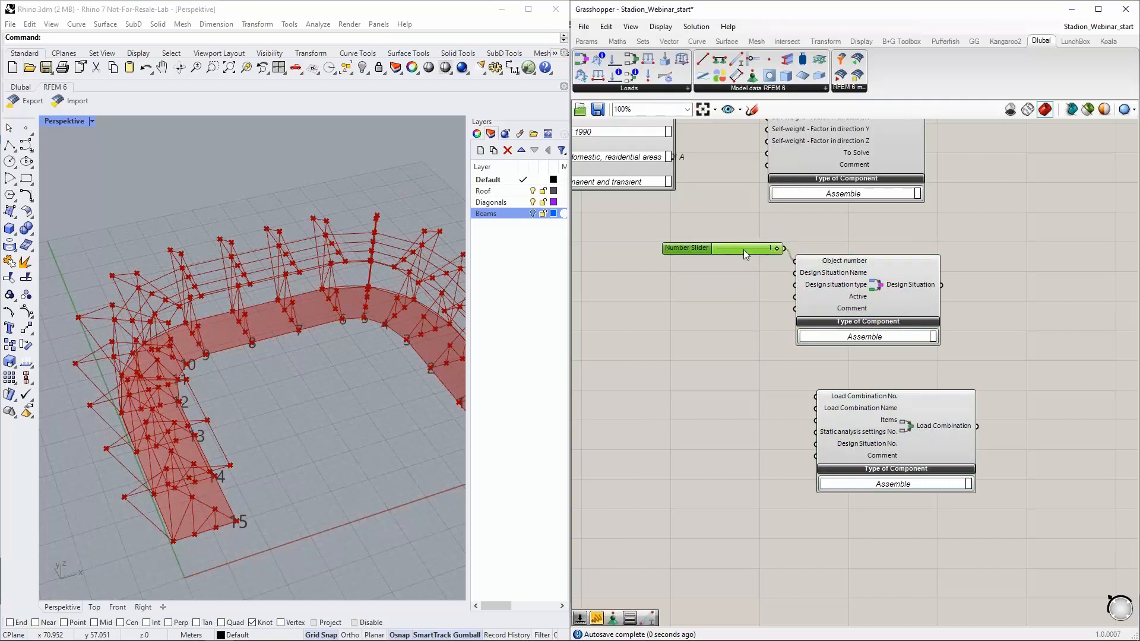
# Add a text panel reading ULS and connect it to the Design Situation Name input.
pyautogui.doubleClick(714, 269)
pyautogui.write('"')
pyautogui.write('ULS')
pyautogui.press('Return')
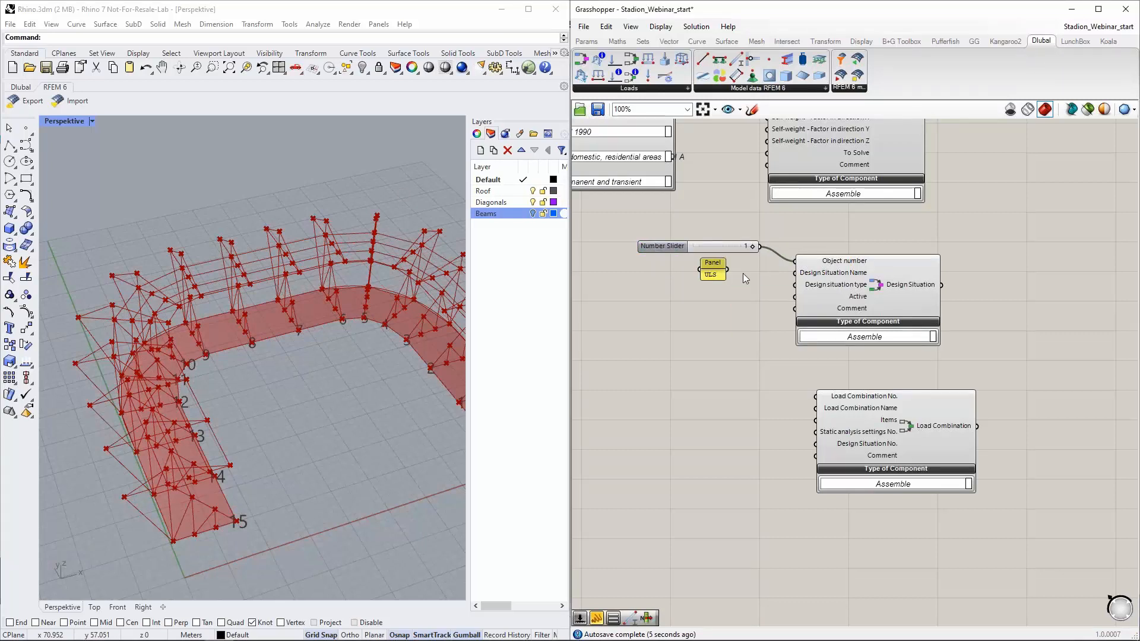
pyautogui.moveTo(727, 269); pyautogui.dragTo(794, 273)
pyautogui.moveTo(715, 279); pyautogui.dragTo(709, 278)
# Place a classification component beside the Design Situation component and expand its classification options.
pyautogui.moveTo(728, 320); pyautogui.dragTo(849, 336, button='right')
pyautogui.moveTo(618, 77); pyautogui.dragTo(698, 297)
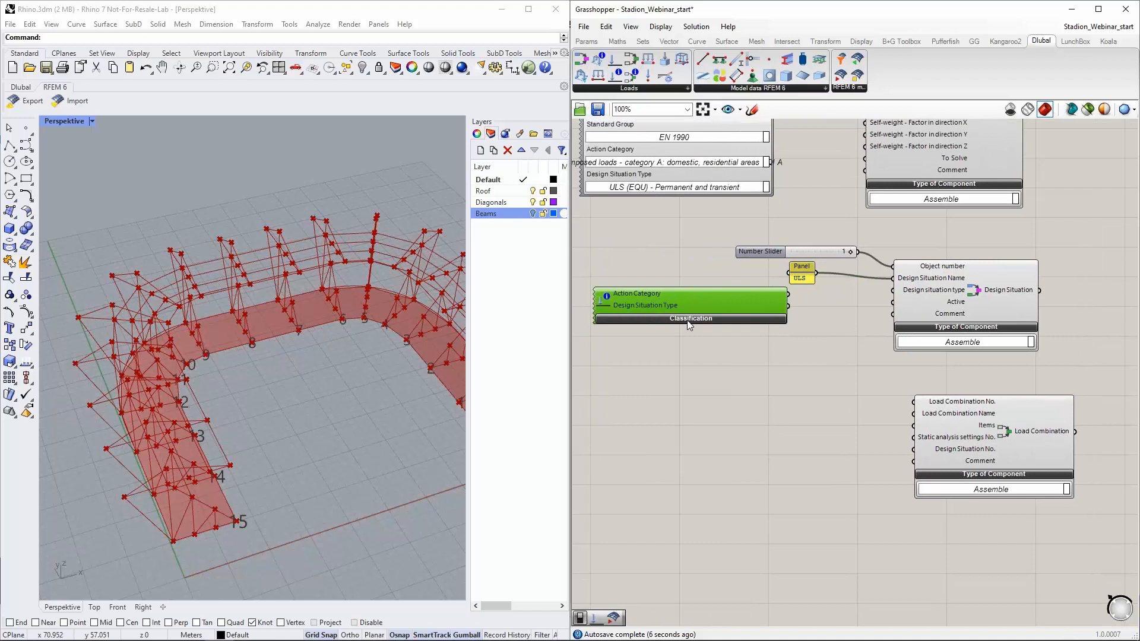
pyautogui.click(687, 318)
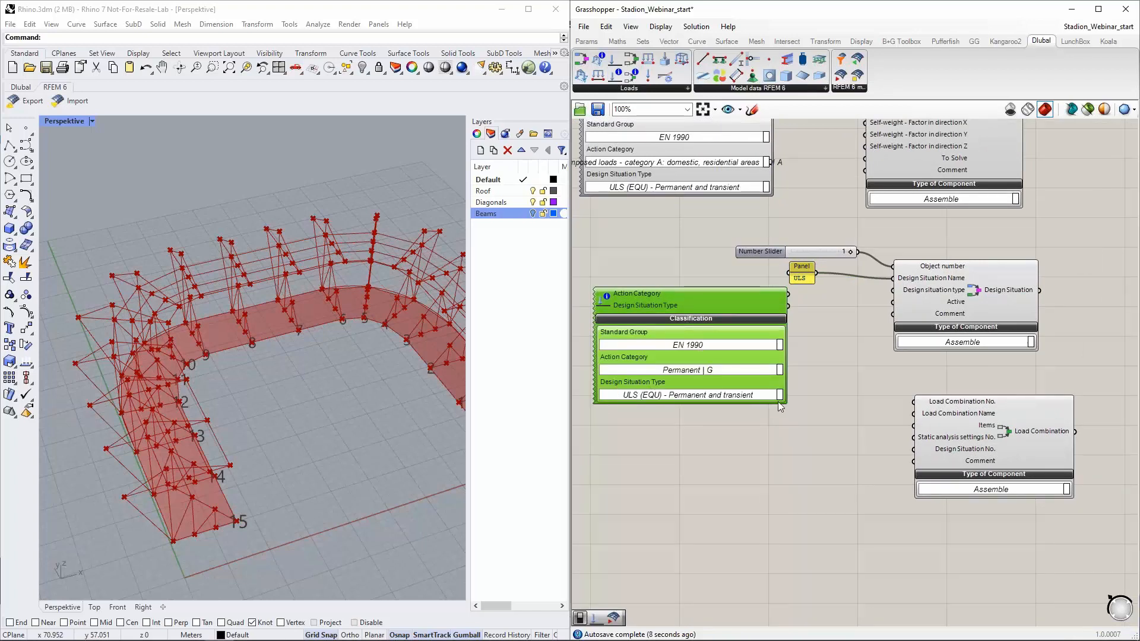
# Set the classification's design situation type to ULS (STR/GEO) - Permanent and transient - Eq. 6.10 and connect it to the Design Situation type input.
pyautogui.moveTo(806, 404); pyautogui.dragTo(798, 288, button='right')
pyautogui.click(772, 279)
pyautogui.scroll(-5, 771, 336)
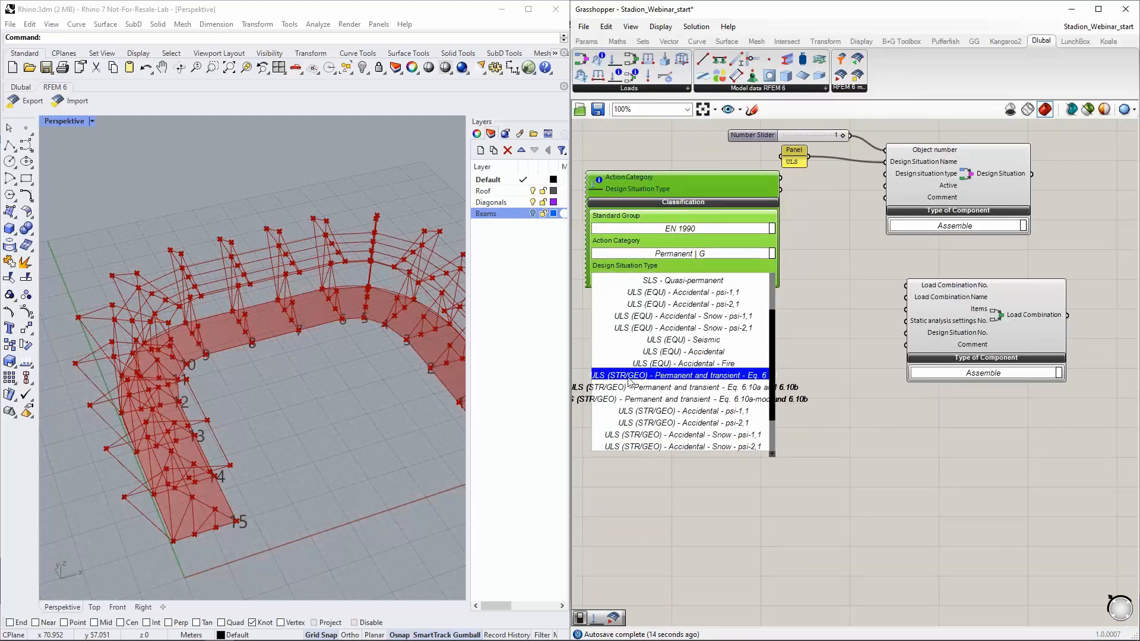
pyautogui.click(628, 379)
pyautogui.moveTo(812, 198); pyautogui.dragTo(801, 279, button='right')
pyautogui.moveTo(768, 270); pyautogui.dragTo(872, 254)
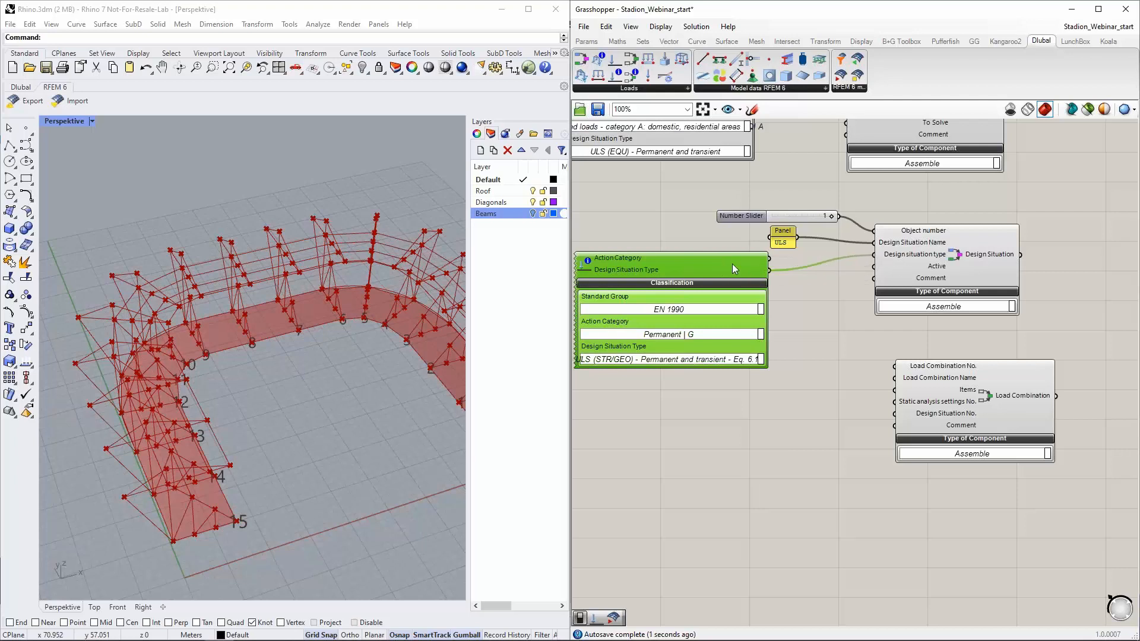
pyautogui.moveTo(834, 329)
pyautogui.mouseDown(button='right')
pyautogui.moveTo(832, 306)
pyautogui.moveTo(832, 328)
pyautogui.moveTo(830, 317)
pyautogui.mouseUp(button='right')
pyautogui.moveTo(950, 368); pyautogui.dragTo(938, 424)
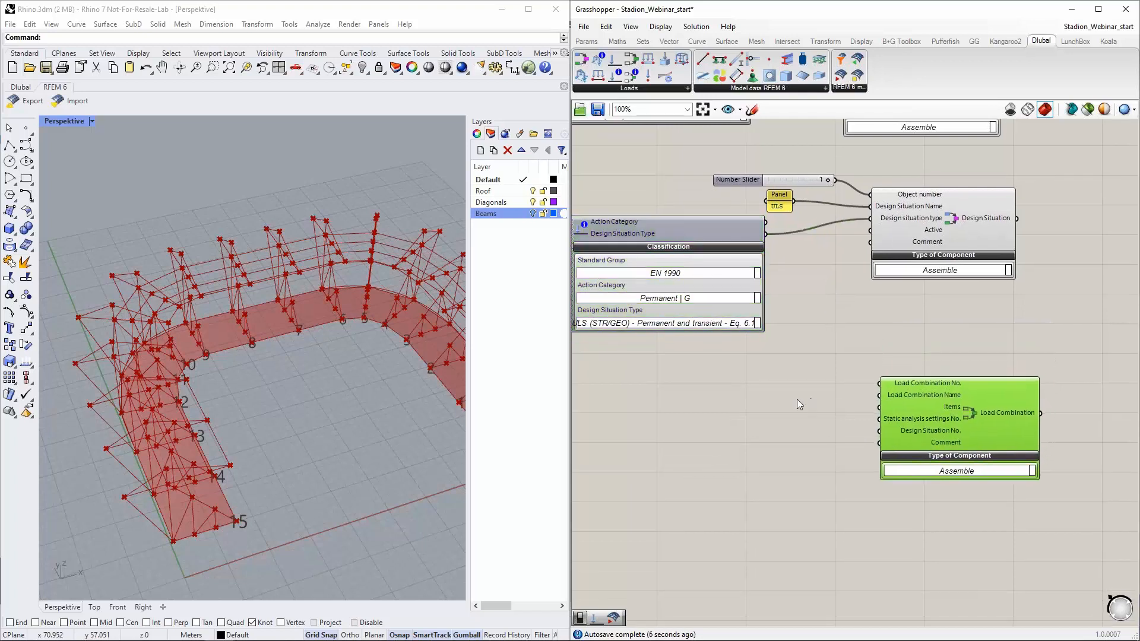
pyautogui.doubleClick(721, 376)
pyautogui.write('1')
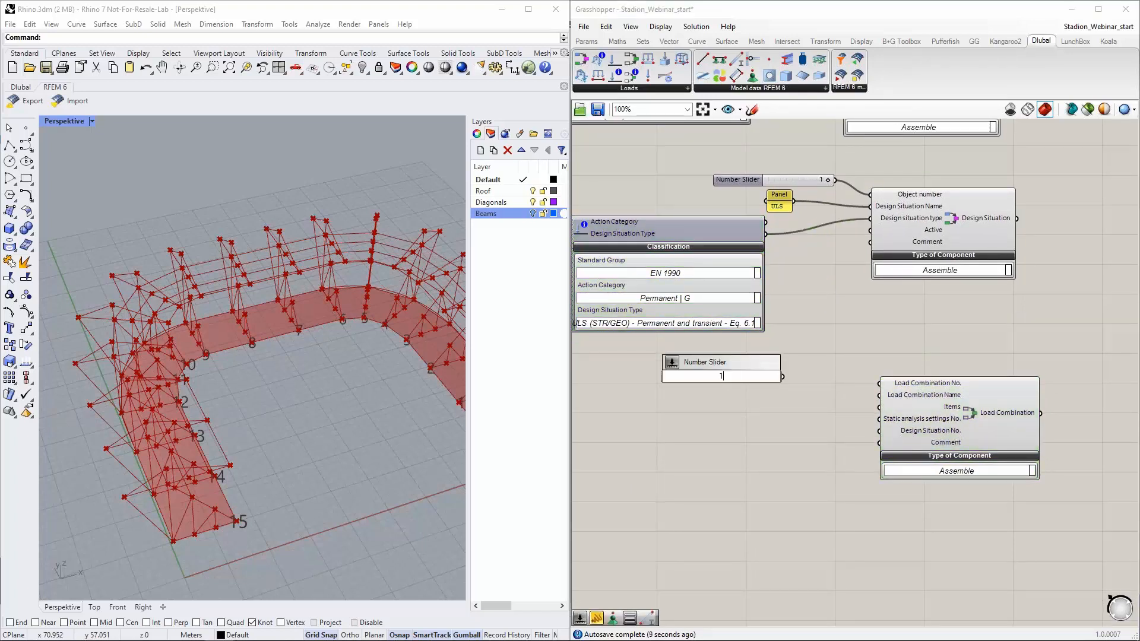
pyautogui.press('Return')
pyautogui.press('Delete')
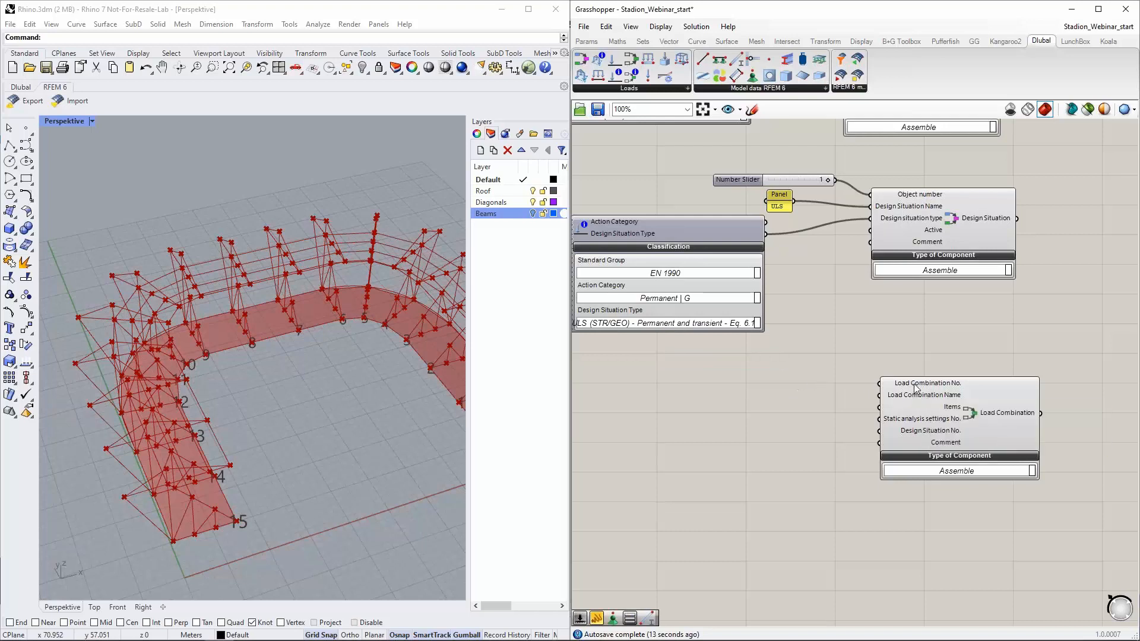
# Connect the Static Analysis Settings output to the Load Combination's static analysis settings input, keeping the component placed below the Design Situation.
pyautogui.moveTo(819, 399); pyautogui.dragTo(818, 348, button='right')
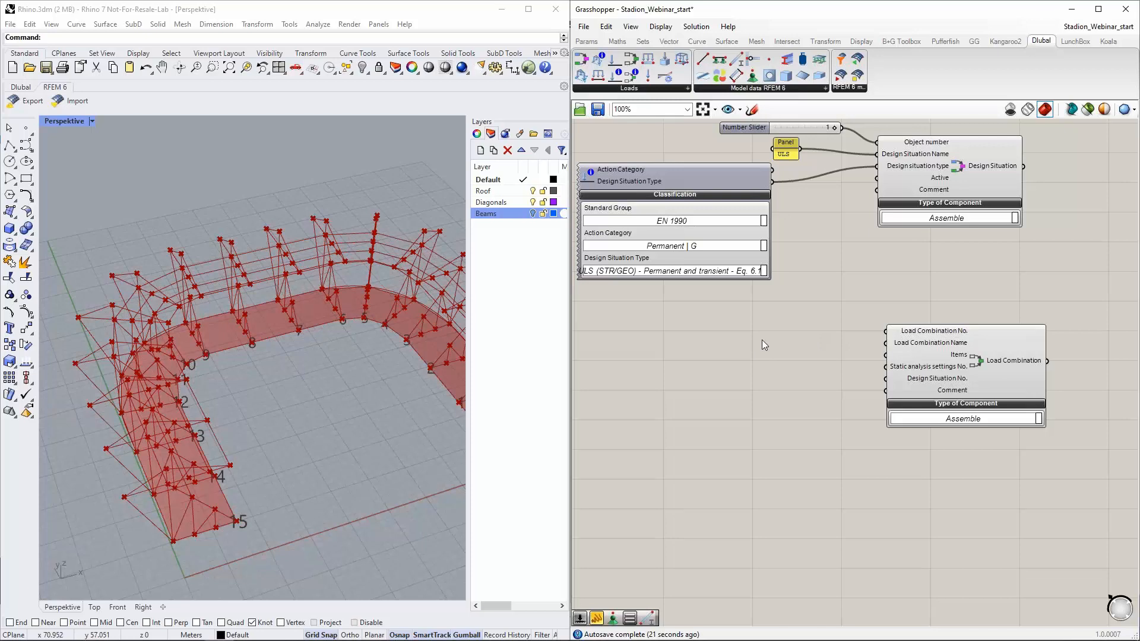
pyautogui.moveTo(924, 345)
pyautogui.moveTo(847, 333); pyautogui.dragTo(846, 346, button='right')
pyautogui.scroll(-2, 827, 361)
pyautogui.scroll(2, 814, 180)
pyautogui.moveTo(916, 527); pyautogui.dragTo(956, 273)
pyautogui.scroll(3, 861, 220)
pyautogui.moveTo(830, 230); pyautogui.dragTo(971, 305)
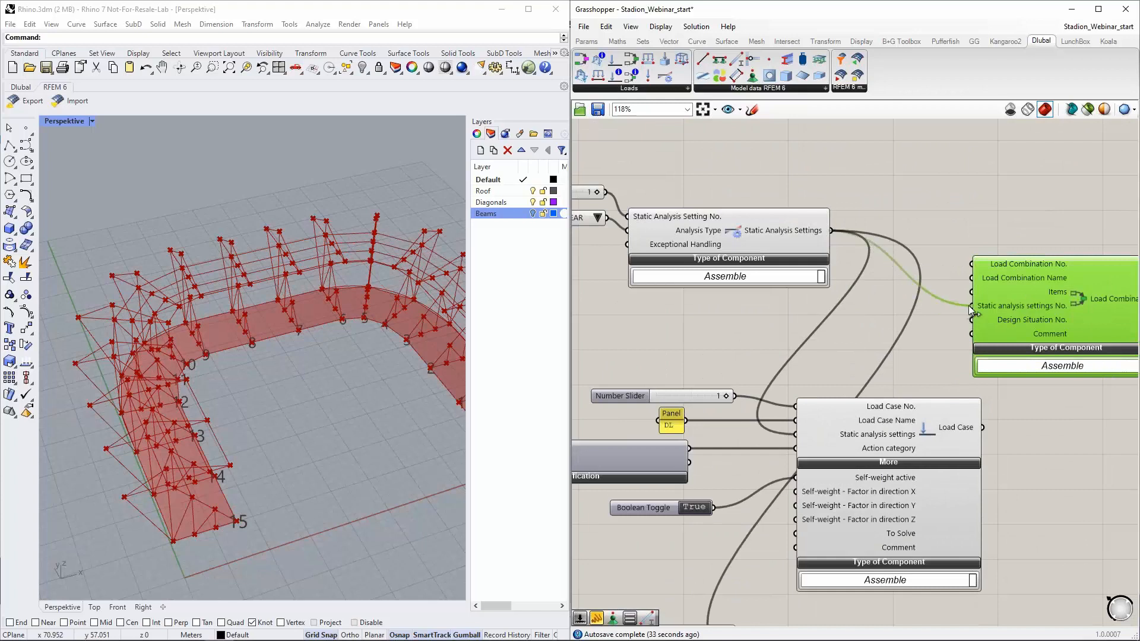
pyautogui.scroll(-3, 956, 240)
pyautogui.moveTo(982, 257); pyautogui.dragTo(967, 477)
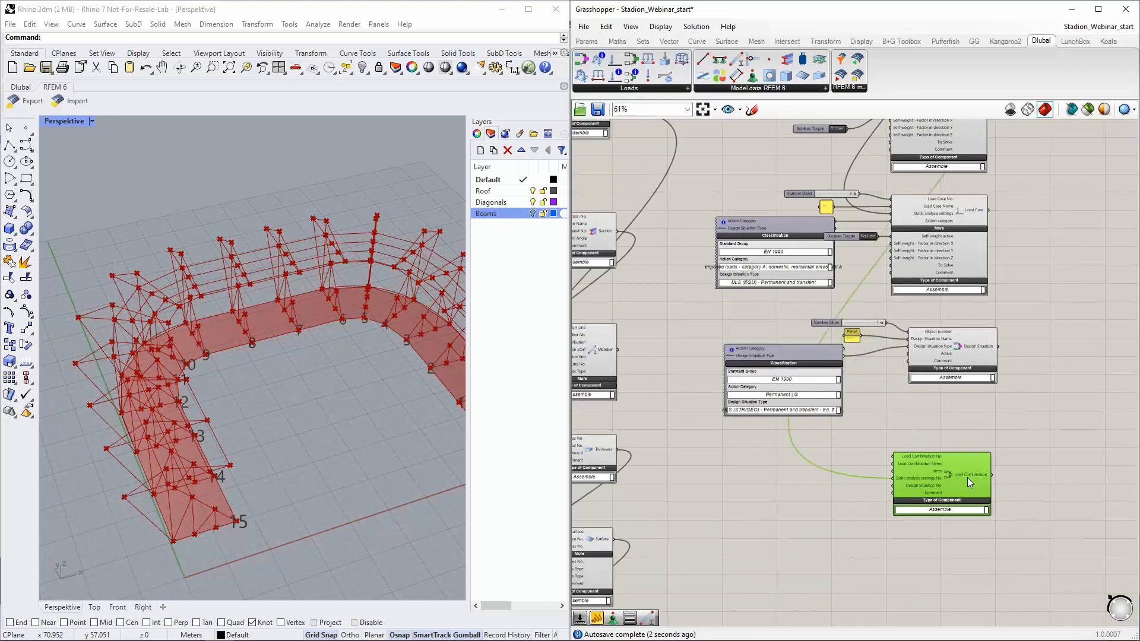
# Connect the Design Situation output to the Load Combination's Design Situation No. input and adjust the component's position.
pyautogui.scroll(4, 967, 475)
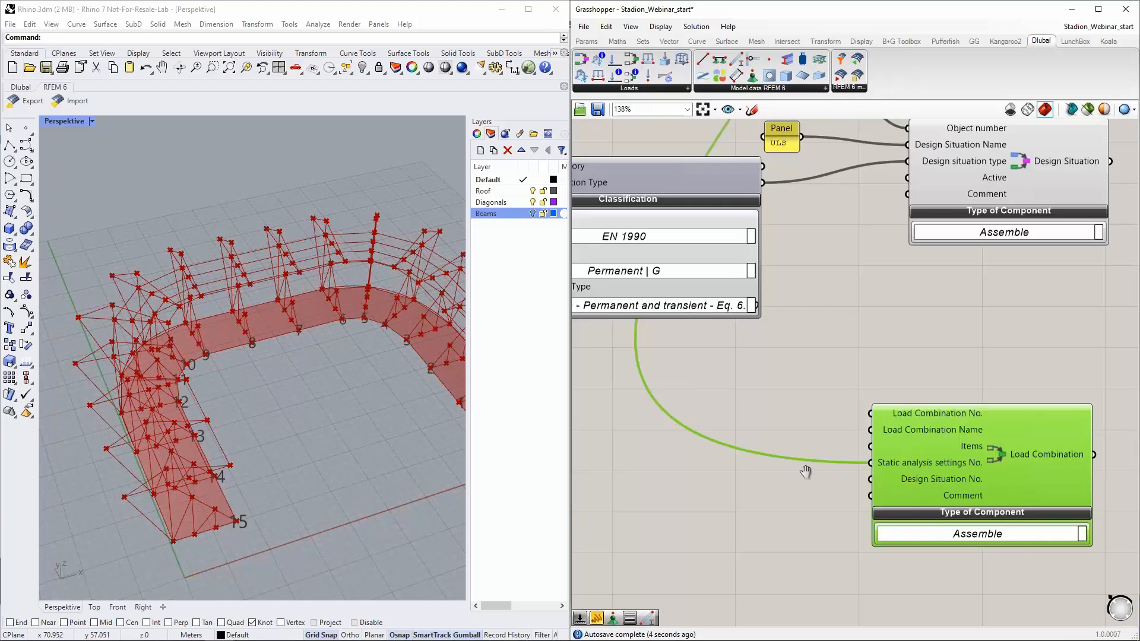
pyautogui.scroll(-2, 839, 386)
pyautogui.moveTo(909, 340); pyautogui.dragTo(866, 339, button='right')
pyautogui.moveTo(1033, 213); pyautogui.dragTo(860, 443)
pyautogui.moveTo(952, 422); pyautogui.dragTo(981, 413)
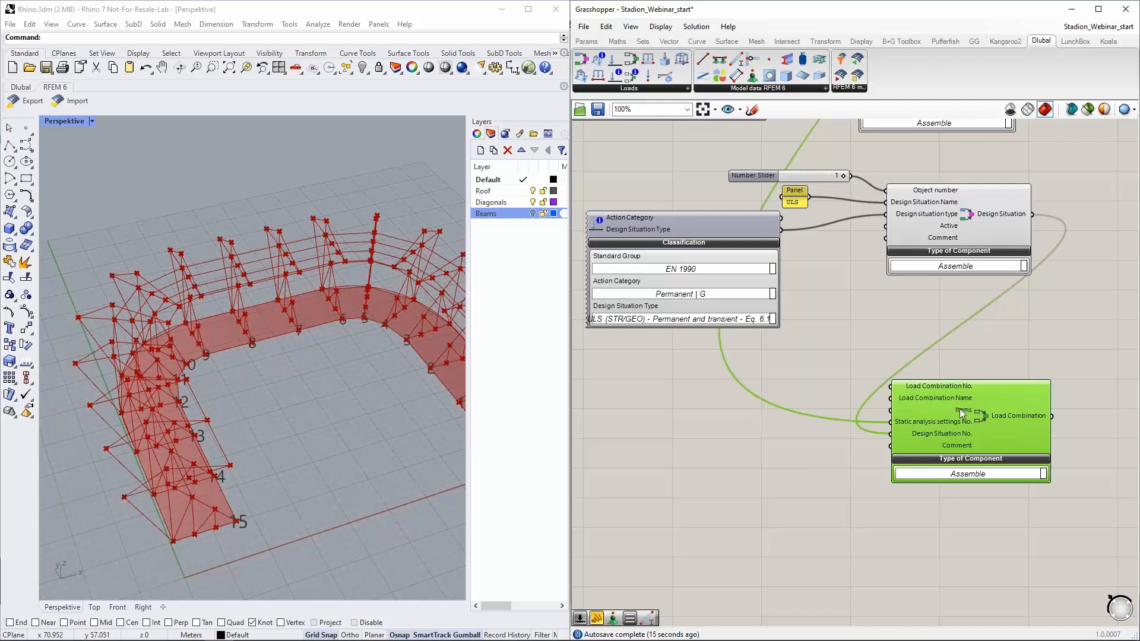
# Place a Load Combination Items component beside the Load Combination and connect it to the Items input.
pyautogui.moveTo(960, 414)
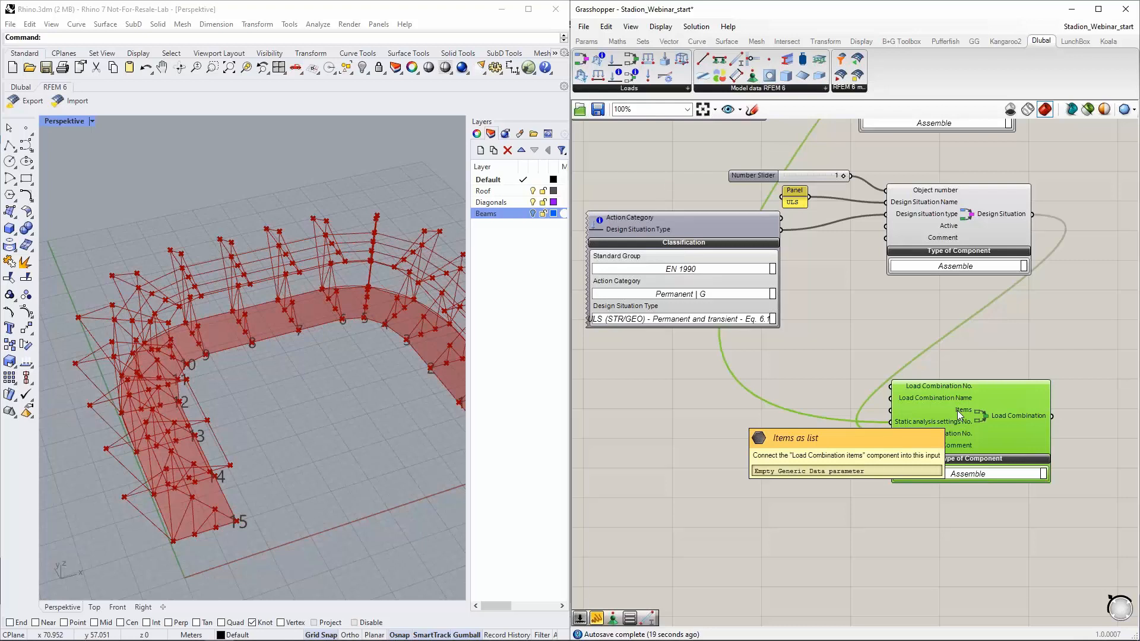
pyautogui.moveTo(774, 447); pyautogui.dragTo(836, 415, button='right')
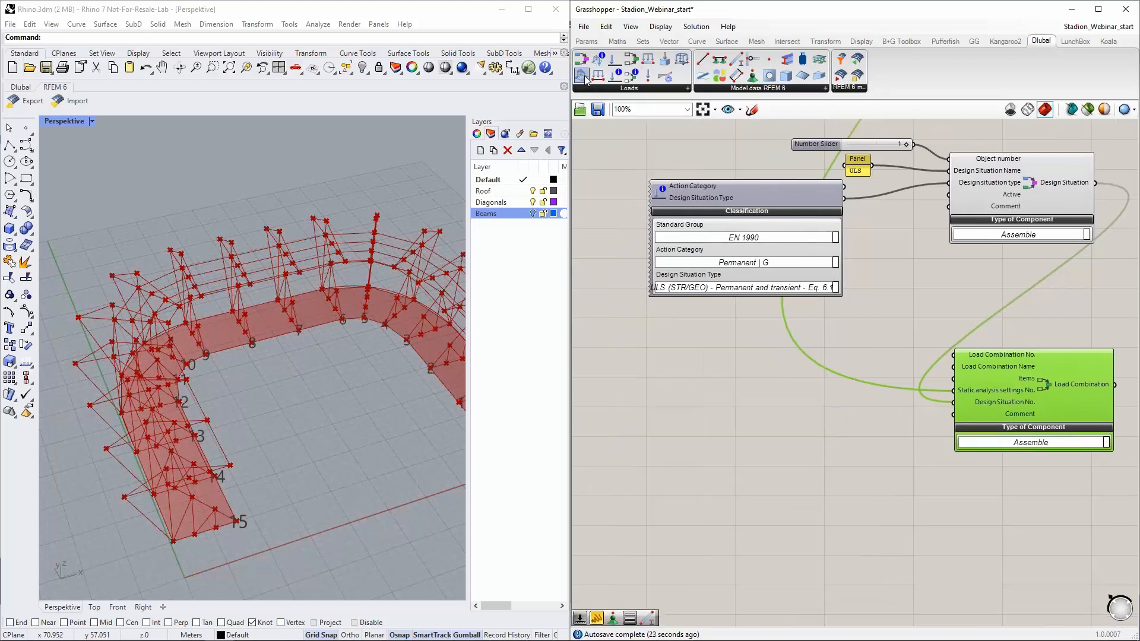
pyautogui.moveTo(626, 79); pyautogui.dragTo(951, 378)
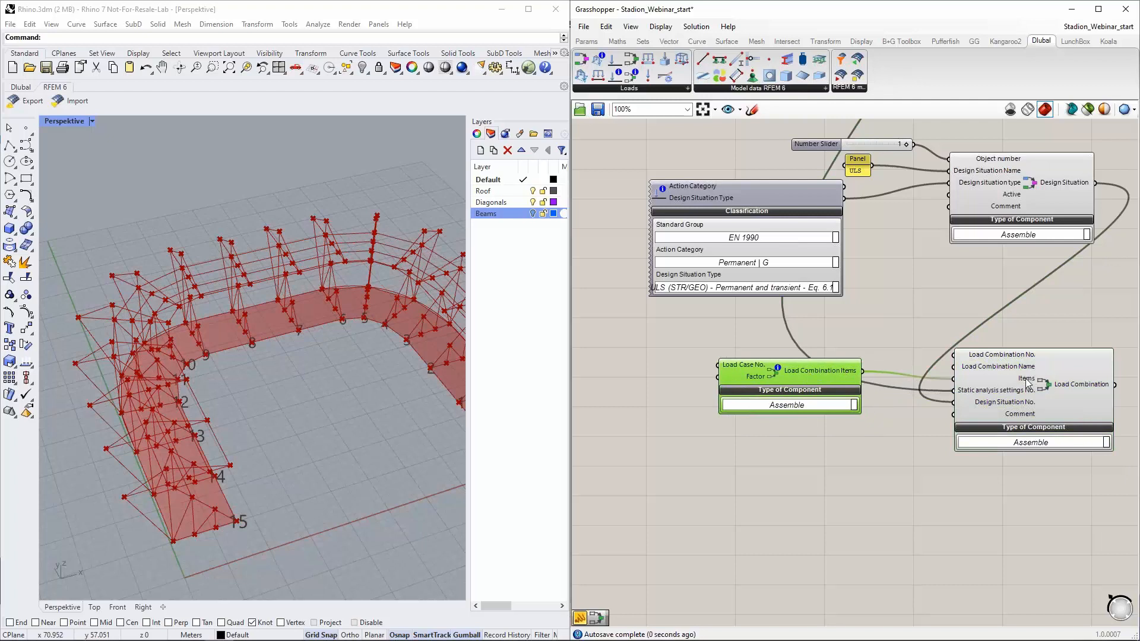
pyautogui.moveTo(789, 374); pyautogui.dragTo(814, 382)
# Add a text panel beside the Load Combination Items component and make it treat each line as a separate item.
pyautogui.scroll(3, 639, 397)
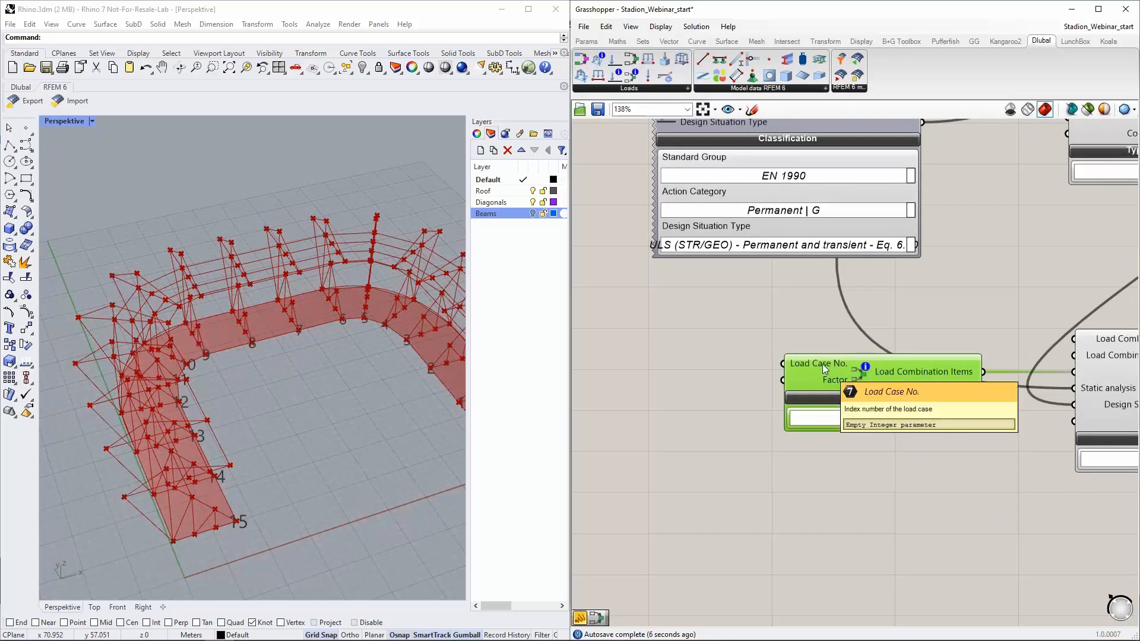
pyautogui.moveTo(816, 369)
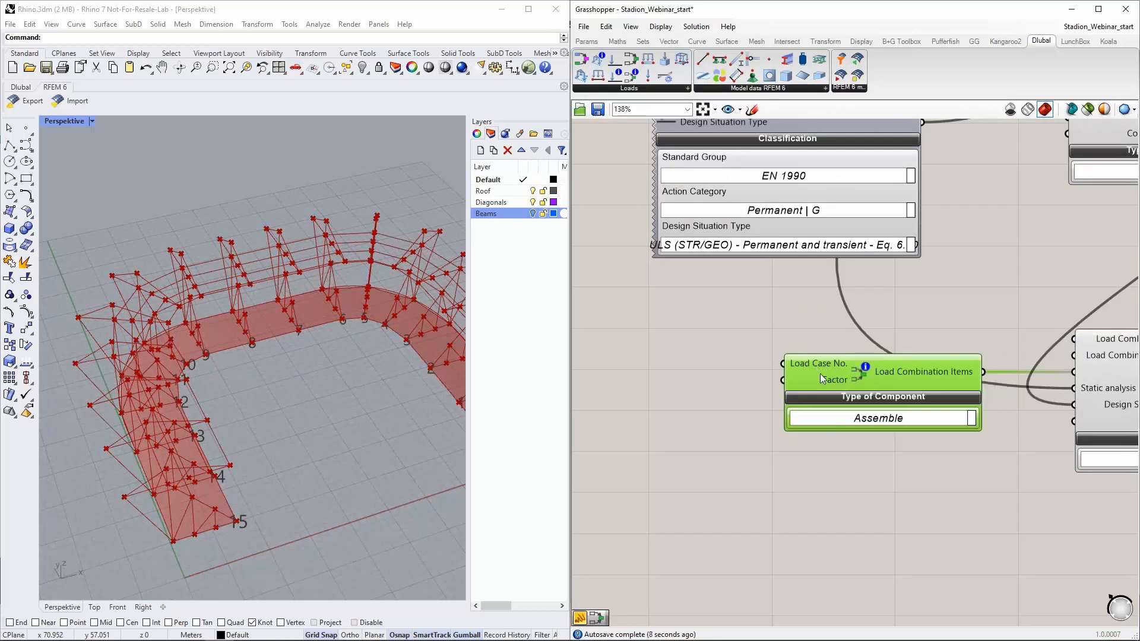
pyautogui.scroll(-3, 960, 382)
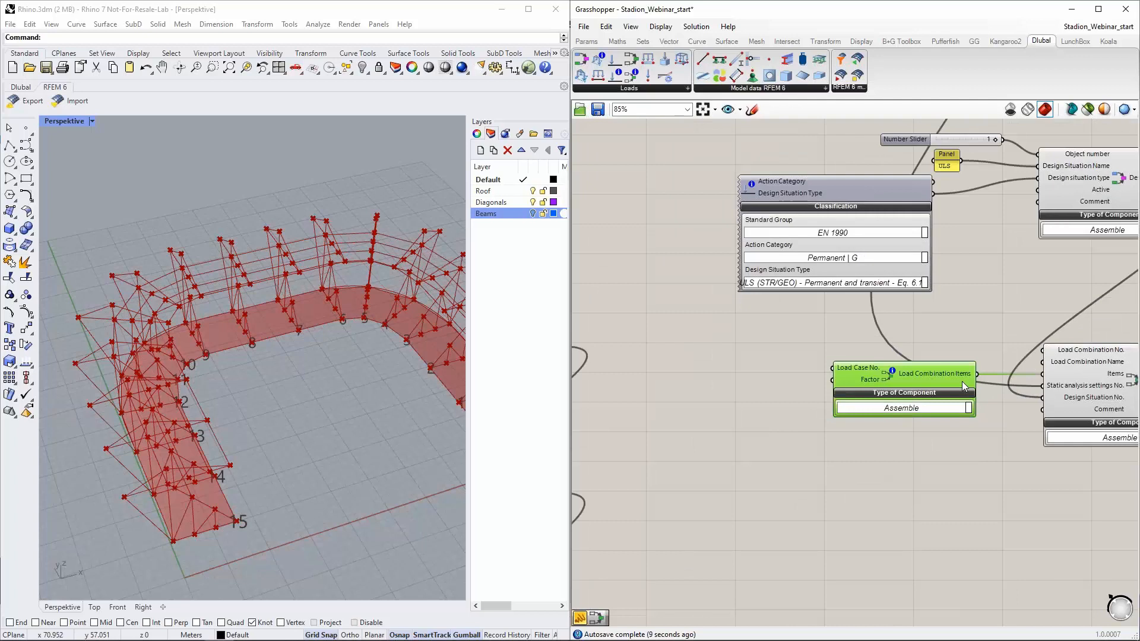
pyautogui.doubleClick(732, 373)
pyautogui.write('"')
pyautogui.press('Return')
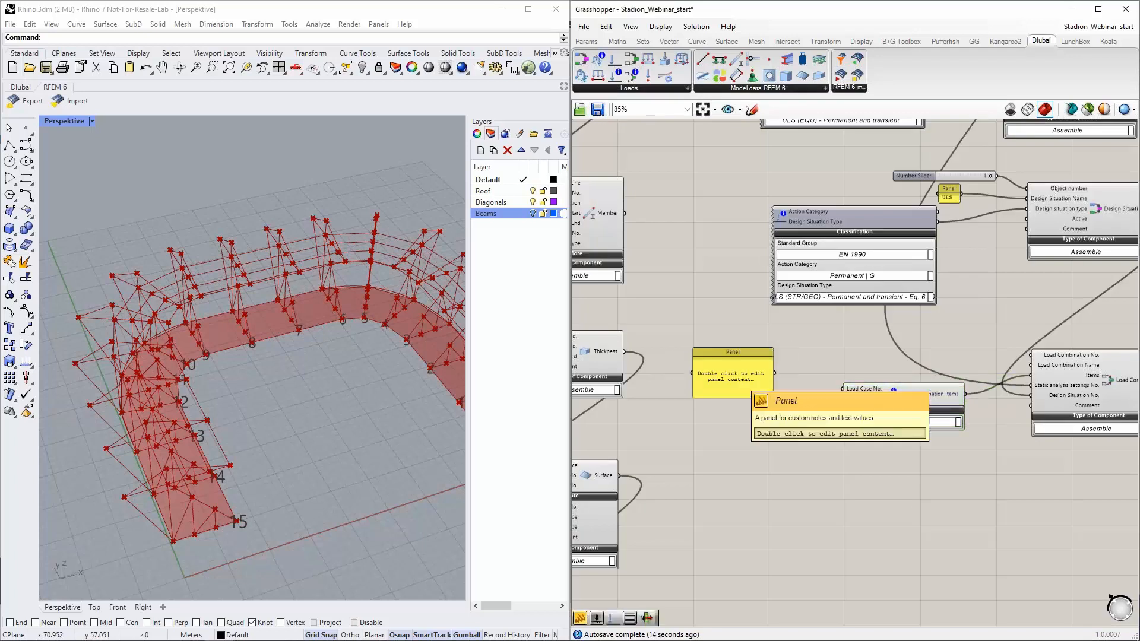
pyautogui.doubleClick(733, 374)
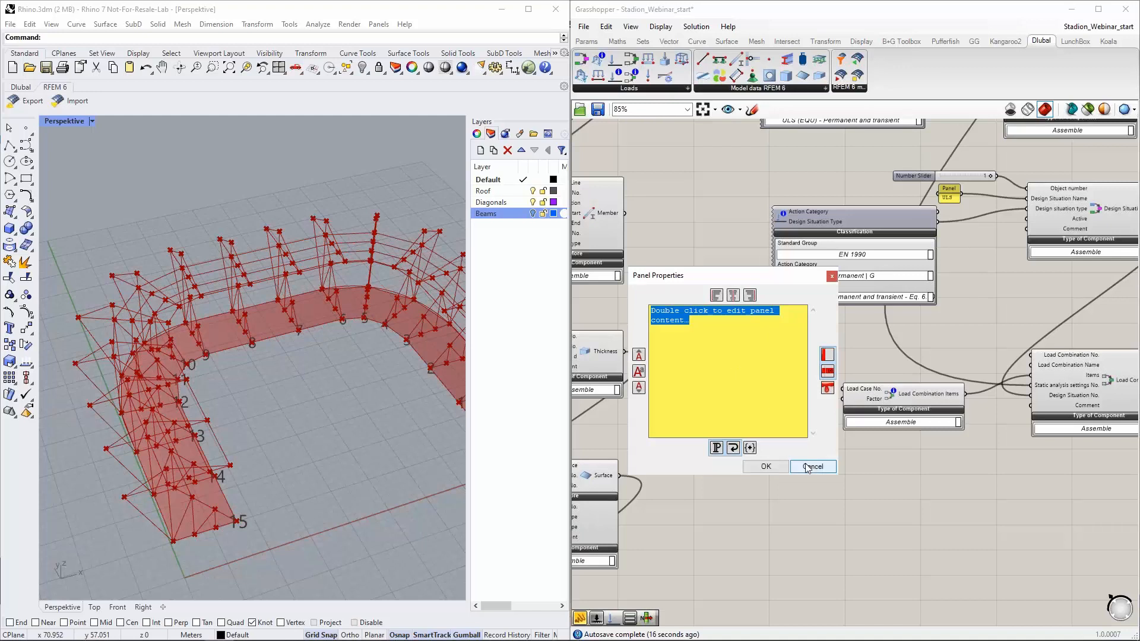
pyautogui.click(810, 469)
pyautogui.rightClick(719, 352)
pyautogui.click(749, 402)
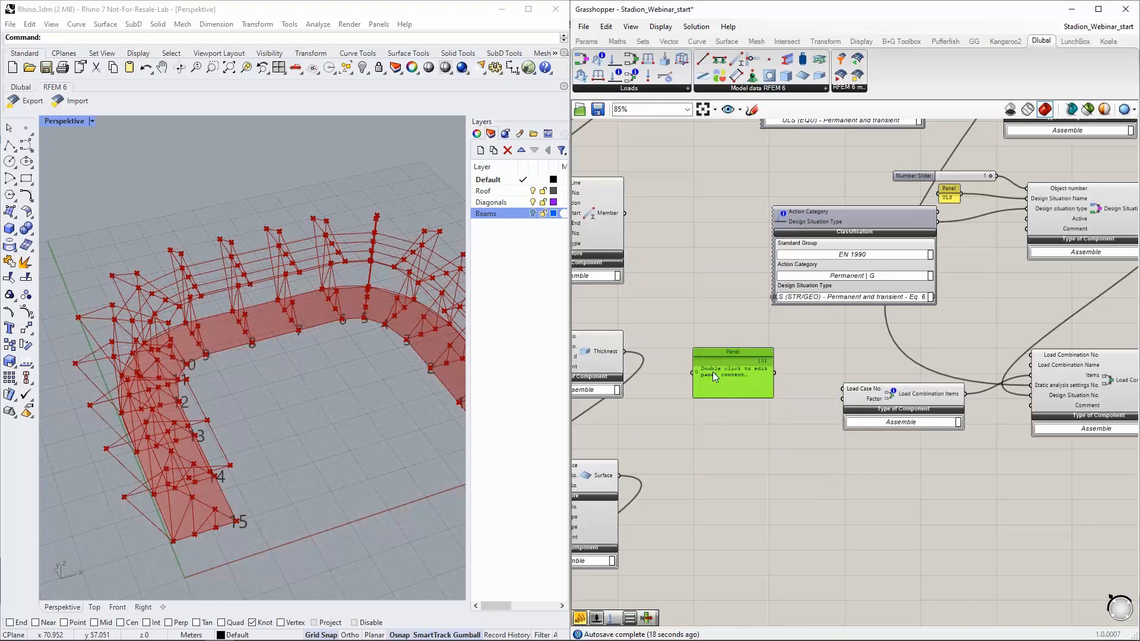
# Enter 1 and 2 on separate lines in the new panel and connect it to the Load Case No. input of Load Combination Items.
pyautogui.doubleClick(713, 372)
pyautogui.write('1')
pyautogui.press('Return')
pyautogui.write('2')
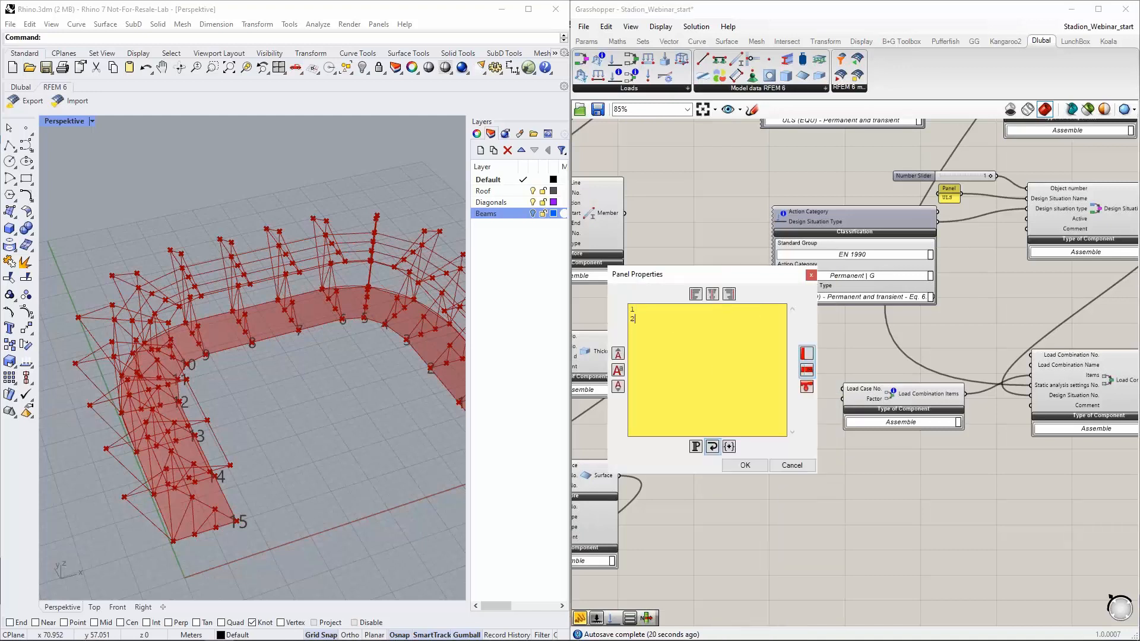
pyautogui.click(745, 465)
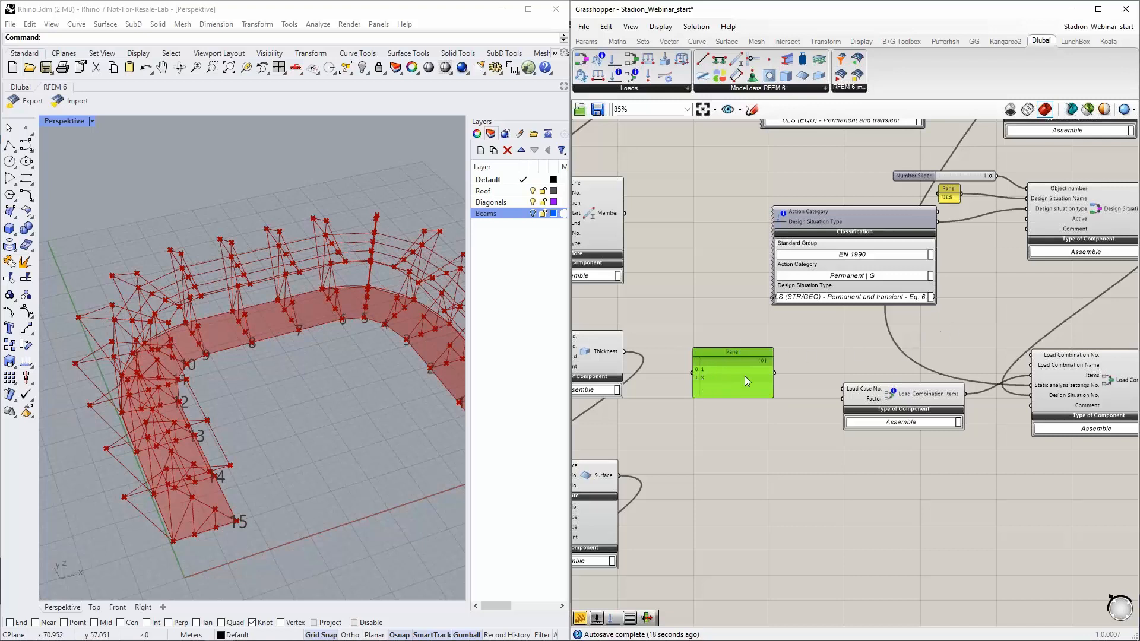
pyautogui.moveTo(737, 430); pyautogui.dragTo(760, 377, button='right')
pyautogui.moveTo(797, 320); pyautogui.dragTo(864, 336)
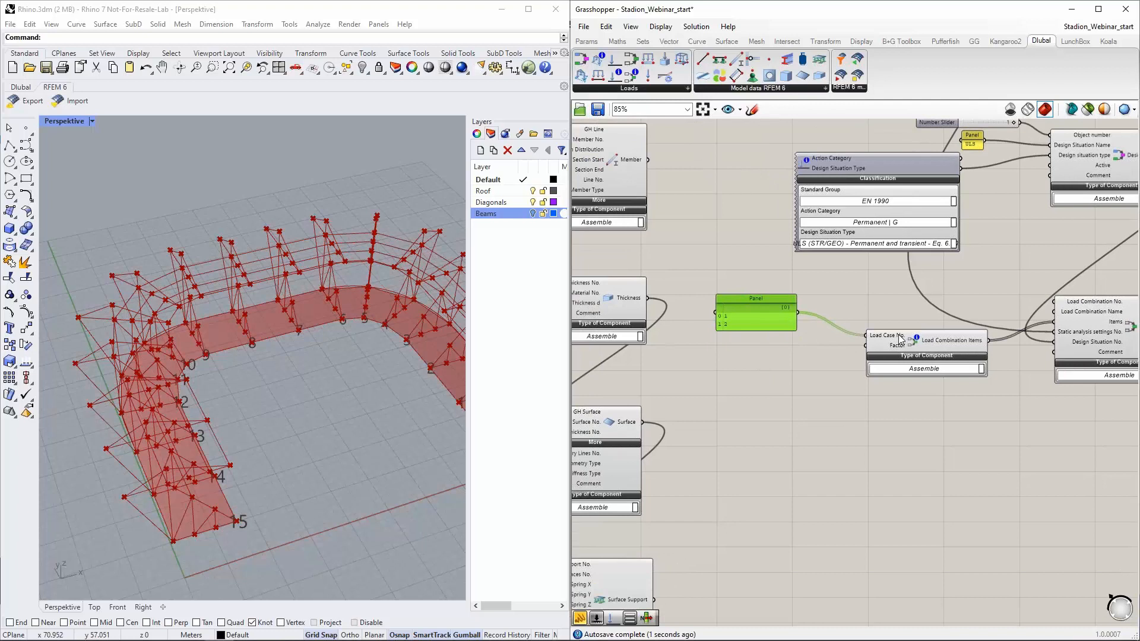
pyautogui.click(798, 360)
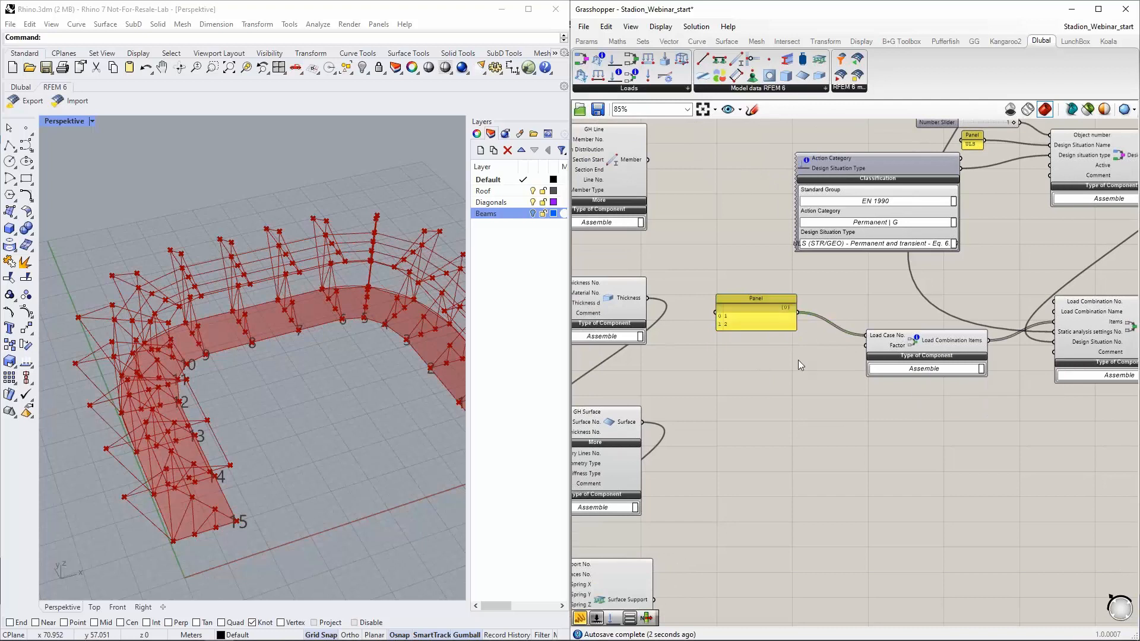
# Duplicate the load case number panel and place the copy directly beneath the original.
pyautogui.click(730, 302)
pyautogui.hotkey('ctrl', 'c')
pyautogui.hotkey('ctrl', 'v')
pyautogui.moveTo(750, 337); pyautogui.dragTo(736, 369)
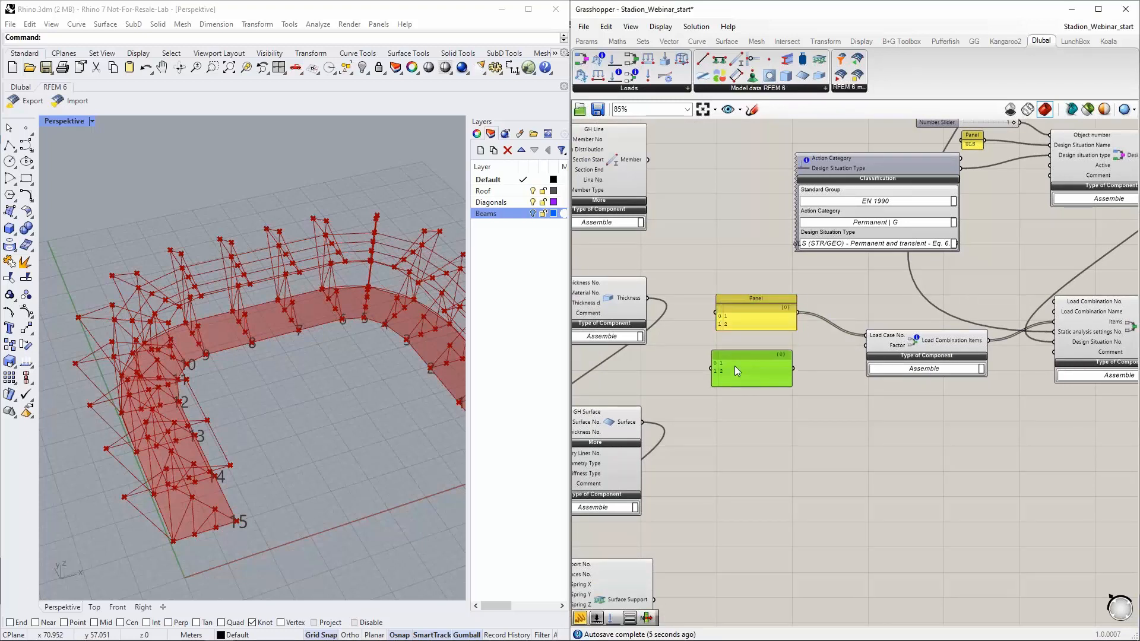
# Enter 1.35 and 1.5 on separate lines in the copied panel and connect it to the Factor input of Load Combination Items.
pyautogui.doubleClick(735, 366)
pyautogui.write('1.35')
pyautogui.press('Return')
pyautogui.write('1.5')
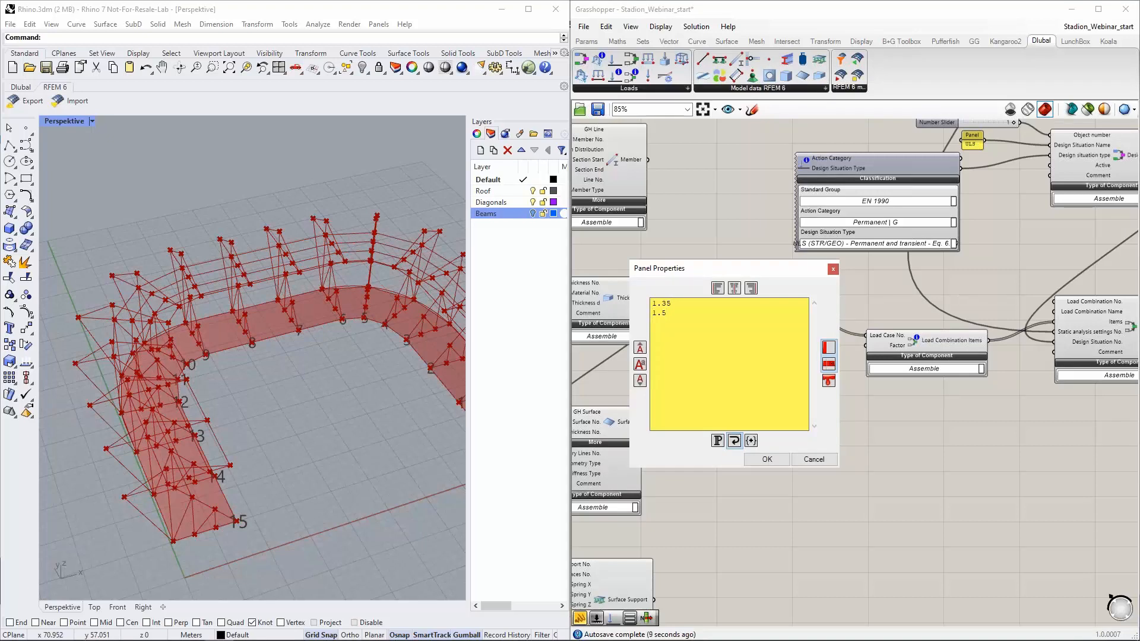
pyautogui.click(767, 459)
pyautogui.moveTo(870, 352); pyautogui.dragTo(868, 350)
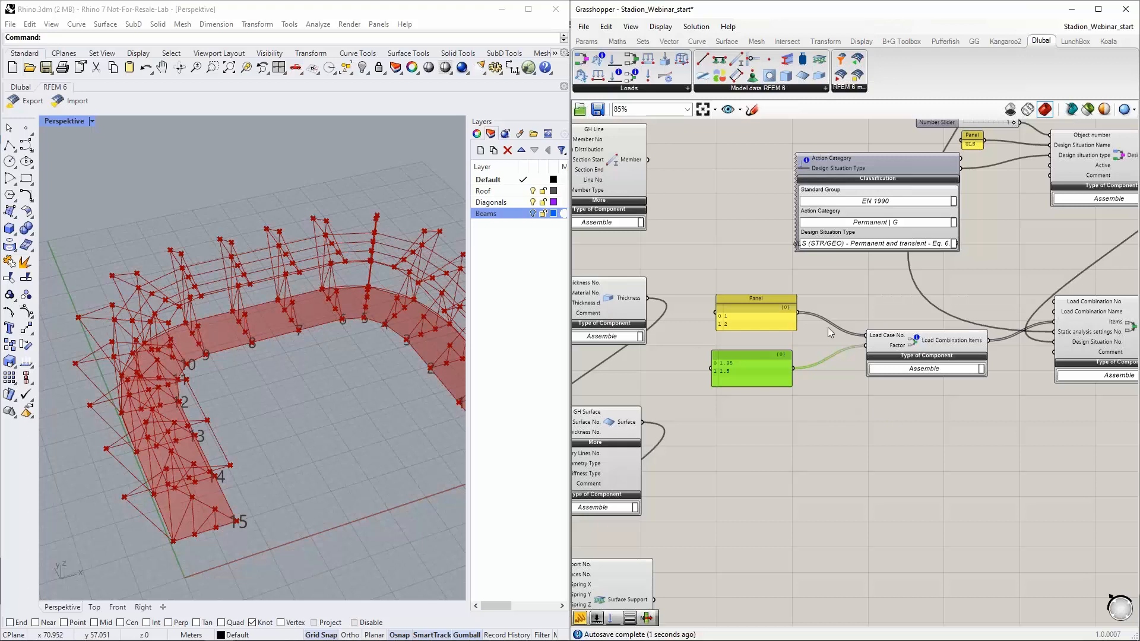
# Move the load case number and factor panels into alignment closer to the Load Combination Items component.
pyautogui.moveTo(925, 405); pyautogui.dragTo(802, 410, button='right')
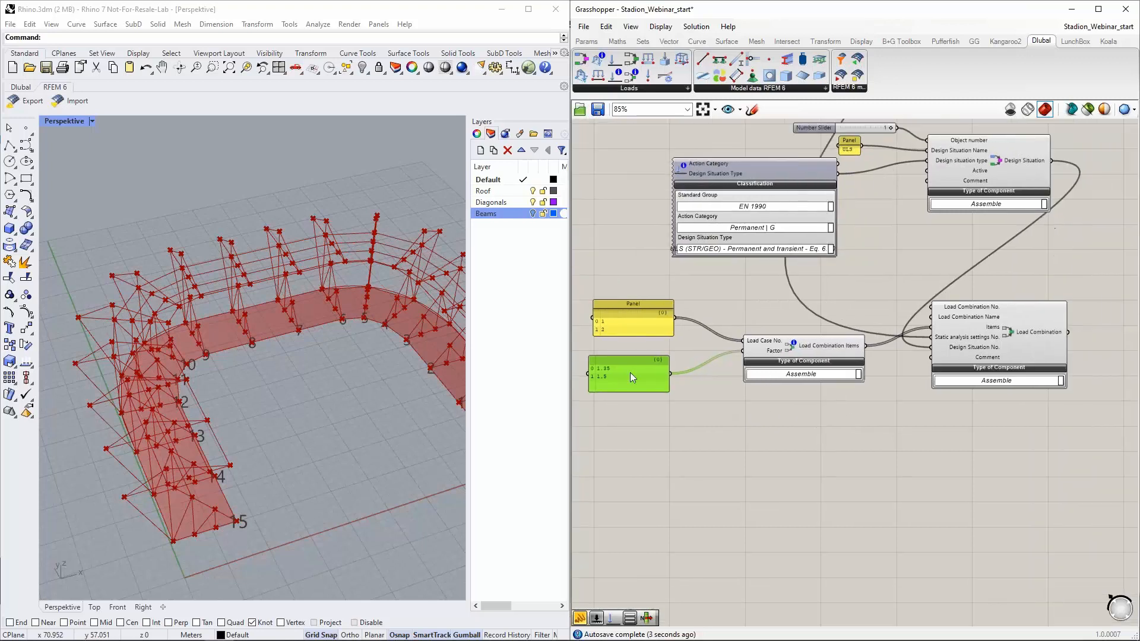
pyautogui.moveTo(653, 323); pyautogui.dragTo(683, 327)
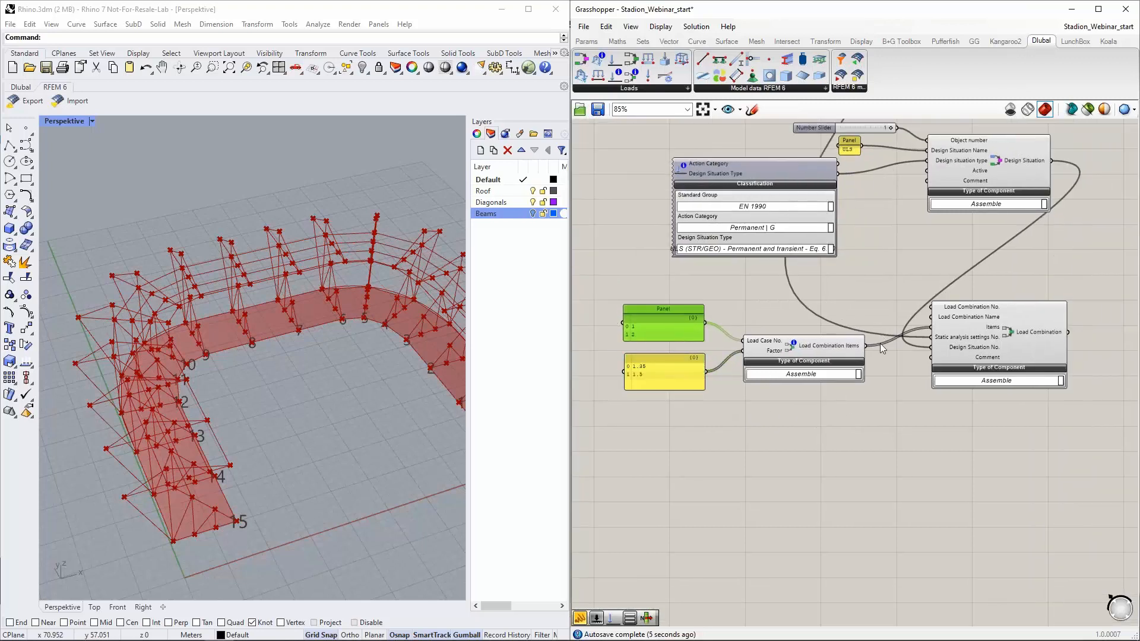
pyautogui.scroll(-3, 1042, 340)
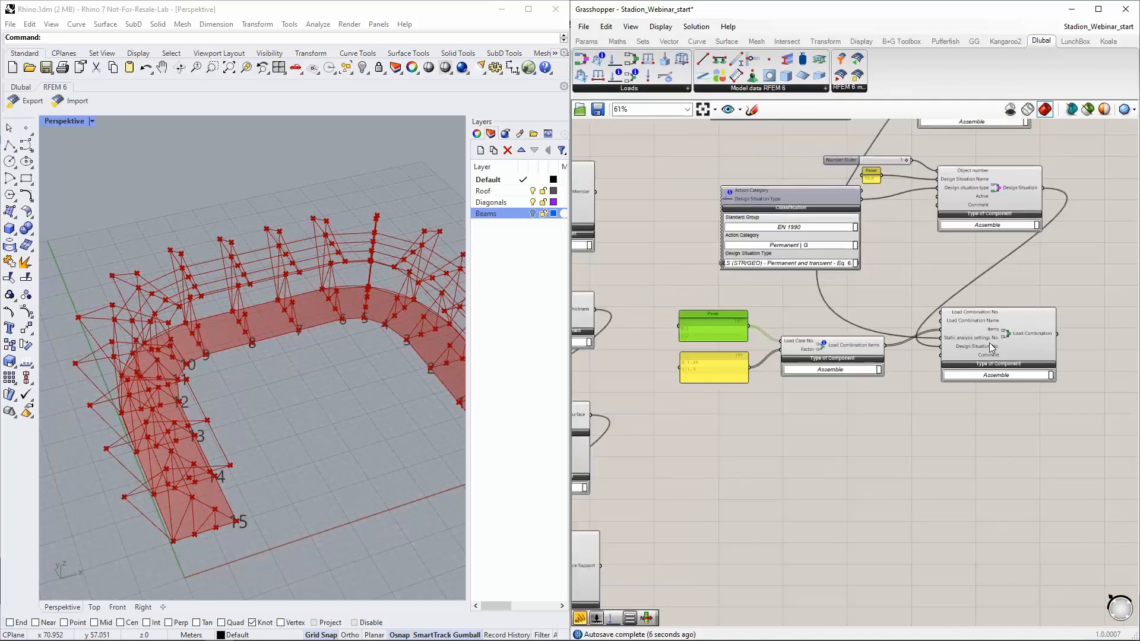
pyautogui.scroll(3, 963, 329)
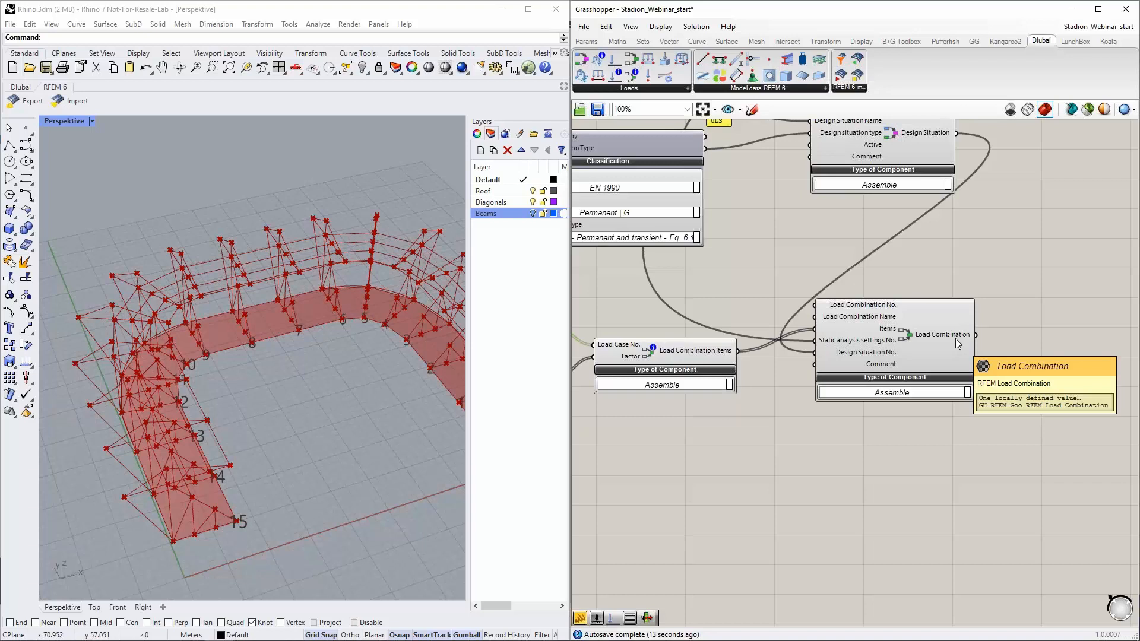
# Examine the Load Case components in the prepared orange Load Combination group and their connected inputs.
pyautogui.scroll(-2, 885, 264)
pyautogui.moveTo(918, 290); pyautogui.dragTo(918, 372, button='right')
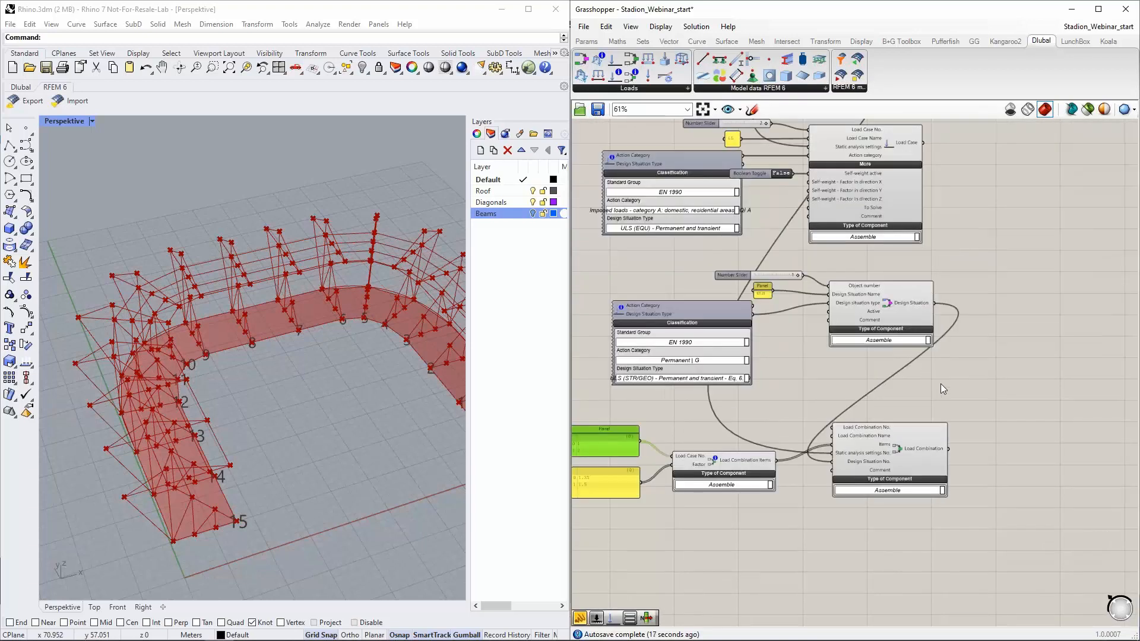
pyautogui.scroll(-3, 940, 384)
pyautogui.moveTo(983, 269); pyautogui.dragTo(957, 460, button='right')
pyautogui.scroll(-2, 956, 462)
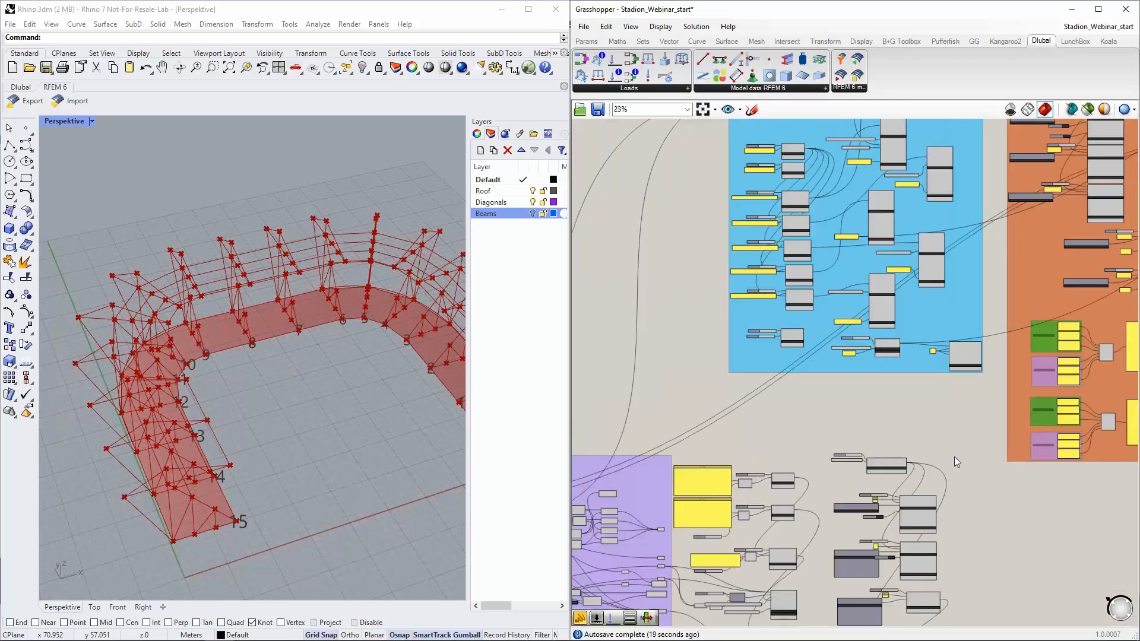
pyautogui.scroll(5, 785, 190)
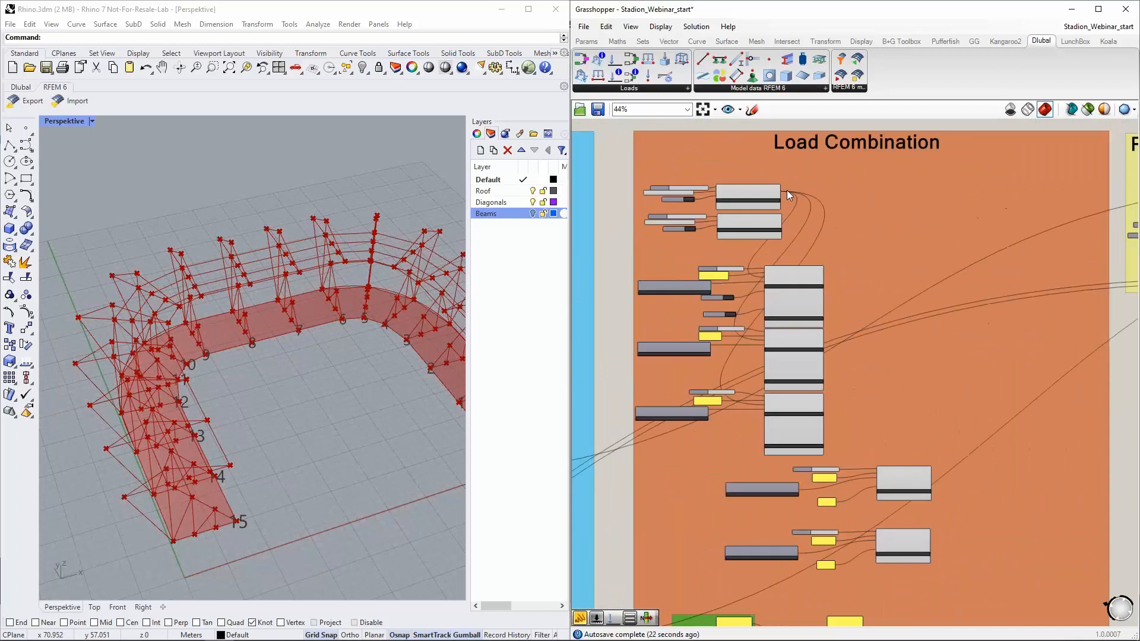
pyautogui.scroll(1, 799, 245)
pyautogui.moveTo(954, 446); pyautogui.dragTo(962, 197, button='right')
pyautogui.scroll(-2, 963, 205)
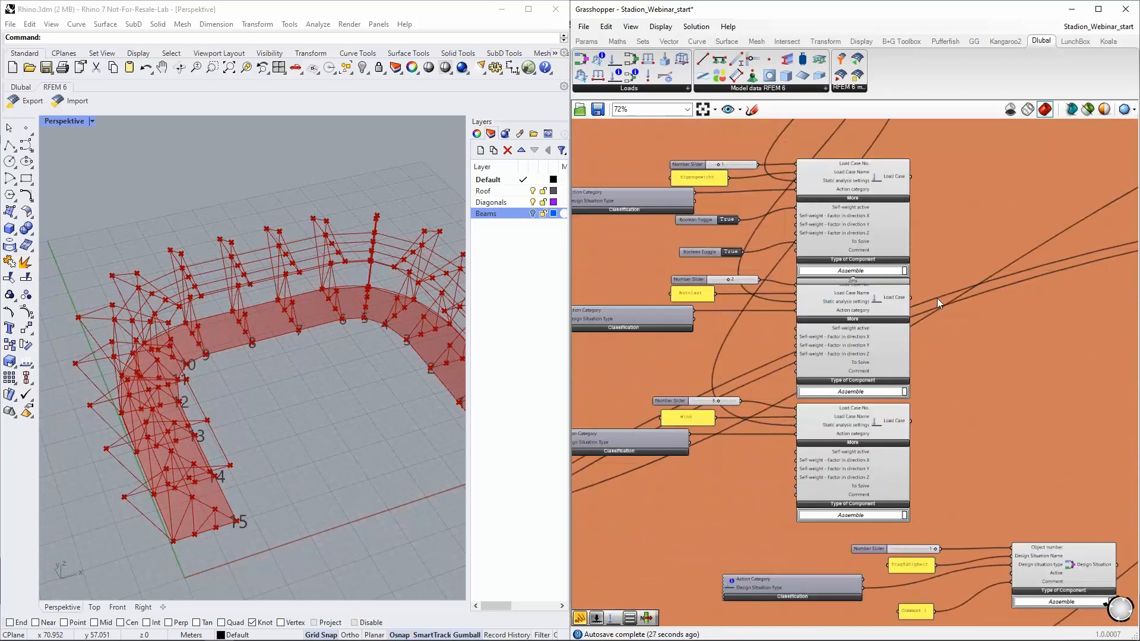
pyautogui.moveTo(916, 316); pyautogui.dragTo(921, 282, button='right')
pyautogui.click(894, 273)
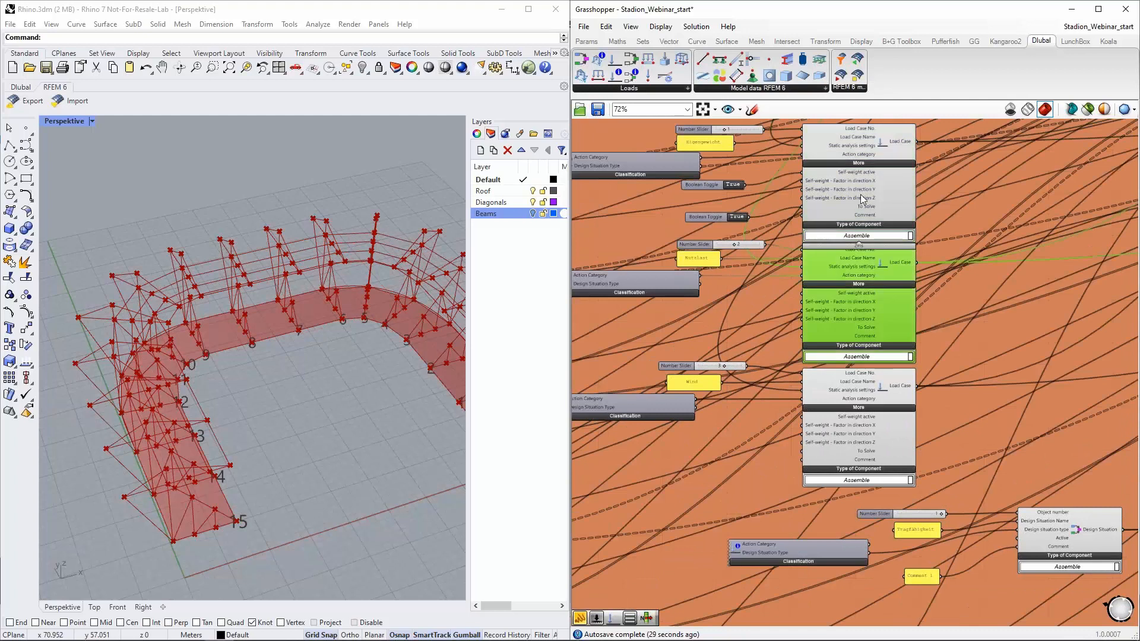
pyautogui.click(892, 177)
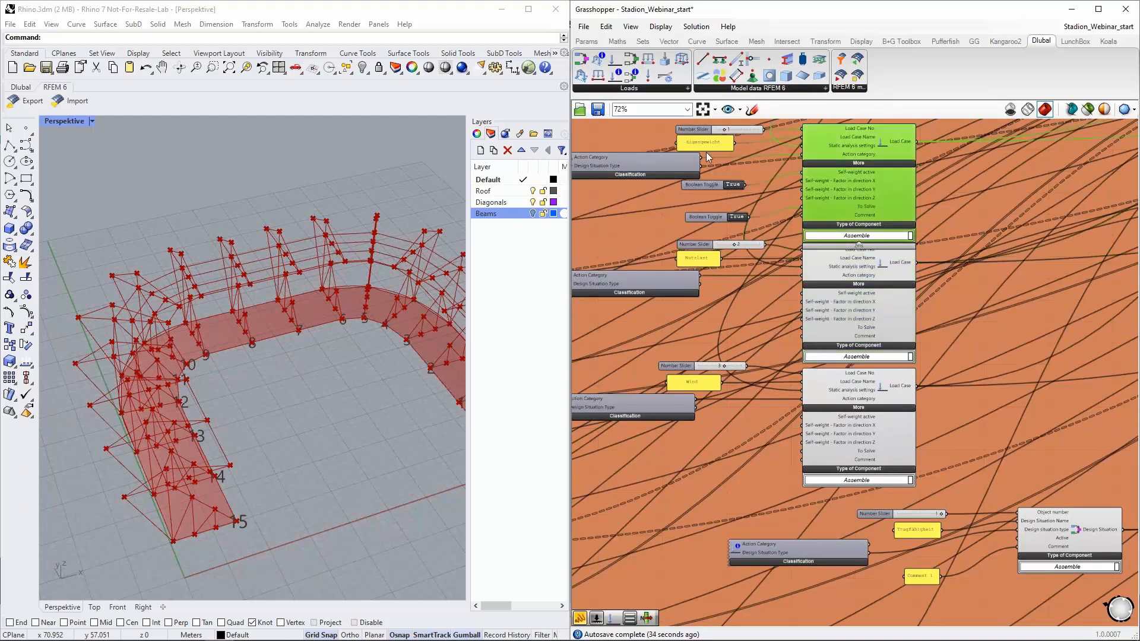
# Inspect the two Design Situation components below the load cases in the prepared group.
pyautogui.moveTo(773, 445); pyautogui.dragTo(640, 201, button='right')
pyautogui.scroll(2, 686, 330)
pyautogui.scroll(-2, 686, 330)
pyautogui.moveTo(906, 351); pyautogui.dragTo(835, 302, button='right')
pyautogui.click(903, 255)
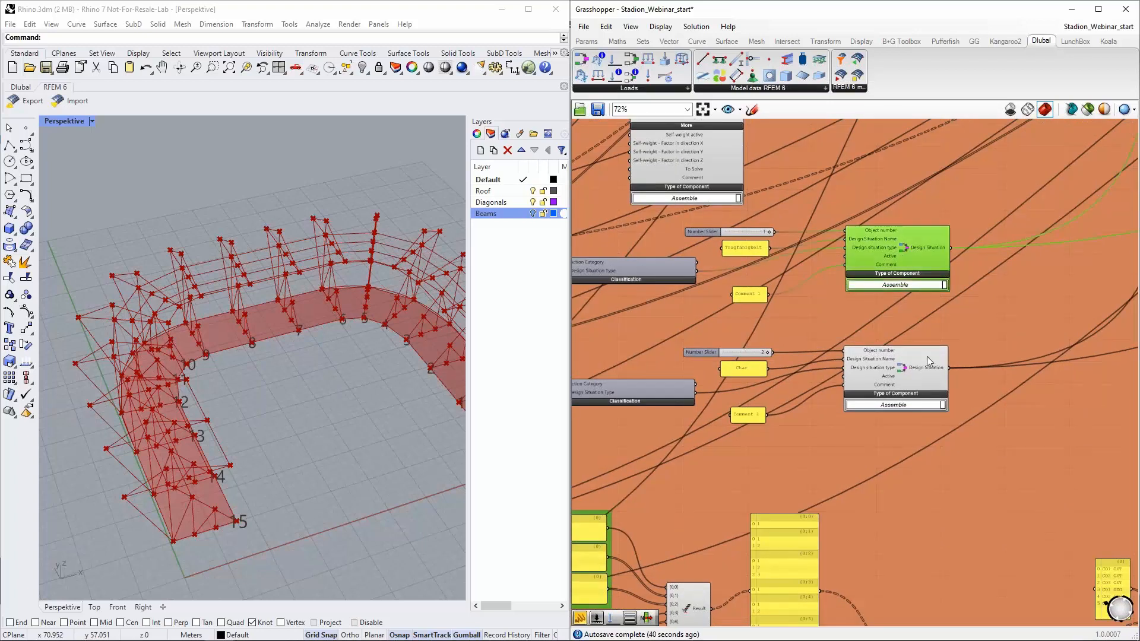
pyautogui.click(917, 364)
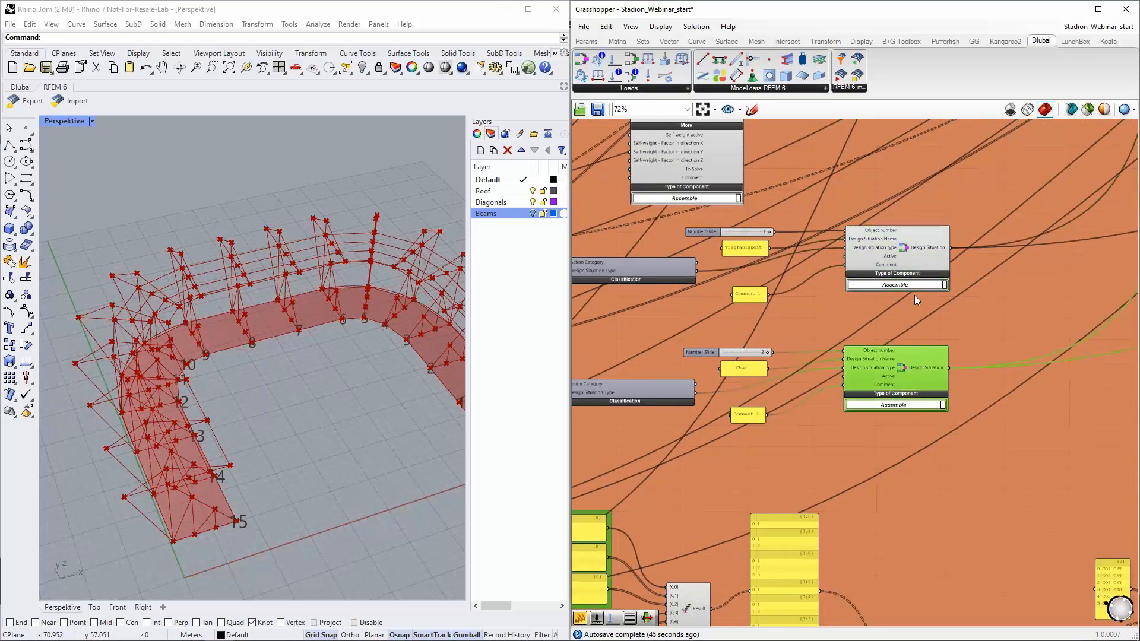
pyautogui.moveTo(946, 340); pyautogui.dragTo(942, 251, button='right')
# Examine the prepared Load Combination component with its name, design situation and comment panels, and the Load Combination Items feeding it.
pyautogui.scroll(-1, 943, 261)
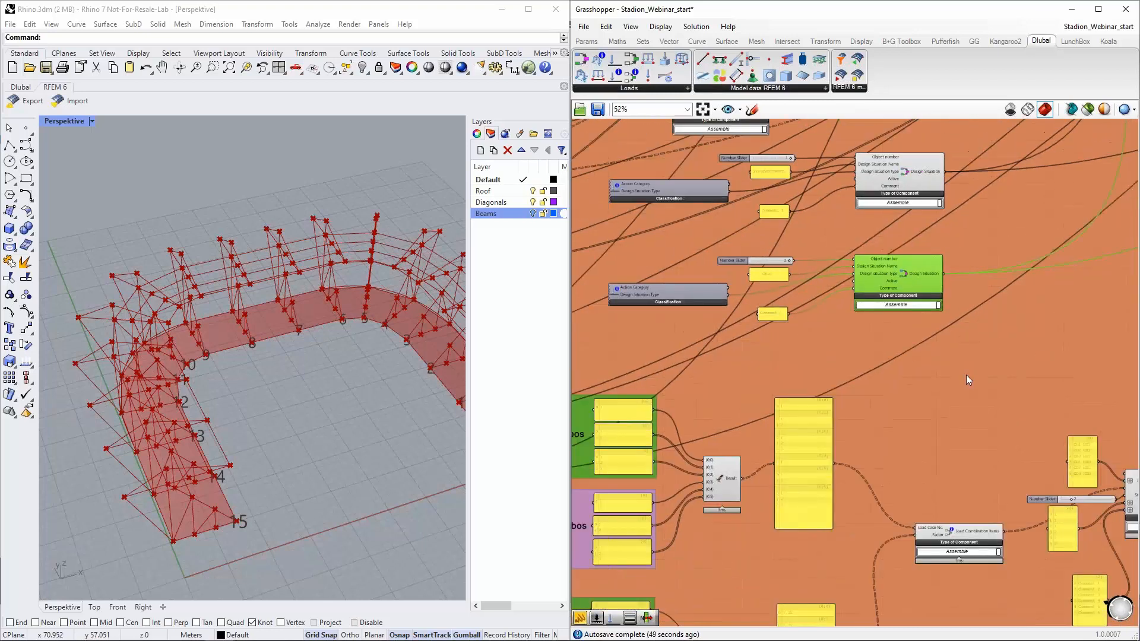
pyautogui.scroll(-1, 968, 376)
pyautogui.scroll(-2, 963, 372)
pyautogui.moveTo(954, 341); pyautogui.dragTo(847, 196, button='right')
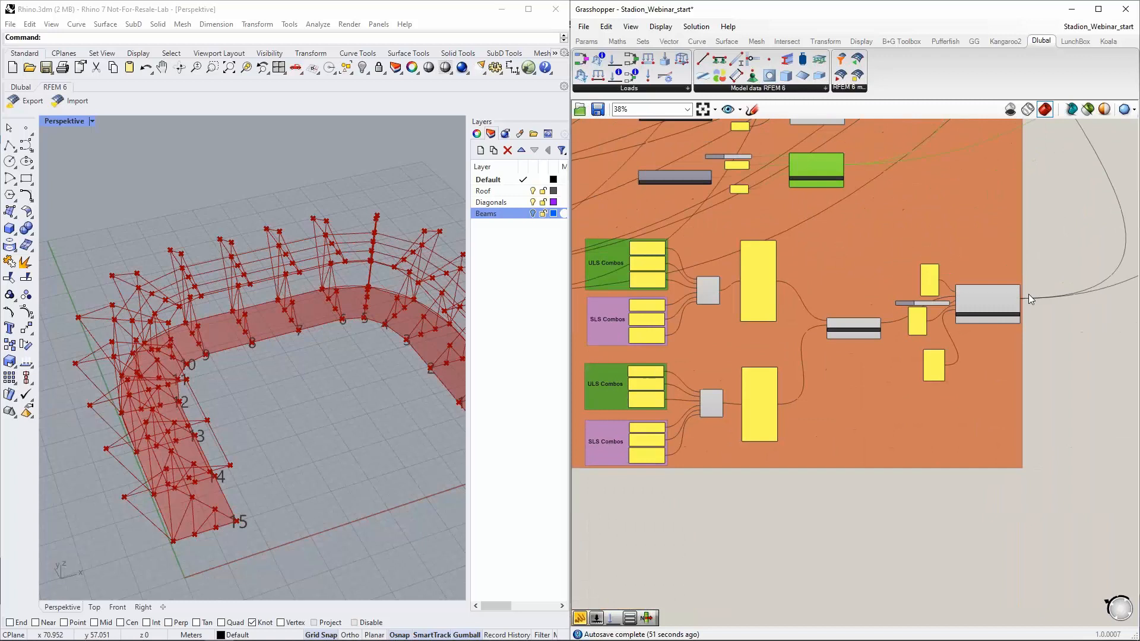
pyautogui.scroll(6, 1028, 294)
pyautogui.click(966, 294)
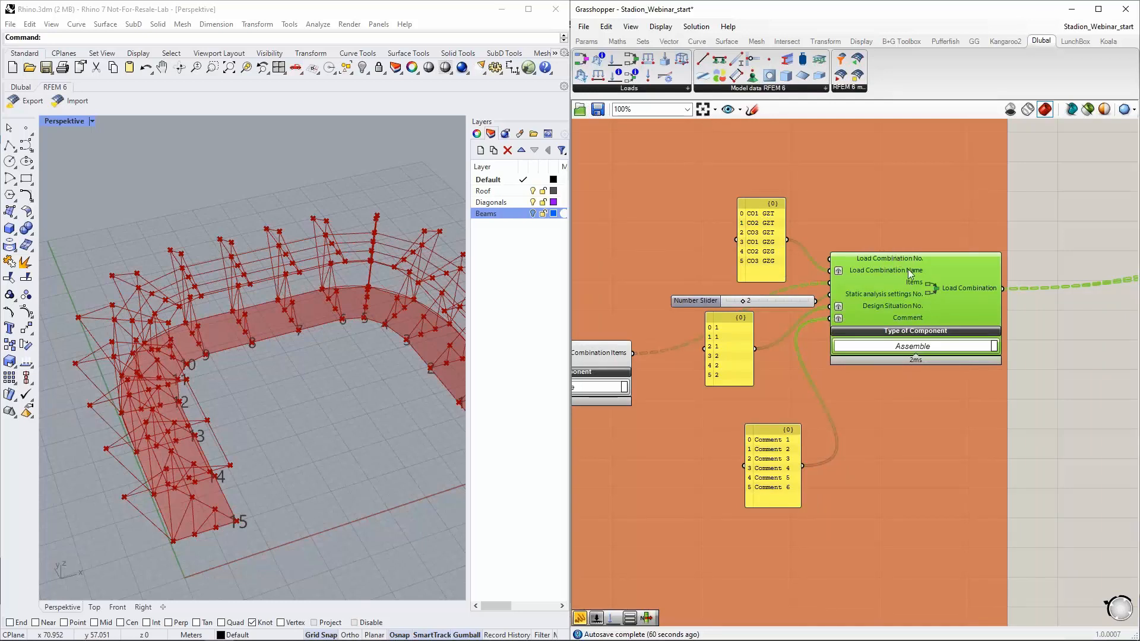
pyautogui.scroll(-5, 900, 262)
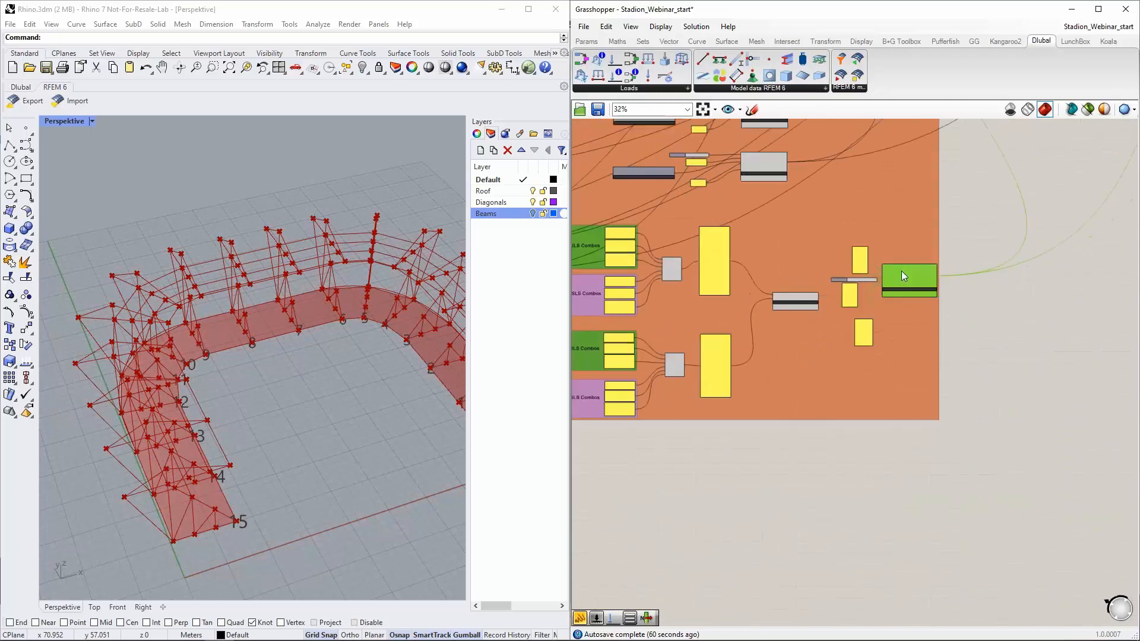
pyautogui.scroll(4, 831, 291)
pyautogui.click(831, 285)
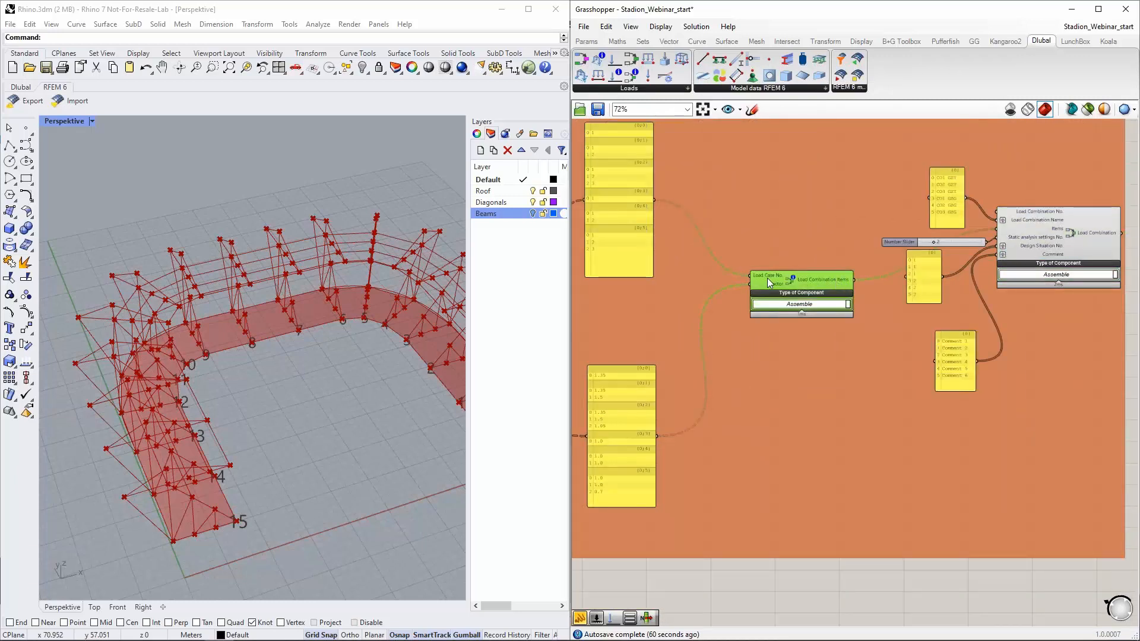
pyautogui.scroll(4, 771, 280)
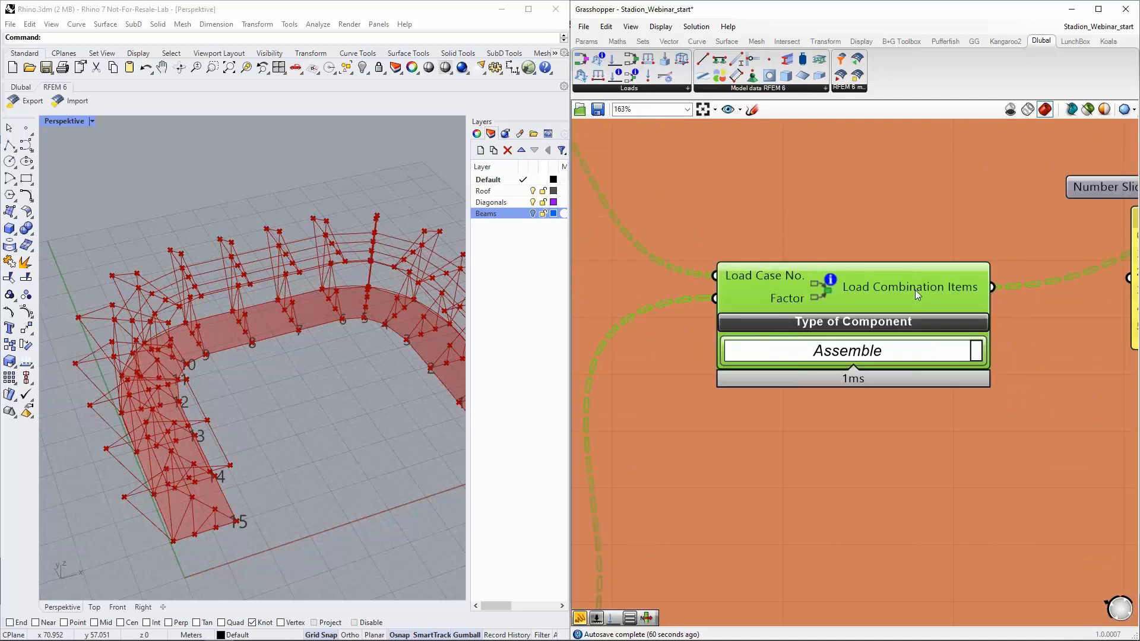
pyautogui.scroll(-6, 921, 291)
# Compare the load case number panels of the first two ULS combos with their matching factor panels.
pyautogui.moveTo(732, 294); pyautogui.dragTo(785, 286, button='right')
pyautogui.scroll(3, 682, 277)
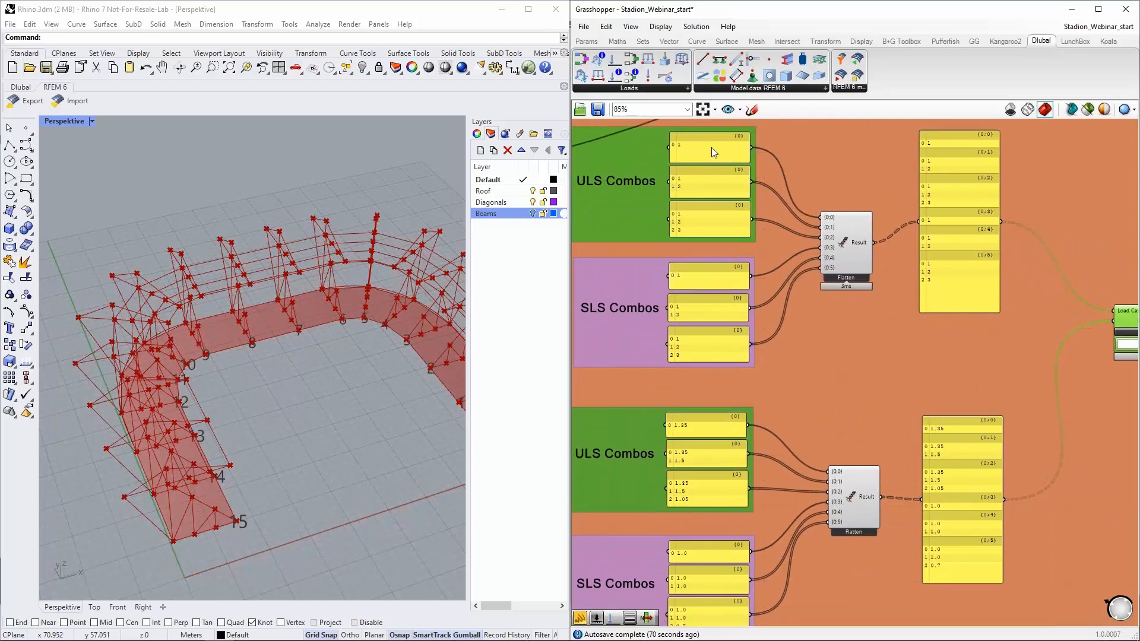
pyautogui.click(711, 147)
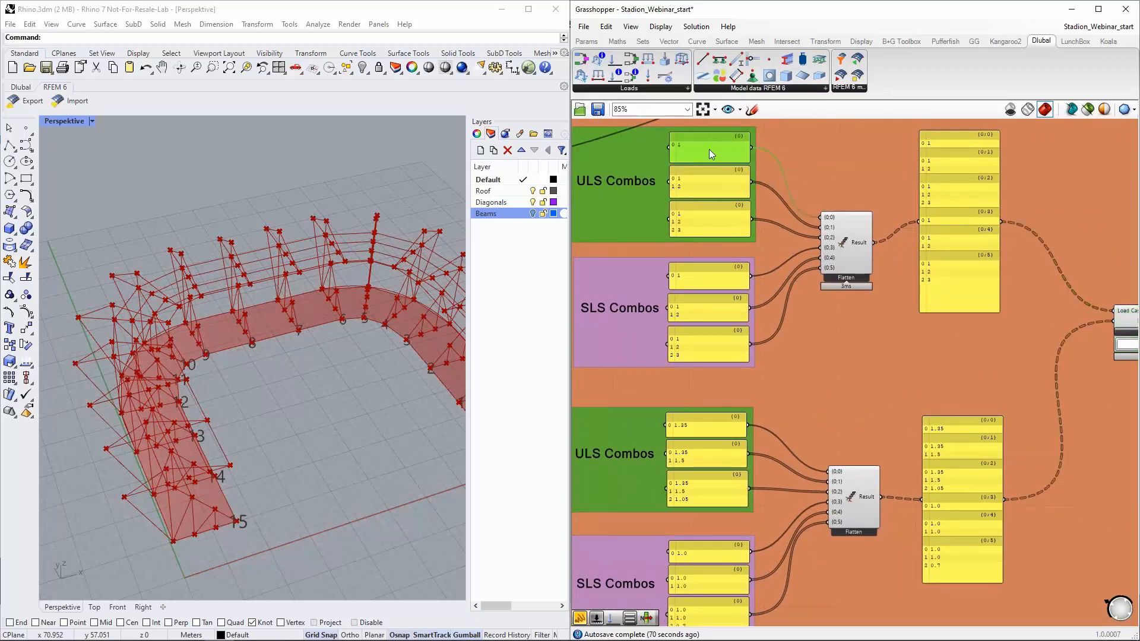
pyautogui.scroll(3, 694, 145)
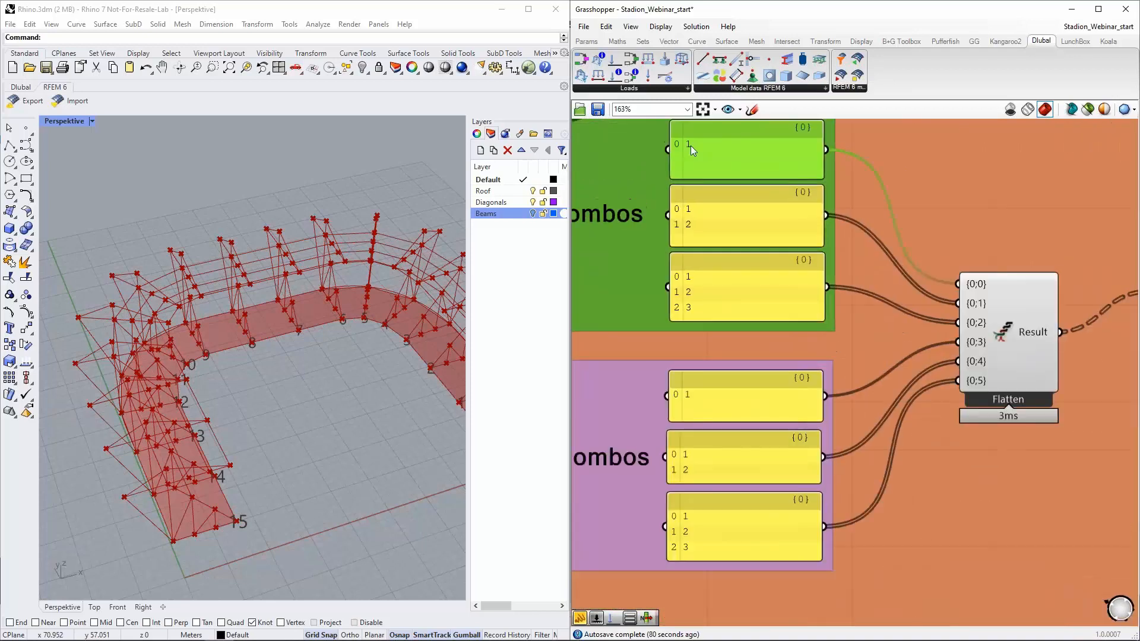
pyautogui.scroll(-2, 692, 146)
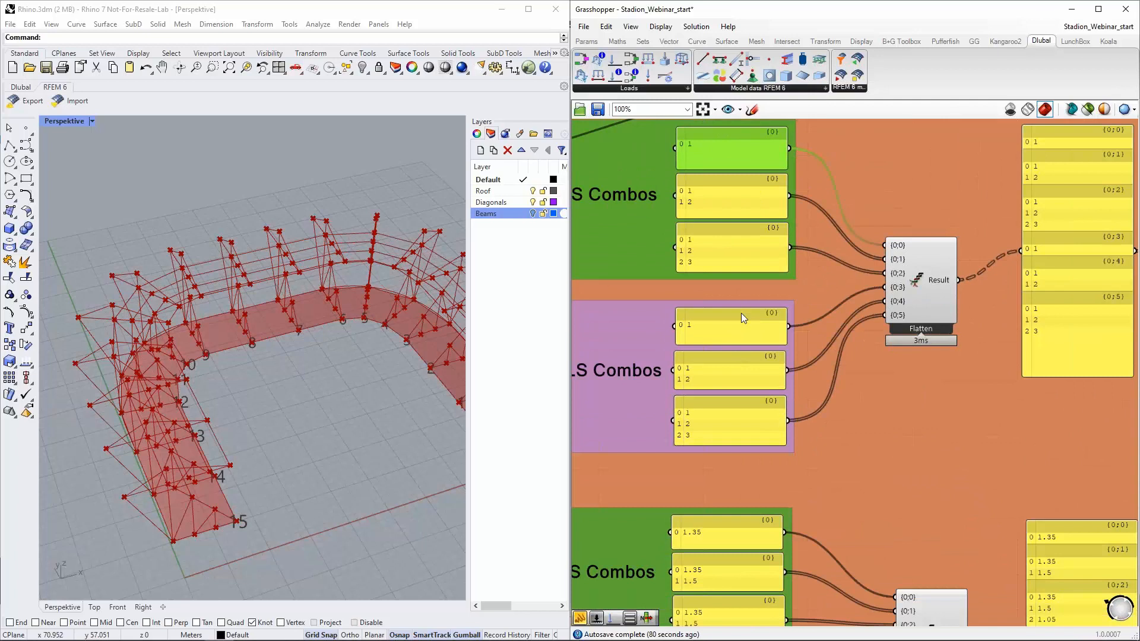
pyautogui.scroll(-1, 743, 302)
pyautogui.click(709, 498)
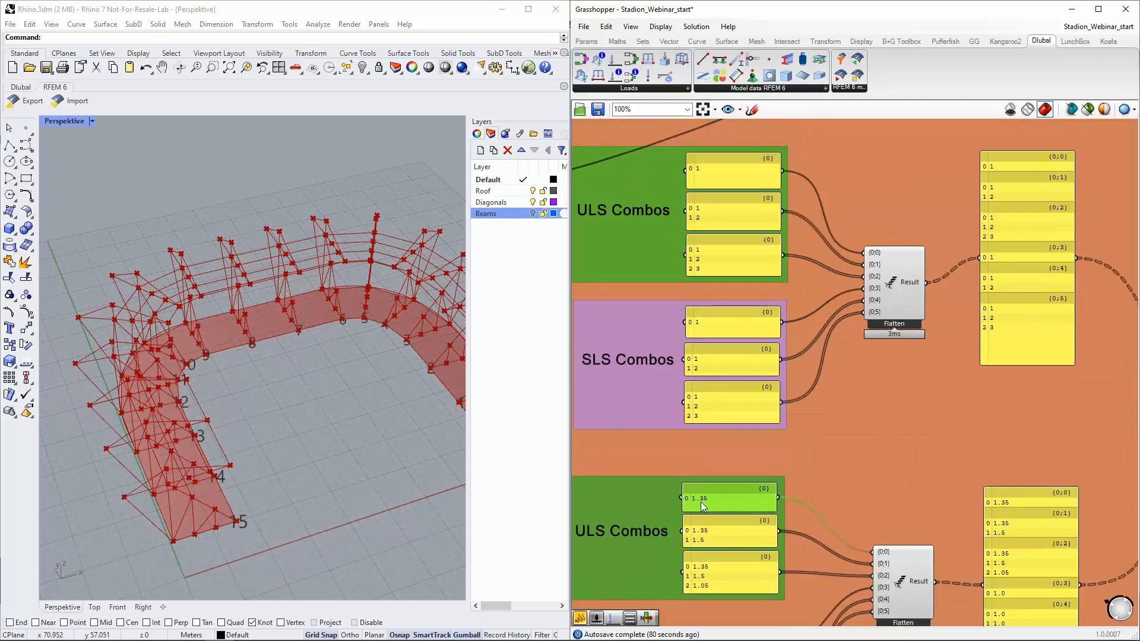
pyautogui.click(697, 214)
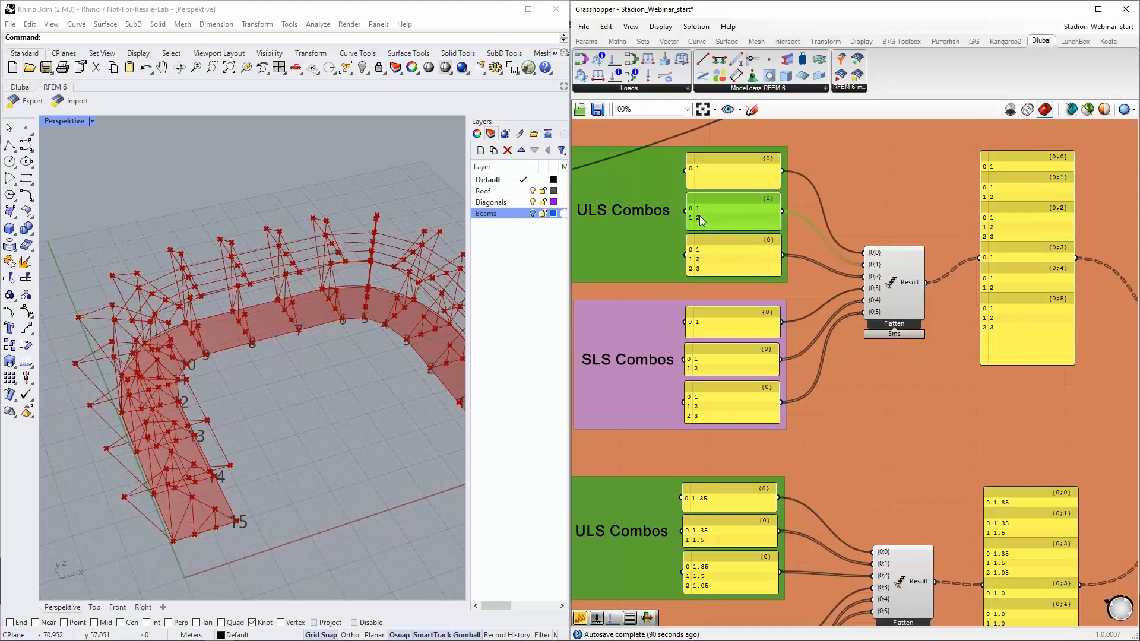
pyautogui.moveTo(830, 412); pyautogui.dragTo(835, 277, button='right')
pyautogui.scroll(4, 706, 392)
pyautogui.click(706, 392)
pyautogui.scroll(-4, 713, 400)
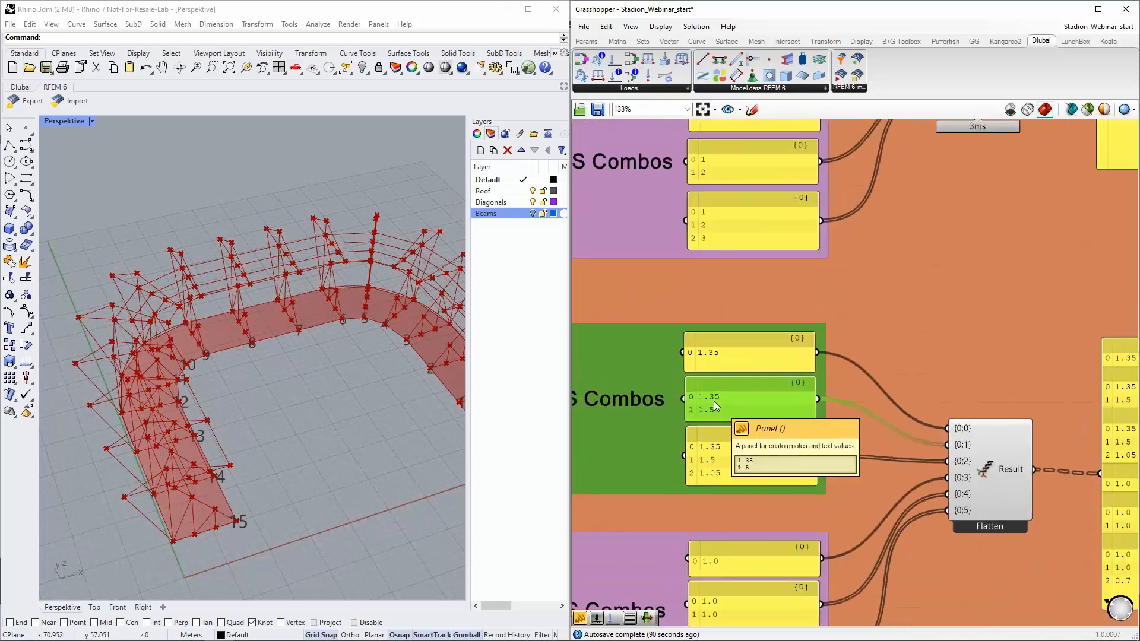
# Compare the third ULS combo's load case numbers with its factors.
pyautogui.moveTo(819, 327); pyautogui.dragTo(816, 419, button='right')
pyautogui.scroll(4, 713, 251)
pyautogui.click(712, 237)
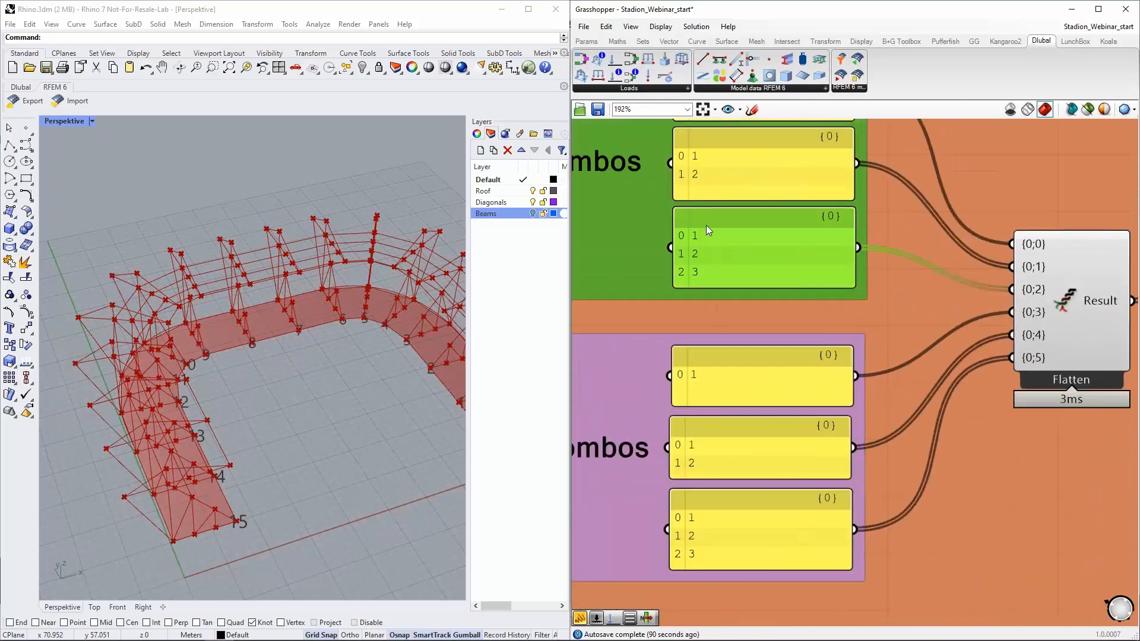
pyautogui.moveTo(896, 438); pyautogui.dragTo(893, 257, button='right')
pyautogui.scroll(-4, 893, 258)
pyautogui.moveTo(802, 505); pyautogui.dragTo(771, 387, button='right')
pyautogui.scroll(6, 771, 387)
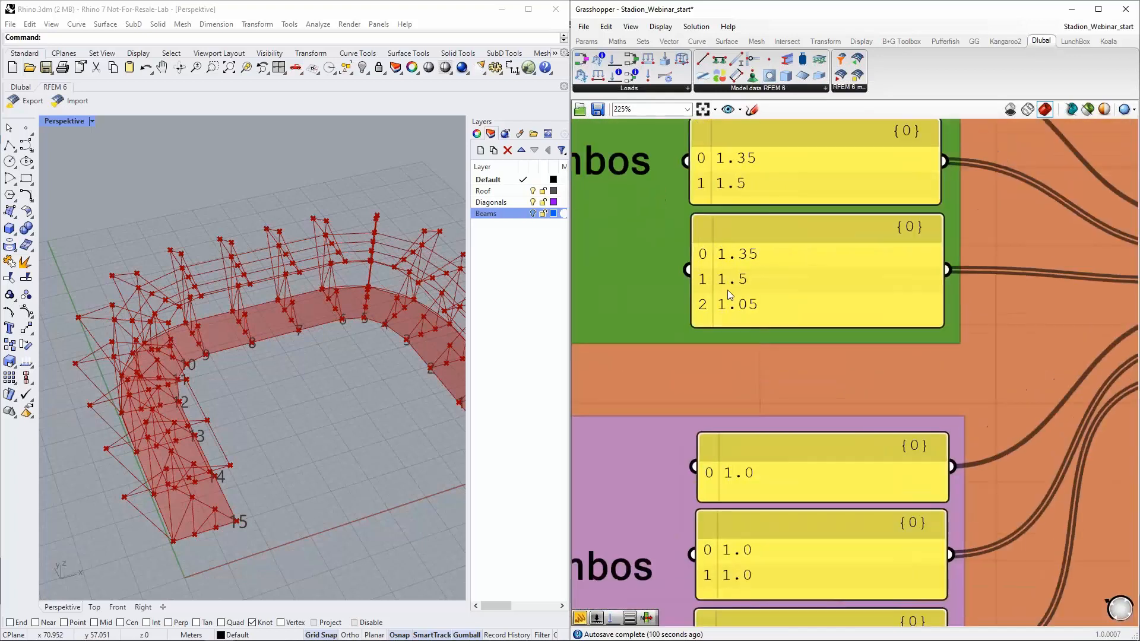
pyautogui.scroll(-7, 730, 304)
pyautogui.scroll(2, 730, 305)
pyautogui.scroll(5, 753, 321)
pyautogui.scroll(-2, 665, 301)
# Review the SLS combo panels and the merged load case and factor lists that feed the Load Combination Items component.
pyautogui.moveTo(664, 293); pyautogui.dragTo(722, 299, button='right')
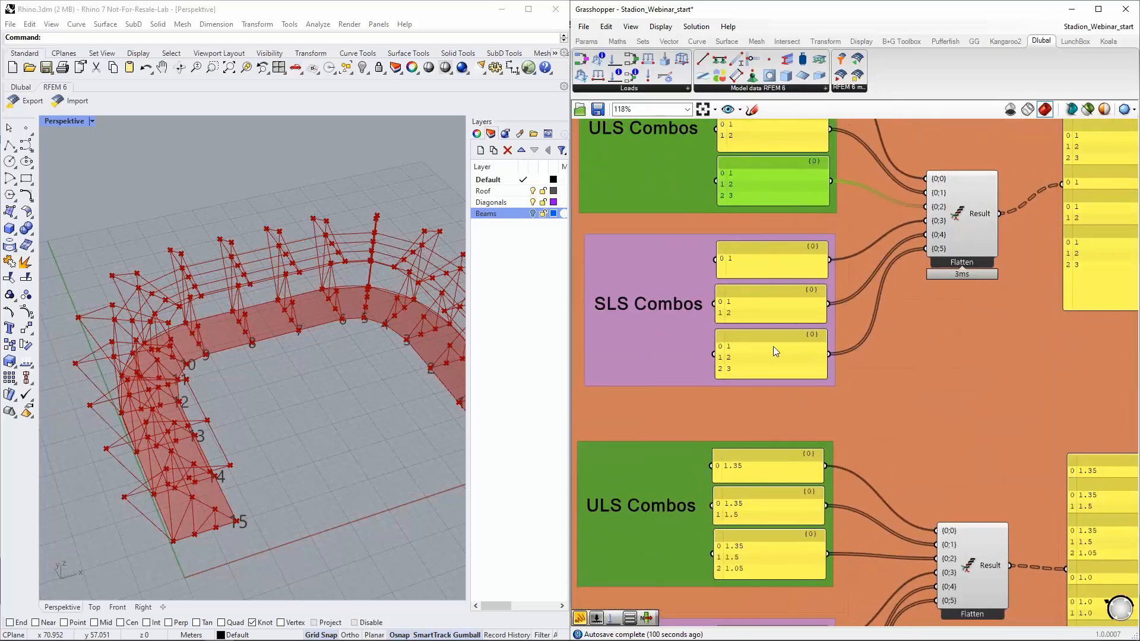
pyautogui.scroll(-3, 820, 364)
pyautogui.moveTo(771, 584); pyautogui.dragTo(778, 346, button='right')
pyautogui.scroll(3, 778, 345)
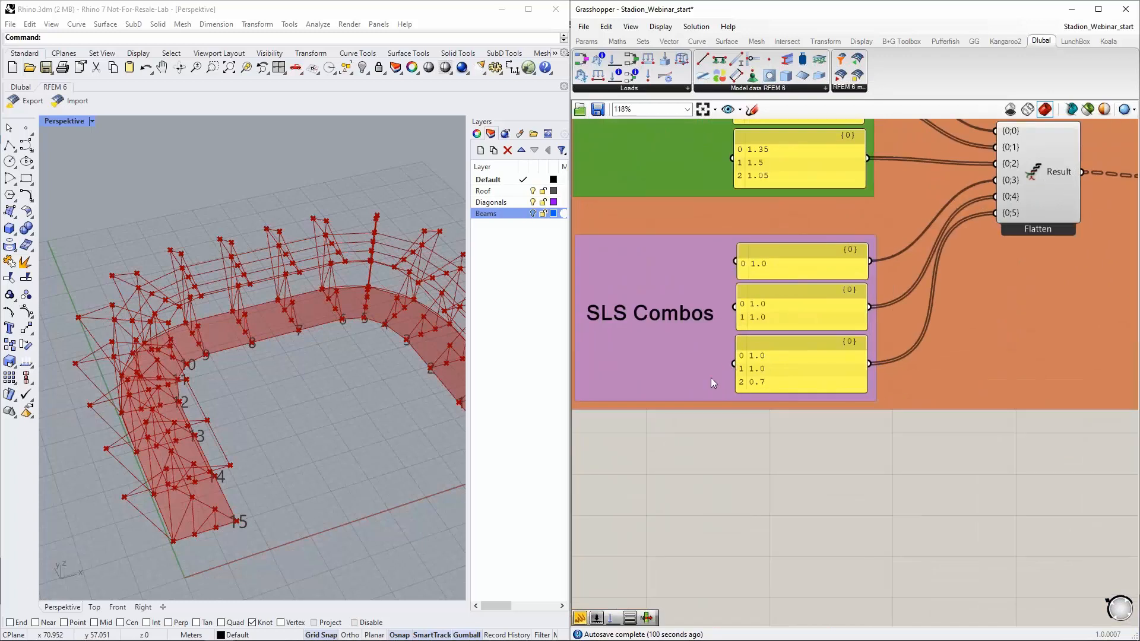
pyautogui.scroll(-6, 710, 378)
pyautogui.moveTo(881, 218); pyautogui.dragTo(756, 275, button='right')
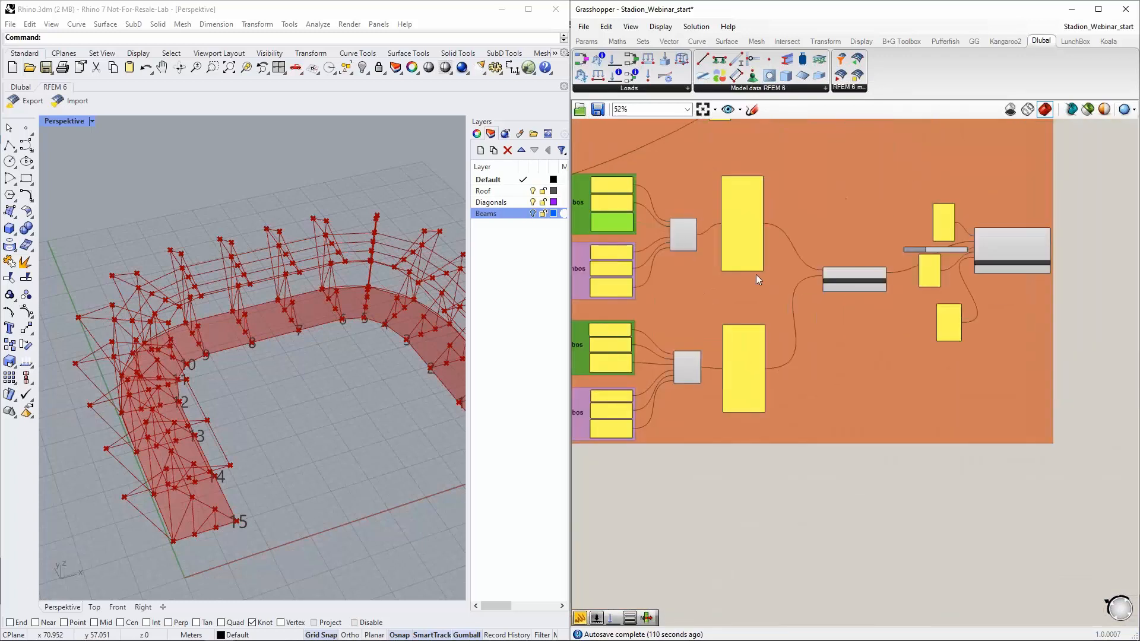
pyautogui.scroll(5, 756, 276)
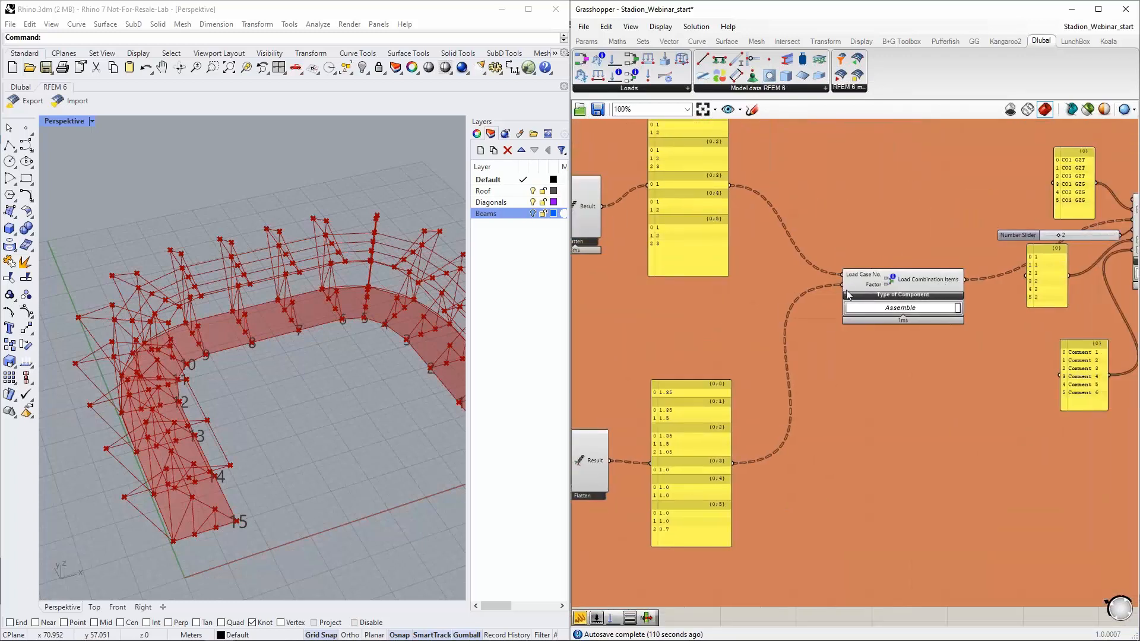
pyautogui.scroll(-6, 777, 294)
pyautogui.moveTo(954, 224); pyautogui.dragTo(919, 365, button='right')
pyautogui.scroll(-3, 948, 366)
pyautogui.moveTo(850, 496); pyautogui.dragTo(828, 429, button='right')
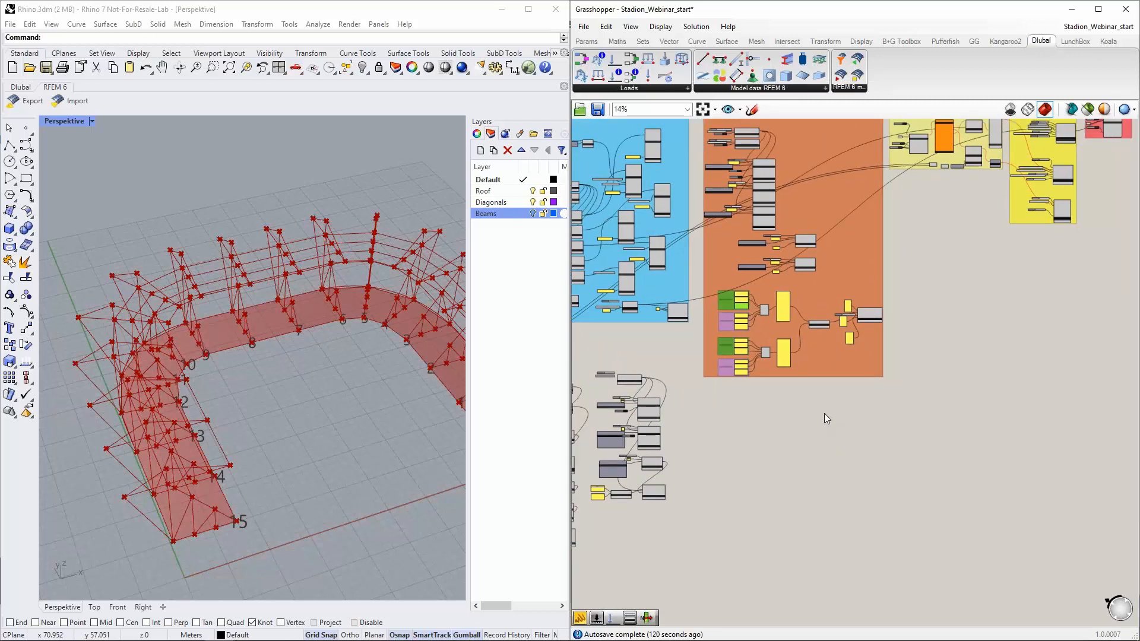
# Place a Member Load component on the empty canvas area beside the load case components.
pyautogui.moveTo(255, 640)
pyautogui.moveTo(731, 440); pyautogui.dragTo(791, 338, button='right')
pyautogui.scroll(5, 768, 333)
pyautogui.scroll(2, 786, 339)
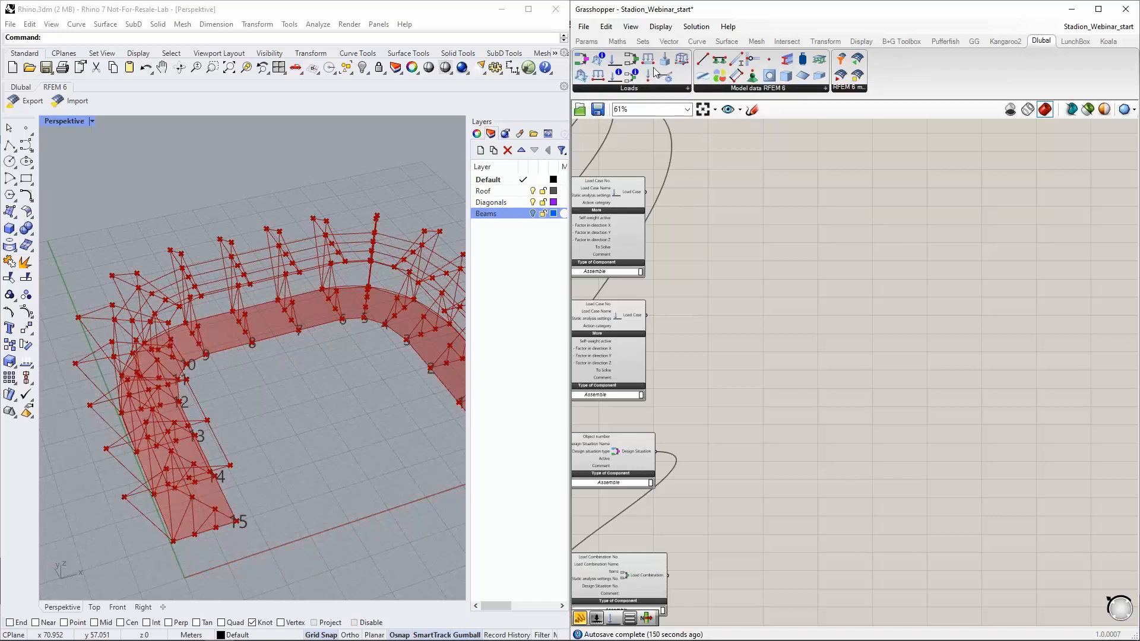
pyautogui.moveTo(648, 59); pyautogui.dragTo(914, 291)
pyautogui.scroll(4, 828, 308)
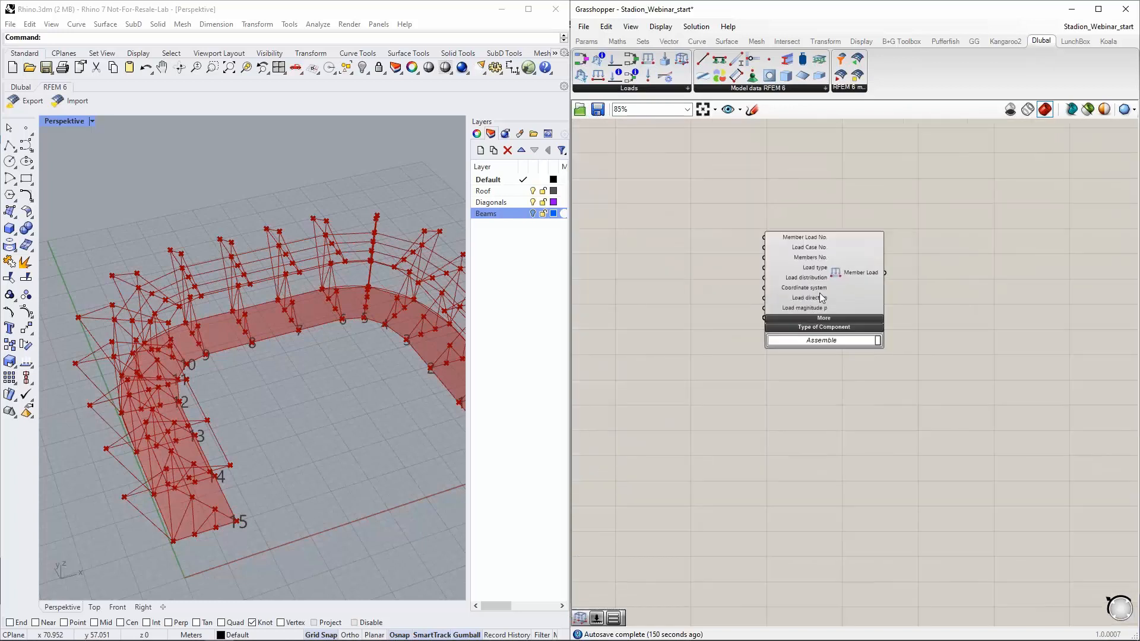
pyautogui.scroll(-2, 826, 363)
pyautogui.moveTo(829, 339); pyautogui.dragTo(883, 339)
pyautogui.click(686, 237)
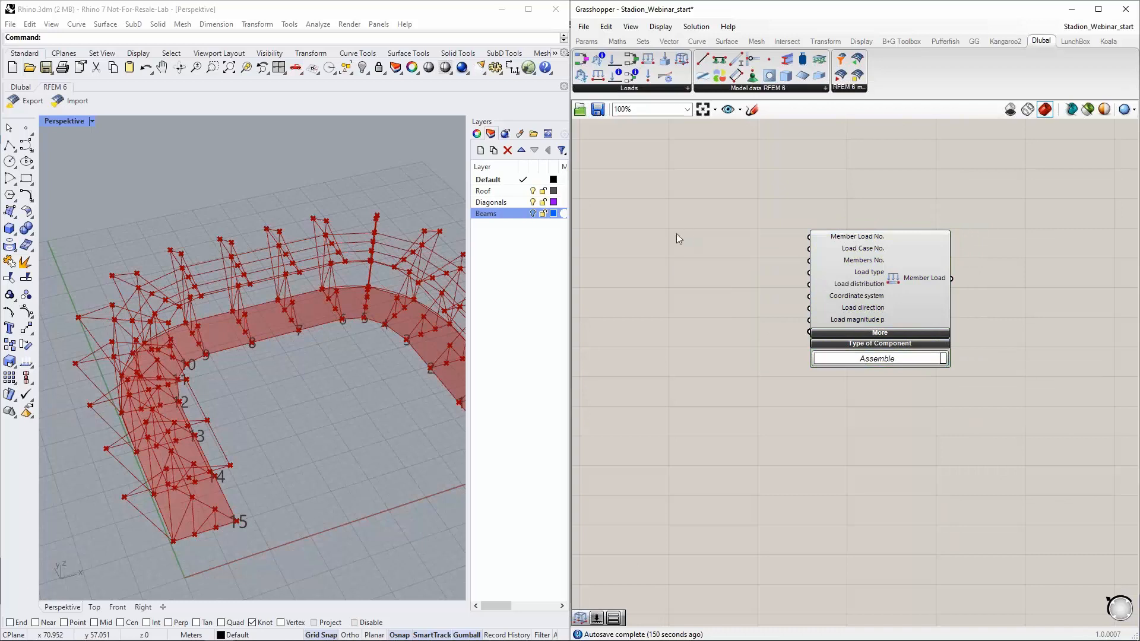
pyautogui.doubleClick(665, 229)
pyautogui.write('1')
pyautogui.press('Return')
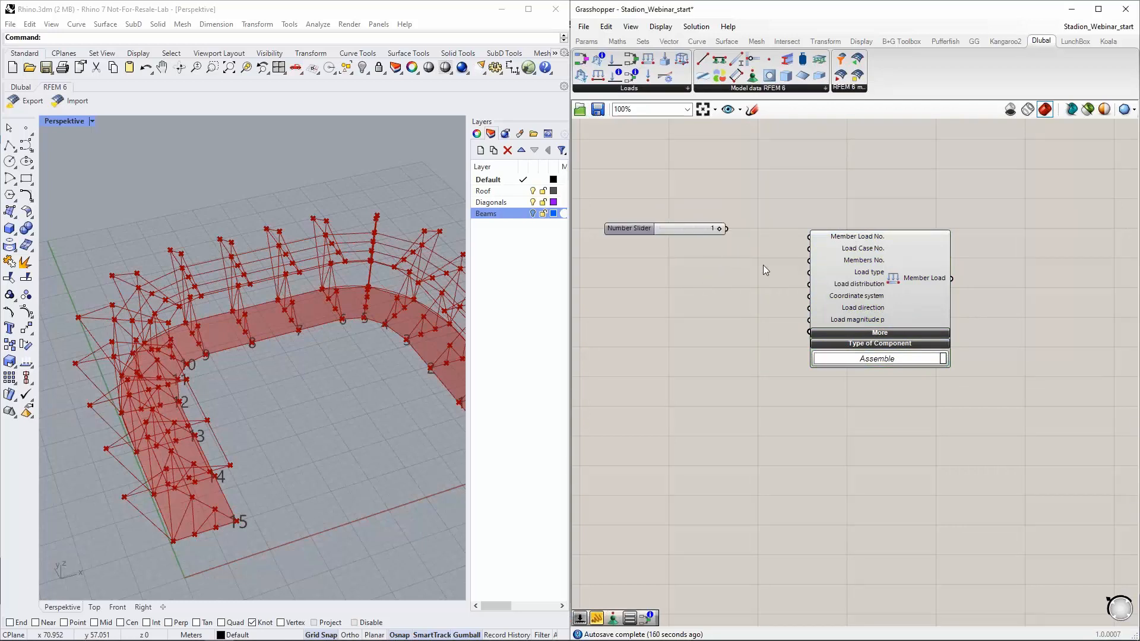
pyautogui.moveTo(679, 231); pyautogui.dragTo(670, 240)
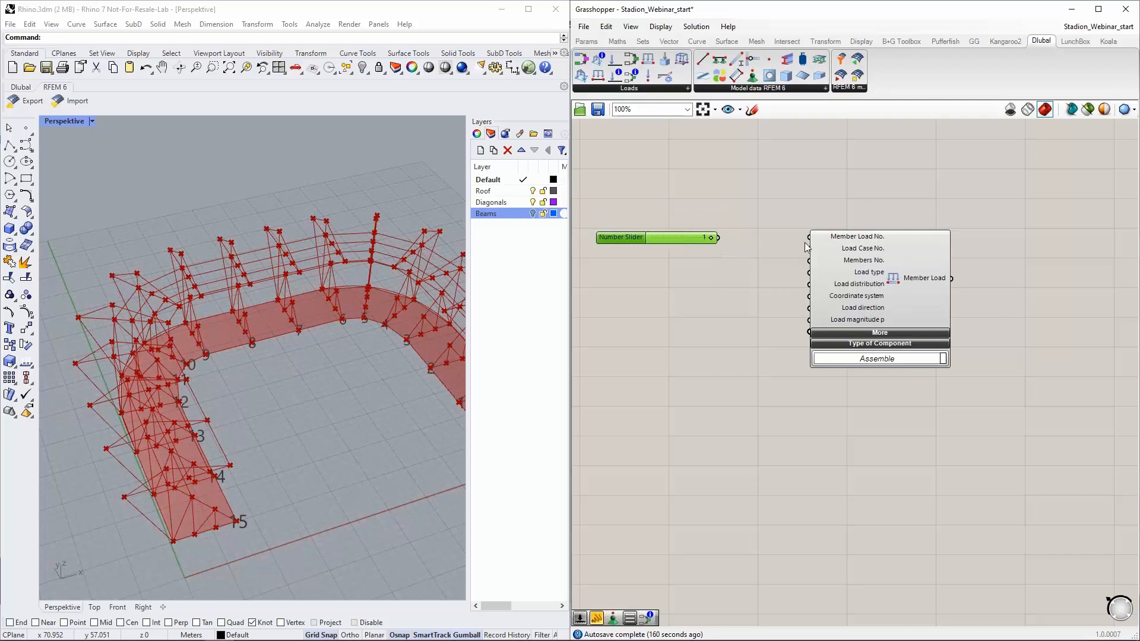
pyautogui.press('Delete')
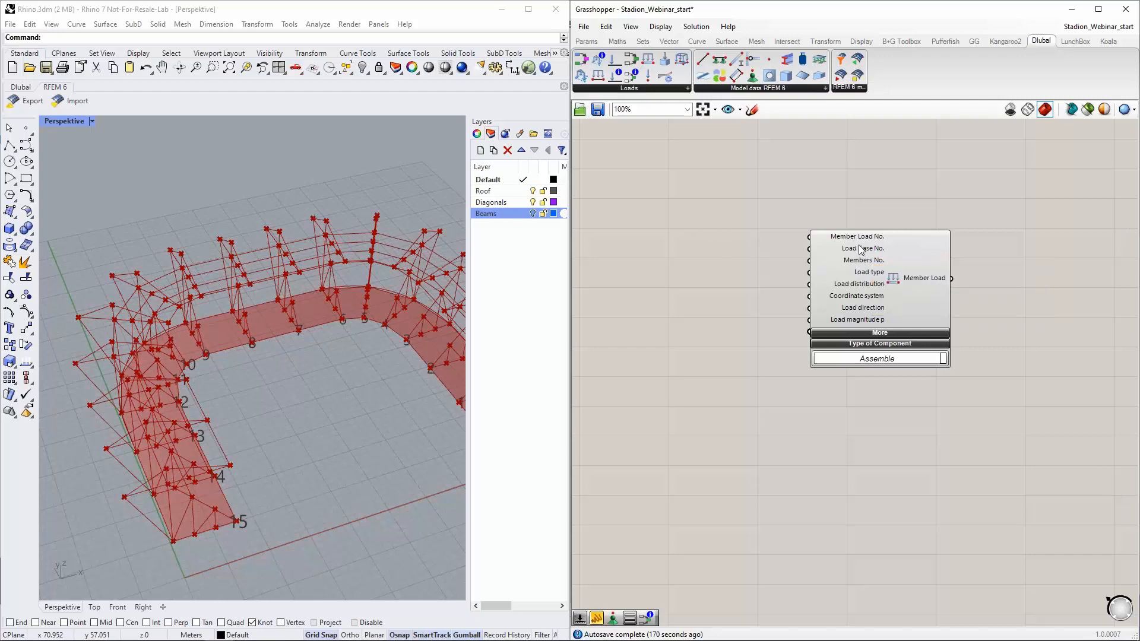
# Connect the output of the second Load Case component to the Member Load's Load Case No. input.
pyautogui.scroll(-1, 899, 361)
pyautogui.scroll(-3, 765, 320)
pyautogui.scroll(2, 713, 306)
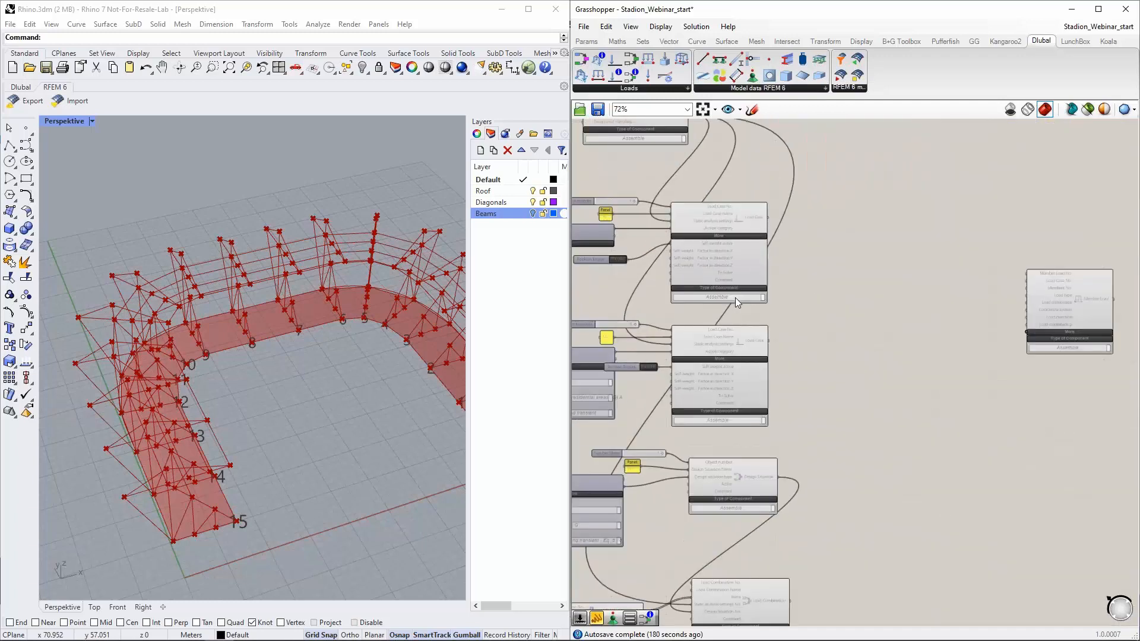
pyautogui.moveTo(880, 265); pyautogui.dragTo(888, 242, button='right')
pyautogui.moveTo(781, 324); pyautogui.dragTo(1083, 254)
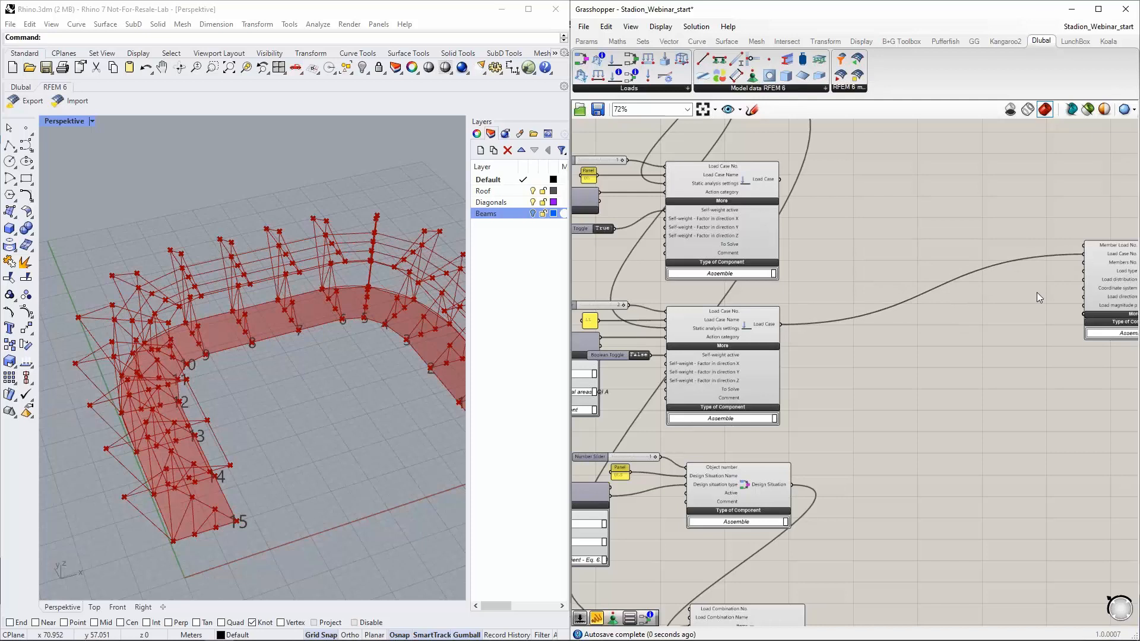
pyautogui.scroll(4, 1036, 292)
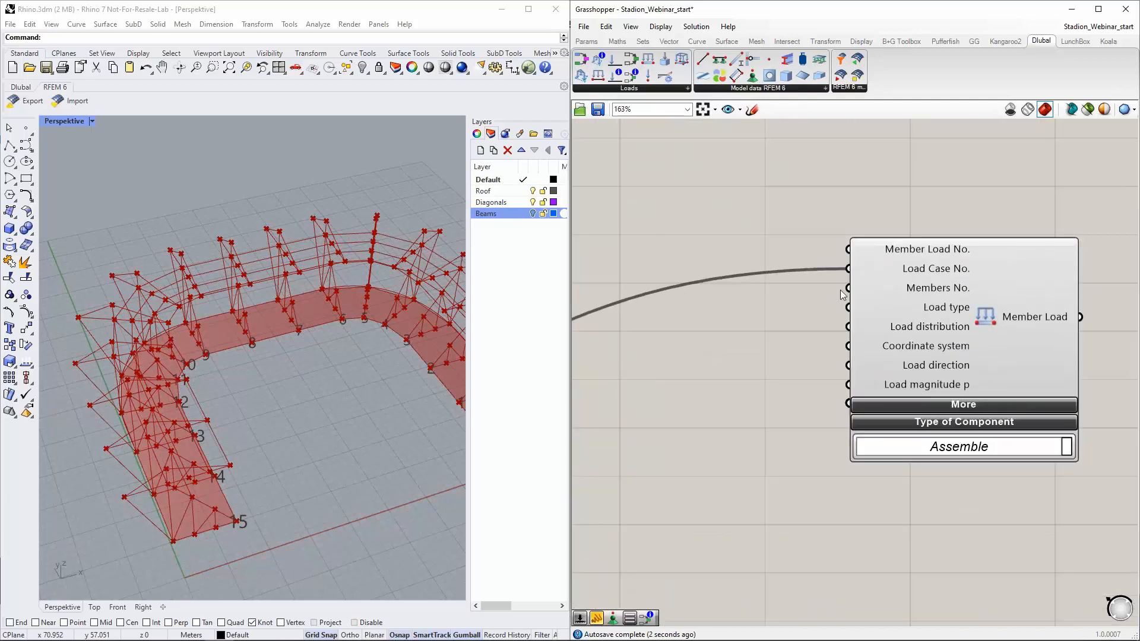
pyautogui.scroll(-2, 912, 305)
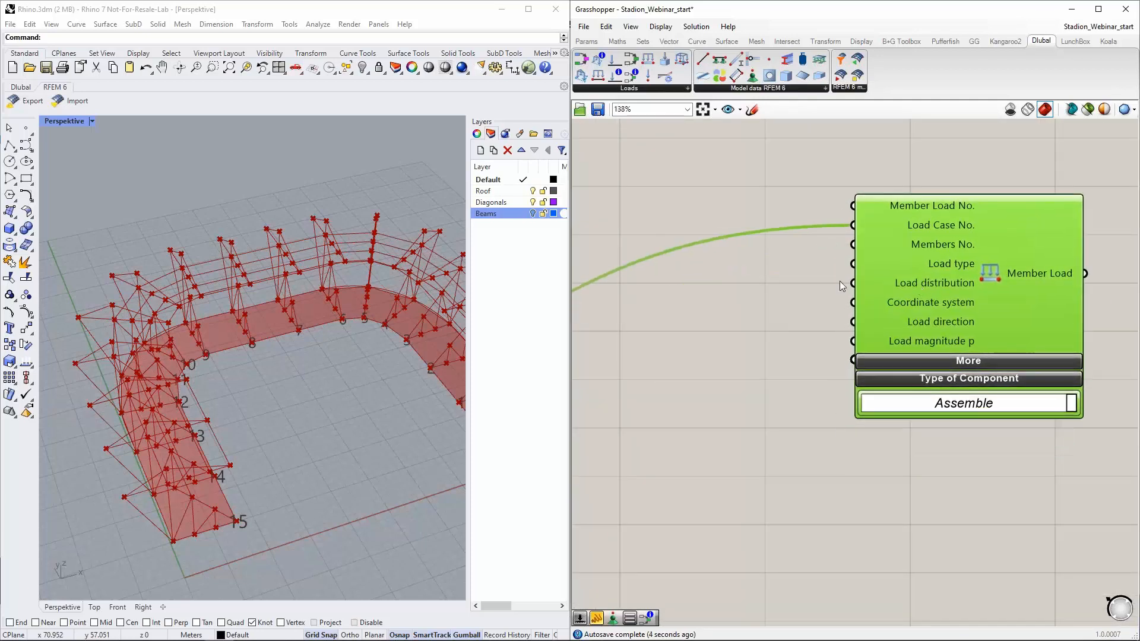
# Move the Member Load component beside the beam Member component and connect the Member output to its Members No. input.
pyautogui.click(912, 266)
pyautogui.moveTo(911, 259)
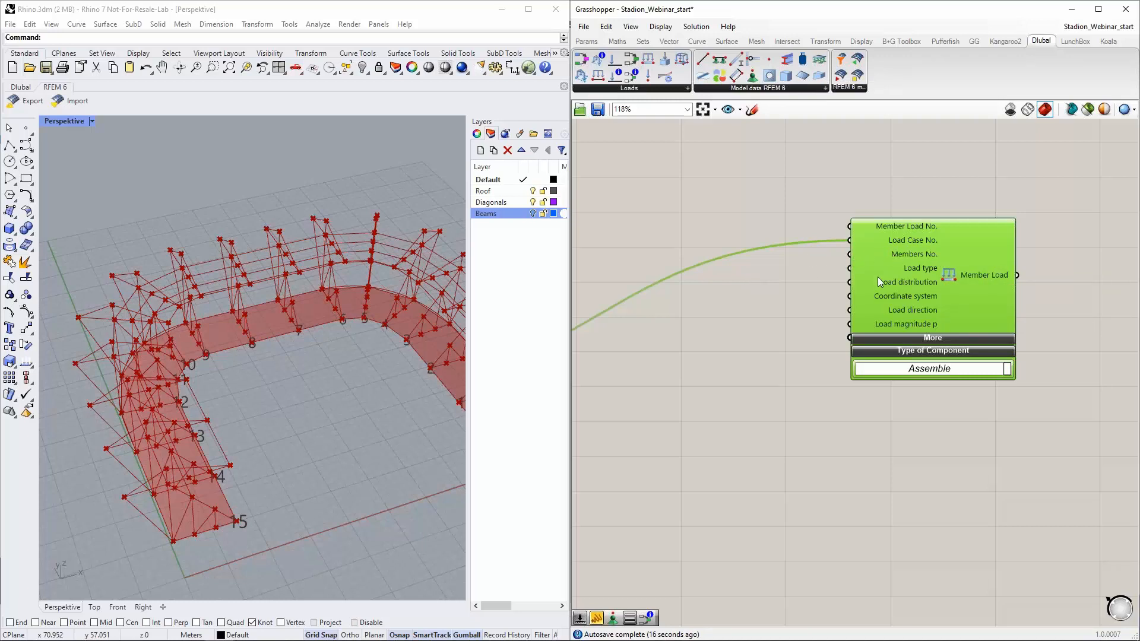
pyautogui.scroll(-8, 949, 284)
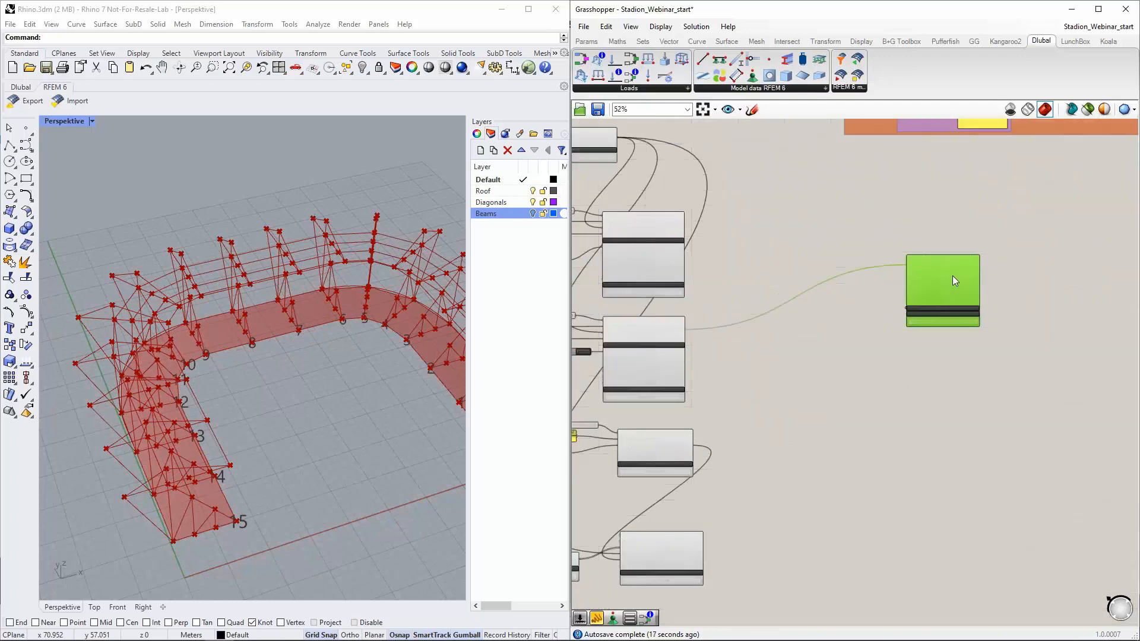
pyautogui.scroll(-2, 955, 269)
pyautogui.moveTo(955, 270); pyautogui.dragTo(783, 322)
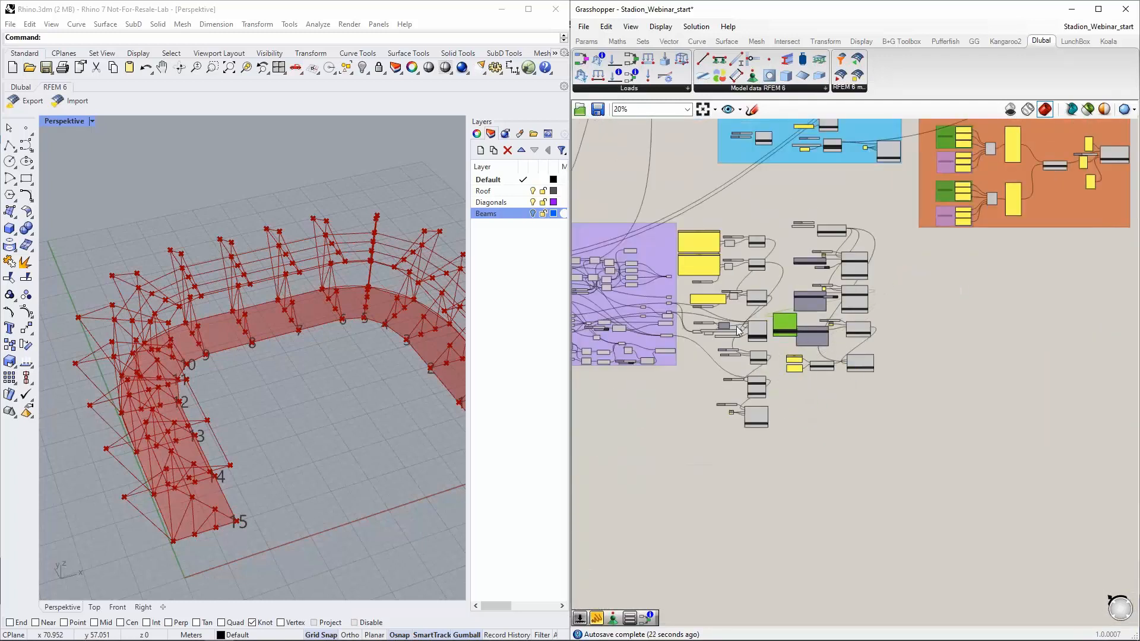
pyautogui.scroll(2, 744, 328)
pyautogui.scroll(6, 768, 322)
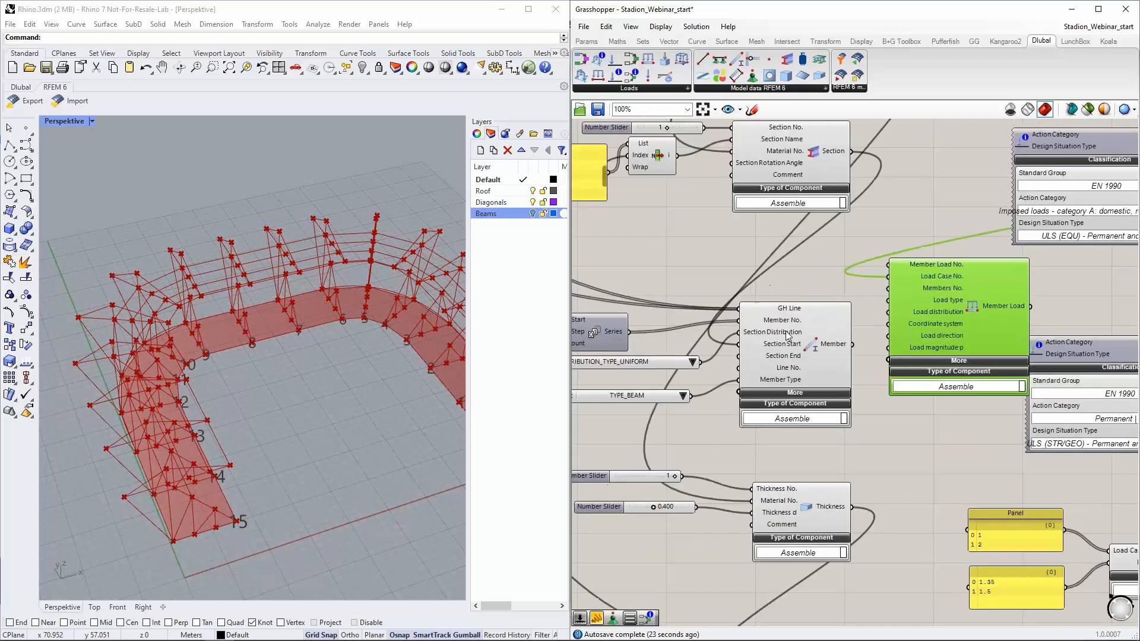
pyautogui.scroll(-1, 808, 342)
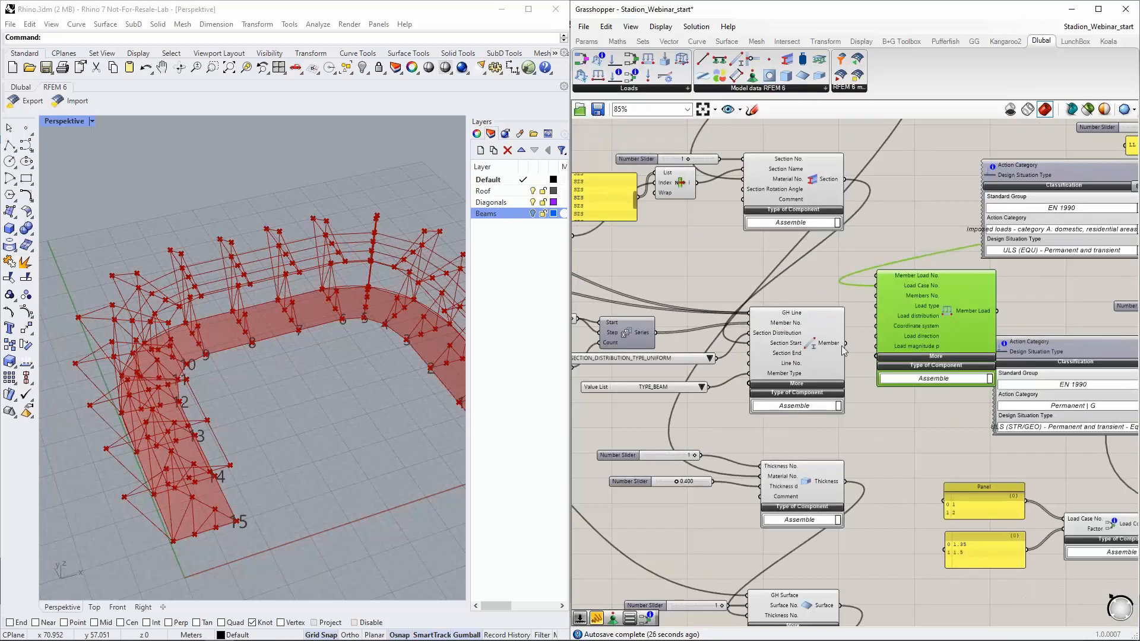
pyautogui.click(558, 321)
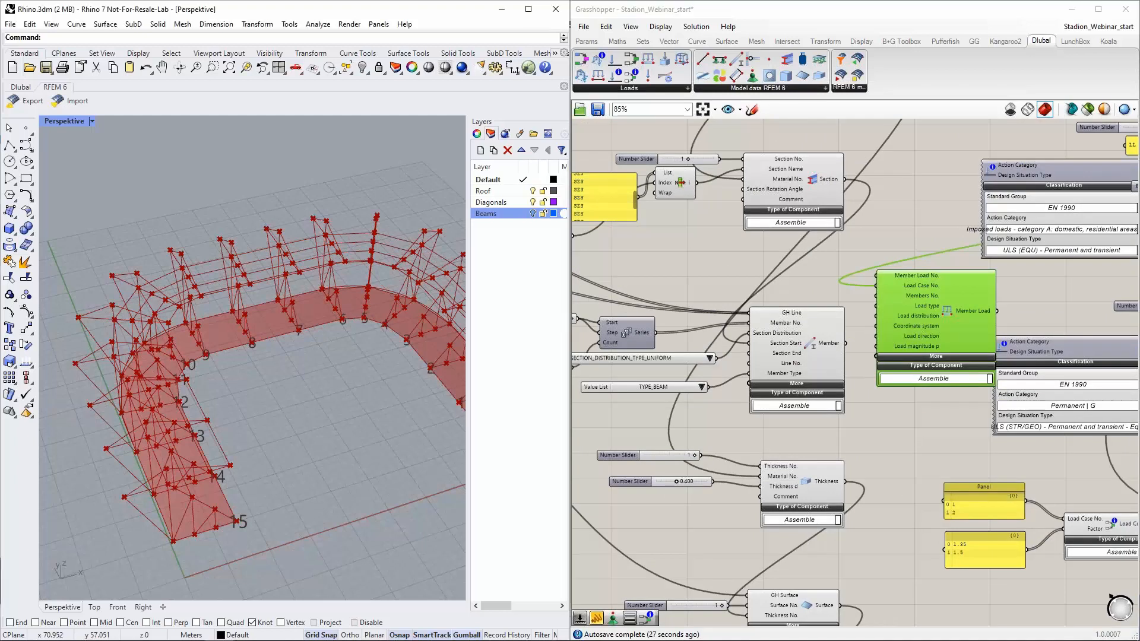
pyautogui.click(849, 349)
pyautogui.moveTo(849, 346); pyautogui.dragTo(877, 295)
pyautogui.scroll(1, 775, 330)
pyautogui.moveTo(784, 323)
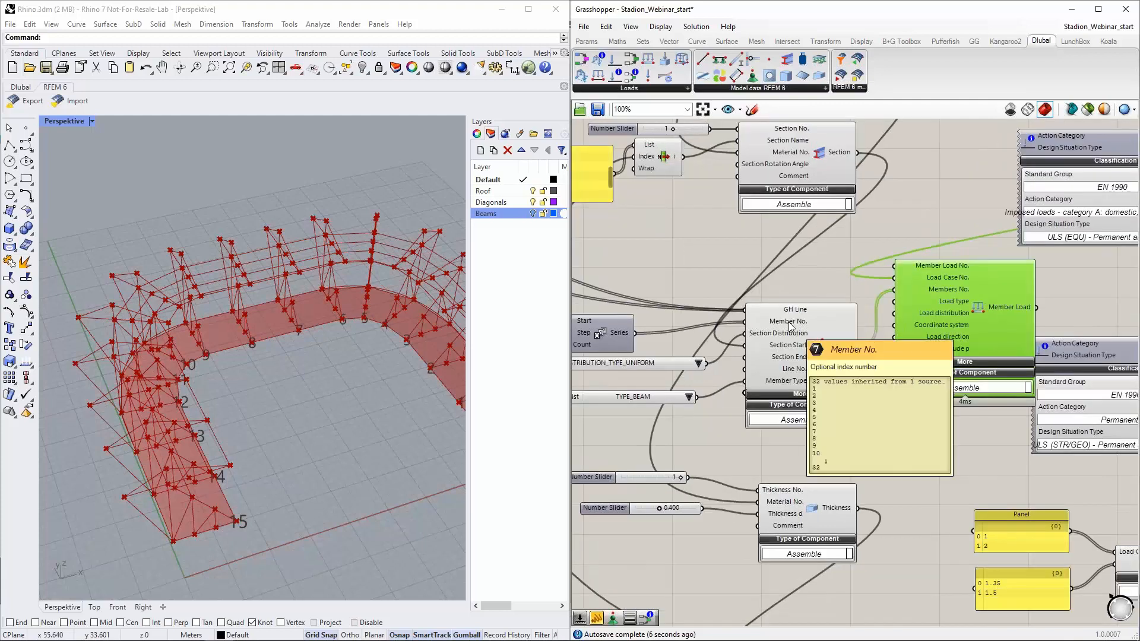
# Move the Member Load component back to the free canvas area beyond the load case components.
pyautogui.scroll(-1, 730, 317)
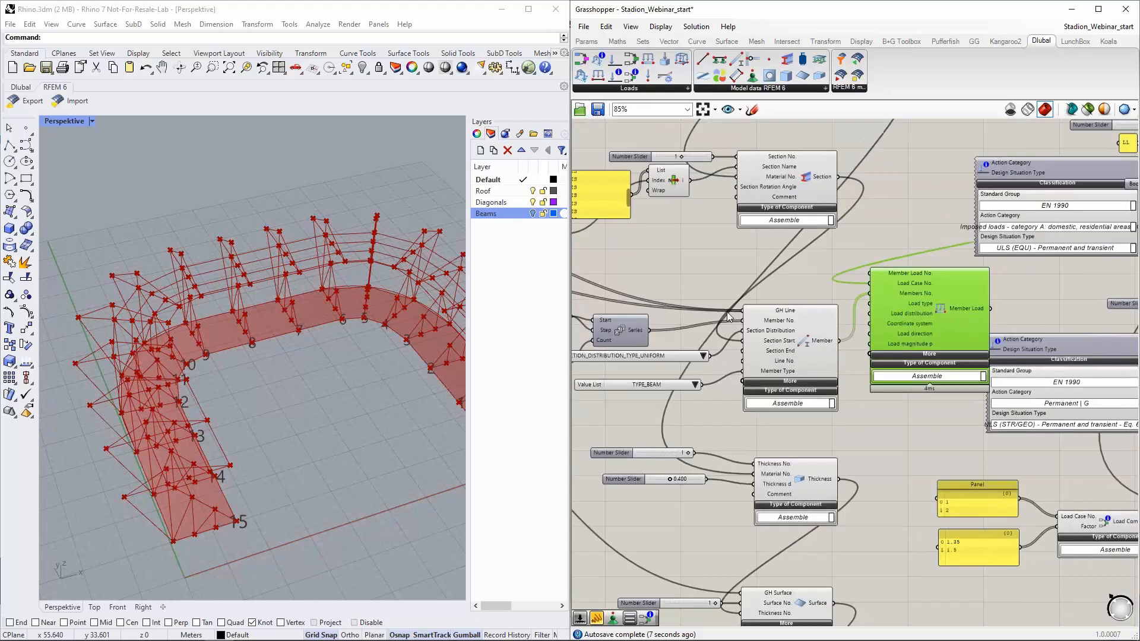
pyautogui.scroll(2, 728, 316)
pyautogui.scroll(-5, 681, 342)
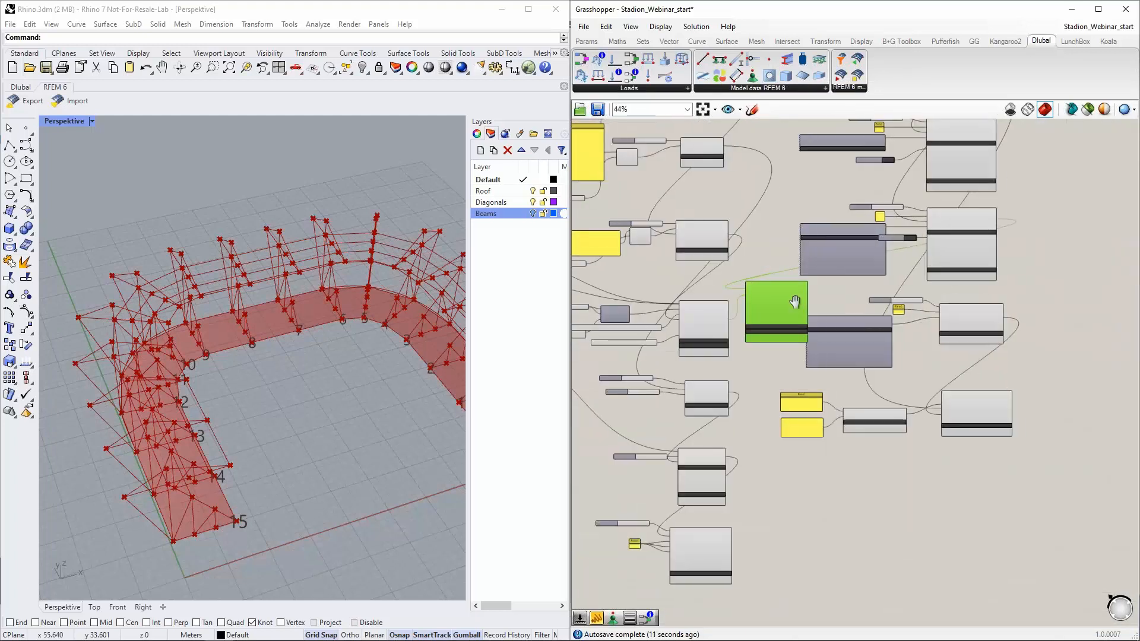
pyautogui.moveTo(795, 302); pyautogui.dragTo(630, 316, button='right')
pyautogui.scroll(-4, 651, 329)
pyautogui.moveTo(651, 329); pyautogui.dragTo(842, 279)
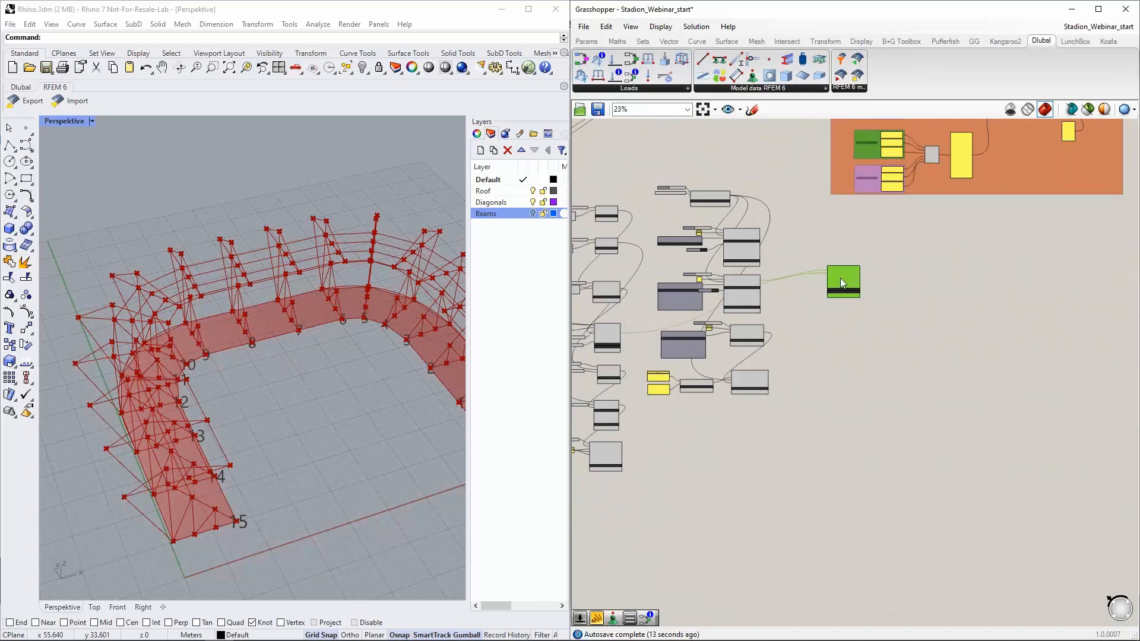
pyautogui.scroll(9, 837, 267)
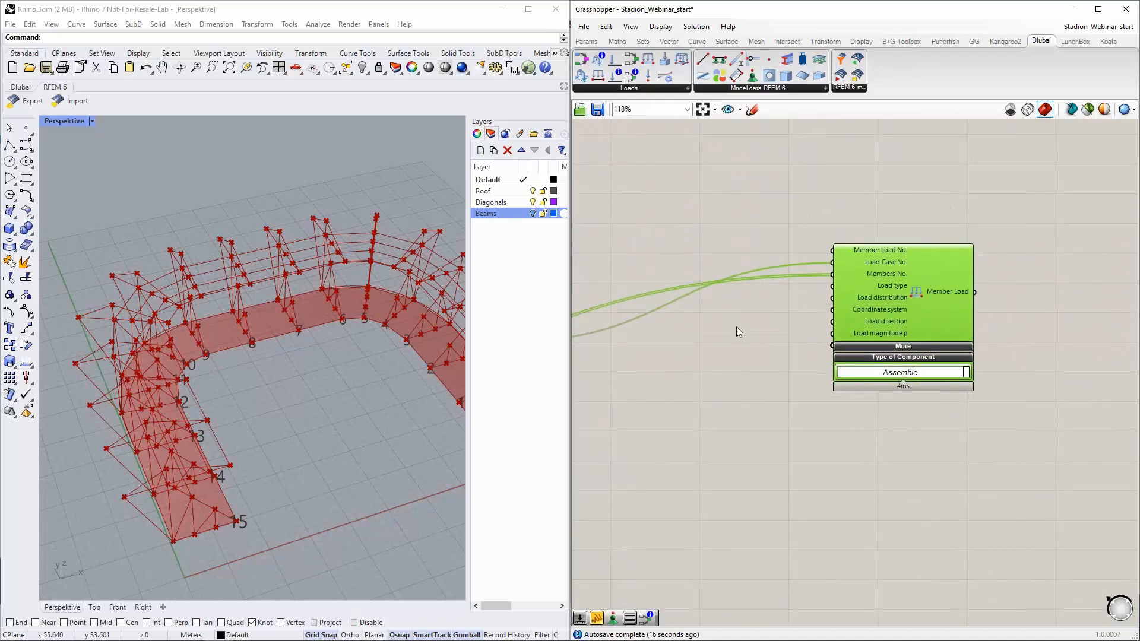
pyautogui.scroll(2, 736, 327)
pyautogui.doubleClick(697, 300)
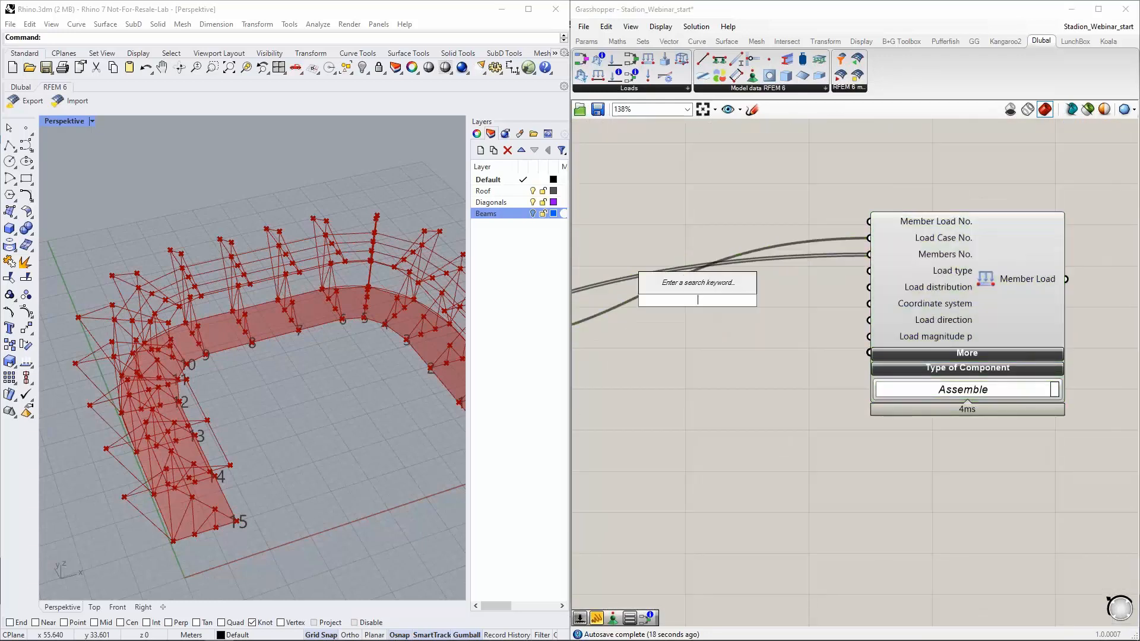
pyautogui.write('value')
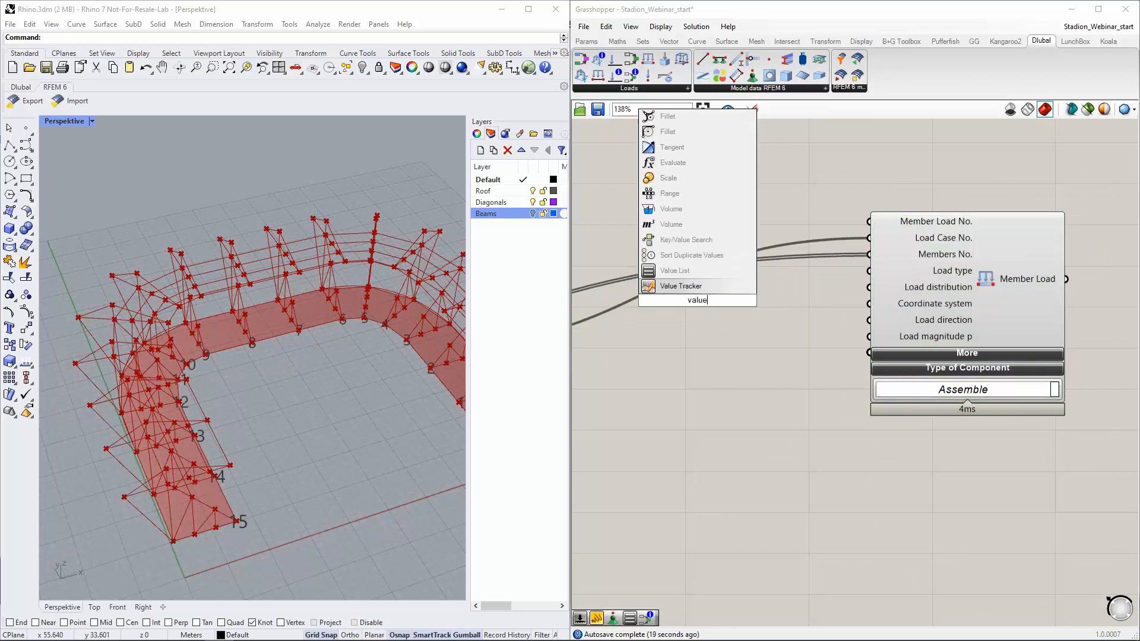
pyautogui.press('Return')
pyautogui.hotkey('ctrl', 'z')
# Add a Value List, connect it to the Member Load's Load type input, and align it with that input.
pyautogui.doubleClick(678, 305)
pyautogui.write('value')
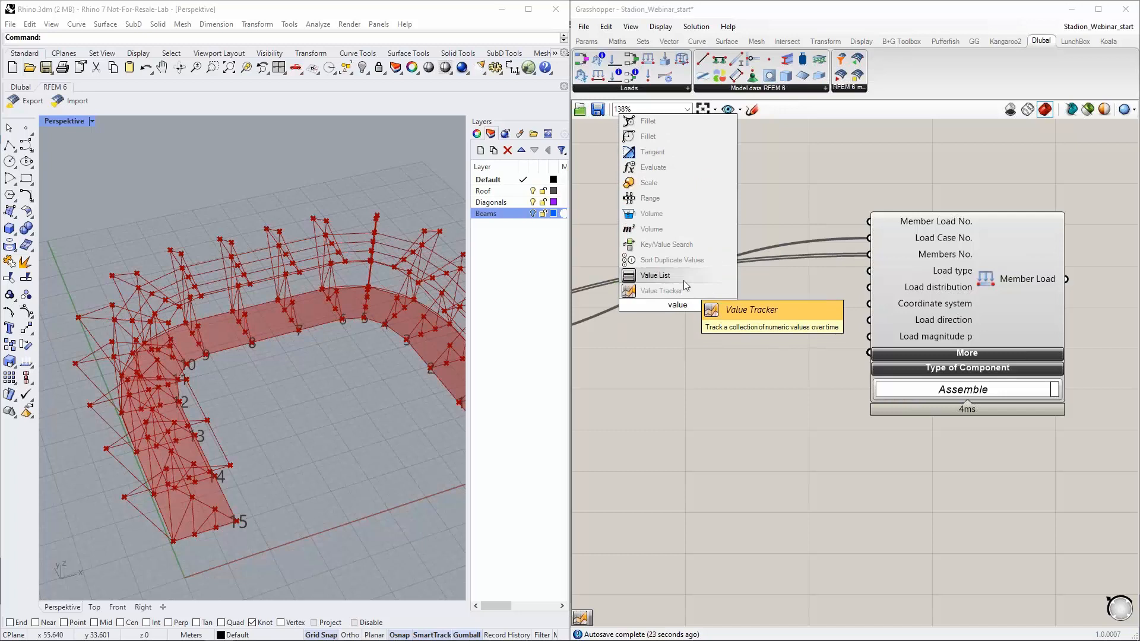
pyautogui.click(682, 276)
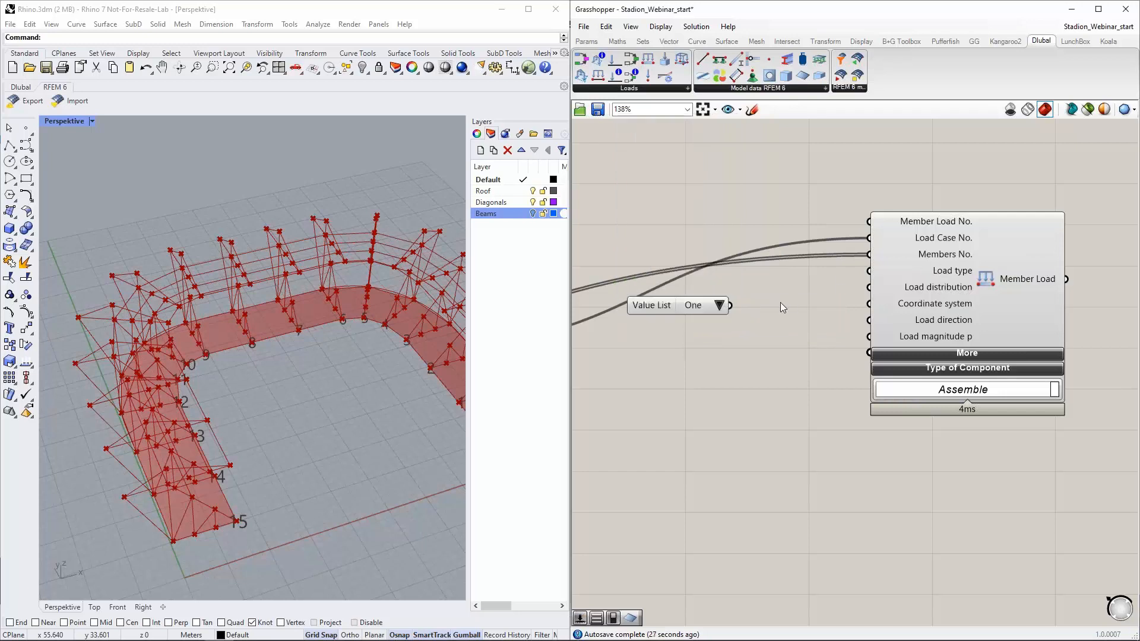
pyautogui.moveTo(732, 305); pyautogui.dragTo(871, 271)
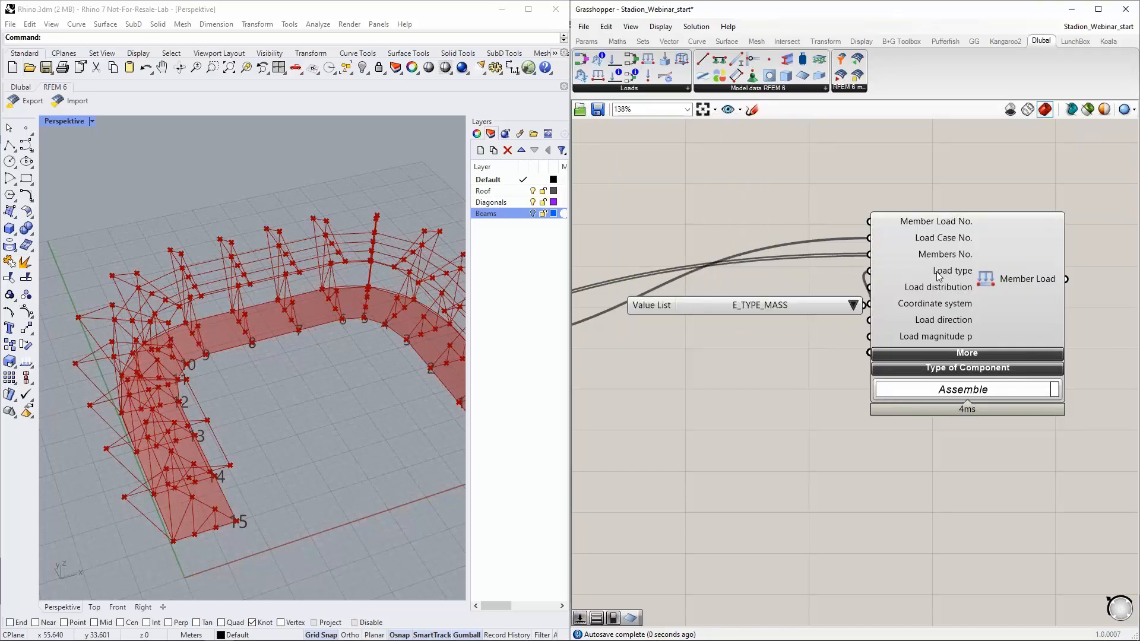
pyautogui.moveTo(784, 312); pyautogui.dragTo(724, 273)
# Review the available load types and set the Value List to LOAD_TYPE_FORCE.
pyautogui.click(853, 305)
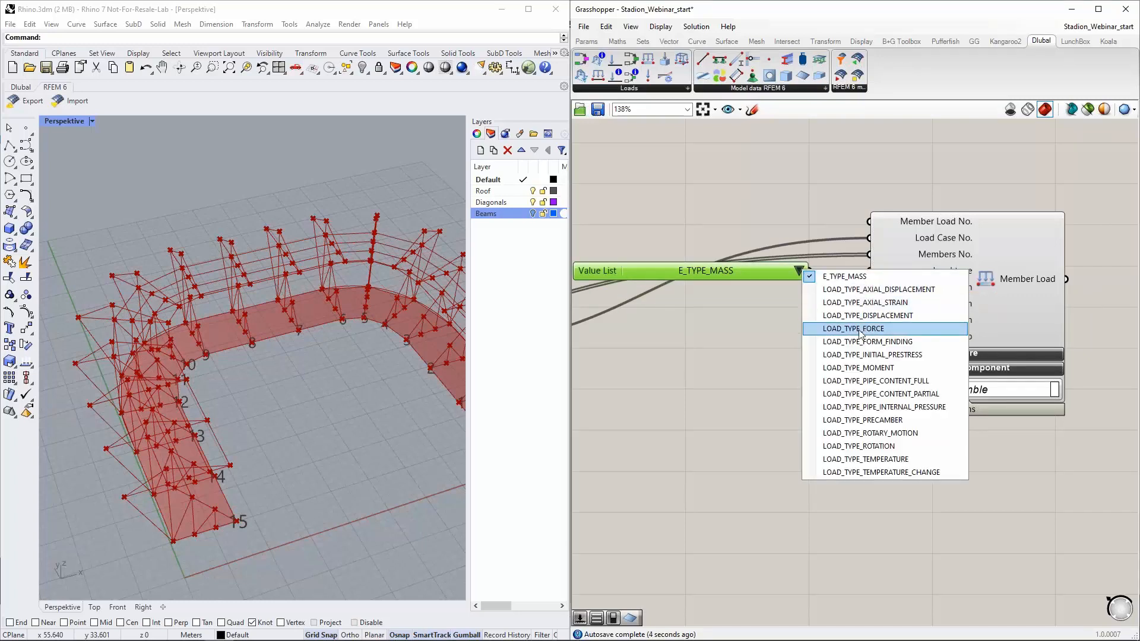
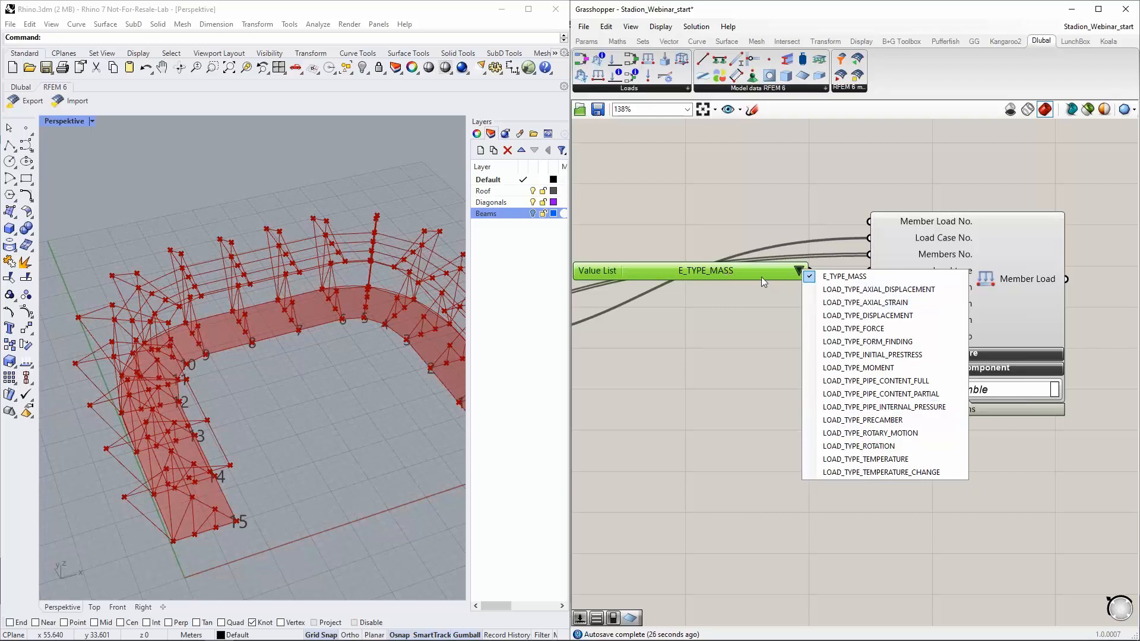
pyautogui.click(768, 339)
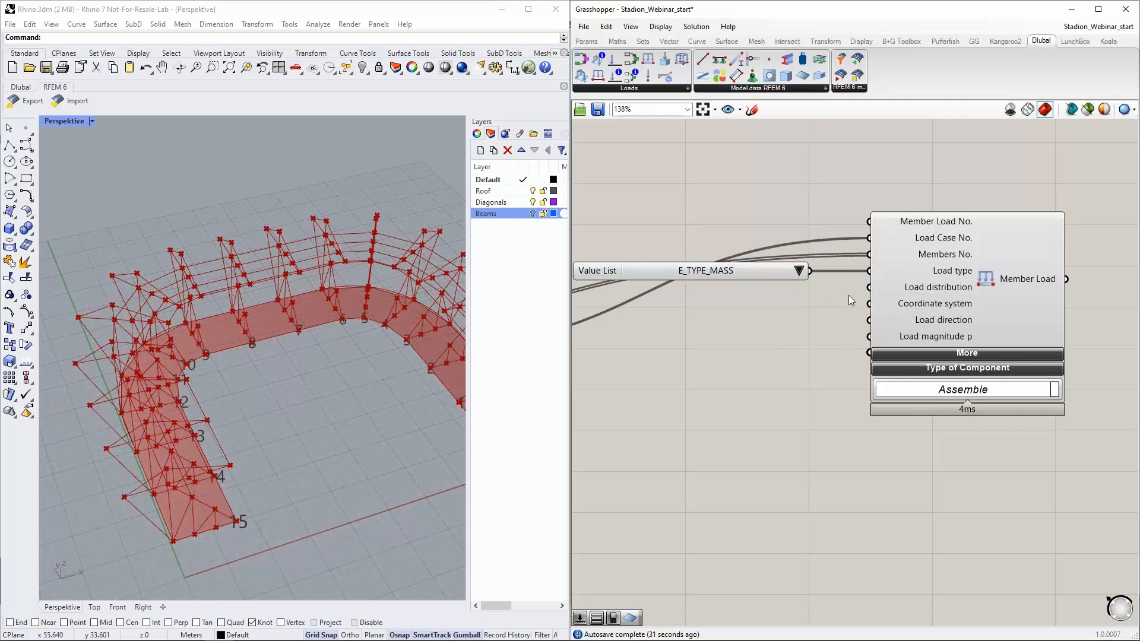
pyautogui.scroll(-4, 835, 283)
pyautogui.click(813, 275)
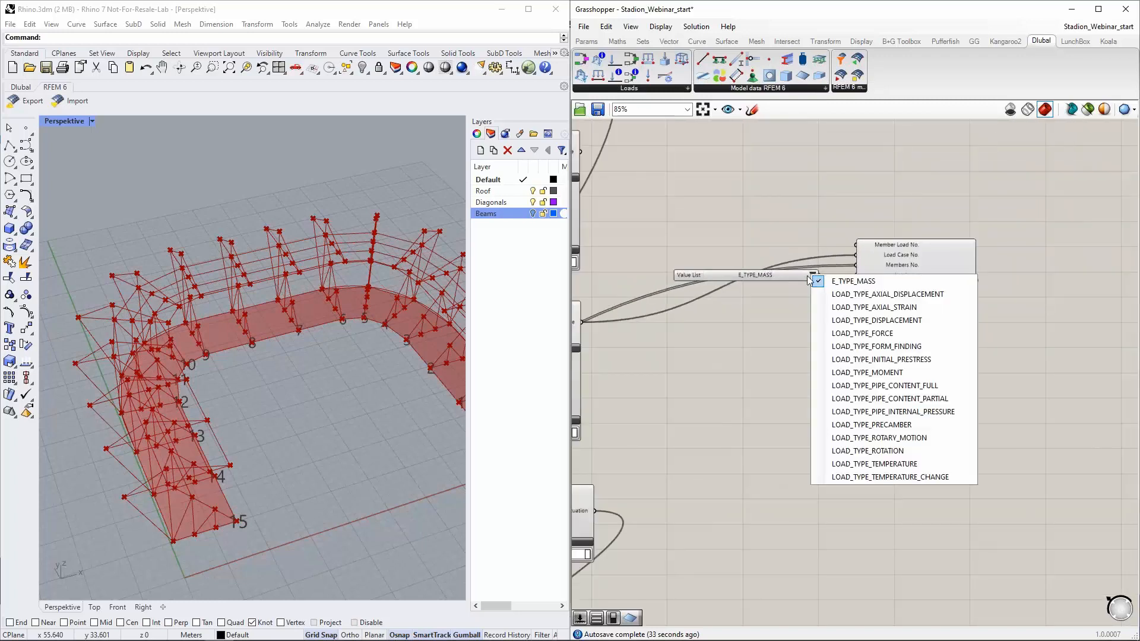
pyautogui.click(855, 337)
pyautogui.scroll(1, 853, 316)
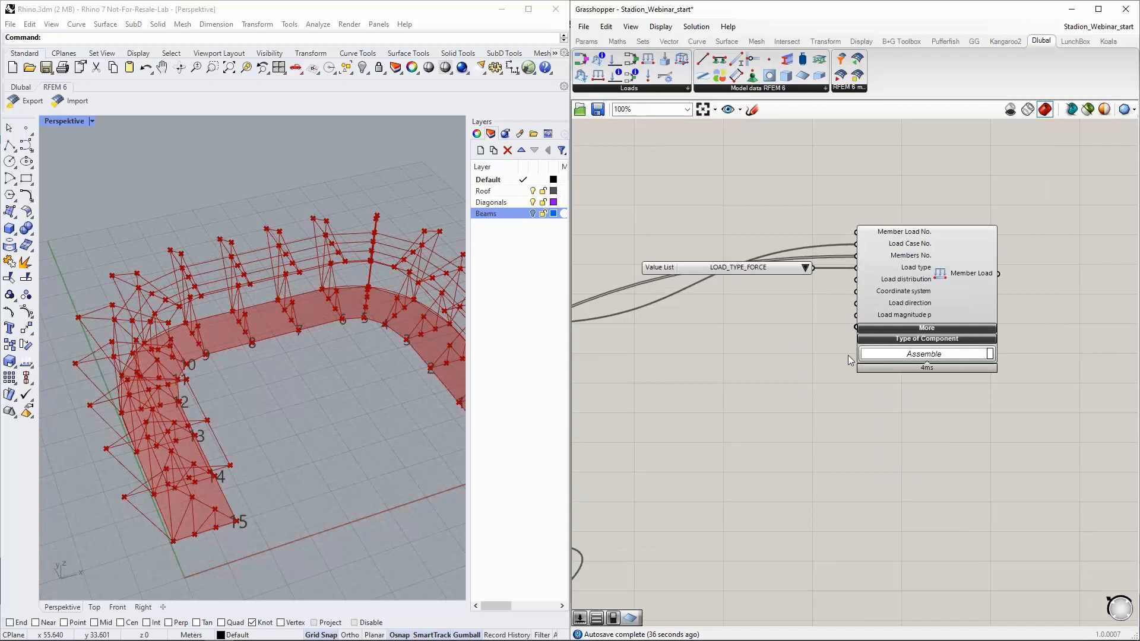
# Expand the additional inputs of the Member Load component, such as load distances, further magnitudes and comment.
pyautogui.click(928, 328)
pyautogui.moveTo(810, 369); pyautogui.dragTo(796, 338, button='right')
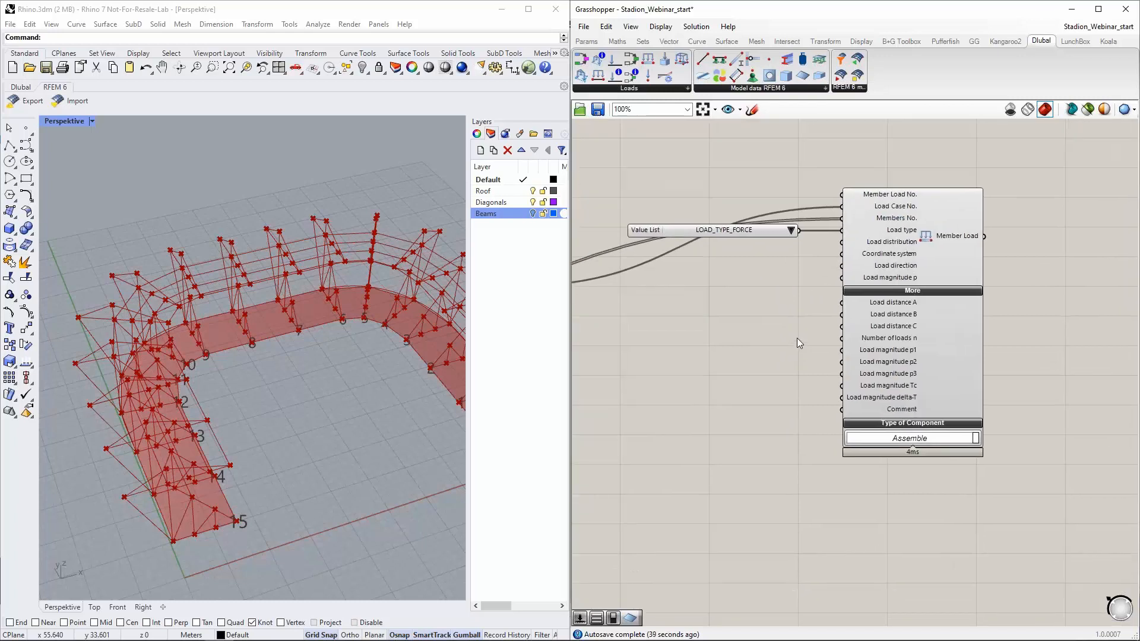
pyautogui.scroll(-1, 914, 328)
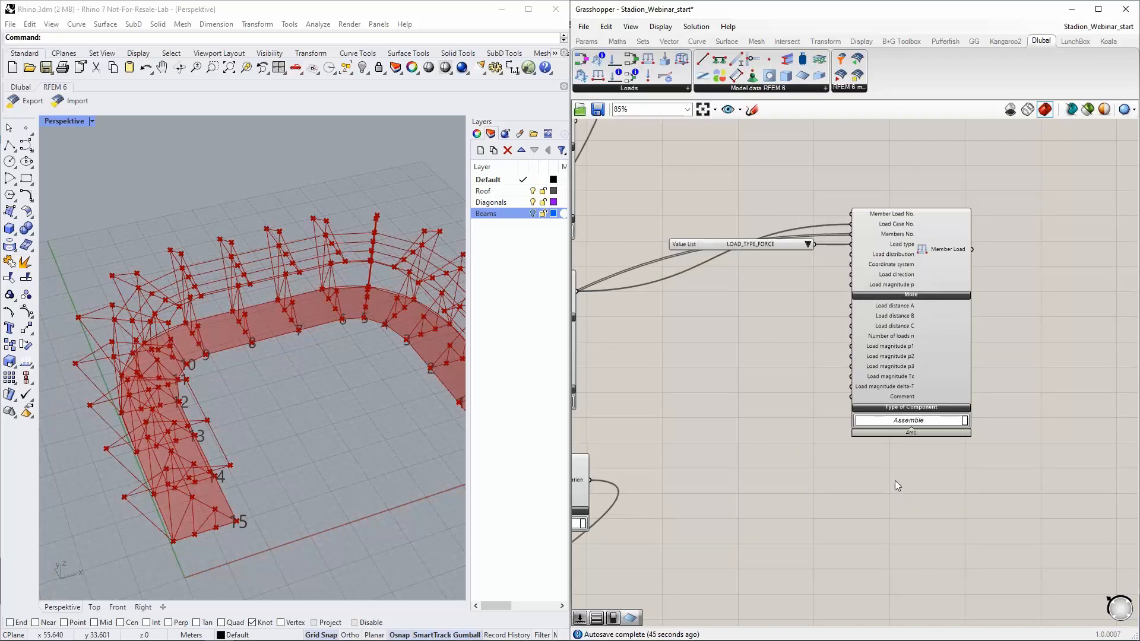
pyautogui.scroll(2, 825, 305)
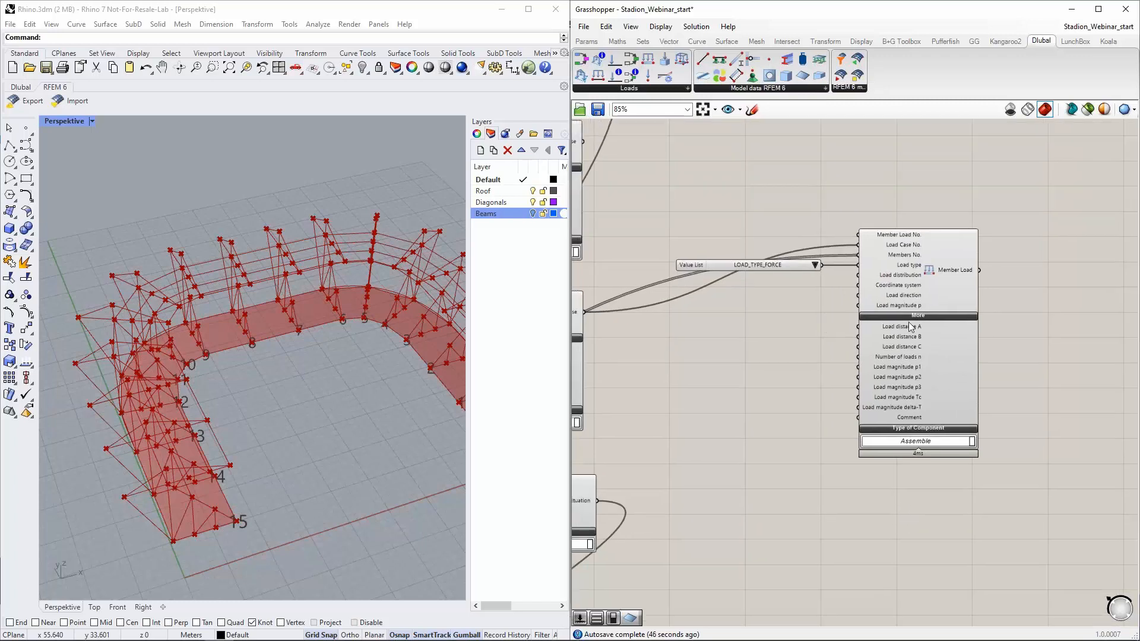
pyautogui.scroll(1, 893, 329)
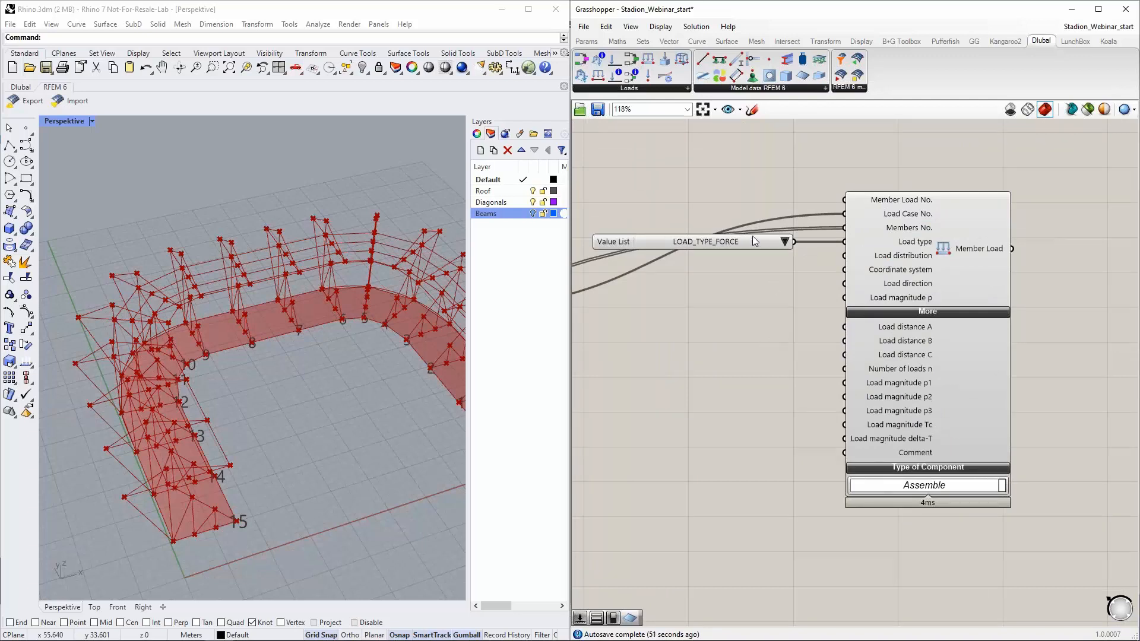
# Add a Value List to the Member Load's Load distribution input, set it to LOAD_DISTRIBUTION_UNIFORM, and align it below the load type list.
pyautogui.doubleClick(697, 286)
pyautogui.write('va')
pyautogui.click(694, 270)
pyautogui.moveTo(743, 286); pyautogui.dragTo(844, 255)
pyautogui.click(718, 287)
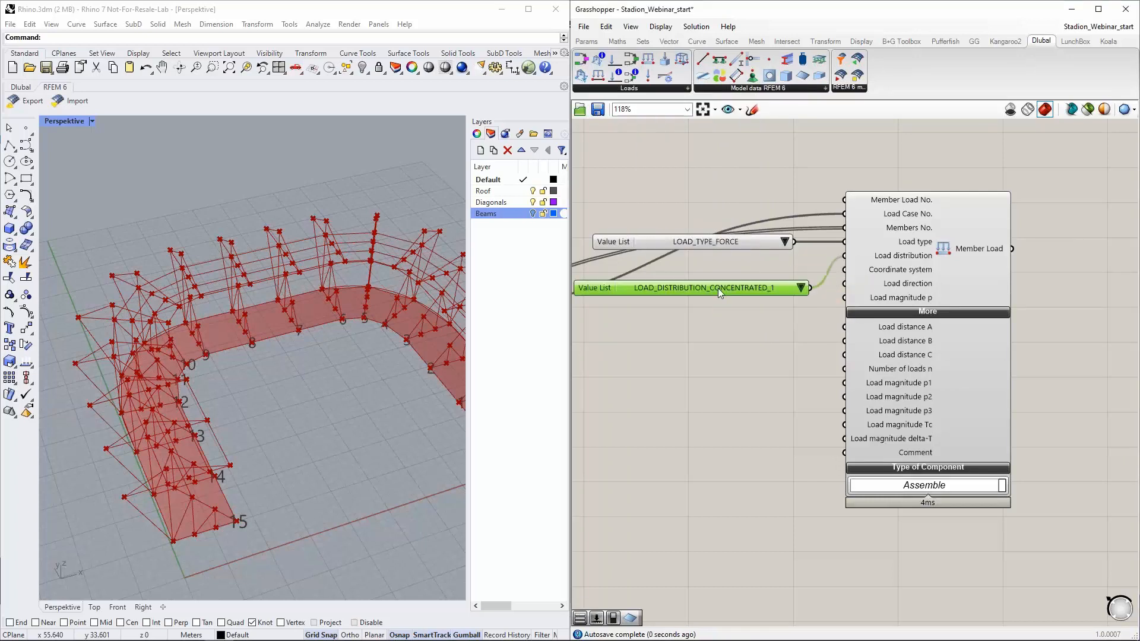
pyautogui.click(797, 289)
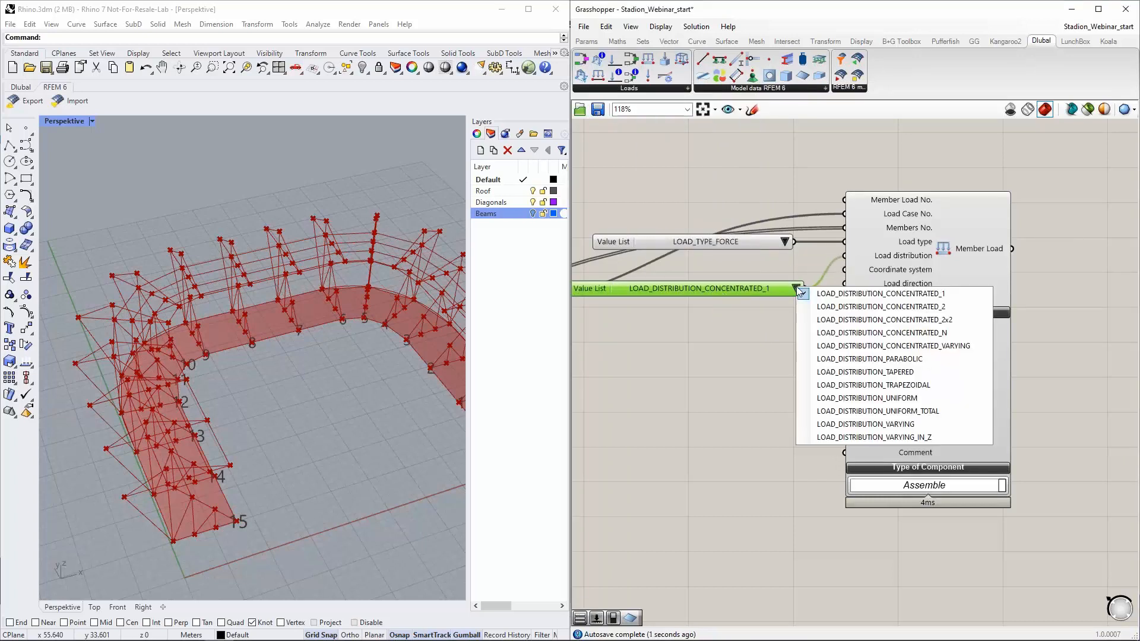
pyautogui.click(870, 397)
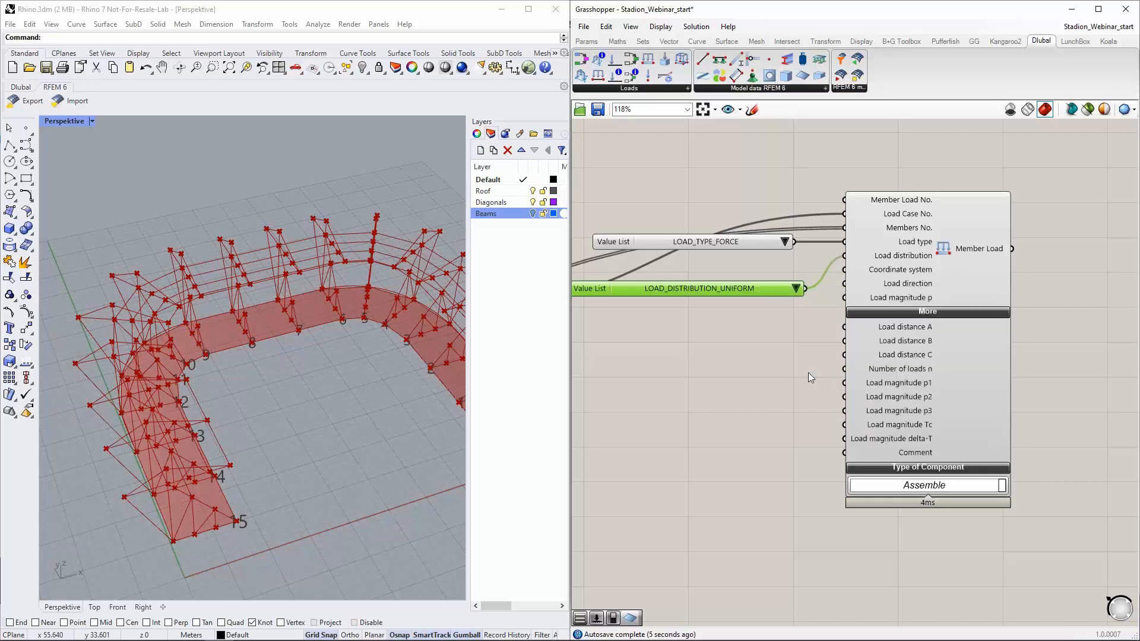
pyautogui.moveTo(737, 282); pyautogui.dragTo(731, 268)
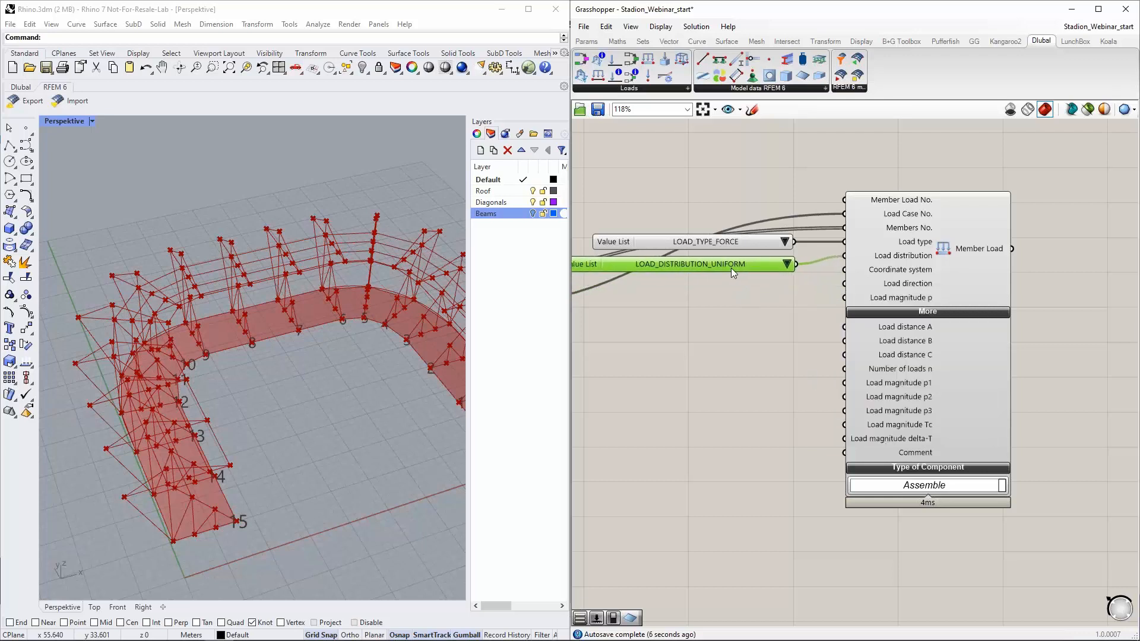
# Add a Number Slider with value 1 for the Member Load's Coordinate system input and place it below the distribution list.
pyautogui.moveTo(766, 303); pyautogui.dragTo(796, 275, button='right')
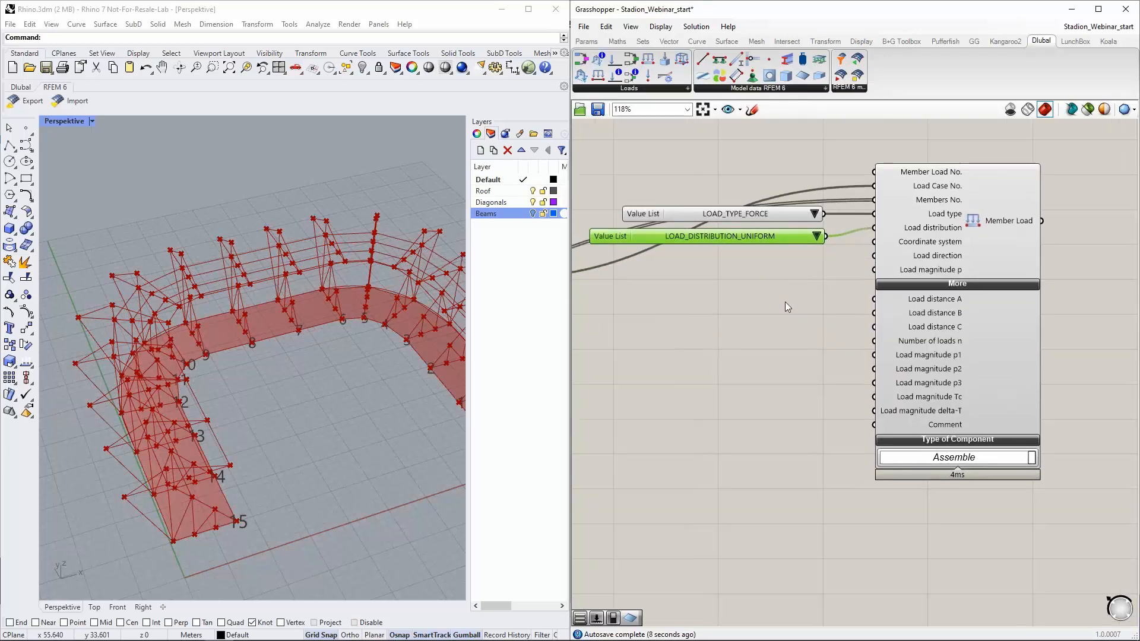
pyautogui.doubleClick(743, 274)
pyautogui.write('1')
pyautogui.press('Return')
pyautogui.moveTo(817, 273); pyautogui.dragTo(775, 257)
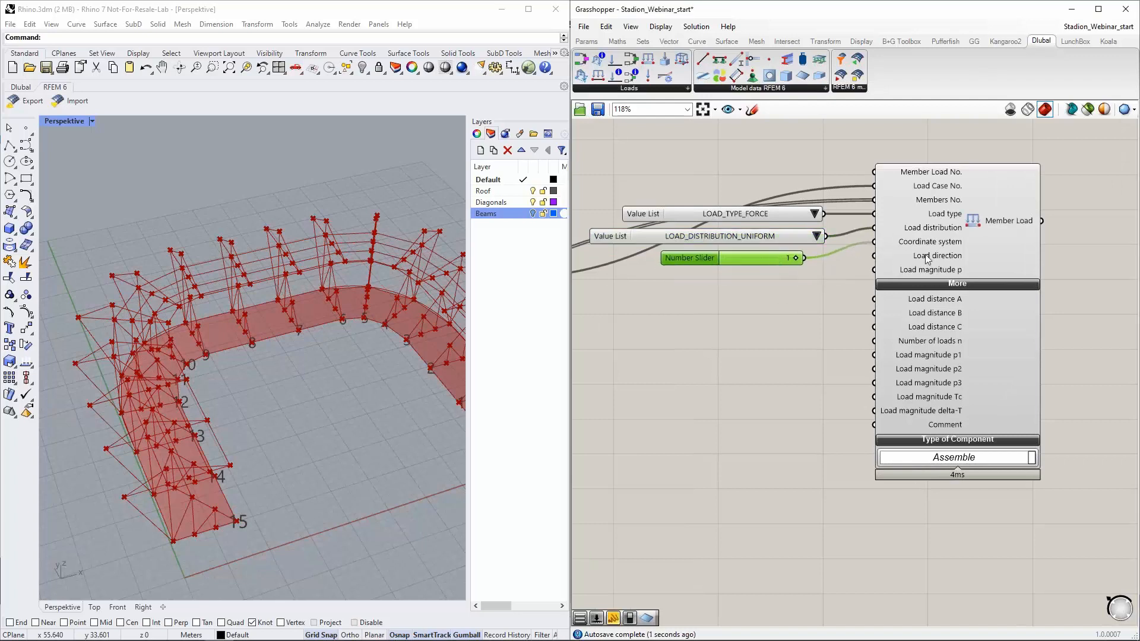
# Add a Value List to the Load direction input and set it to LOAD_DIRECTION_GLOBAL_Z_OR_USER_DEFINED_W_TRUE, placed below the slider.
pyautogui.moveTo(927, 261)
pyautogui.doubleClick(718, 305)
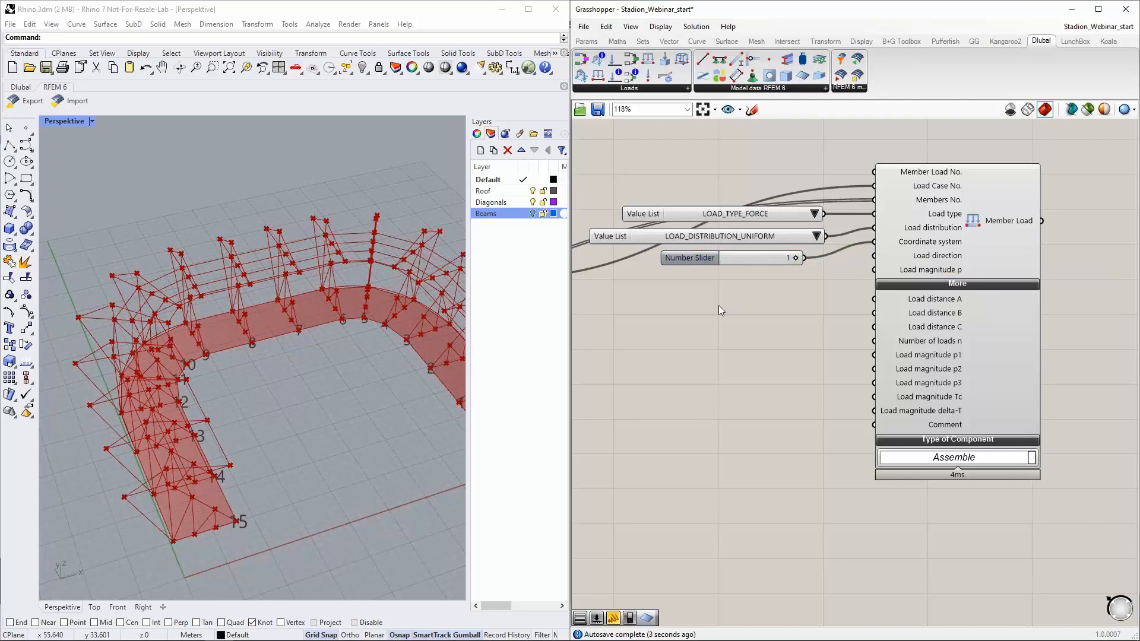
pyautogui.write('va')
pyautogui.click(714, 291)
pyautogui.moveTo(763, 307); pyautogui.dragTo(870, 259)
pyautogui.moveTo(854, 305); pyautogui.dragTo(757, 283)
pyautogui.click(829, 295)
pyautogui.click(899, 365)
pyautogui.moveTo(767, 319); pyautogui.dragTo(776, 288, button='right')
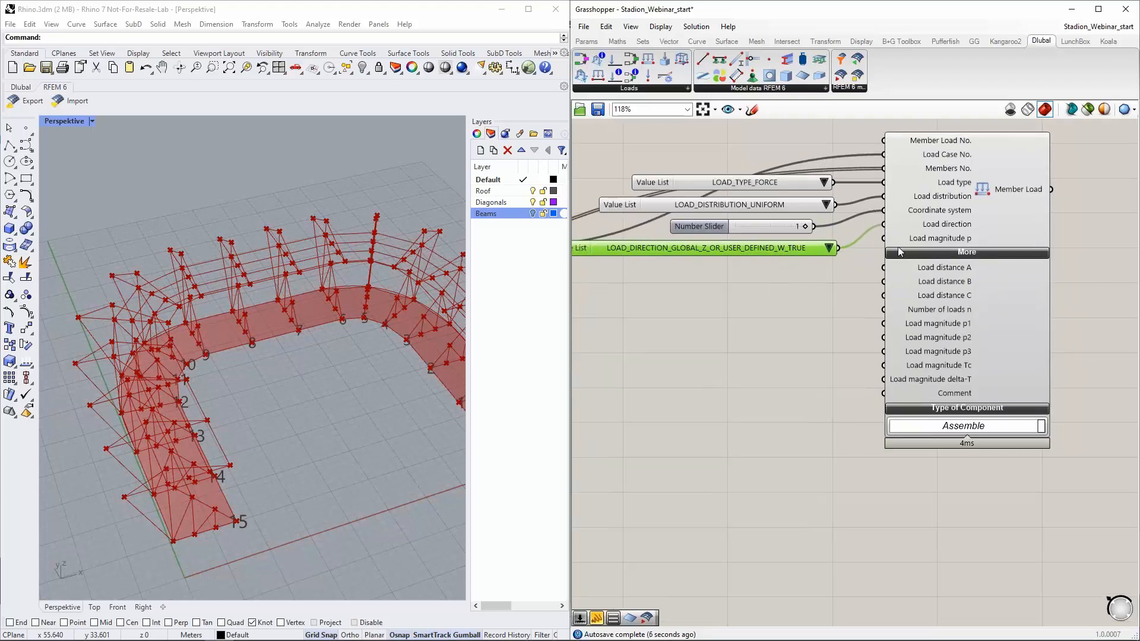
# Connect a new Number Slider of 5000 to the Load magnitude p input, and check the available load distribution options.
pyautogui.click(713, 288)
pyautogui.doubleClick(713, 287)
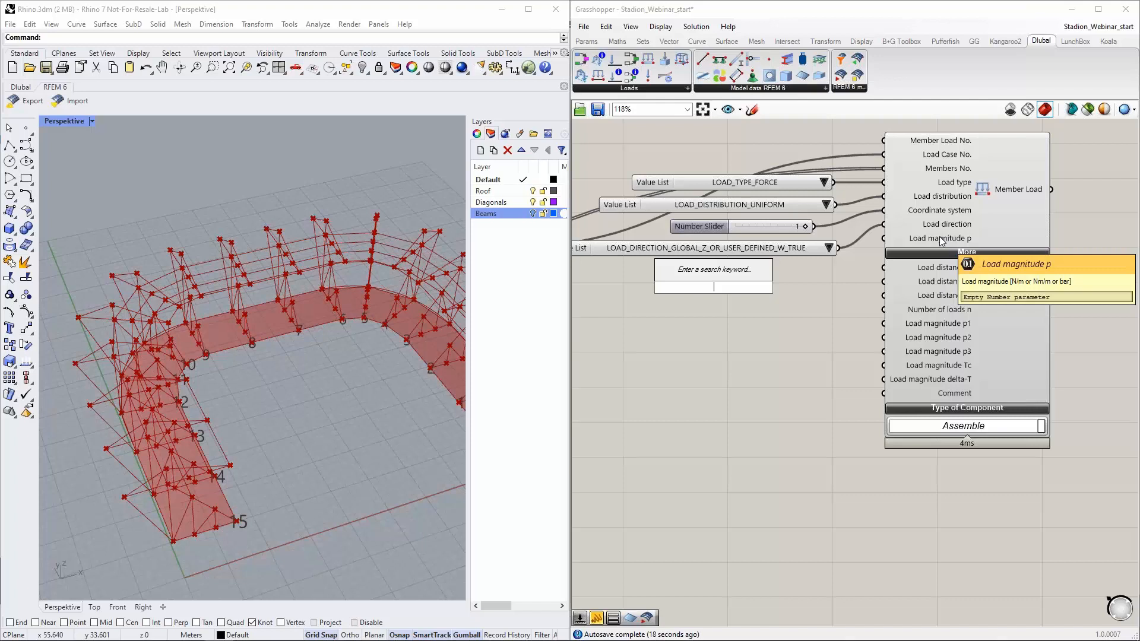
pyautogui.write('50')
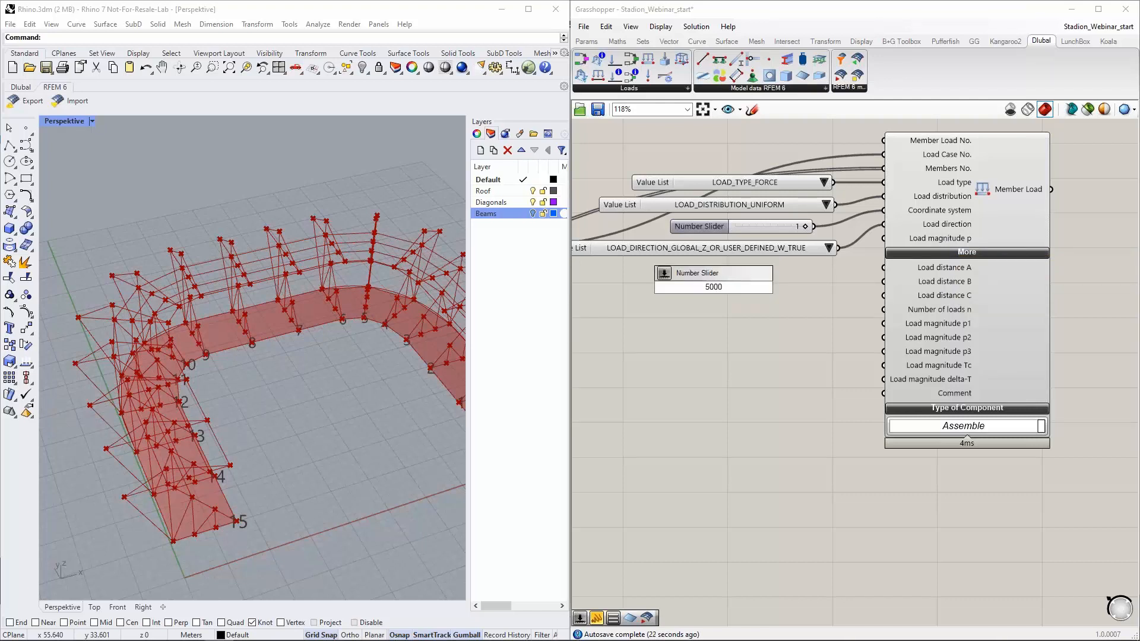
pyautogui.write('00')
pyautogui.press('Return')
pyautogui.moveTo(787, 287); pyautogui.dragTo(882, 238)
pyautogui.moveTo(776, 286); pyautogui.dragTo(803, 275)
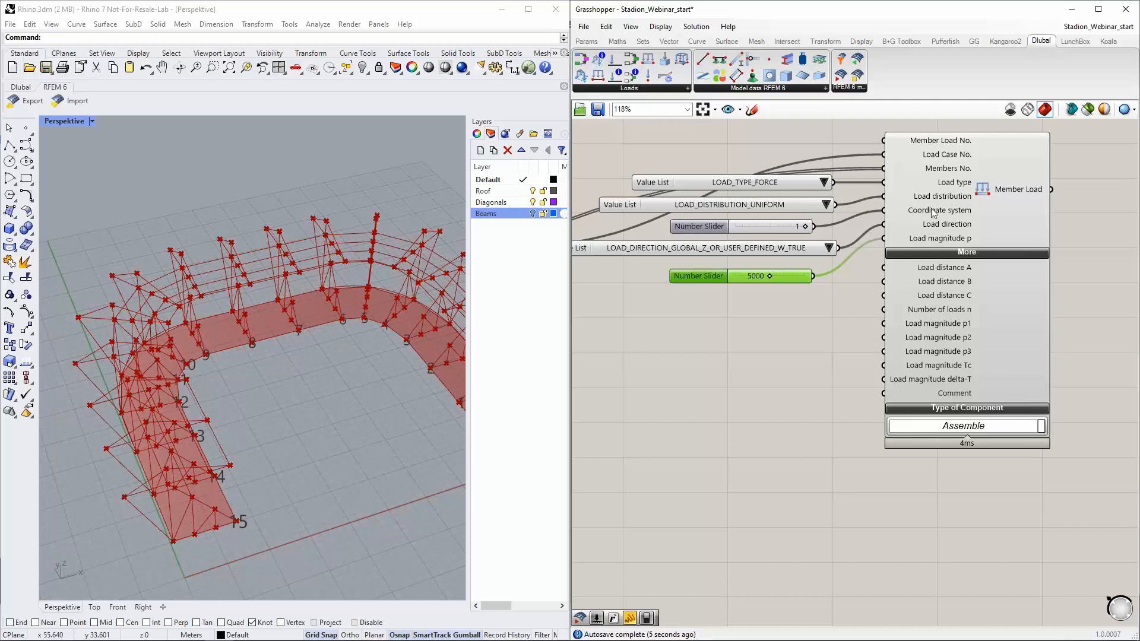
pyautogui.click(825, 205)
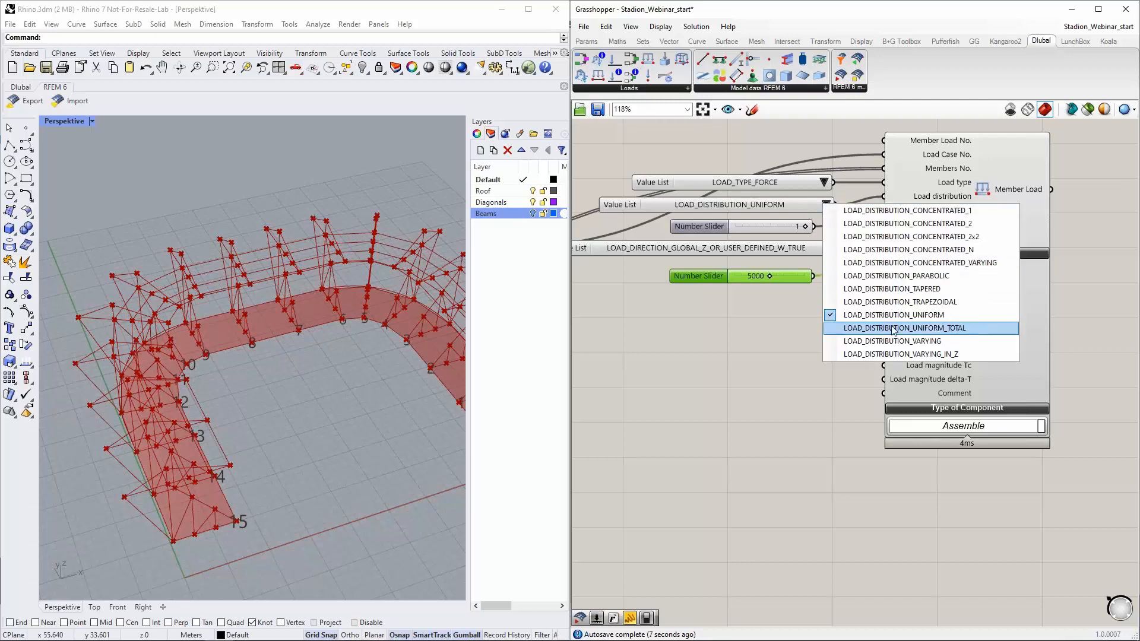
pyautogui.click(794, 313)
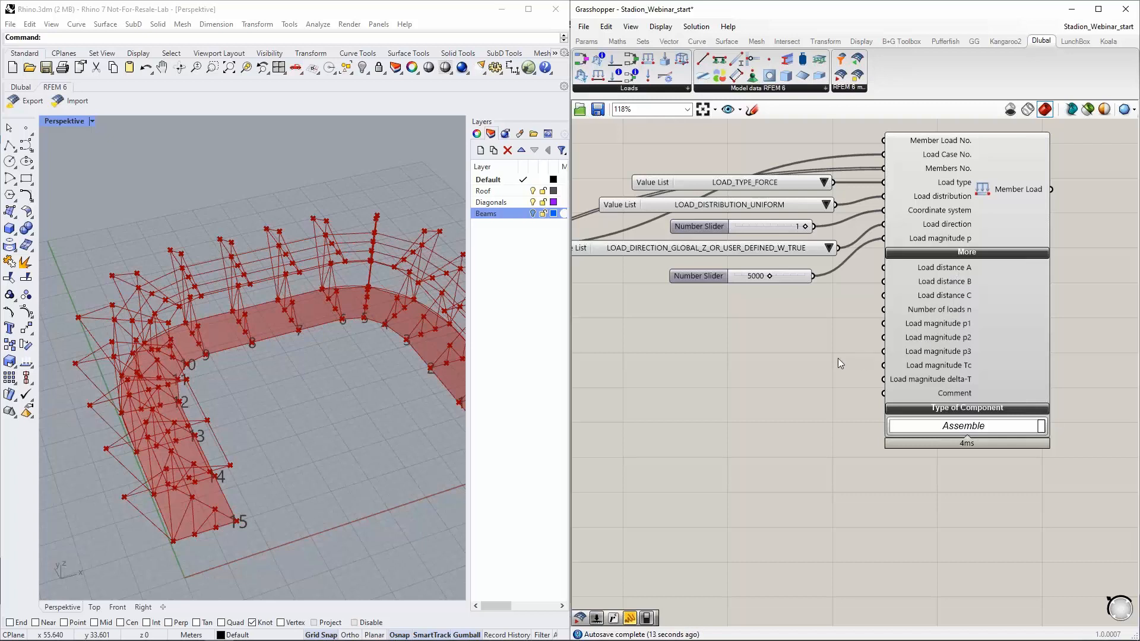
# Place the RFEM 6 export component with Run and Input inputs on the free canvas beyond the Member Load component.
pyautogui.moveTo(836, 353); pyautogui.dragTo(795, 386, button='right')
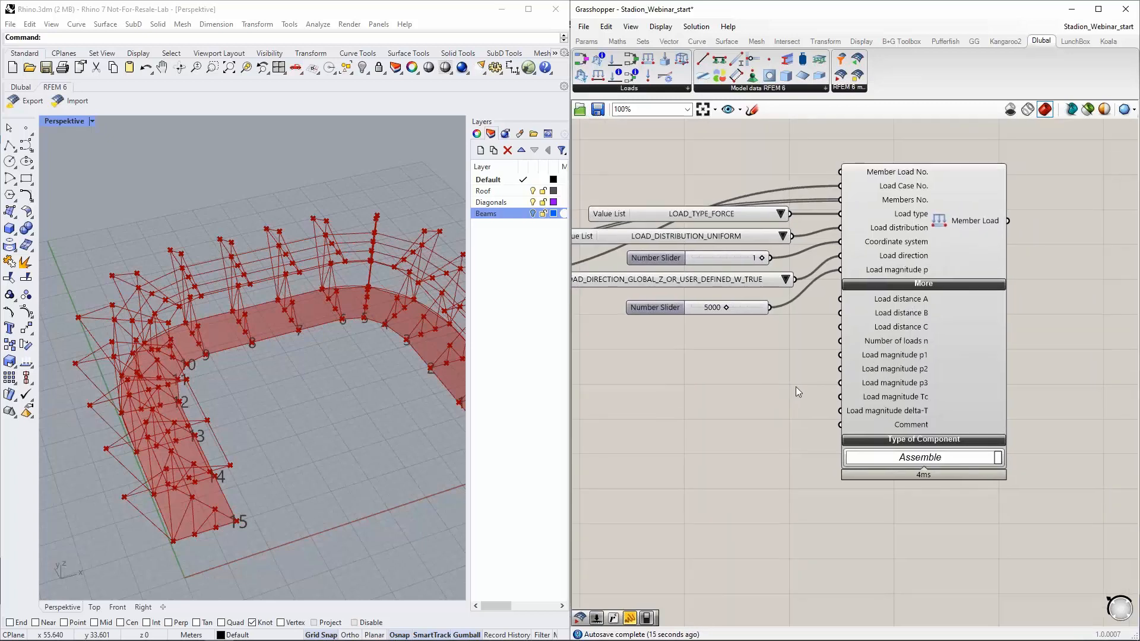
pyautogui.scroll(-3, 796, 386)
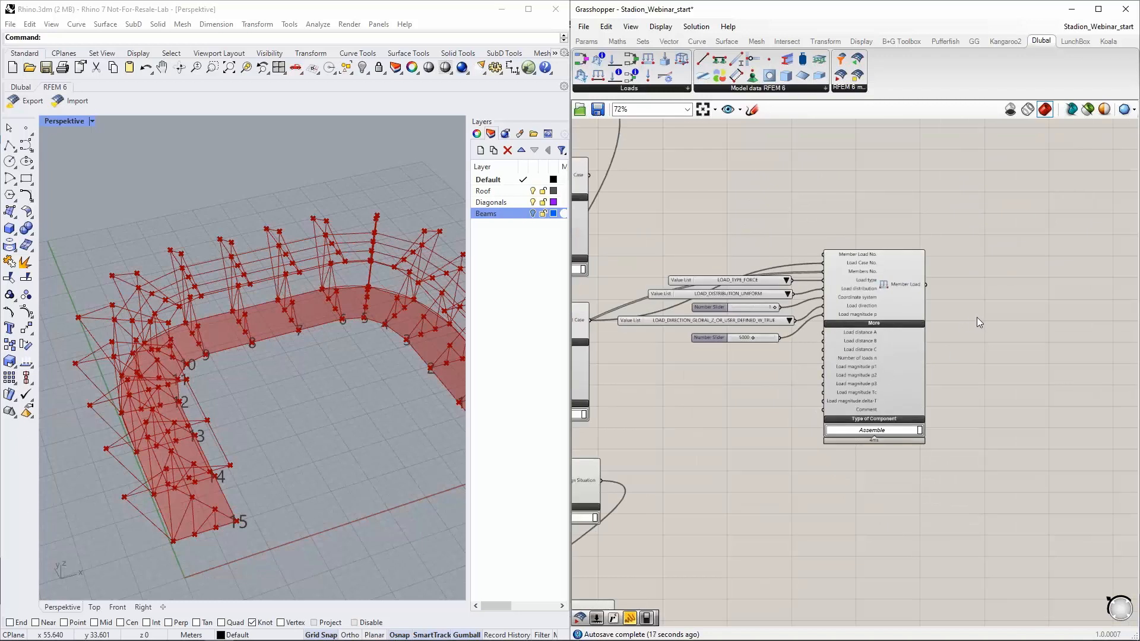
pyautogui.scroll(-2, 970, 315)
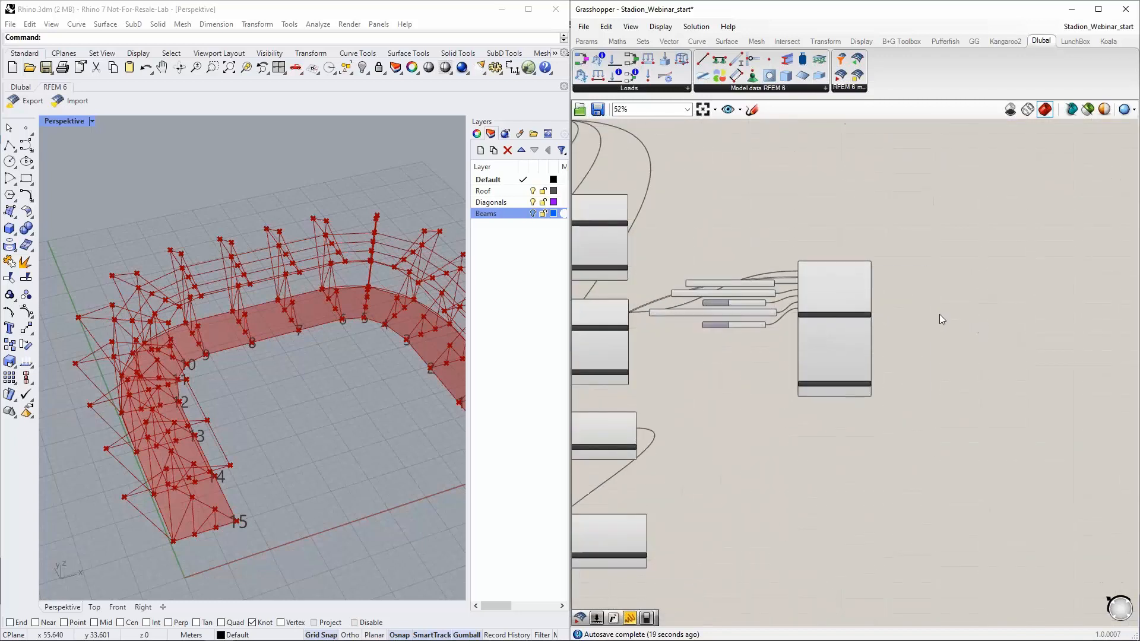
pyautogui.scroll(4, 849, 296)
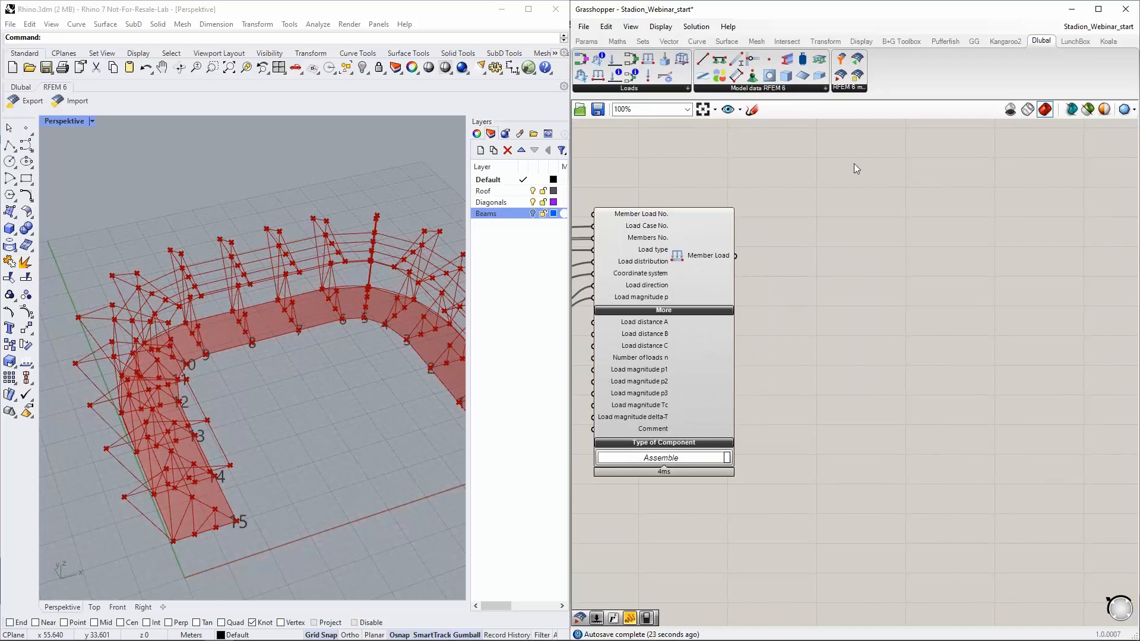
pyautogui.moveTo(841, 76); pyautogui.dragTo(924, 266)
pyautogui.scroll(3, 942, 265)
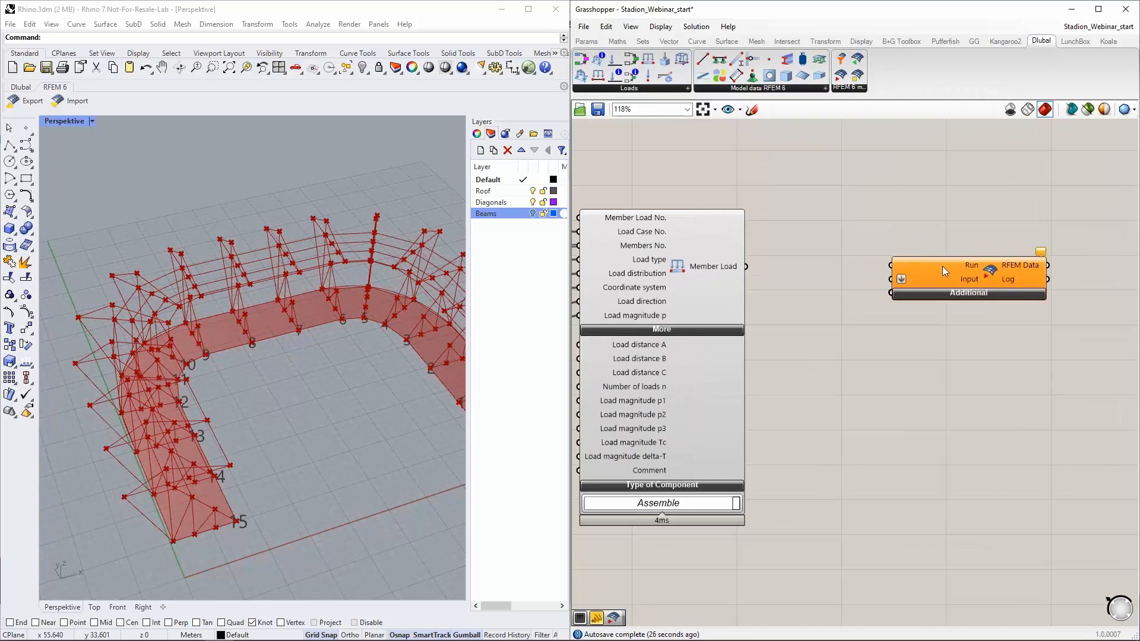
# Add a Button, connect it to the export component's Run input, and position it just ahead of that component.
pyautogui.moveTo(971, 166); pyautogui.dragTo(957, 253, button='right')
pyautogui.doubleClick(943, 251)
pyautogui.write('butt')
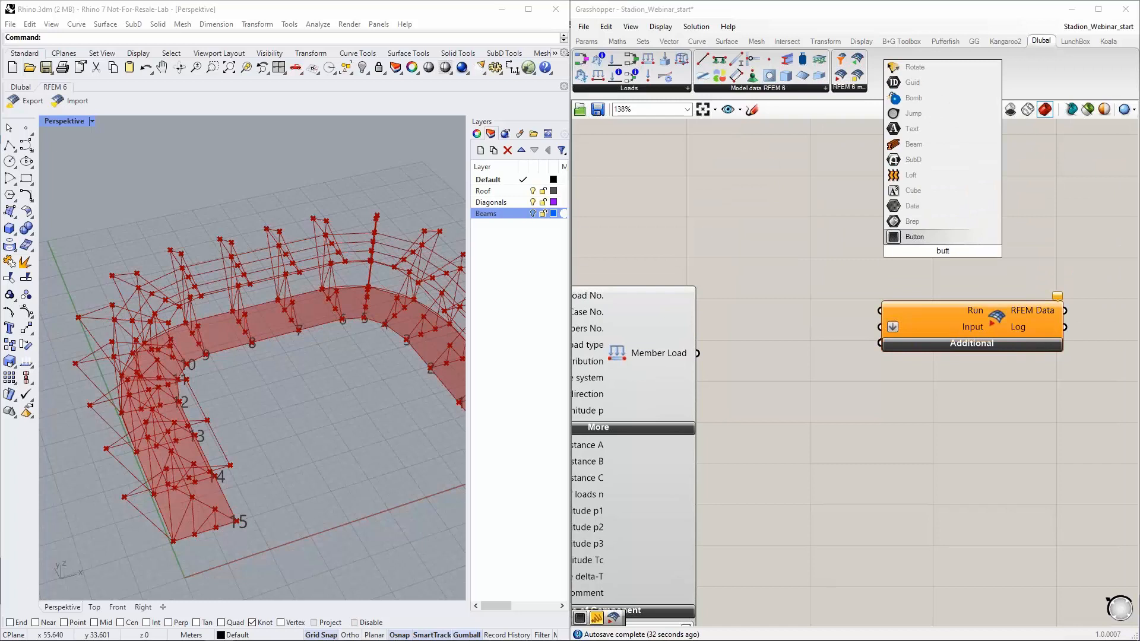
pyautogui.press('Return')
pyautogui.moveTo(928, 249); pyautogui.dragTo(852, 223)
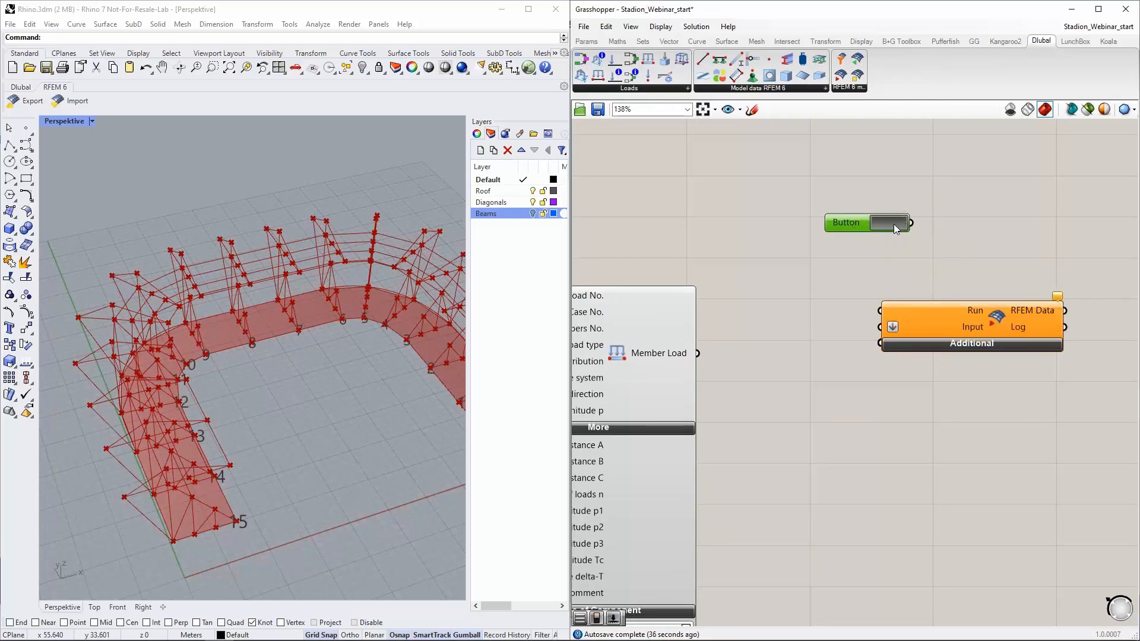
pyautogui.moveTo(911, 223); pyautogui.dragTo(879, 310)
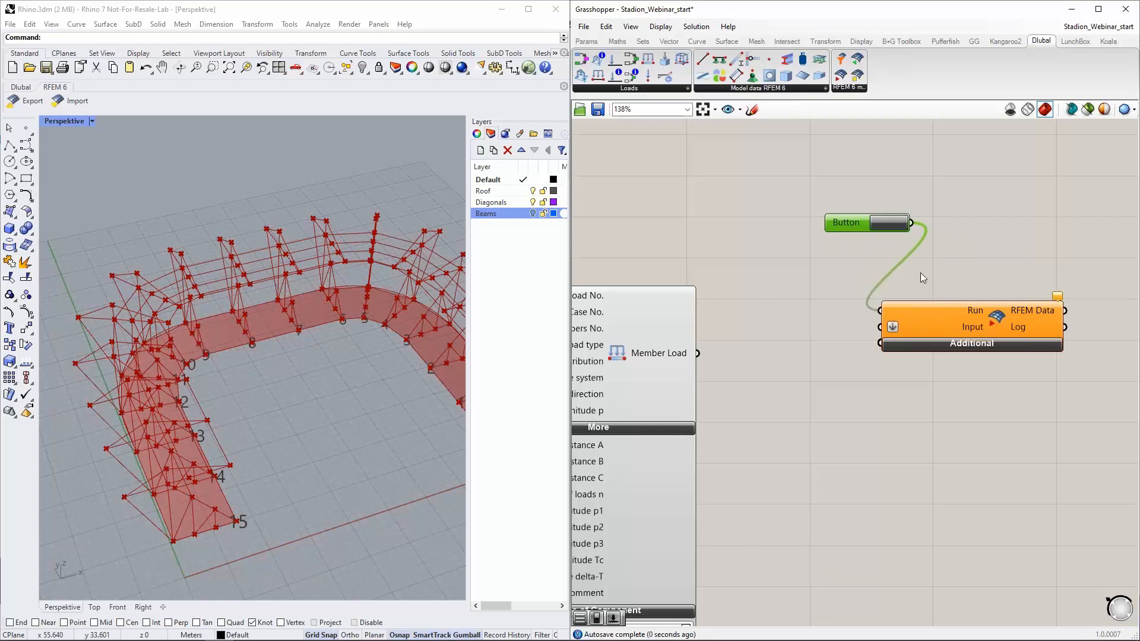
pyautogui.moveTo(831, 228); pyautogui.dragTo(787, 274)
# Add a Boolean Toggle set to True above the Button and try wiring it to the export component's Run input.
pyautogui.doubleClick(829, 219)
pyautogui.write('boole')
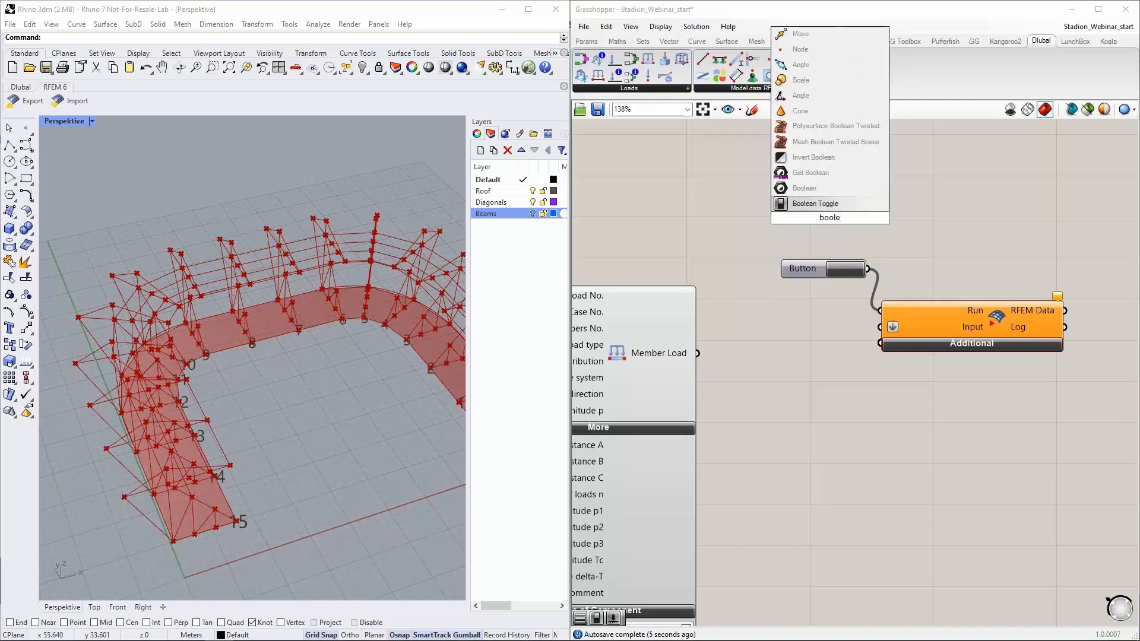
pyautogui.click(829, 202)
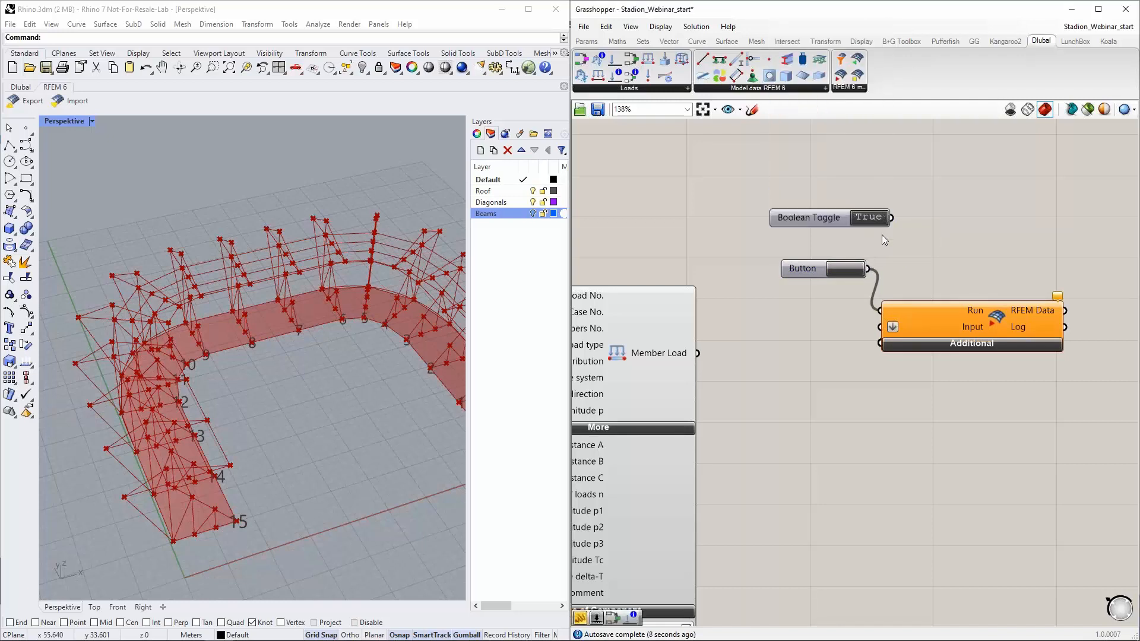
pyautogui.moveTo(891, 218); pyautogui.dragTo(877, 309)
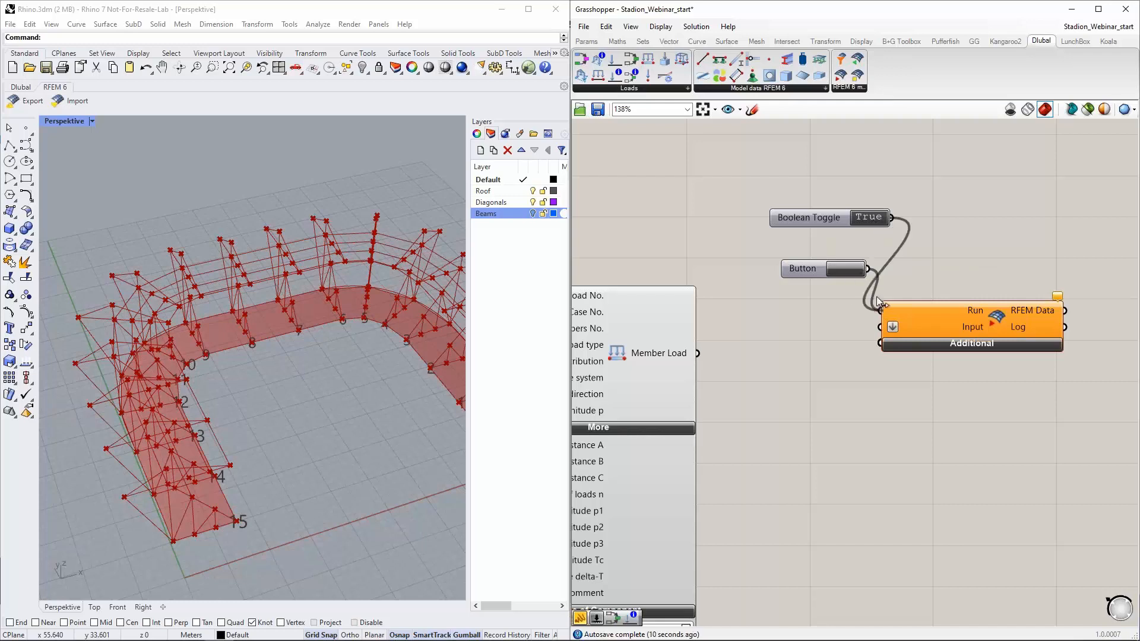
# Examine the parameter sliders in the GH-Geometry group, such as frame count and stand height, and return to the export component.
pyautogui.scroll(-5, 952, 248)
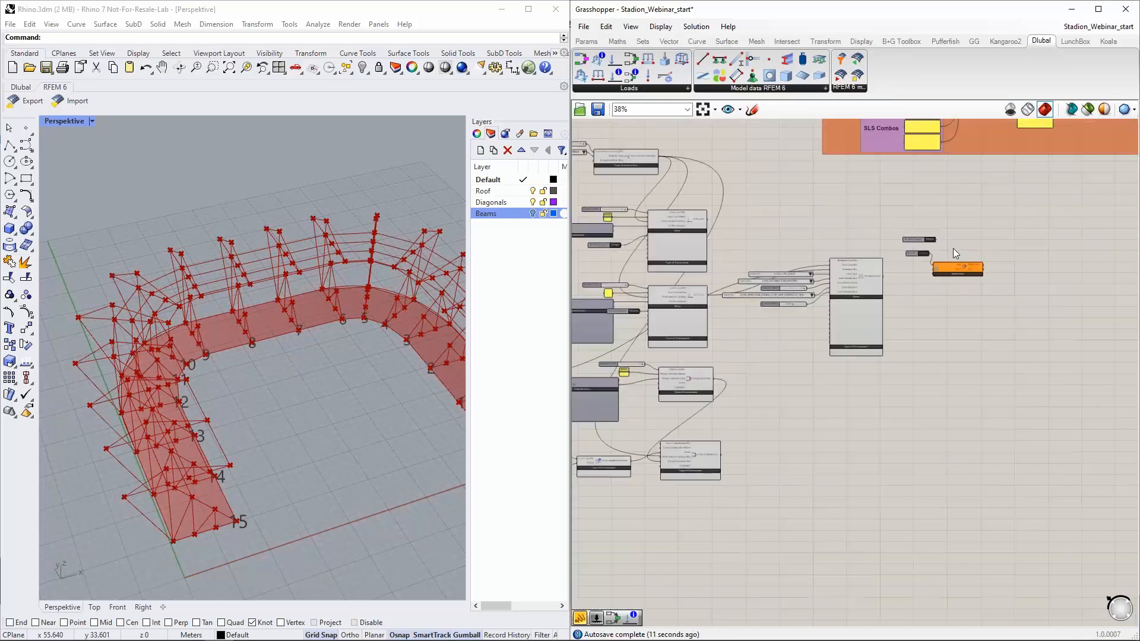
pyautogui.scroll(-5, 953, 250)
pyautogui.moveTo(696, 190); pyautogui.dragTo(864, 336, button='right')
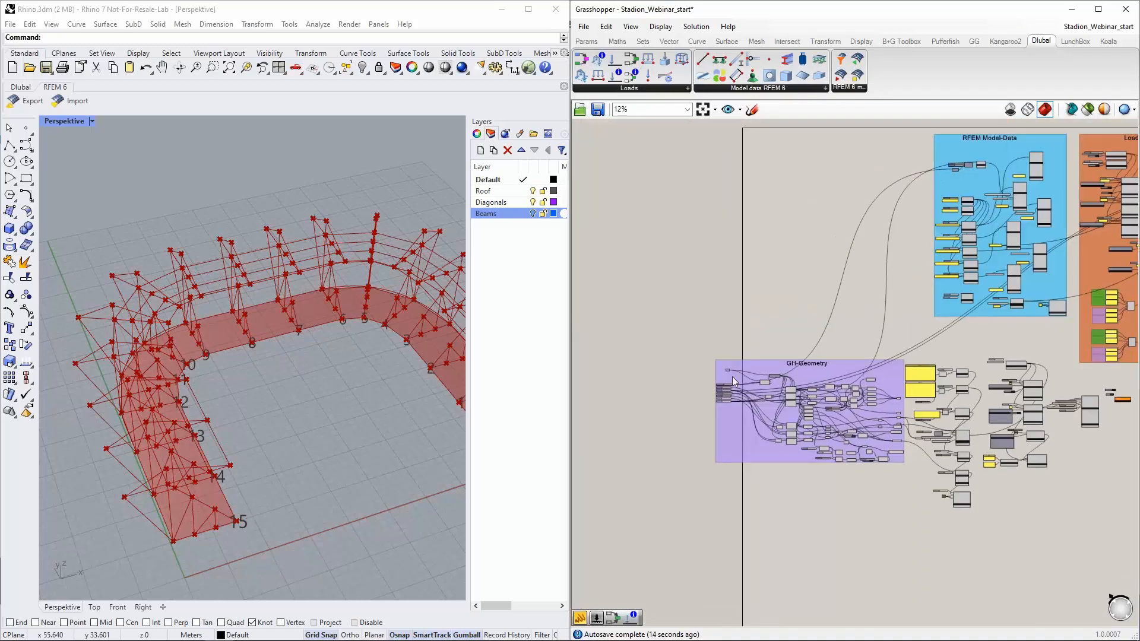
pyautogui.scroll(8, 732, 376)
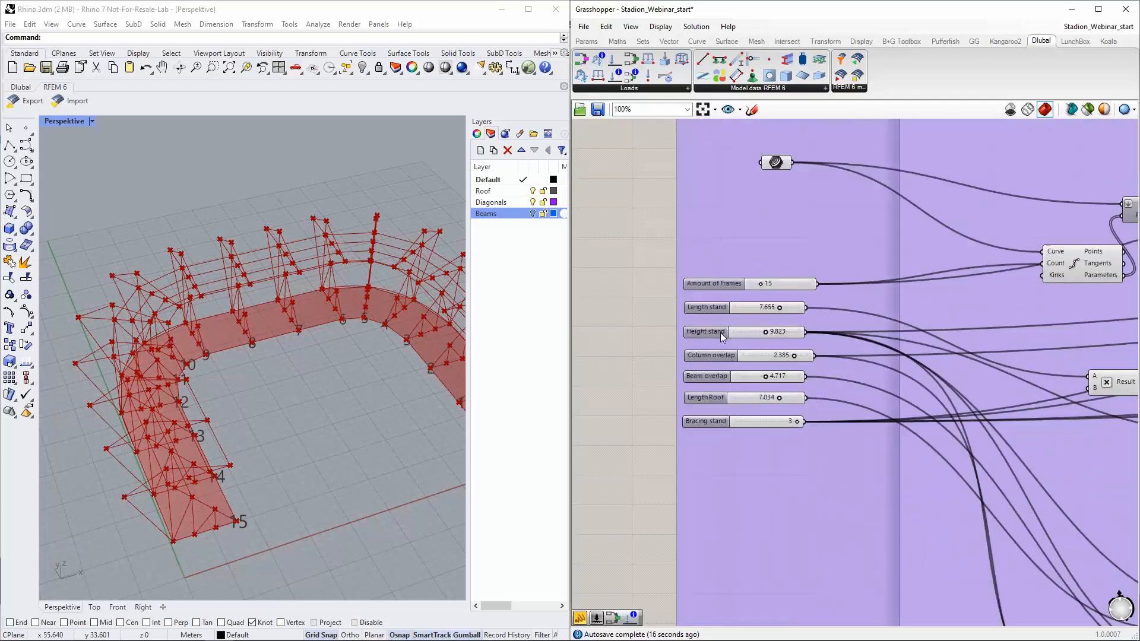
pyautogui.scroll(-7, 687, 329)
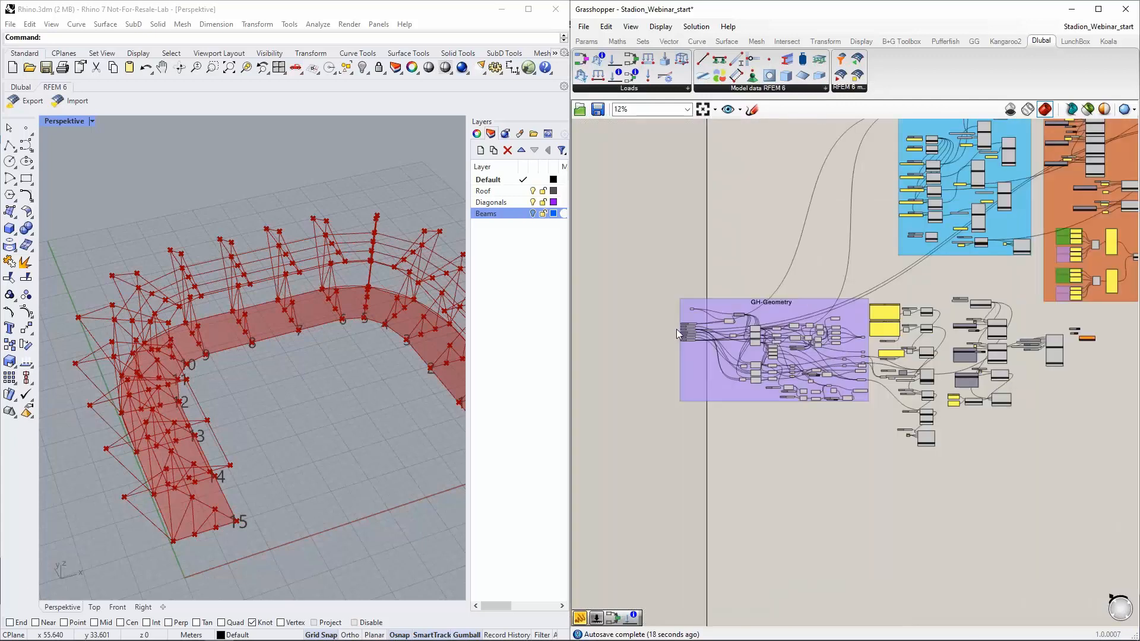
pyautogui.scroll(10, 1037, 332)
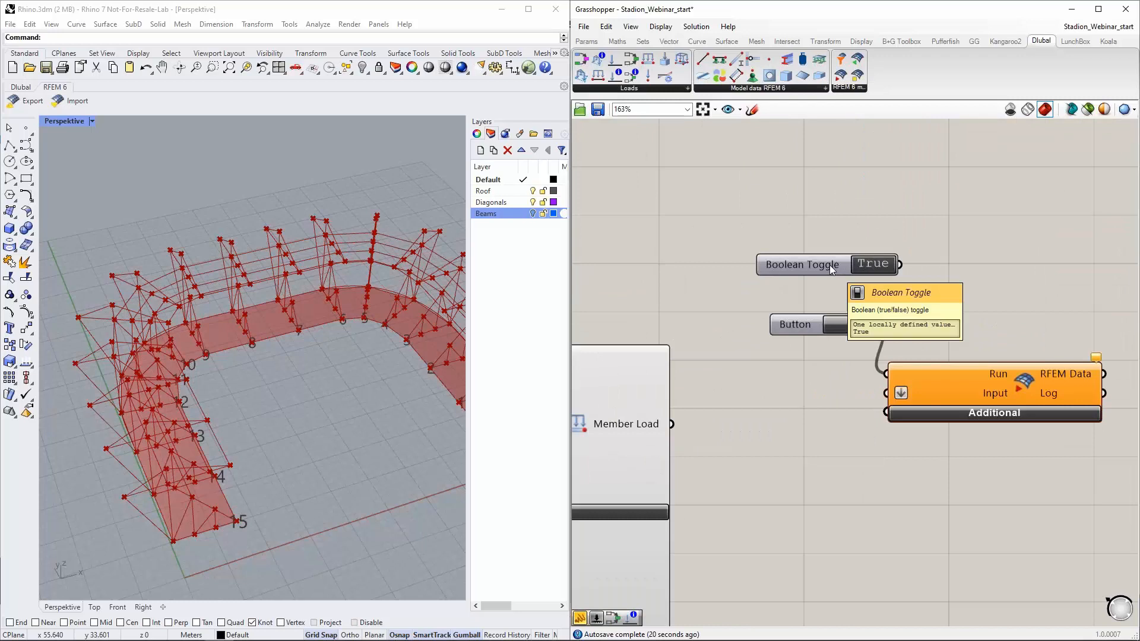
# Move the export component together with its Button next to the first Material component, leaving the Boolean Toggle behind.
pyautogui.scroll(-2, 932, 249)
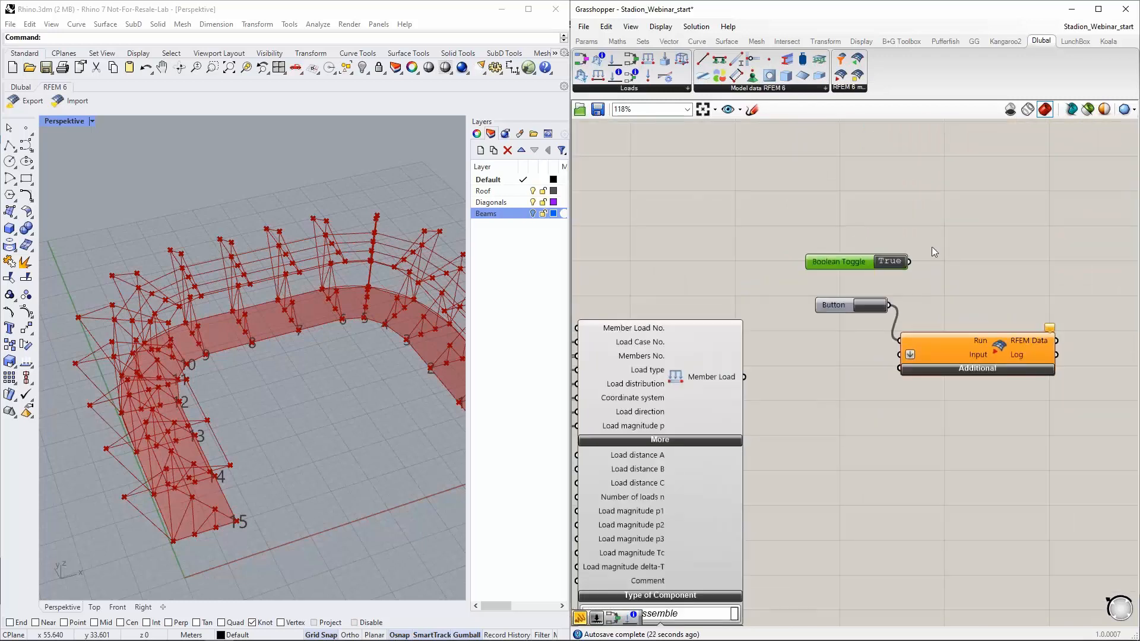
pyautogui.moveTo(935, 276); pyautogui.dragTo(932, 223, button='right')
pyautogui.moveTo(951, 279); pyautogui.dragTo(989, 269)
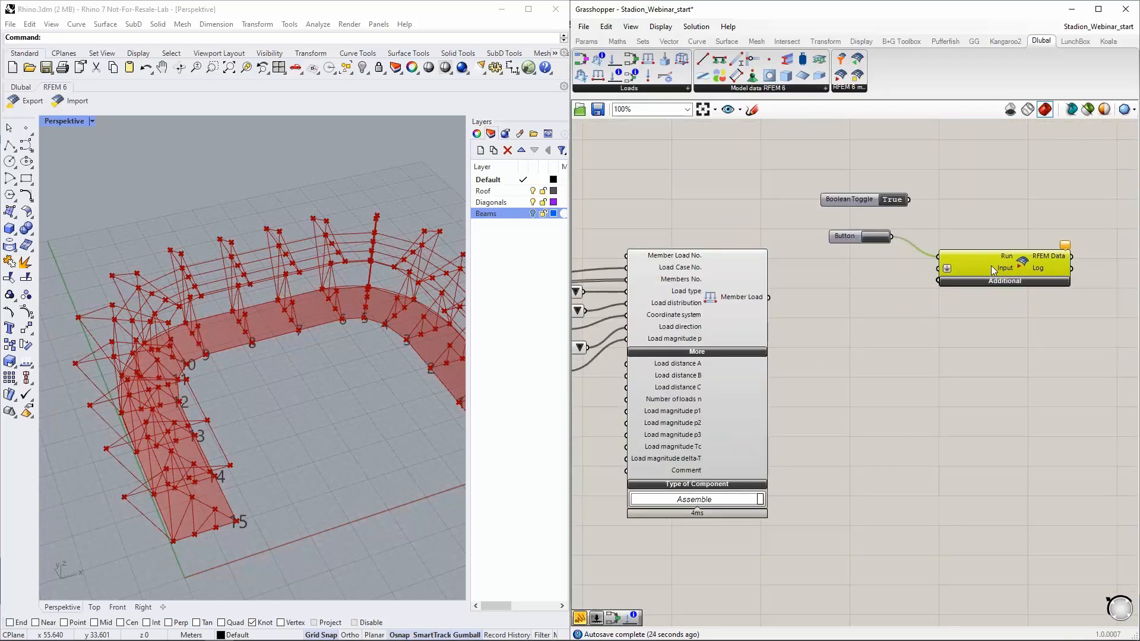
pyautogui.scroll(-2, 1007, 270)
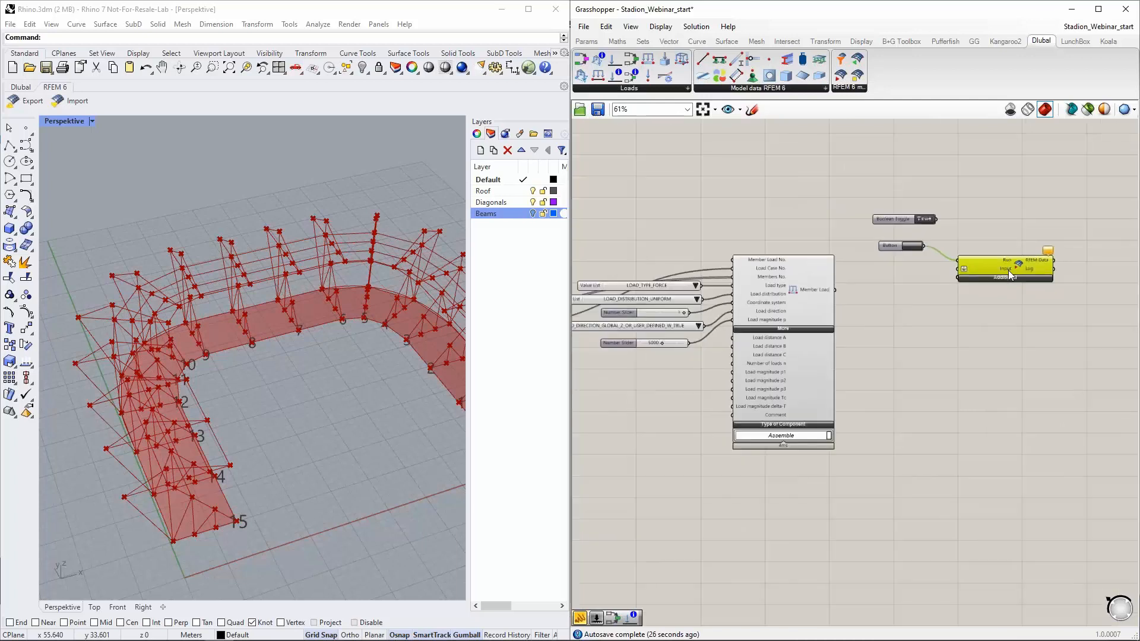
pyautogui.scroll(-4, 1007, 270)
pyautogui.moveTo(1017, 265); pyautogui.dragTo(765, 206)
pyautogui.click(714, 209)
# Connect the first Material component's output to the Input of the export component.
pyautogui.scroll(1, 713, 209)
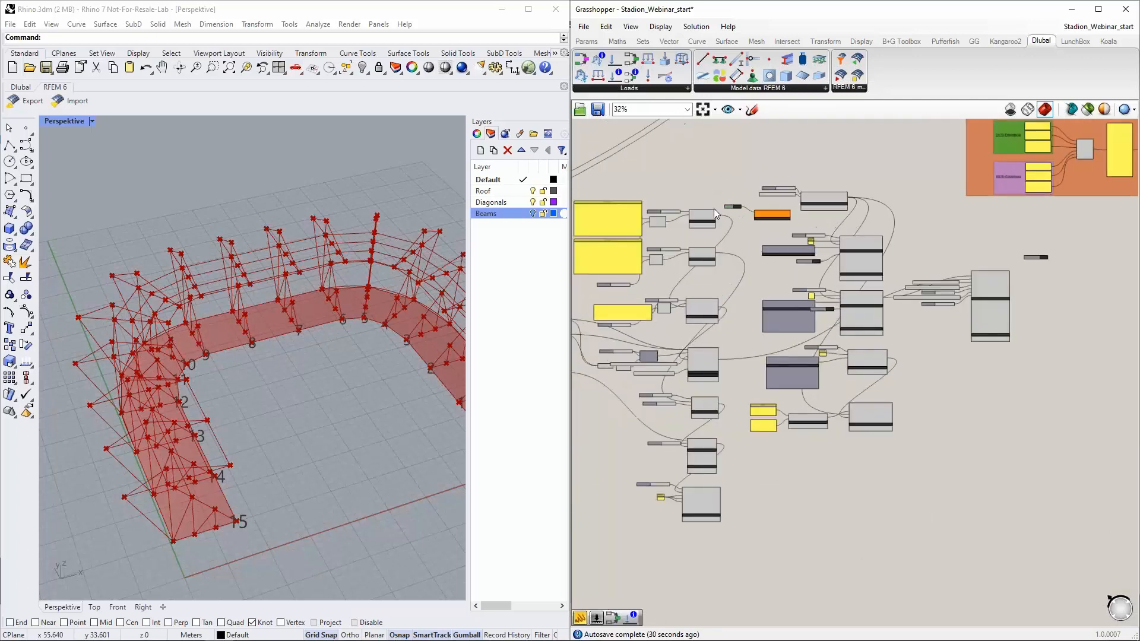
pyautogui.scroll(4, 715, 210)
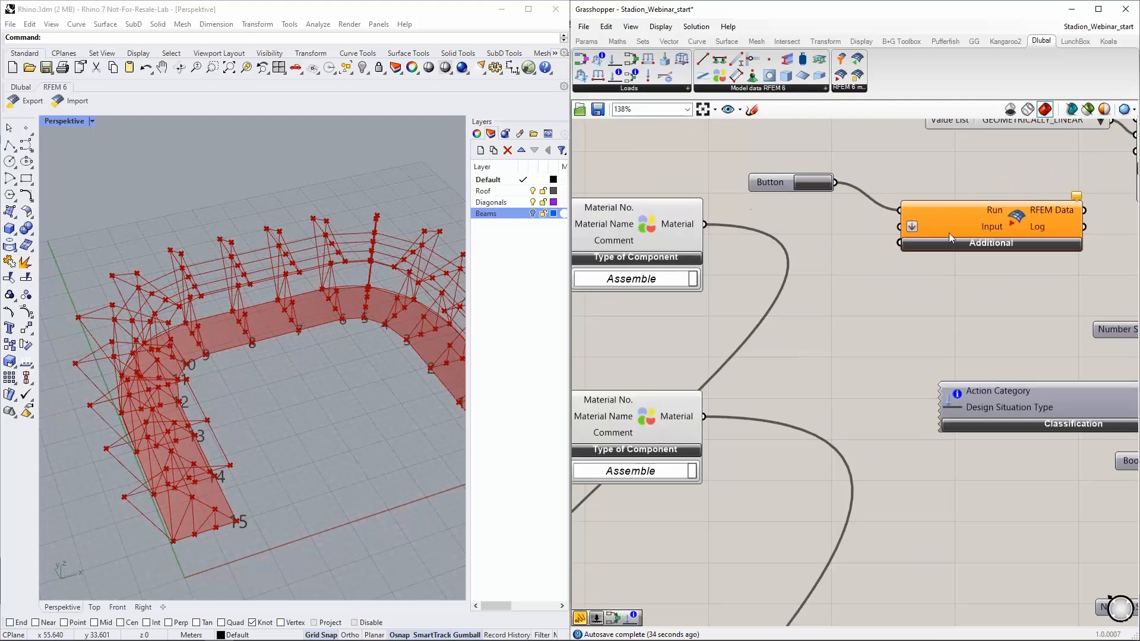
pyautogui.moveTo(699, 224); pyautogui.dragTo(899, 226)
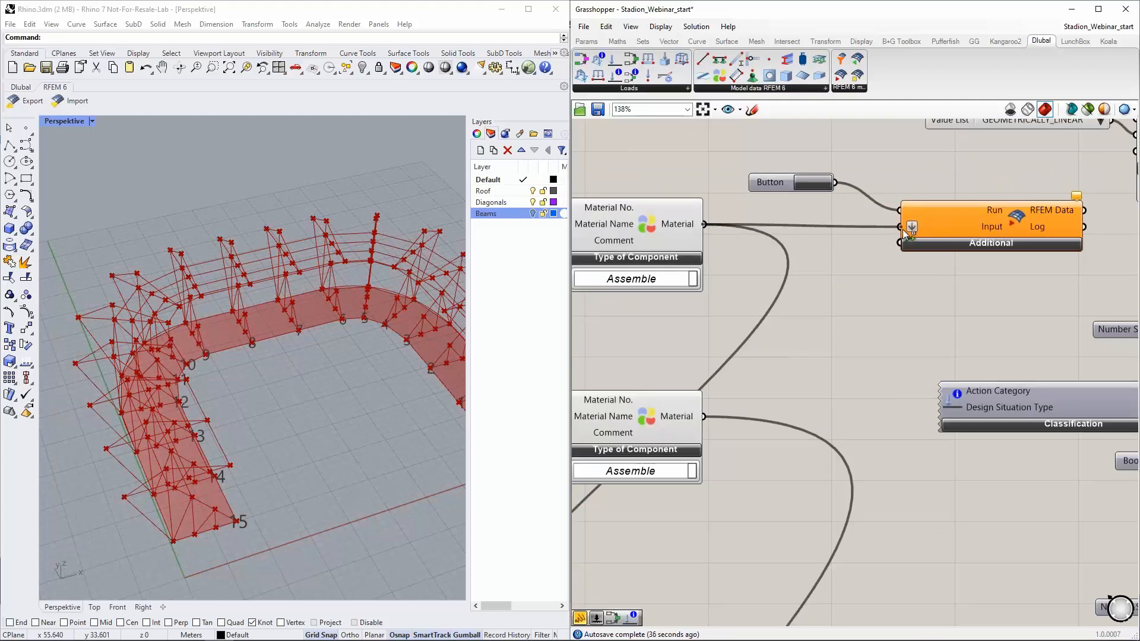
# Connect the outputs of the second Material, the Section and the Member components to the export component's Input.
pyautogui.moveTo(712, 420); pyautogui.dragTo(897, 229)
pyautogui.scroll(-4, 828, 204)
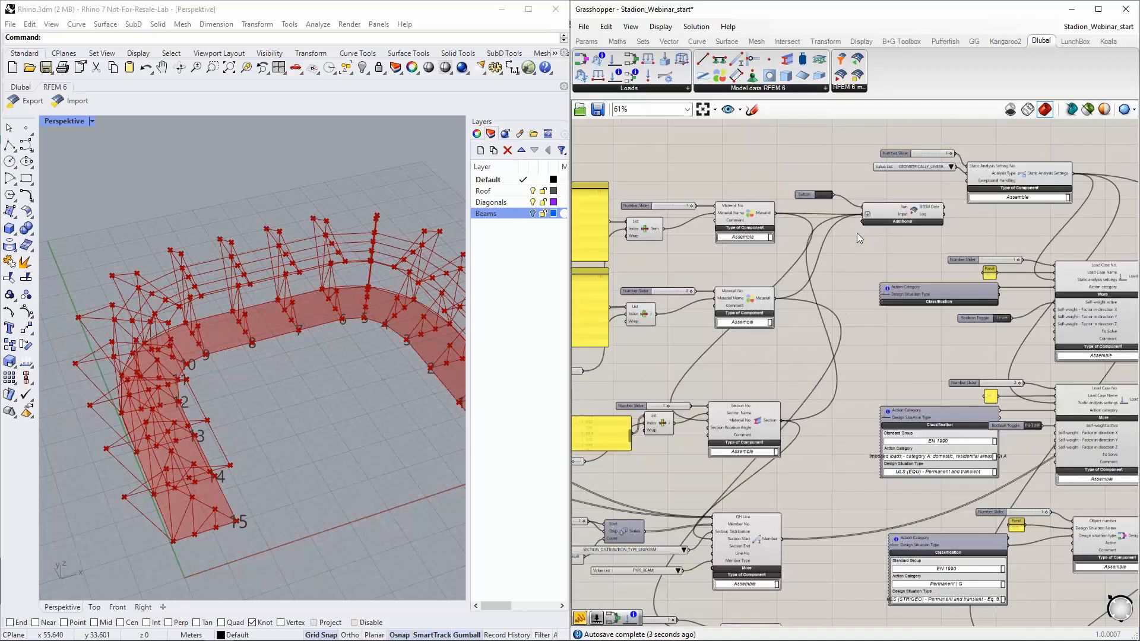
pyautogui.keyDown('shift'); pyautogui.moveTo(865, 261); pyautogui.dragTo(856, 218); pyautogui.keyUp('shift')
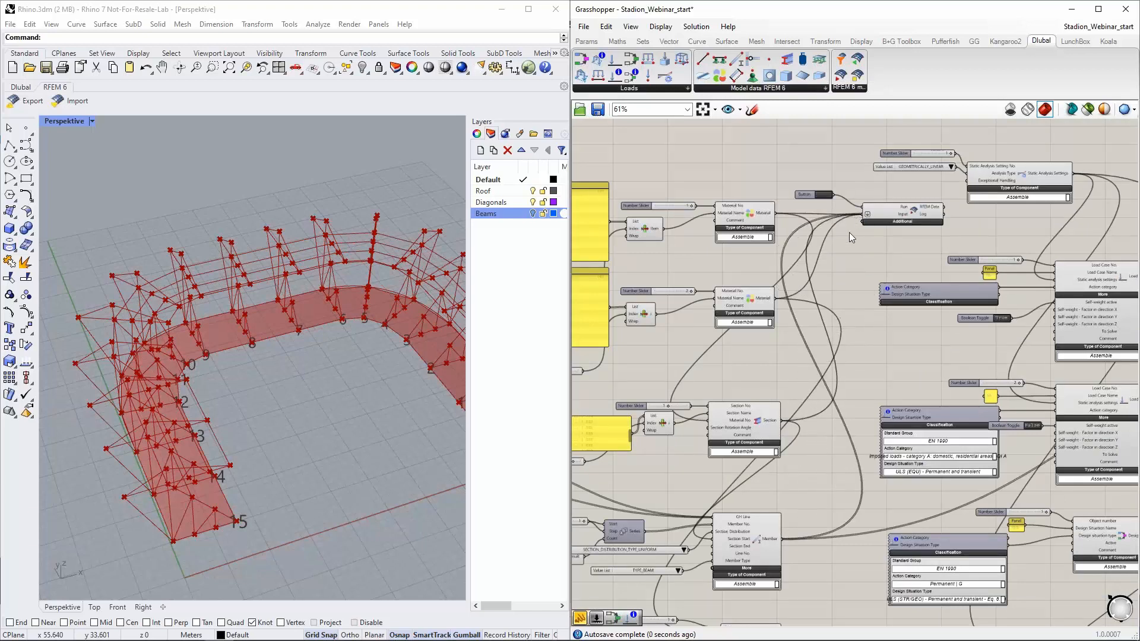
pyautogui.scroll(-2, 848, 233)
# Move the export component and its Button beside the Thickness component, and connect the Thickness, Surface and Surface Support outputs to its Input.
pyautogui.moveTo(849, 261); pyautogui.dragTo(864, 142)
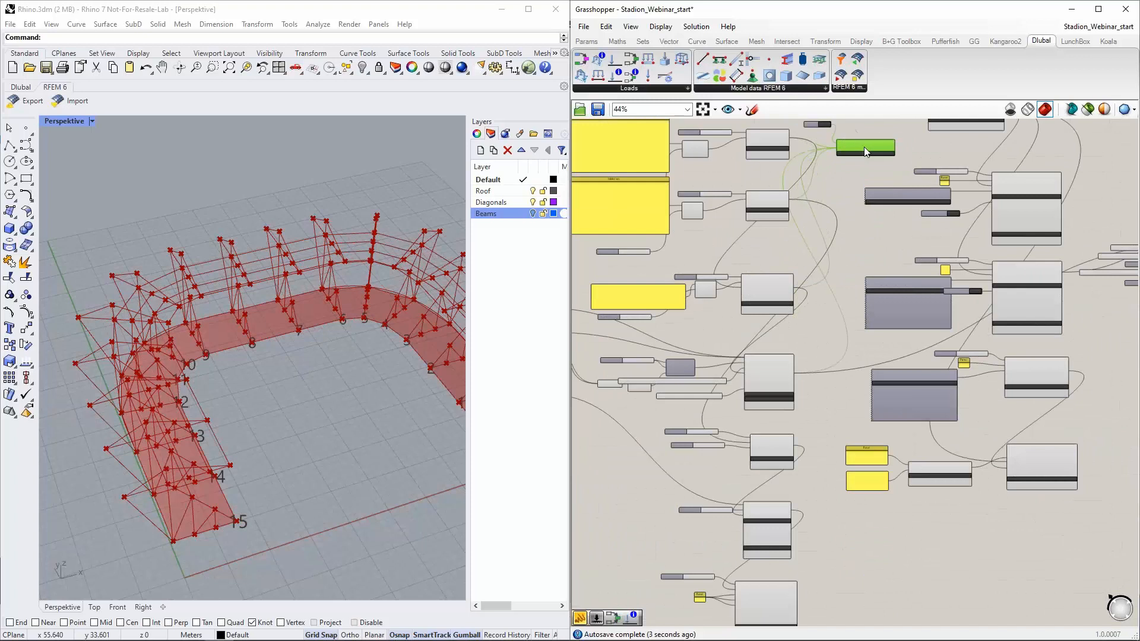
pyautogui.moveTo(861, 201); pyautogui.dragTo(855, 405)
pyautogui.scroll(5, 827, 464)
pyautogui.moveTo(828, 465); pyautogui.dragTo(817, 301, button='right')
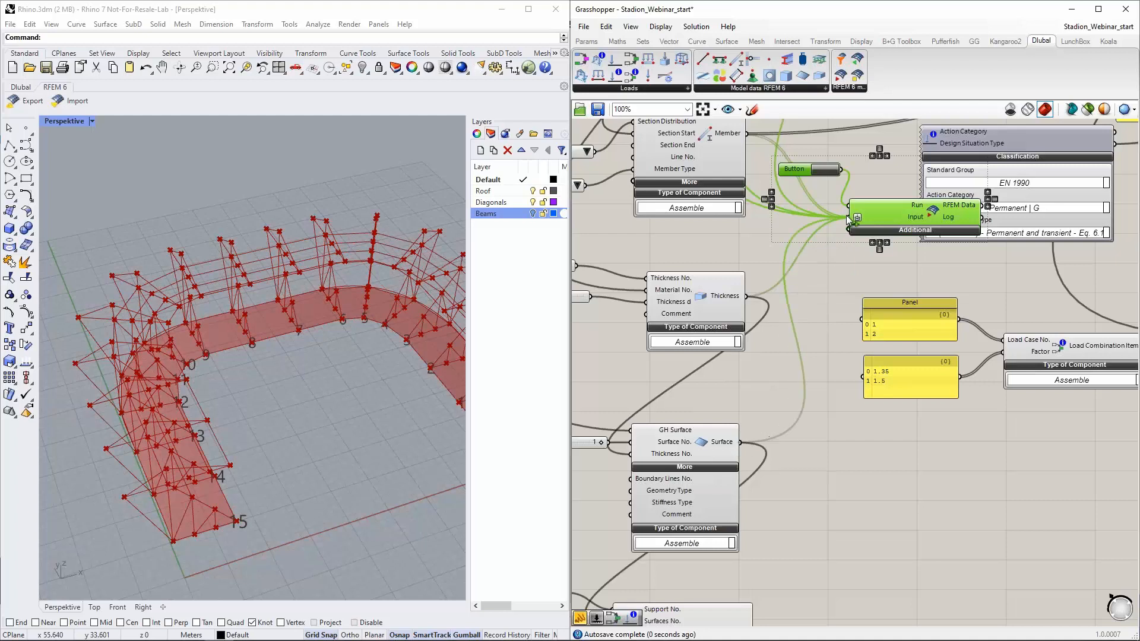
pyautogui.moveTo(817, 397)
pyautogui.mouseDown(button='right')
pyautogui.moveTo(827, 301)
pyautogui.moveTo(808, 354)
pyautogui.mouseUp(button='right')
pyautogui.scroll(-2, 817, 325)
pyautogui.scroll(2, 741, 364)
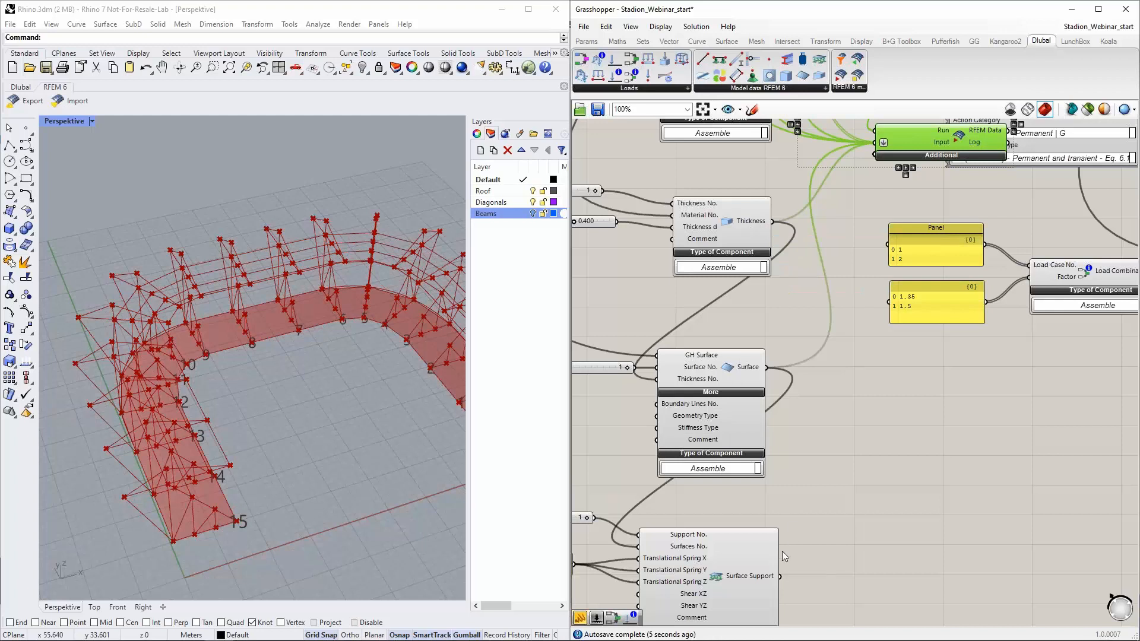
pyautogui.moveTo(790, 558); pyautogui.dragTo(874, 143)
pyautogui.scroll(-5, 808, 212)
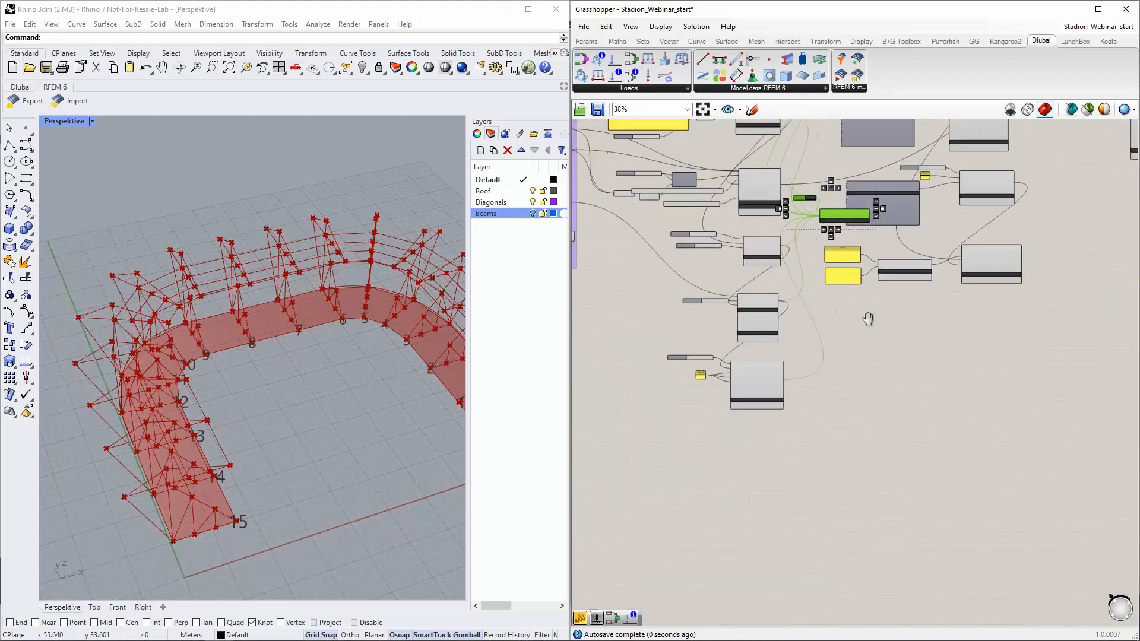
# Move the export component and its Button beside the Load Case components and connect the Static Analysis Settings output to its Input.
pyautogui.moveTo(757, 273); pyautogui.dragTo(1049, 257)
pyautogui.moveTo(980, 204); pyautogui.dragTo(835, 399, button='right')
pyautogui.scroll(1, 840, 305)
pyautogui.moveTo(956, 469); pyautogui.dragTo(894, 256)
pyautogui.scroll(4, 782, 228)
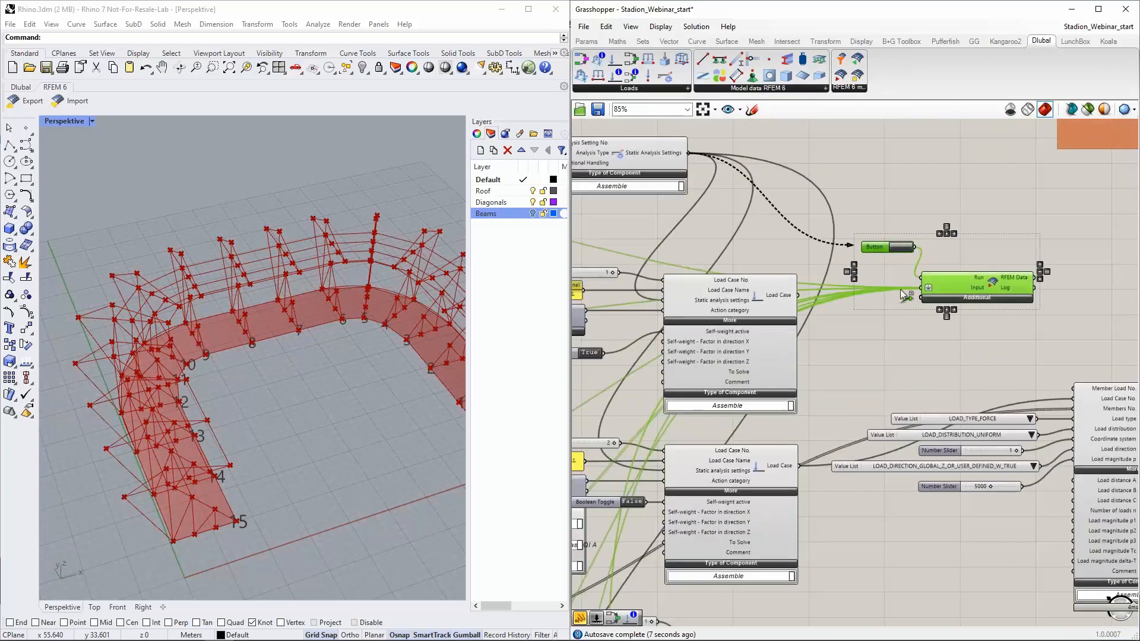
# Connect the outputs of both Load Cases, the Design Situation and the Load Combination to the export component's Input.
pyautogui.moveTo(872, 326); pyautogui.dragTo(824, 200, button='right')
pyautogui.moveTo(750, 339); pyautogui.dragTo(824, 223)
pyautogui.moveTo(872, 168); pyautogui.dragTo(871, 169)
pyautogui.moveTo(770, 526); pyautogui.dragTo(870, 163)
pyautogui.scroll(-3, 819, 193)
pyautogui.keyDown('shift'); pyautogui.moveTo(791, 557); pyautogui.dragTo(862, 170); pyautogui.keyUp('shift')
# Move the export component and its Button past the Member Load component and connect the Member Load output to its Input.
pyautogui.moveTo(944, 167); pyautogui.dragTo(1129, 303)
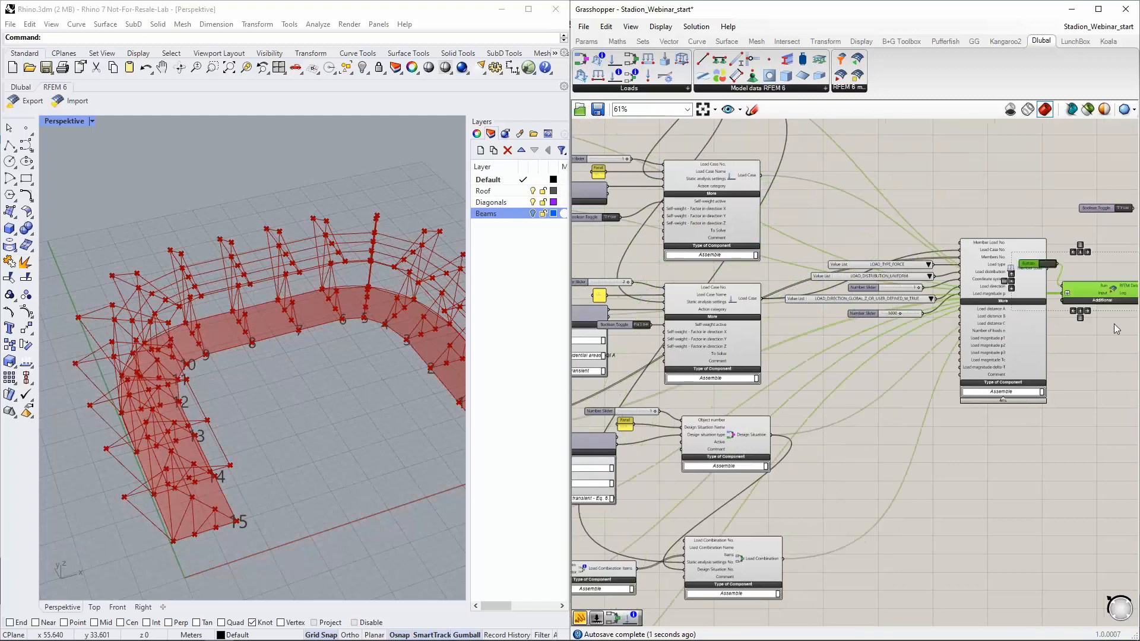
pyautogui.moveTo(1113, 323); pyautogui.dragTo(925, 312, button='right')
pyautogui.scroll(3, 917, 279)
pyautogui.moveTo(917, 278); pyautogui.dragTo(1007, 233)
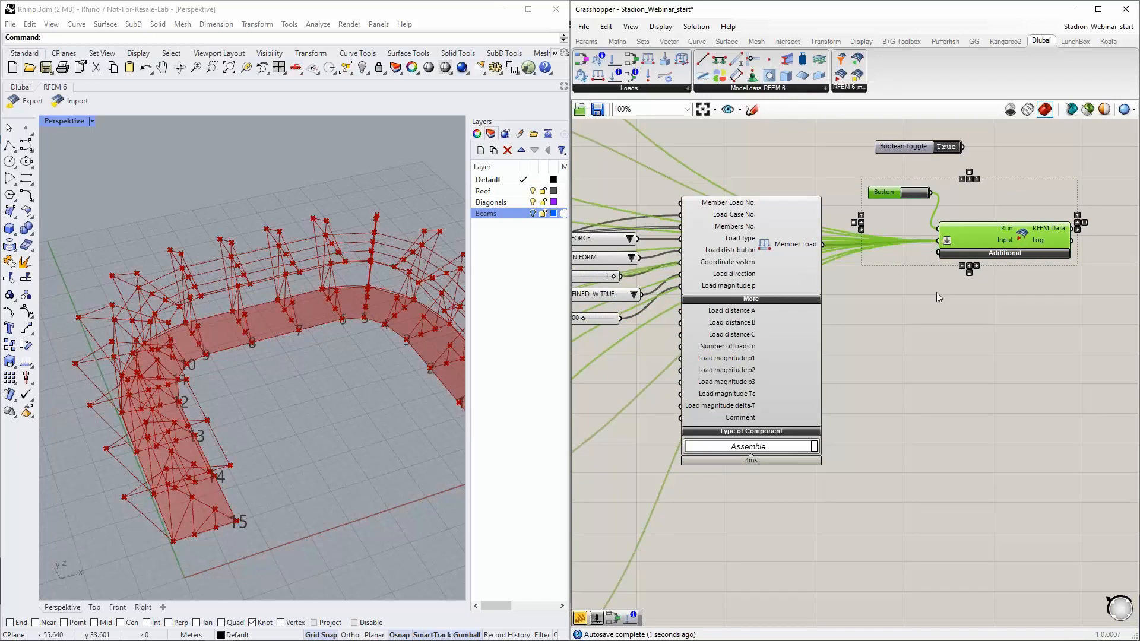
pyautogui.click(917, 327)
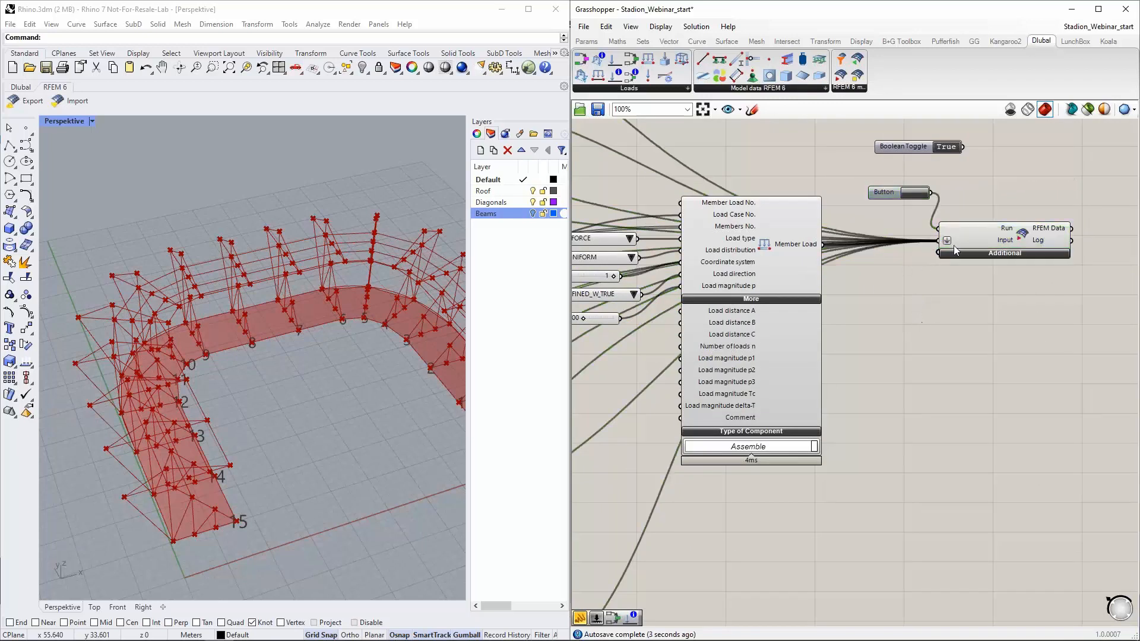
# Align the export component's Run input with the Button and expand its Additional inputs.
pyautogui.moveTo(977, 289); pyautogui.dragTo(878, 282, button='right')
pyautogui.click(901, 226)
pyautogui.moveTo(901, 226); pyautogui.dragTo(914, 190)
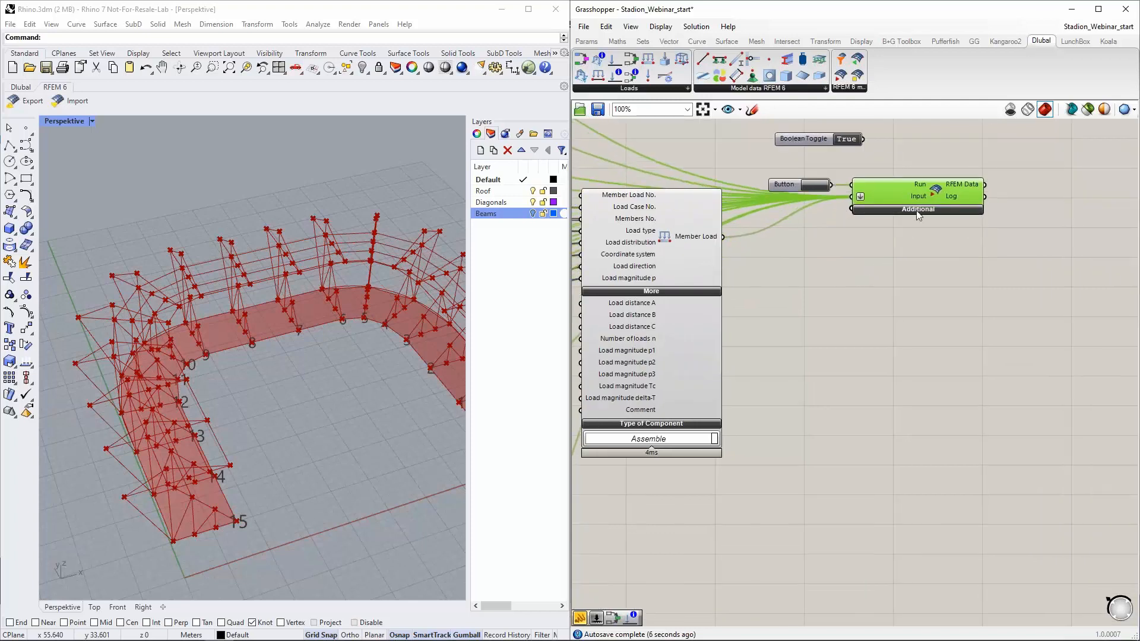
pyautogui.click(917, 209)
pyautogui.scroll(2, 792, 266)
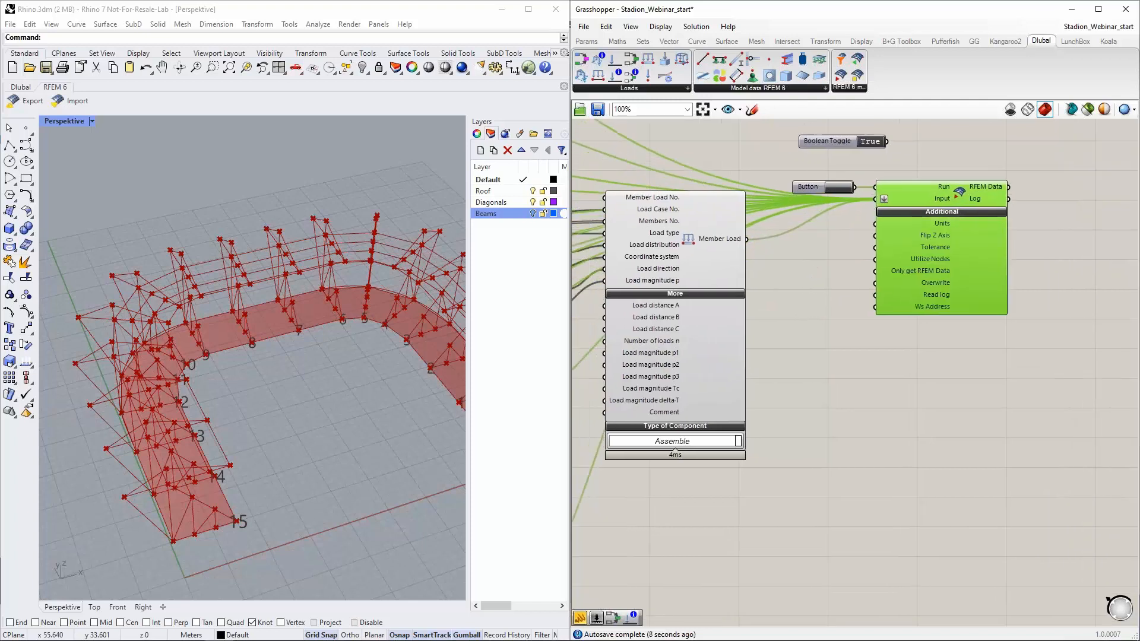
pyautogui.scroll(2, 897, 216)
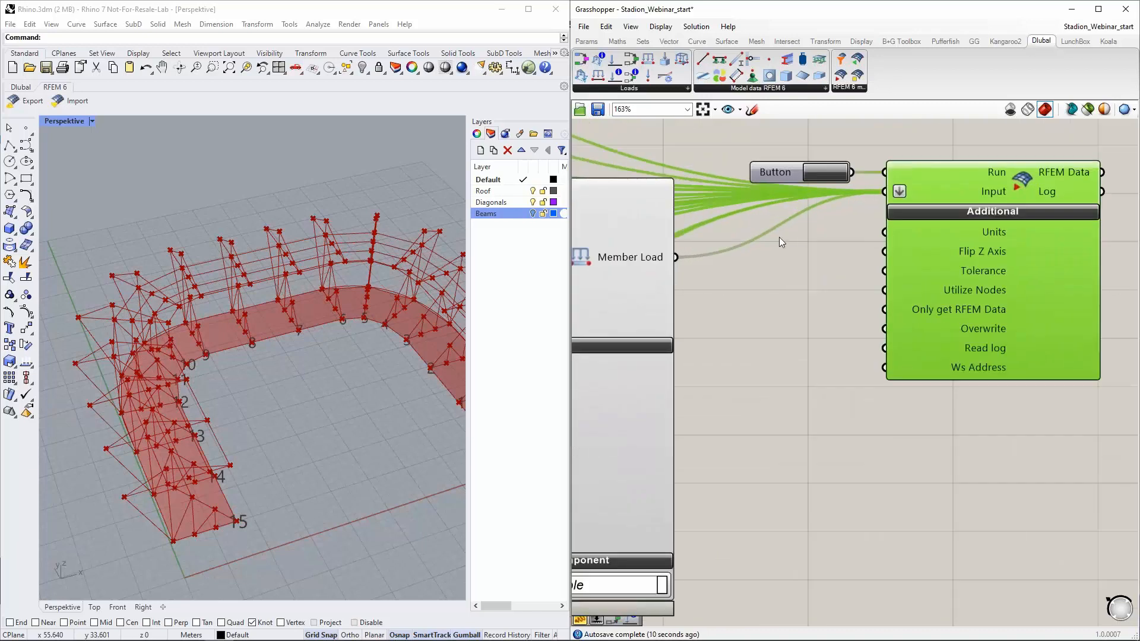
# Add a Value List, connect it to the export component's Units input and set it to Meters.
pyautogui.doubleClick(736, 262)
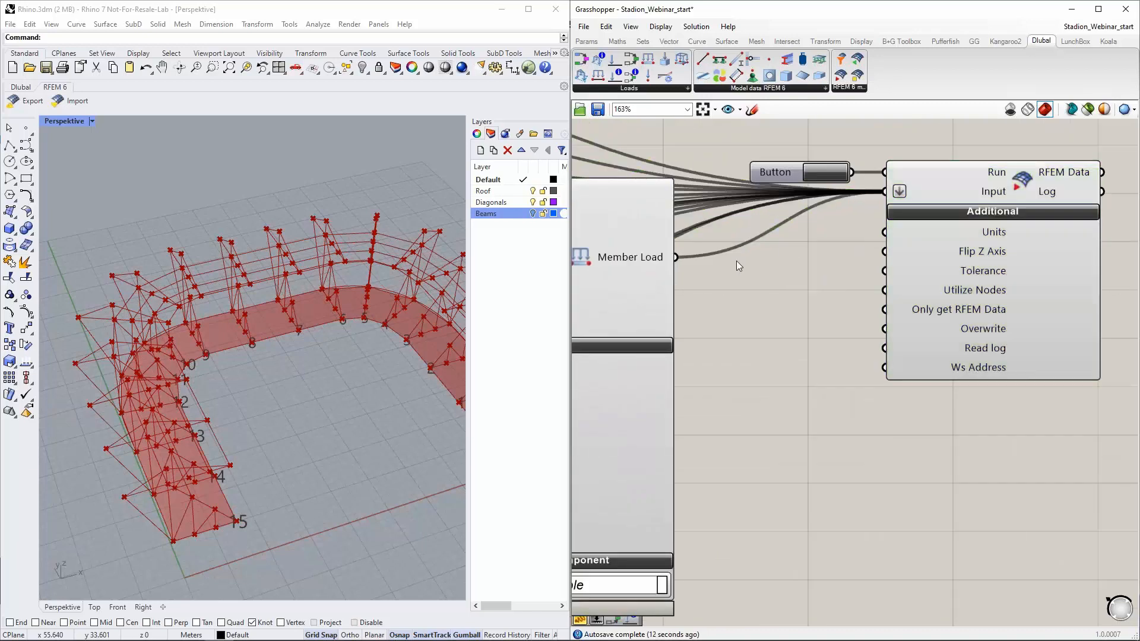
pyautogui.write('val')
pyautogui.click(724, 249)
pyautogui.moveTo(798, 260); pyautogui.dragTo(888, 230)
pyautogui.moveTo(755, 257); pyautogui.dragTo(774, 229)
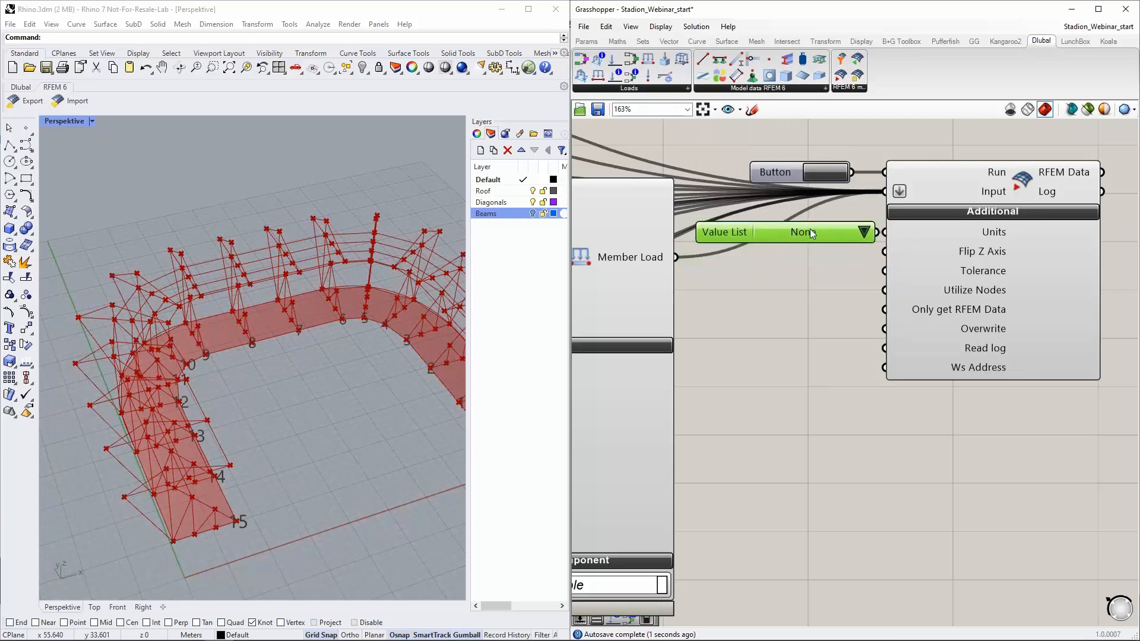
pyautogui.click(868, 235)
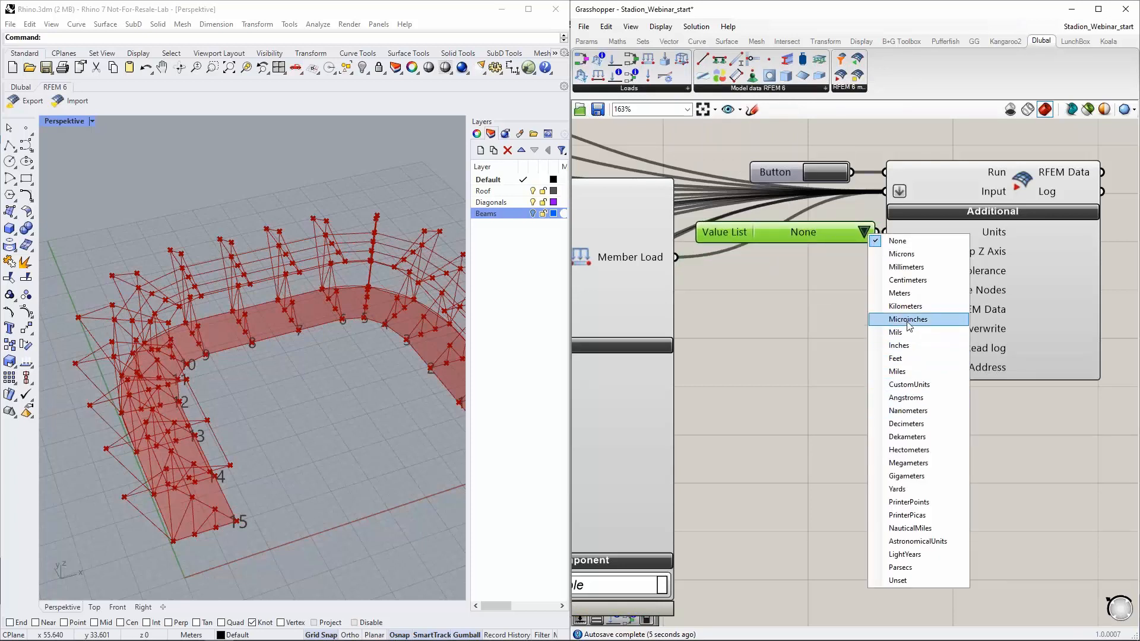
pyautogui.click(901, 293)
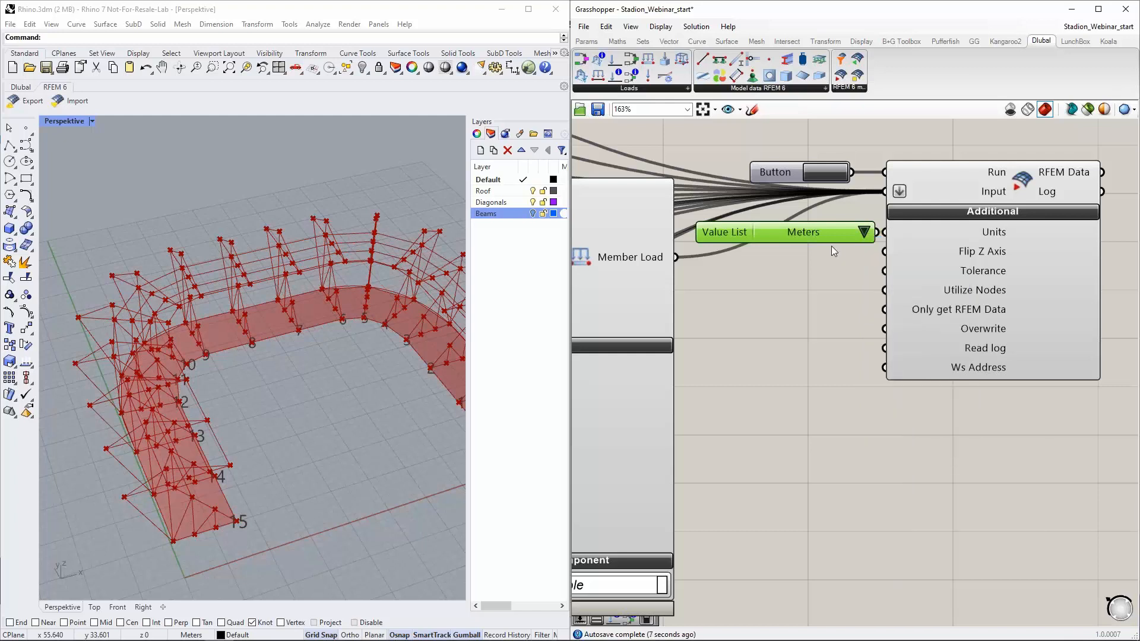
# Examine the stand dimension sliders in the GH-Geometry group and return to the export component.
pyautogui.scroll(-10, 940, 312)
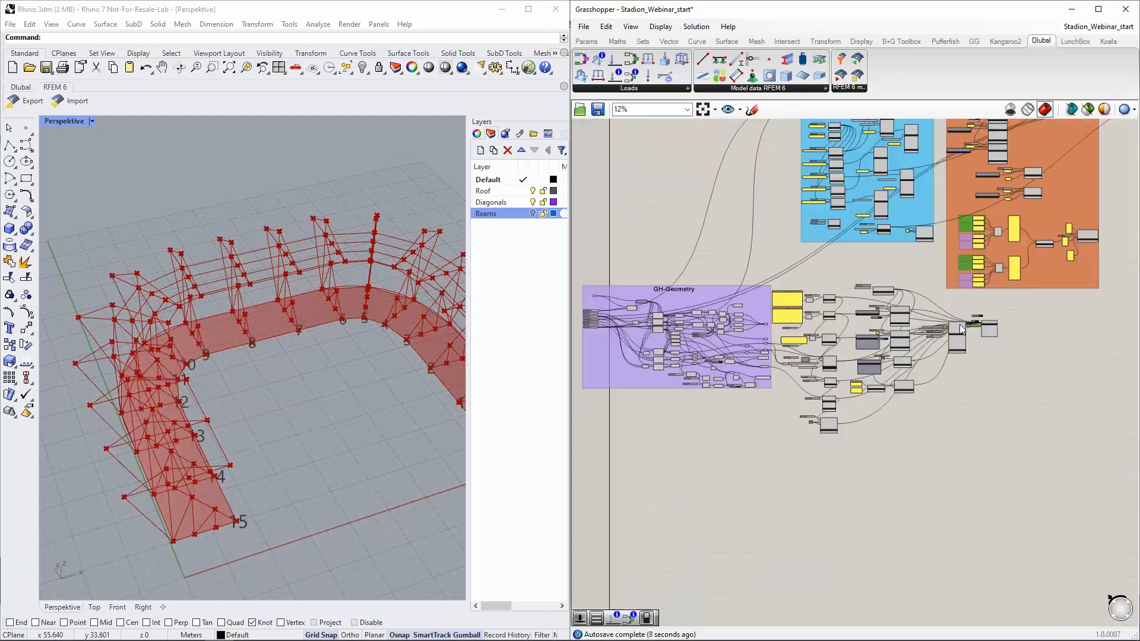
pyautogui.scroll(10, 598, 316)
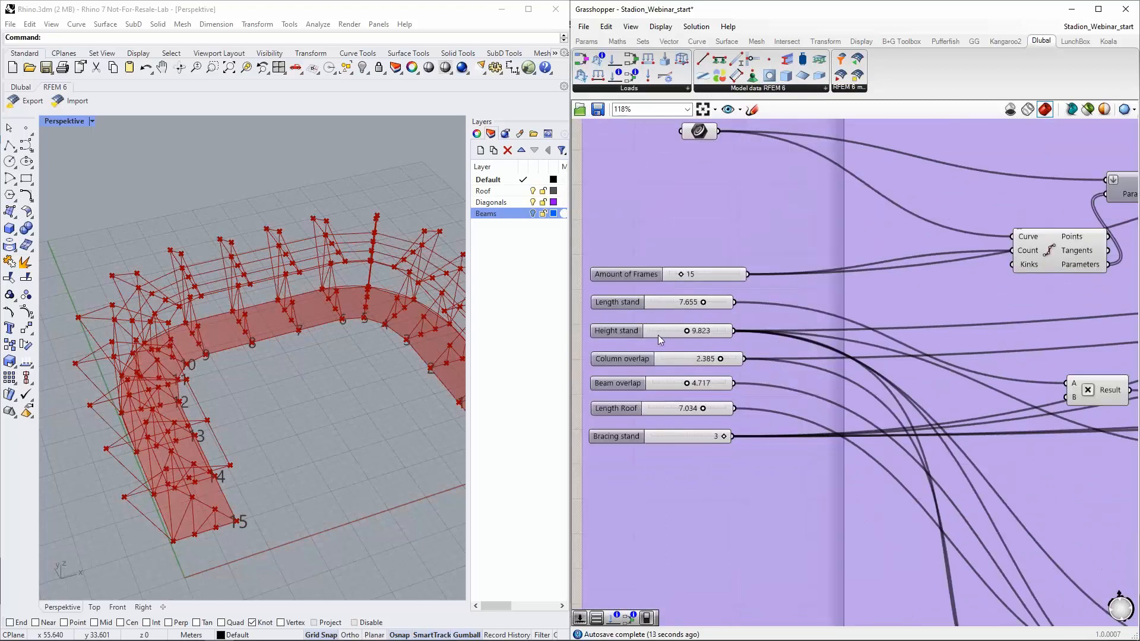
pyautogui.scroll(-8, 618, 333)
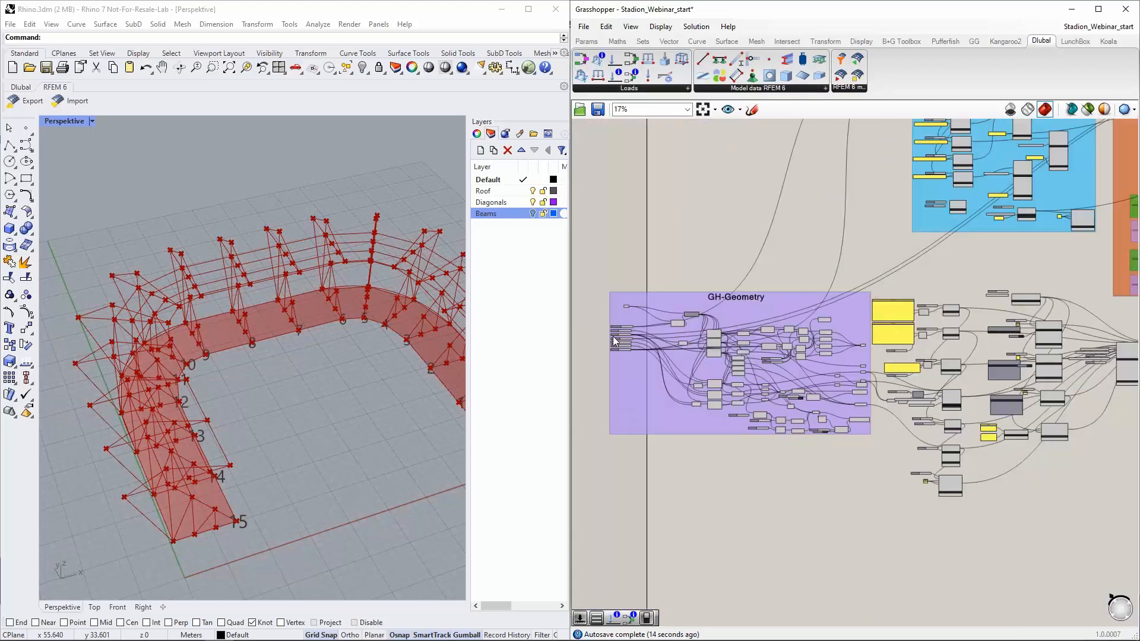
pyautogui.scroll(-2, 614, 339)
pyautogui.scroll(10, 985, 347)
pyautogui.moveTo(839, 379); pyautogui.dragTo(804, 320, button='right')
# Shift the export component slightly away and connect the spare Boolean Toggle, set to True, to its Flip Z Axis input.
pyautogui.moveTo(951, 324); pyautogui.dragTo(978, 324)
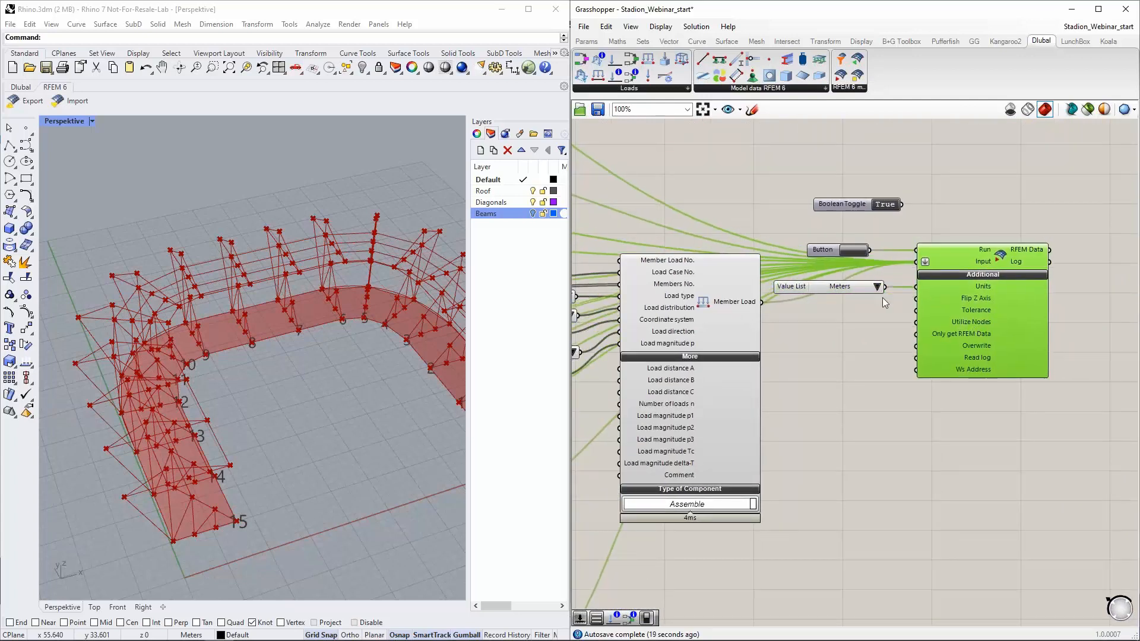
pyautogui.moveTo(851, 207); pyautogui.dragTo(919, 284)
pyautogui.scroll(3, 892, 323)
pyautogui.moveTo(803, 326); pyautogui.dragTo(799, 305)
pyautogui.moveTo(829, 374); pyautogui.dragTo(791, 344, button='right')
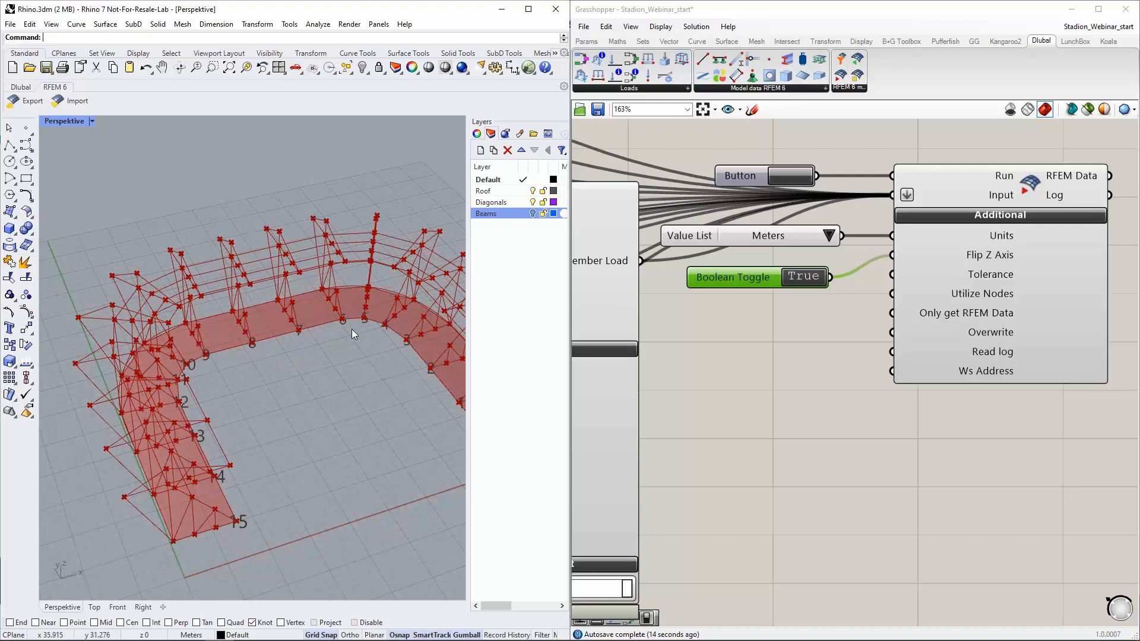
# Check the model units and tolerances in the Rhino options, then close the dialog.
pyautogui.click(289, 24)
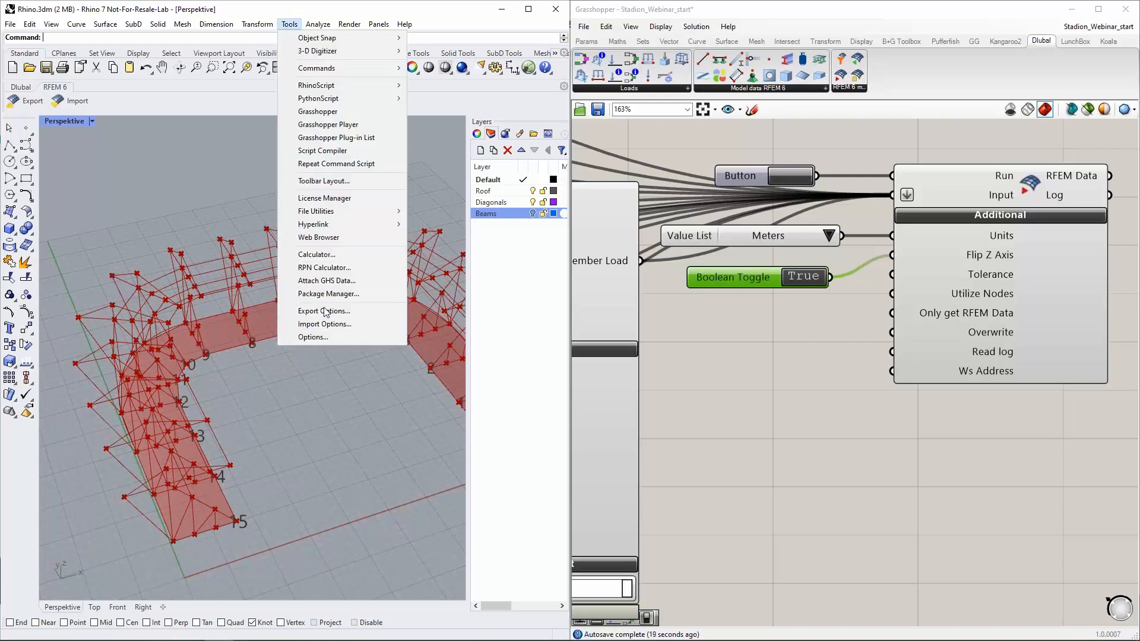
pyautogui.click(315, 337)
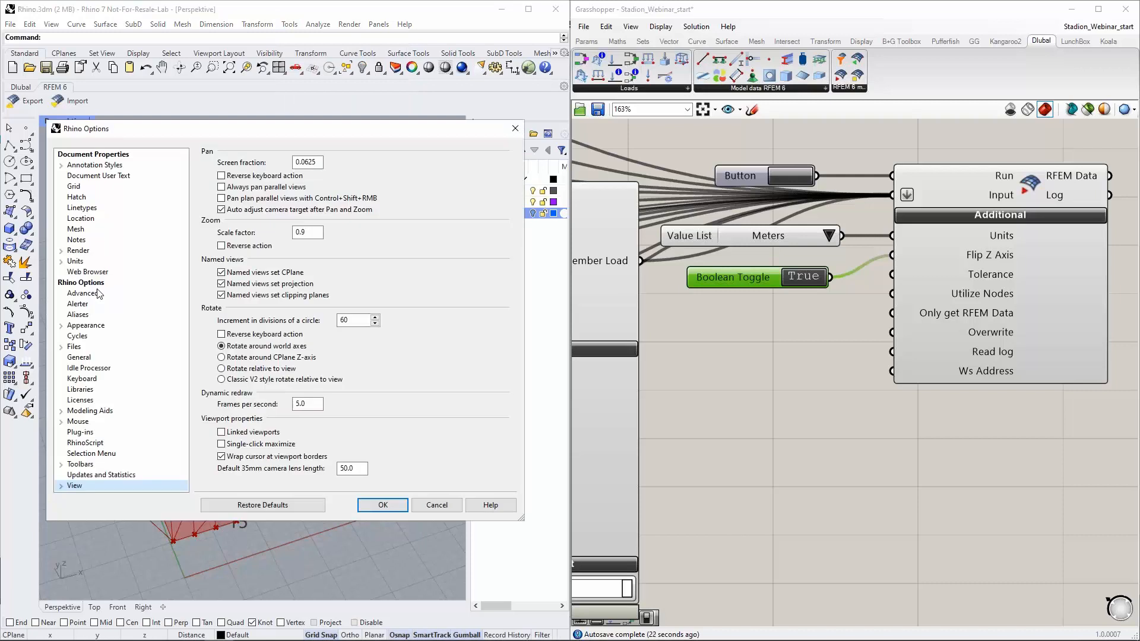
pyautogui.click(80, 262)
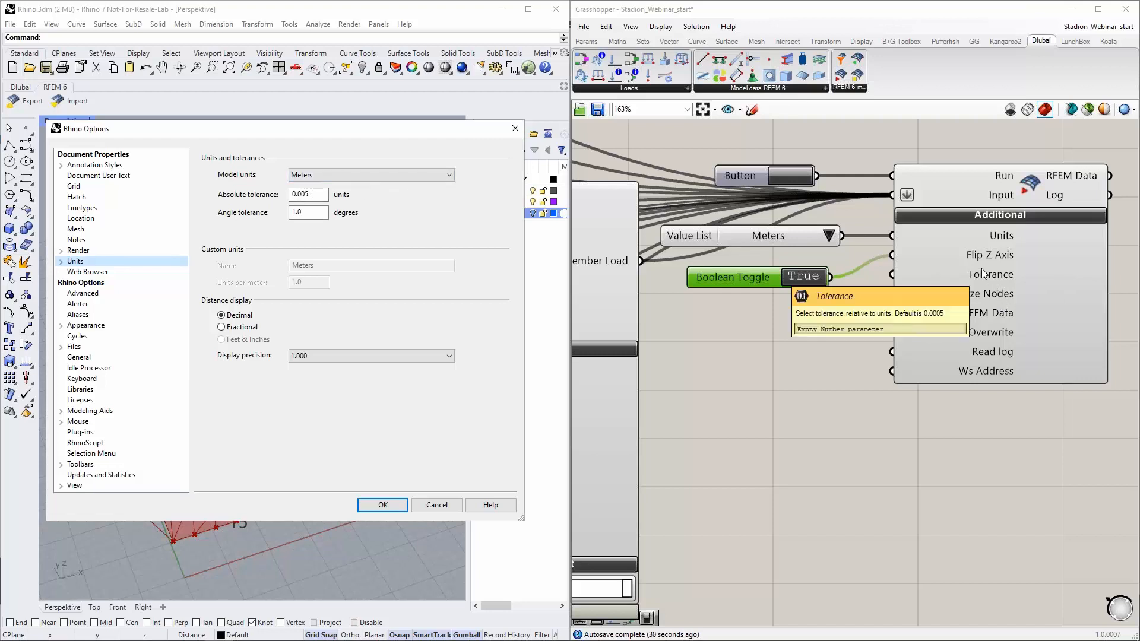
pyautogui.click(513, 130)
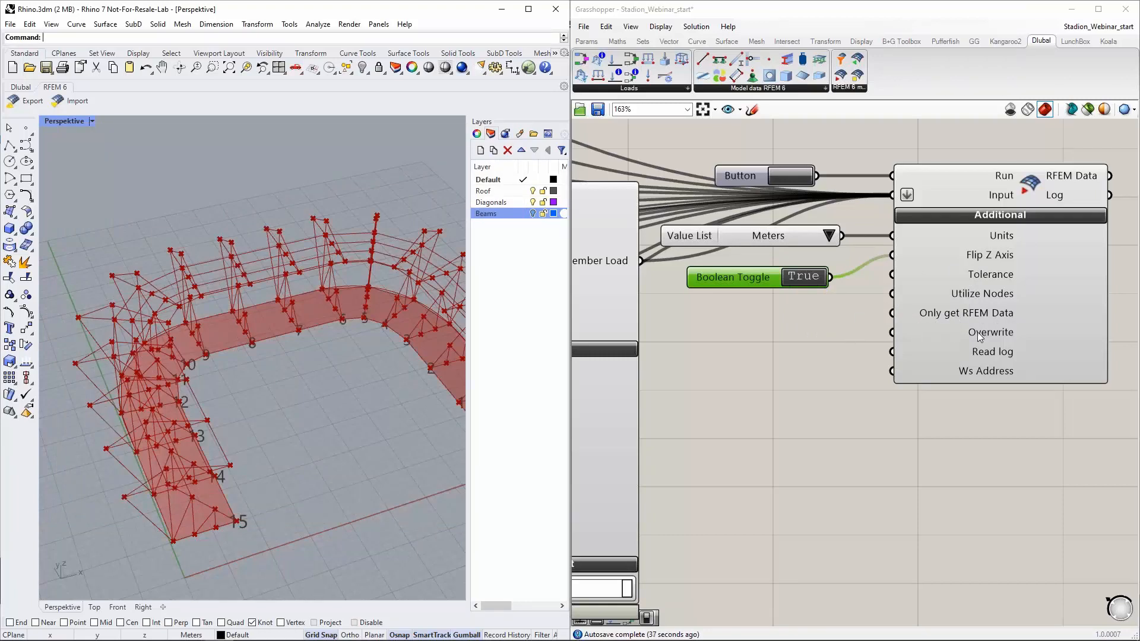
# Duplicate the Boolean Toggle below the original and connect the copy, set to True, to the export component's Overwrite input.
pyautogui.doubleClick(761, 336)
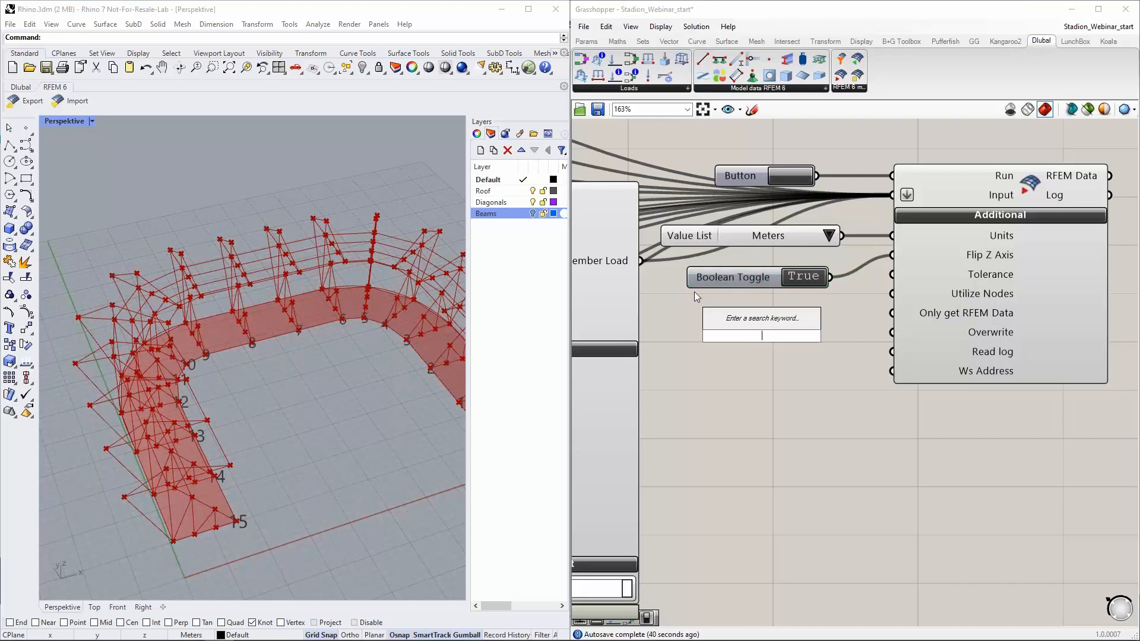
pyautogui.keyDown('alt'); pyautogui.moveTo(721, 281); pyautogui.dragTo(726, 333); pyautogui.keyUp('alt')
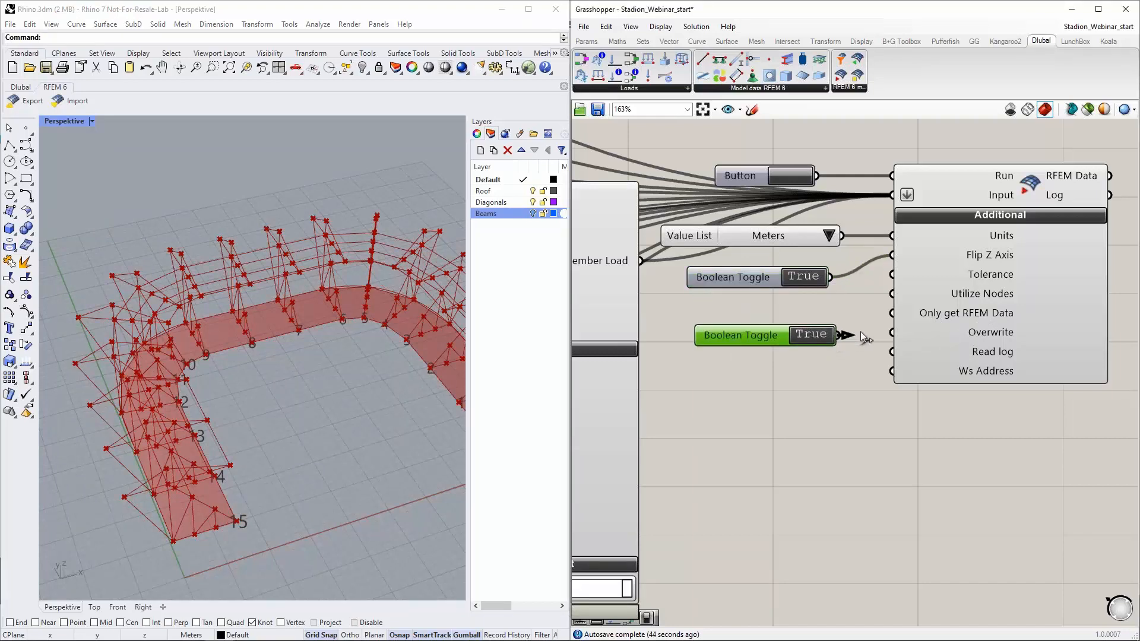
pyautogui.moveTo(984, 334)
pyautogui.scroll(-3, 775, 373)
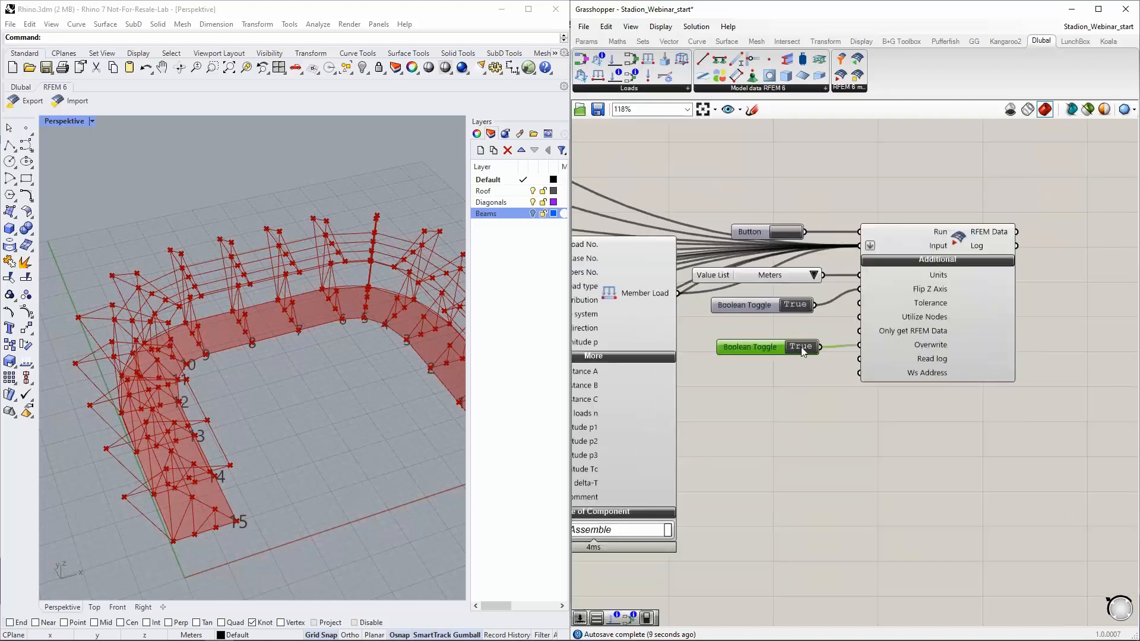
# Switch the Boolean Toggle on the Overwrite input to False and back to True.
pyautogui.moveTo(763, 346); pyautogui.dragTo(760, 344)
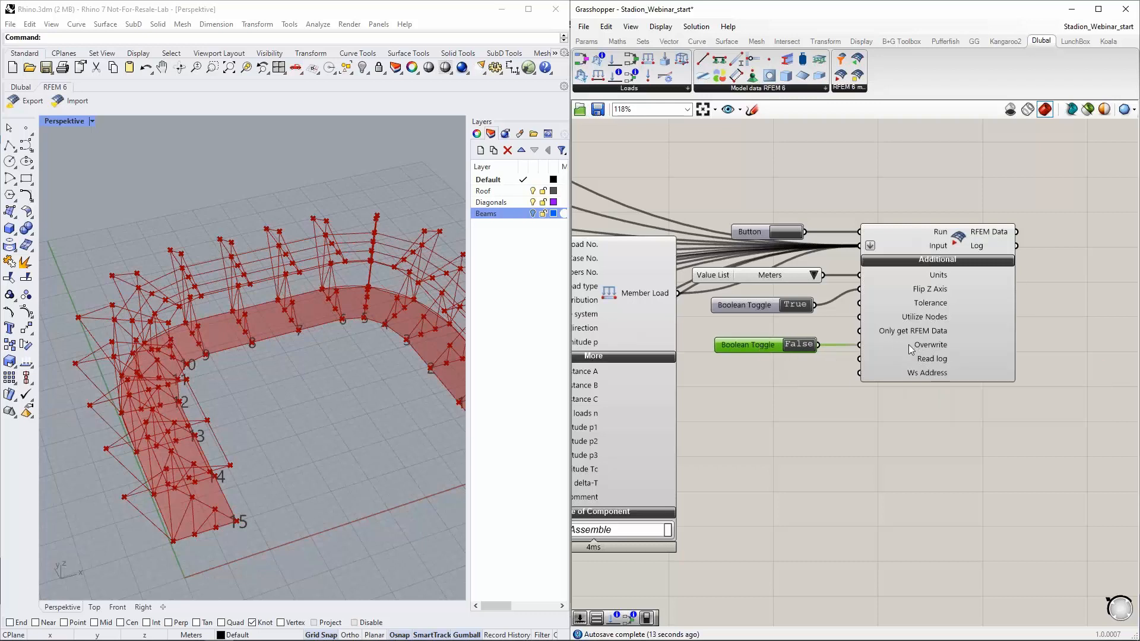
pyautogui.click(562, 294)
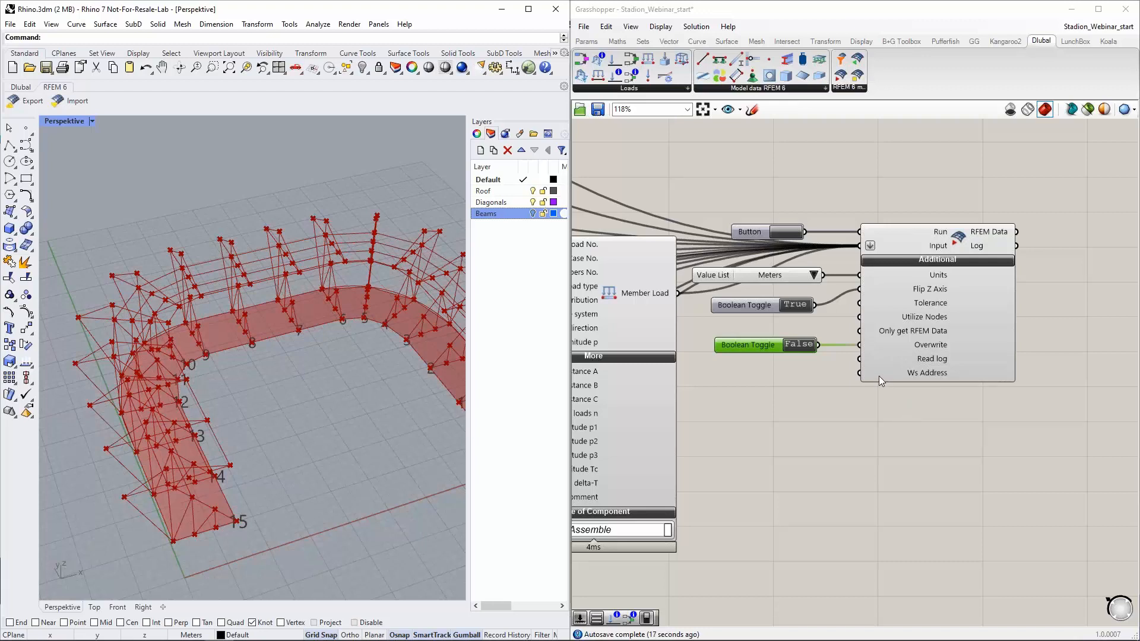
pyautogui.doubleClick(791, 350)
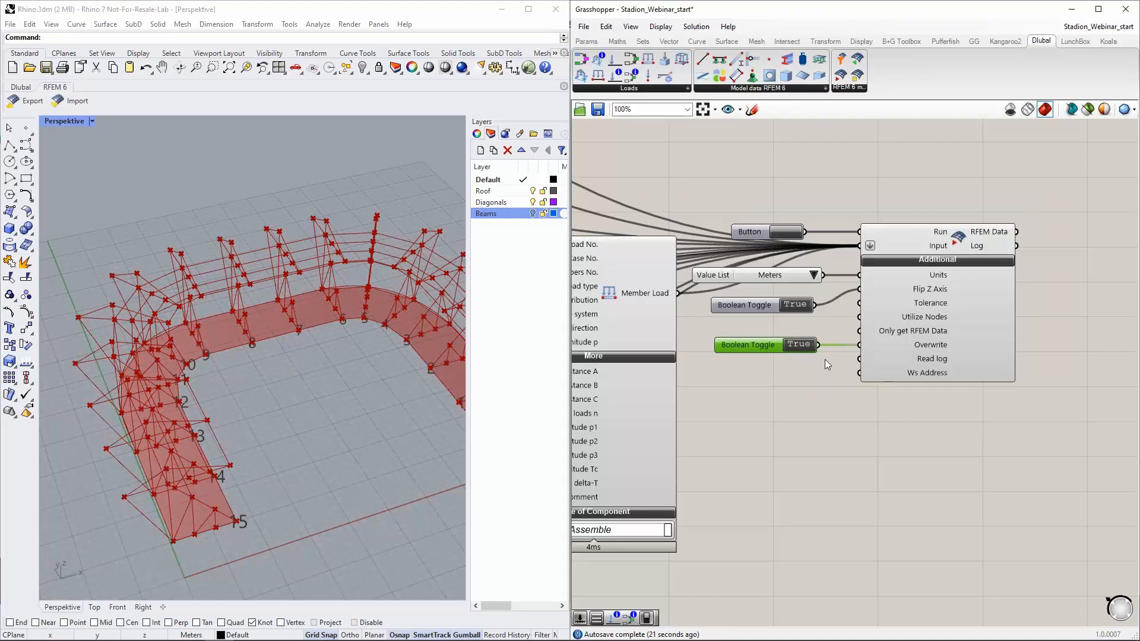
# Place a new Member component in the empty canvas area above the export component.
pyautogui.scroll(-2, 824, 358)
pyautogui.moveTo(824, 358); pyautogui.dragTo(861, 396, button='right')
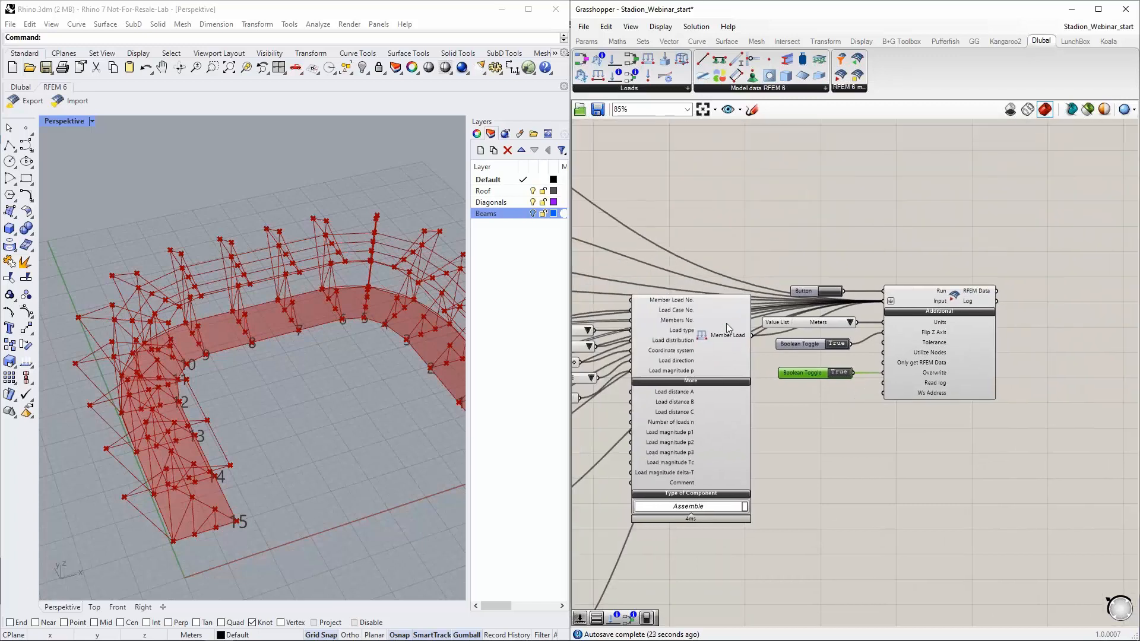
pyautogui.moveTo(737, 256); pyautogui.dragTo(689, 284, button='right')
pyautogui.moveTo(722, 230); pyautogui.dragTo(750, 277, button='right')
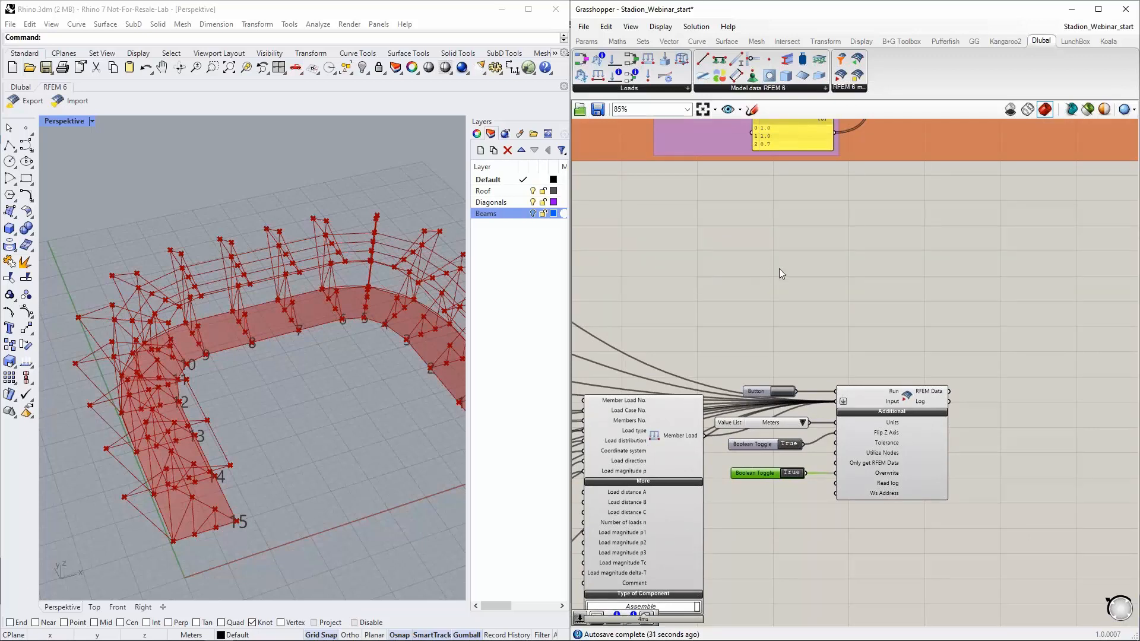
pyautogui.click(736, 59)
pyautogui.click(815, 261)
pyautogui.scroll(1, 754, 237)
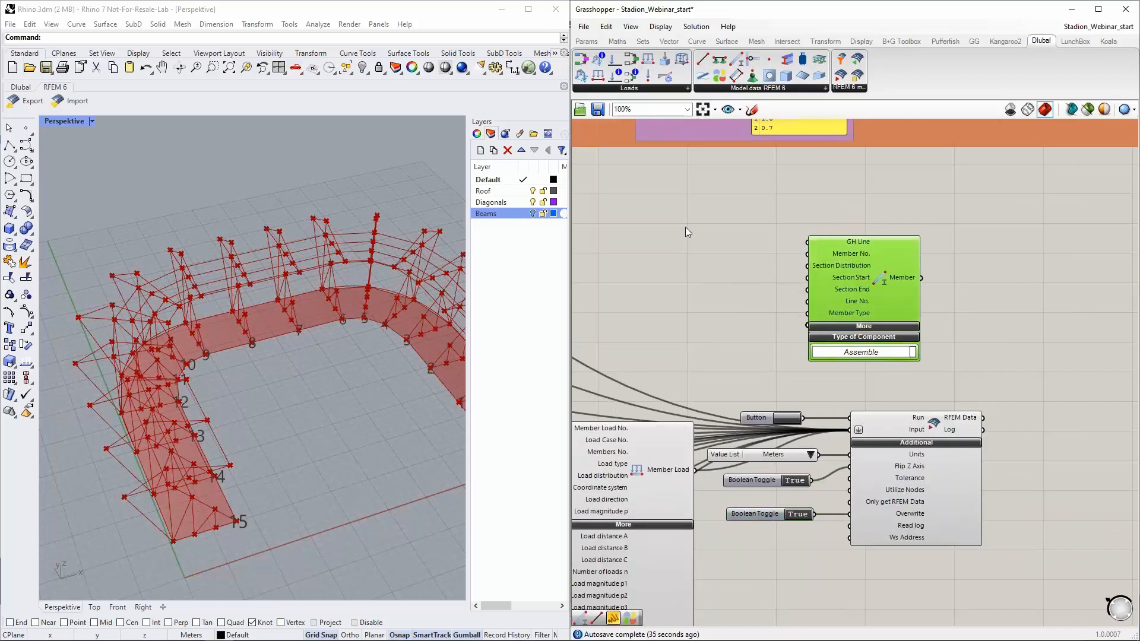
# Add a number slider set to 35 and connect it to the new Member component's Member No. input.
pyautogui.doubleClick(685, 226)
pyautogui.write('35')
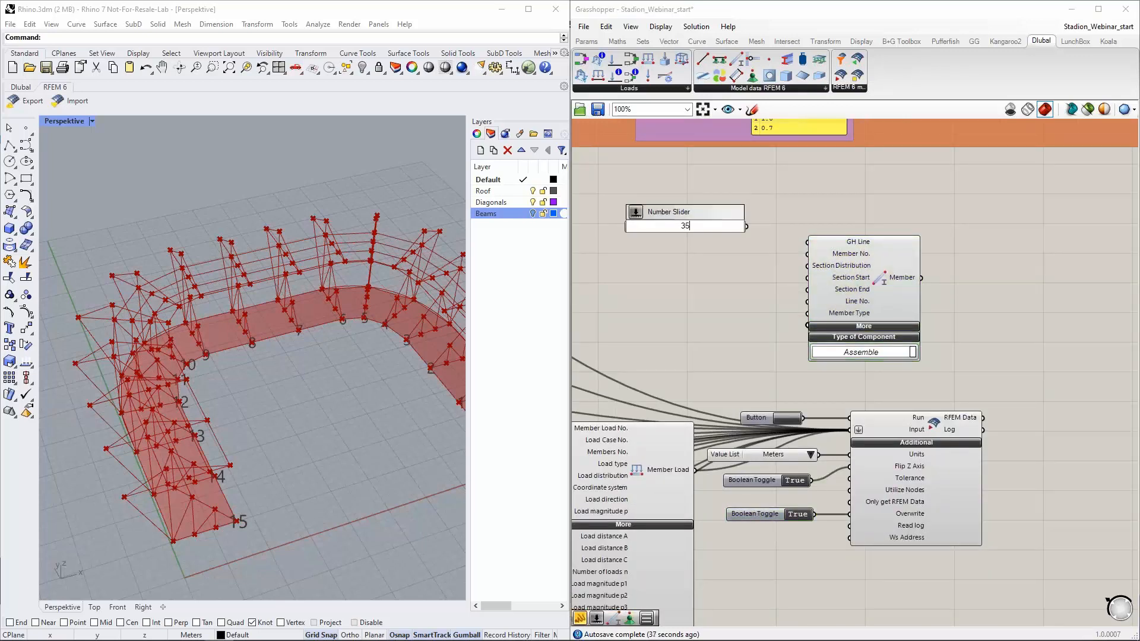
pyautogui.press('Return')
pyautogui.moveTo(753, 230); pyautogui.dragTo(808, 255)
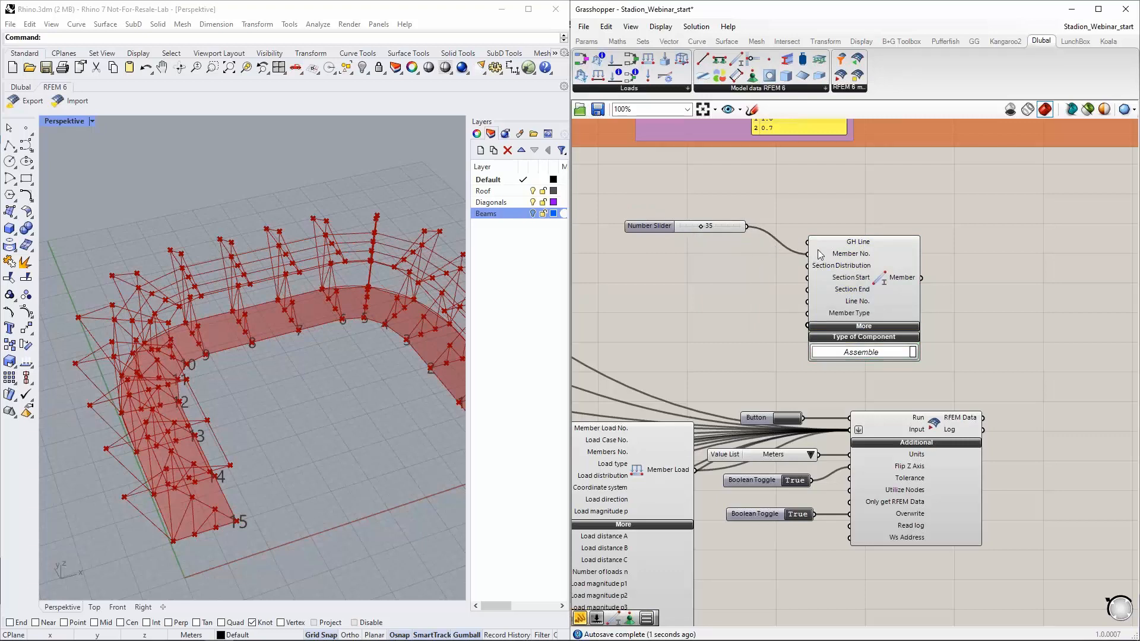
# Add a value list, connect it to the Member component's Member Type input and set it to TYPE_TRUSS.
pyautogui.moveTo(842, 305); pyautogui.dragTo(845, 287)
pyautogui.click(714, 287)
pyautogui.doubleClick(714, 287)
pyautogui.write('va')
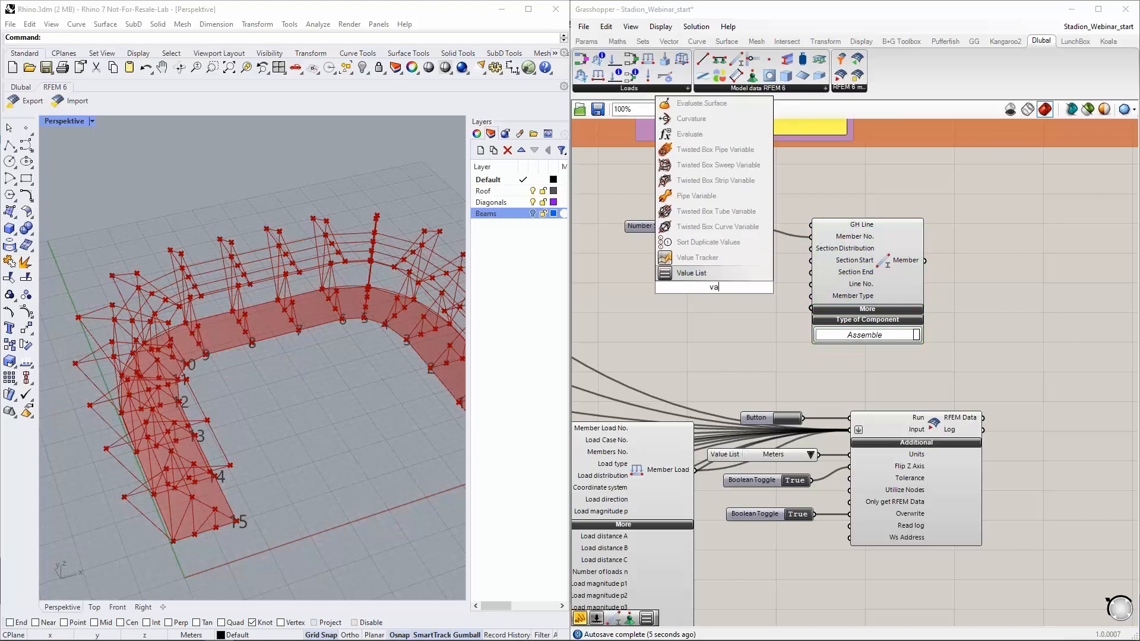
pyautogui.click(714, 276)
pyautogui.moveTo(752, 287); pyautogui.dragTo(812, 297)
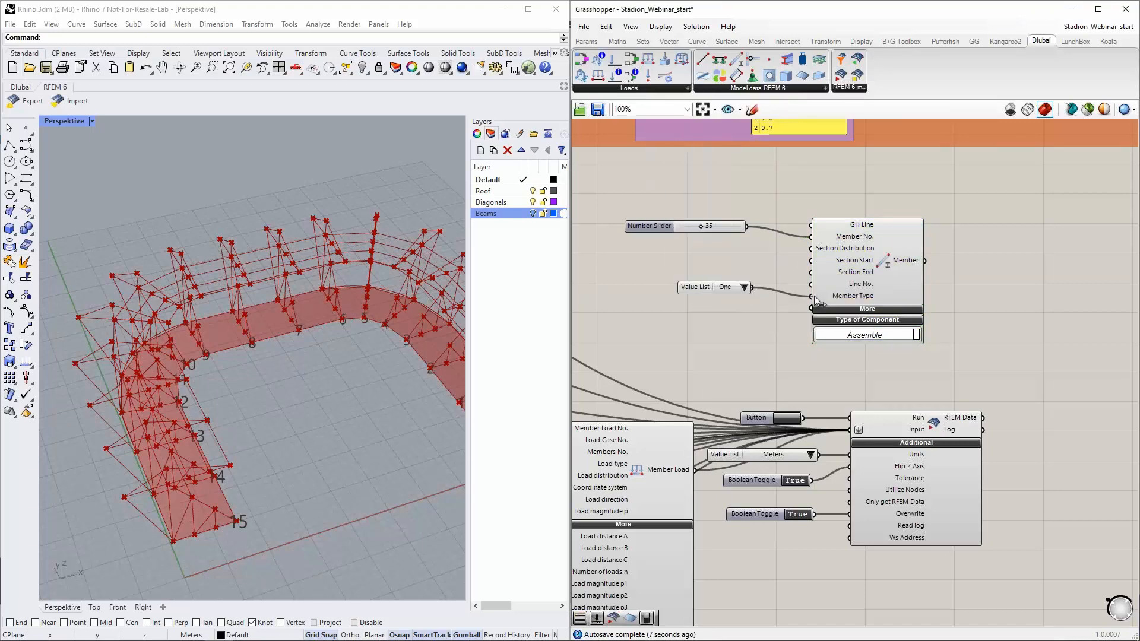
pyautogui.click(766, 285)
pyautogui.click(775, 285)
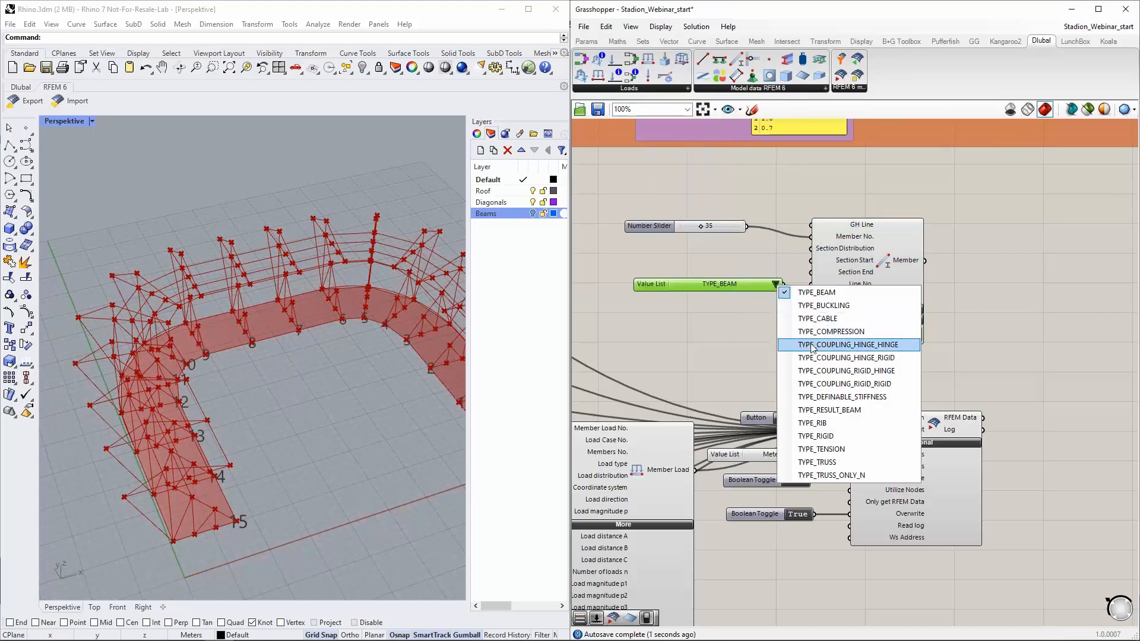
pyautogui.click(819, 461)
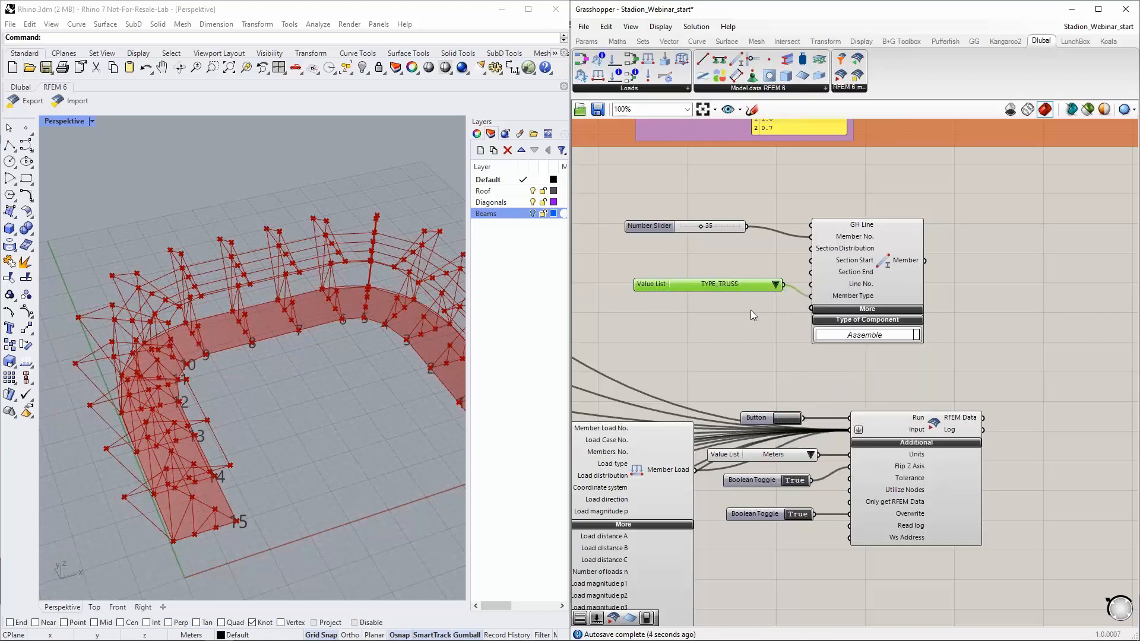
pyautogui.moveTo(732, 289); pyautogui.dragTo(708, 291)
# Delete the new Member component together with its number slider and value list.
pyautogui.moveTo(924, 260); pyautogui.dragTo(854, 428)
pyautogui.moveTo(725, 230); pyautogui.dragTo(728, 233)
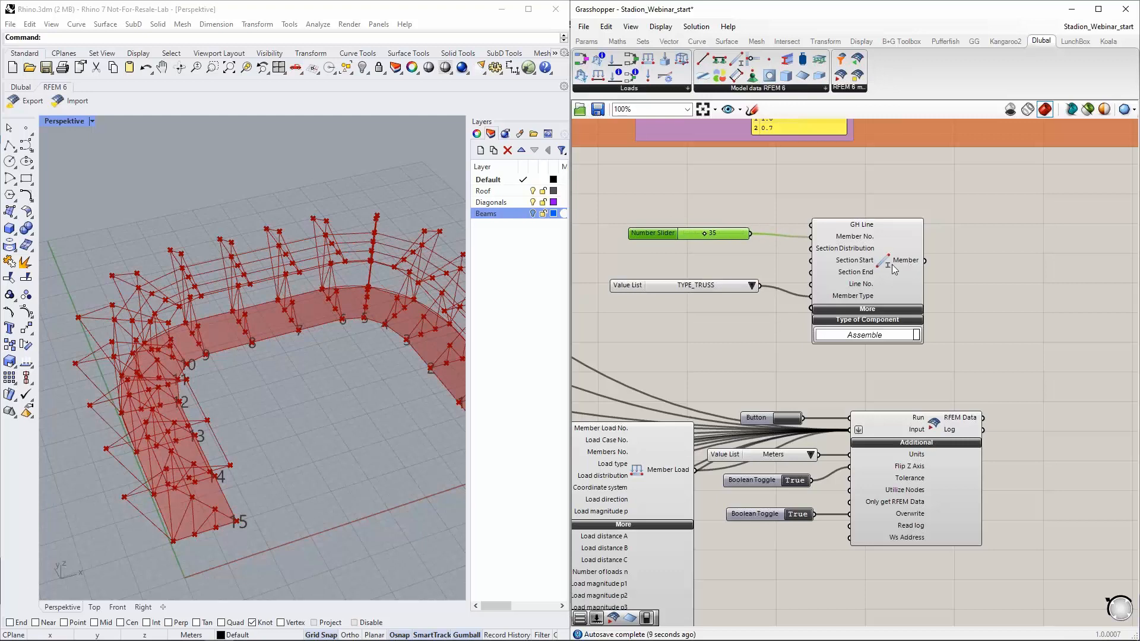
pyautogui.moveTo(957, 353); pyautogui.dragTo(694, 216)
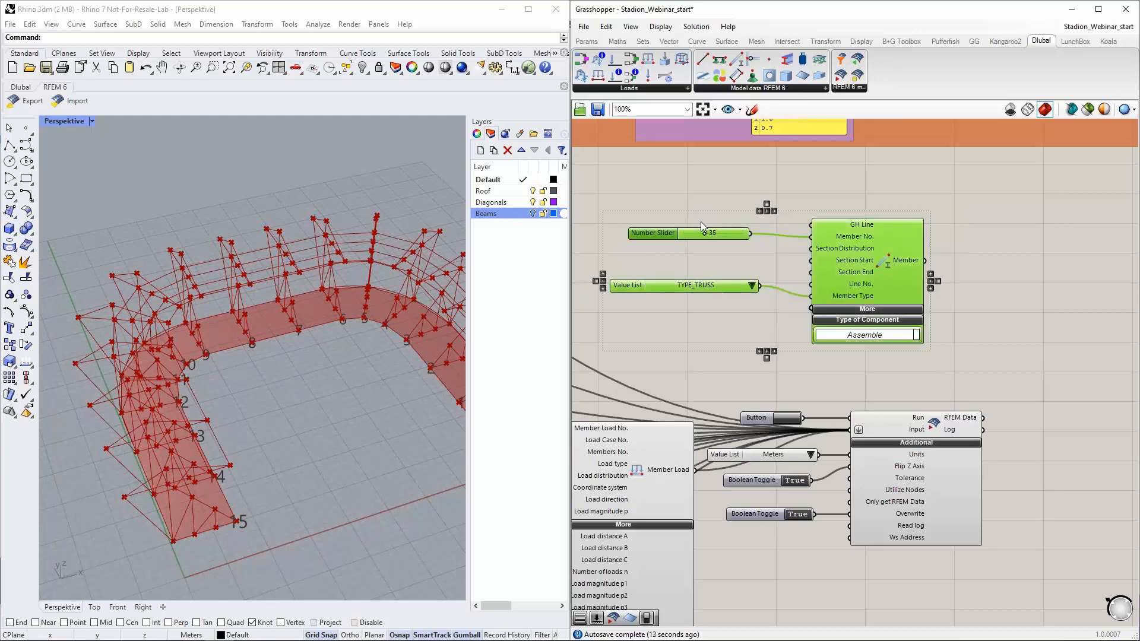
pyautogui.press('Delete')
# Arrange the Grasshopper and RFEM windows side by side with the export component in view.
pyautogui.scroll(-2, 749, 252)
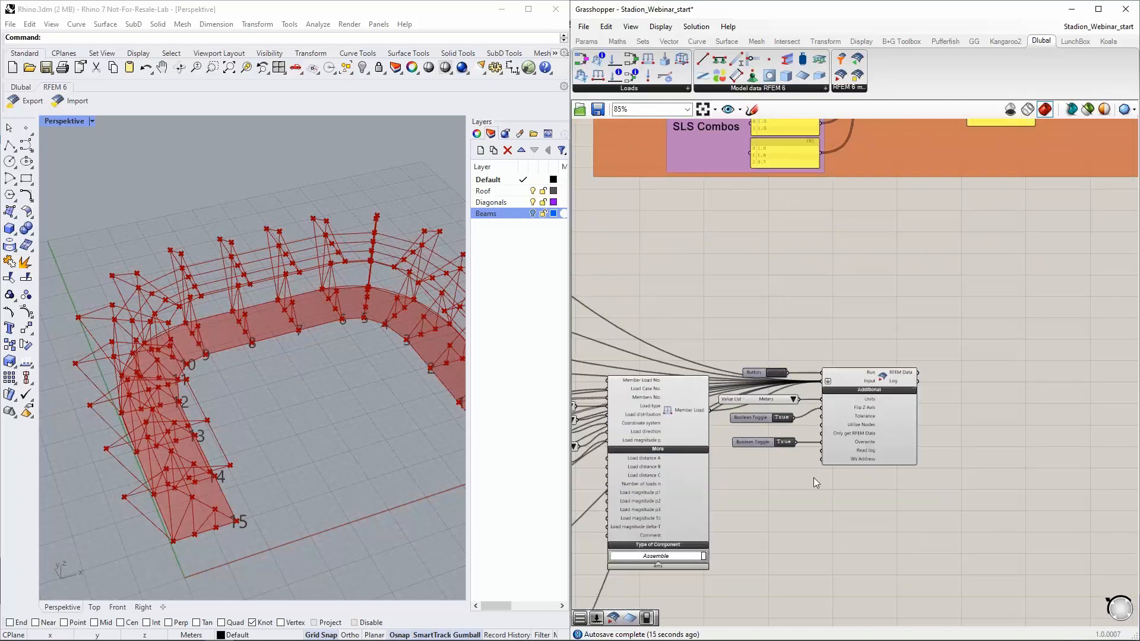
pyautogui.scroll(2, 813, 477)
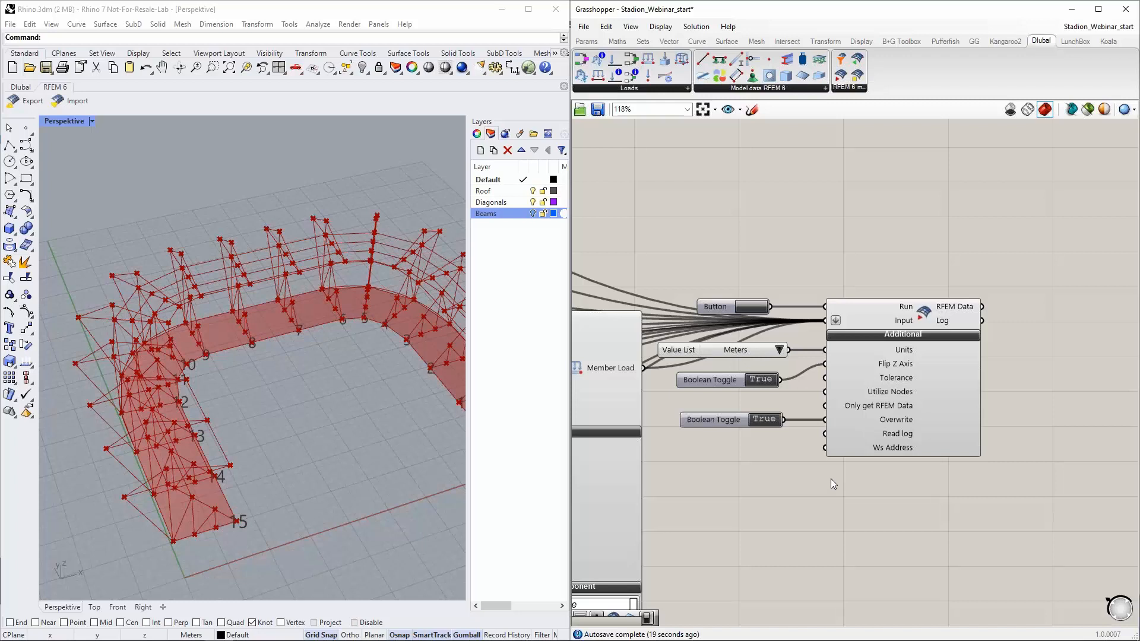
pyautogui.scroll(-2, 831, 476)
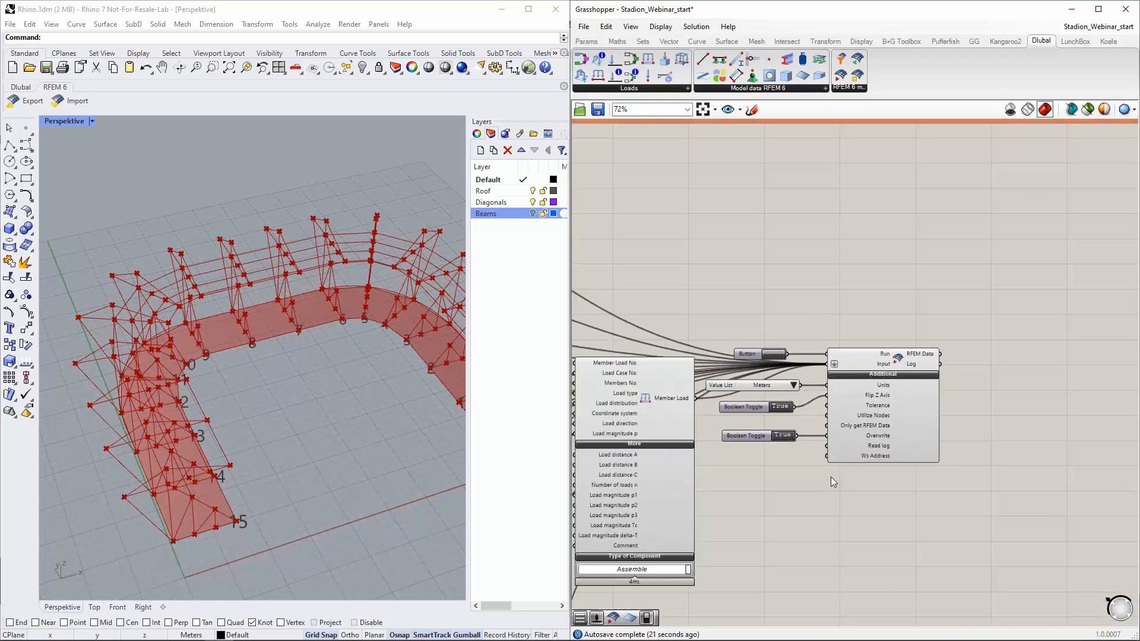
pyautogui.moveTo(749, 17); pyautogui.dragTo(427, 110)
pyautogui.moveTo(323, 105); pyautogui.dragTo(2, 196)
pyautogui.click(414, 315)
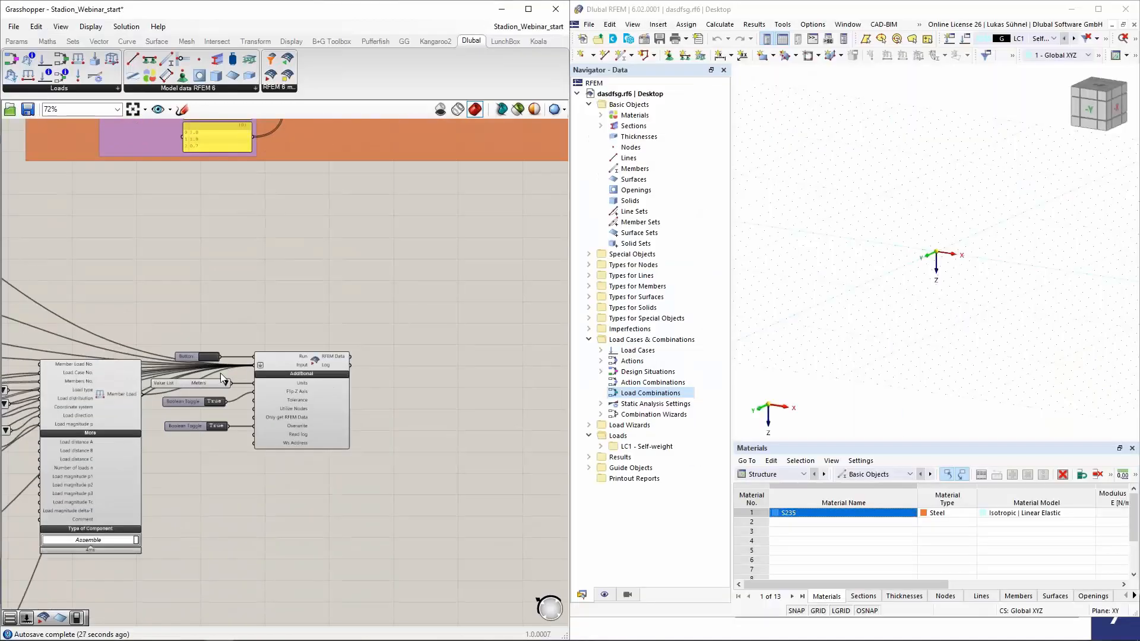
# Run the export component to transfer the model and loads to RFEM.
pyautogui.scroll(3, 221, 366)
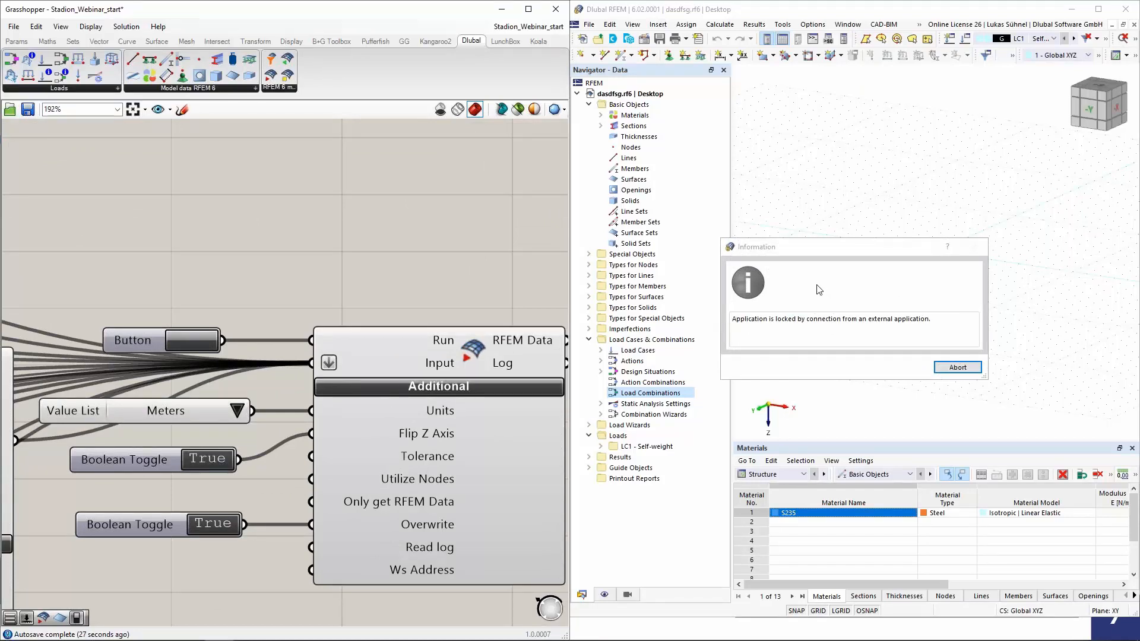
pyautogui.click(957, 367)
pyautogui.click(903, 368)
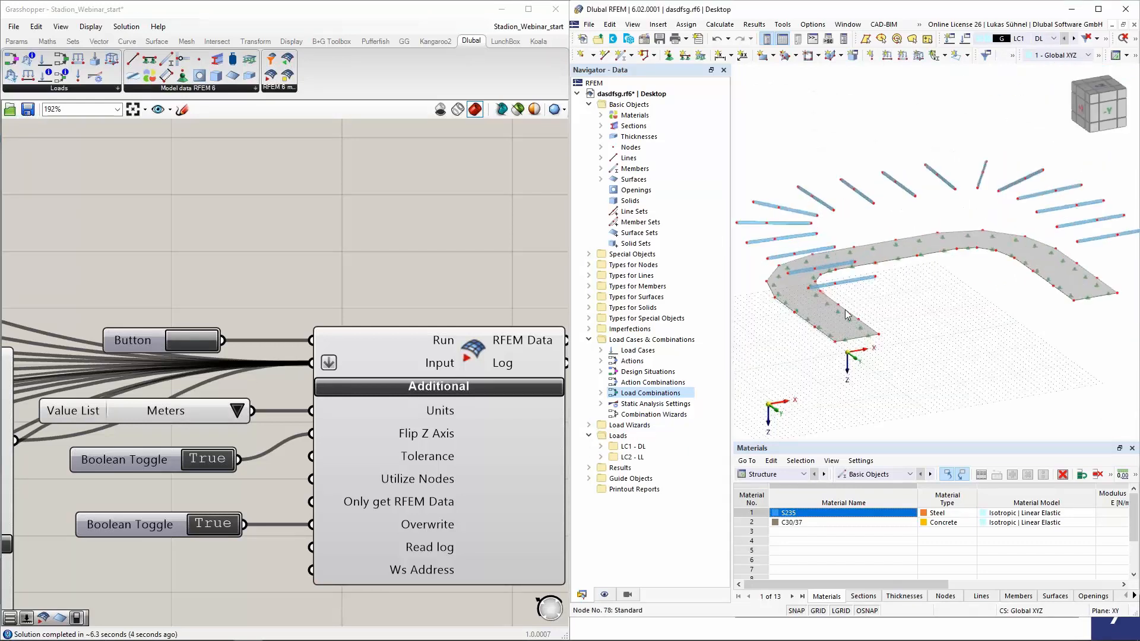
# Enlarge the RFEM window to full screen and examine the exported lines and members in the model.
pyautogui.click(1098, 9)
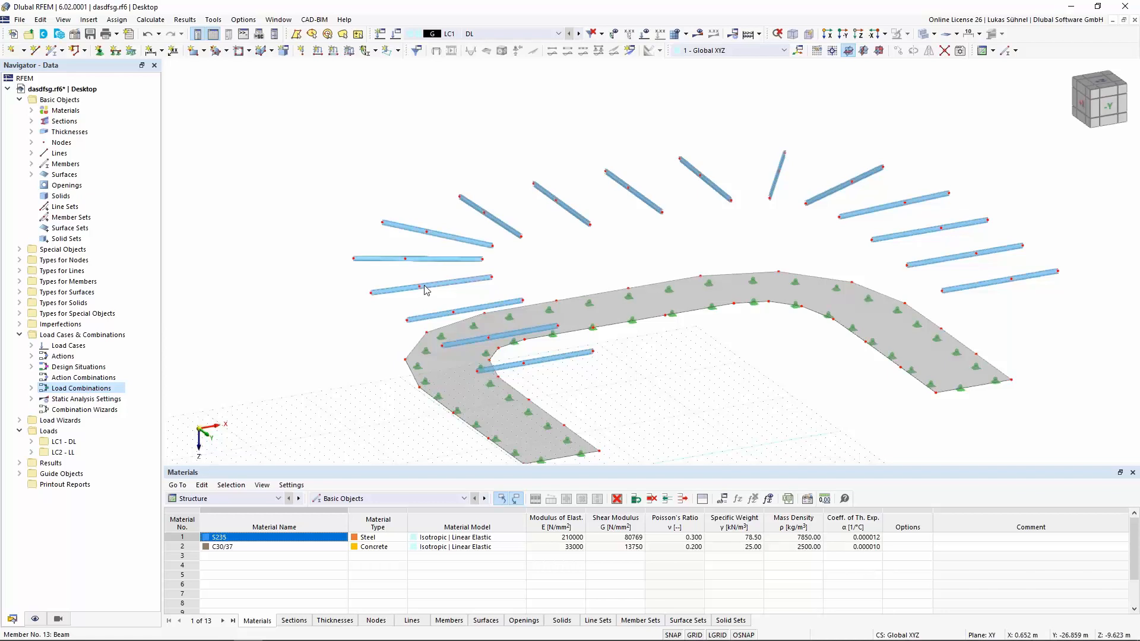
pyautogui.click(31, 153)
pyautogui.scroll(-6, 89, 255)
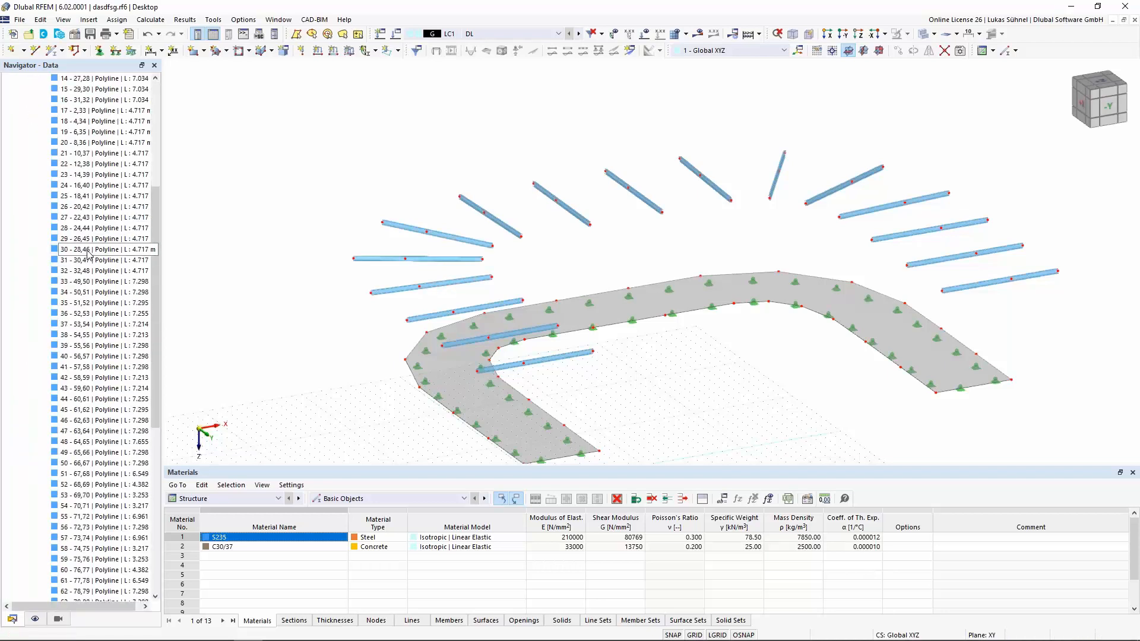
pyautogui.scroll(-5, 89, 256)
pyautogui.scroll(15, 71, 237)
pyautogui.click(31, 153)
pyautogui.click(31, 164)
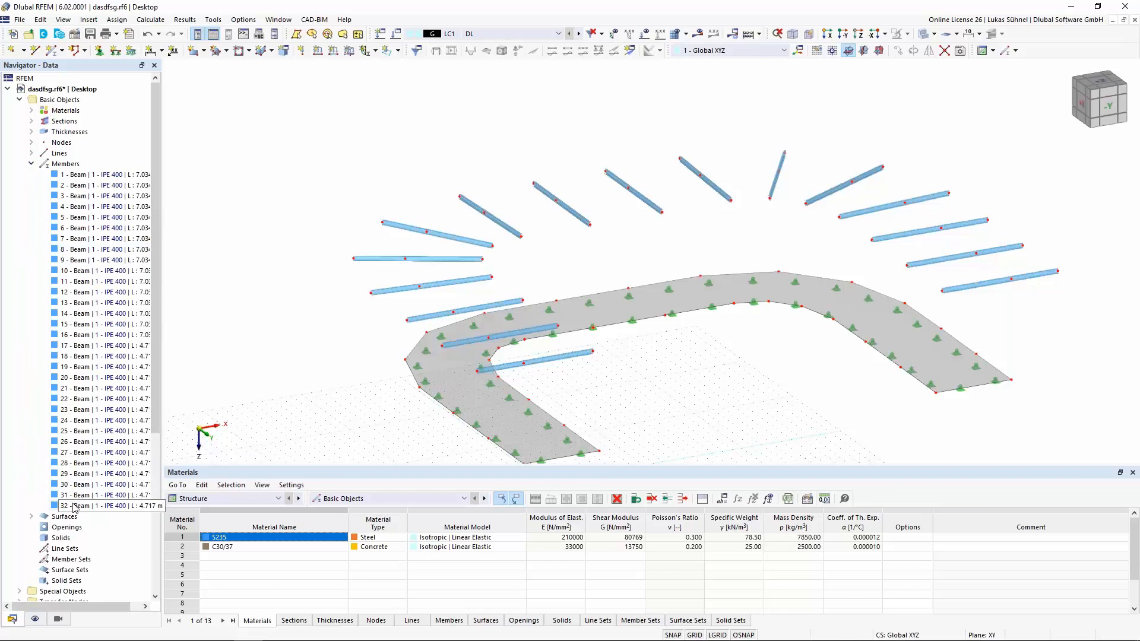
pyautogui.click(31, 164)
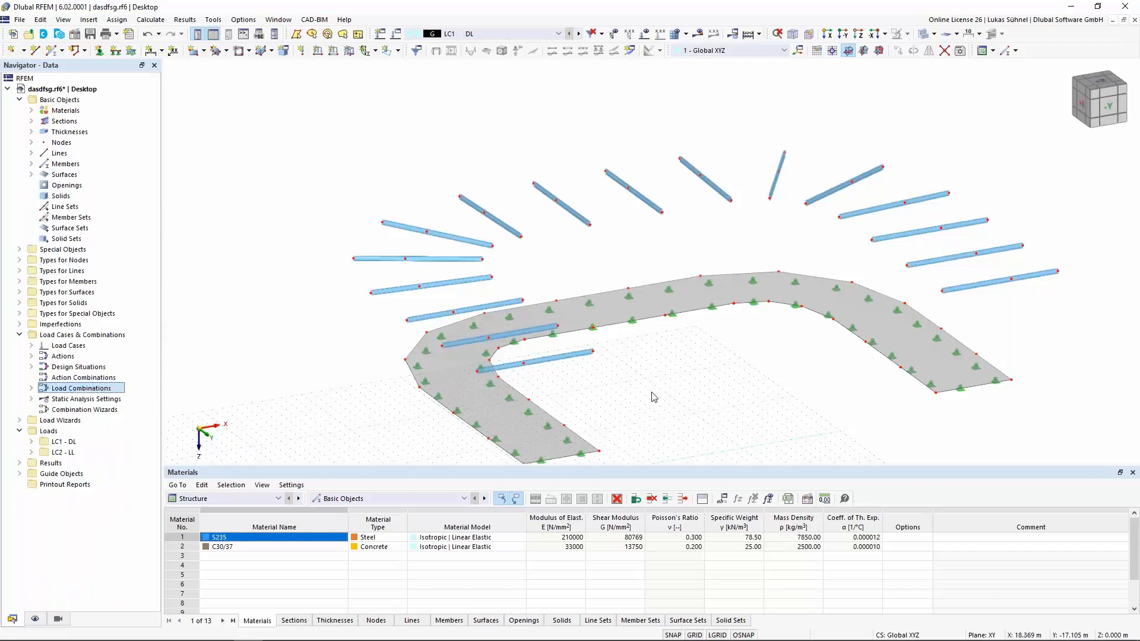
pyautogui.moveTo(644, 381)
pyautogui.keyDown('ctrl'); pyautogui.mouseDown(button='middle')
pyautogui.moveTo(618, 358)
pyautogui.moveTo(633, 377)
pyautogui.mouseUp(button='middle'); pyautogui.keyUp('ctrl')
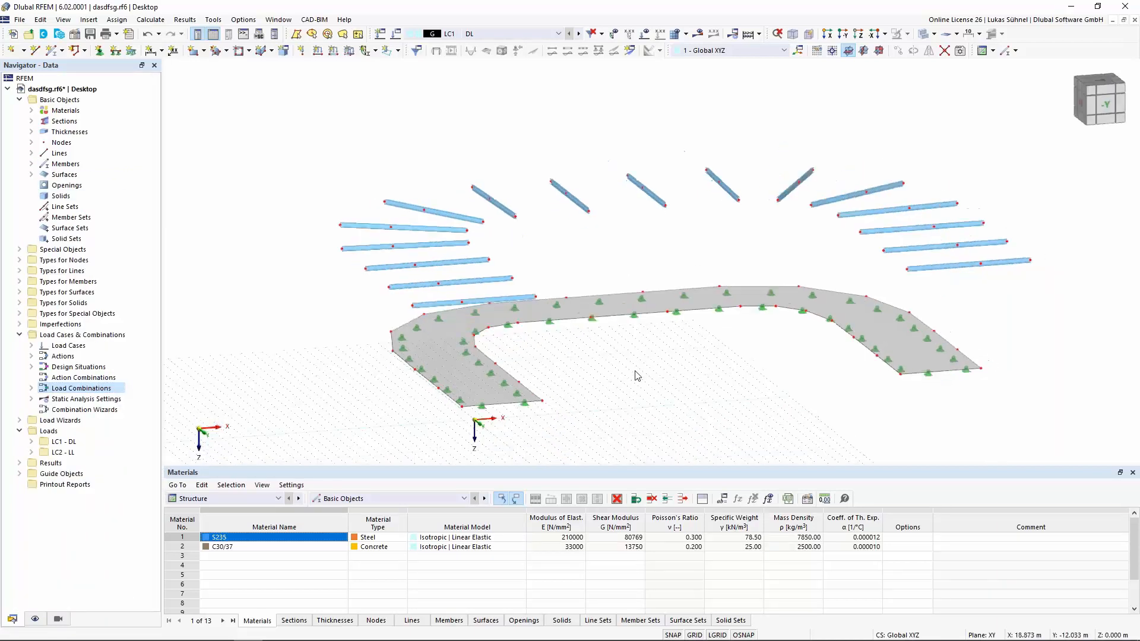
# Display load case LC2 - LL and examine its member loads on the model.
pyautogui.click(485, 34)
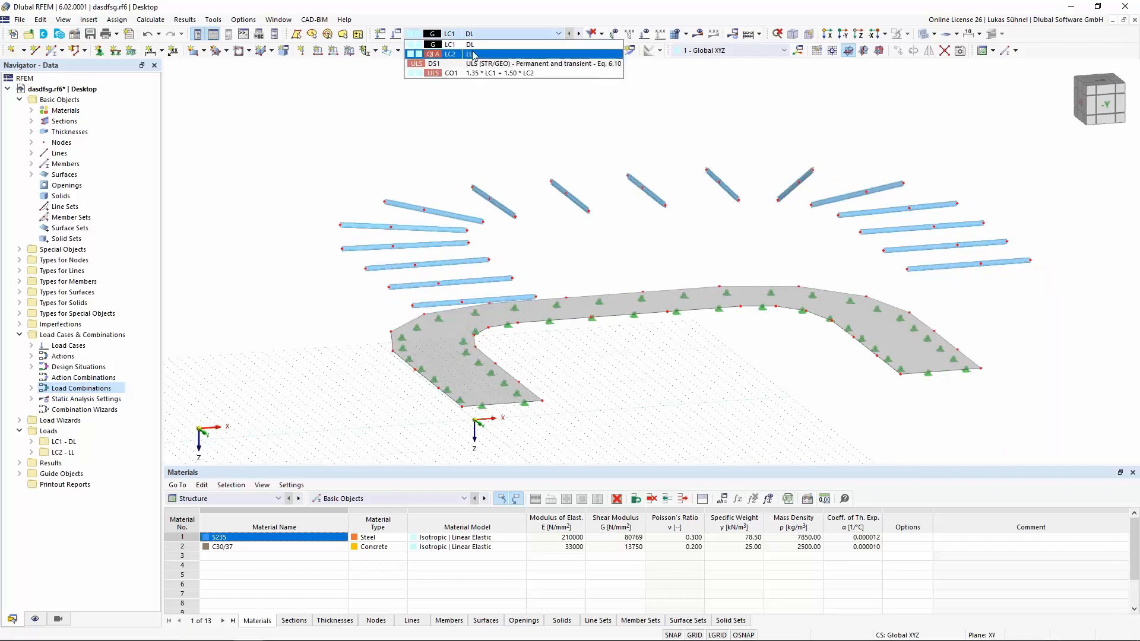
pyautogui.click(483, 54)
pyautogui.click(644, 34)
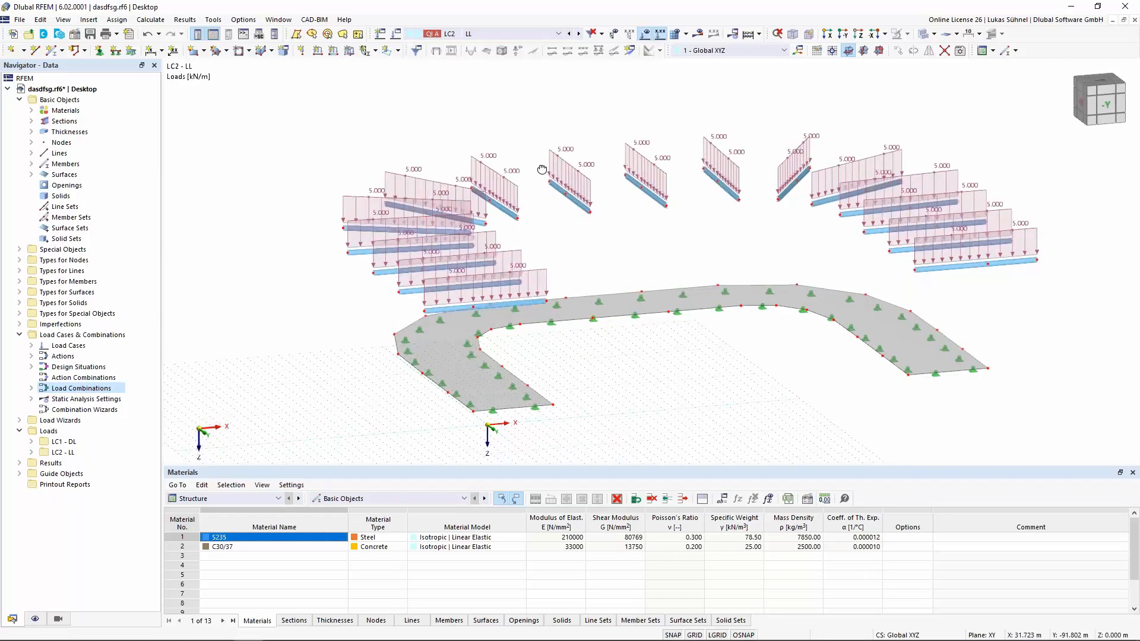
pyautogui.keyDown('ctrl'); pyautogui.moveTo(542, 170); pyautogui.dragTo(461, 271, button='middle'); pyautogui.keyUp('ctrl')
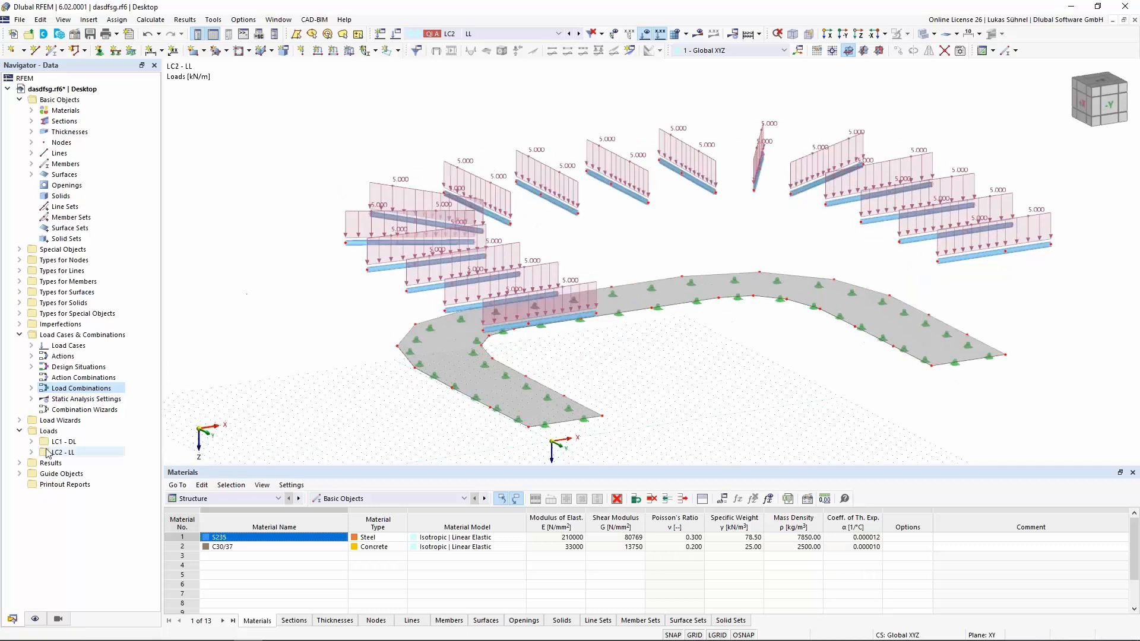
# Examine the settings and load case assignment of load combination CO1, then close its dialog without changes.
pyautogui.click(32, 389)
pyautogui.doubleClick(95, 399)
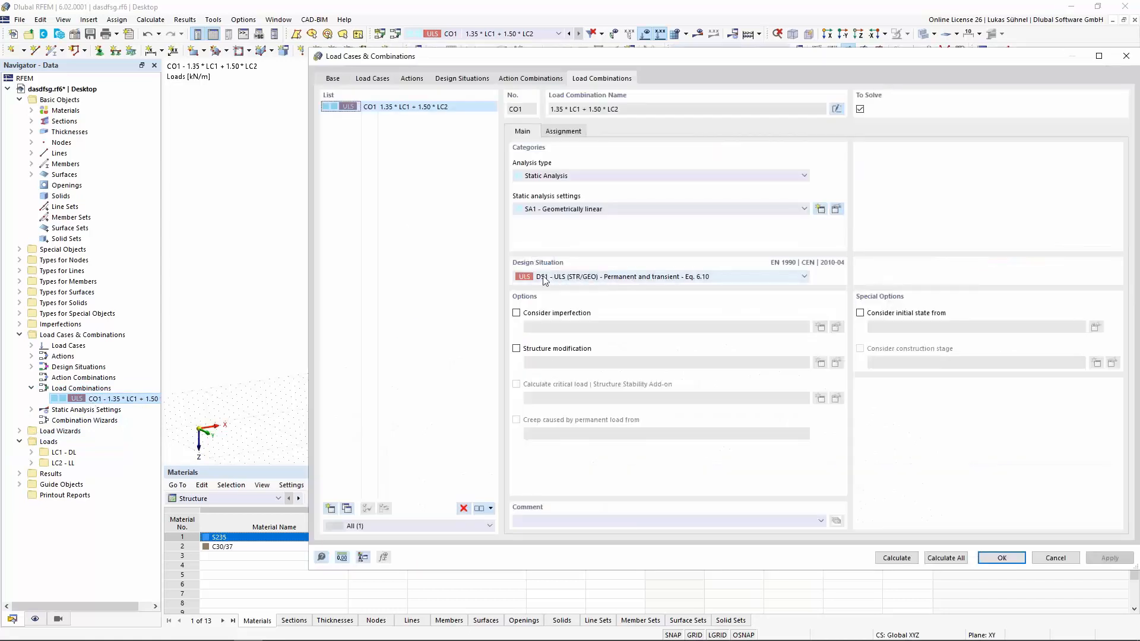
pyautogui.click(574, 130)
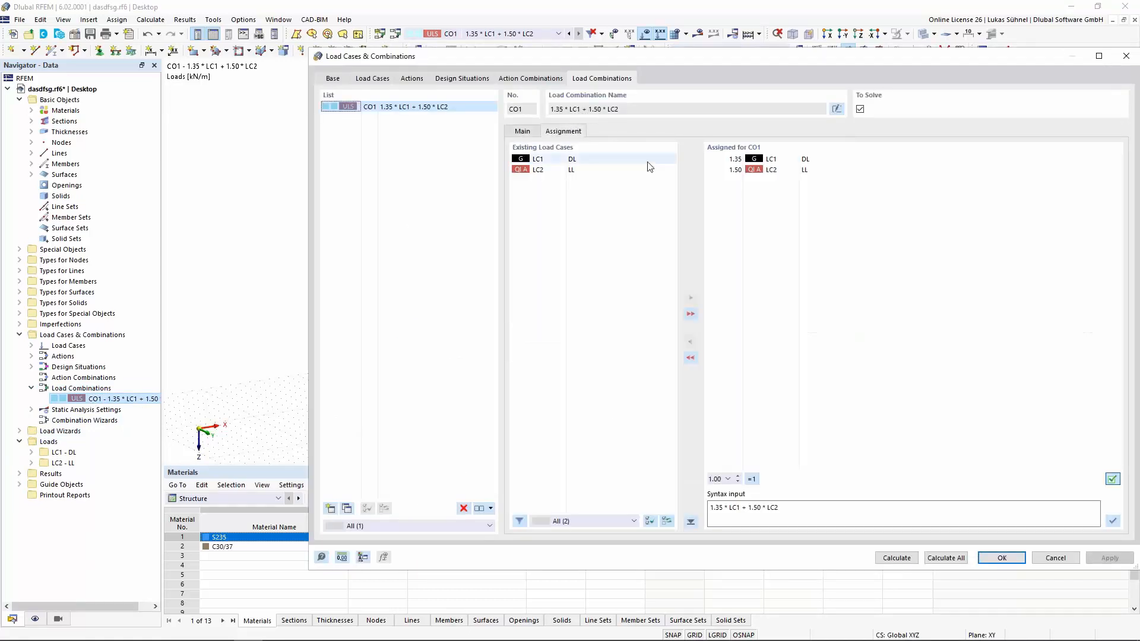
pyautogui.click(1055, 557)
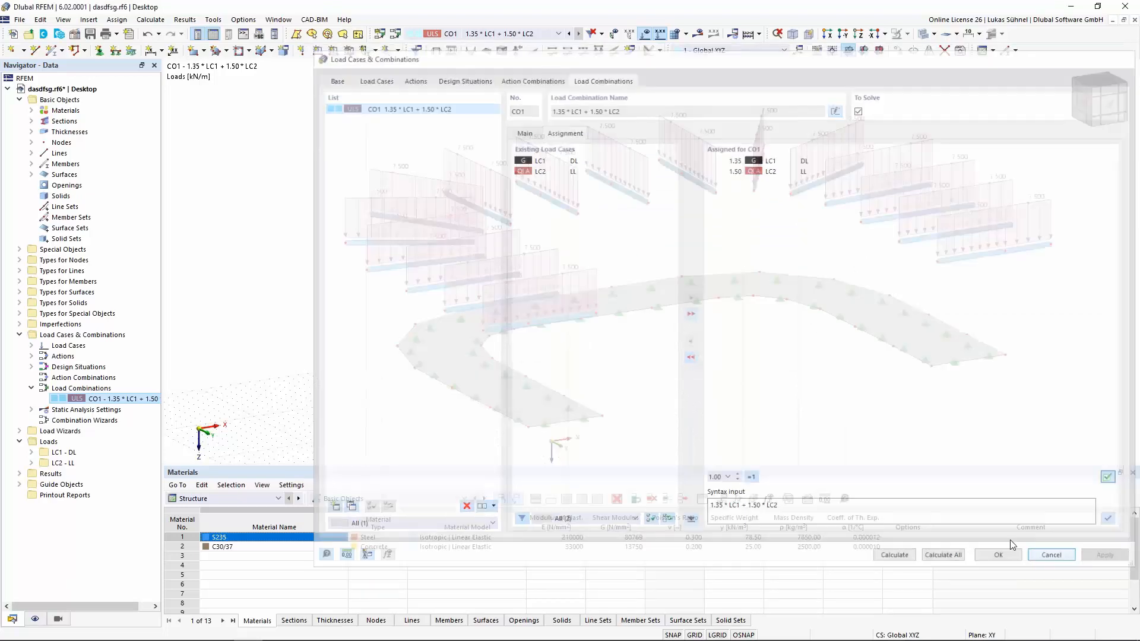
pyautogui.moveTo(694, 327); pyautogui.dragTo(631, 294, button='middle')
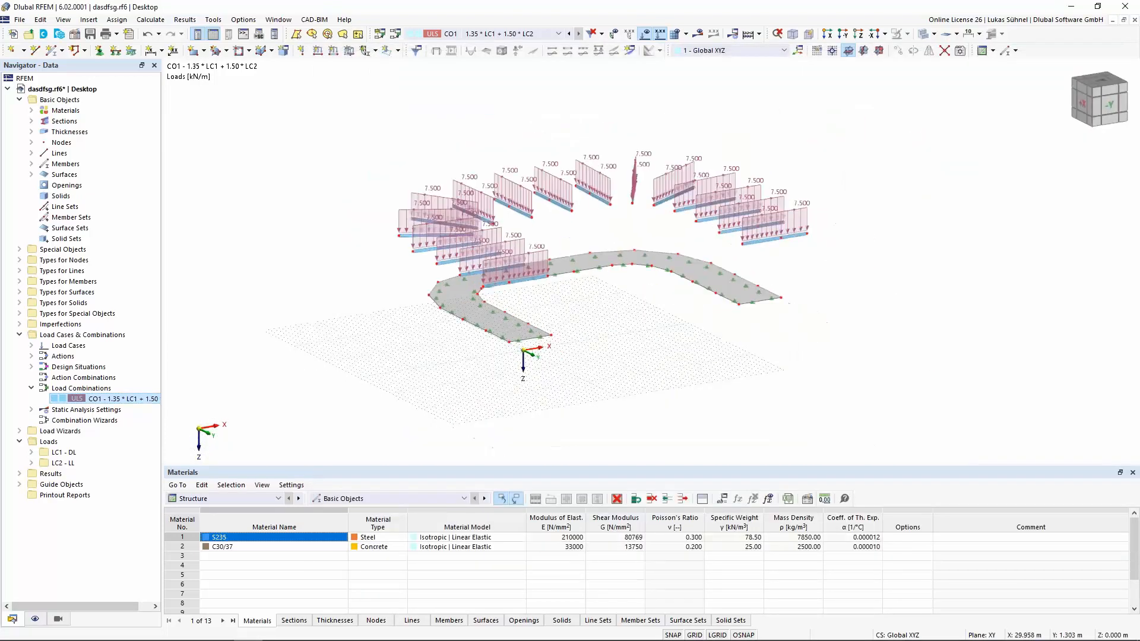
# Put the RFEM window back beside Grasshopper and examine the definition's groups, focusing on the RFEM Model-Data components.
pyautogui.doubleClick(607, 12)
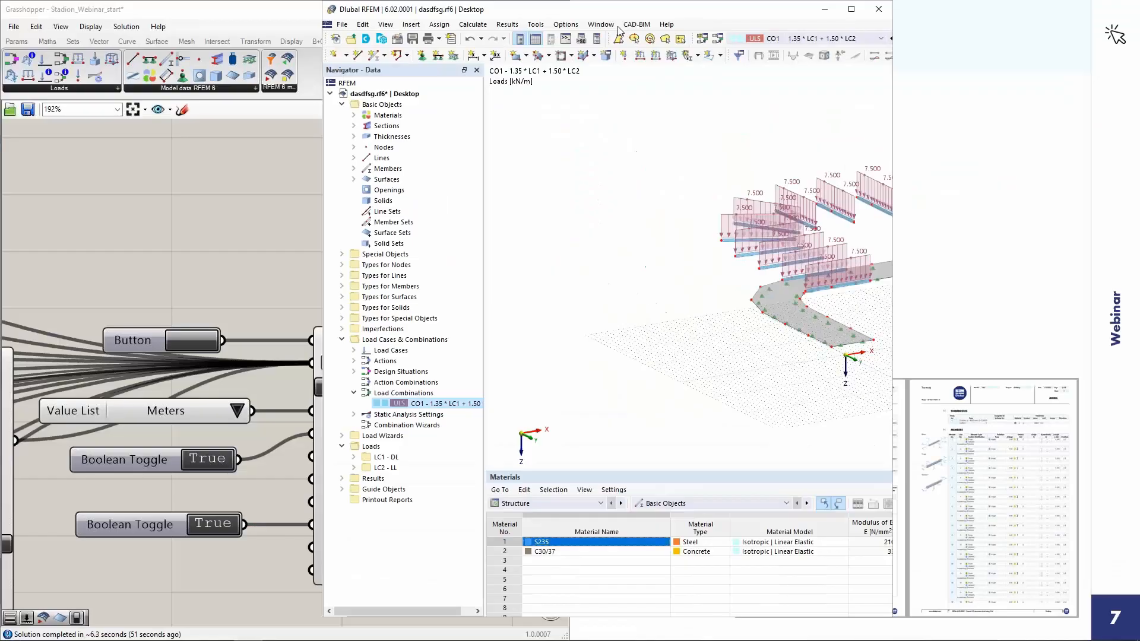
pyautogui.moveTo(622, 14); pyautogui.dragTo(1139, 173)
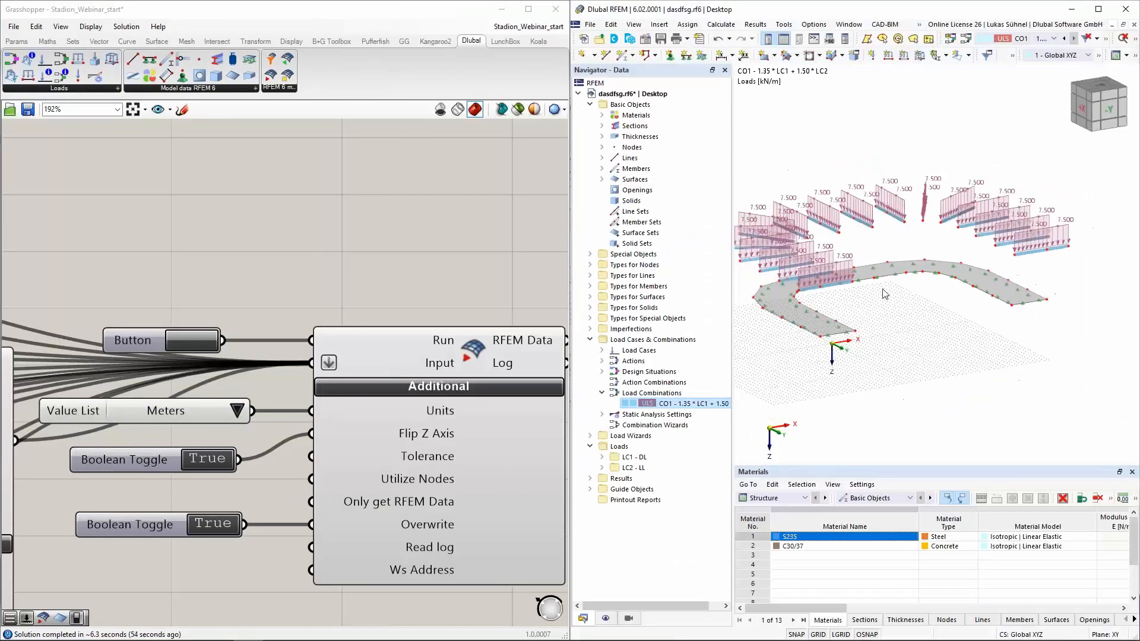
pyautogui.scroll(-4, 480, 349)
pyautogui.scroll(-4, 480, 344)
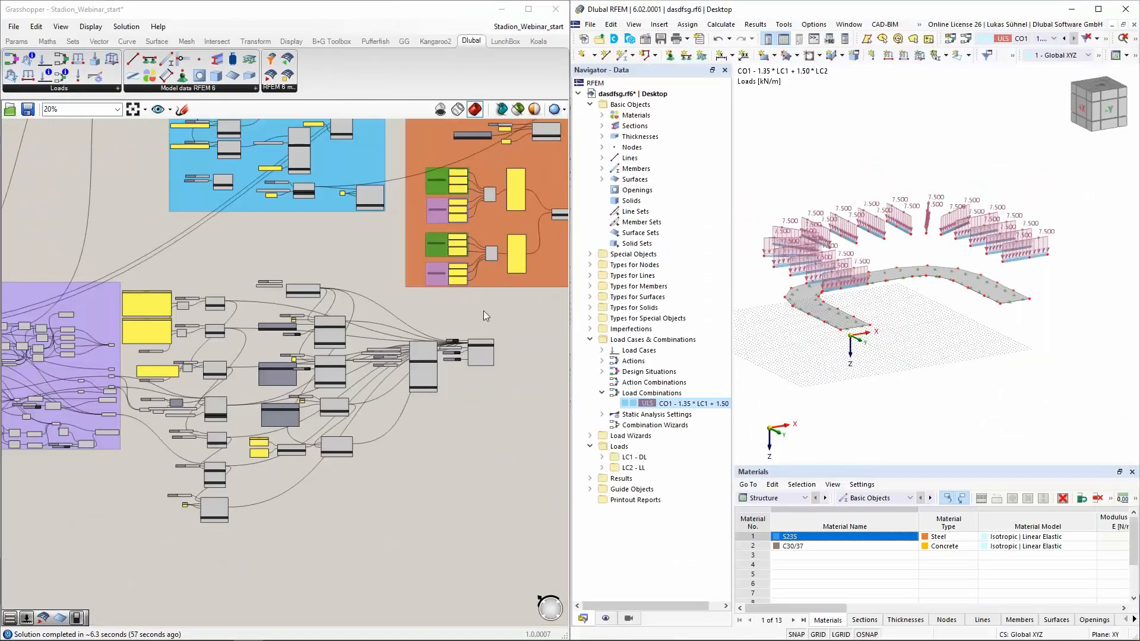
pyautogui.moveTo(463, 314); pyautogui.dragTo(450, 405, button='right')
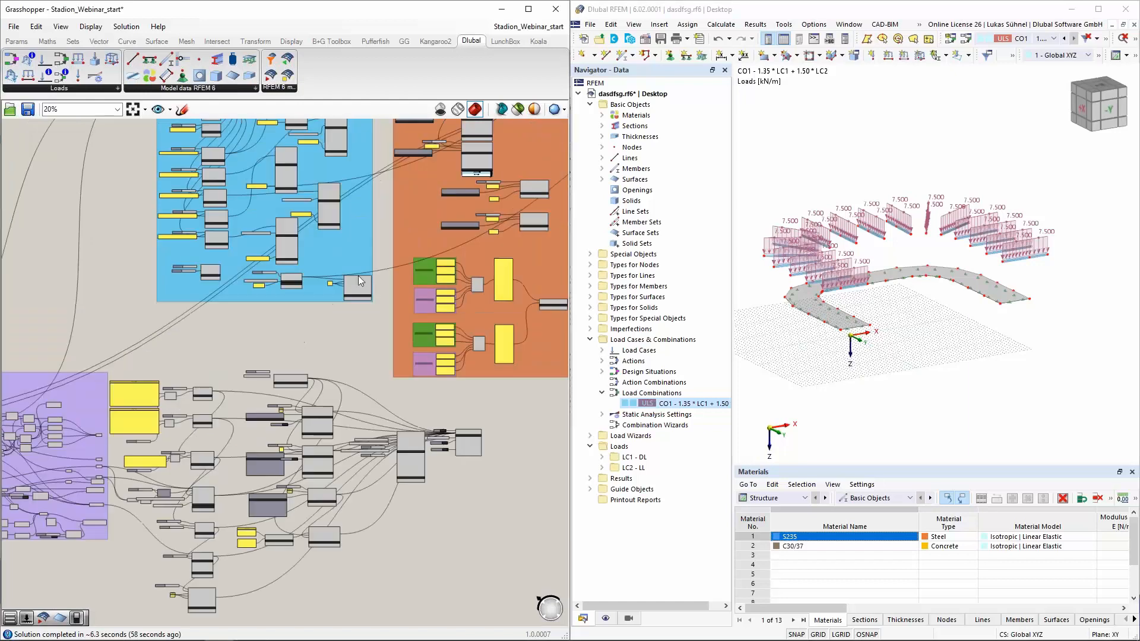
pyautogui.scroll(-3, 363, 332)
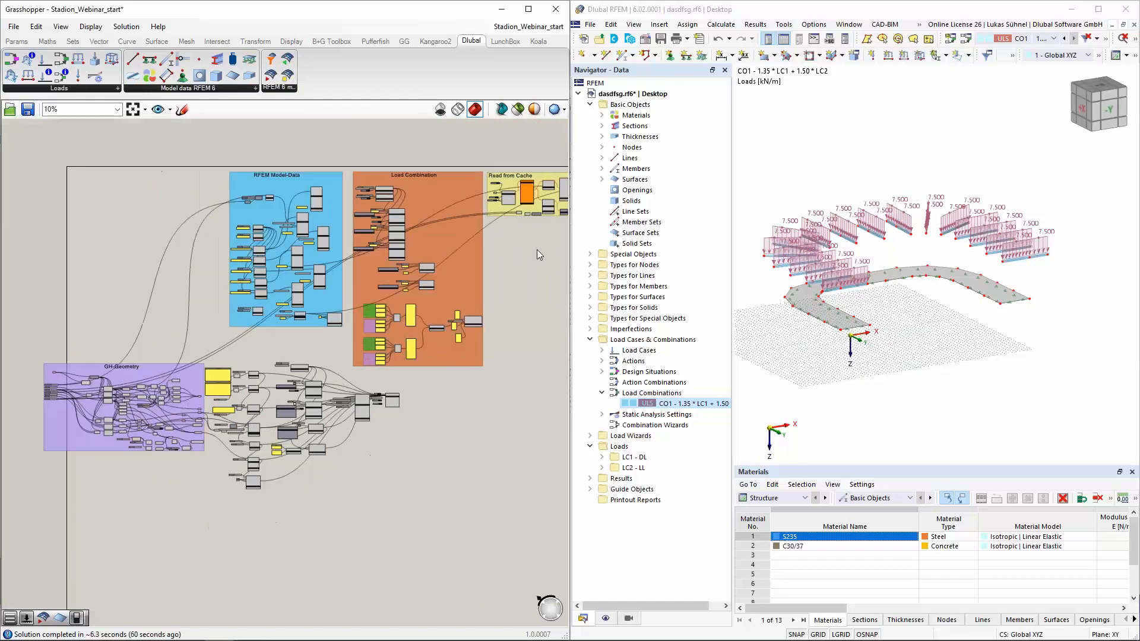
pyautogui.moveTo(452, 266); pyautogui.dragTo(423, 279, button='right')
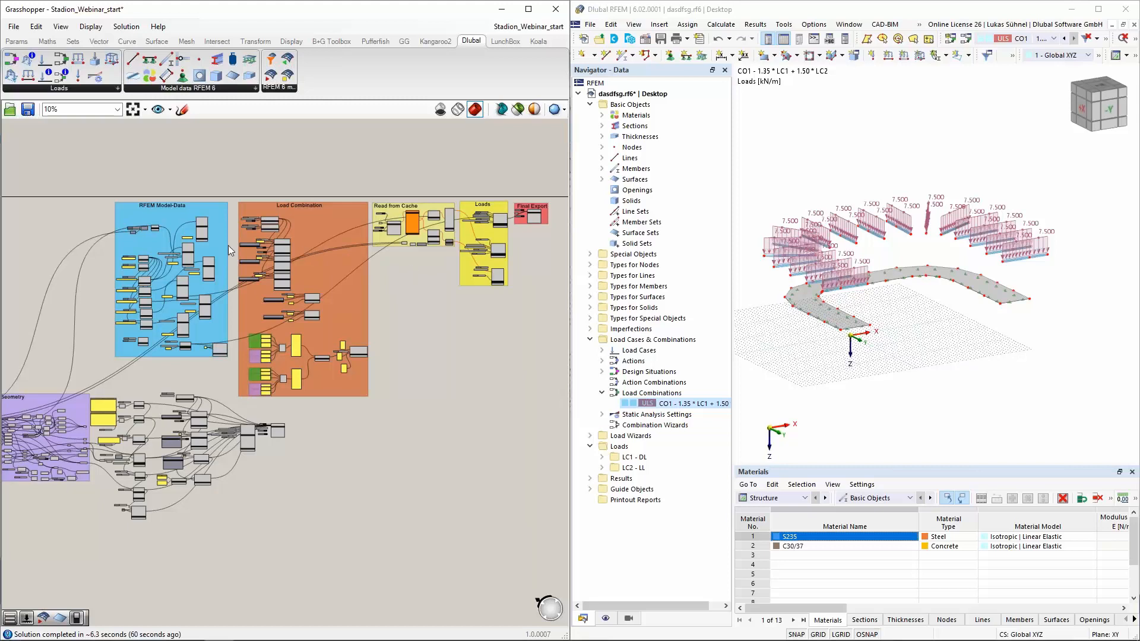
pyautogui.scroll(3, 126, 244)
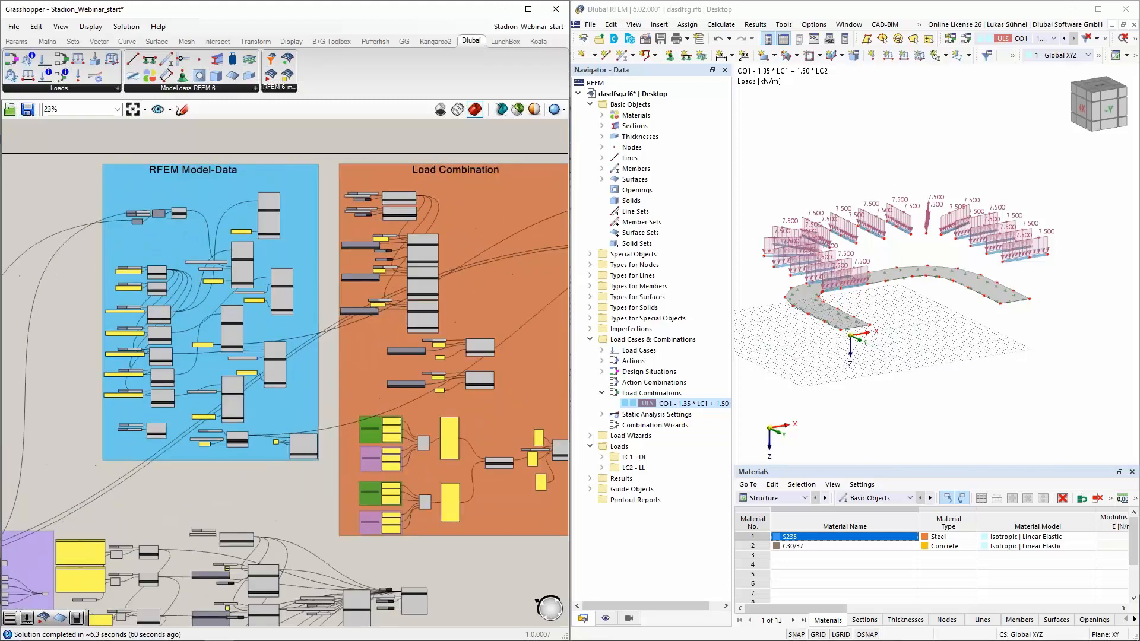
pyautogui.scroll(2, 239, 235)
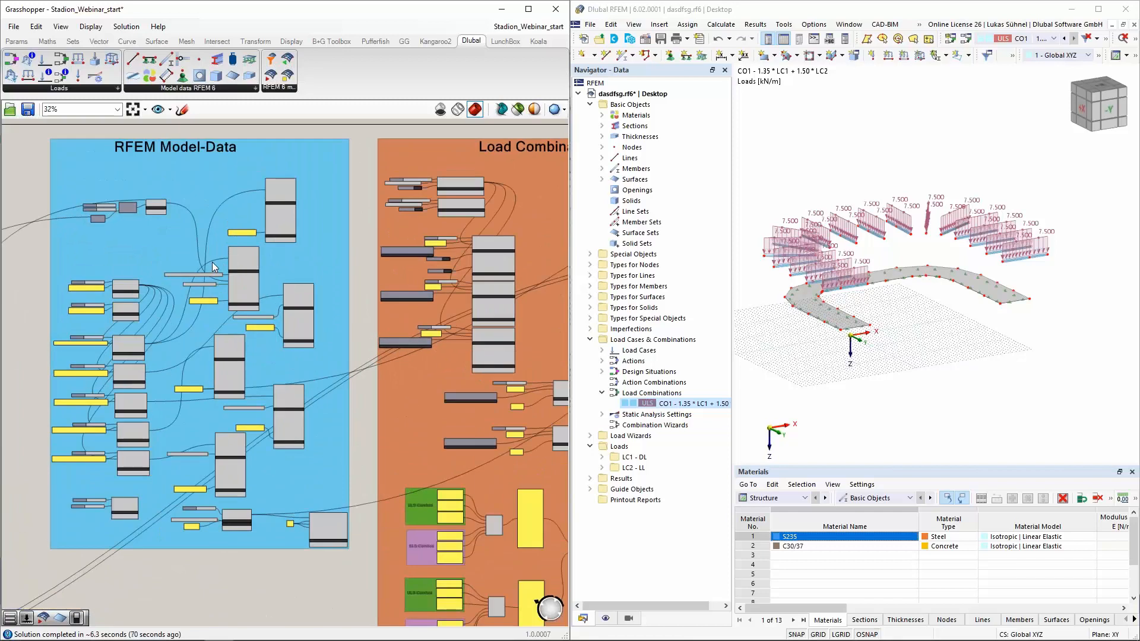
pyautogui.scroll(5, 212, 262)
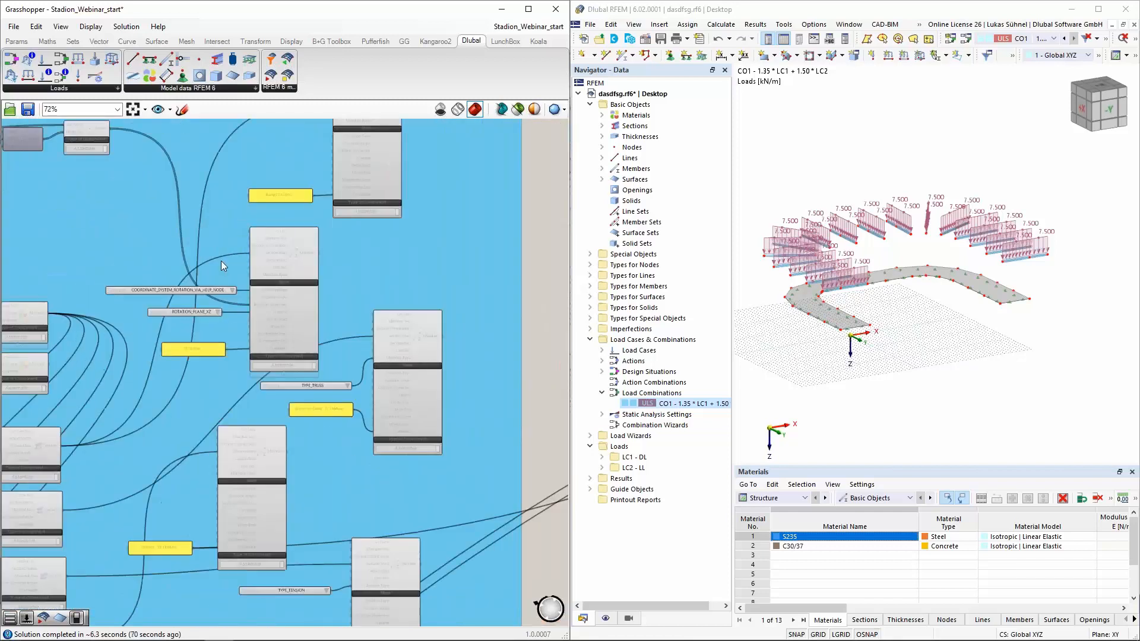
# Examine the inputs of the Member component commented Stützen, including its optional Member No. input.
pyautogui.scroll(2, 220, 261)
pyautogui.click(333, 249)
pyautogui.scroll(-1, 321, 275)
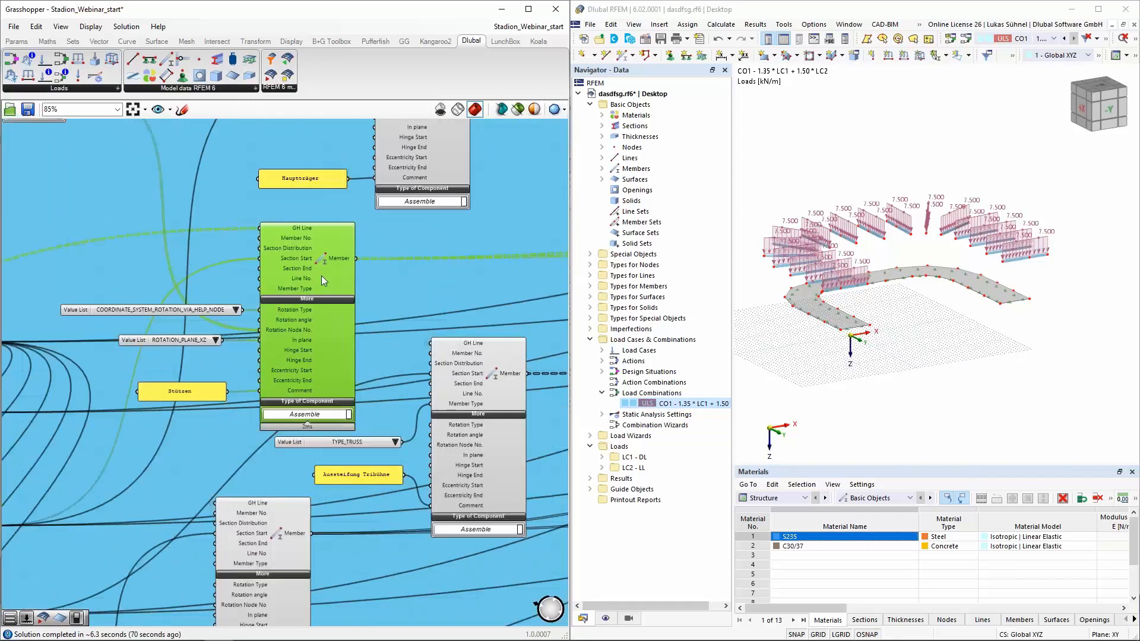
pyautogui.scroll(4, 296, 324)
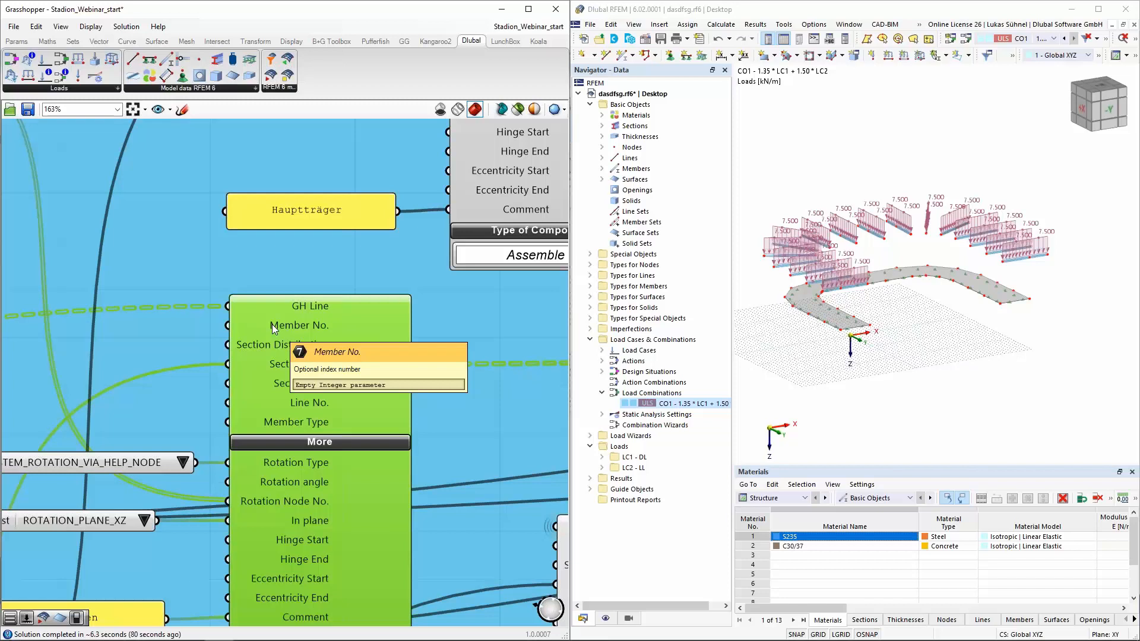
pyautogui.scroll(-2, 273, 328)
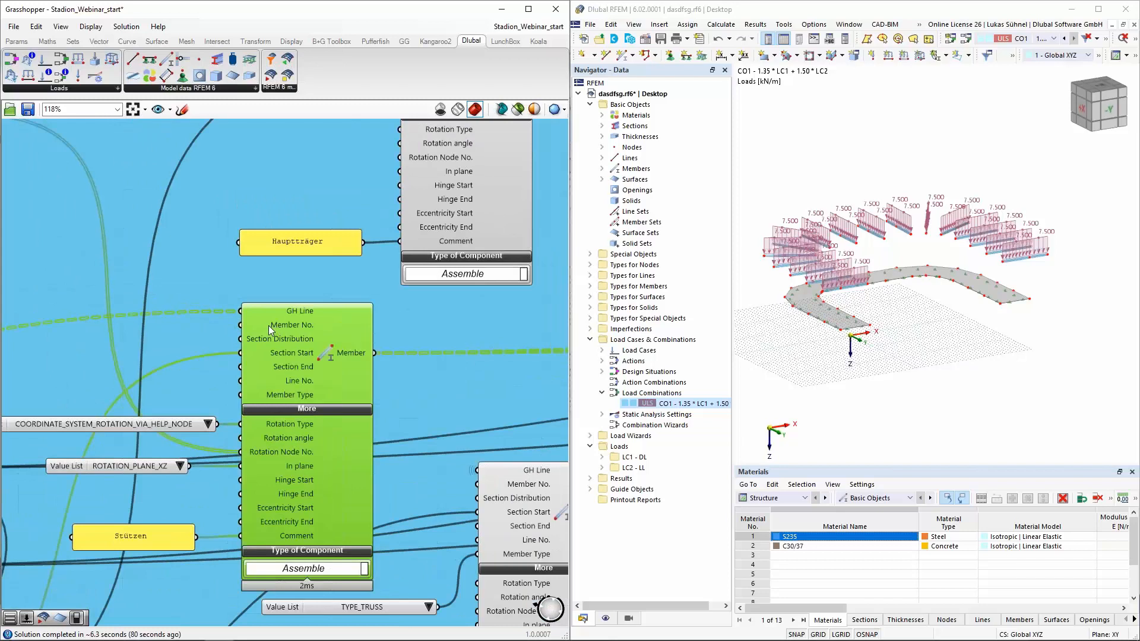
pyautogui.scroll(-2, 269, 325)
pyautogui.scroll(-2, 269, 326)
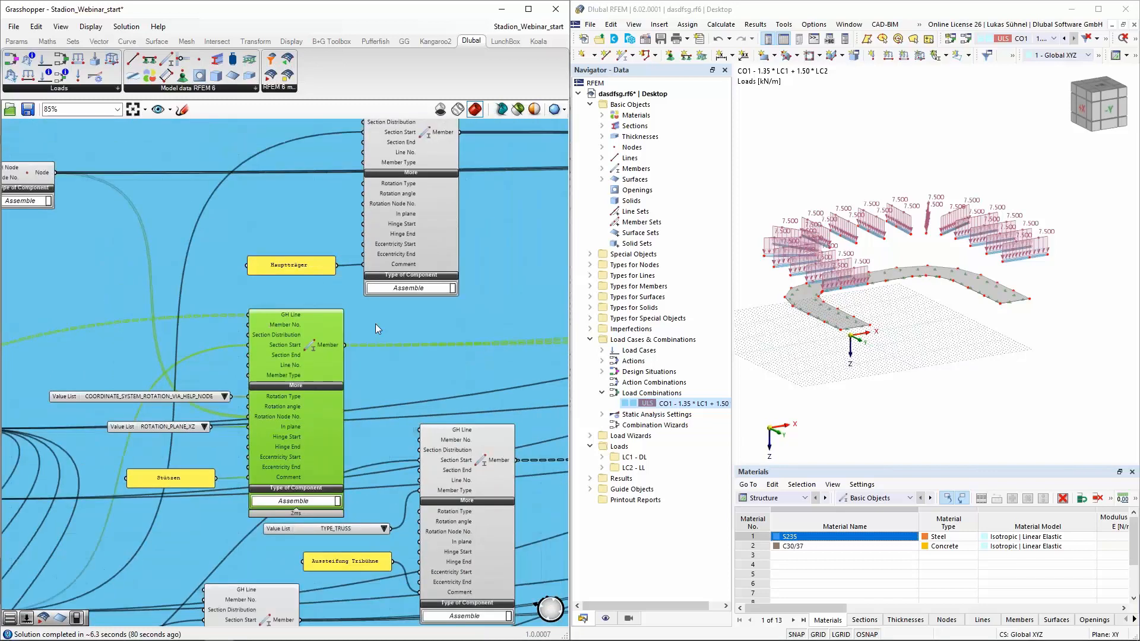
# Place an extra RFEM export component beside the Stützen member component and delete it again.
pyautogui.moveTo(338, 324); pyautogui.dragTo(217, 321, button='right')
pyautogui.click(270, 76)
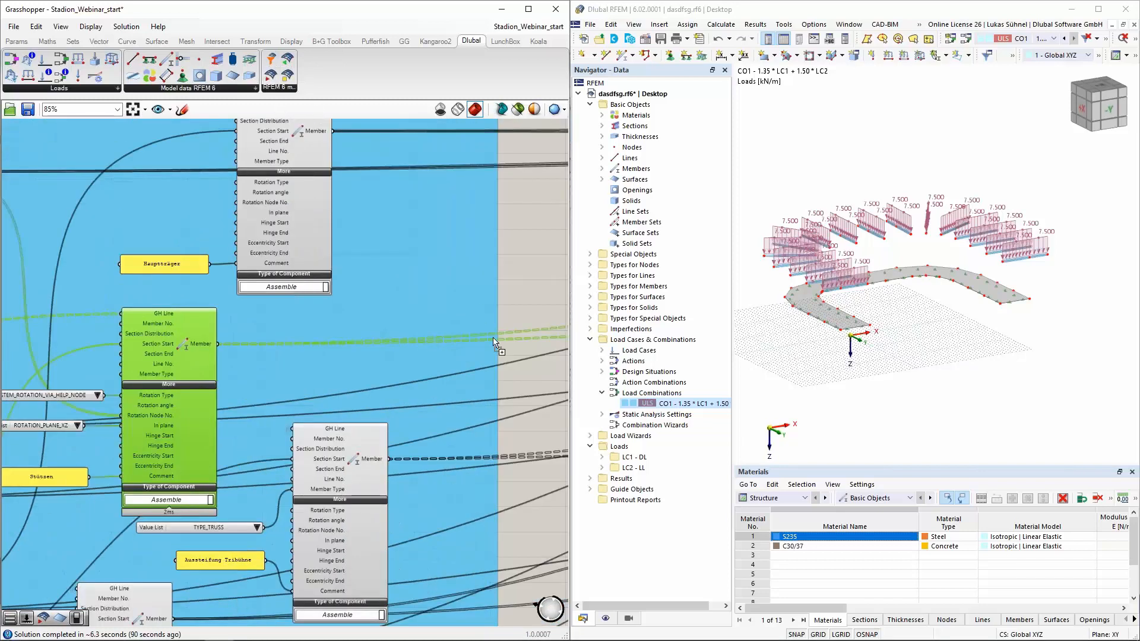
pyautogui.click(492, 341)
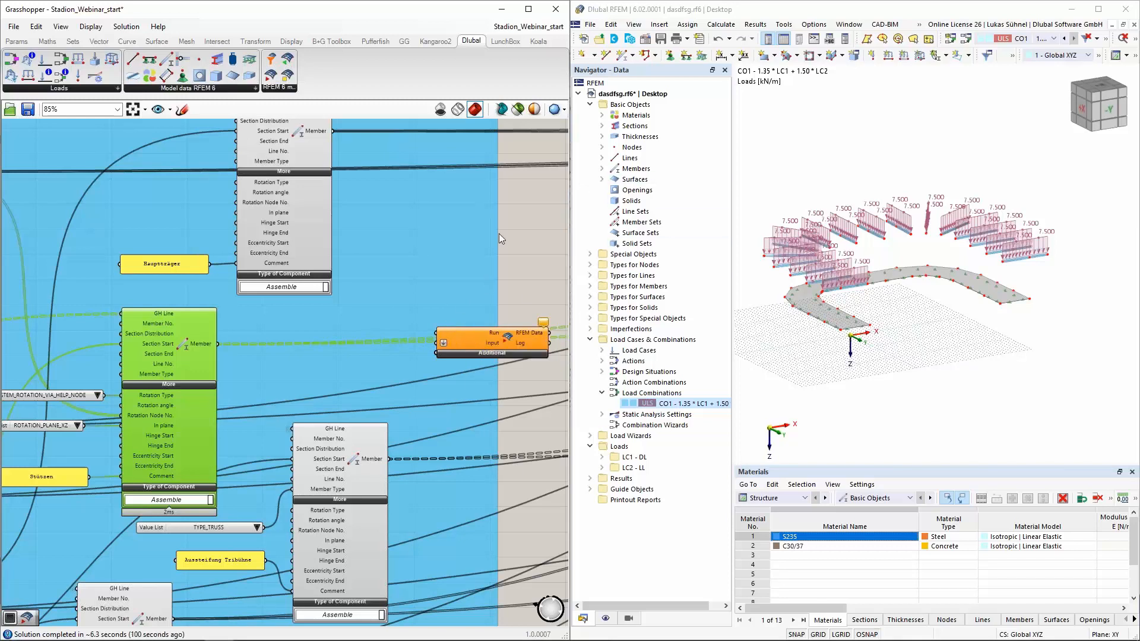
pyautogui.click(523, 340)
pyautogui.press('Delete')
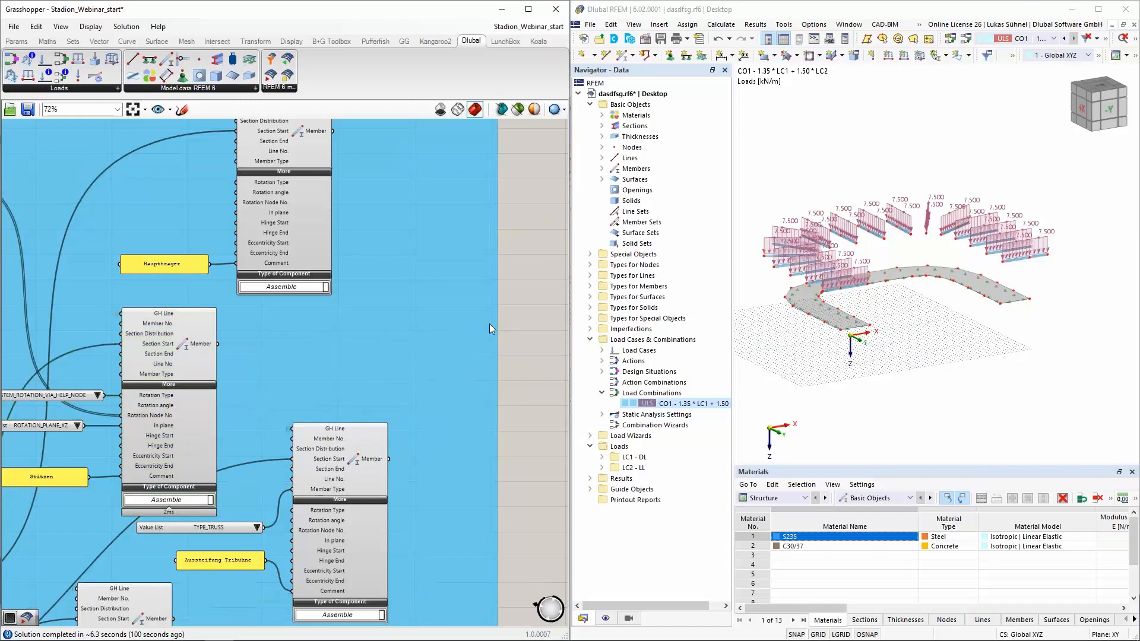
# Examine the Member Load component in the Loads group, focusing on its Members No. input and where that input comes from.
pyautogui.scroll(-4, 490, 323)
pyautogui.scroll(3, 378, 349)
pyautogui.scroll(4, 332, 317)
pyautogui.scroll(-1, 258, 299)
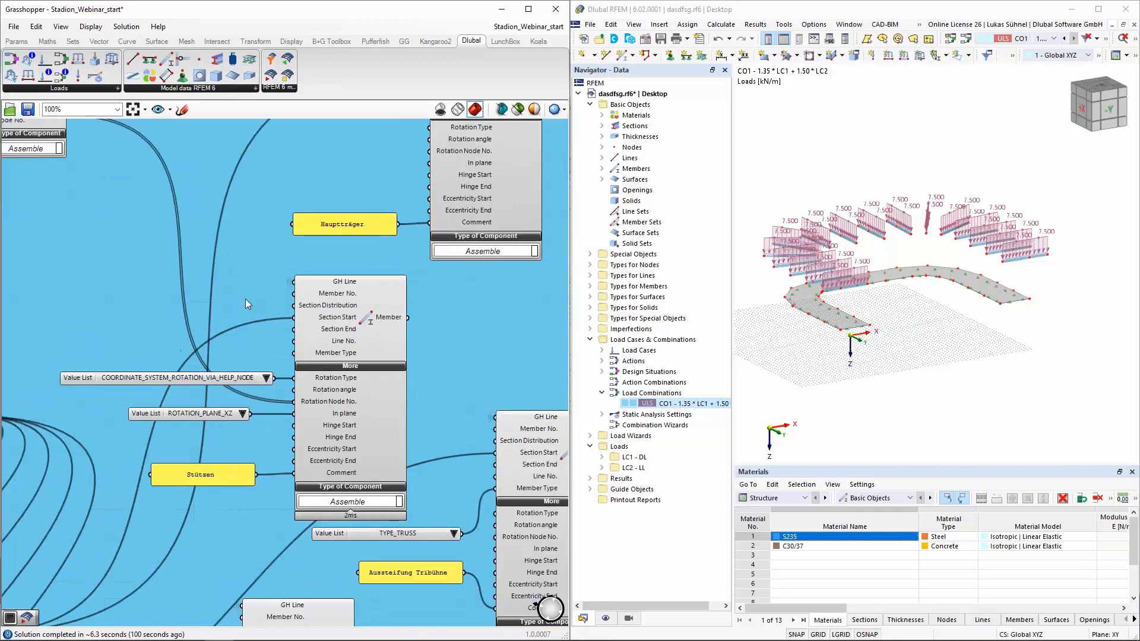
pyautogui.scroll(-10, 219, 295)
pyautogui.scroll(4, 460, 273)
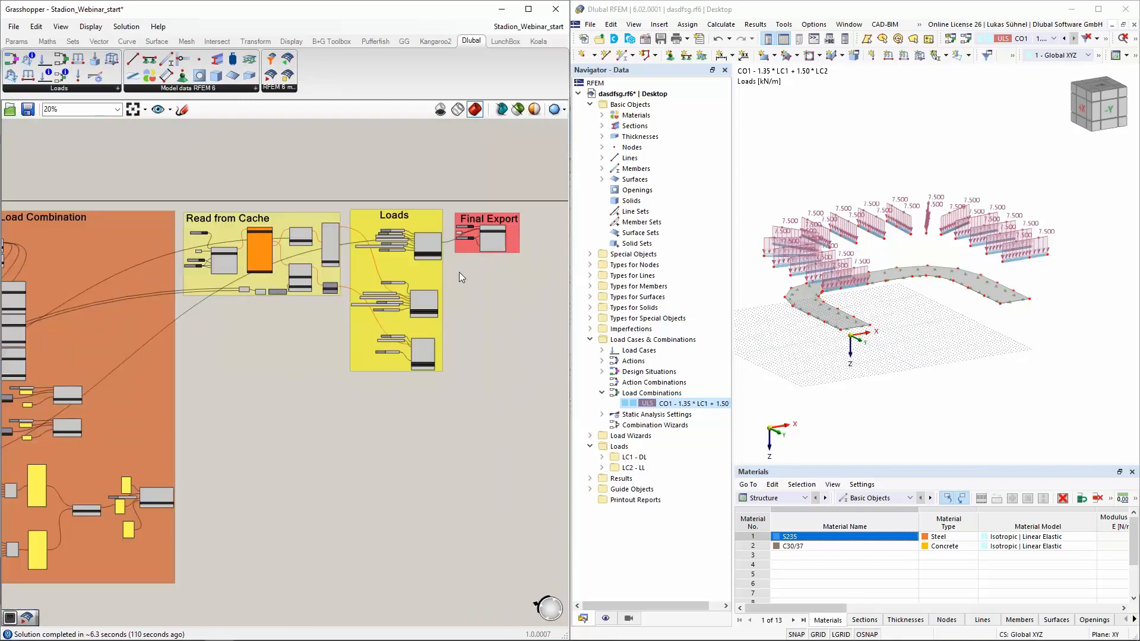
pyautogui.scroll(6, 458, 272)
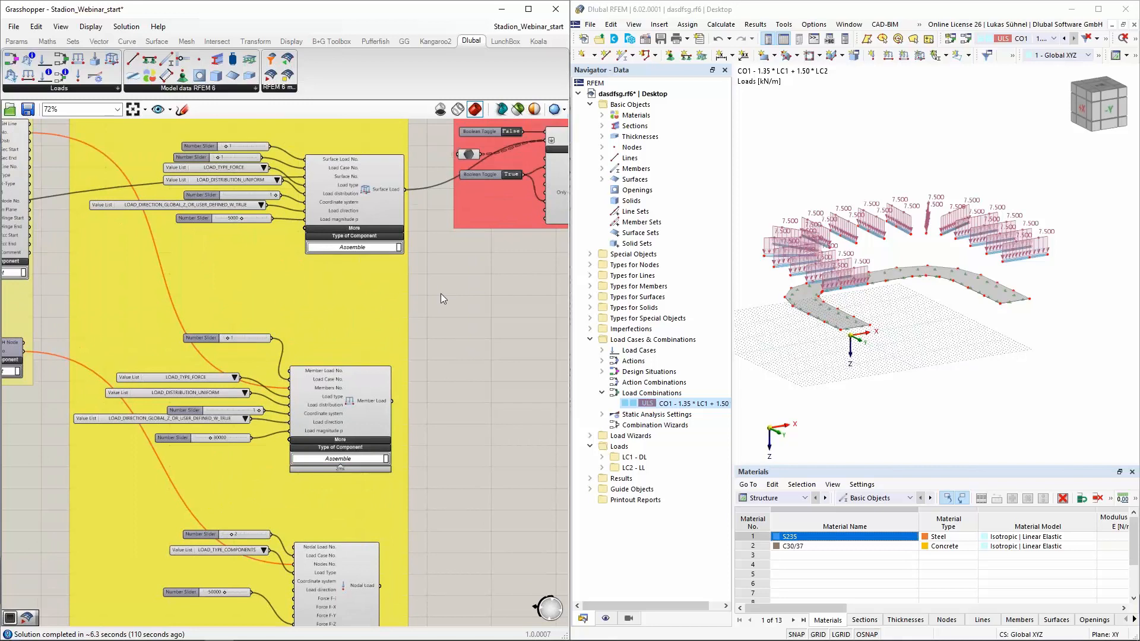
pyautogui.scroll(5, 418, 390)
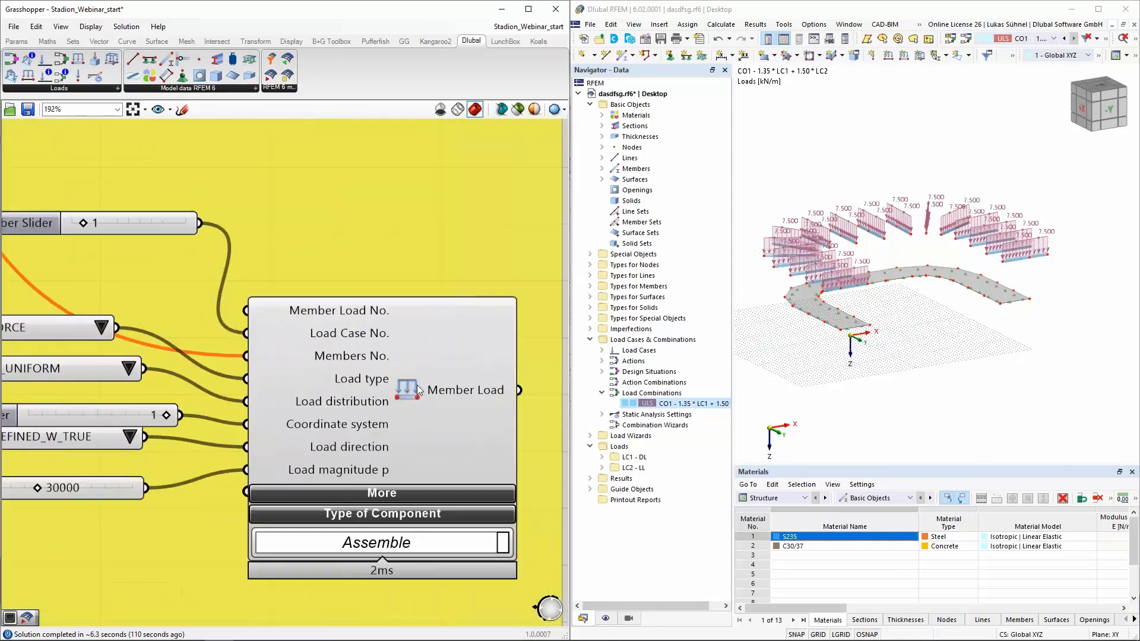
pyautogui.click(418, 390)
pyautogui.moveTo(349, 360)
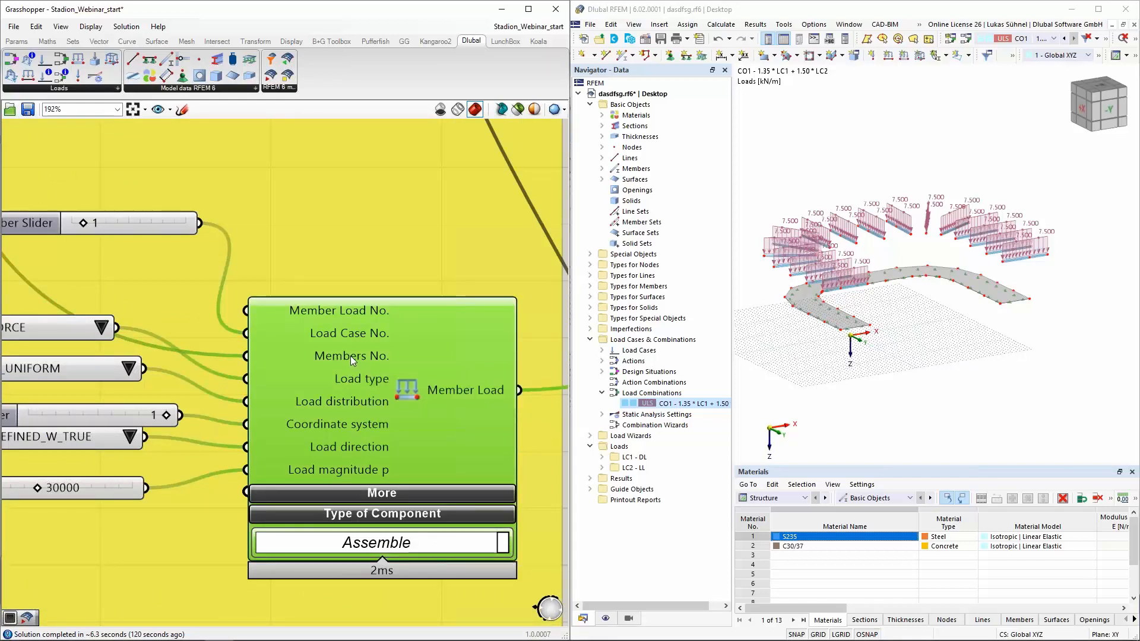
pyautogui.scroll(-5, 380, 356)
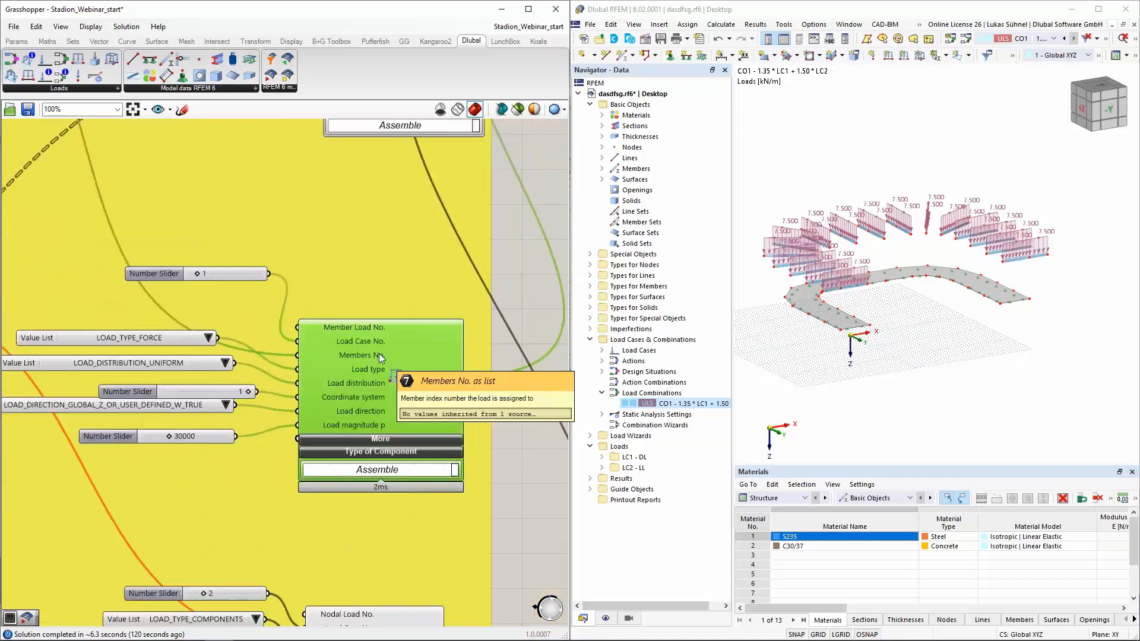
pyautogui.scroll(-2, 409, 349)
pyautogui.moveTo(89, 410); pyautogui.dragTo(127, 398, button='right')
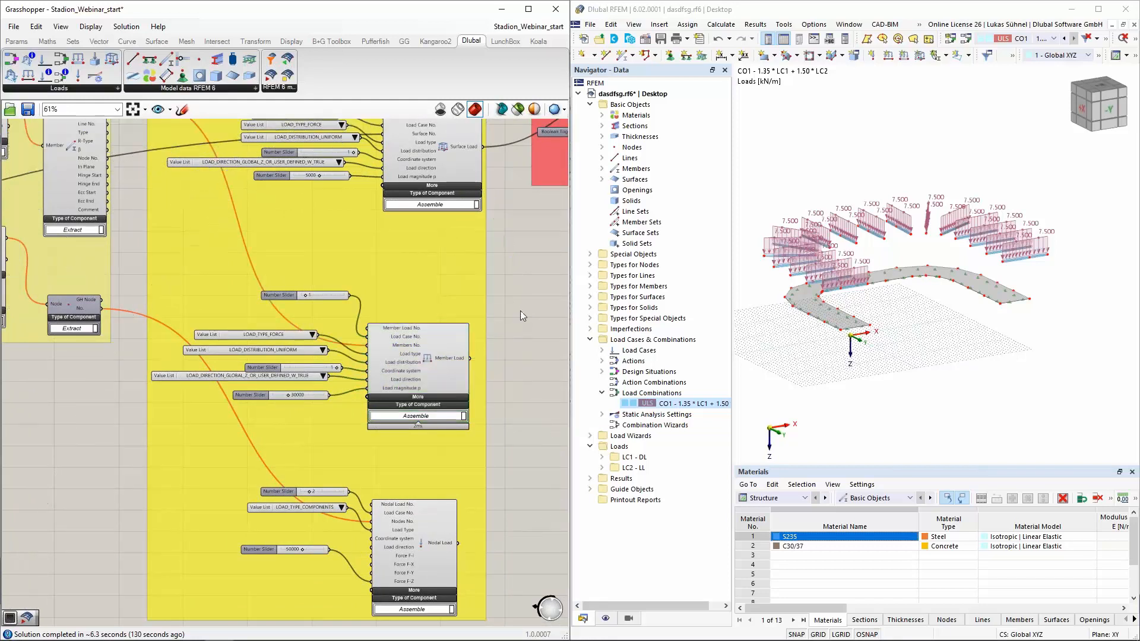
# Examine the export component in the Read from Cache group, focusing on its Run, Input and Only get RFEM Data inputs.
pyautogui.scroll(-5, 520, 311)
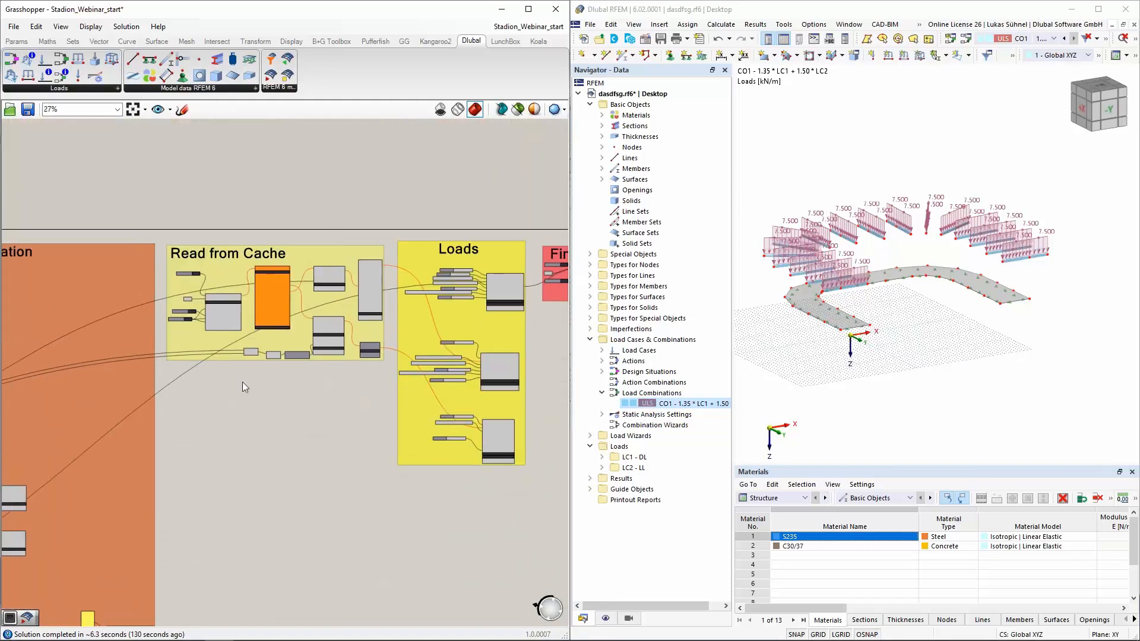
pyautogui.moveTo(243, 396); pyautogui.dragTo(293, 395, button='right')
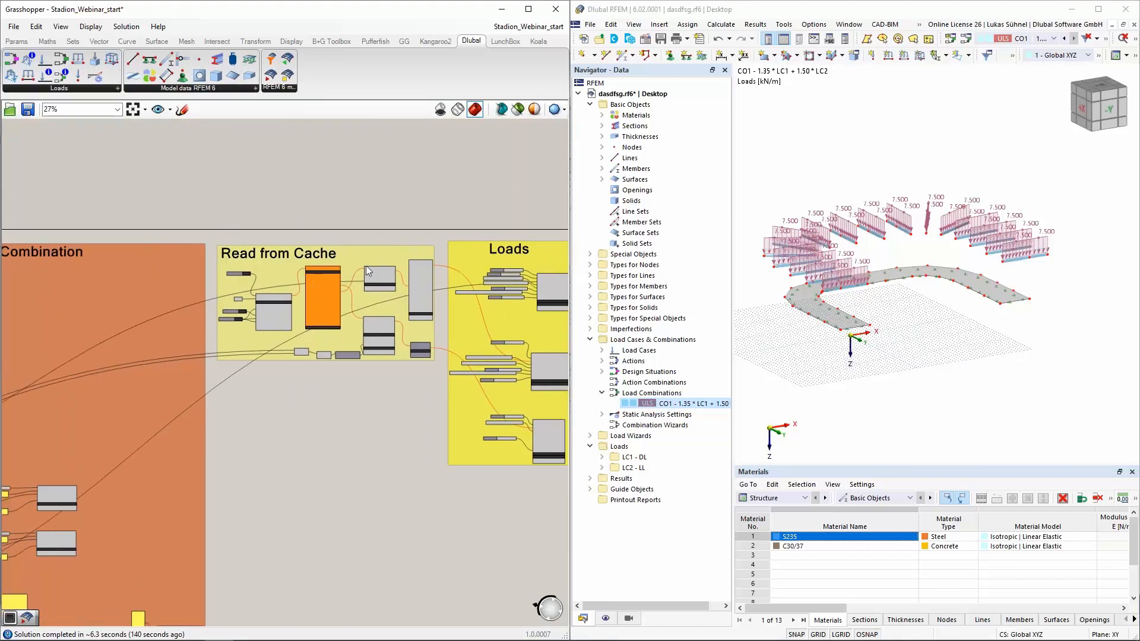
pyautogui.scroll(7, 243, 327)
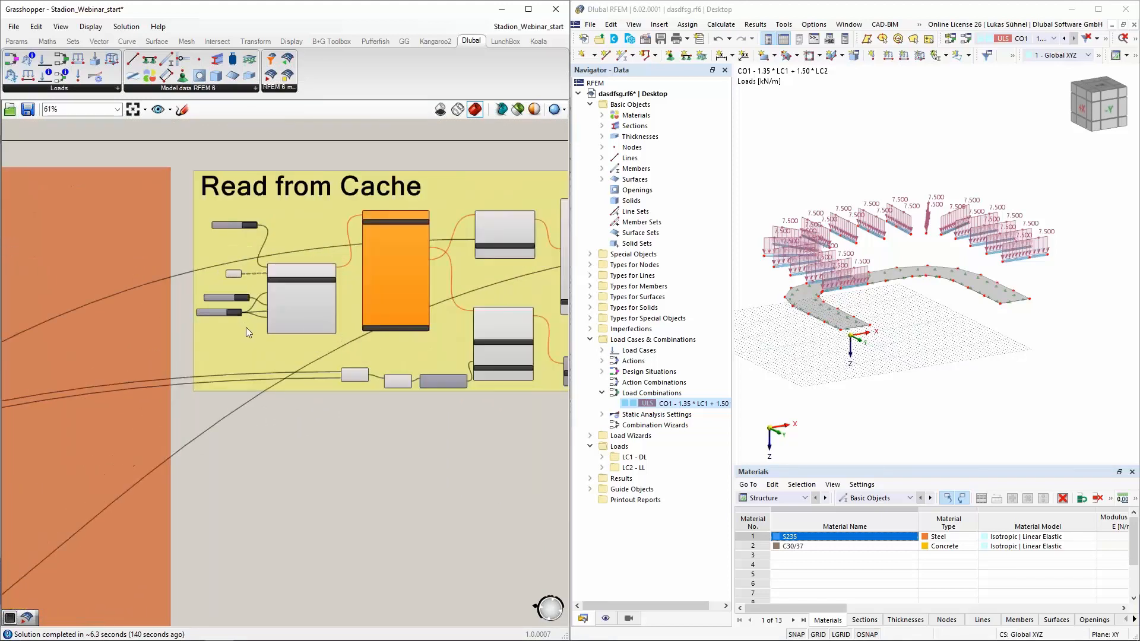
pyautogui.moveTo(321, 304); pyautogui.dragTo(316, 379, button='right')
pyautogui.scroll(1, 317, 380)
pyautogui.click(365, 340)
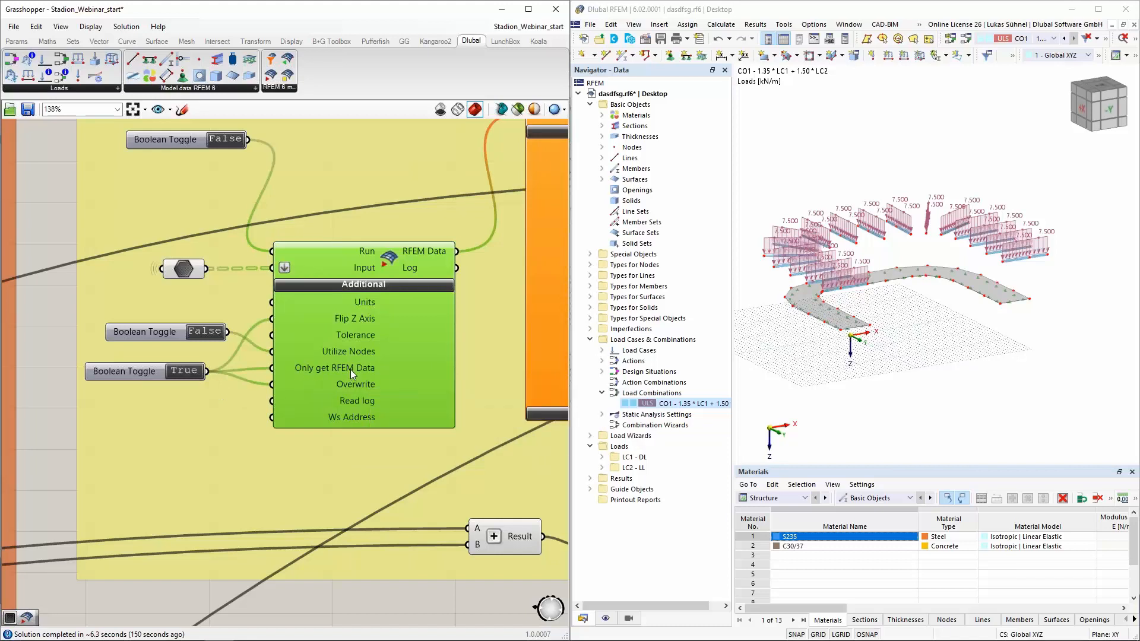
pyautogui.scroll(-2, 350, 371)
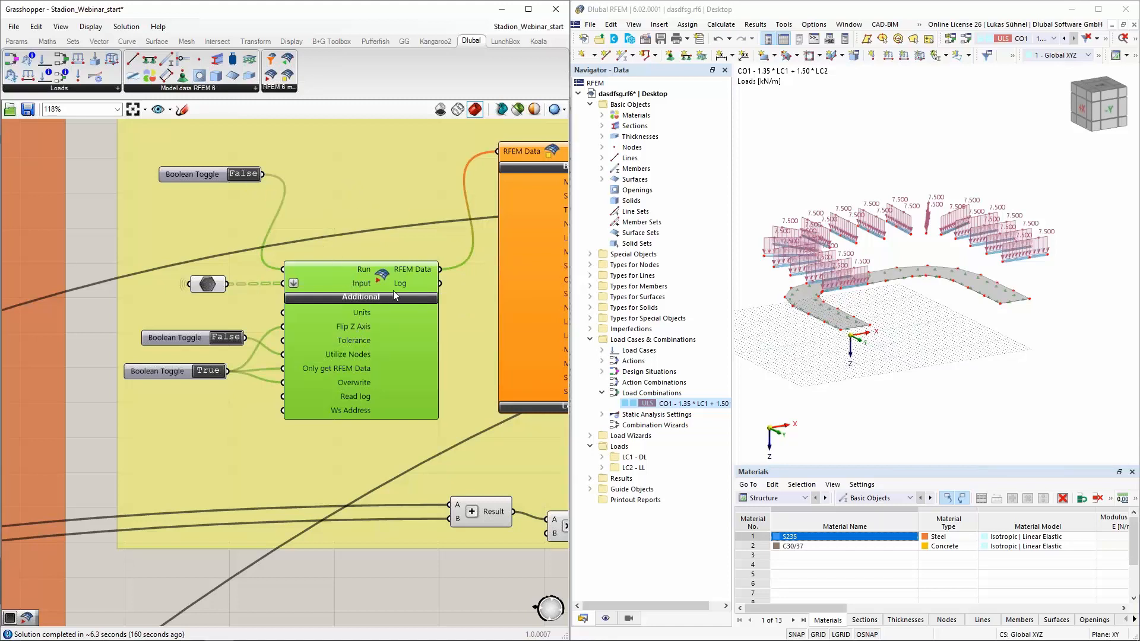
pyautogui.scroll(-2, 330, 309)
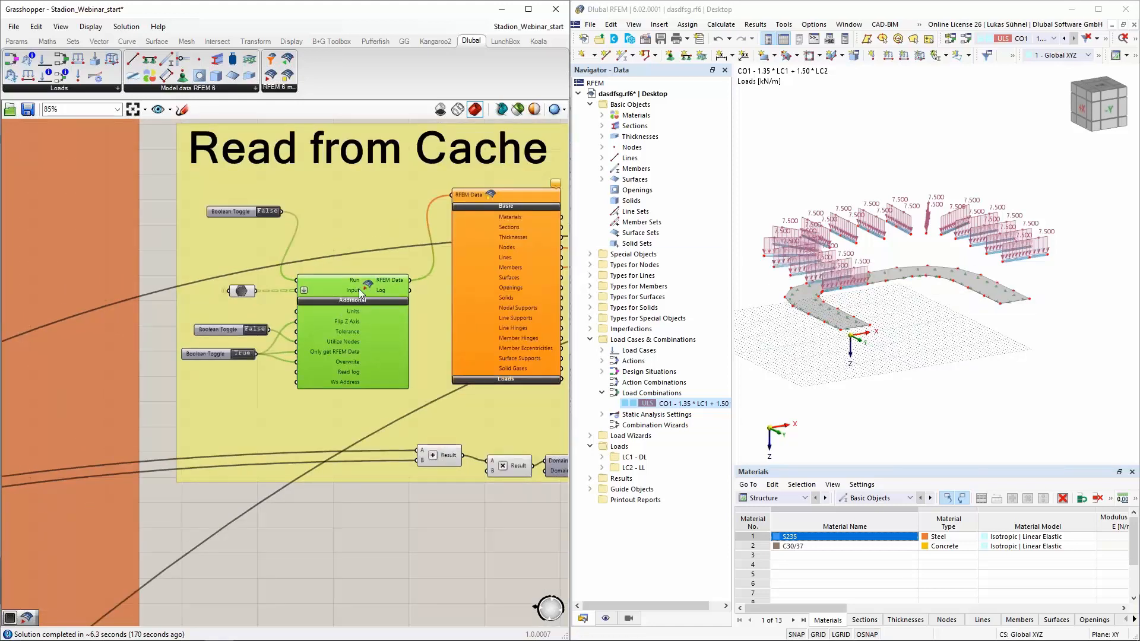
# Trace the RFEM Data output into the component that splits it into object types, and examine that component's outputs.
pyautogui.moveTo(436, 266); pyautogui.dragTo(243, 289, button='right')
pyautogui.scroll(2, 202, 299)
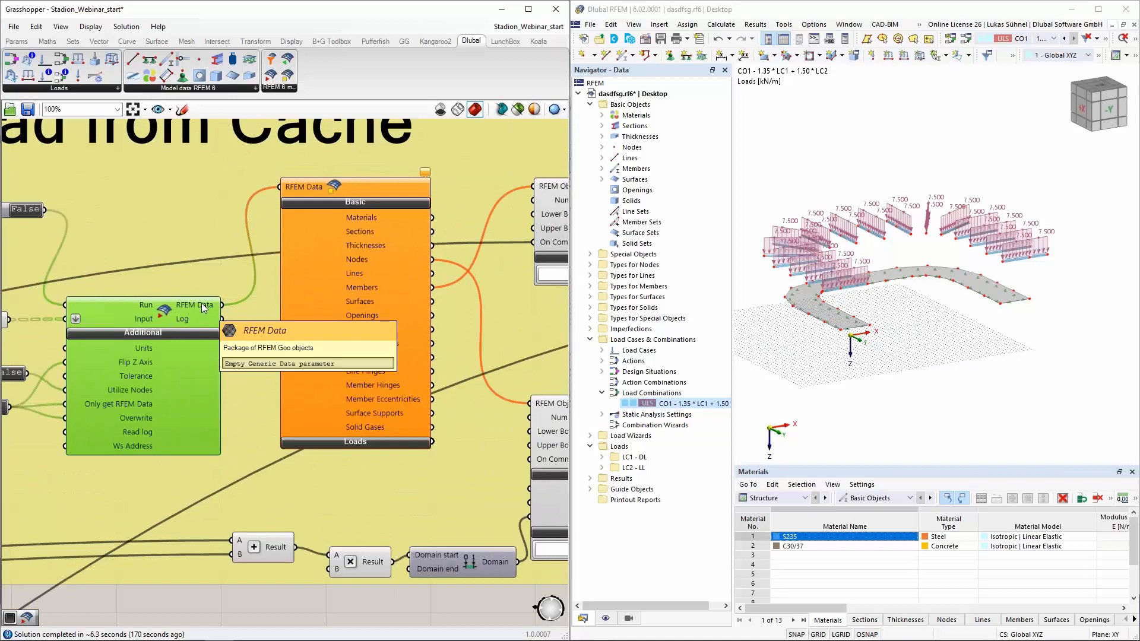
pyautogui.scroll(-3, 216, 305)
pyautogui.scroll(2, 322, 279)
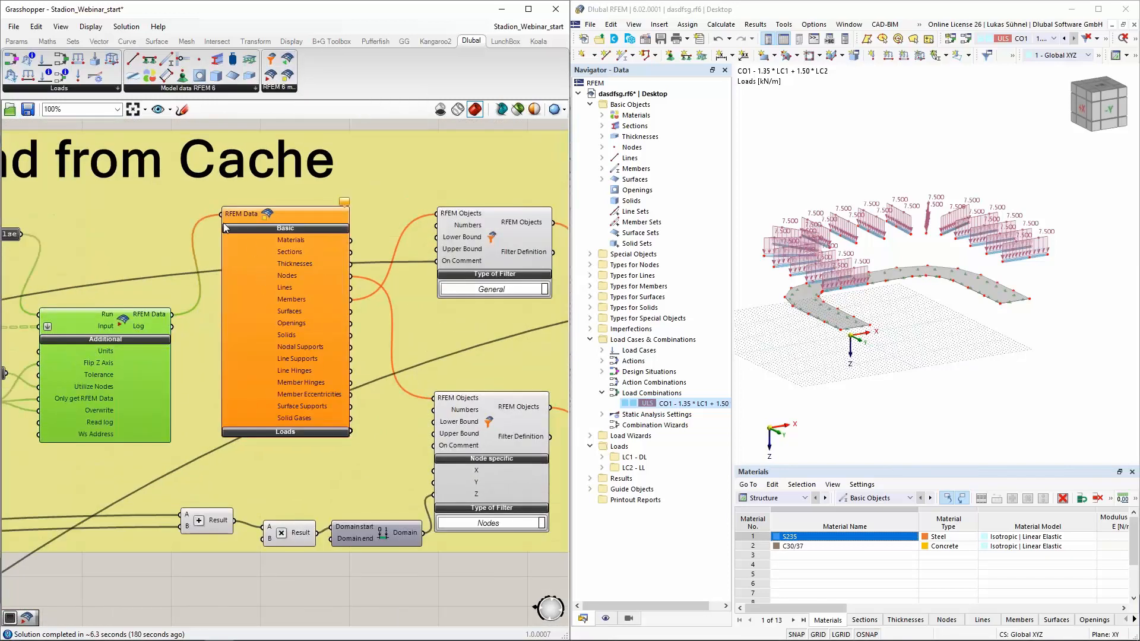
pyautogui.click(279, 216)
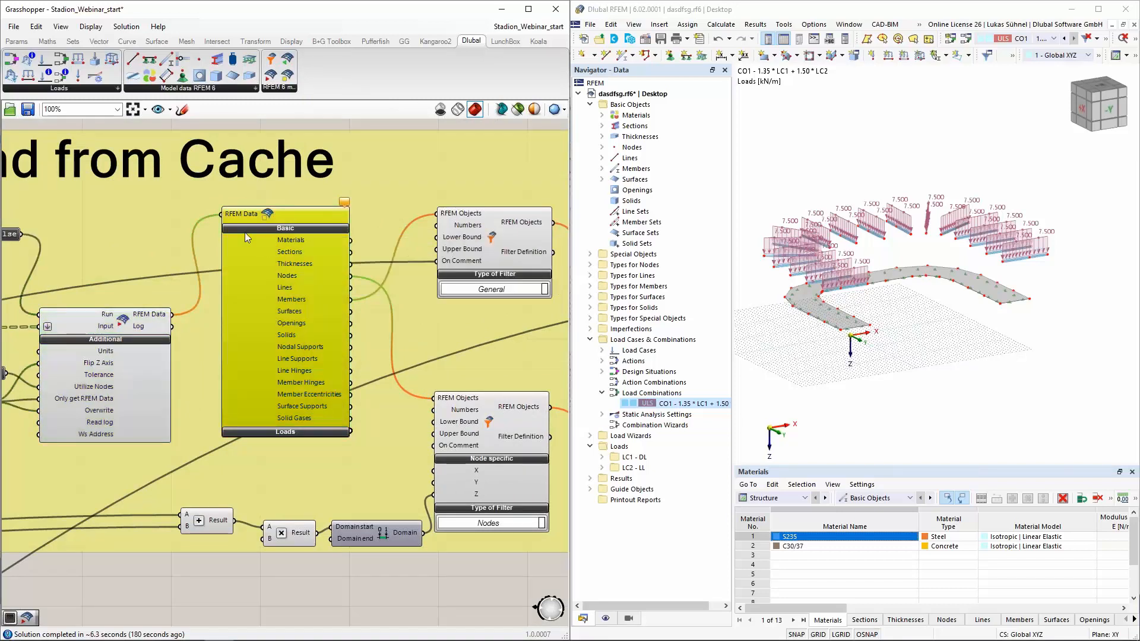
pyautogui.moveTo(156, 321)
# Examine the Member component set to Extract in the Read from Cache group, including its component type options and No. output.
pyautogui.moveTo(425, 325); pyautogui.dragTo(228, 327, button='right')
pyautogui.click(429, 383)
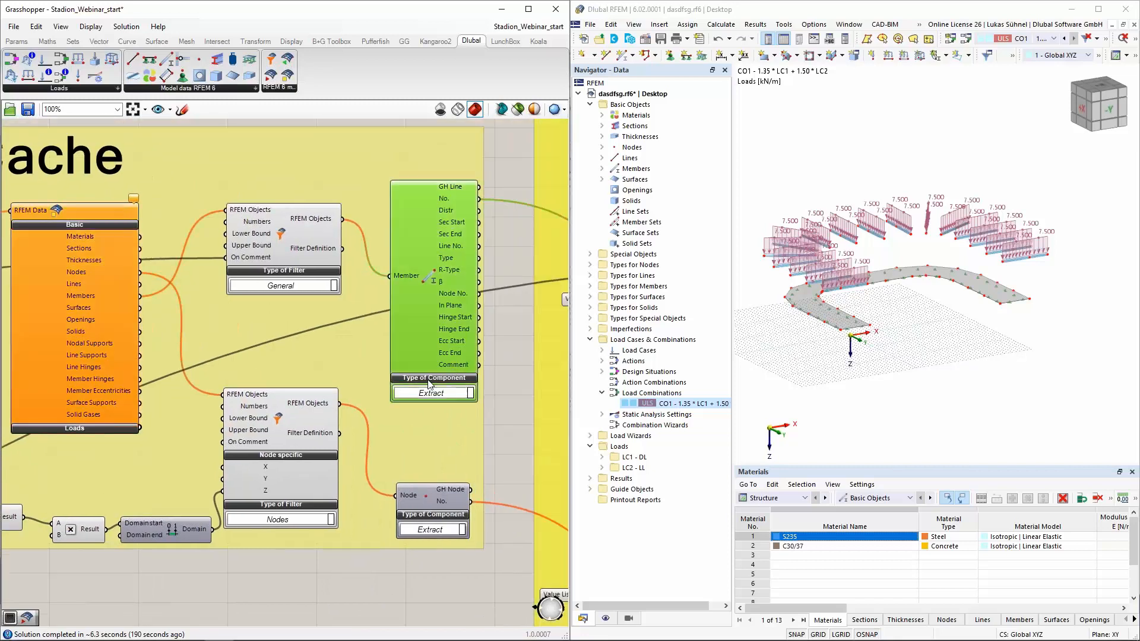
pyautogui.click(470, 394)
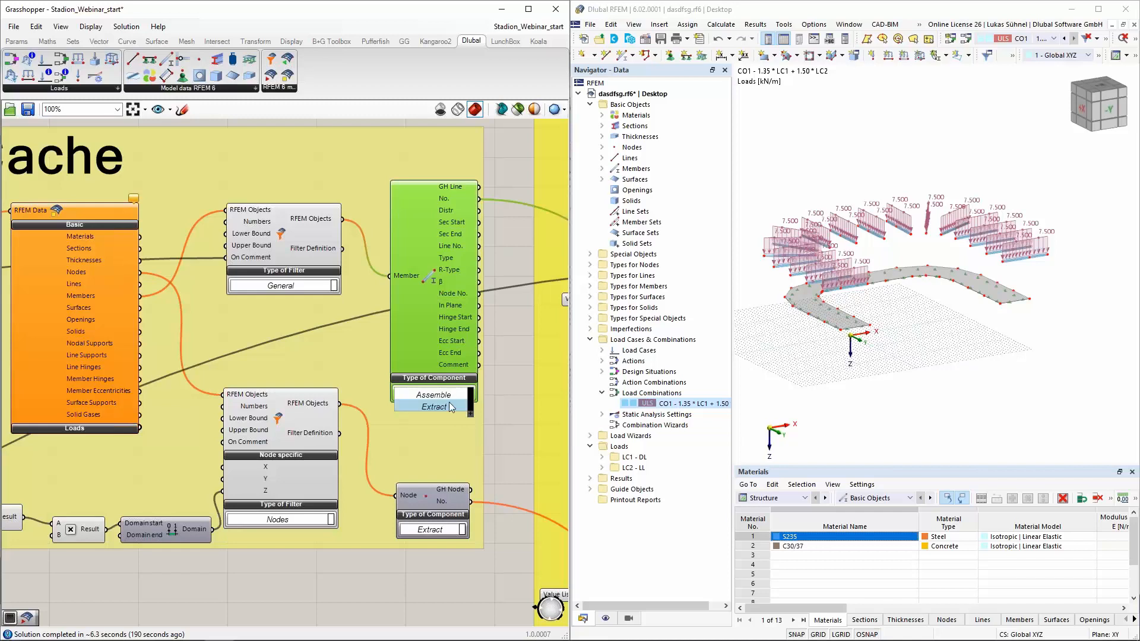
pyautogui.scroll(-3, 397, 292)
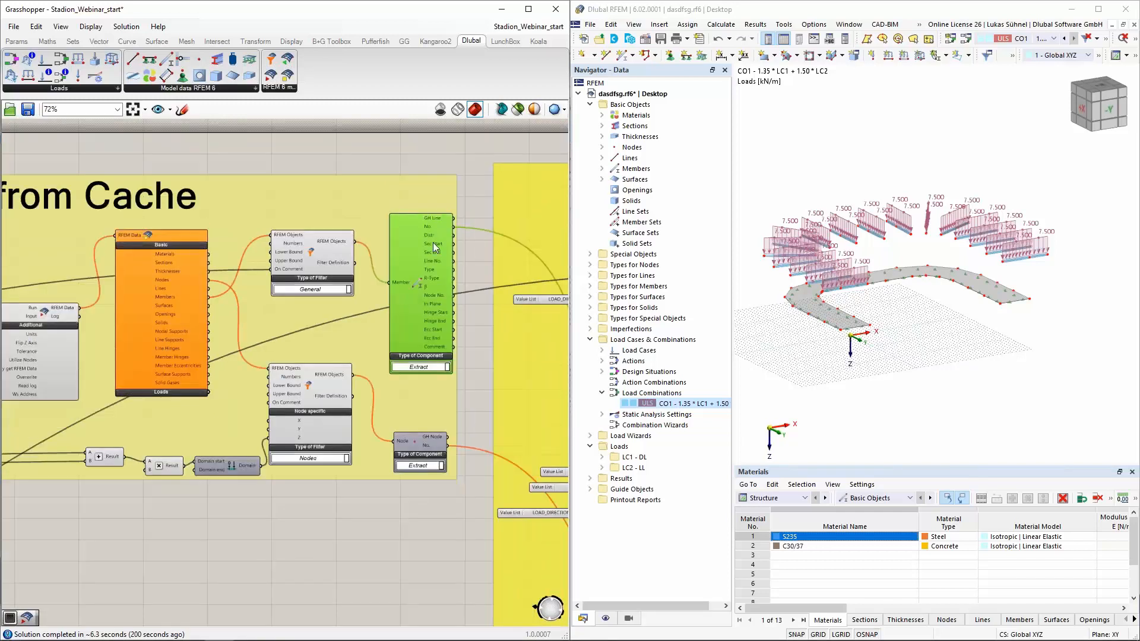
pyautogui.scroll(3, 433, 242)
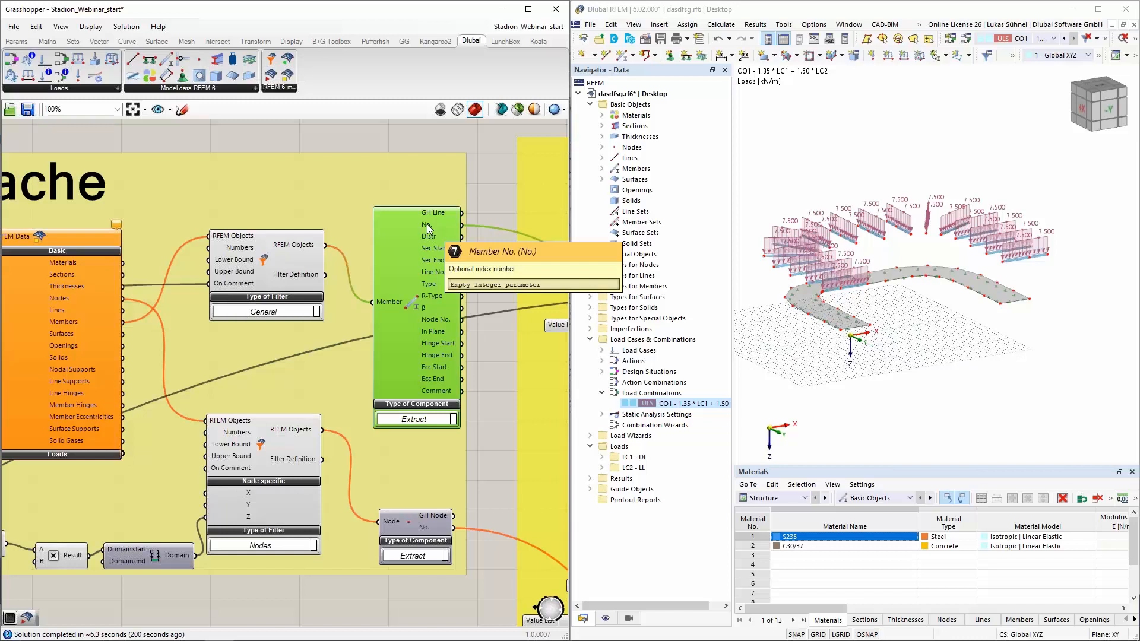
pyautogui.scroll(-3, 437, 231)
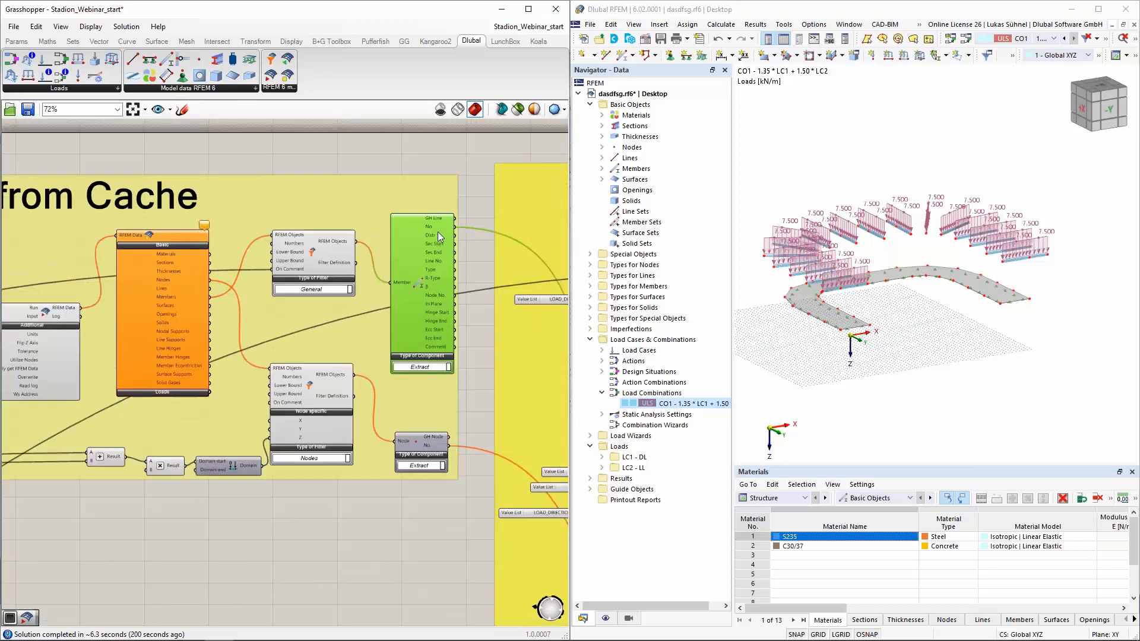
# Examine the General filter component that feeds the member extraction, including its On Comment input.
pyautogui.scroll(-2, 280, 266)
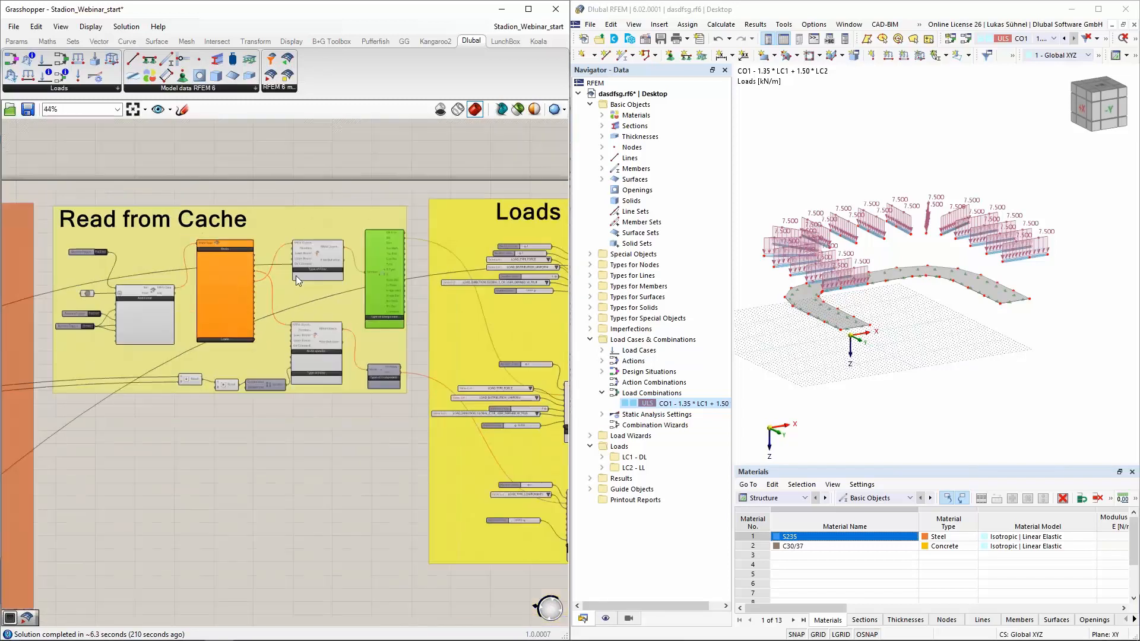
pyautogui.scroll(2, 327, 267)
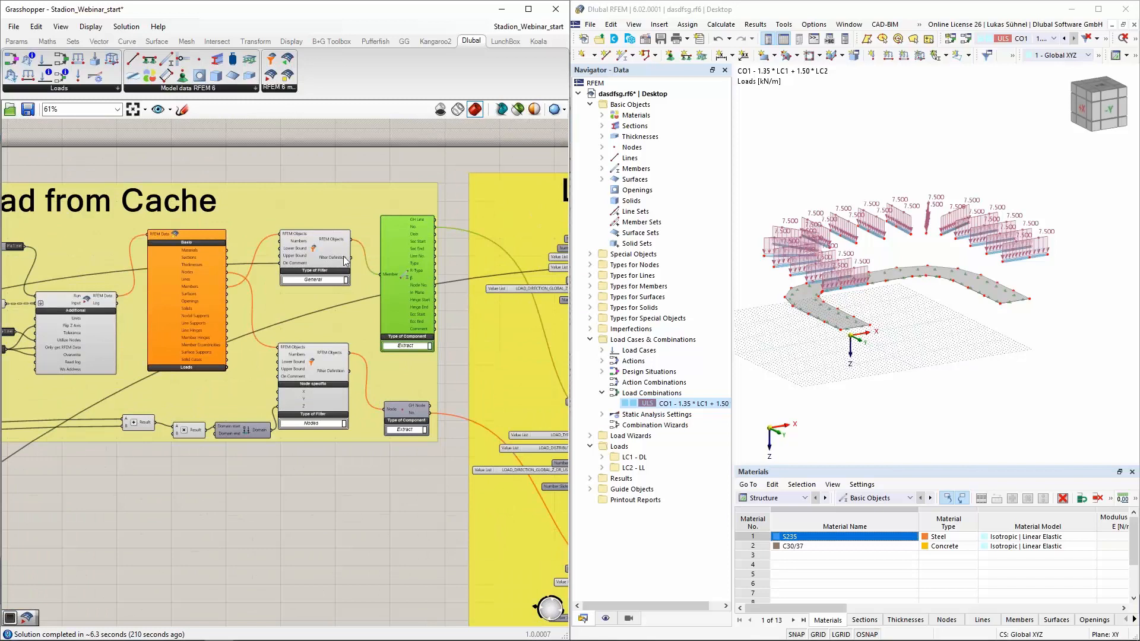
pyautogui.scroll(3, 329, 247)
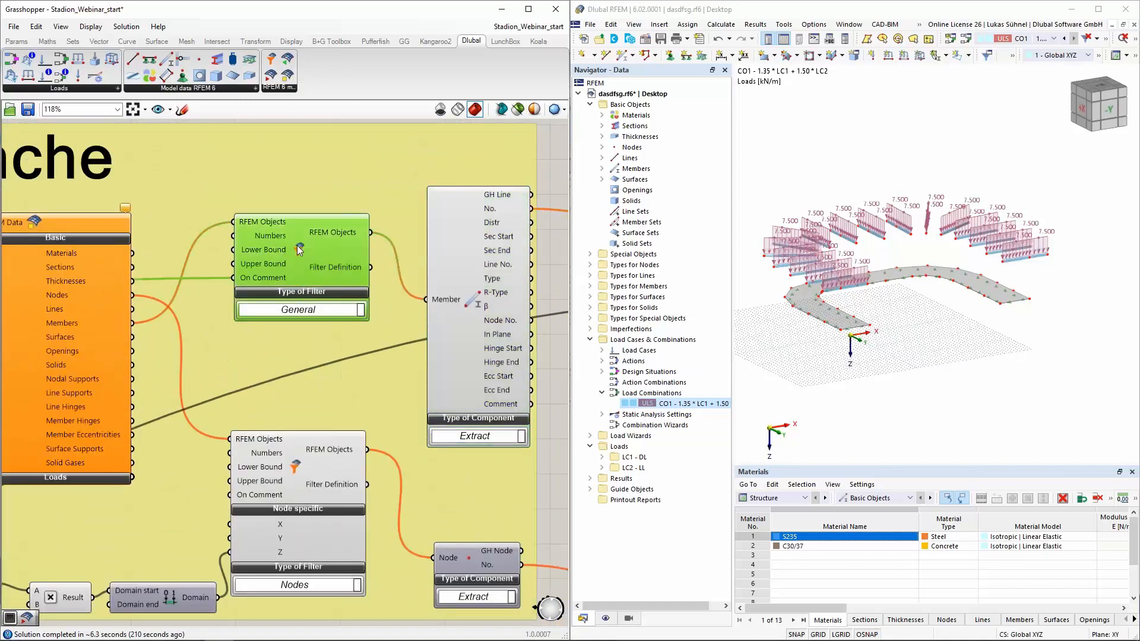
pyautogui.scroll(-1, 303, 248)
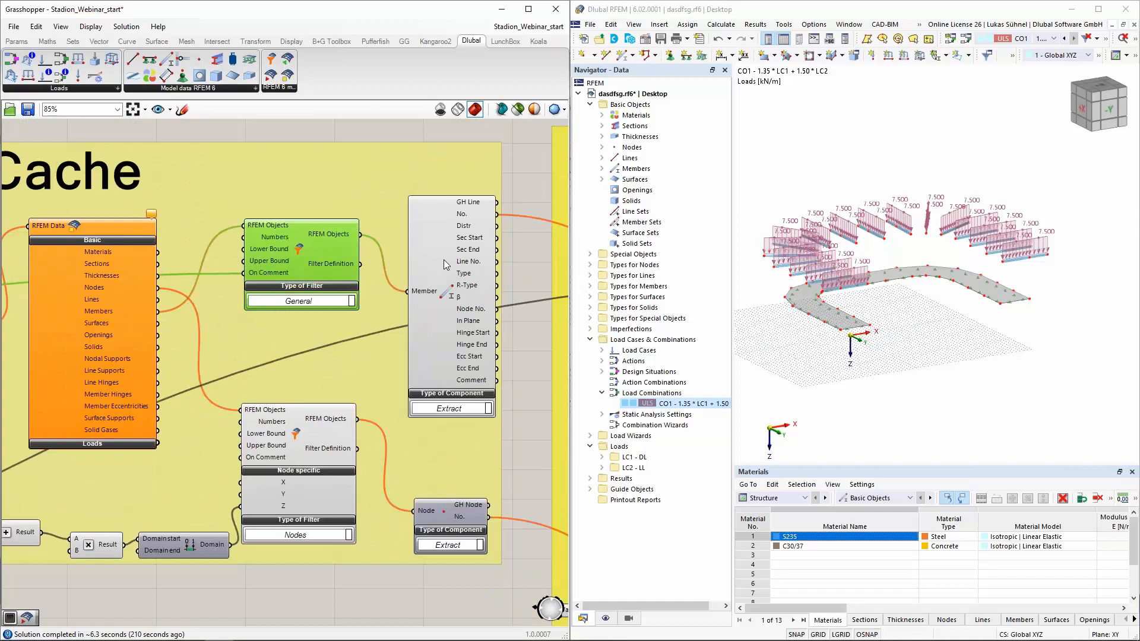
# Locate the Member component commented Träger Tribühne among the model data and highlight its connections.
pyautogui.scroll(-5, 468, 270)
pyautogui.scroll(5, 350, 300)
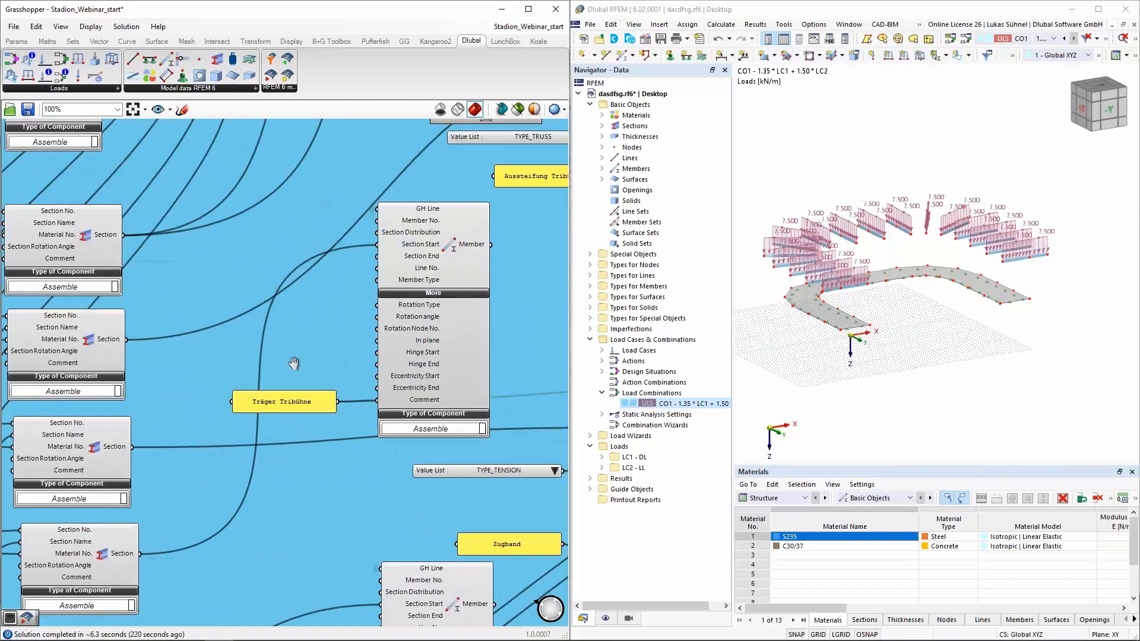
pyautogui.moveTo(293, 361); pyautogui.dragTo(183, 403, button='right')
pyautogui.scroll(-2, 184, 404)
pyautogui.scroll(1, 258, 380)
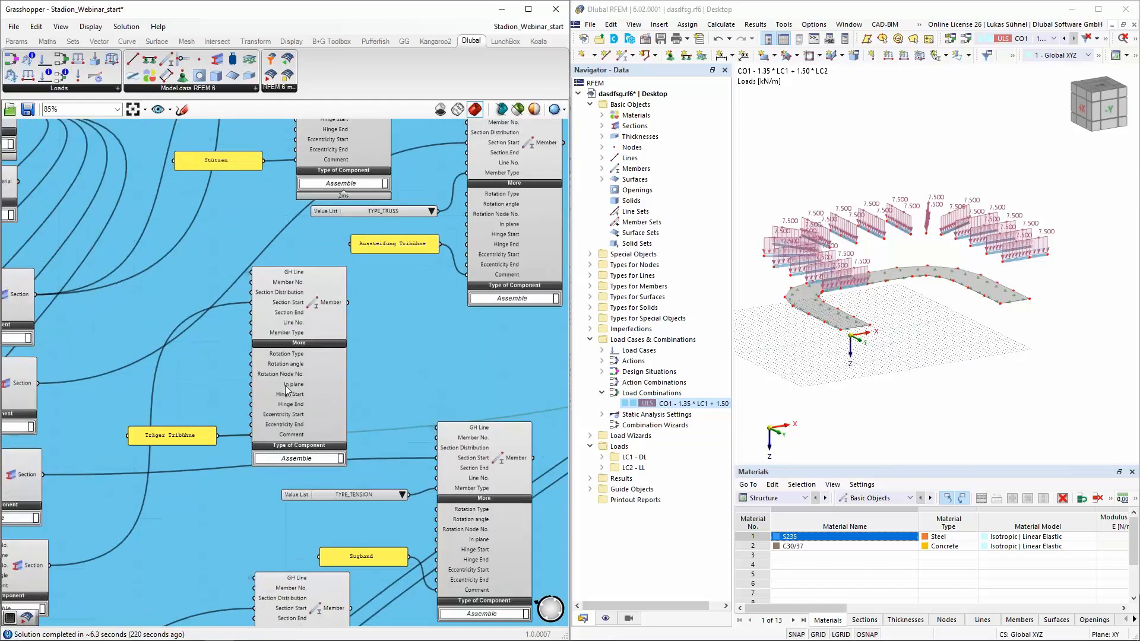
pyautogui.click(333, 318)
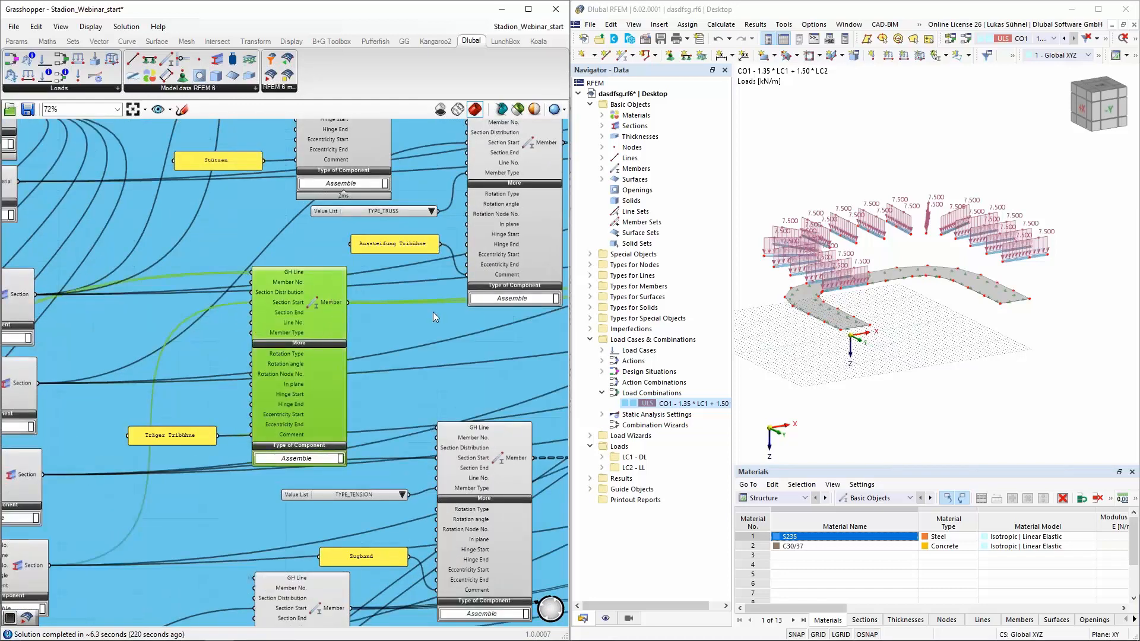
# Examine the Träger Tribühne comment panel feeding the Comment input of the highlighted Member component.
pyautogui.scroll(-2, 433, 313)
pyautogui.scroll(-2, 432, 312)
pyautogui.scroll(6, 298, 377)
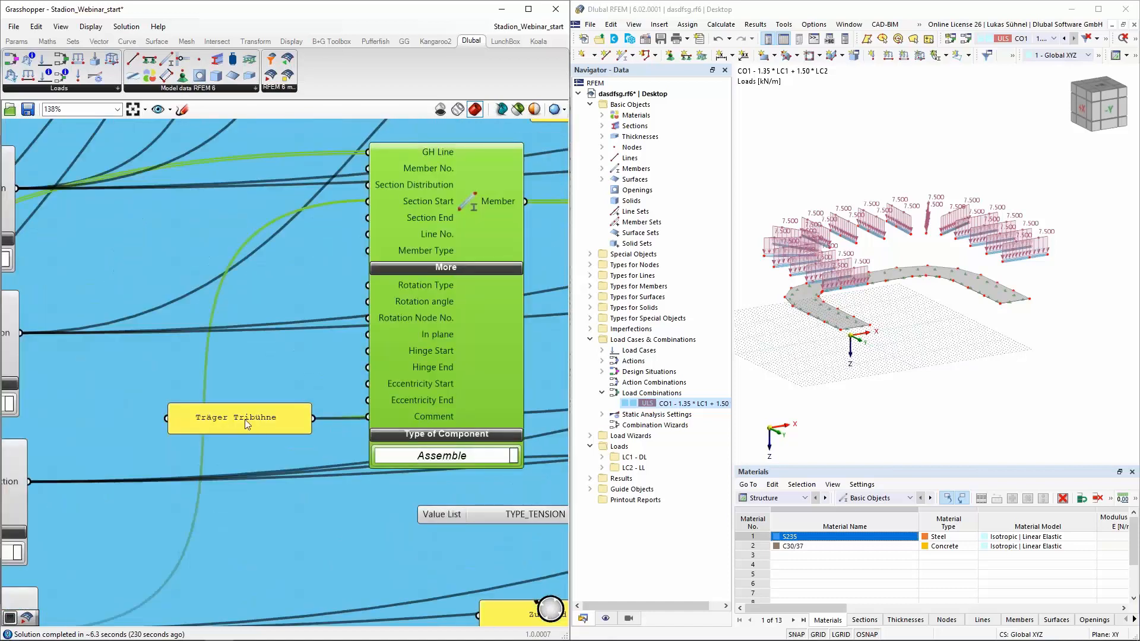
pyautogui.scroll(-2, 215, 429)
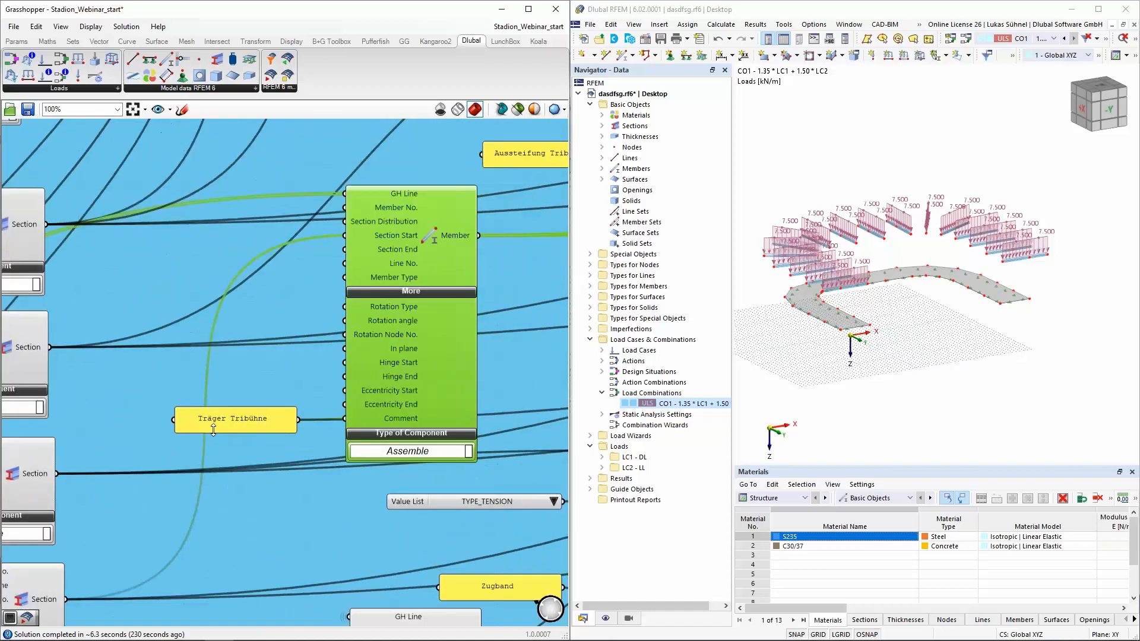
pyautogui.scroll(2, 215, 422)
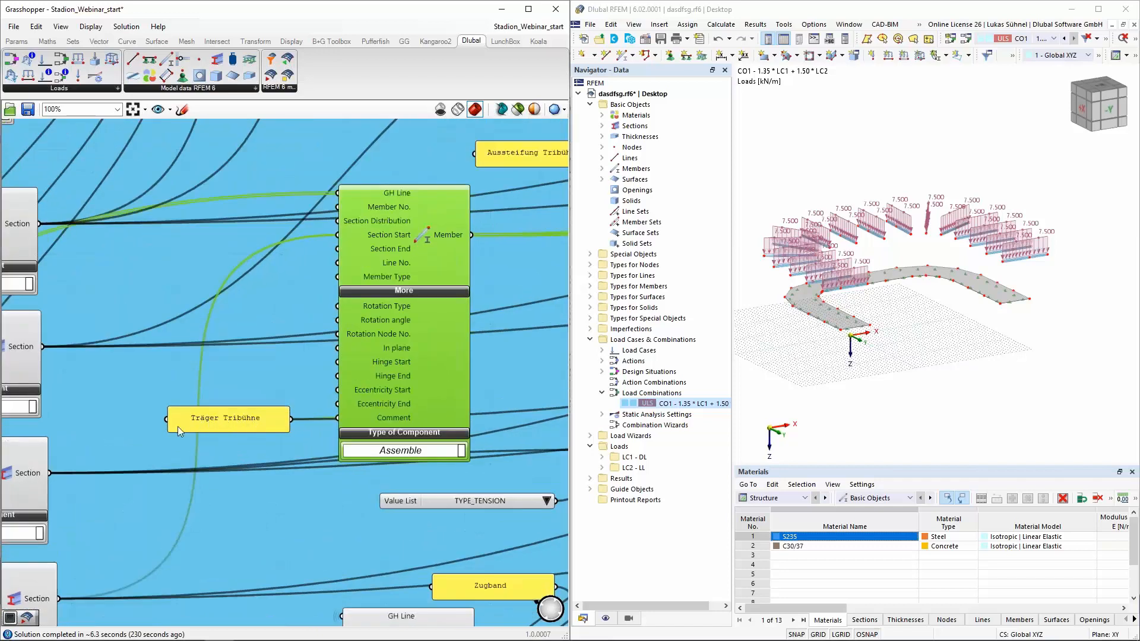
pyautogui.scroll(-8, 177, 426)
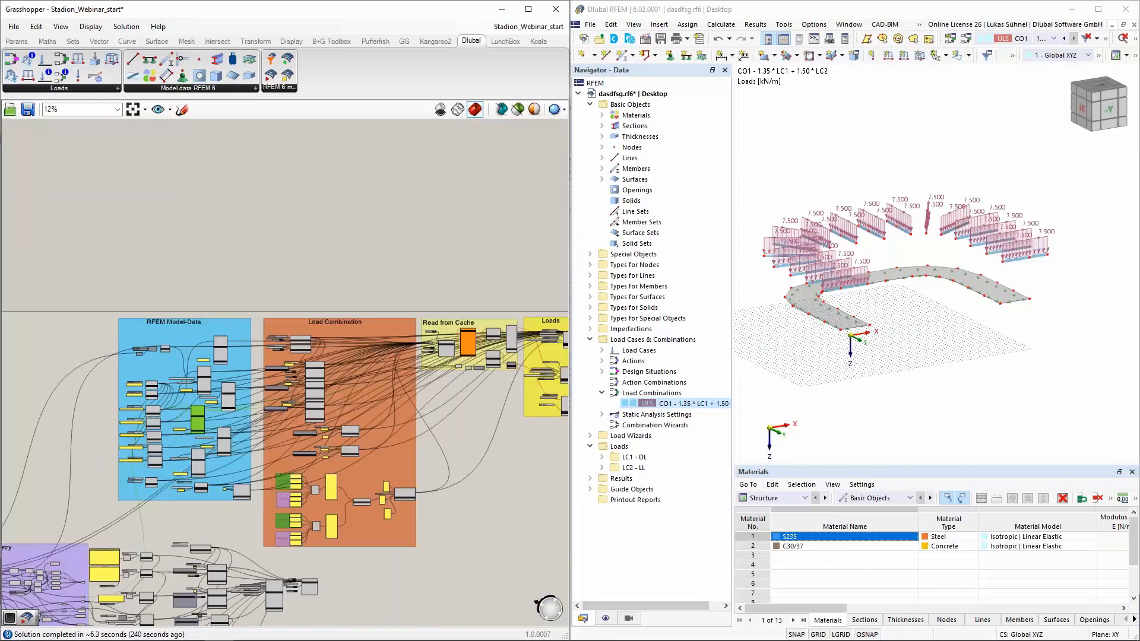
# Highlight the General filter in the Read from Cache group and trace its RFEM Objects and On Comment connections.
pyautogui.scroll(10, 381, 369)
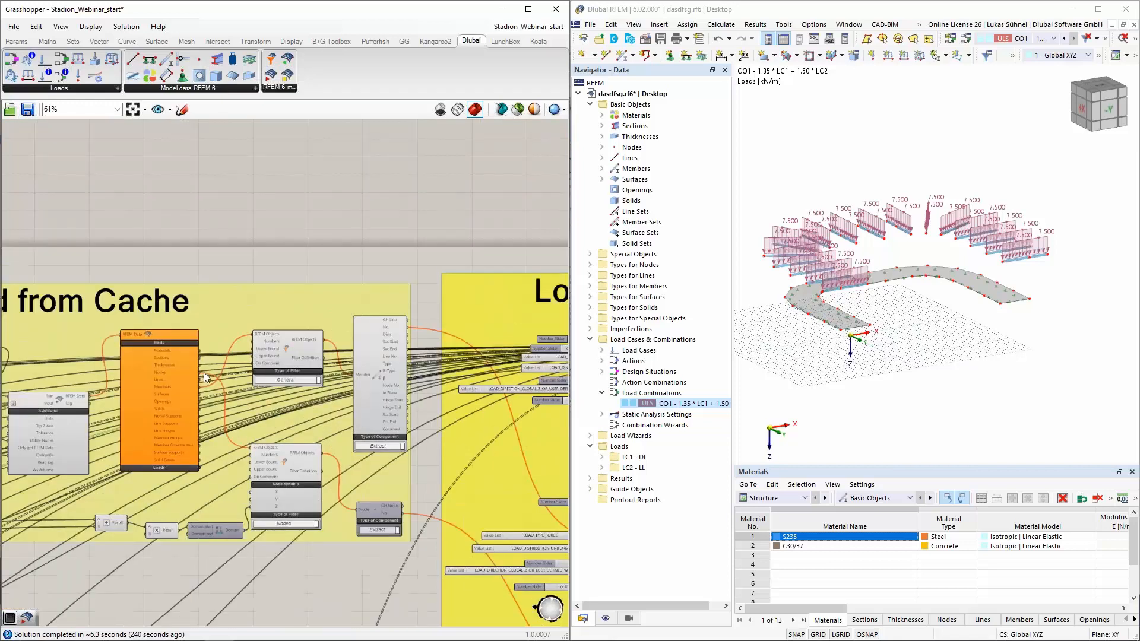
pyautogui.scroll(4, 204, 372)
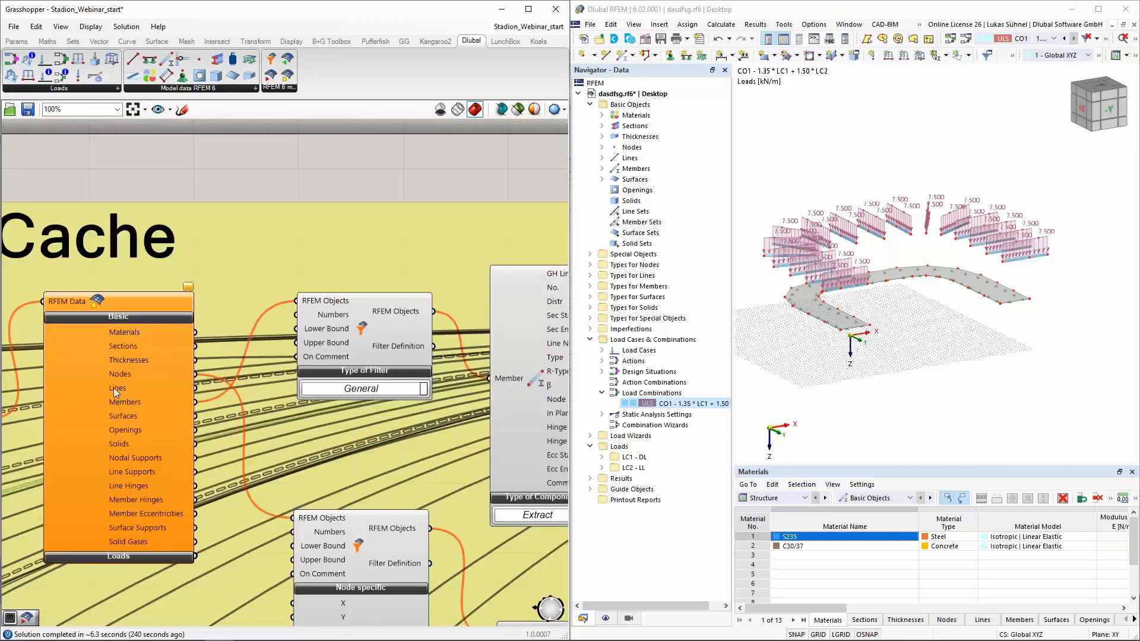
pyautogui.scroll(-2, 113, 387)
pyautogui.scroll(1, 267, 368)
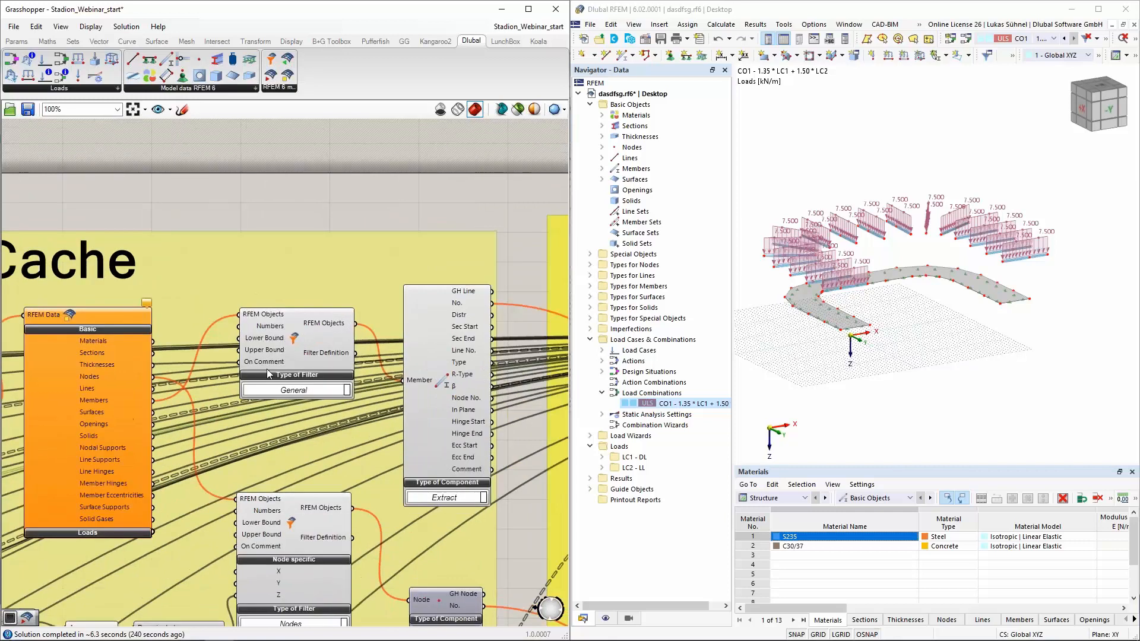
pyautogui.scroll(4, 267, 373)
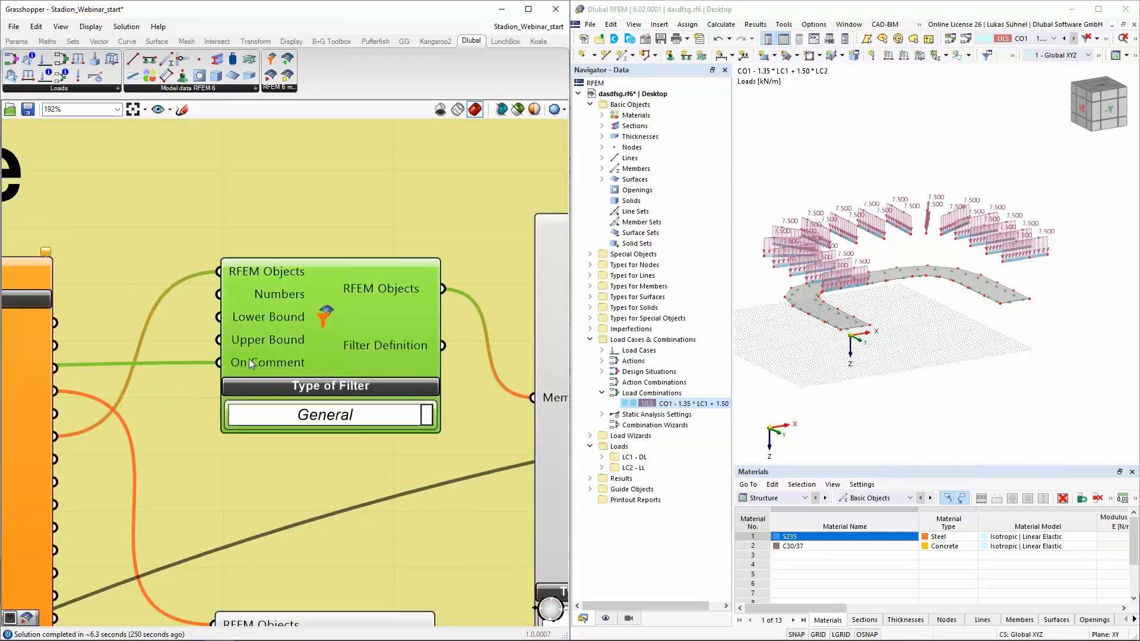
pyautogui.scroll(-2, 415, 323)
pyautogui.scroll(-5, 412, 318)
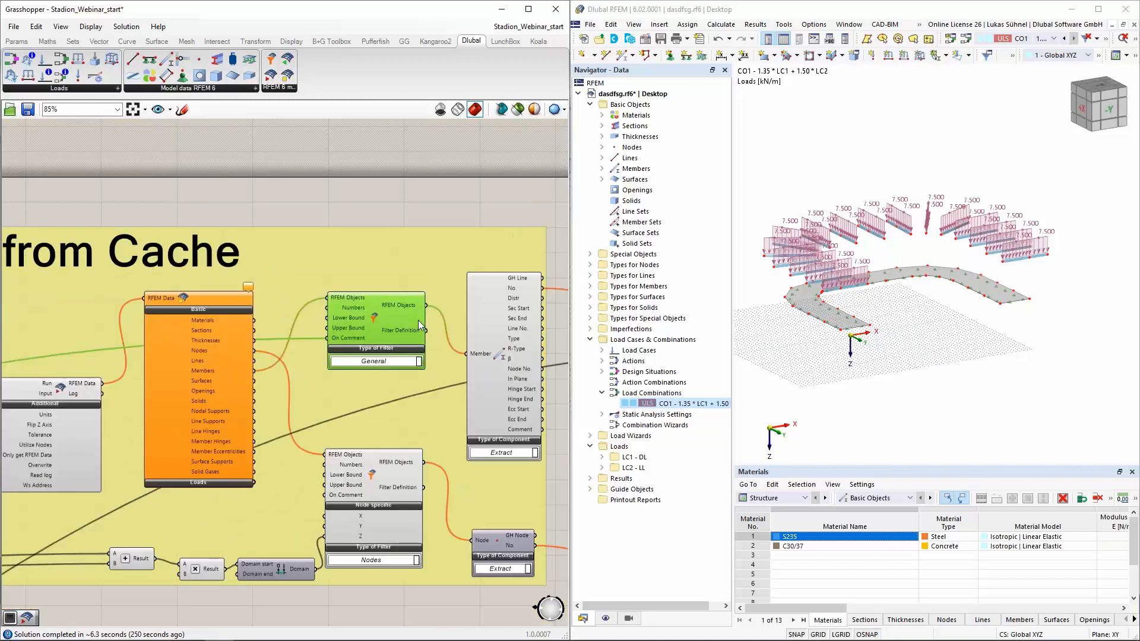
# Set the Run toggle in the Read from Cache group to True to read the model data from RFEM.
pyautogui.scroll(4, 186, 324)
pyautogui.click(181, 310)
pyautogui.scroll(-1, 132, 385)
pyautogui.scroll(-3, 119, 380)
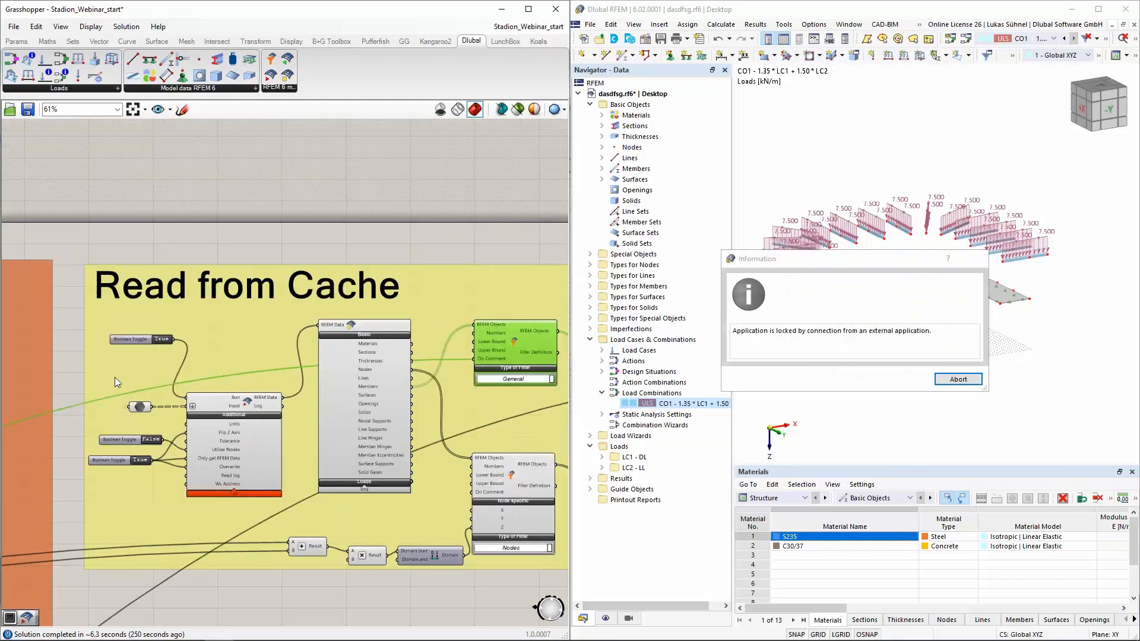
# Inspect the Members output list and compare it with the RFEM Objects output of the General filter.
pyautogui.scroll(5, 319, 373)
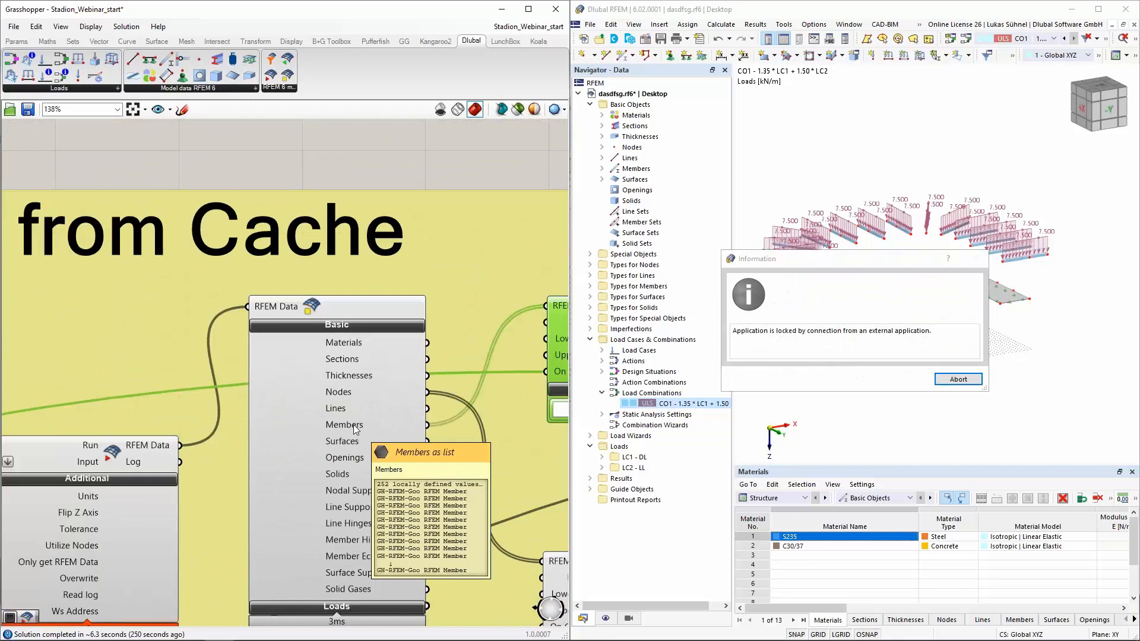
pyautogui.scroll(-3, 193, 357)
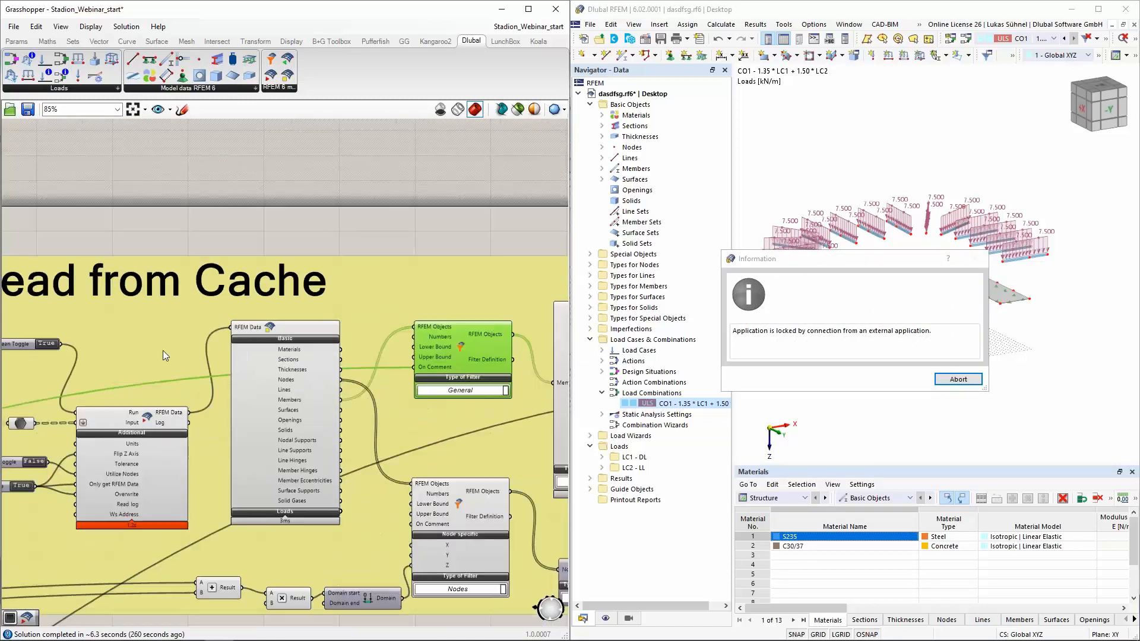
pyautogui.scroll(3, 162, 351)
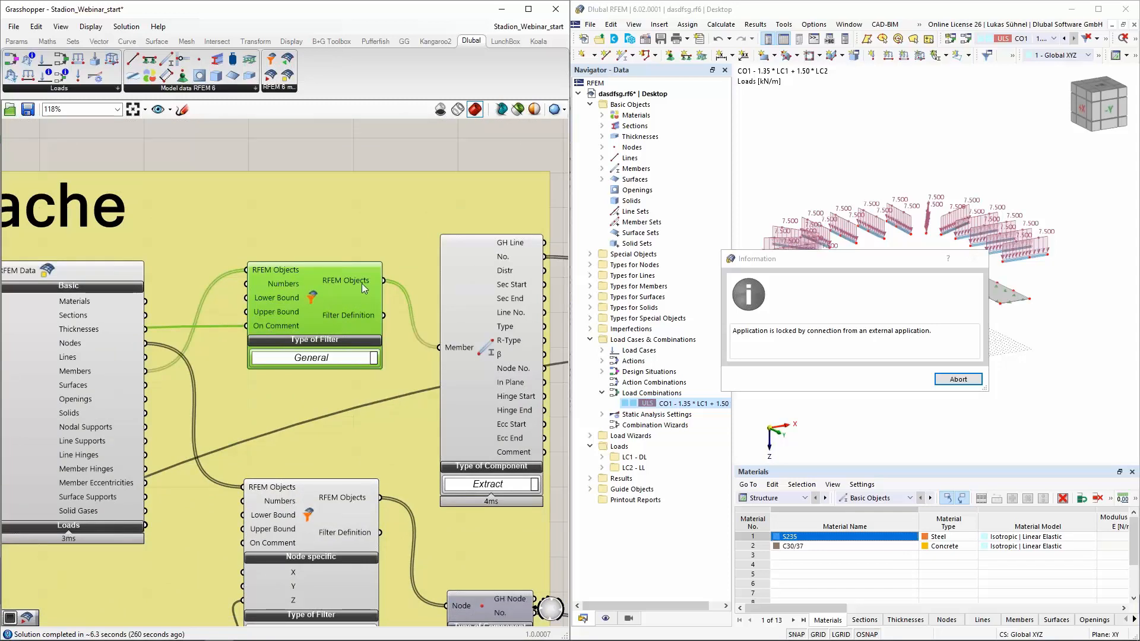
pyautogui.moveTo(361, 283)
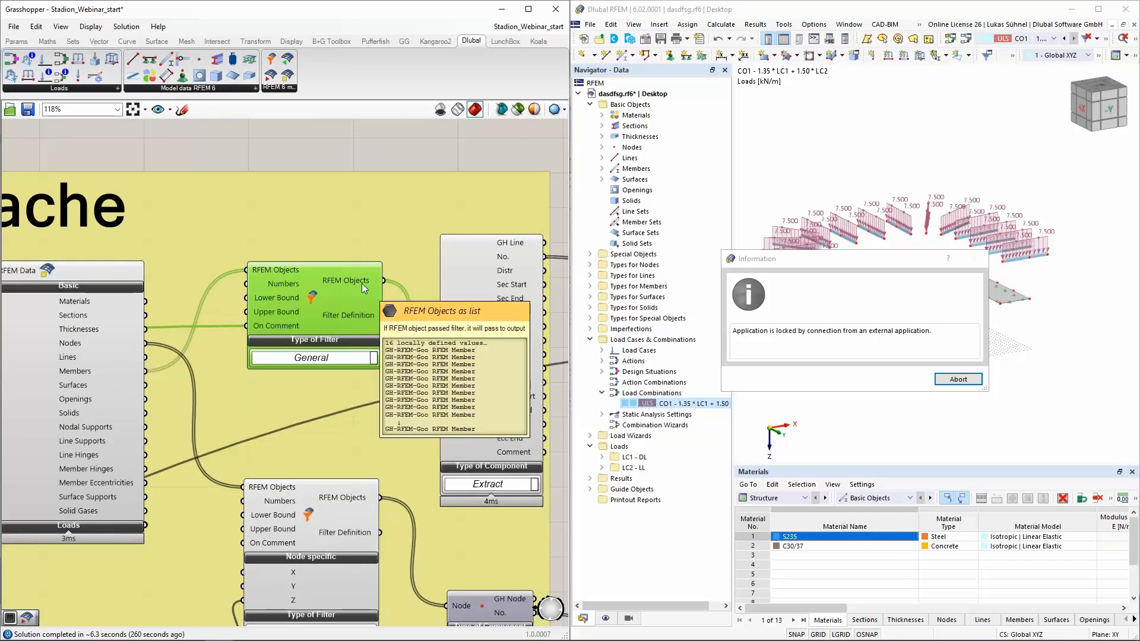
pyautogui.scroll(-3, 349, 283)
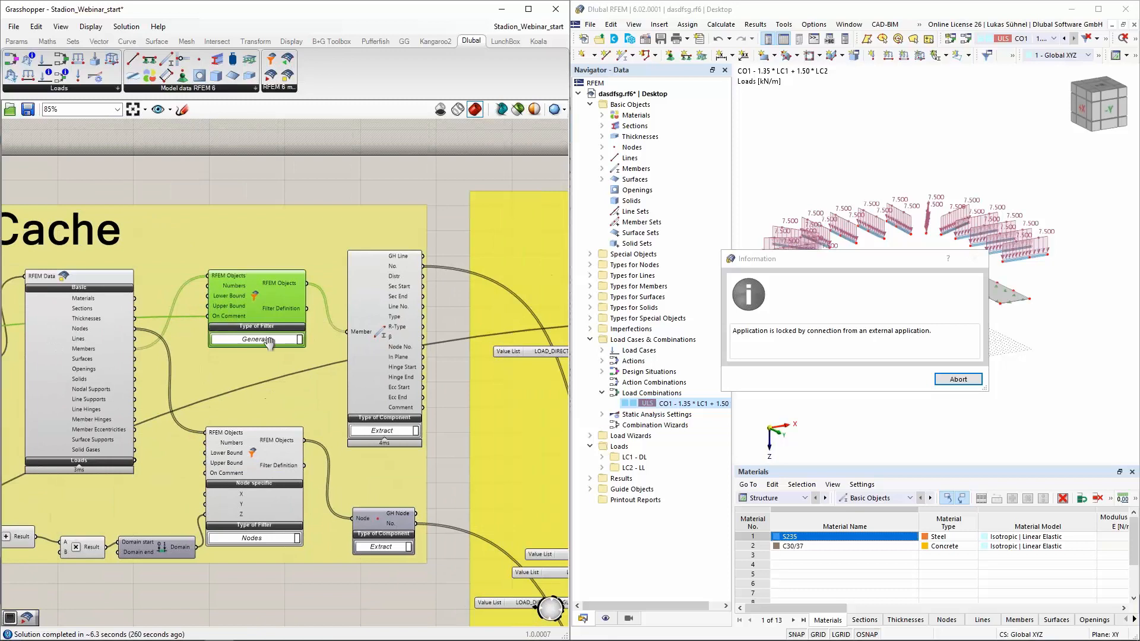
# Check the member numbers in the extraction's No. output and trace them to the Member Load component.
pyautogui.moveTo(269, 343); pyautogui.dragTo(208, 347, button='right')
pyautogui.moveTo(334, 270)
pyautogui.scroll(-3, 334, 270)
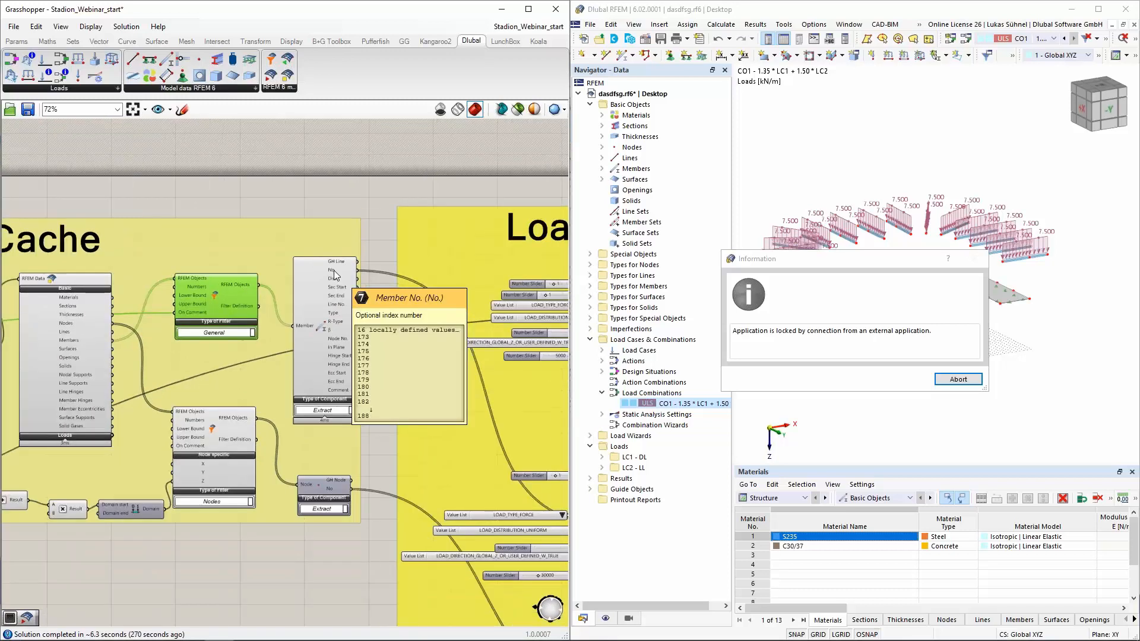
pyautogui.scroll(3, 393, 328)
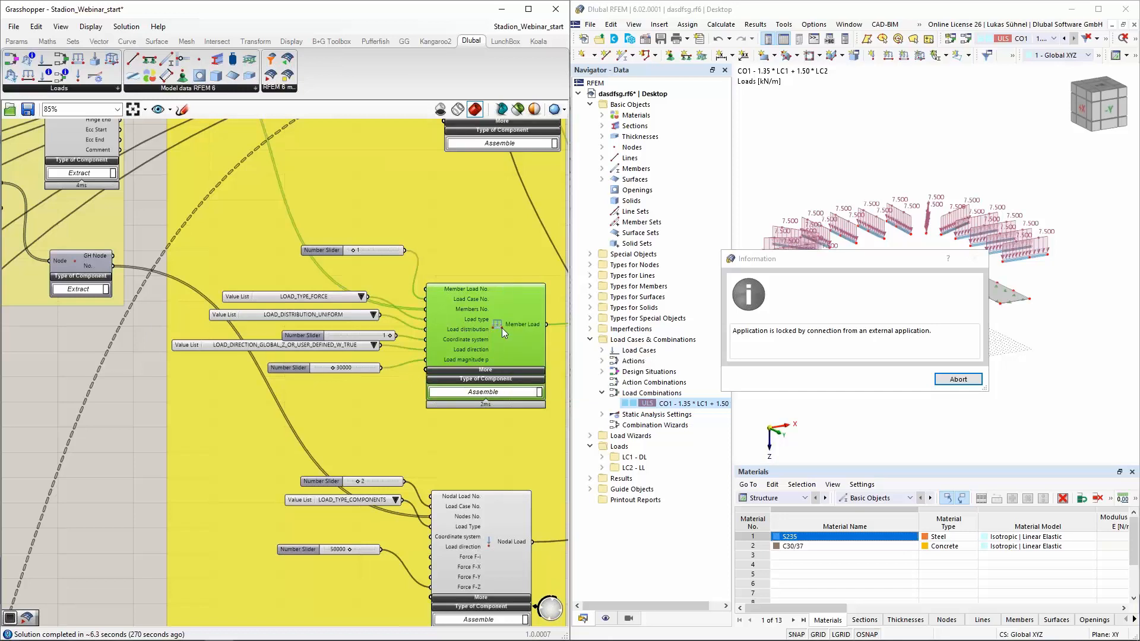
pyautogui.scroll(-2, 502, 328)
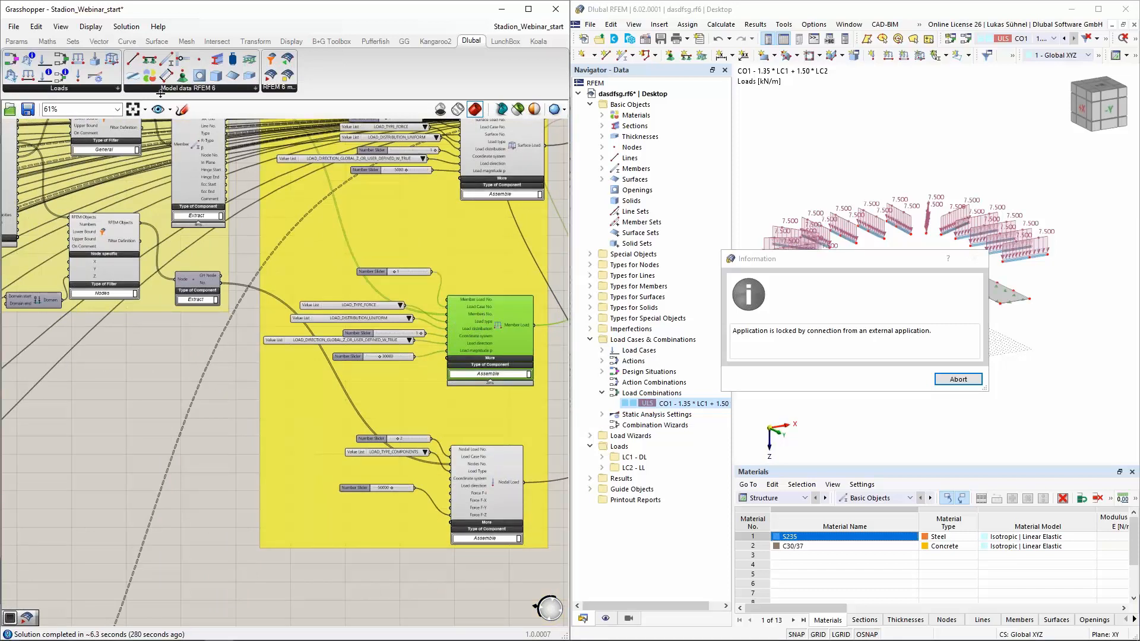
# Dismiss the RFEM connection lock message and run the Final Export by setting its Run toggle to True.
pyautogui.moveTo(127, 336); pyautogui.dragTo(116, 393, button='right')
pyautogui.scroll(-2, 116, 393)
pyautogui.scroll(2, 478, 283)
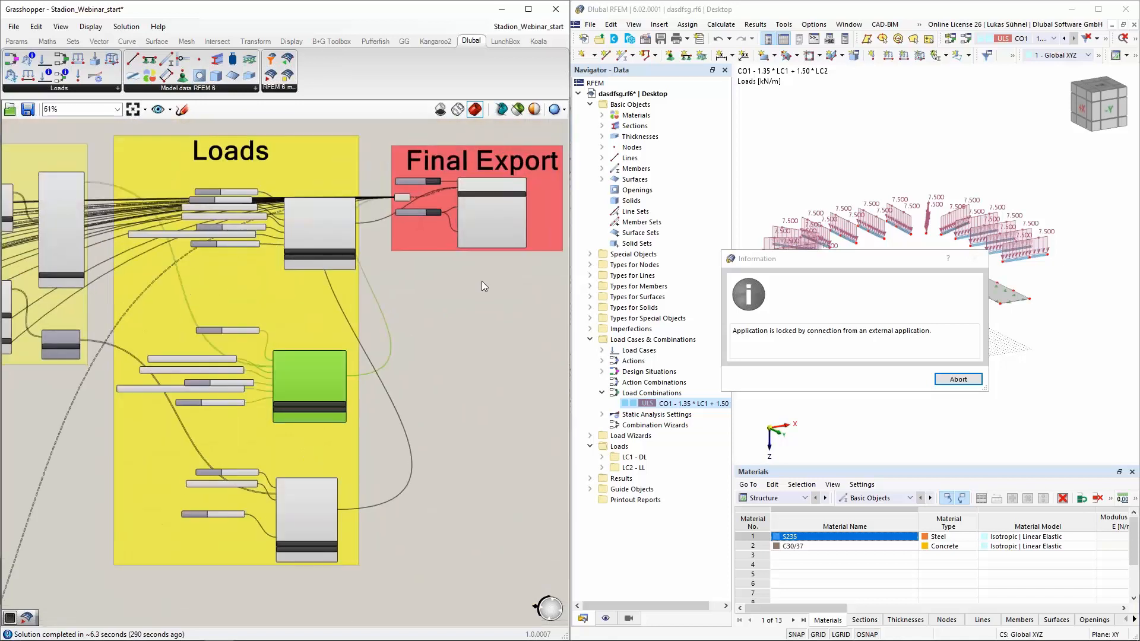
pyautogui.scroll(1, 484, 279)
pyautogui.scroll(1, 489, 243)
pyautogui.moveTo(488, 218); pyautogui.dragTo(356, 388, button='right')
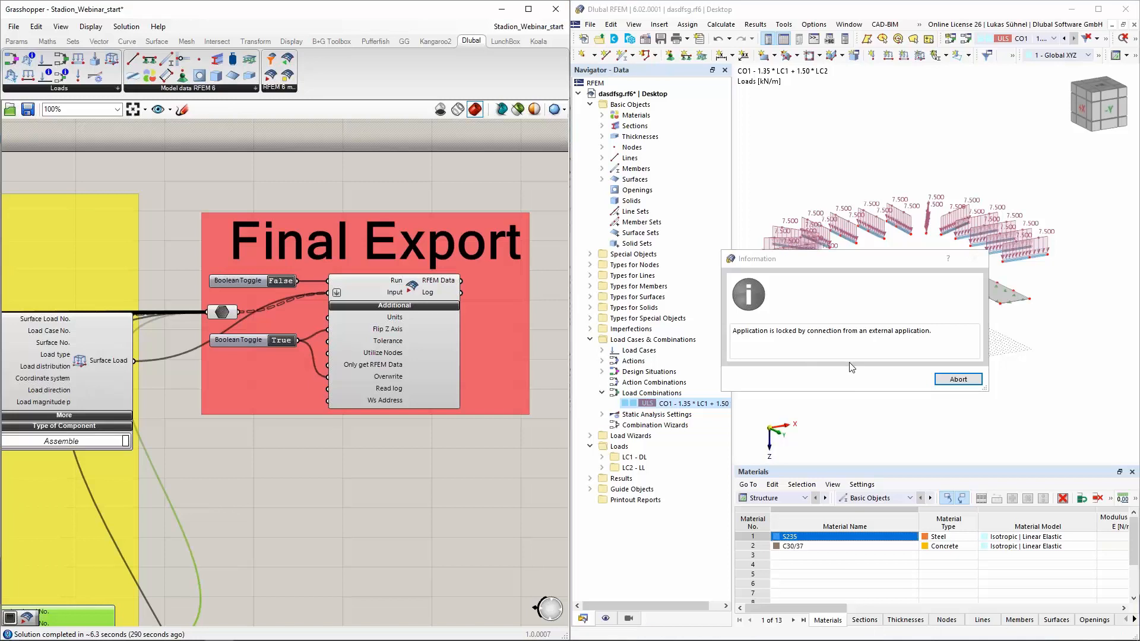
pyautogui.click(949, 379)
pyautogui.click(945, 381)
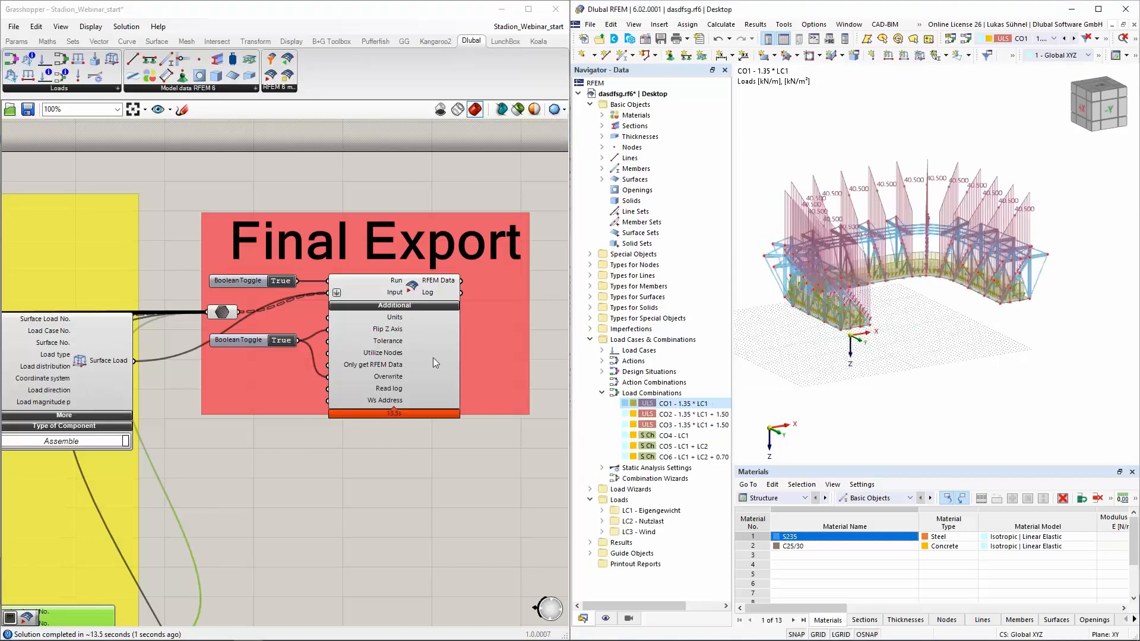
# Switch to RFEM, maximize its window and view the exported stadium model with its loads.
pyautogui.scroll(-5, 123, 315)
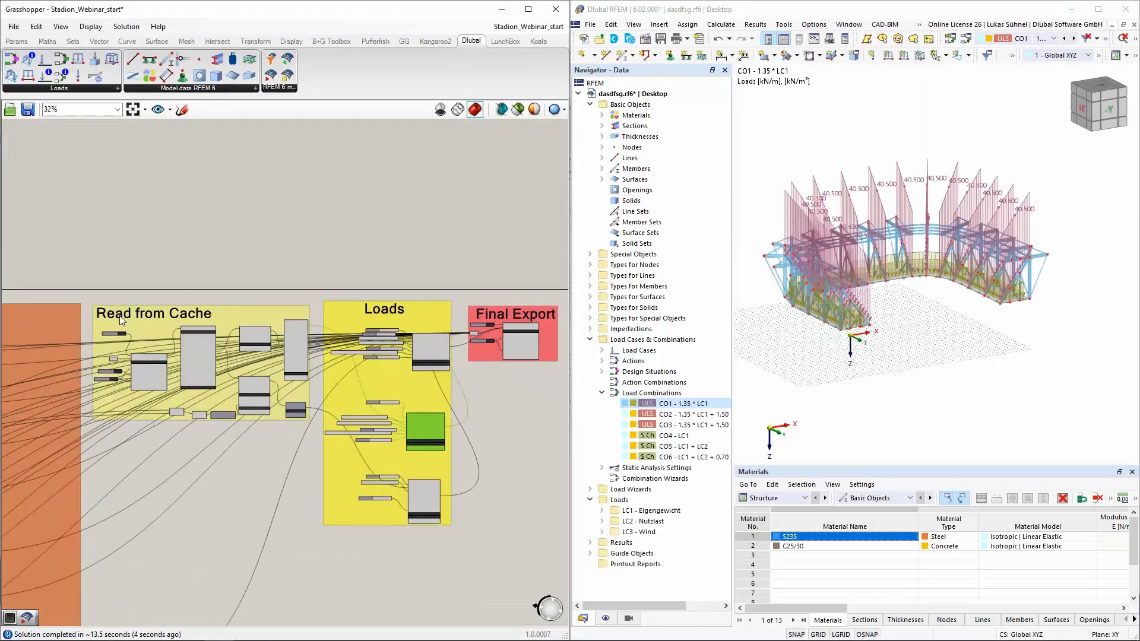
pyautogui.scroll(4, 120, 315)
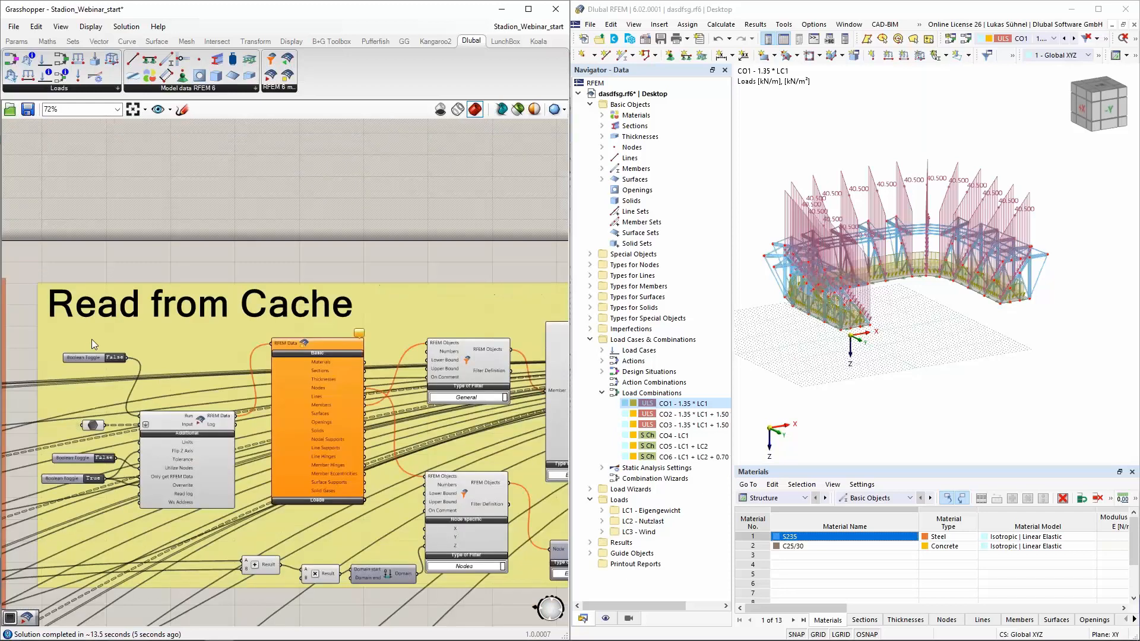
pyautogui.scroll(-4, 91, 339)
pyautogui.keyDown('ctrl'); pyautogui.moveTo(913, 290); pyautogui.dragTo(838, 323, button='middle'); pyautogui.keyUp('ctrl')
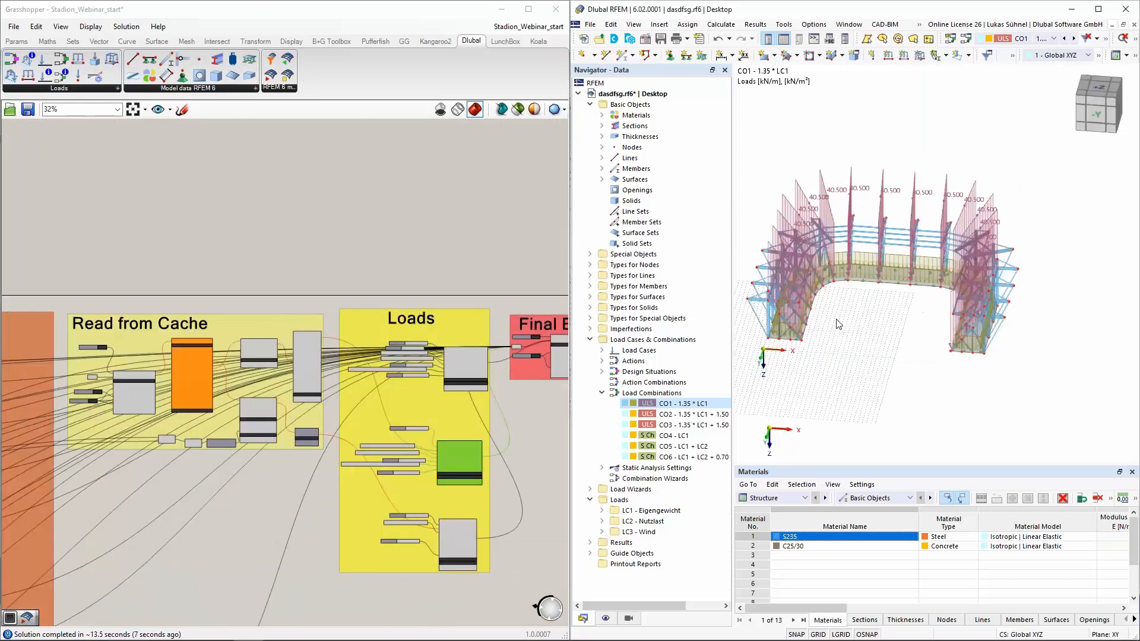
pyautogui.click(1098, 9)
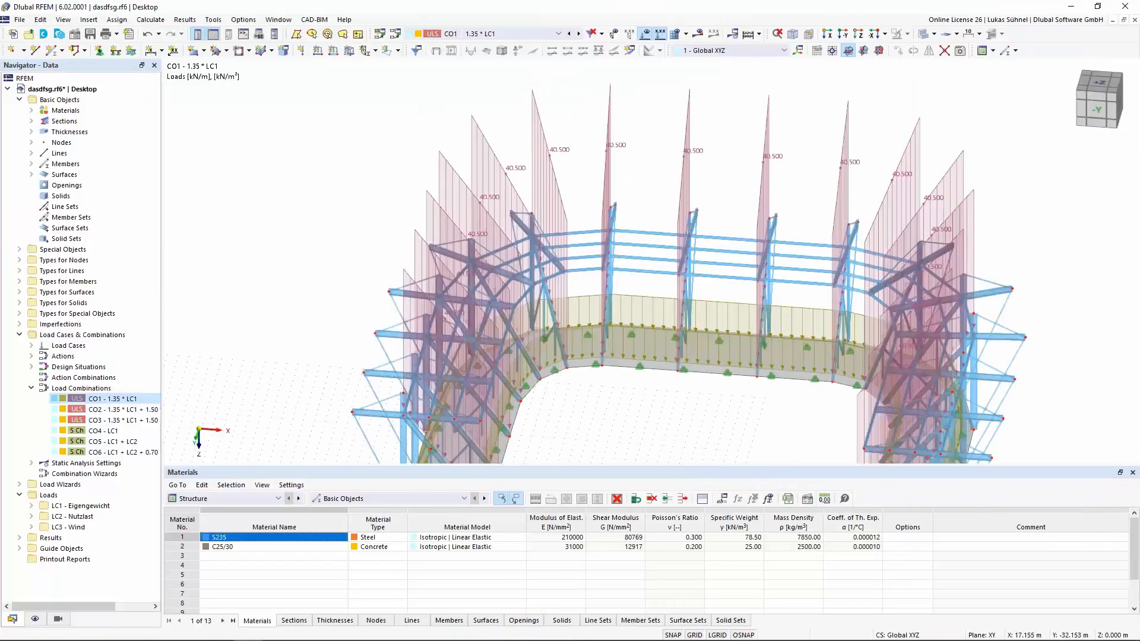
pyautogui.keyDown('ctrl'); pyautogui.moveTo(674, 260); pyautogui.dragTo(628, 238, button='middle'); pyautogui.keyUp('ctrl')
pyautogui.scroll(-2, 628, 237)
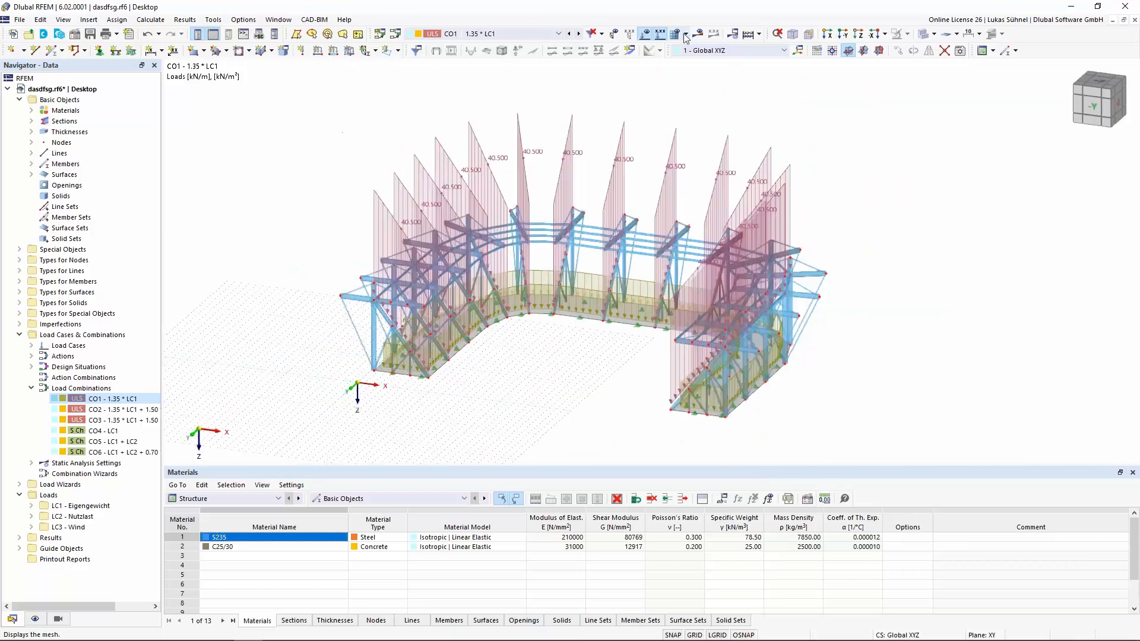
# Hide the loads and inspect the exported members, surfaces and supports at close range.
pyautogui.click(645, 34)
pyautogui.keyDown('ctrl'); pyautogui.moveTo(682, 209); pyautogui.dragTo(636, 218, button='middle'); pyautogui.keyUp('ctrl')
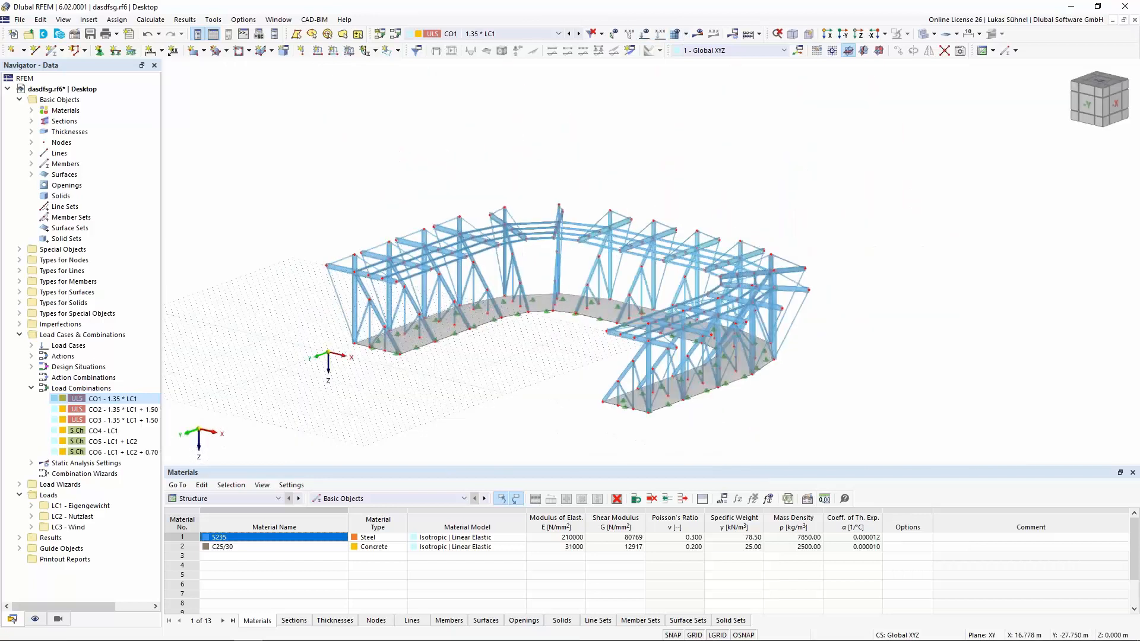
pyautogui.scroll(2, 379, 336)
pyautogui.scroll(3, 380, 336)
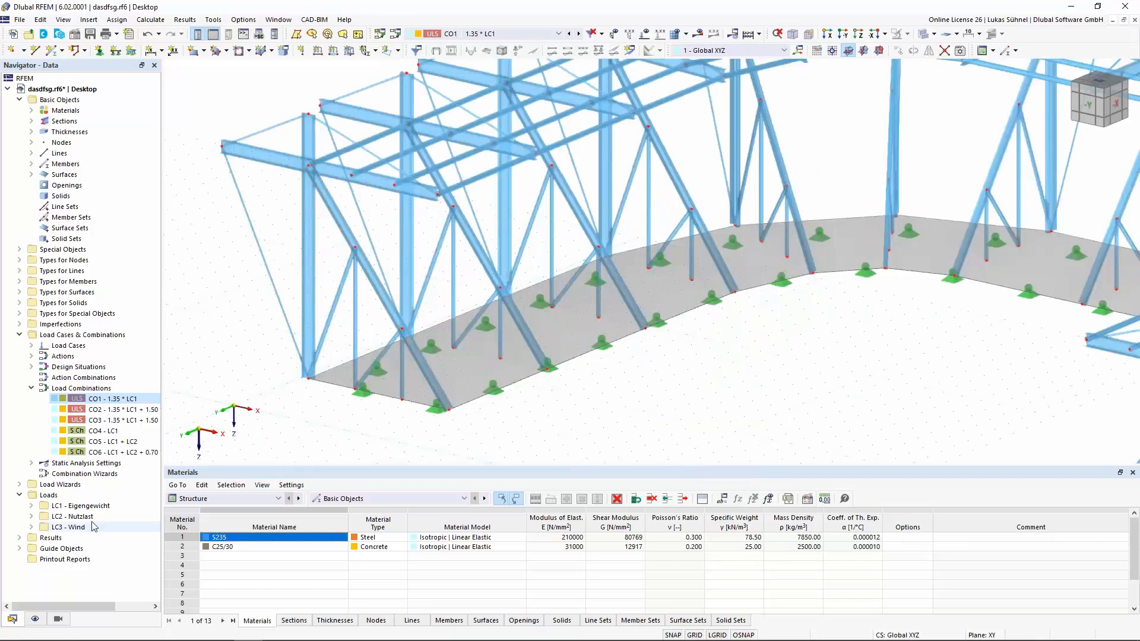
# Color the rendered members by Member Type in the display settings and view the whole structure.
pyautogui.click(35, 619)
pyautogui.scroll(-10, 43, 475)
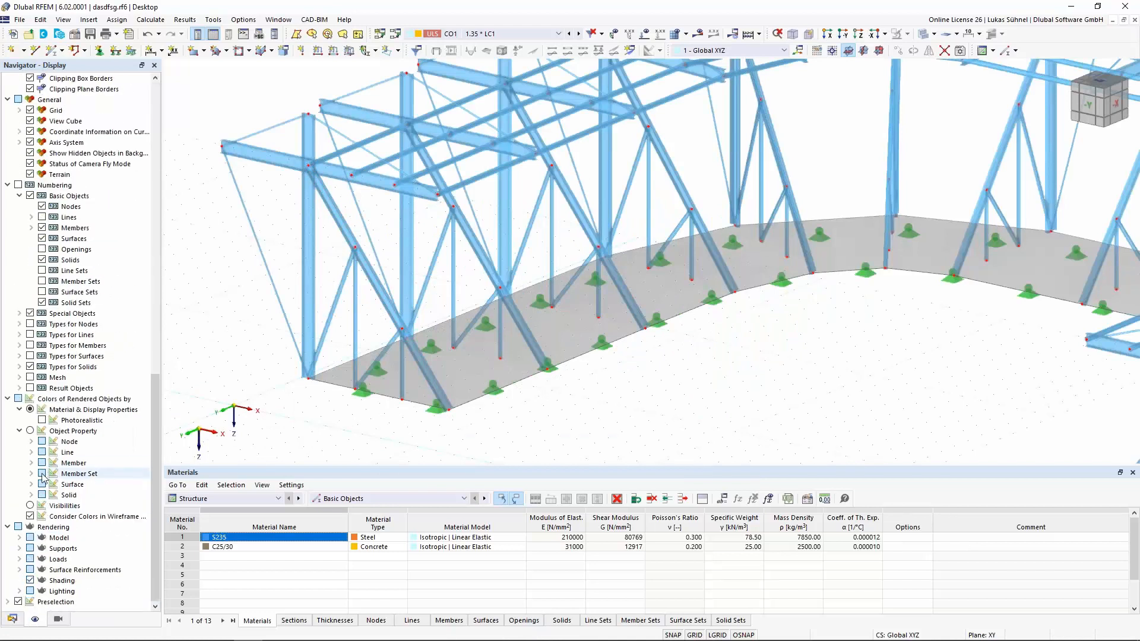
pyautogui.click(31, 463)
pyautogui.click(54, 486)
pyautogui.click(54, 485)
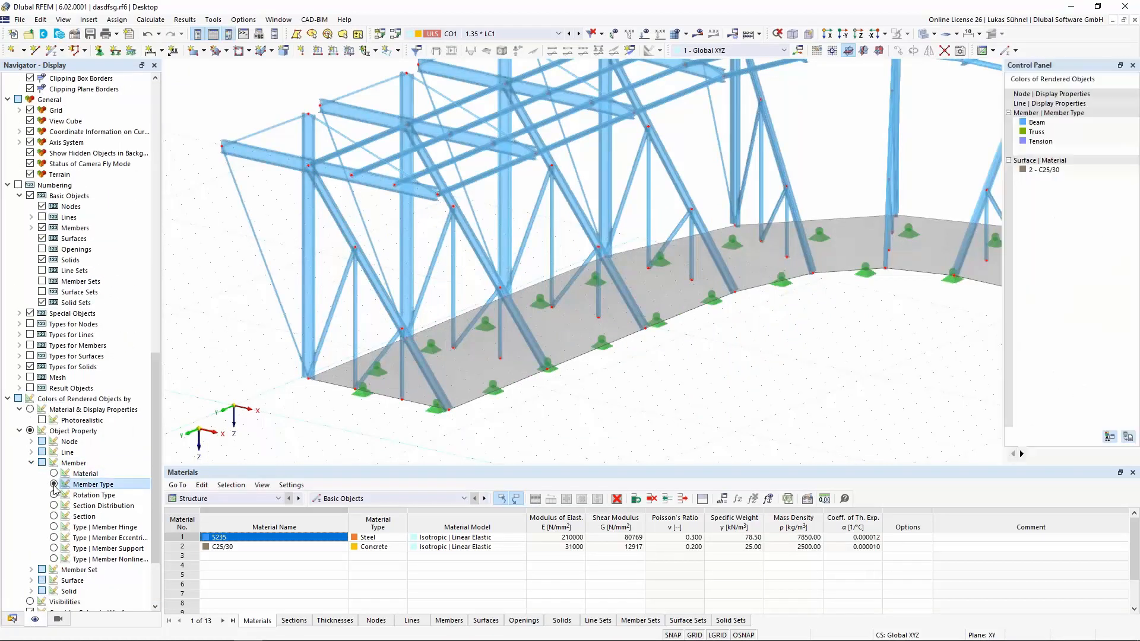
pyautogui.scroll(-1, 481, 375)
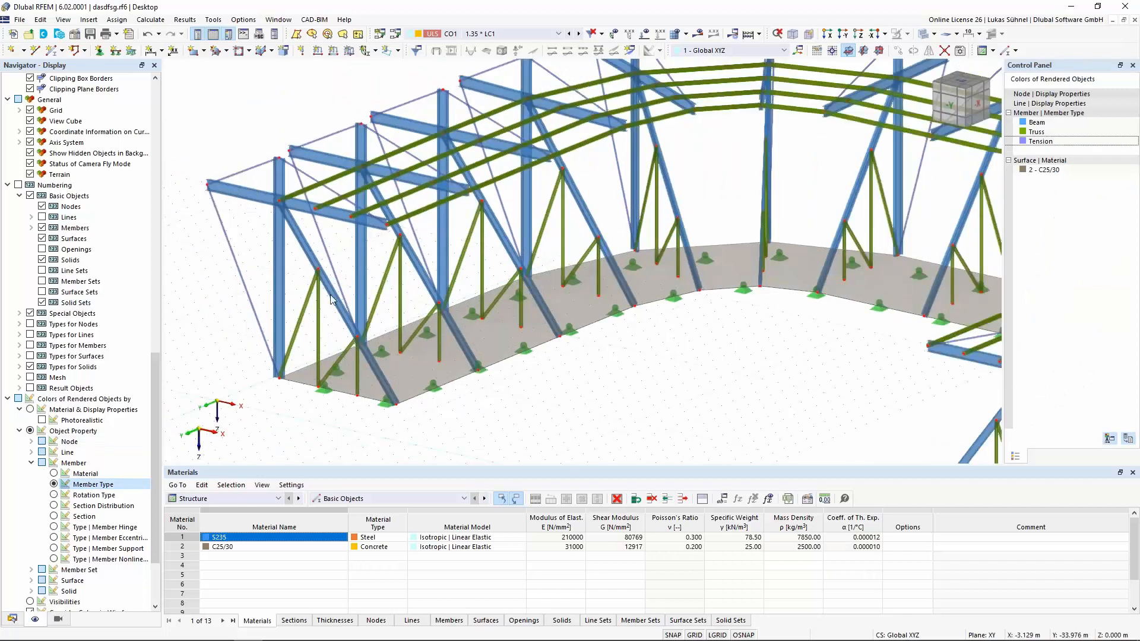
pyautogui.keyDown('ctrl'); pyautogui.moveTo(338, 301); pyautogui.dragTo(463, 314, button='middle'); pyautogui.keyUp('ctrl')
pyautogui.scroll(-2, 411, 311)
# Review the available load cases and combinations, show the loads again, and activate load combination CO2.
pyautogui.click(490, 34)
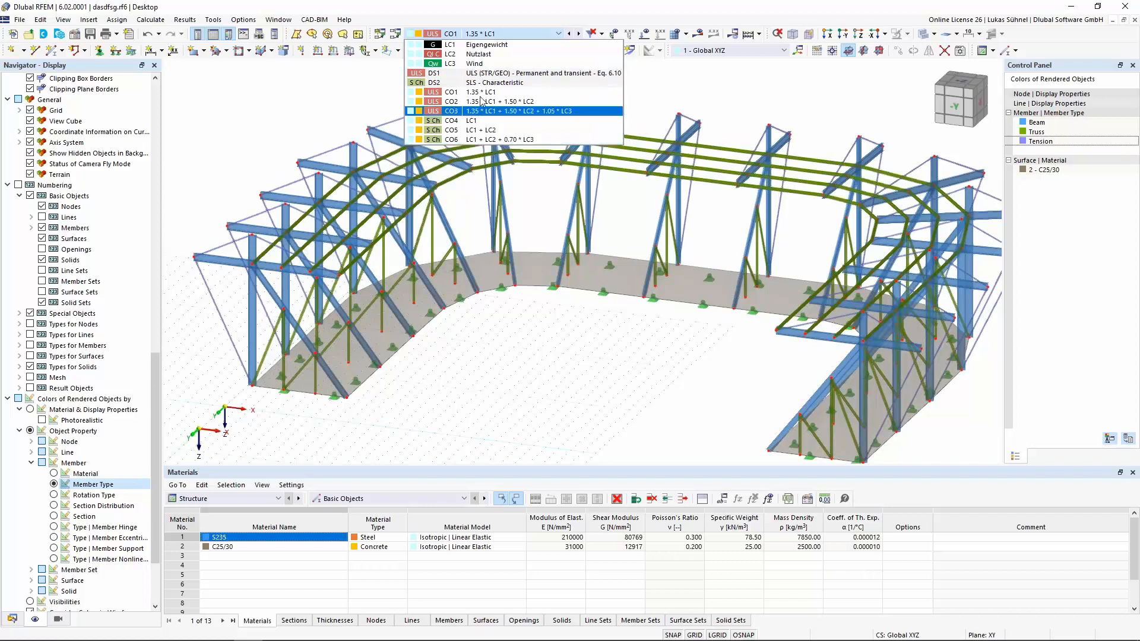
pyautogui.click(563, 357)
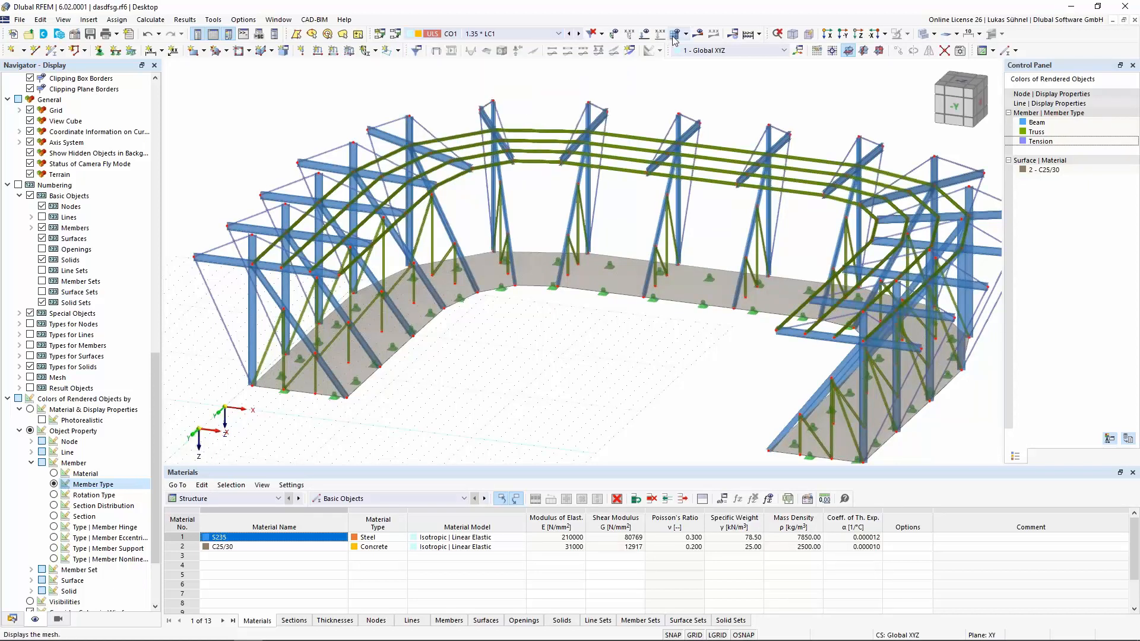
pyautogui.click(658, 36)
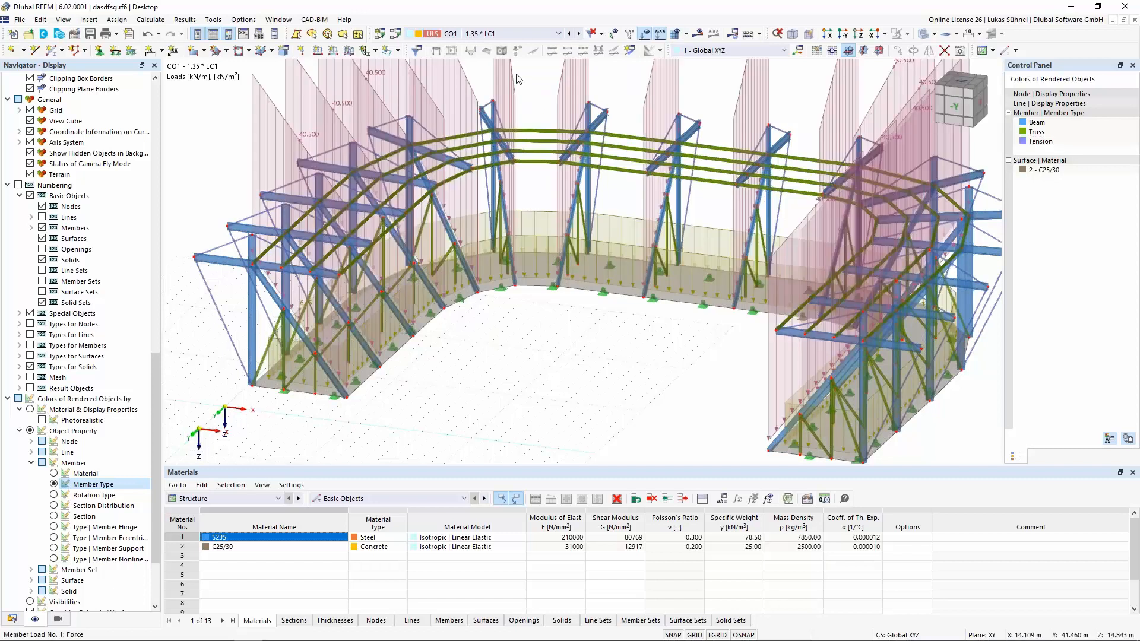
pyautogui.click(578, 34)
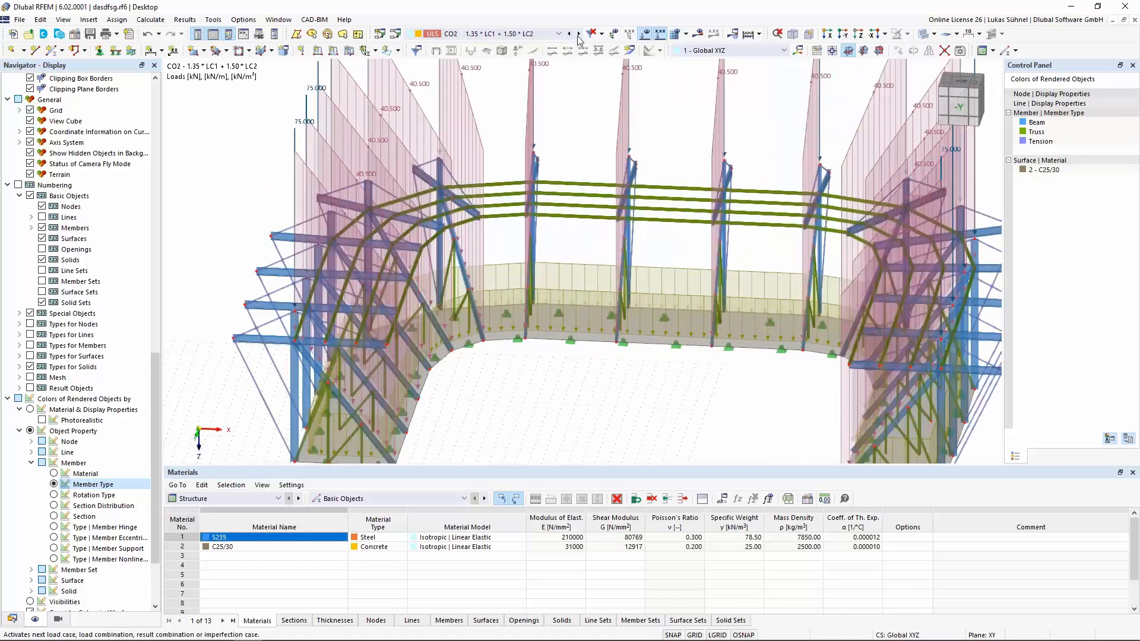
# Activate load case LC2 Nutzlast and view its nodal loads on the whole structure.
pyautogui.click(557, 34)
pyautogui.click(537, 52)
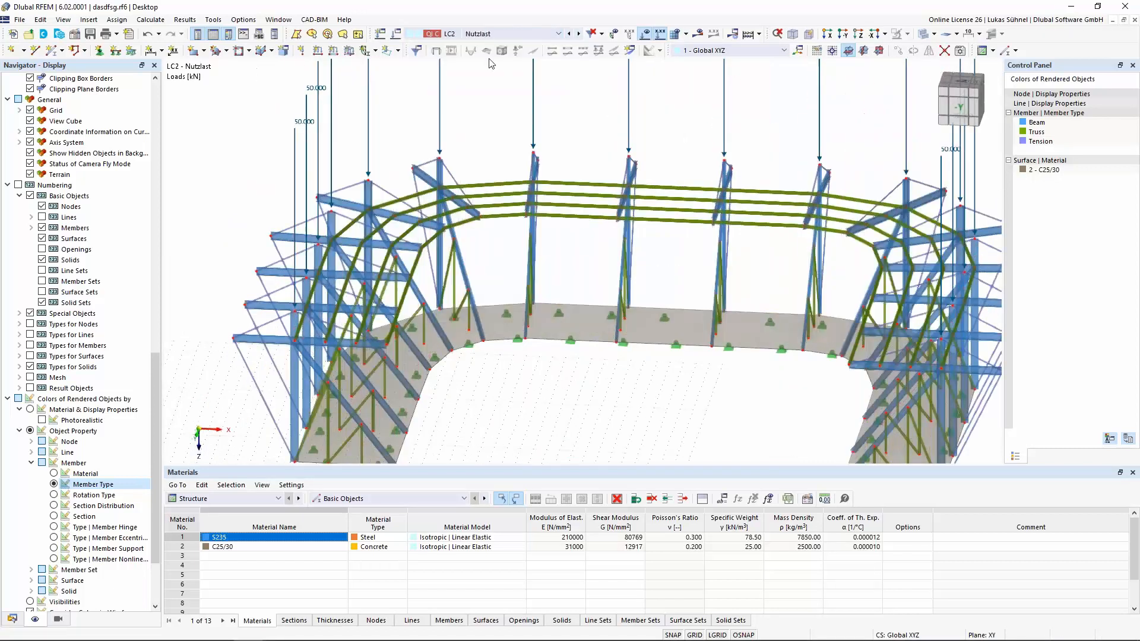
pyautogui.scroll(-5, 582, 218)
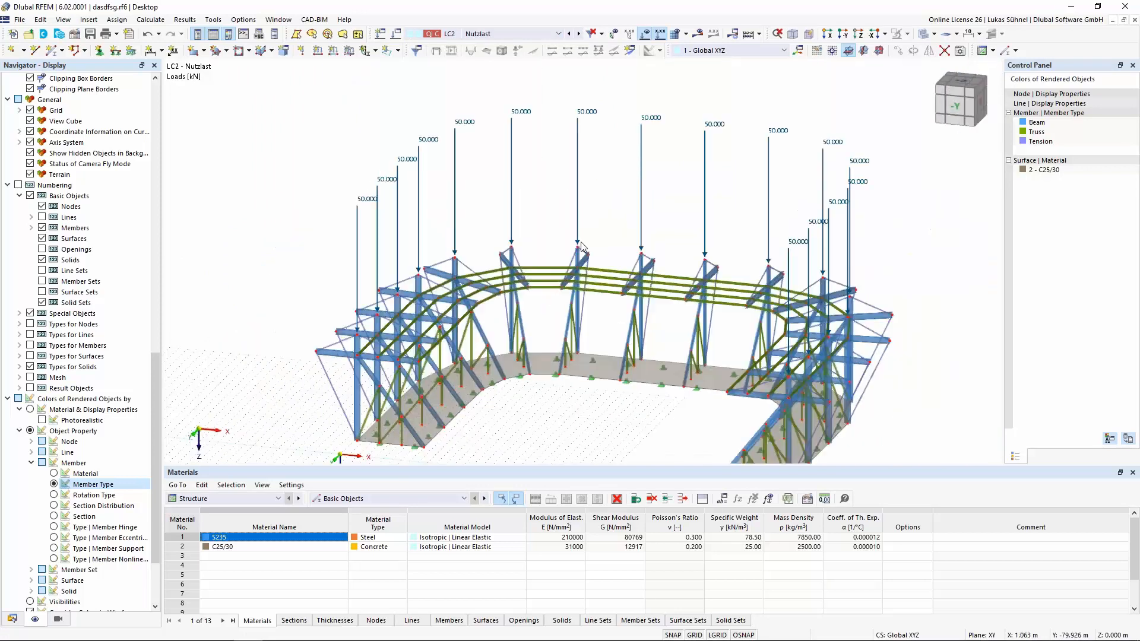
pyautogui.moveTo(419, 212); pyautogui.dragTo(410, 208, button='middle')
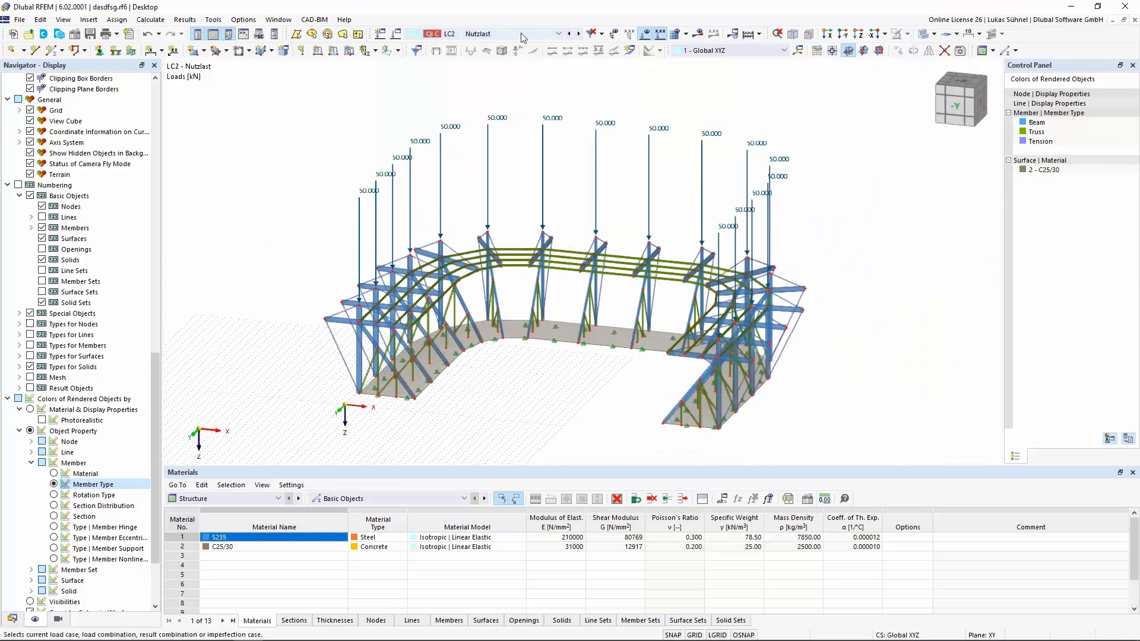
# Activate load combination CO3 and calculate its static analysis results to display the global deformations.
pyautogui.click(558, 34)
pyautogui.click(520, 112)
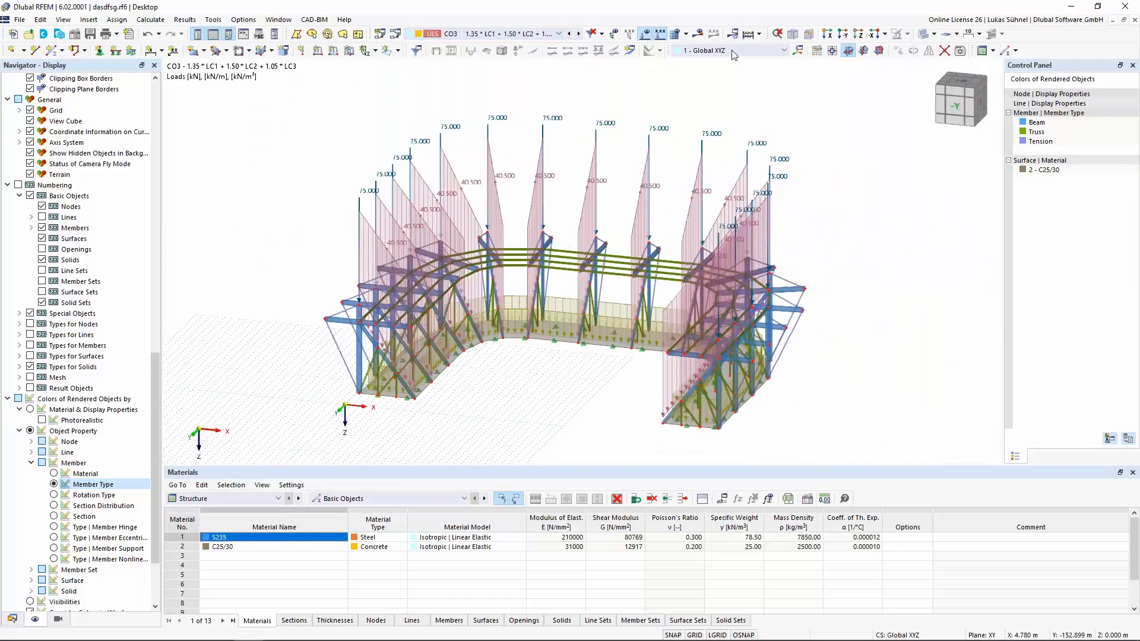
pyautogui.click(700, 39)
pyautogui.click(621, 376)
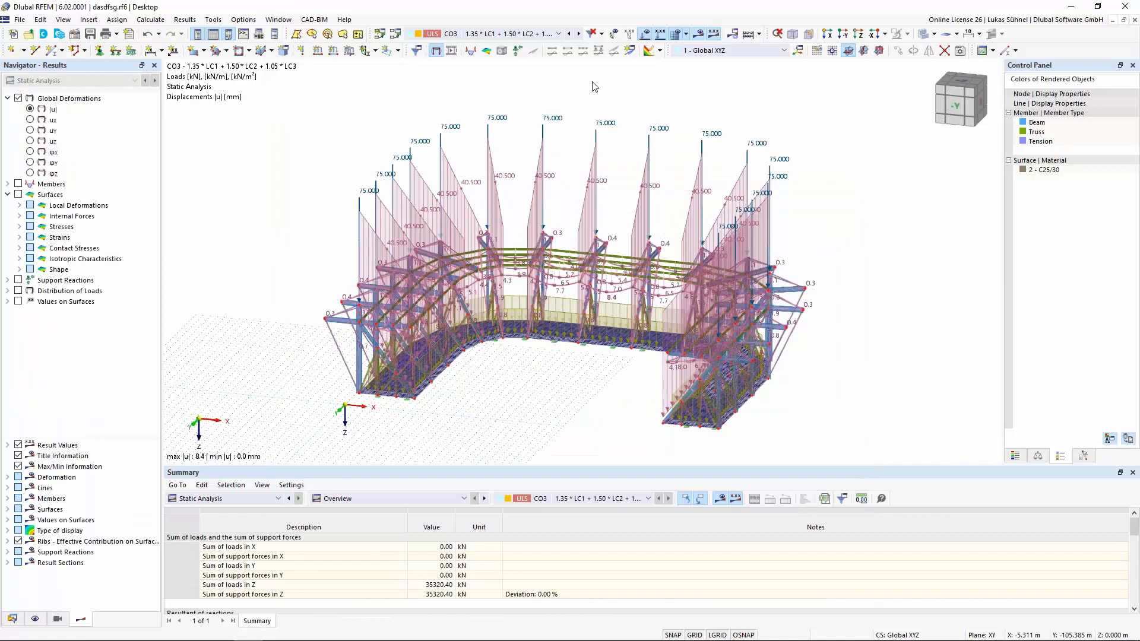
# Hide the loads and inspect the displacements of the stadium structure from several angles.
pyautogui.click(644, 35)
pyautogui.scroll(-1, 359, 157)
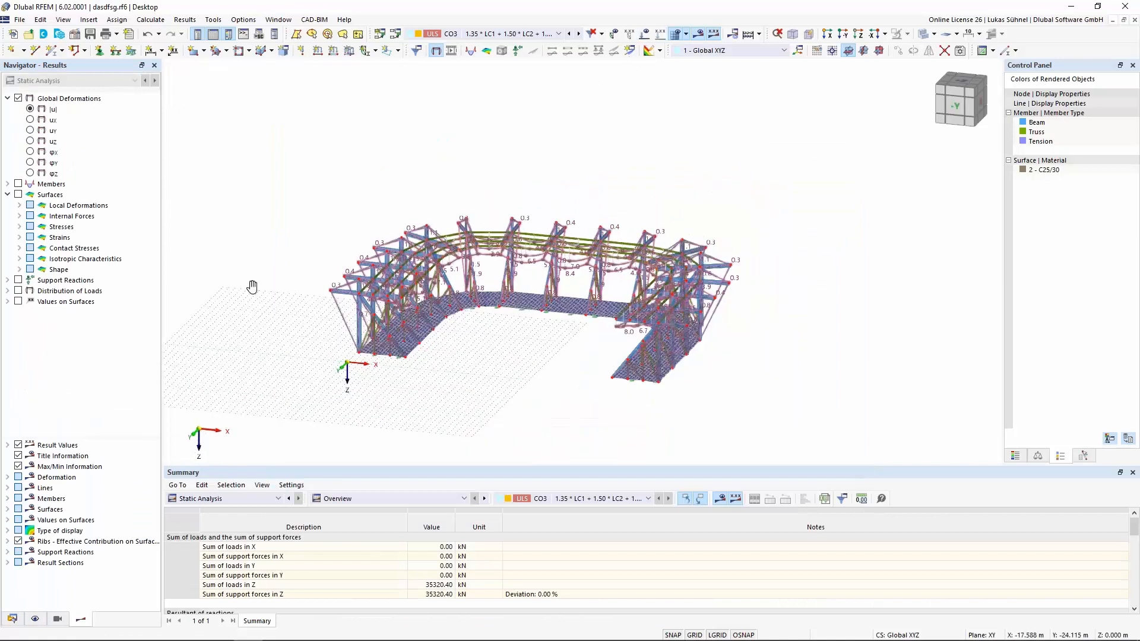
pyautogui.keyDown('ctrl'); pyautogui.moveTo(254, 285); pyautogui.dragTo(394, 312, button='middle'); pyautogui.keyUp('ctrl')
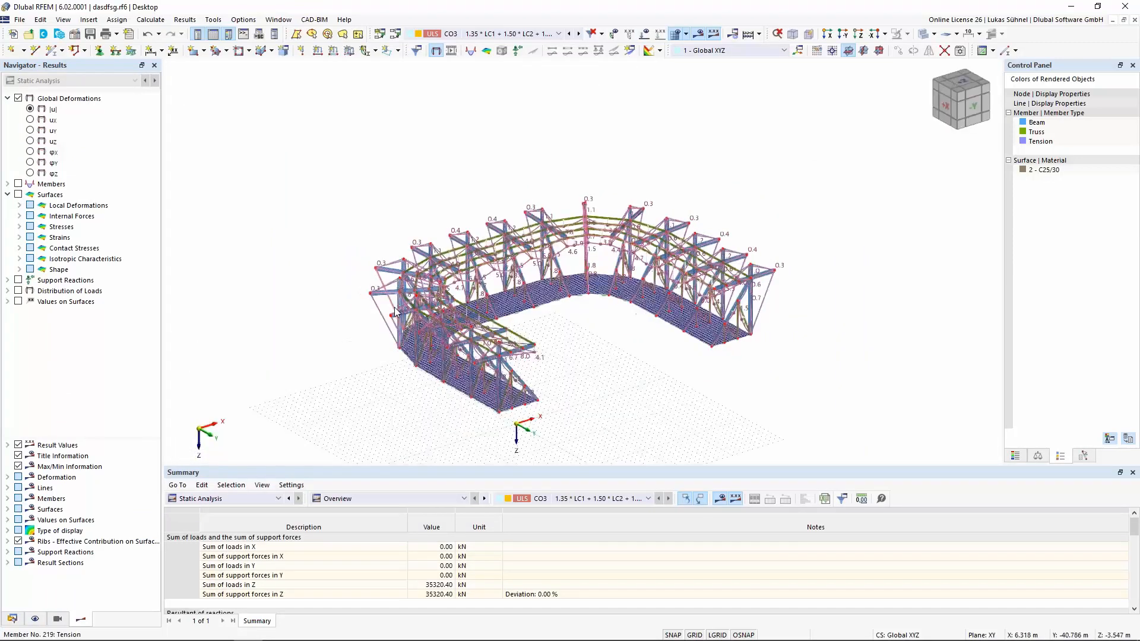
pyautogui.scroll(2, 572, 407)
pyautogui.keyDown('ctrl'); pyautogui.moveTo(571, 407); pyautogui.dragTo(545, 406, button='middle'); pyautogui.keyUp('ctrl')
pyautogui.scroll(-2, 552, 355)
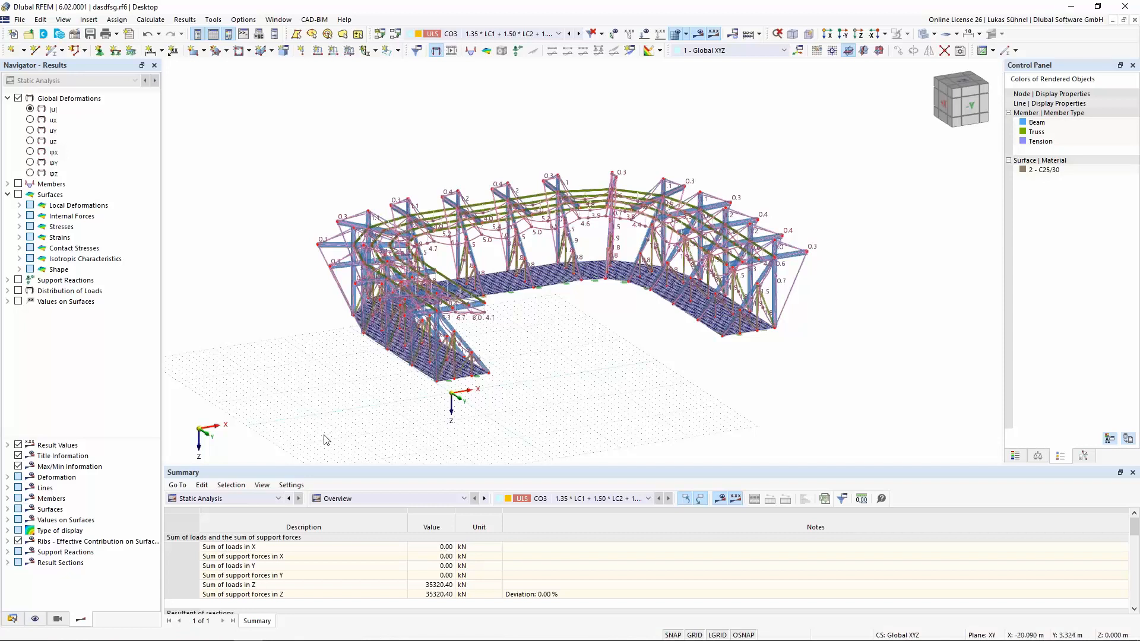
# Switch to the Rhino window with the stadium model.
pyautogui.moveTo(272, 637)
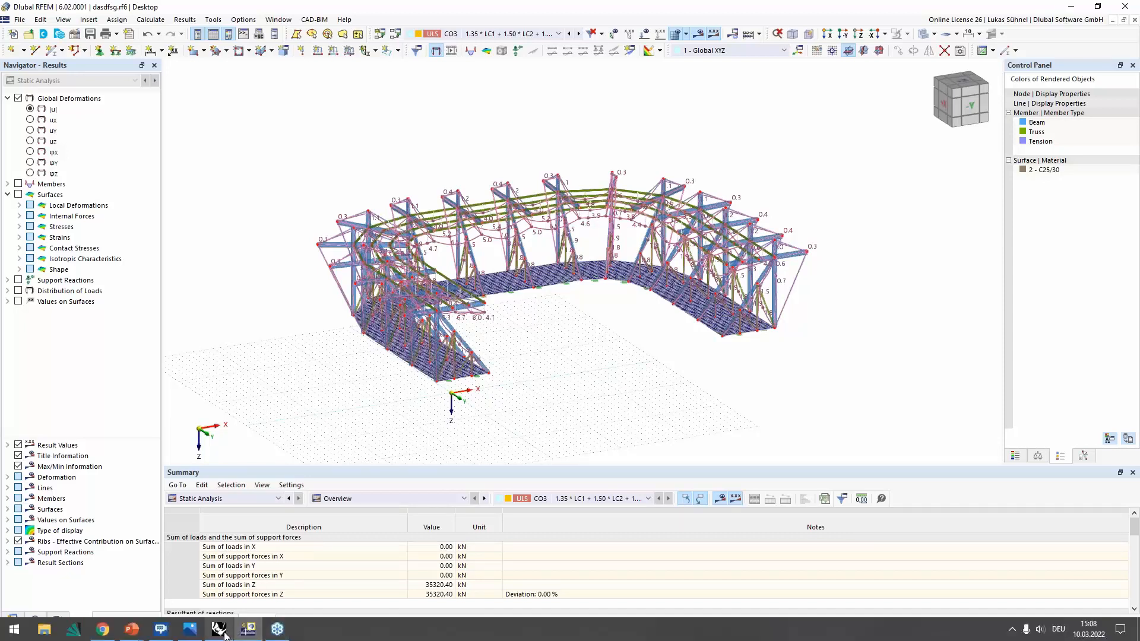
pyautogui.moveTo(226, 636)
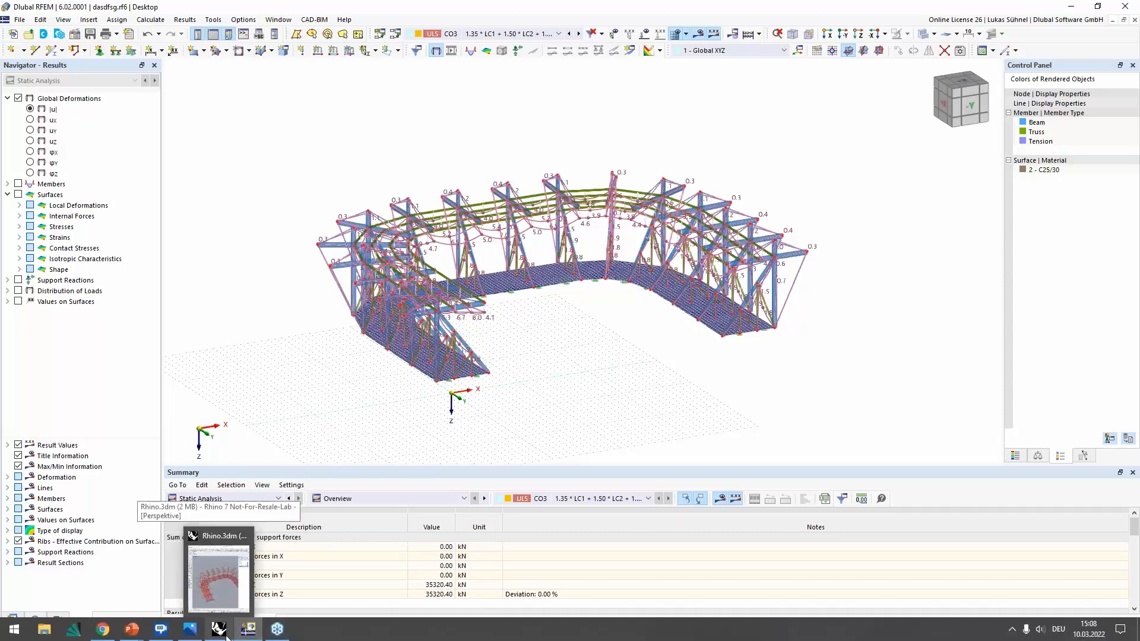
pyautogui.click(226, 636)
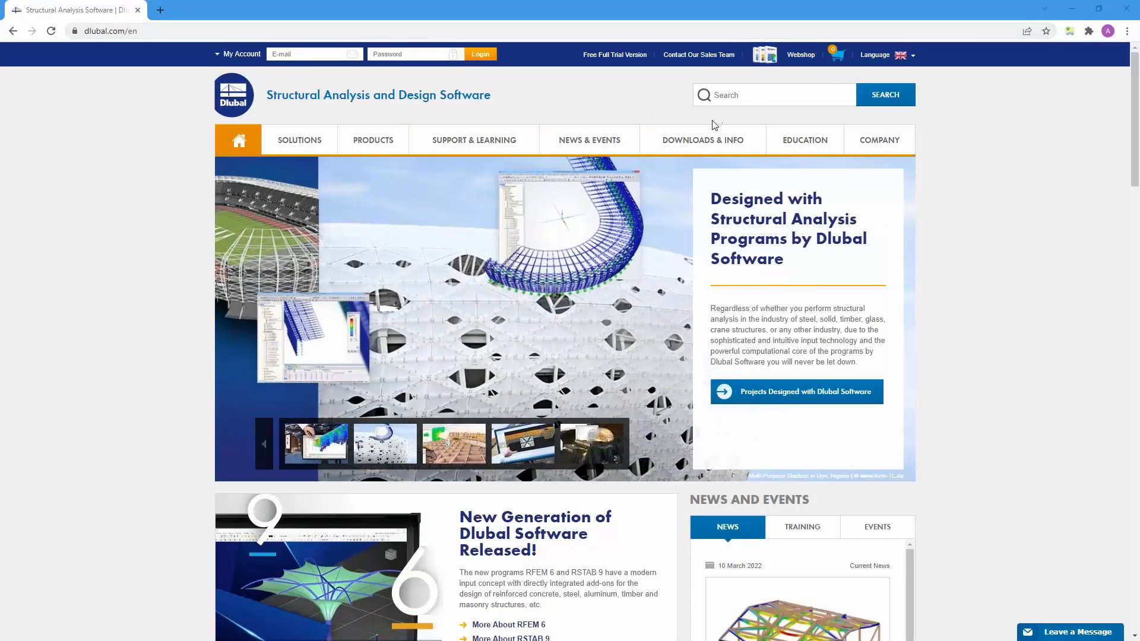
# Open the Customer Projects page on the Dlubal website and search its full text for "rhino".
pyautogui.moveTo(708, 141)
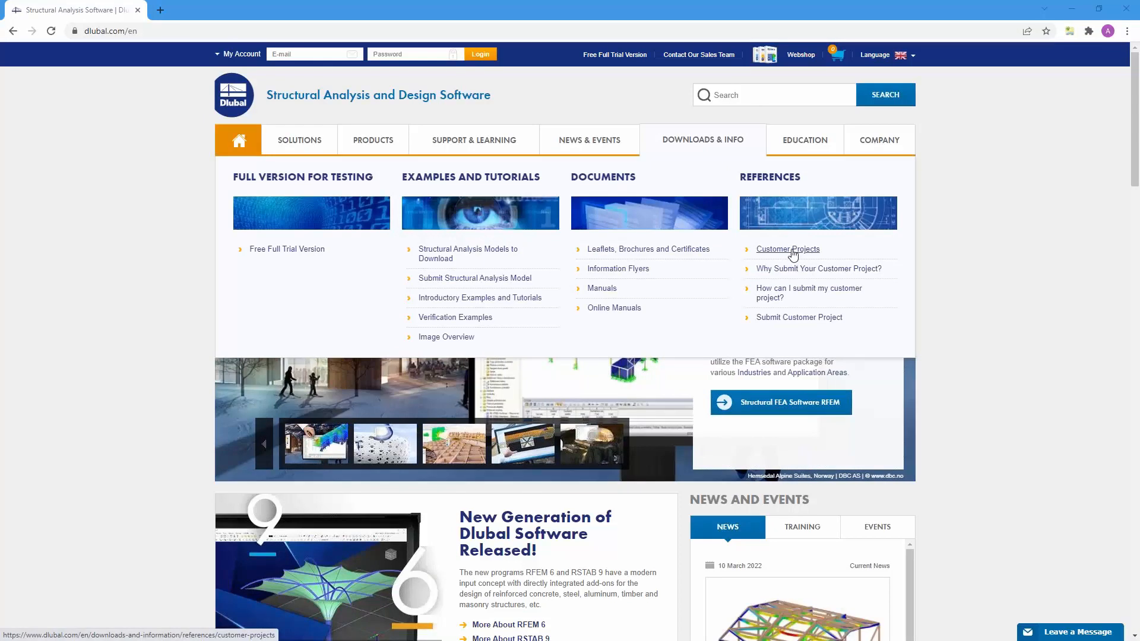
pyautogui.click(793, 254)
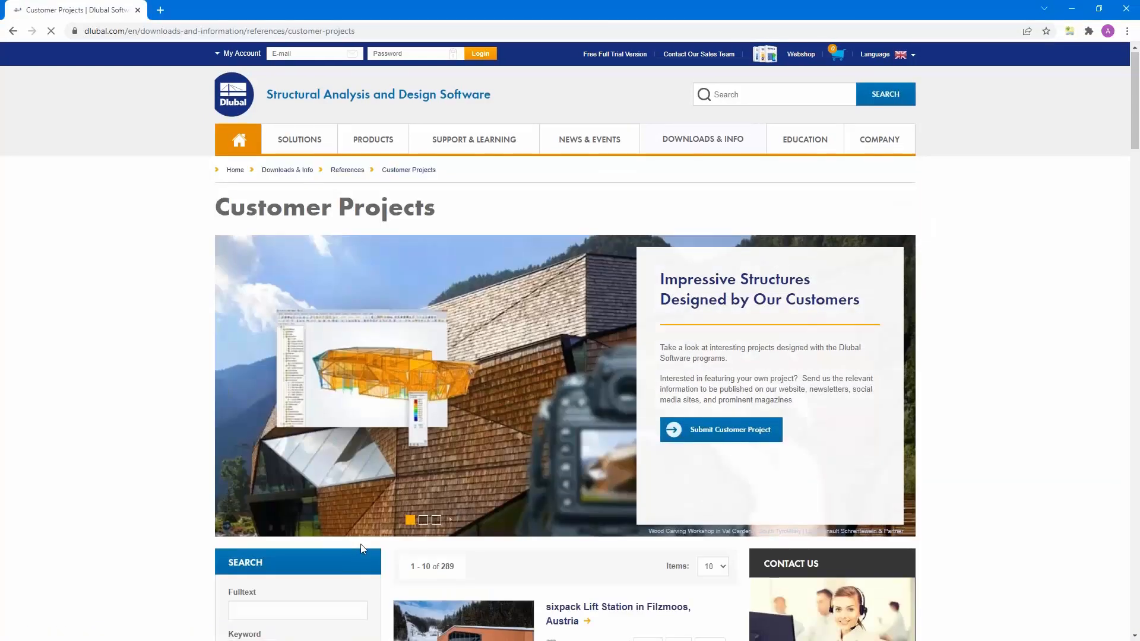
pyautogui.scroll(-4, 282, 474)
pyautogui.click(263, 372)
pyautogui.write('r')
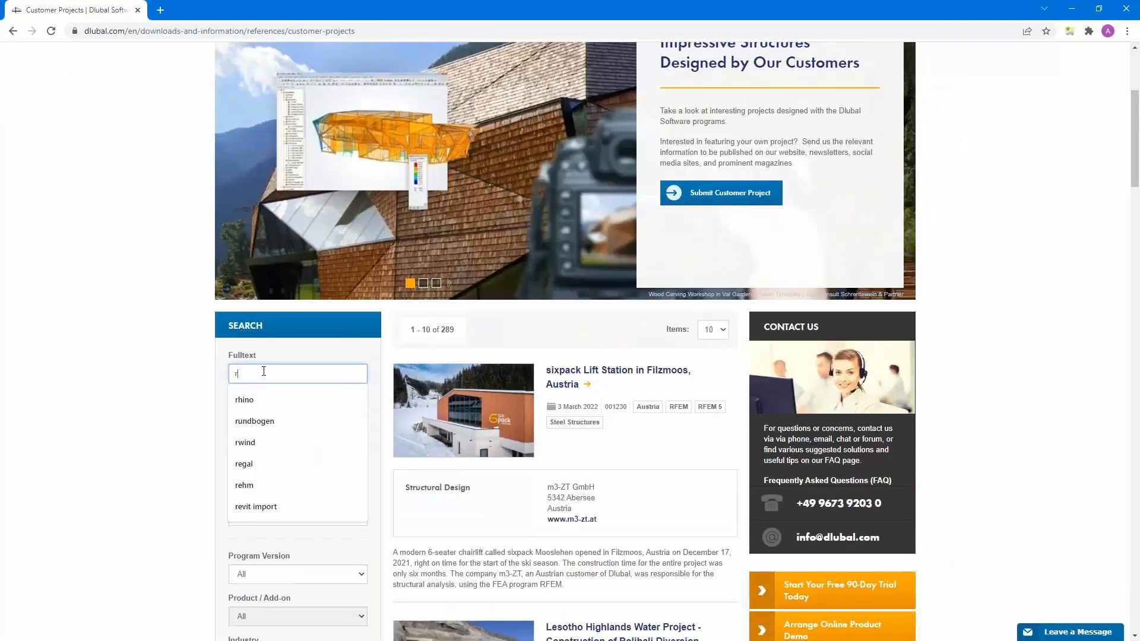
pyautogui.write('hino')
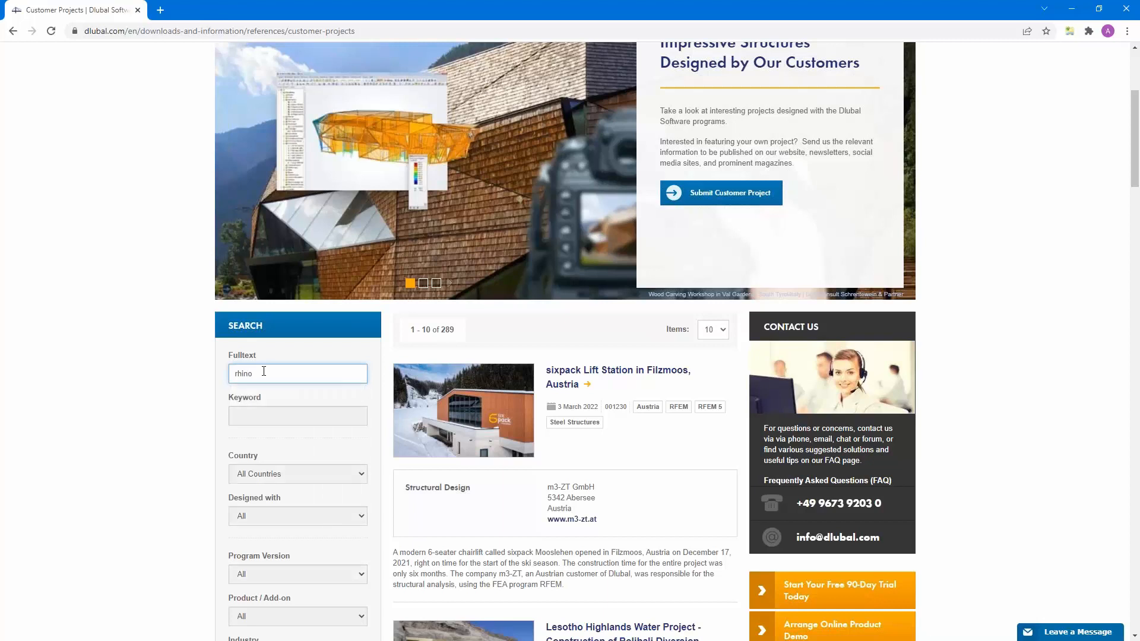
pyautogui.press('Return')
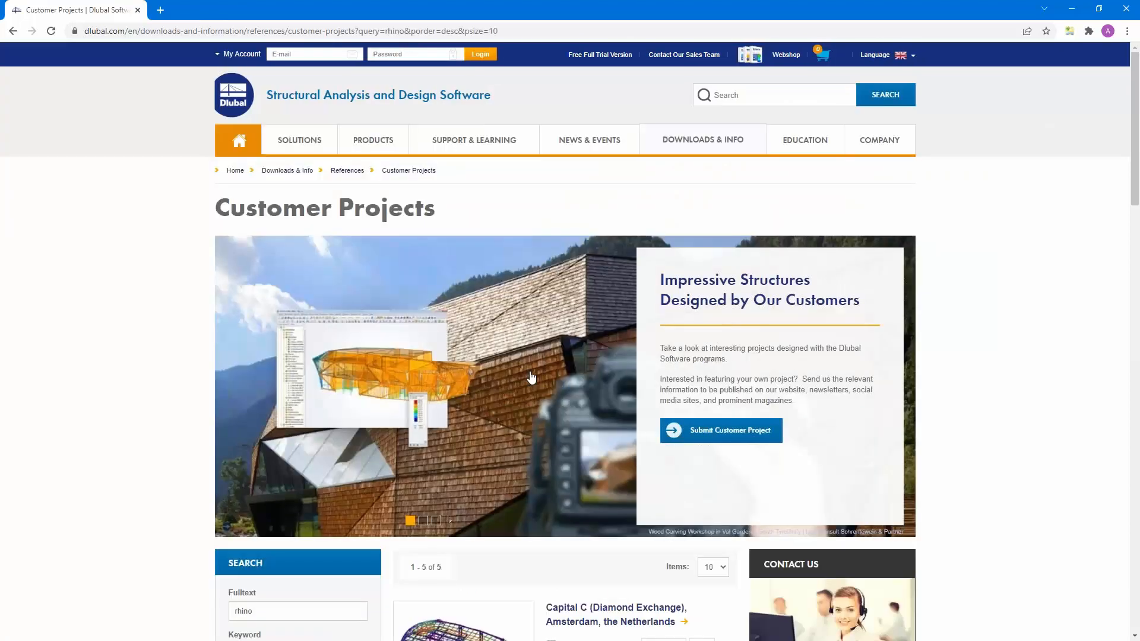
# Look through the found projects and open the Bahá'í Temple of South America in Santiago, Chile.
pyautogui.scroll(-5, 532, 373)
pyautogui.scroll(-3, 532, 373)
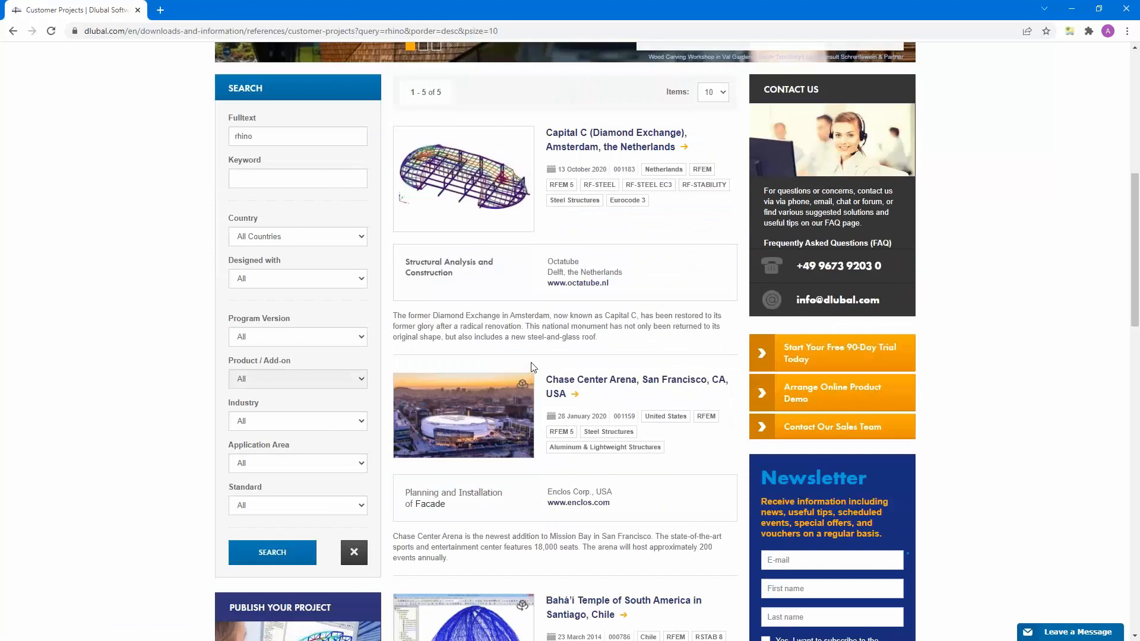
pyautogui.scroll(-1, 532, 366)
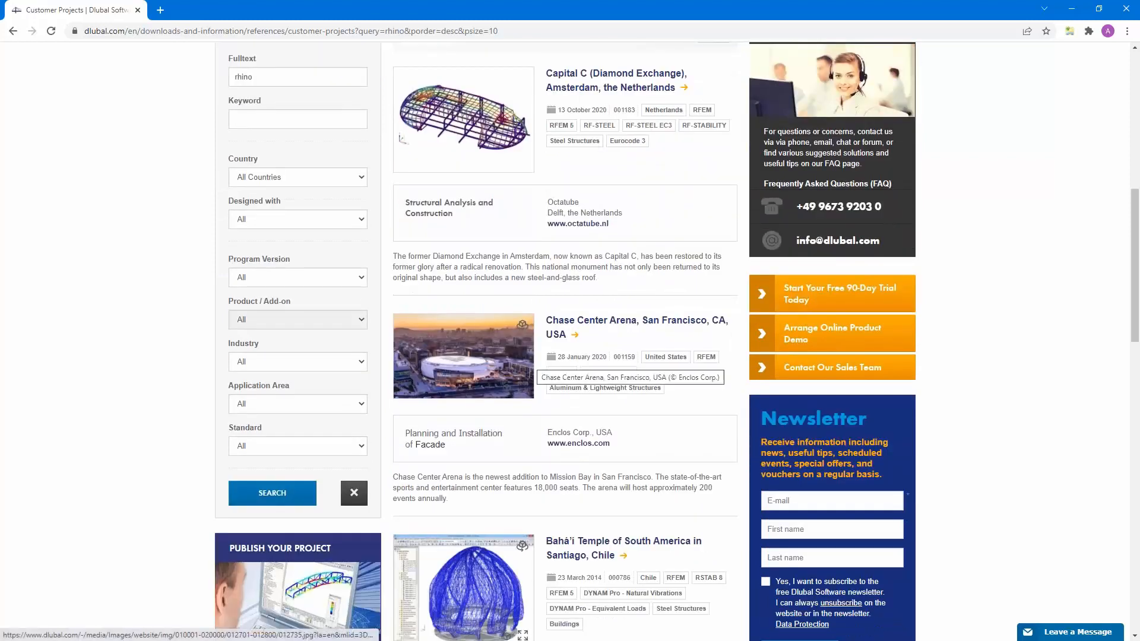
pyautogui.scroll(-2, 548, 342)
pyautogui.scroll(4, 547, 342)
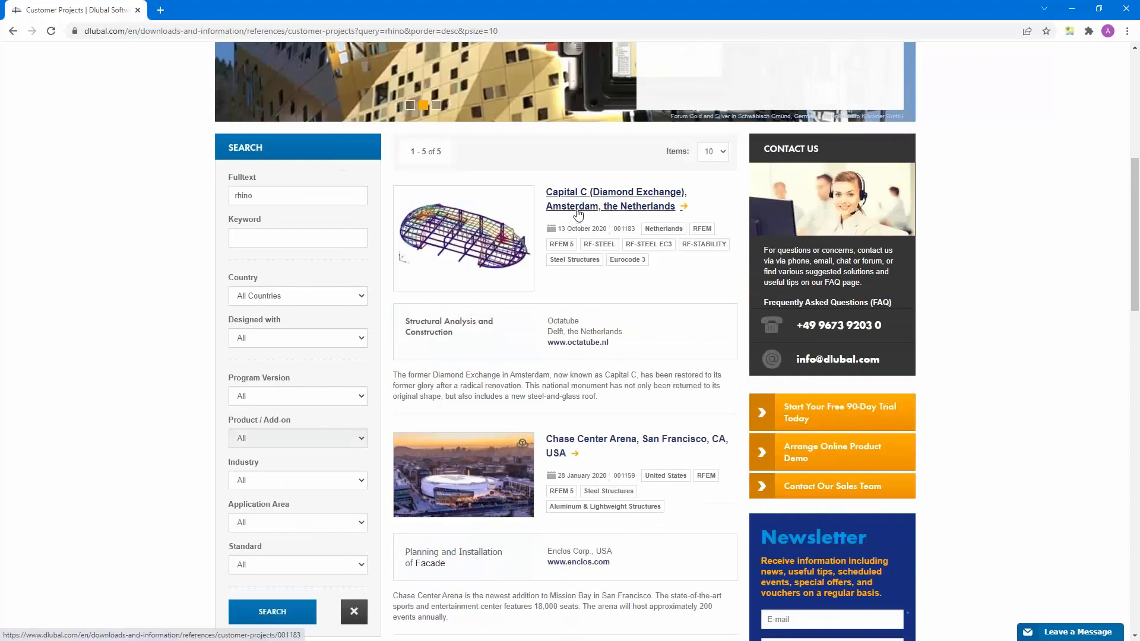
pyautogui.scroll(-5, 584, 297)
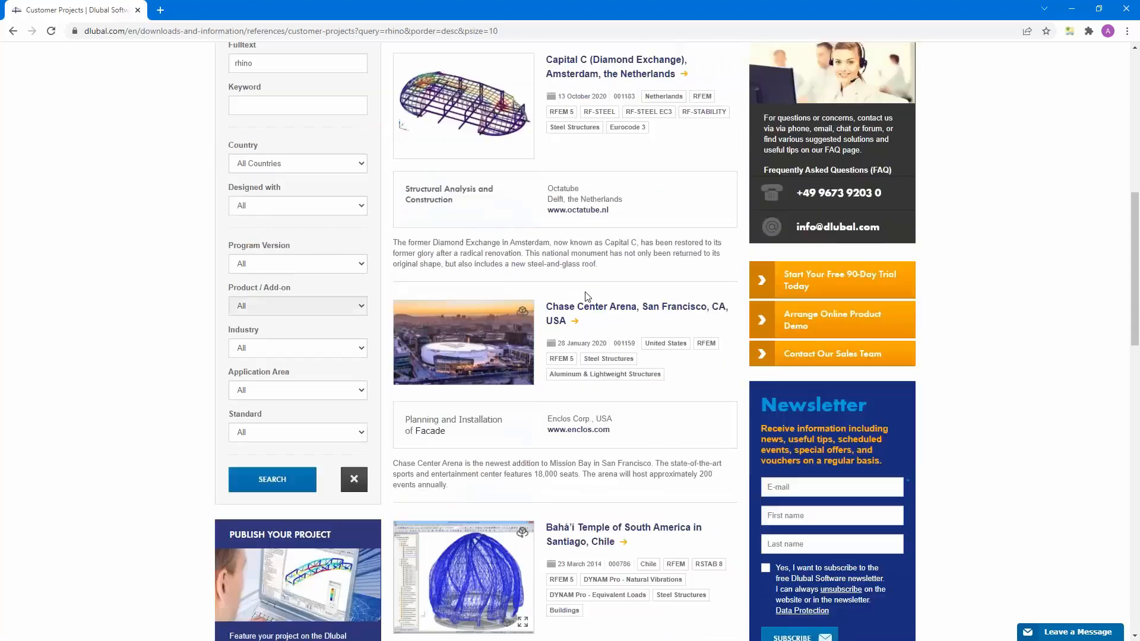
pyautogui.scroll(-3, 572, 389)
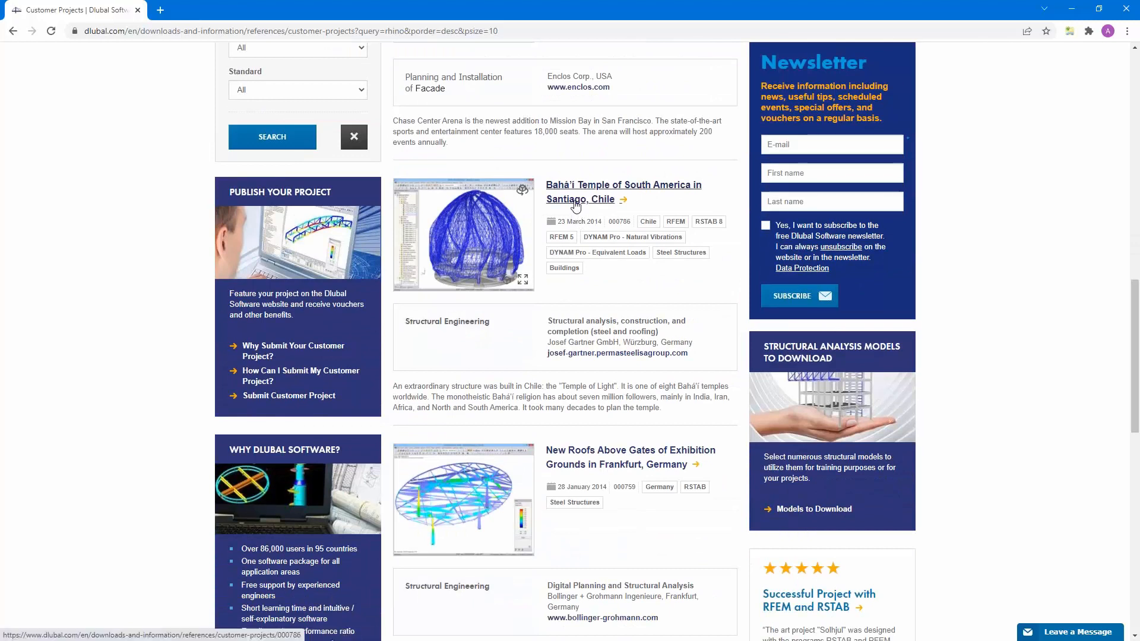
pyautogui.click(575, 200)
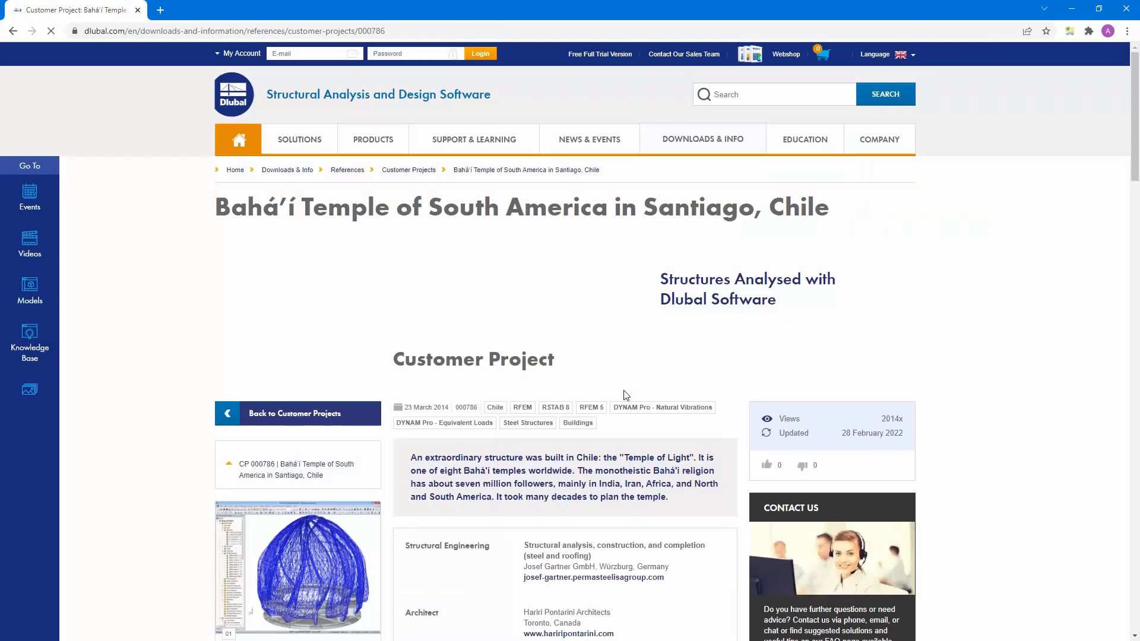
# Read the temple's project description, highlight the sentence about modeling in Rhinoceros, and return to the start of the page.
pyautogui.scroll(-6, 626, 394)
pyautogui.scroll(-2, 623, 393)
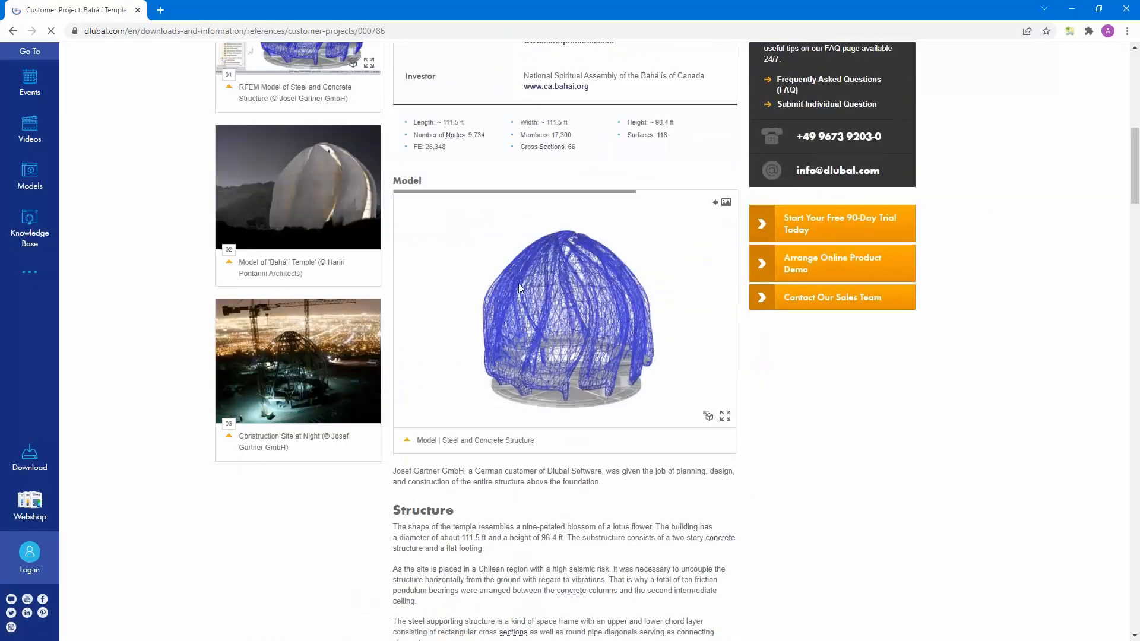
pyautogui.scroll(-7, 500, 358)
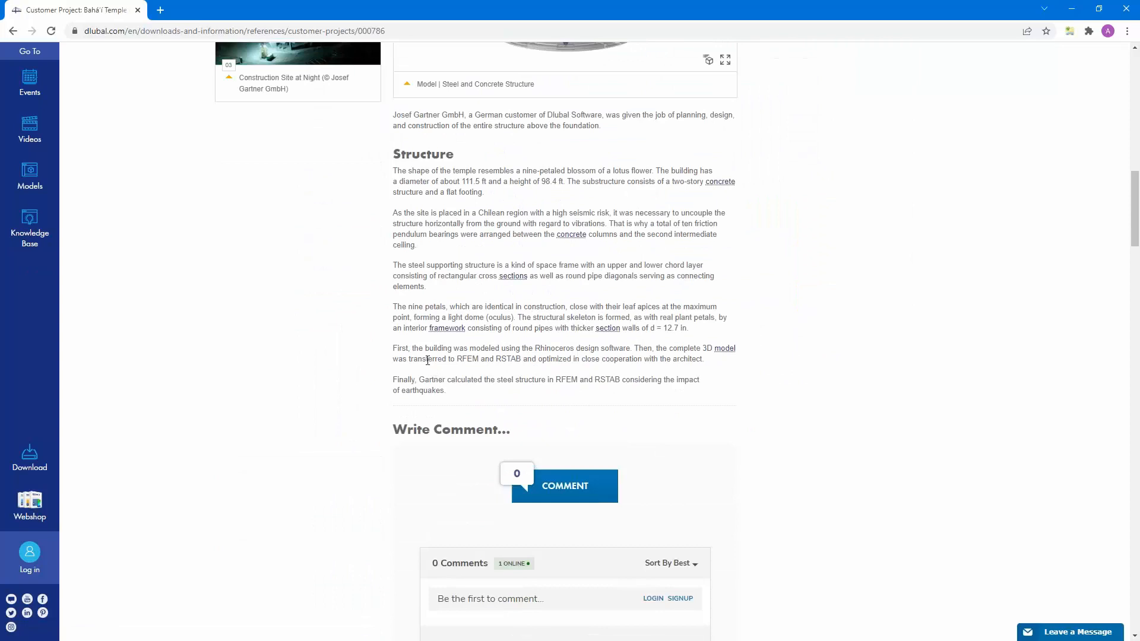
pyautogui.moveTo(395, 349); pyautogui.dragTo(677, 350)
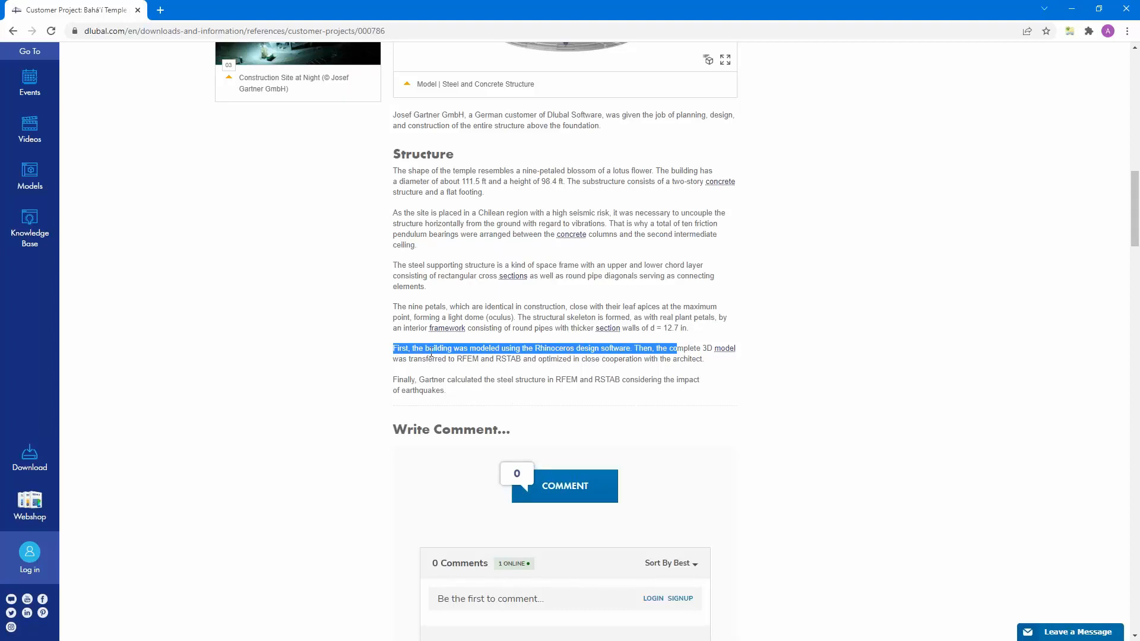
pyautogui.scroll(8, 432, 354)
pyautogui.scroll(8, 432, 354)
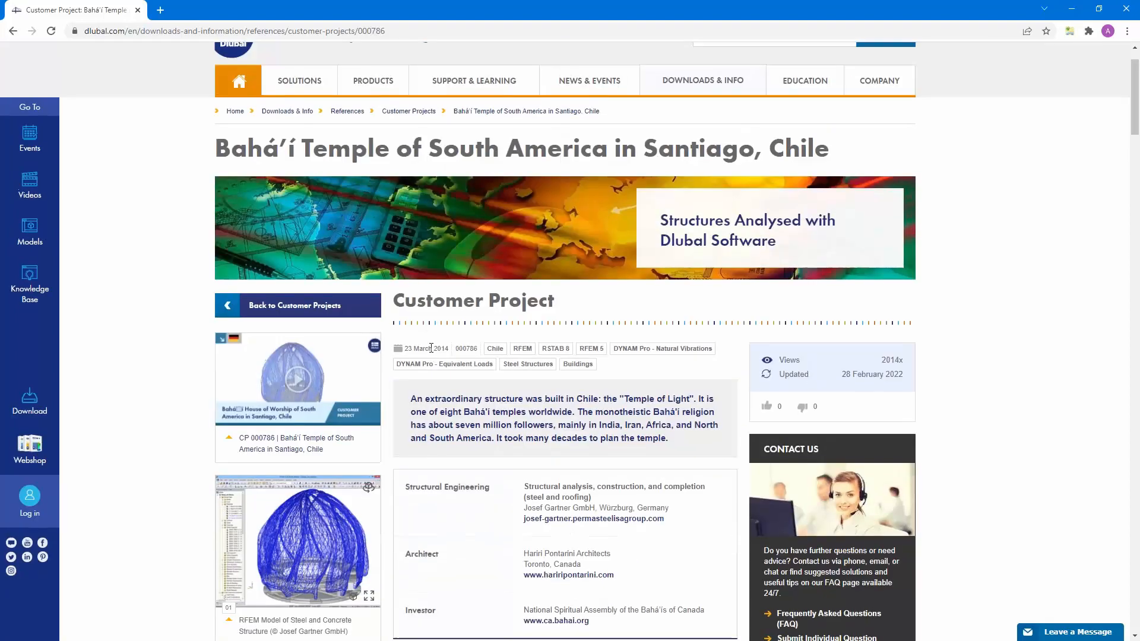